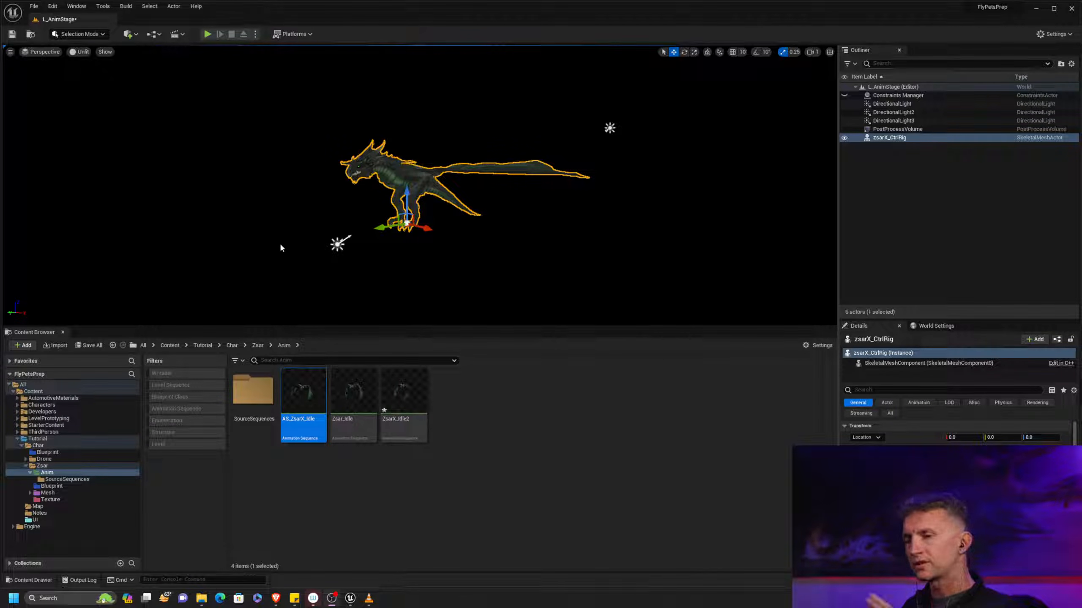
Locate the L_AnimStage level in the Map folder and look over the stage with the dragon
drag(81, 479, 69, 507)
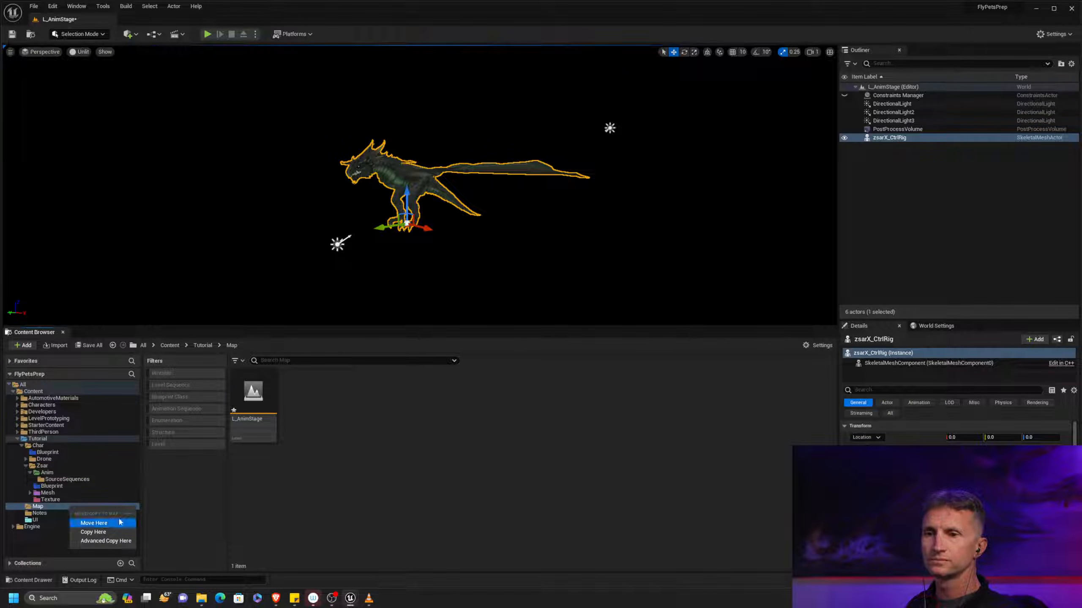
click(256, 491)
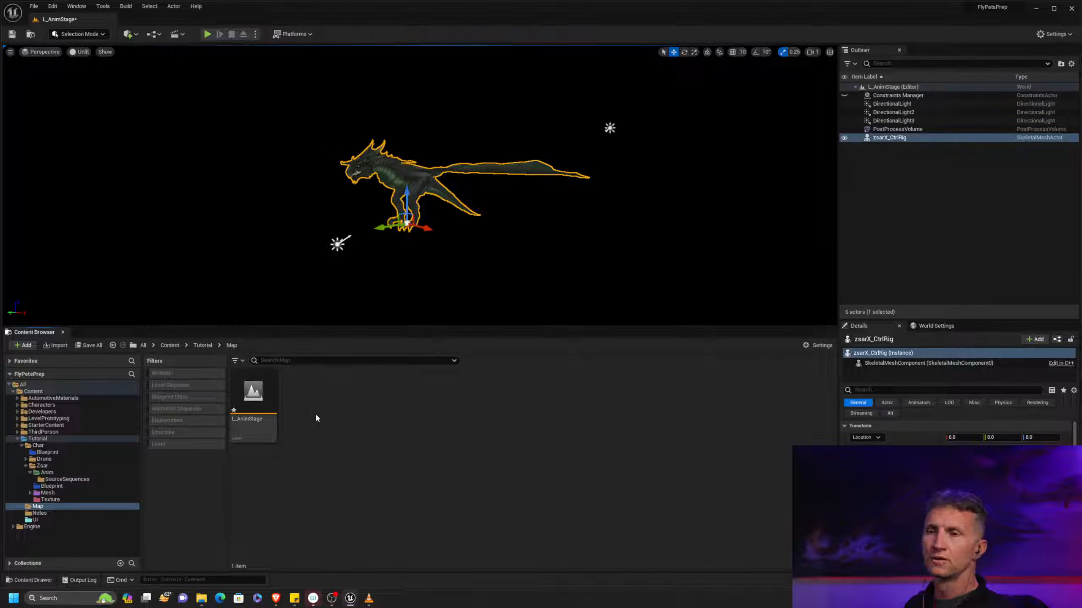
click(261, 403)
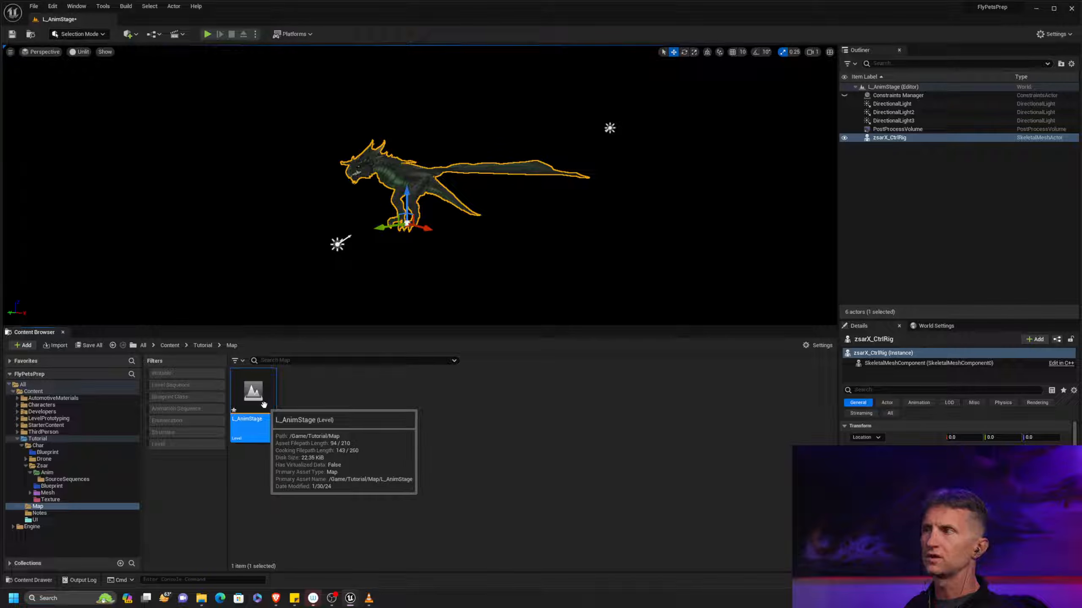
alt+drag(470, 246, 483, 260)
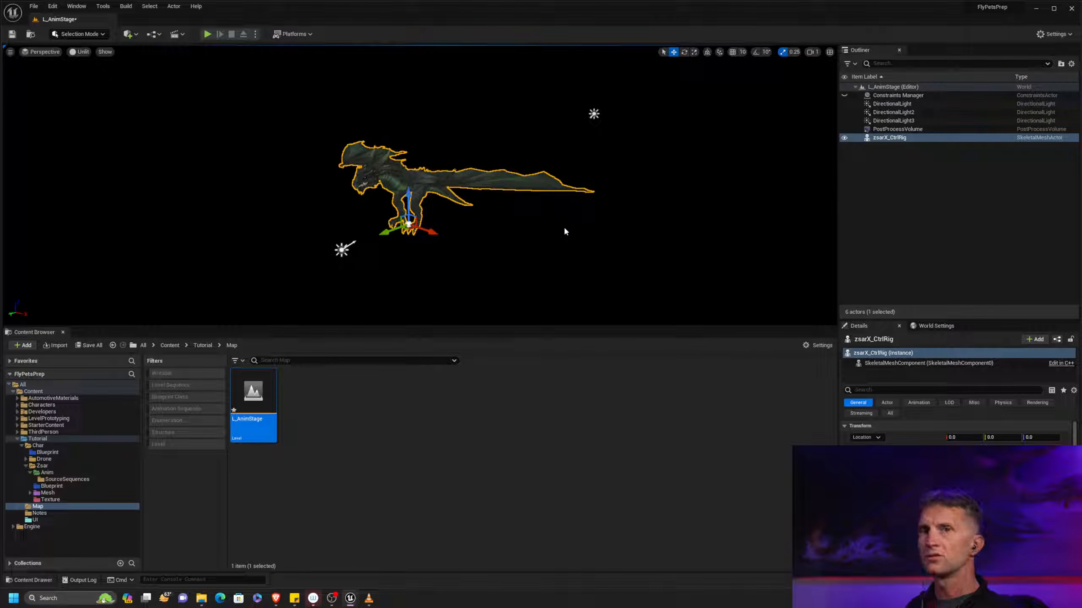
Try a cube flattened into a floor beneath the dragon, and delete it from the level
click(129, 35)
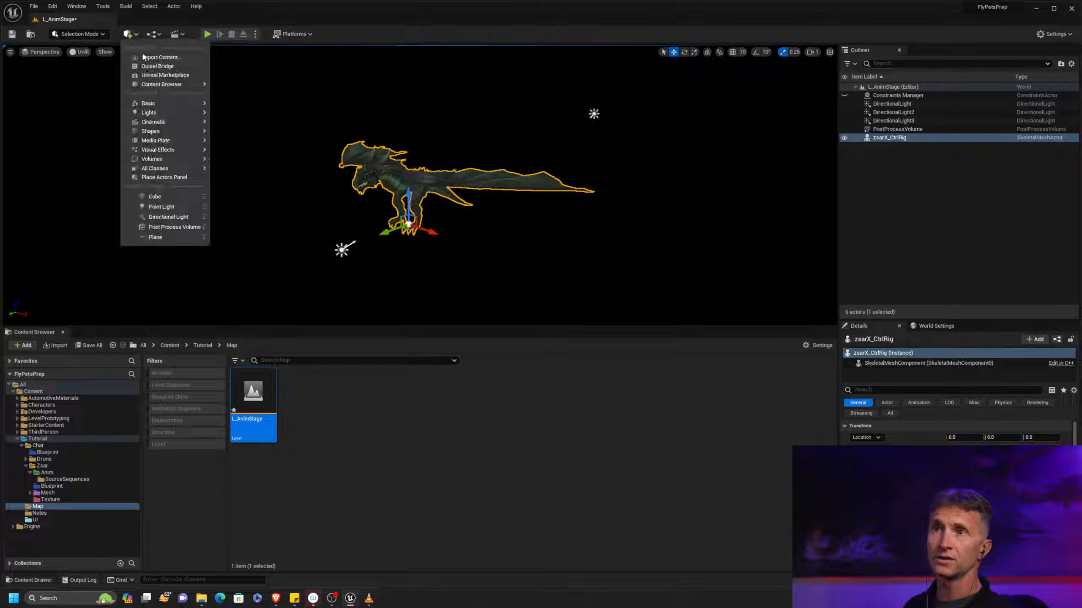
mouse_move(184, 107)
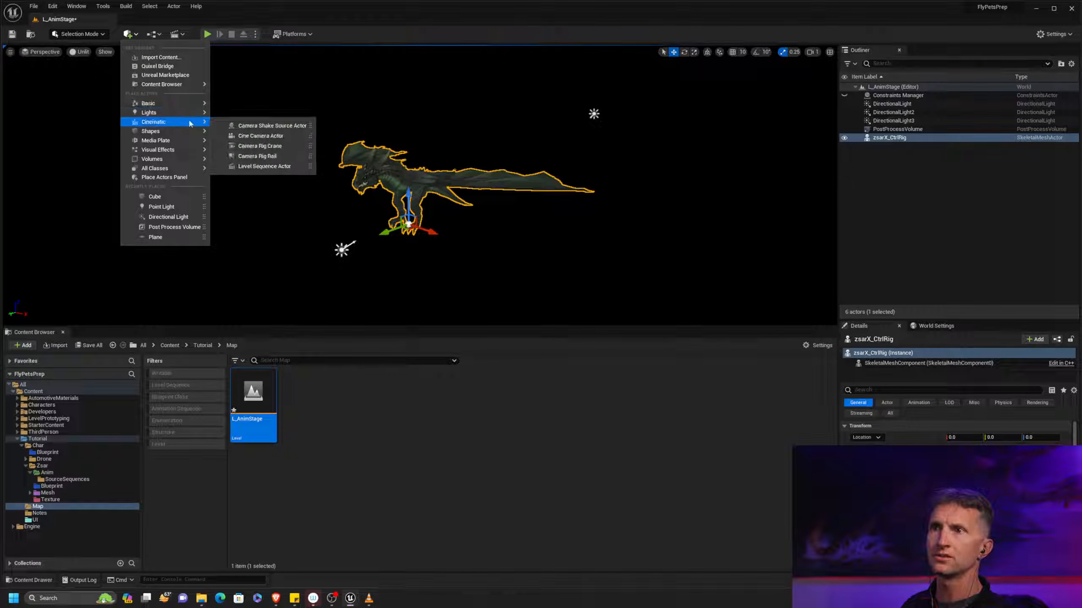
mouse_move(180, 132)
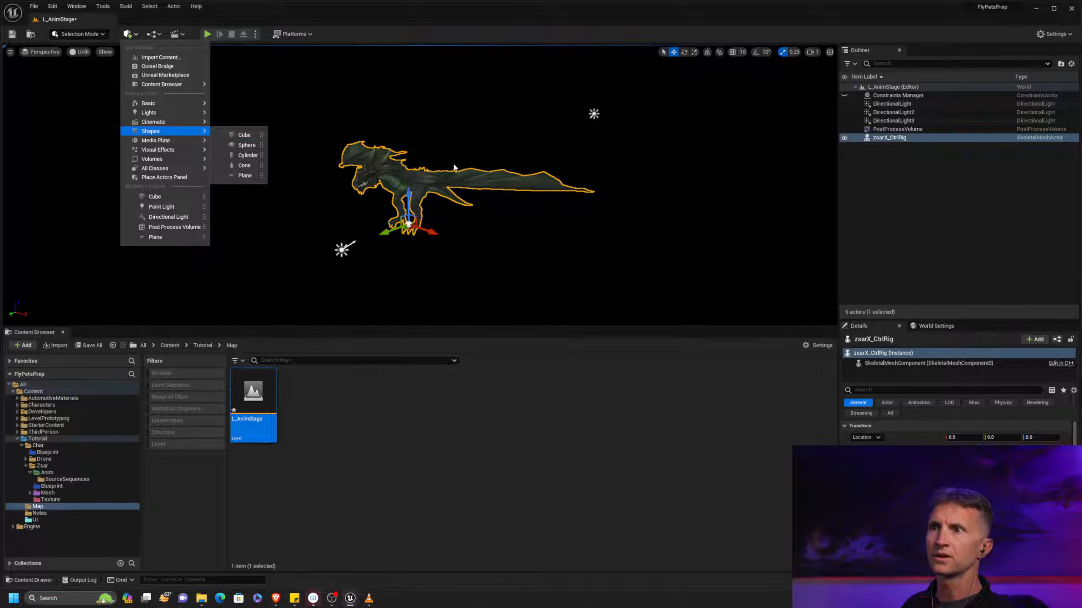
click(244, 135)
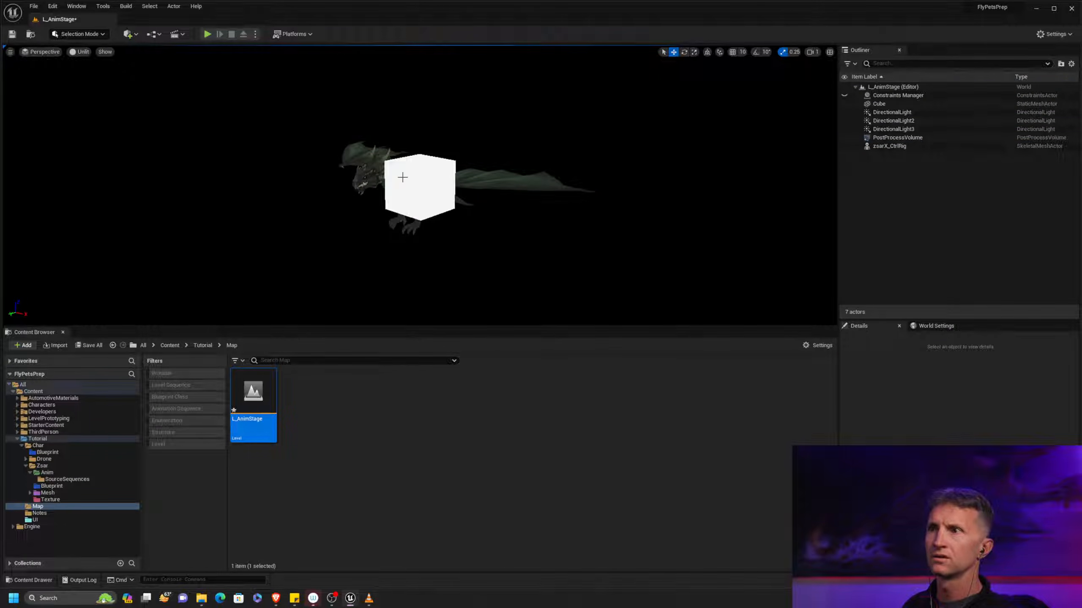
key(r)
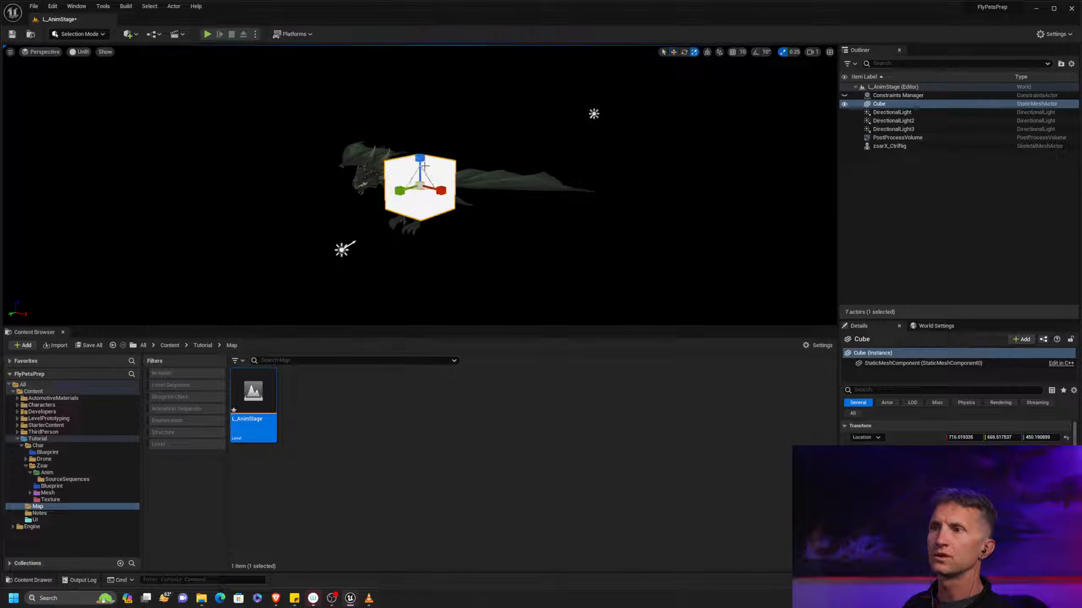
drag(420, 159, 421, 189)
key(w)
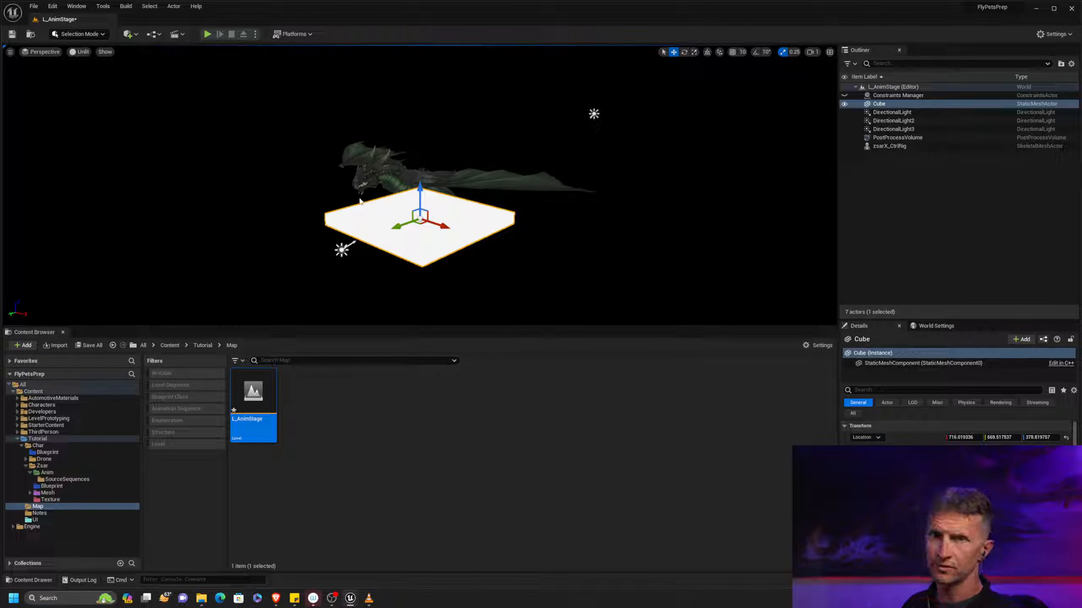
key(Delete)
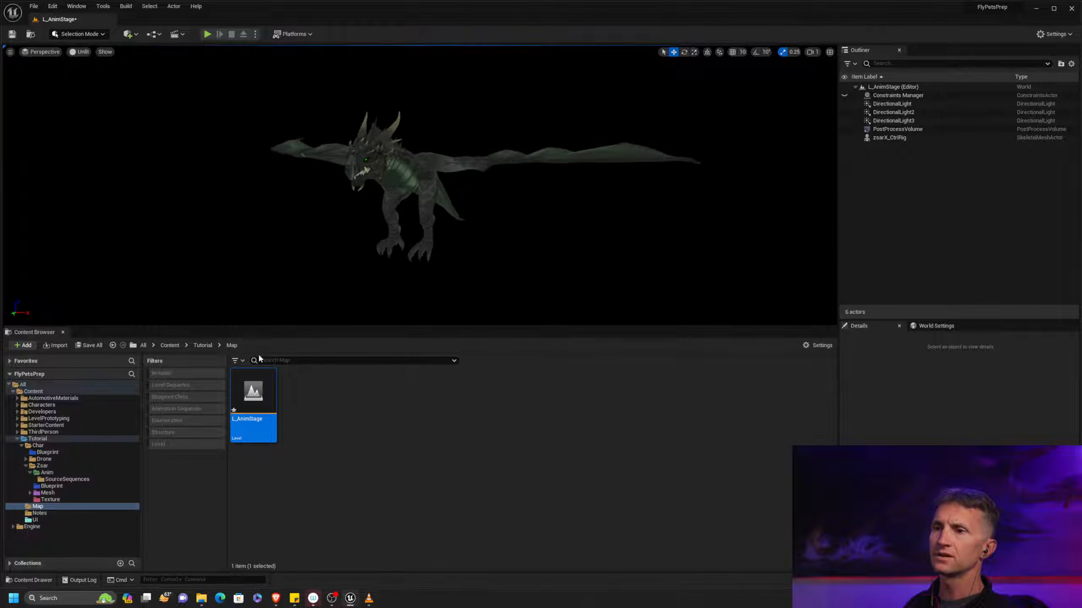
key(ctrl+s)
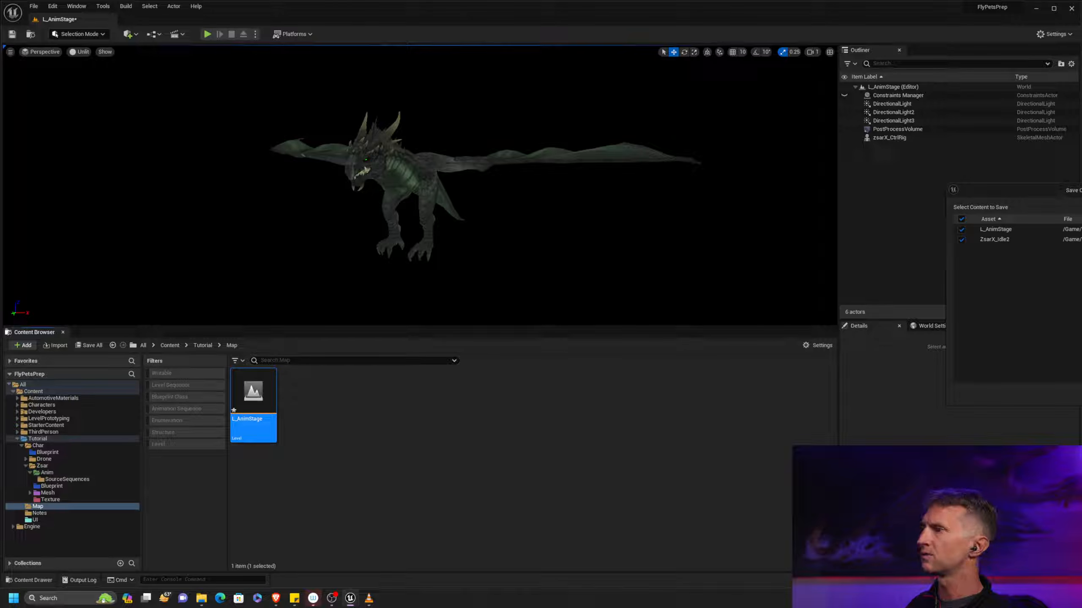
key(Escape)
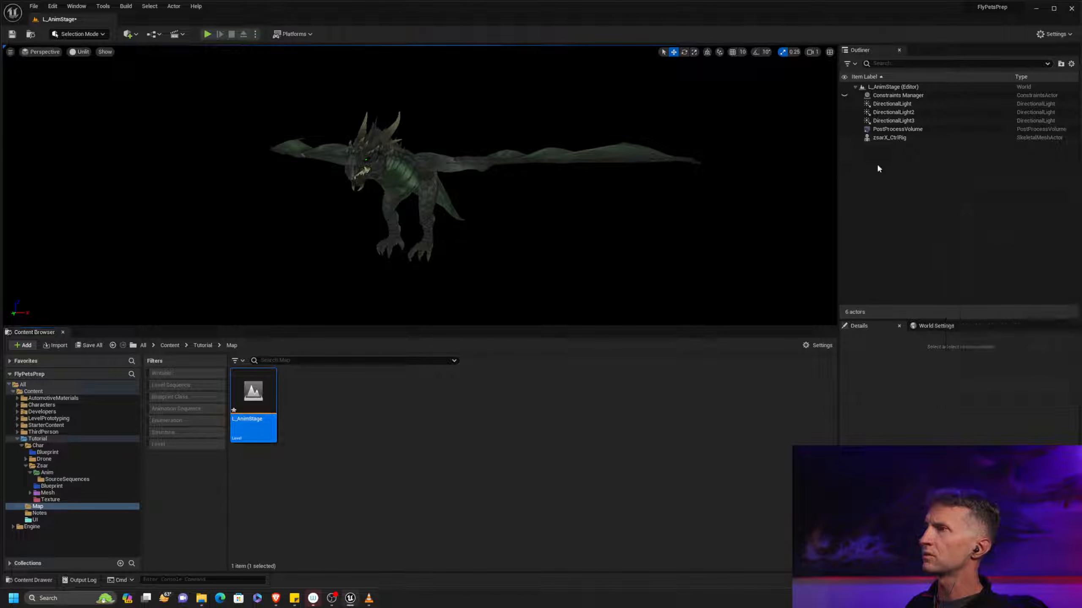
Select the zsarX_CtrlRig skeletal mesh actor in the level
click(898, 137)
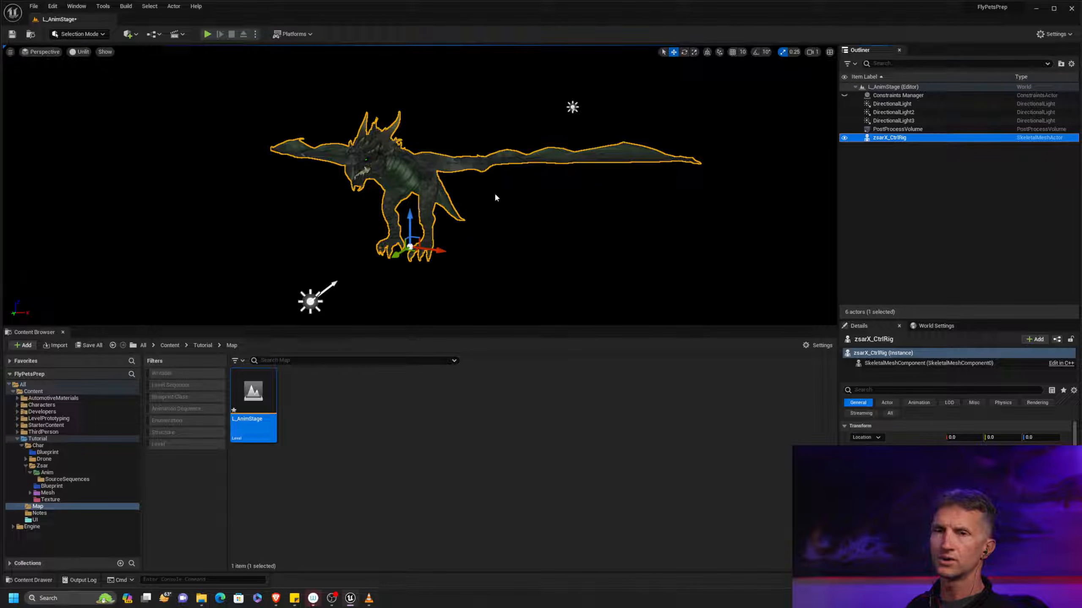
right_drag(485, 199, 582, 208)
key(w)
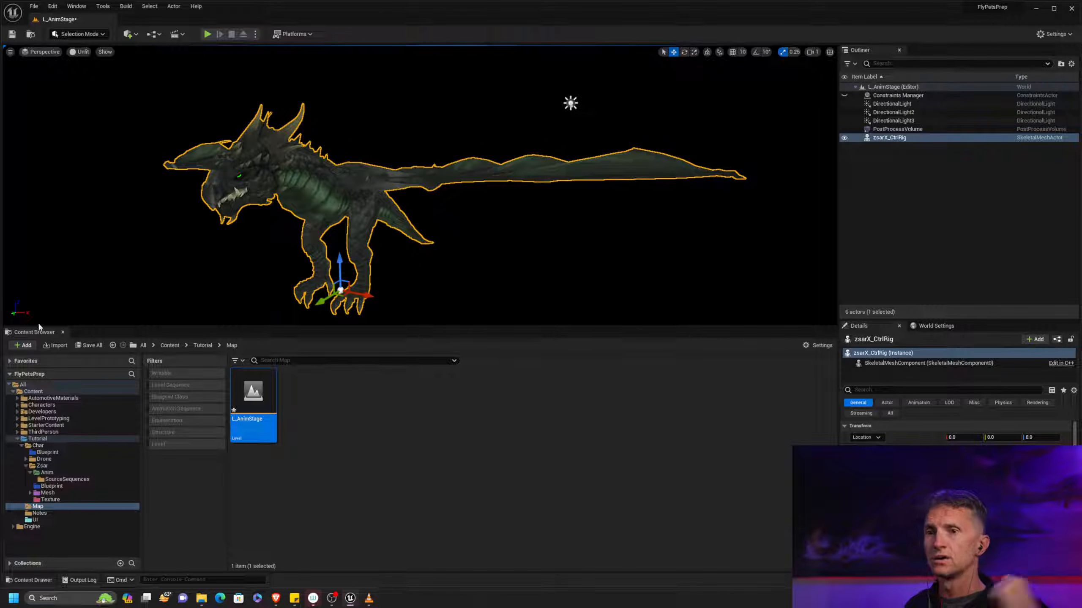
Create a Level Sequence named LS_Zsar_HoverIdle in the Zsar character's Anim/SourceSequences folder
click(72, 473)
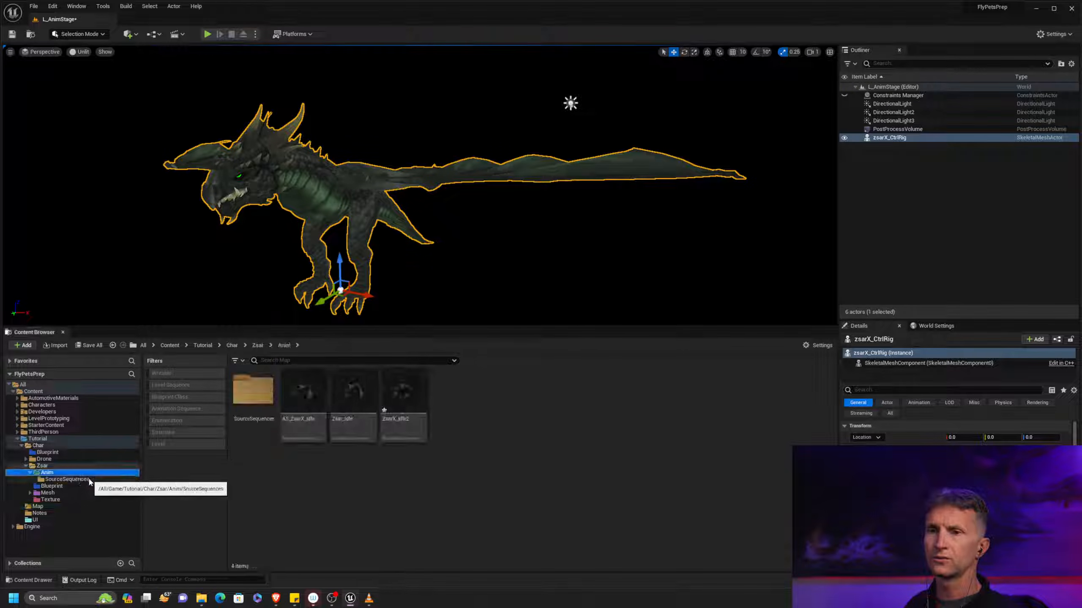
click(66, 480)
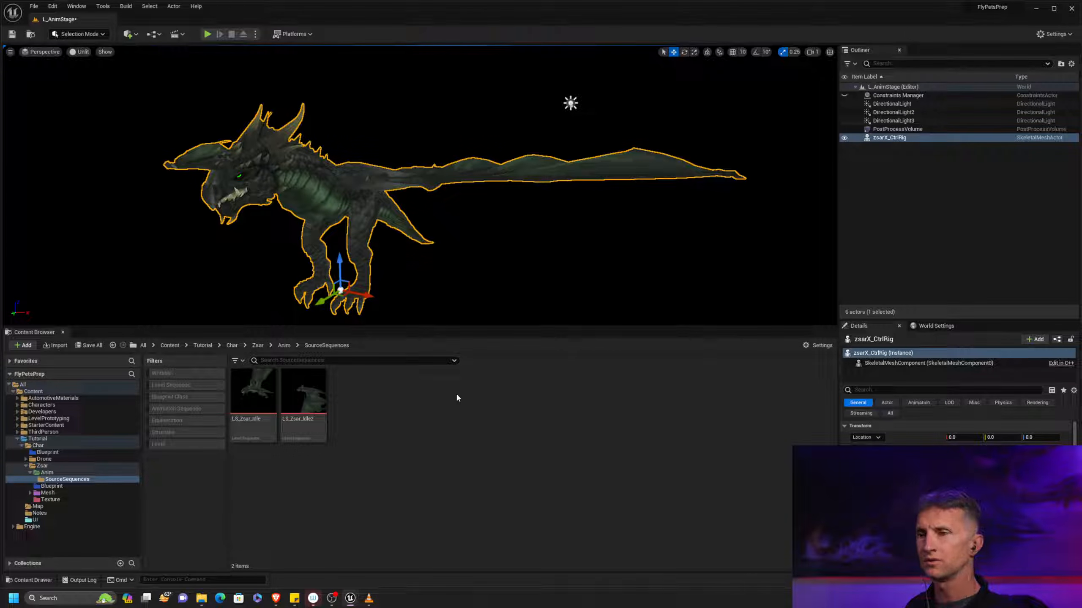
right_click(421, 405)
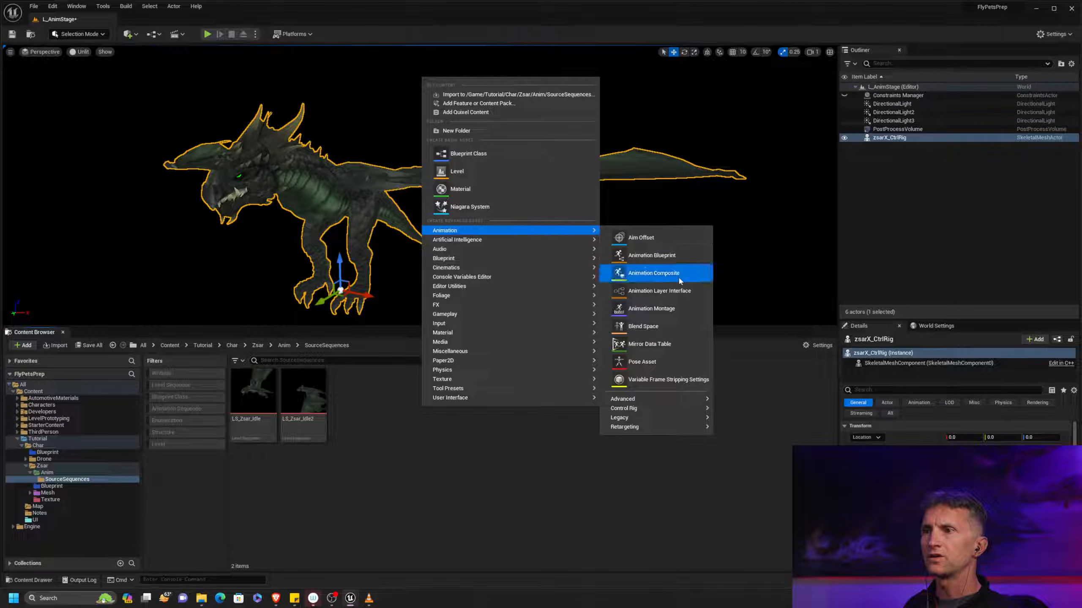
mouse_move(538, 266)
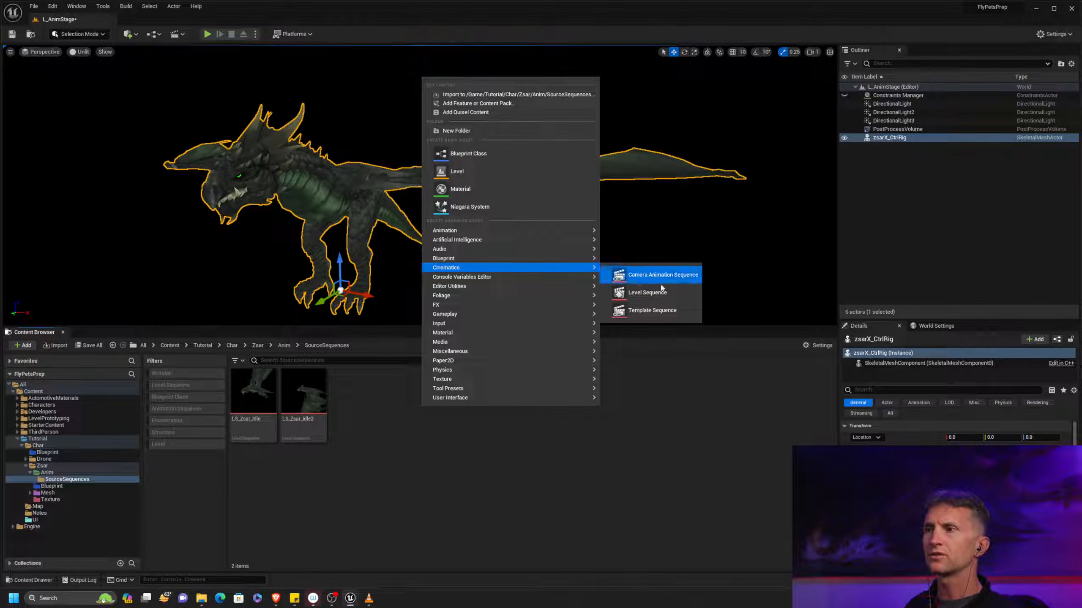
click(663, 293)
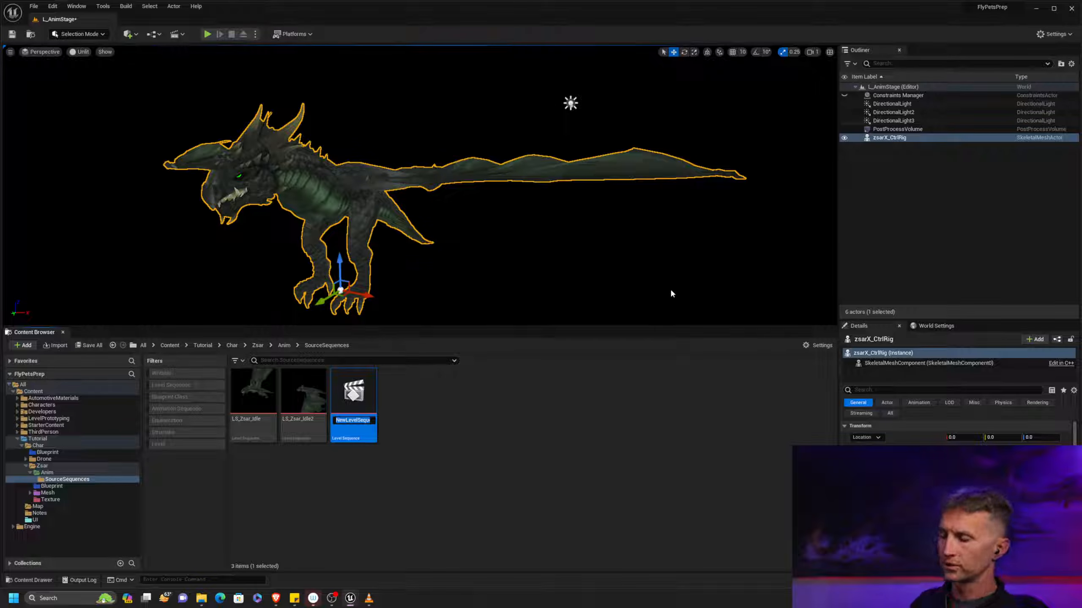
text(LS)
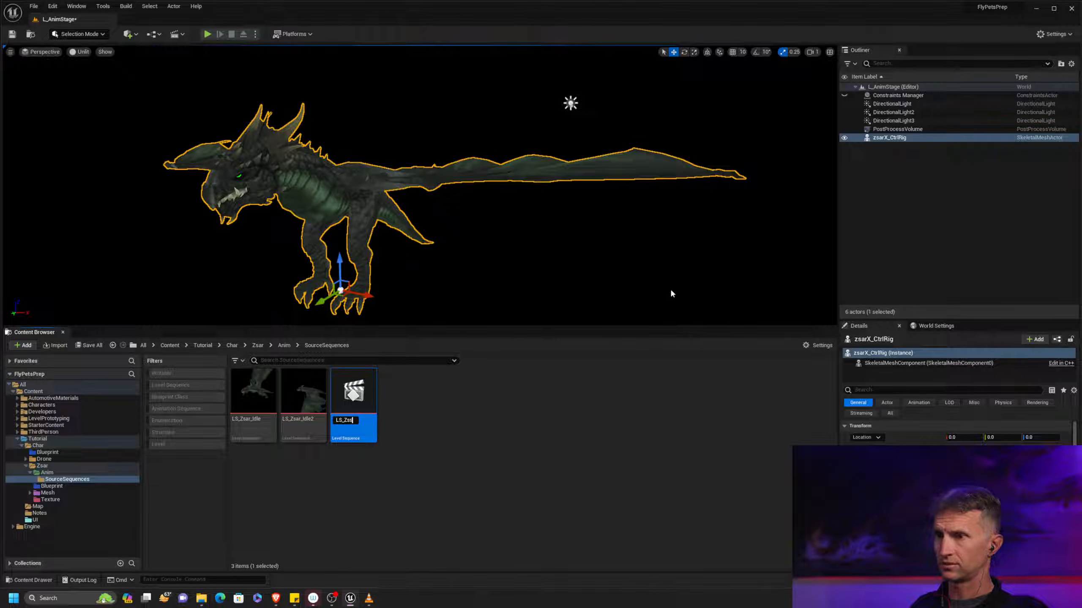
text(_Zsar_HoverIdle)
key(Return)
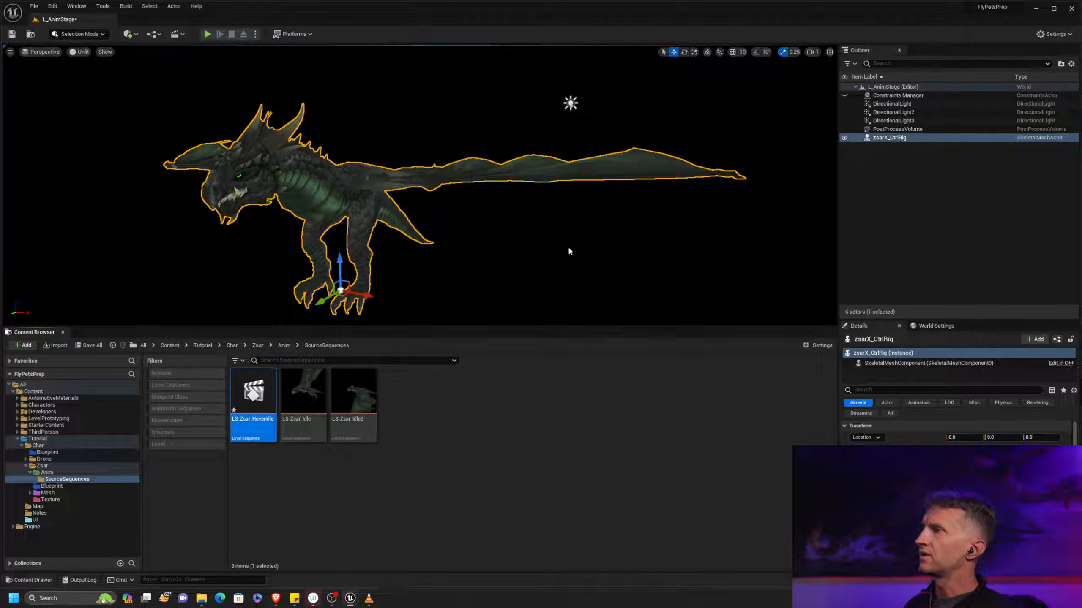
Open the LS_Zsar_HoverIdle sequence and add the zsarX_CtrlRig actor to it as a track
double_click(255, 390)
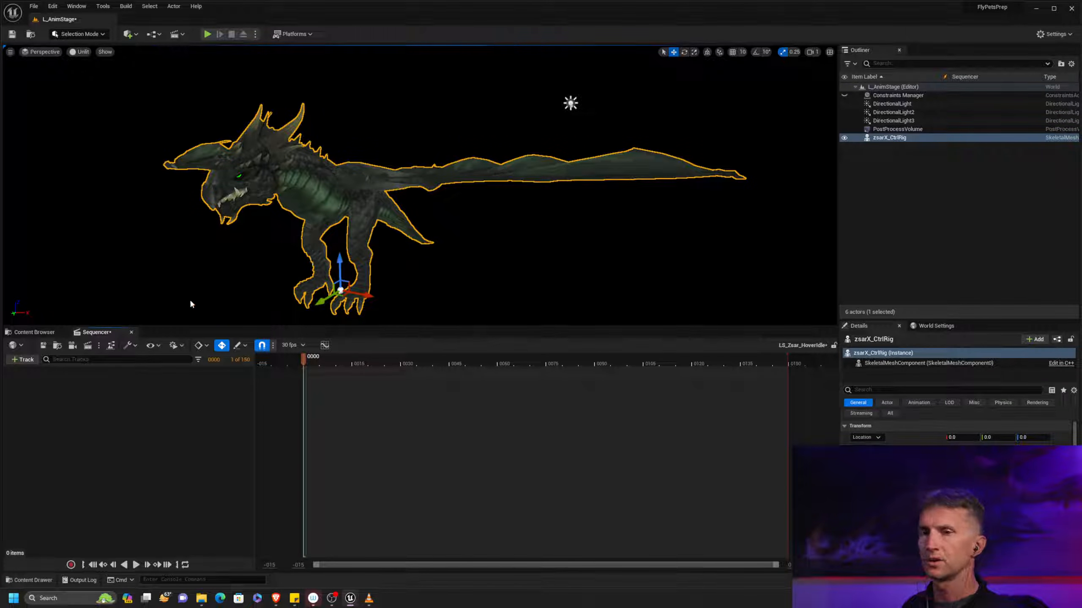
click(22, 359)
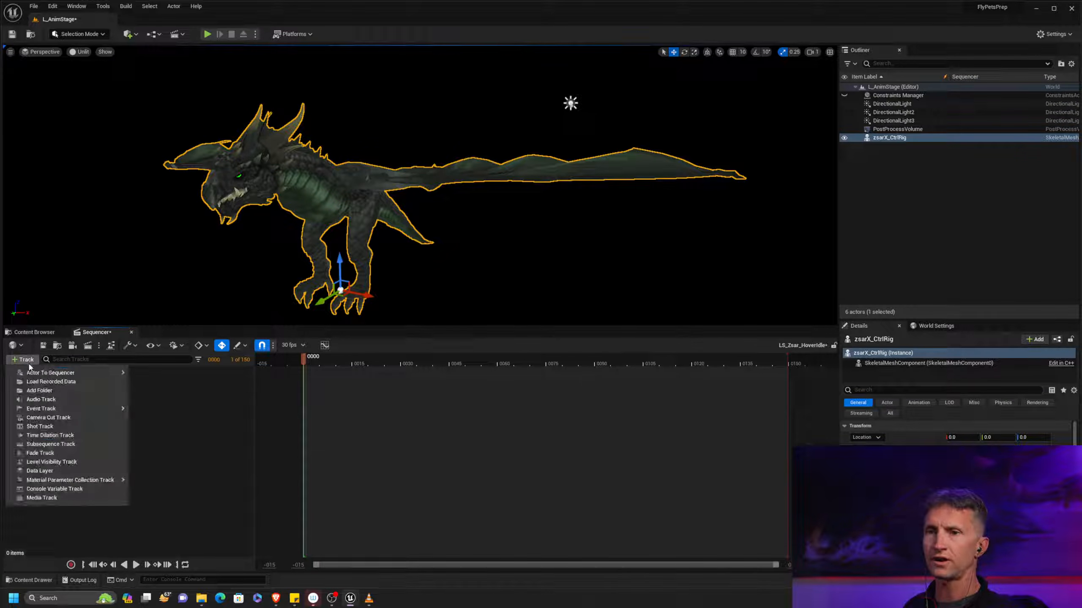
mouse_move(122, 373)
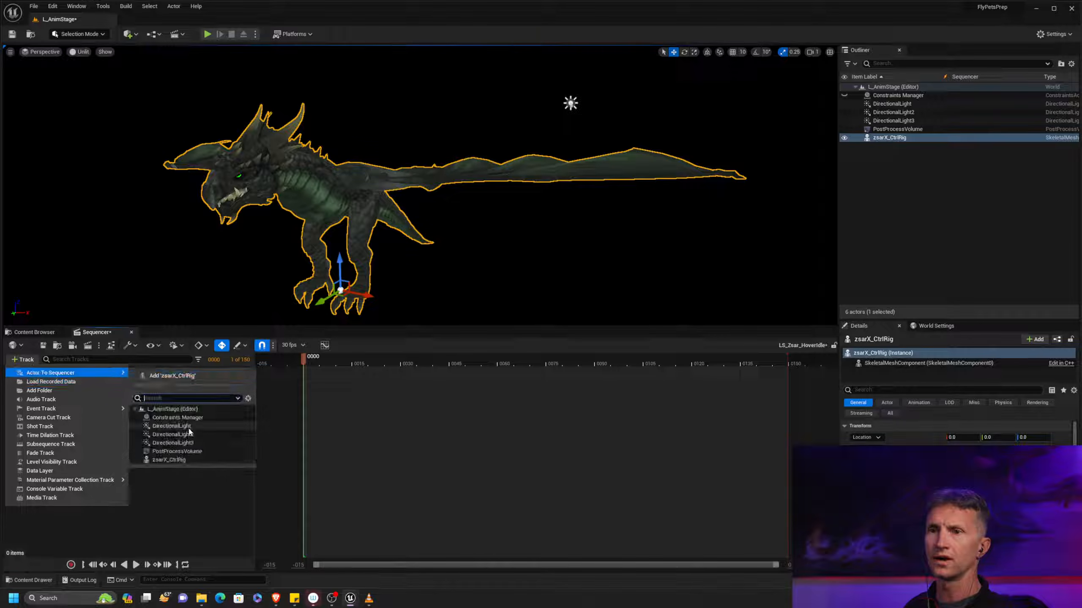
click(190, 462)
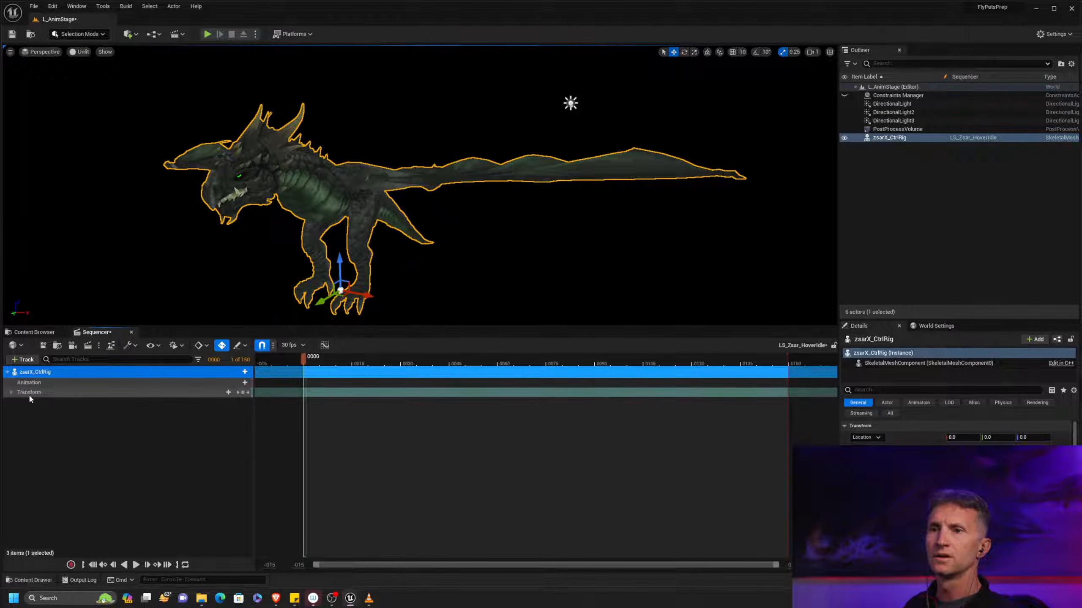
click(28, 392)
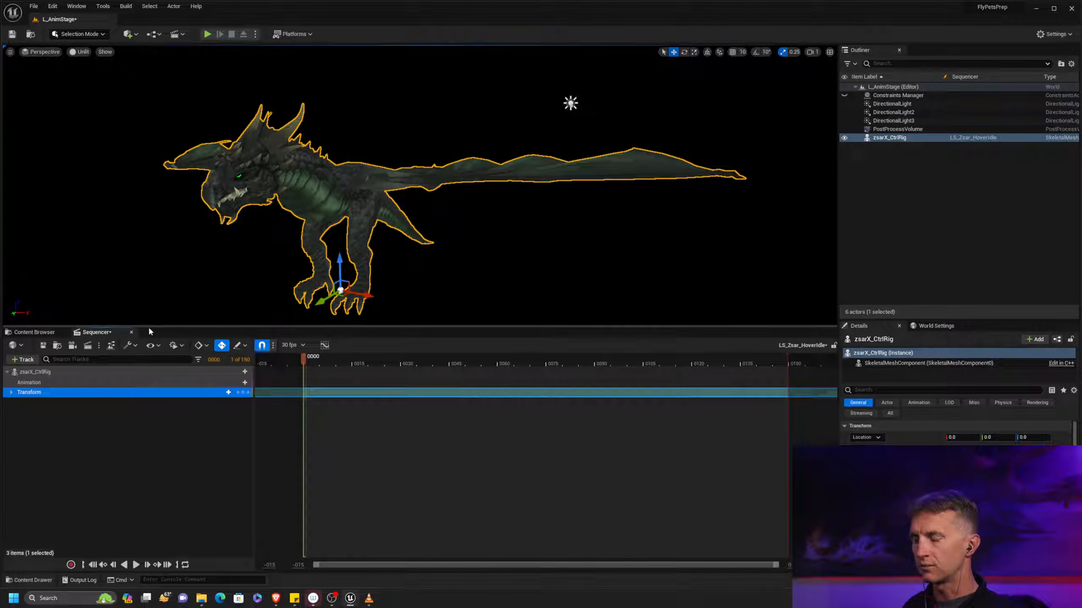
Switch the editor to Animation mode and enlarge the viewport above the sequence timeline
key(shift+8)
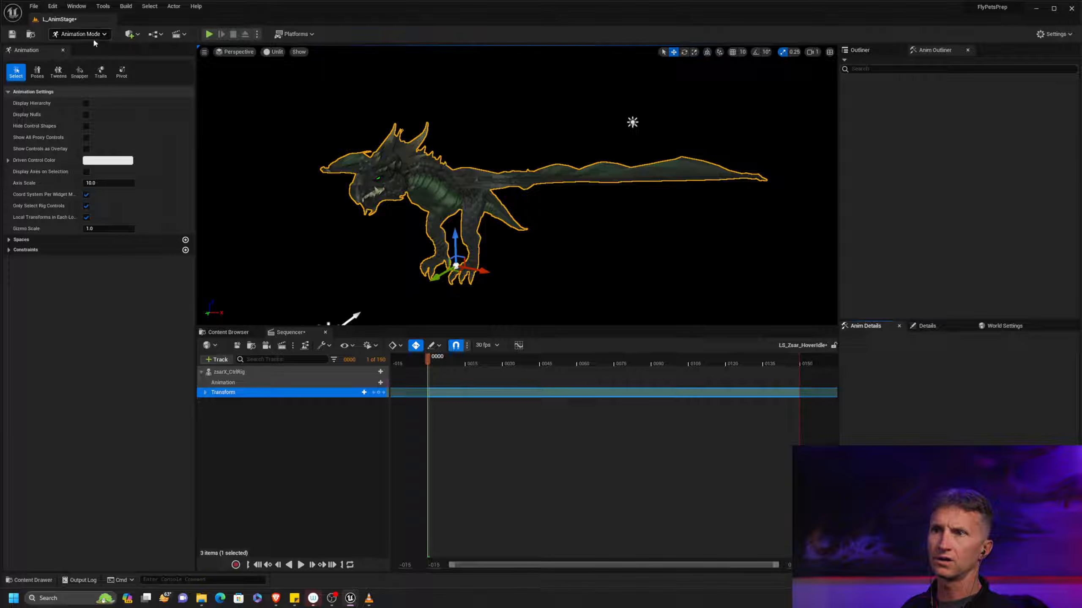
click(106, 36)
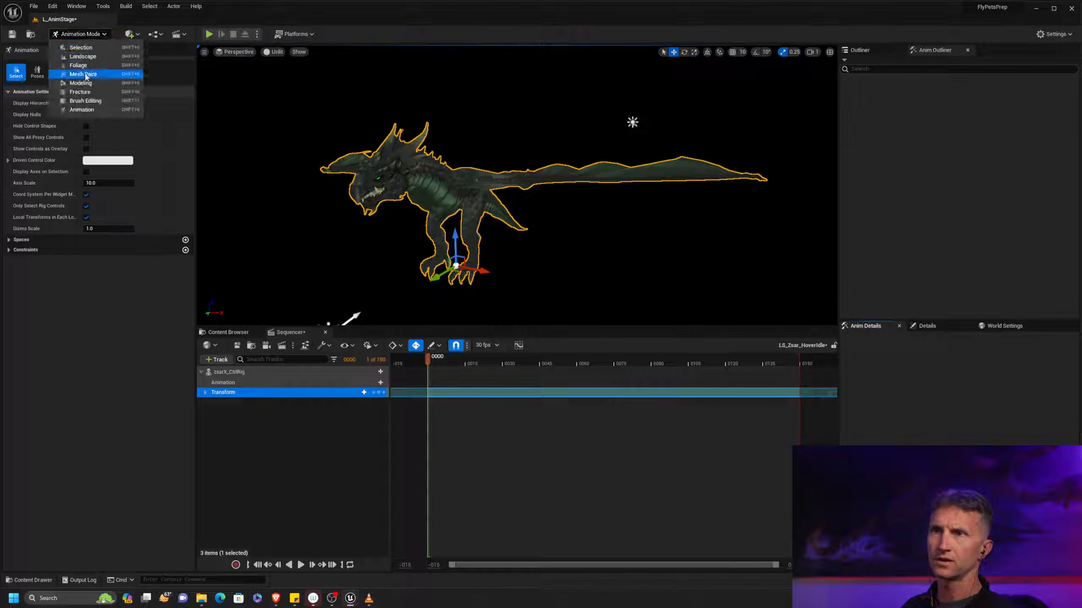
click(111, 113)
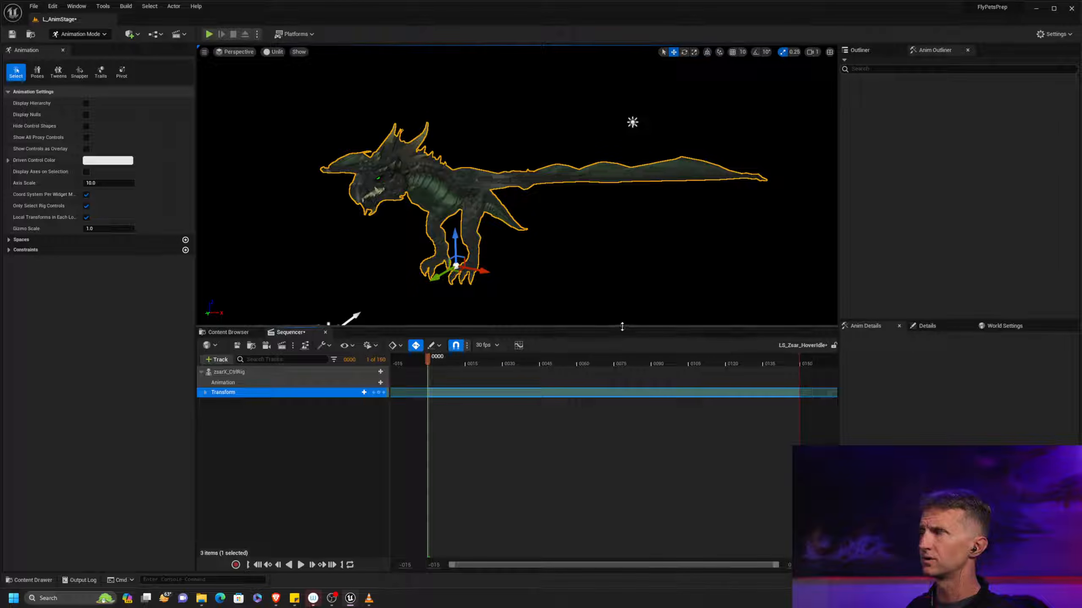
drag(621, 326, 621, 362)
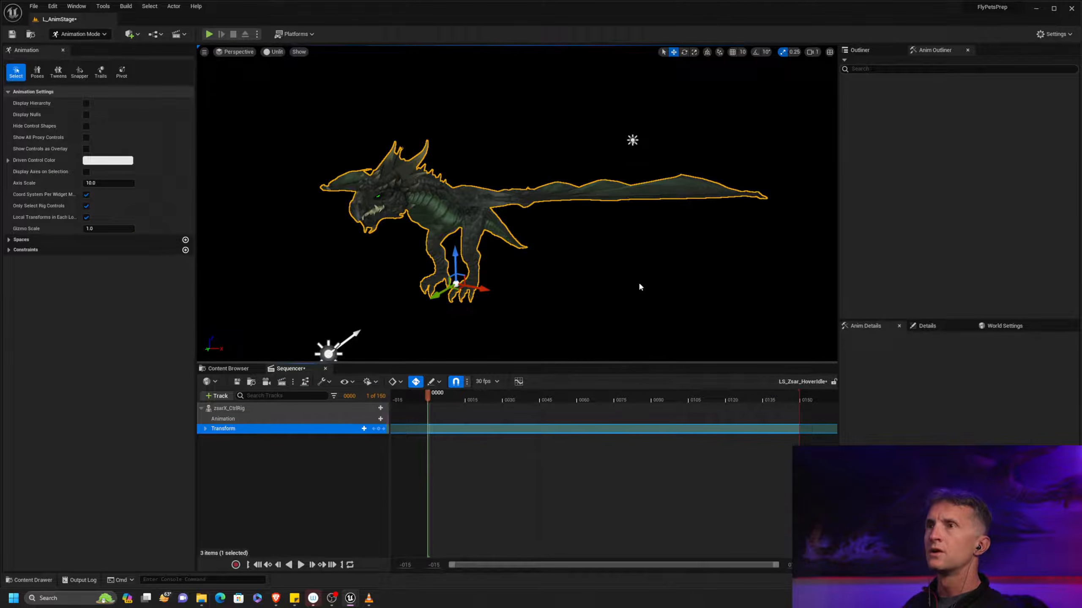
alt+drag(587, 249, 561, 280)
scroll(587, 248, up, 2)
scroll(586, 249, down, 1)
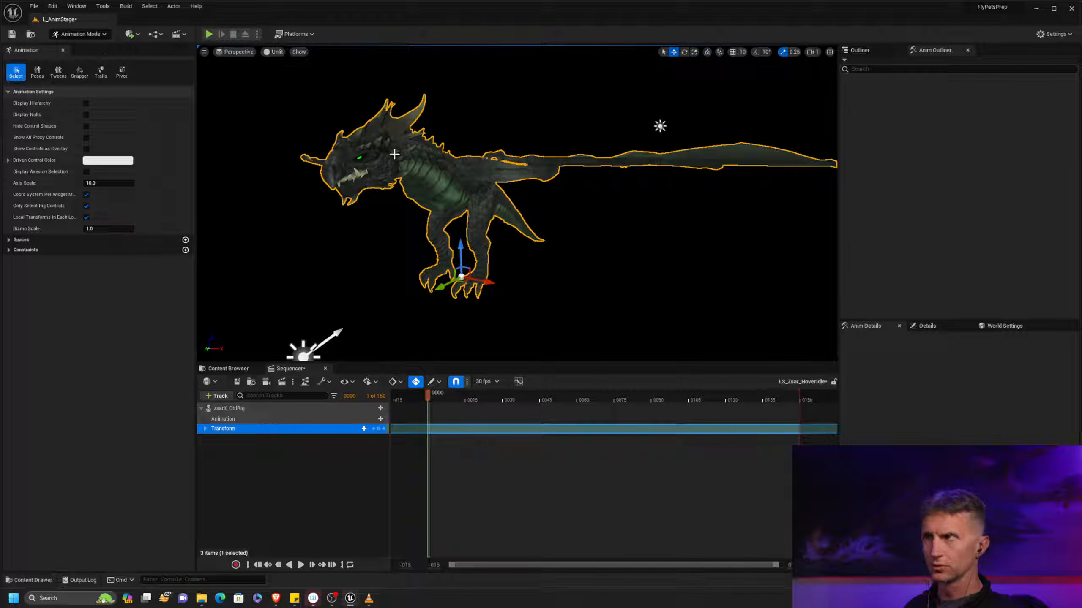
Try a Transform keyframe at frame 0, discard it, and select the zsarX_CtrlRig track
click(379, 429)
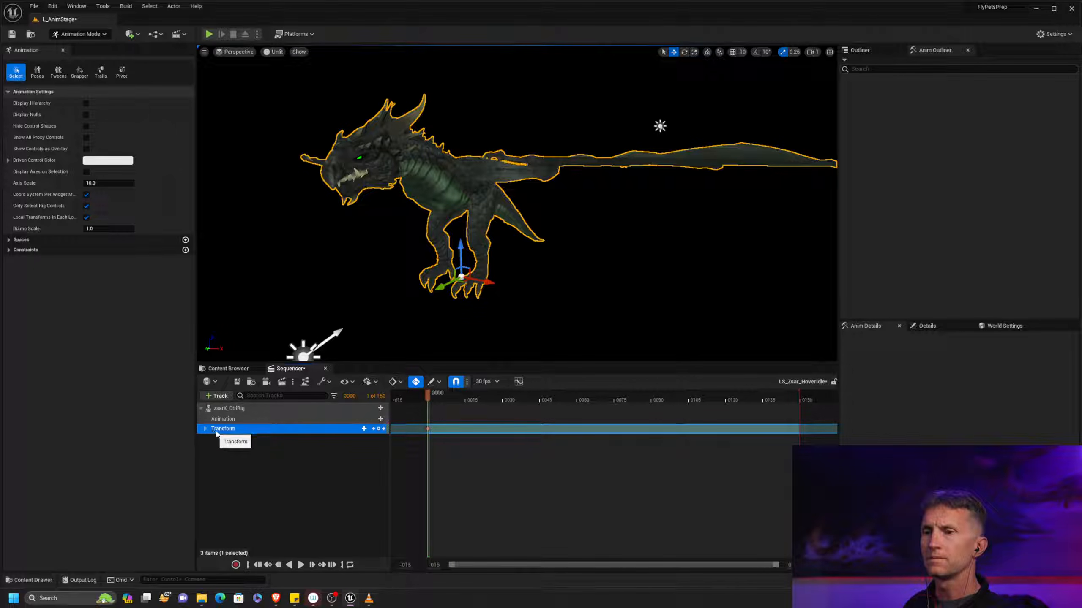
drag(452, 418, 407, 449)
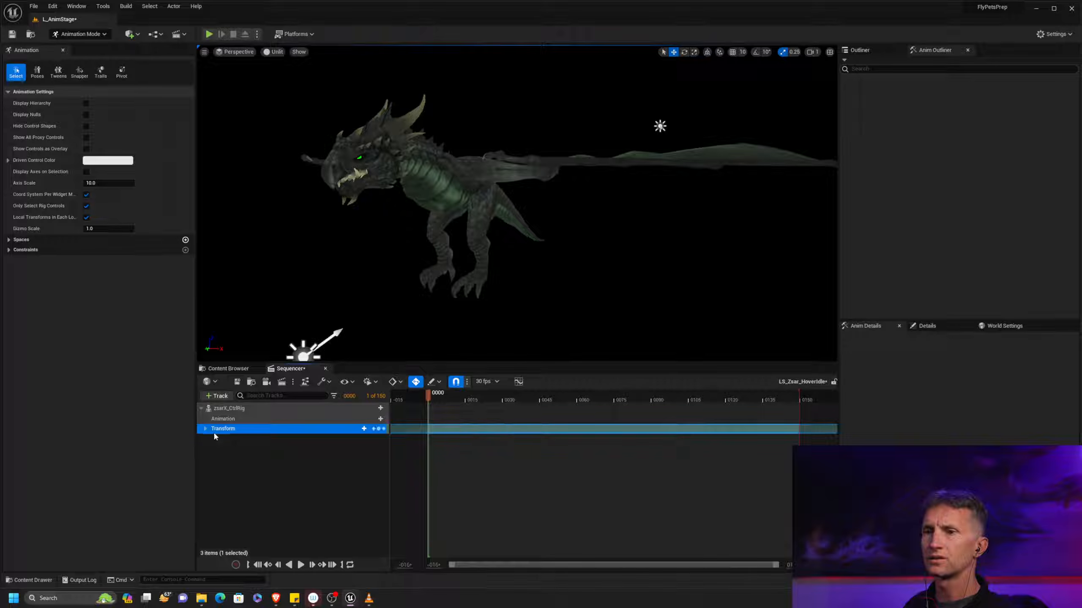
click(233, 409)
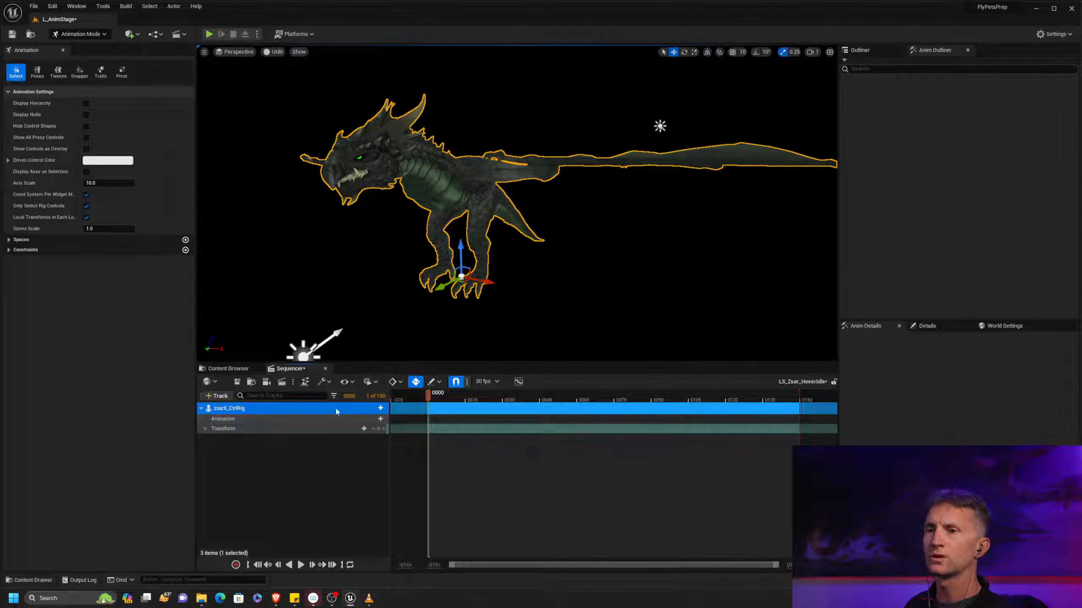
Examine which animations and tracks can be added to zsarX_CtrlRig and its Animation and Transform tracks
click(380, 408)
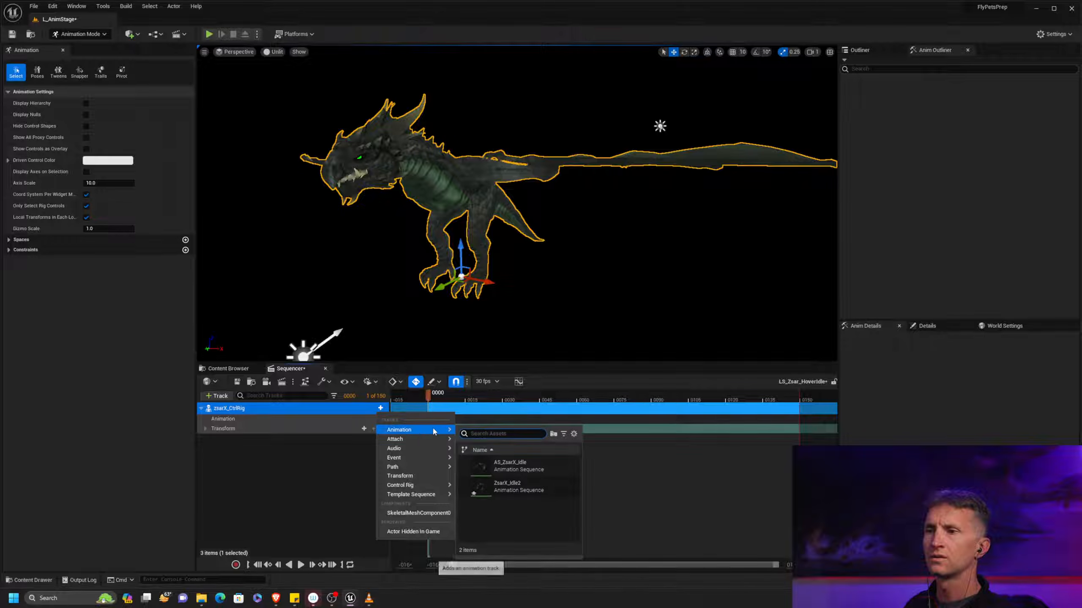
click(323, 448)
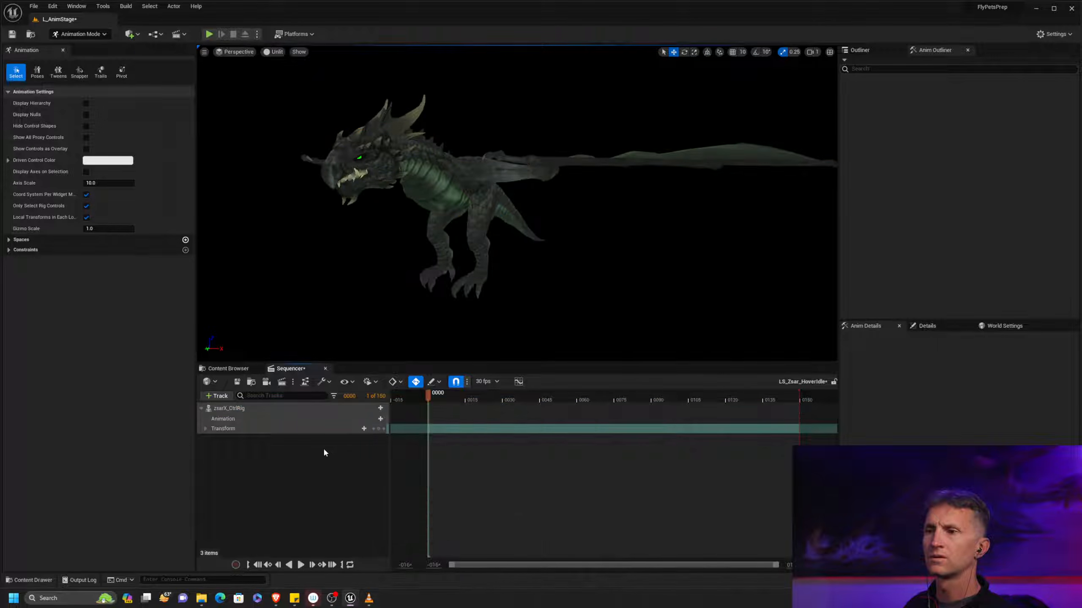
click(288, 419)
click(380, 418)
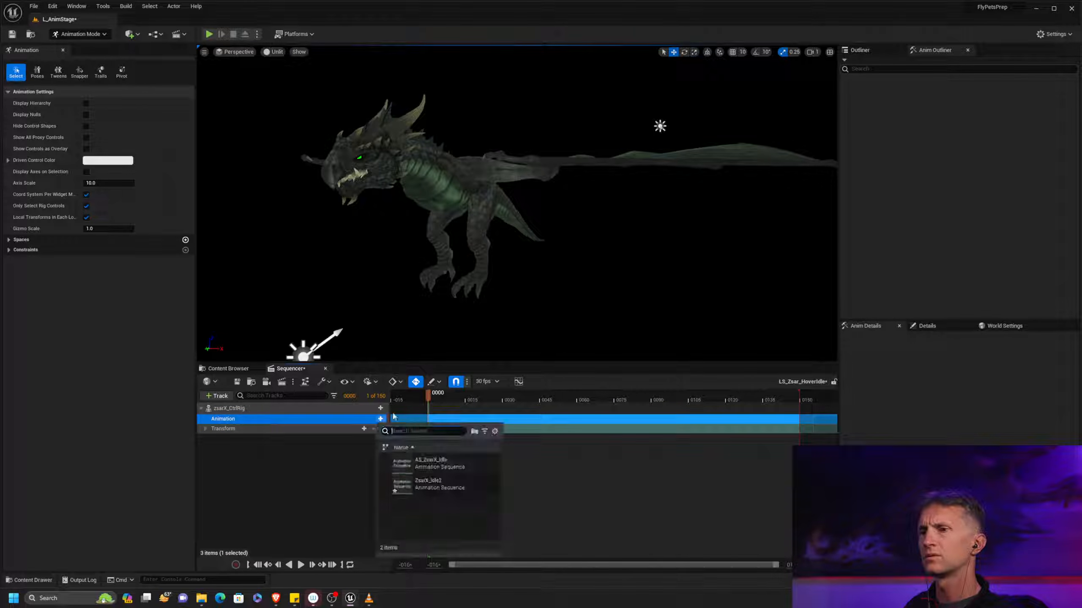
click(255, 455)
click(363, 428)
click(302, 456)
click(364, 428)
click(350, 444)
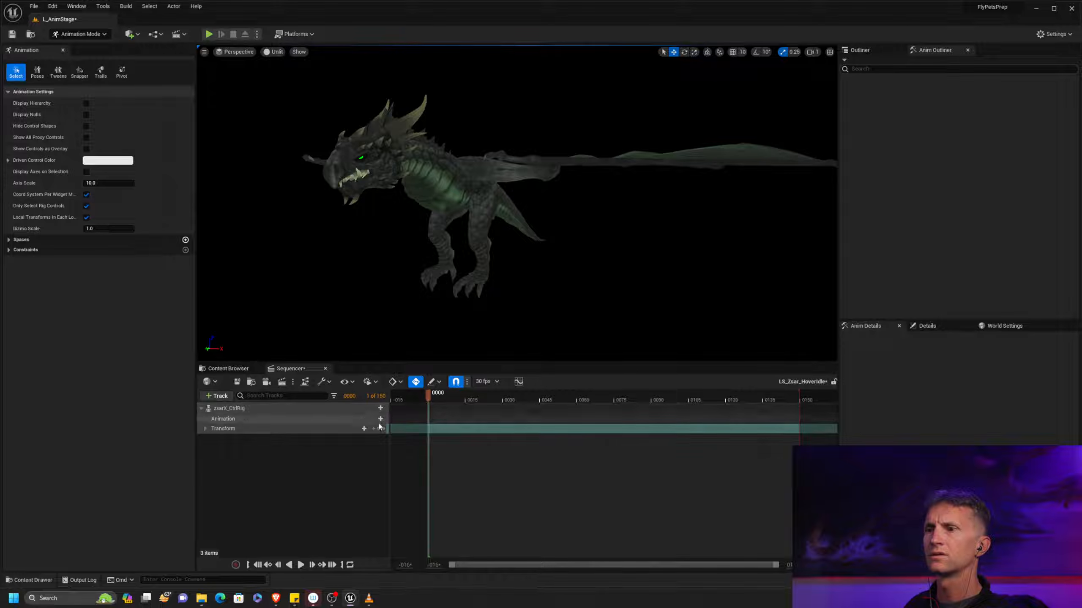
double_click(285, 427)
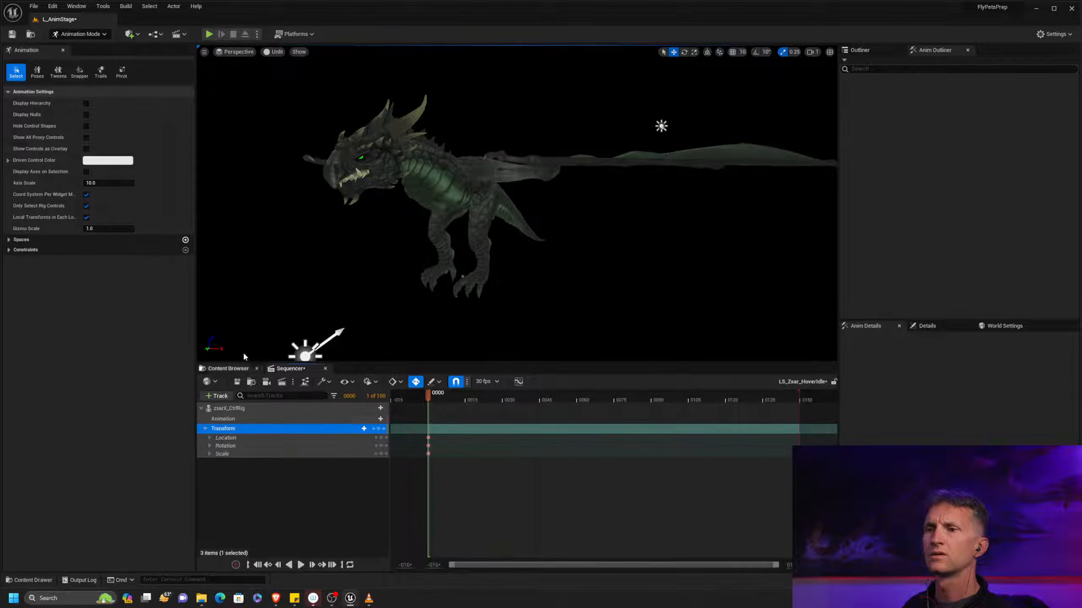
Select the zsarX_CtrlRig actor in the level's Outliner and frame it in the viewport
click(859, 49)
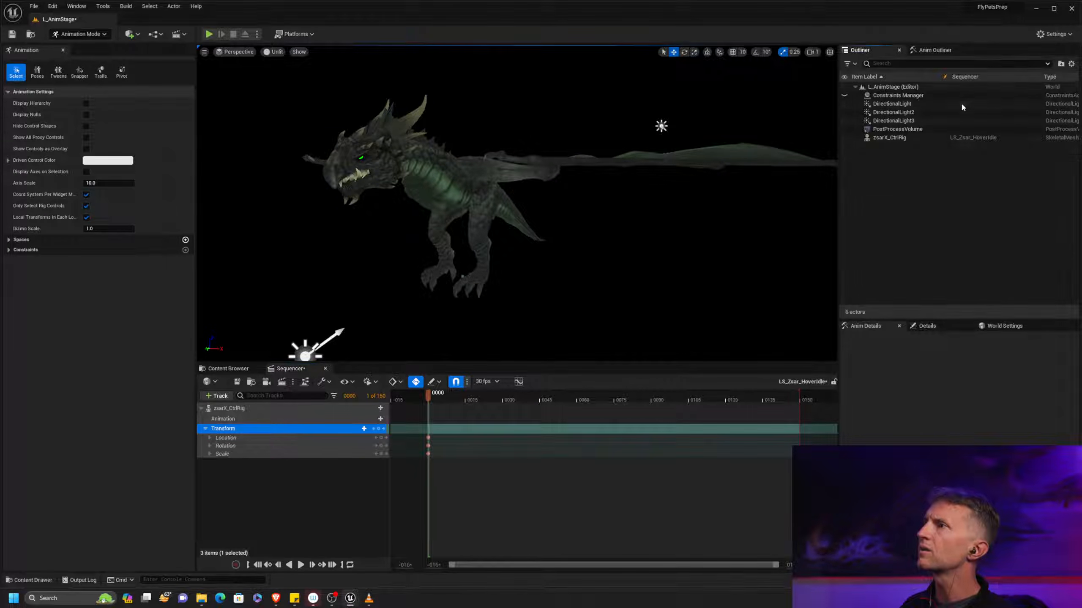
click(906, 137)
key(f)
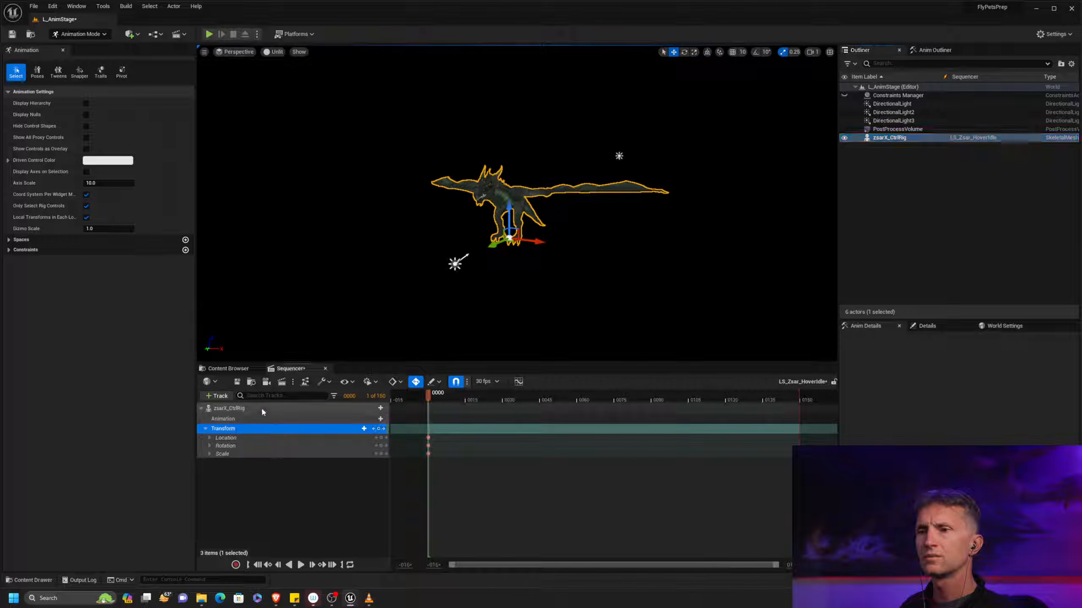
Compare the track types offered for zsarX_CtrlRig, for the whole sequence and for the actor's Animation track
click(256, 409)
click(381, 409)
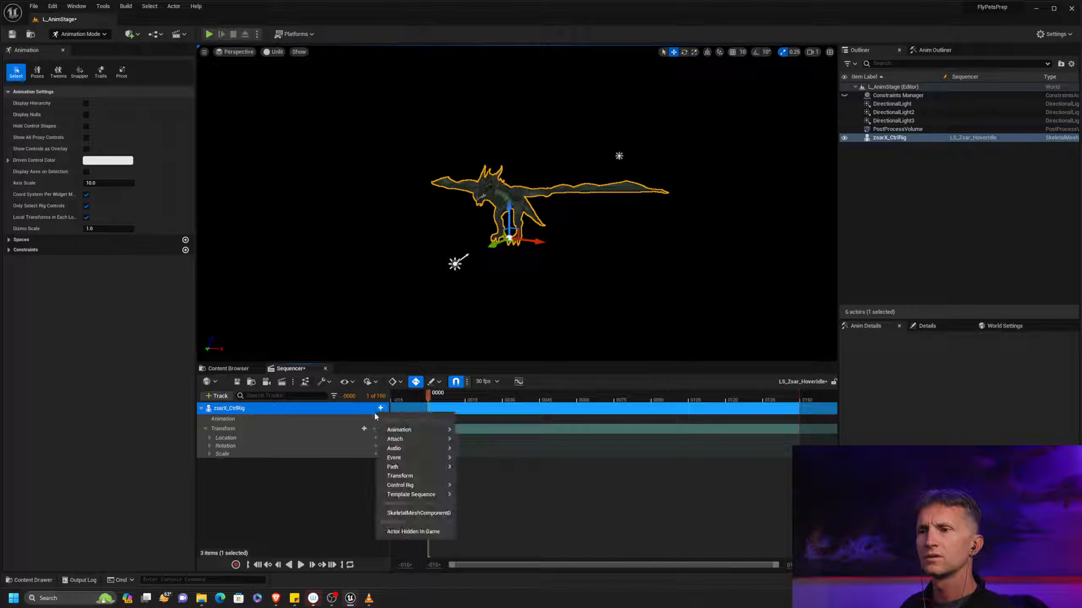
mouse_move(422, 430)
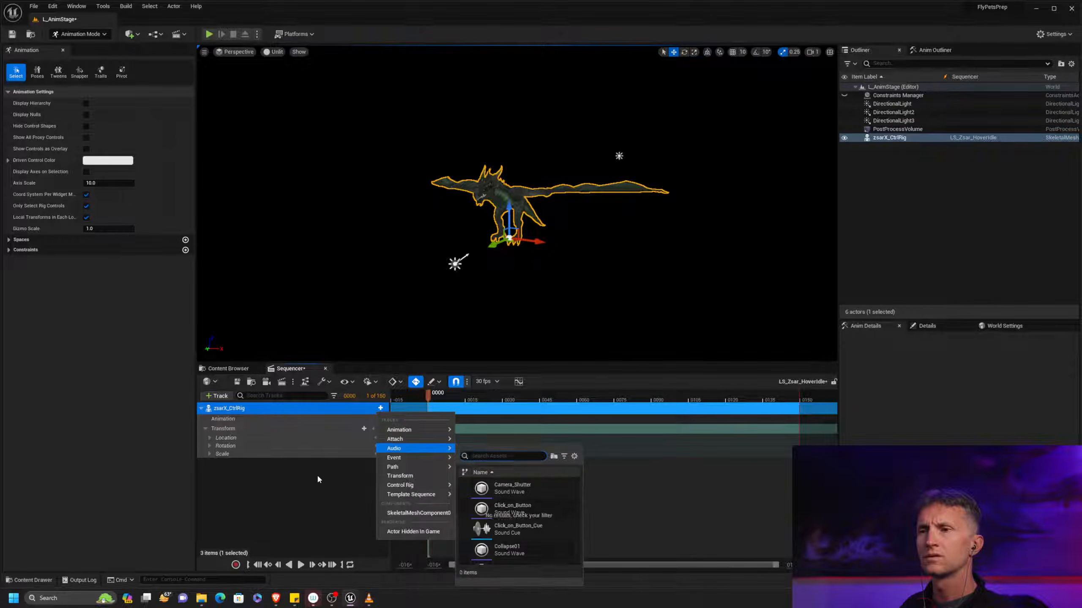
click(294, 487)
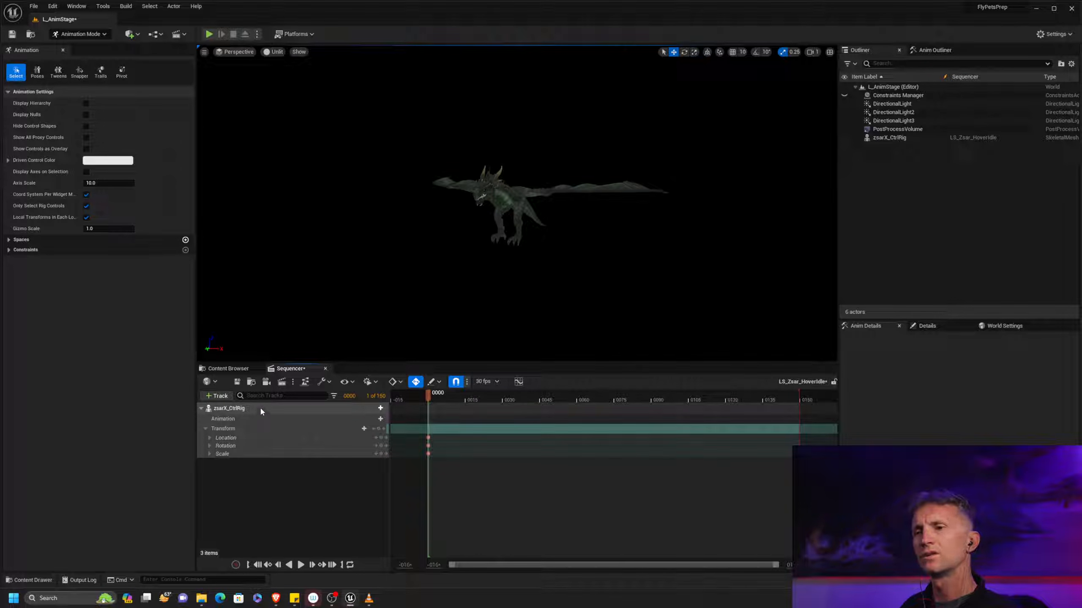
click(221, 398)
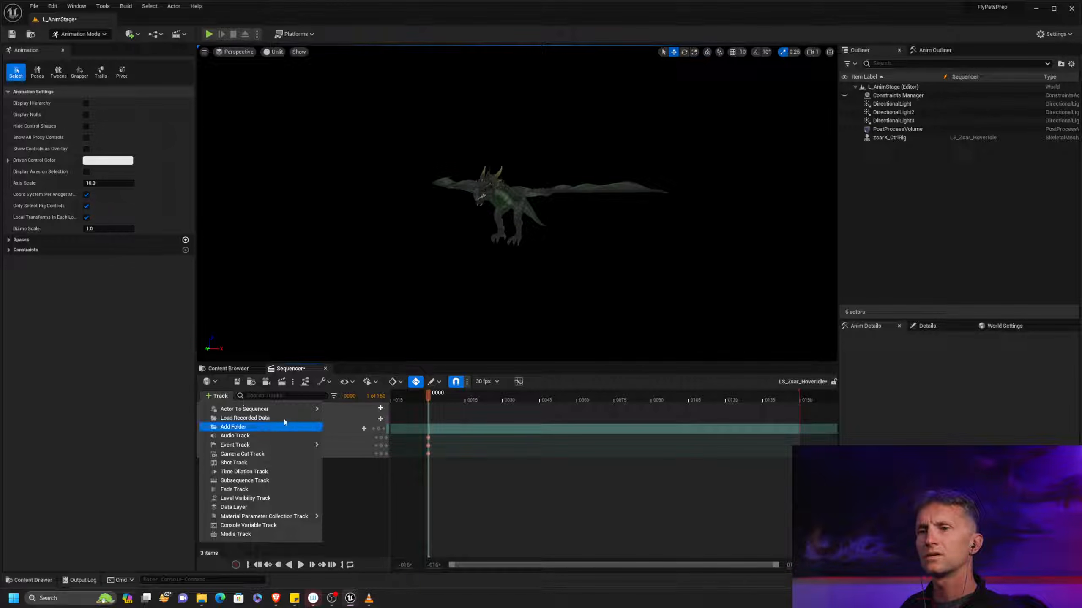
mouse_move(291, 411)
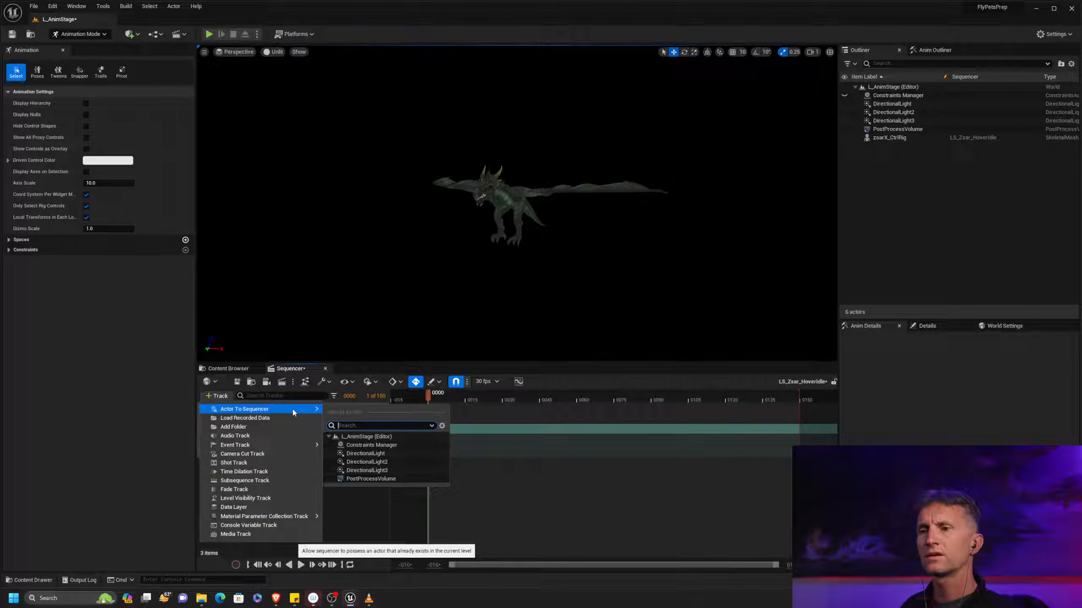
click(336, 521)
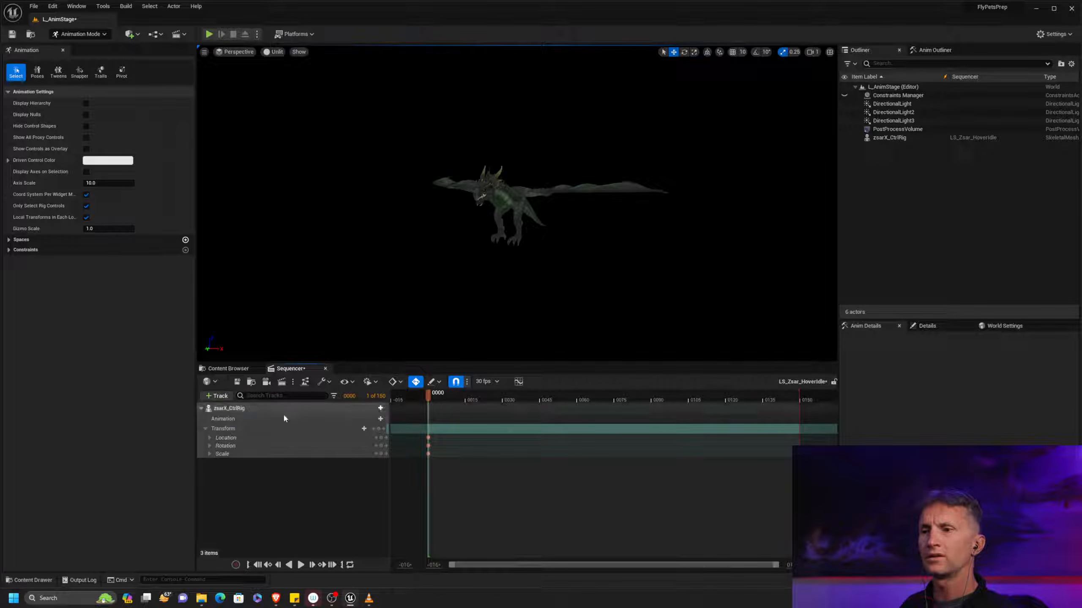
click(238, 423)
click(380, 419)
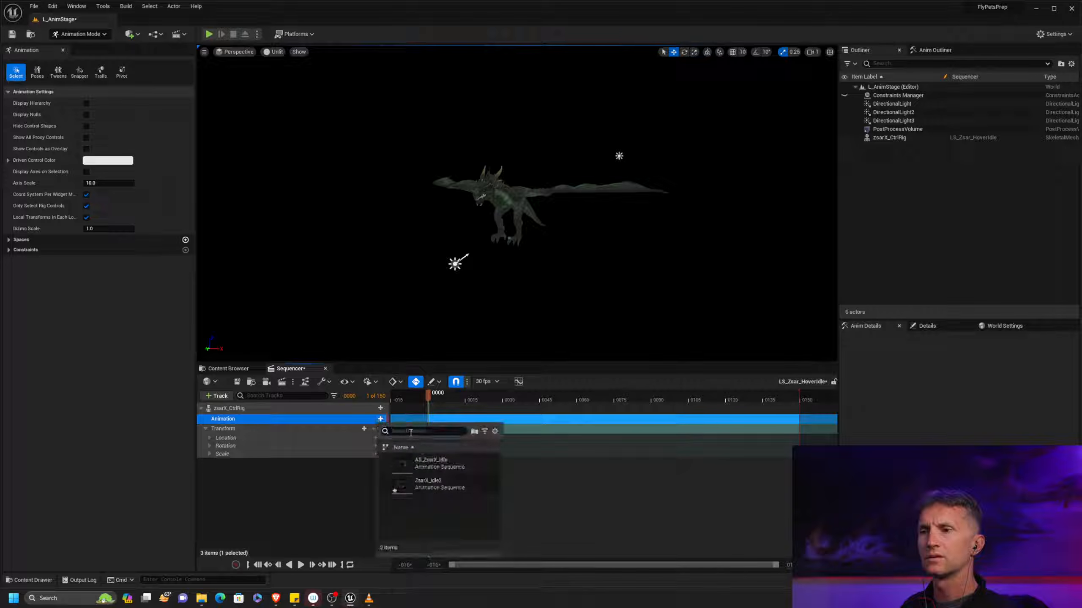
click(296, 482)
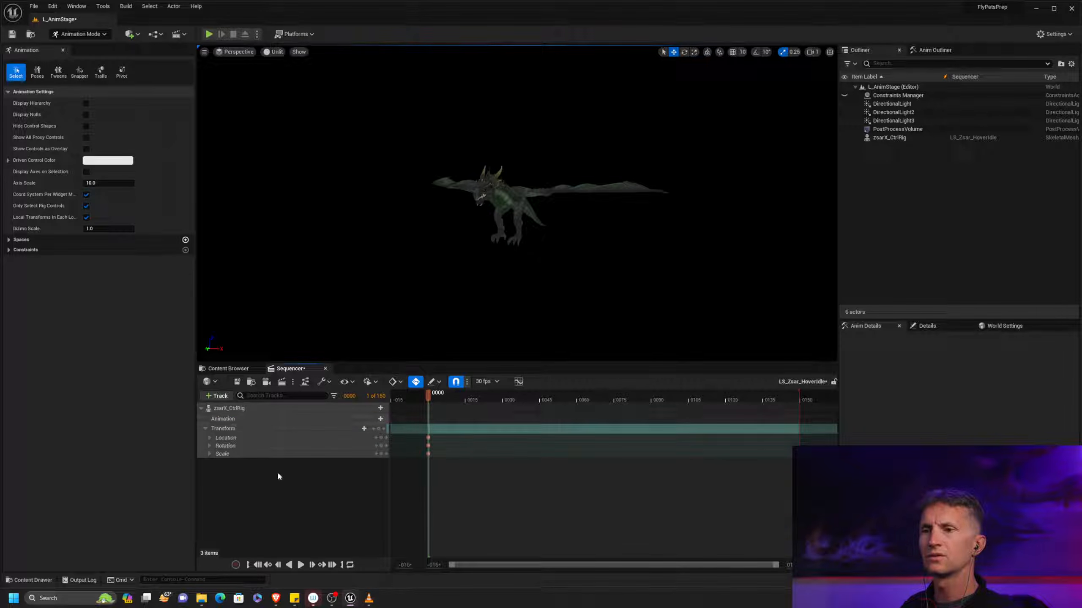
Filter the sequence's track list to Control Rig Controls and check the Anim Outliner for controls
click(333, 395)
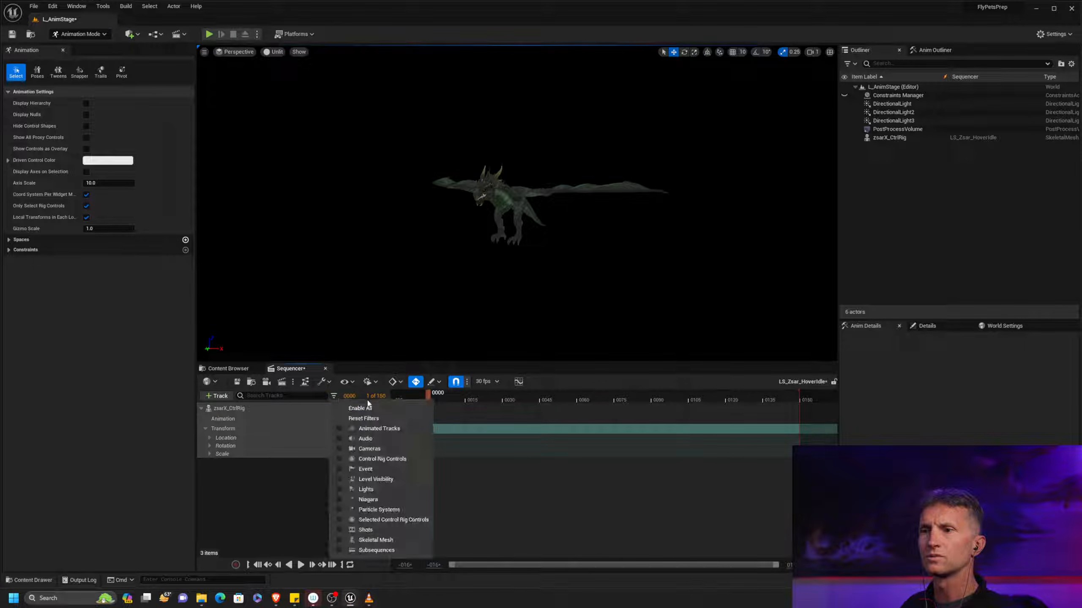
click(374, 458)
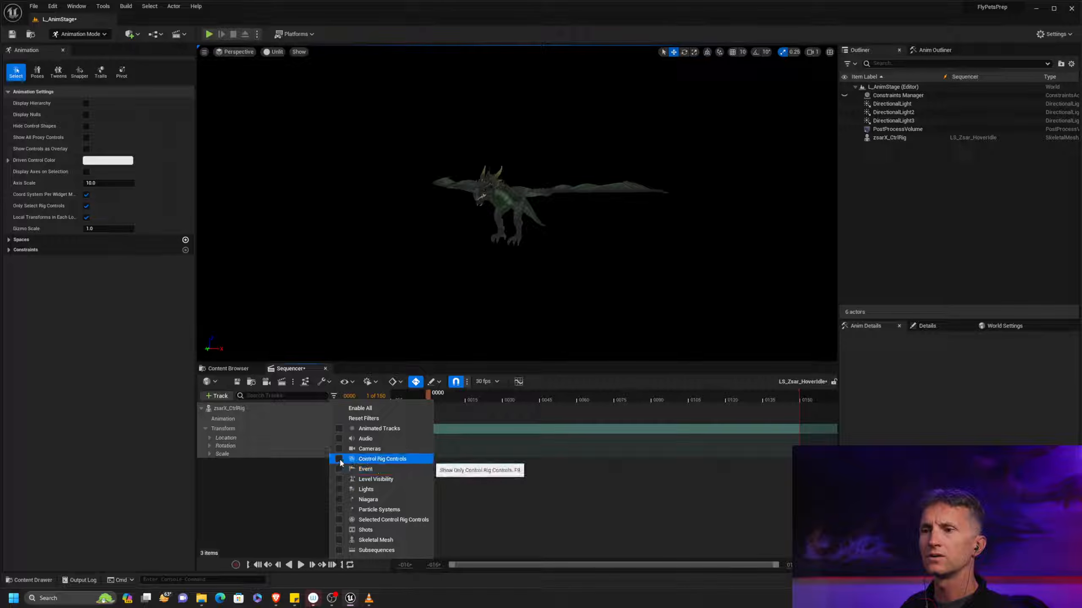
click(302, 475)
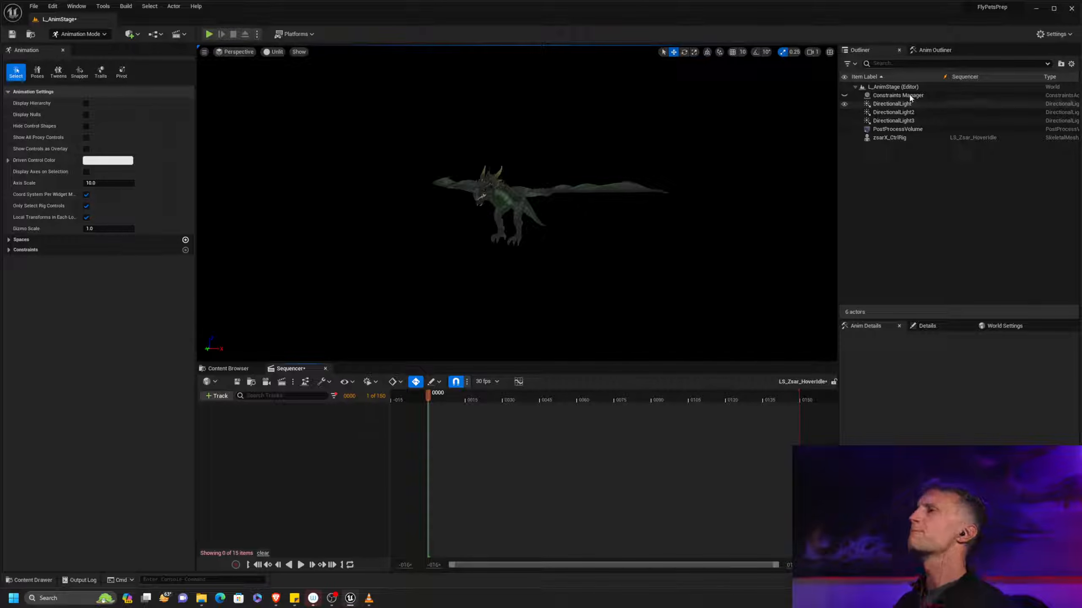
click(933, 51)
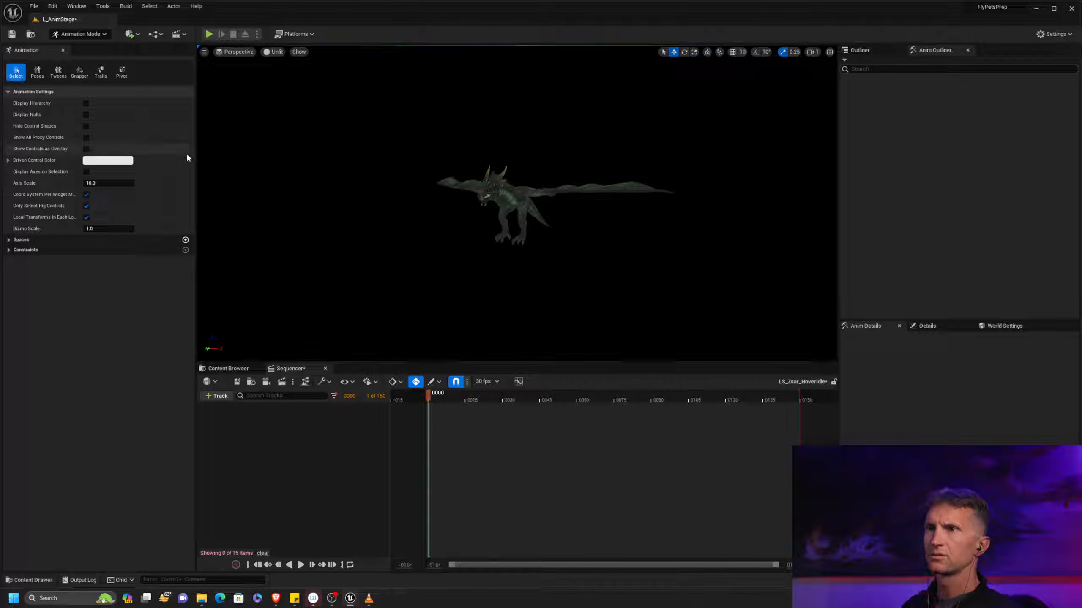
Close and reopen the LS_Zsar_HoverIdle sequence and turn off the Control Rig Controls track filter
click(325, 368)
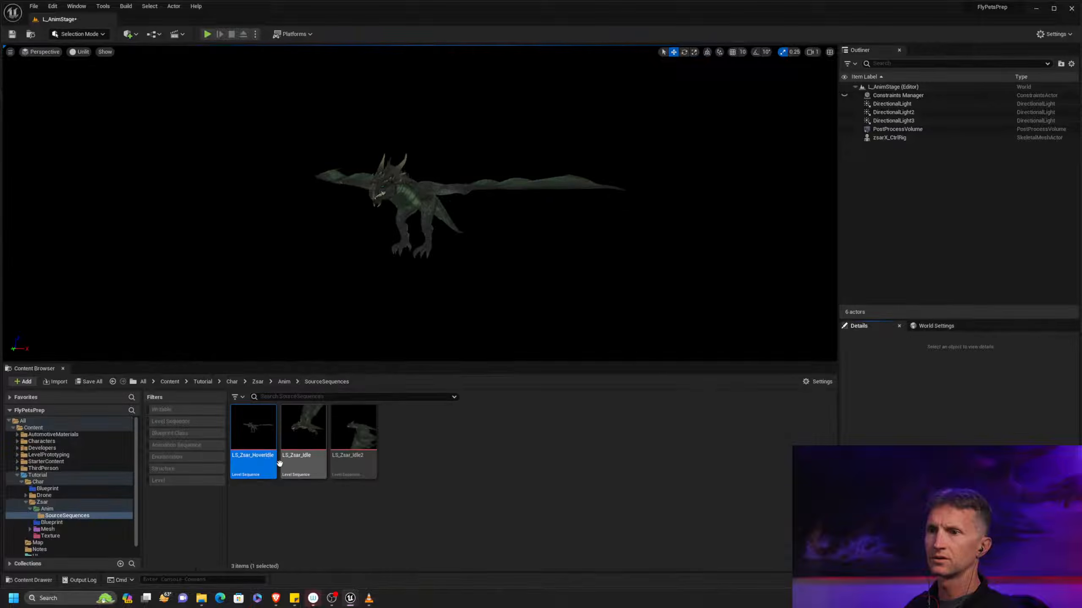
double_click(251, 445)
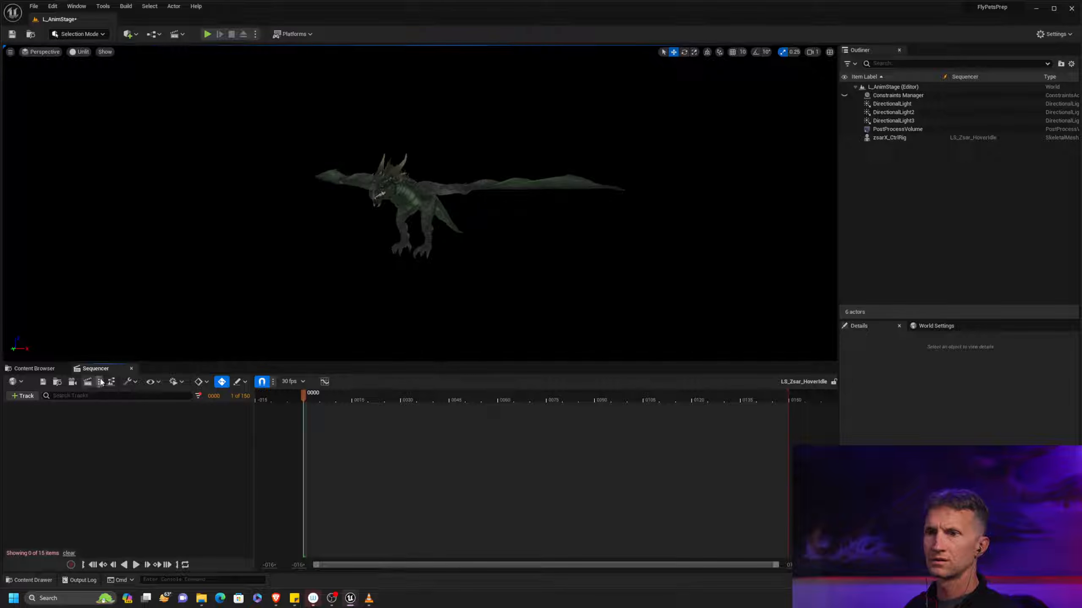
click(199, 395)
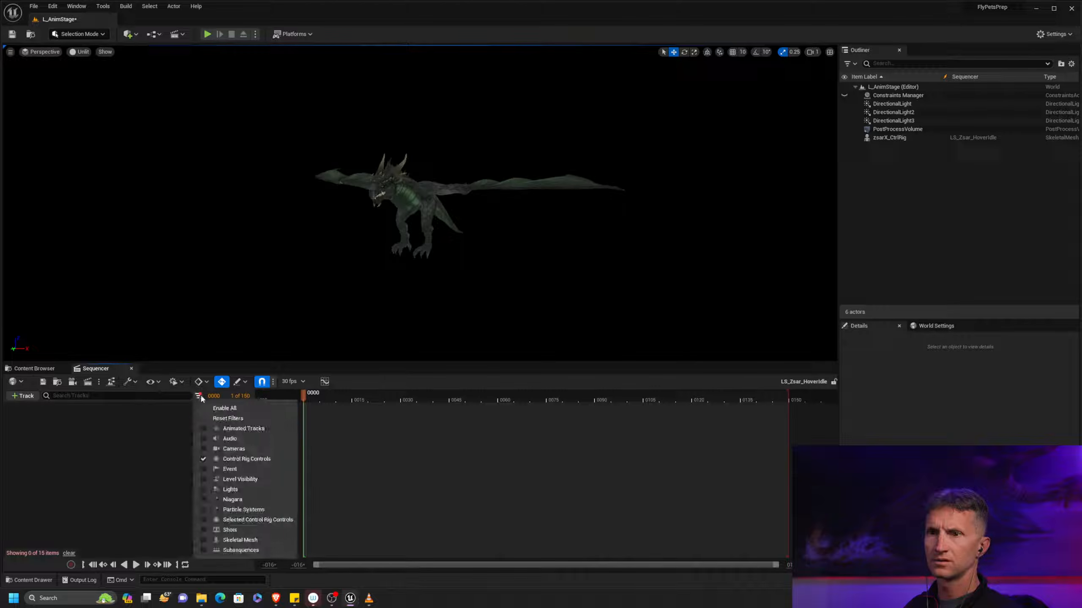
click(241, 458)
click(76, 473)
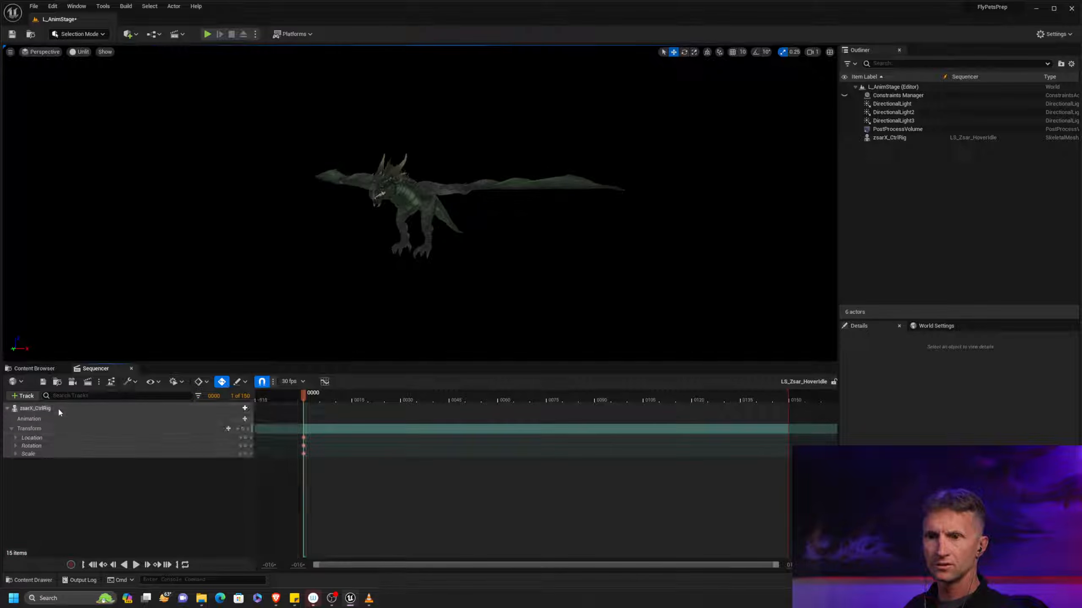
click(8, 408)
right_click(49, 408)
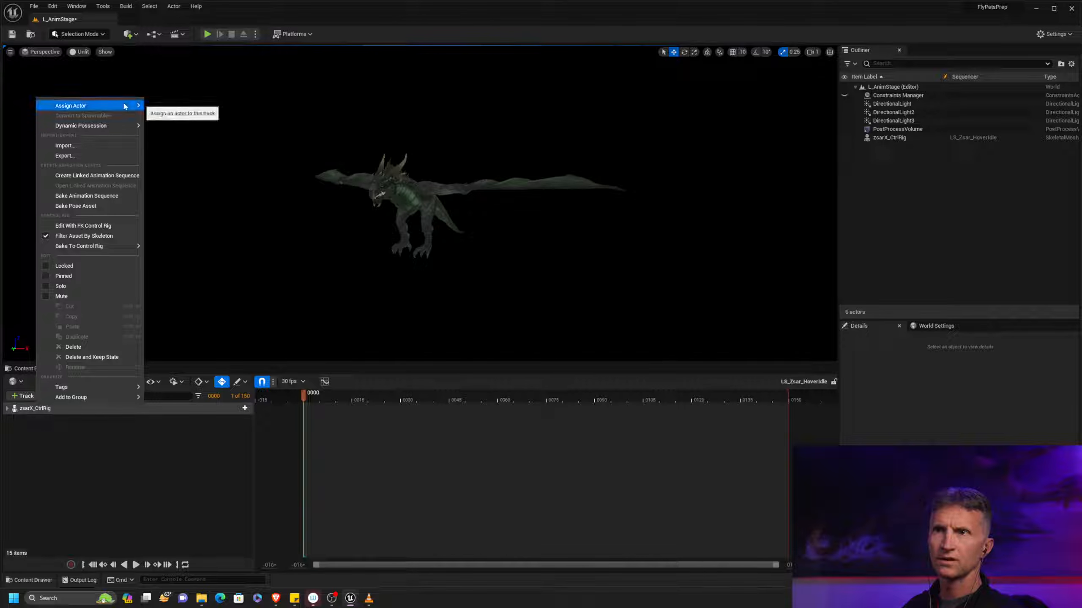
mouse_move(141, 125)
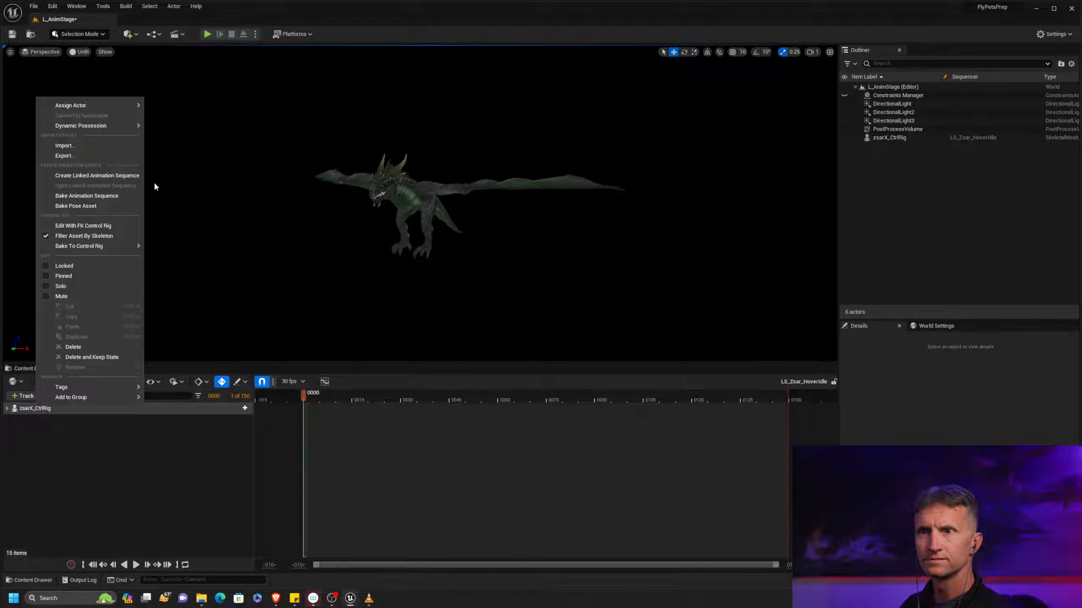
click(30, 442)
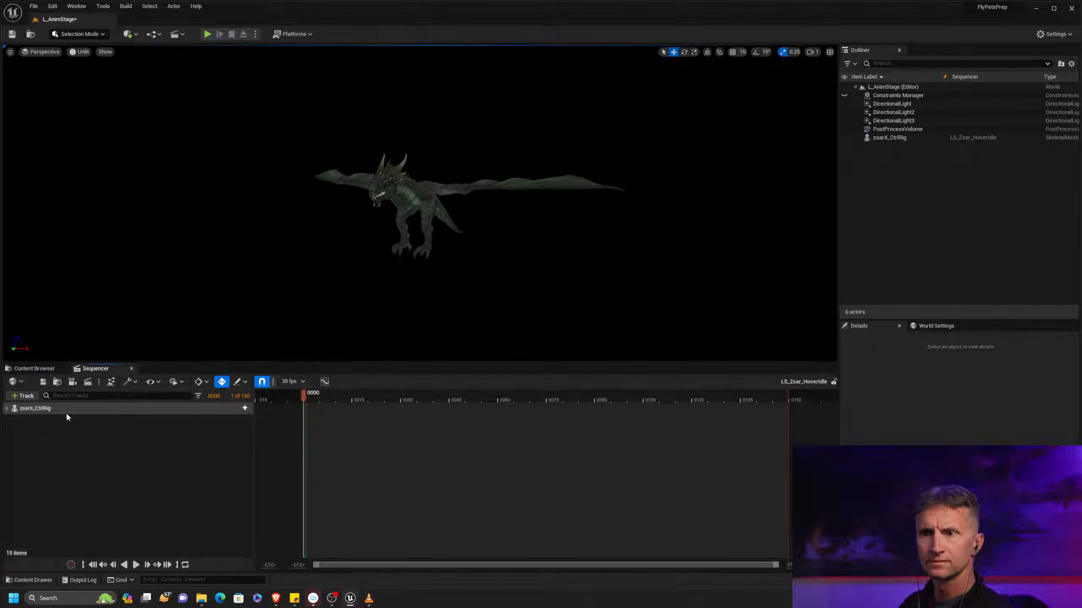
Add an FK Control Rig track to zsarX_CtrlRig and expand the actor's tracks in the sequence
click(104, 411)
click(244, 408)
mouse_move(276, 432)
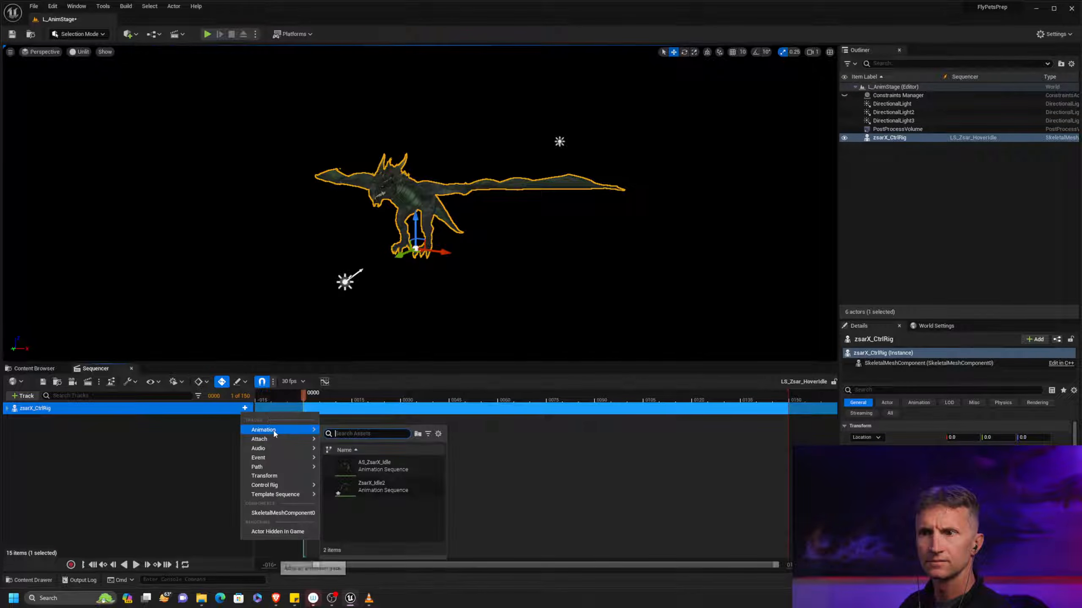
mouse_move(300, 485)
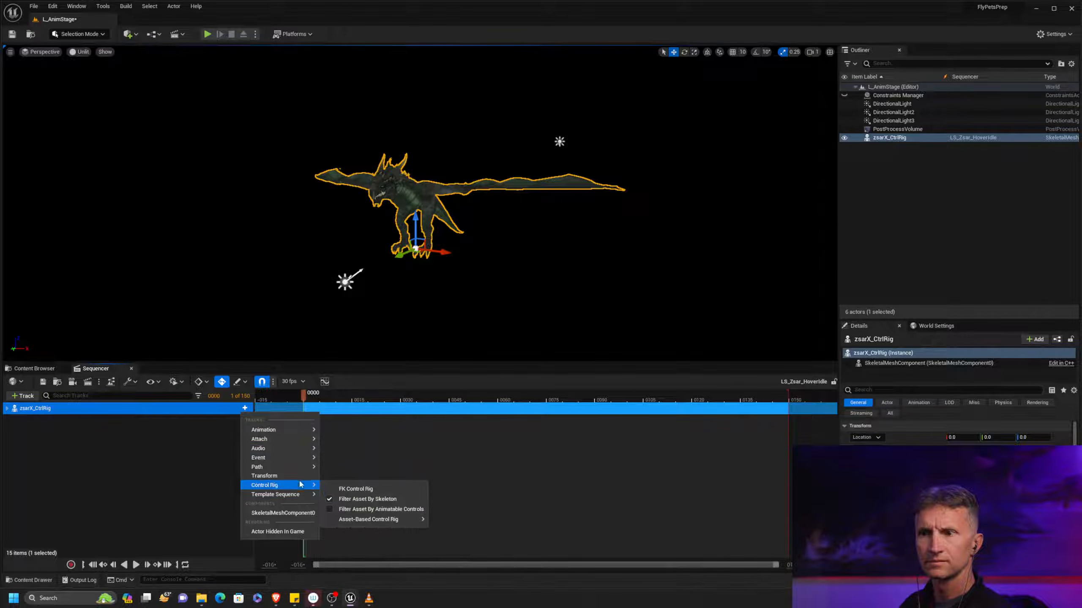
click(365, 491)
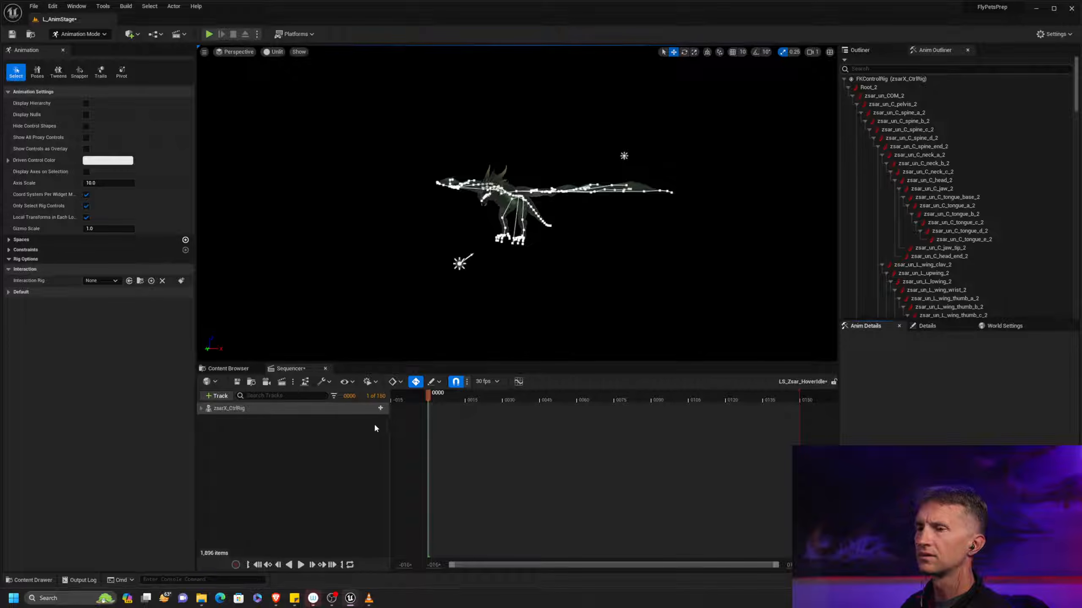
click(201, 409)
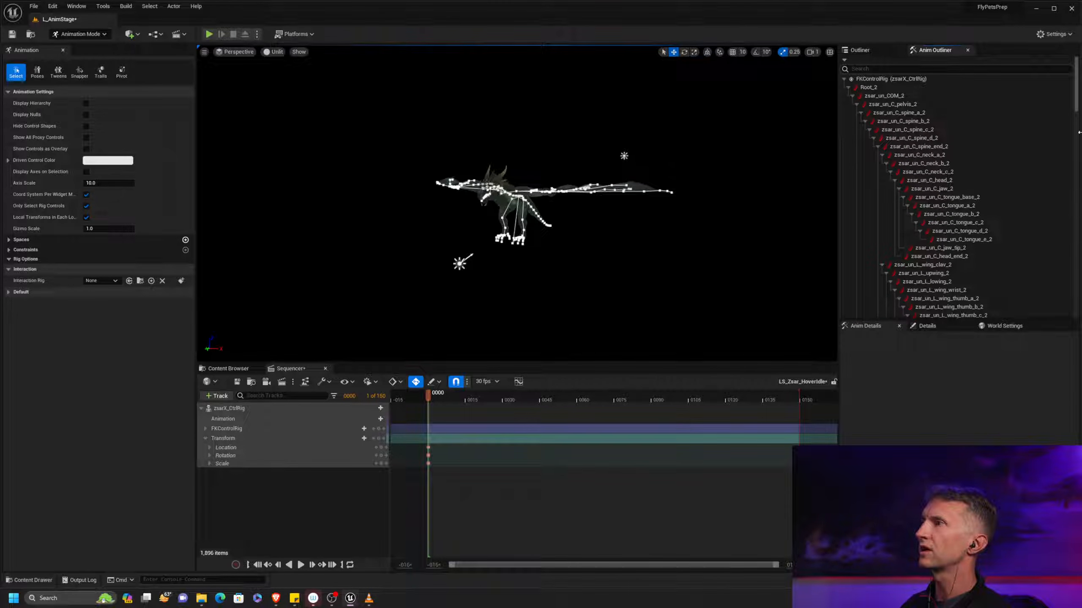
drag(1078, 109, 1039, 102)
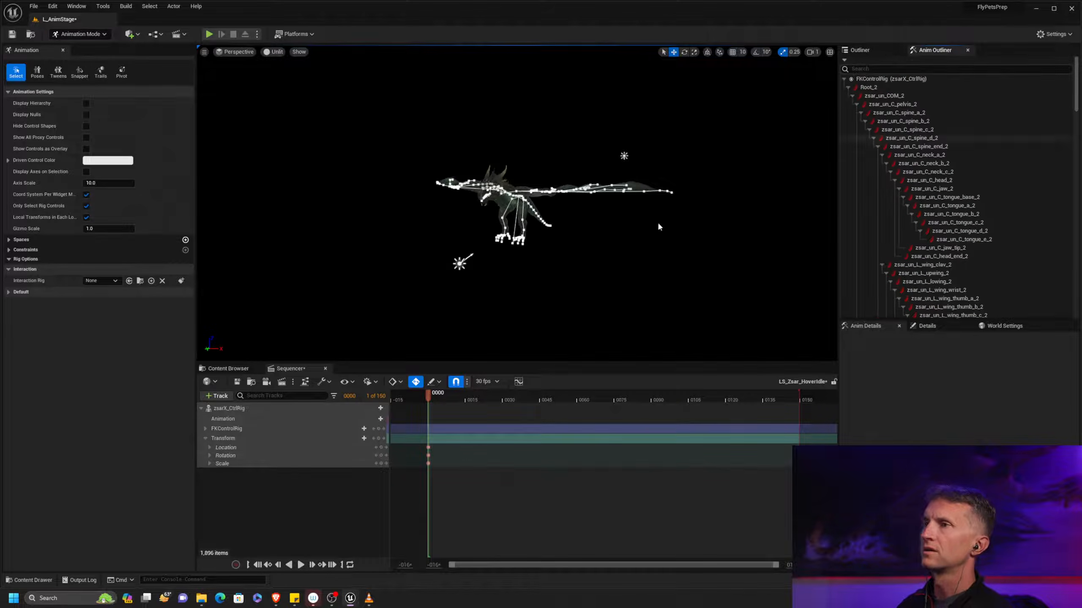
Delete the FKControlRig track and the whole zsarX_CtrlRig track from the sequence
click(256, 428)
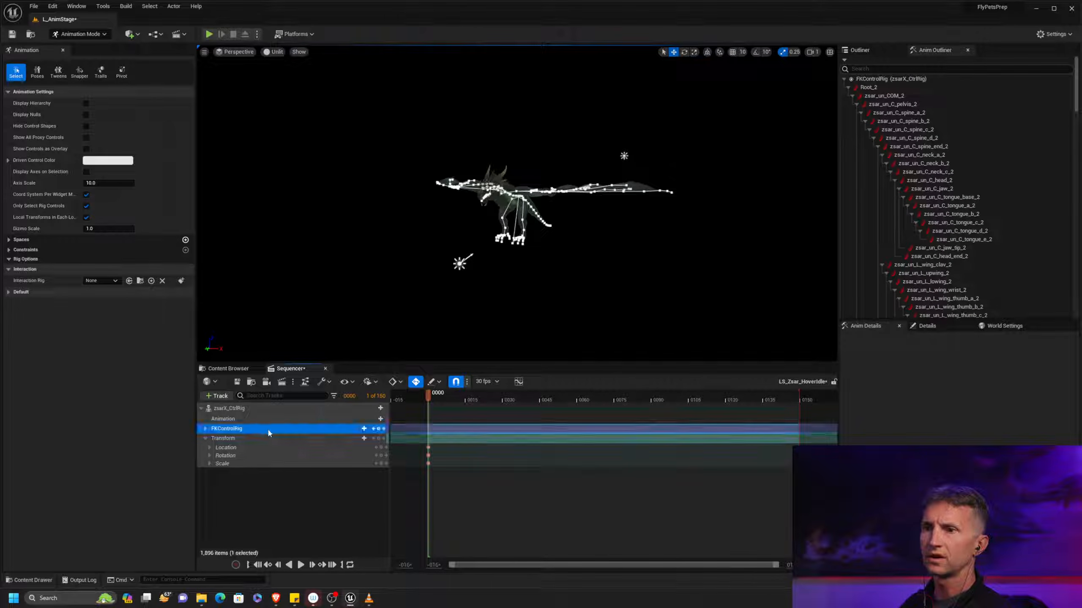
key(Delete)
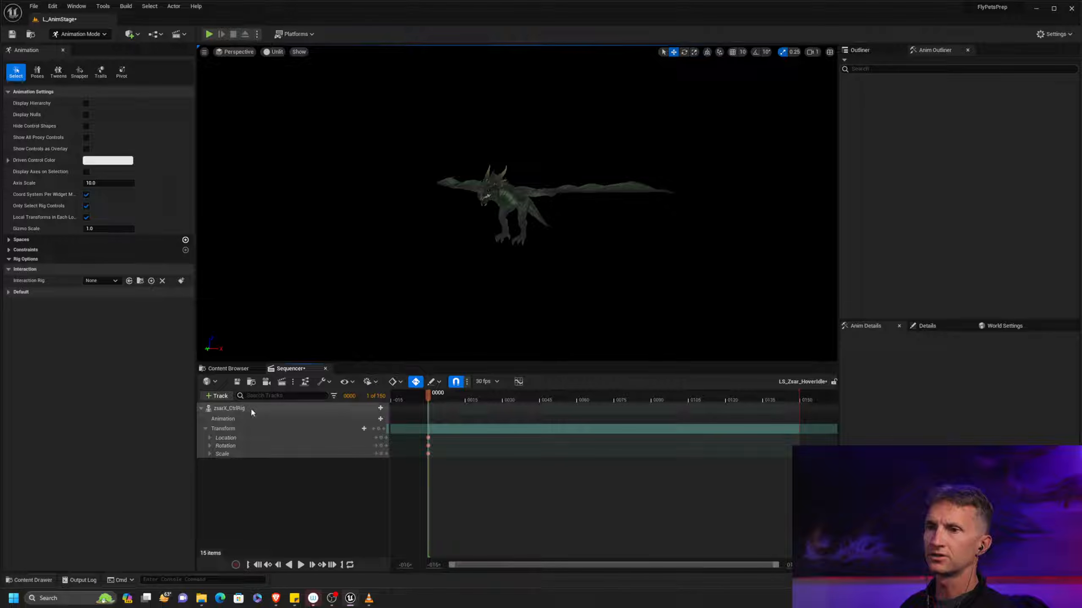
click(361, 408)
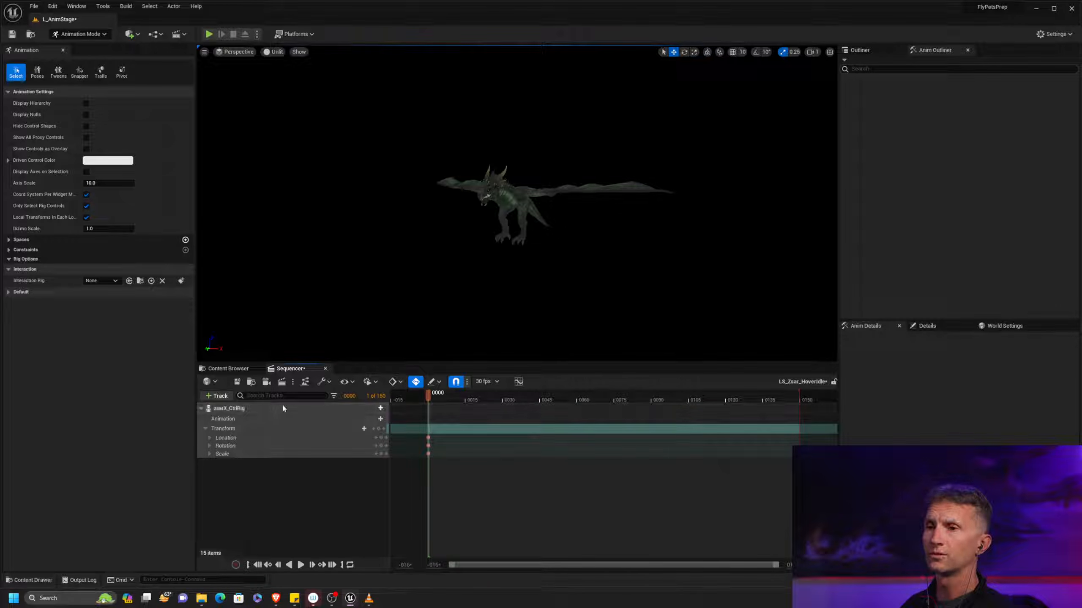
key(Delete)
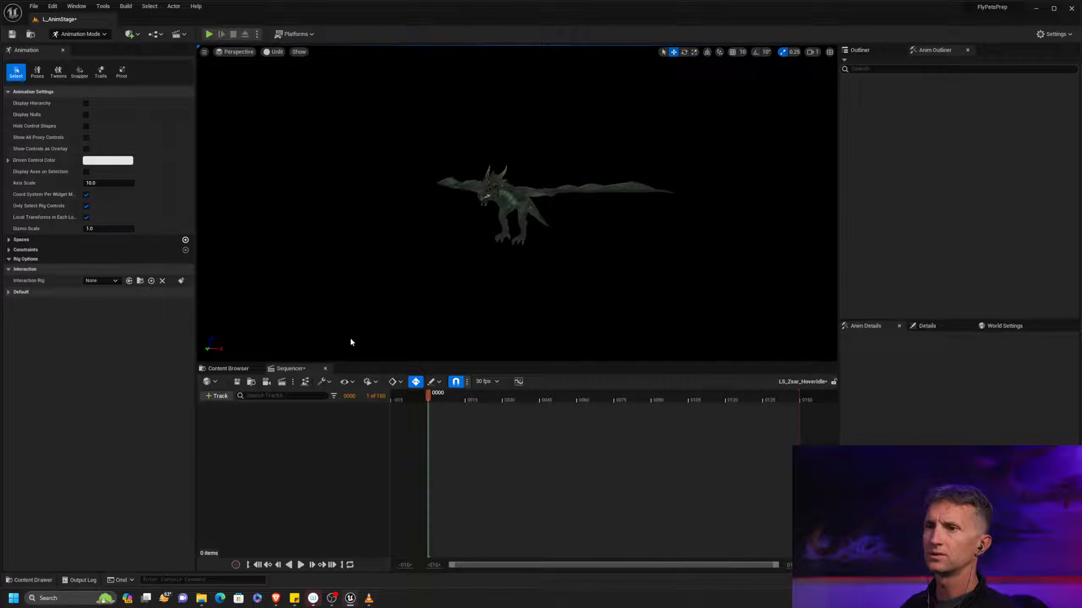
Add the zsarX_CtrlRig actor to the LS_Zsar_HoverIdle sequence and key its Transform at frame 0
click(220, 397)
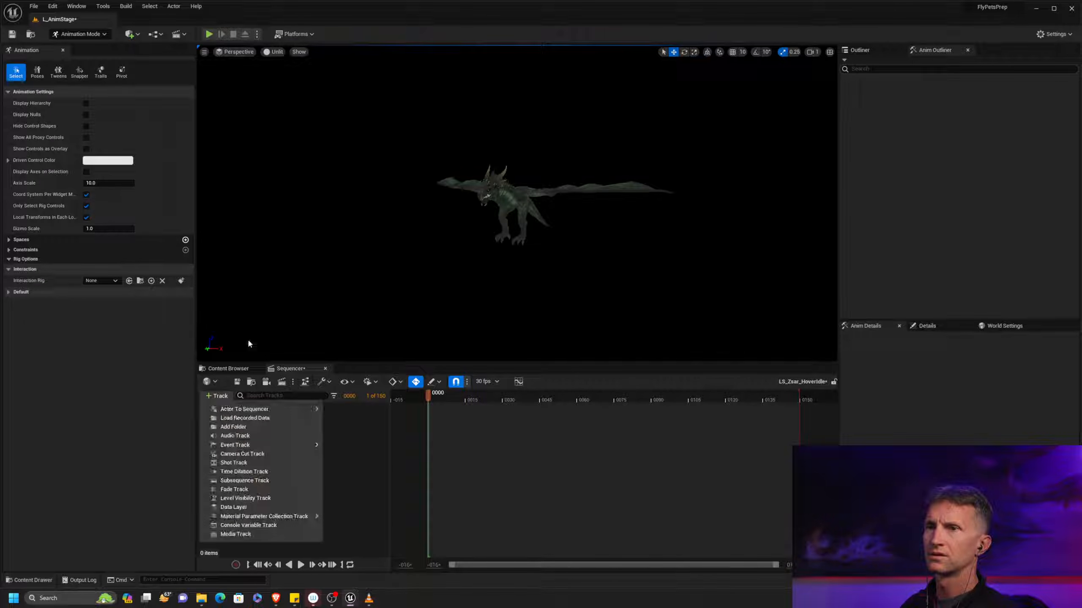
click(235, 364)
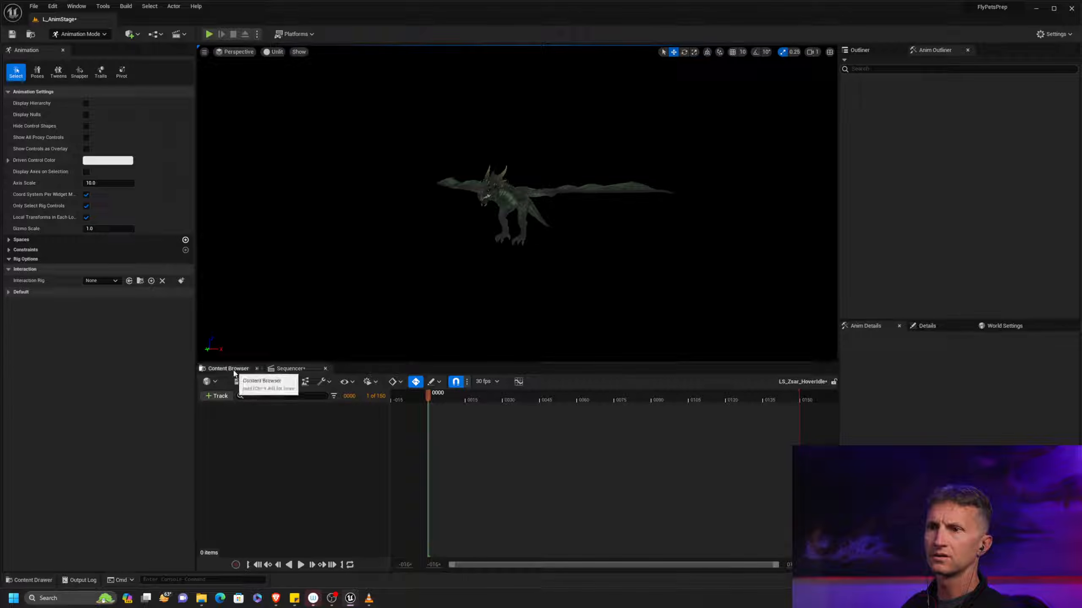
click(217, 396)
mouse_move(302, 410)
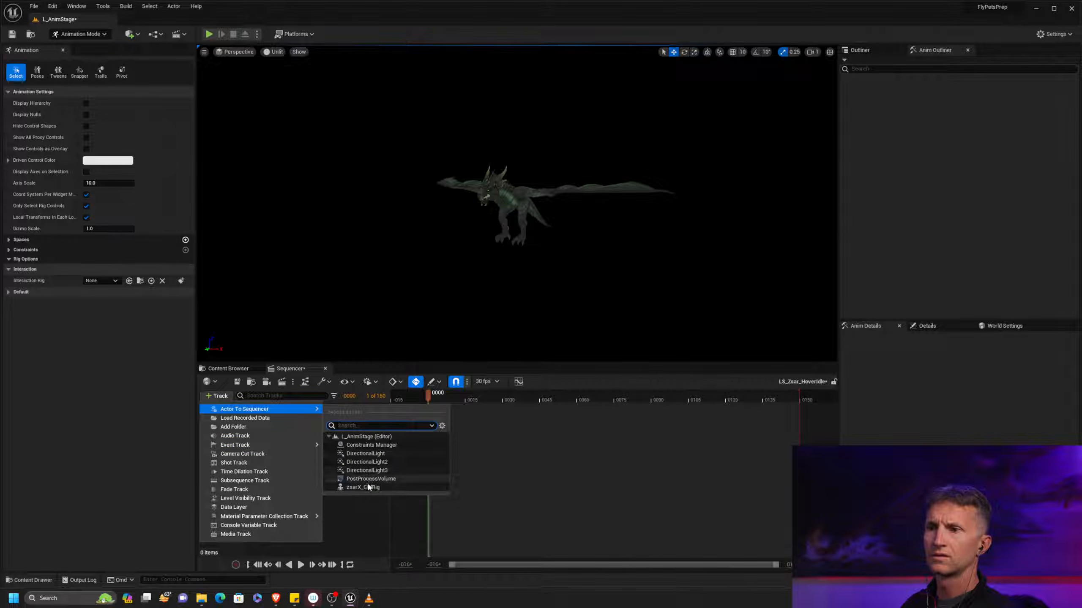
click(363, 487)
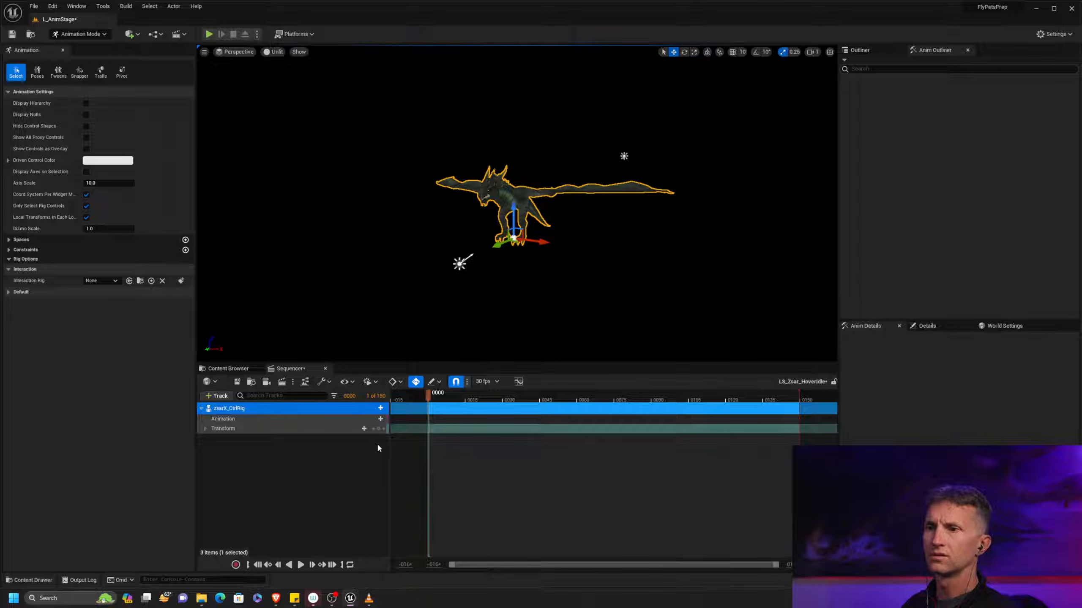
click(379, 429)
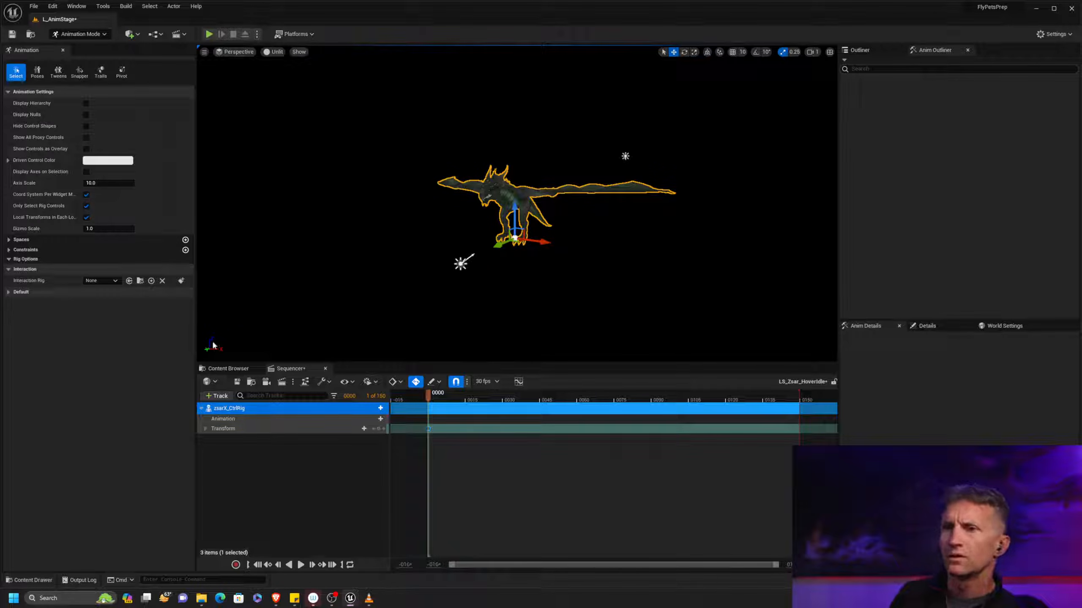
Open the LS_Zsar_Idle2 sequence and select zsar_un_COM_ctrl to examine how its control rig tracks are set up
click(205, 370)
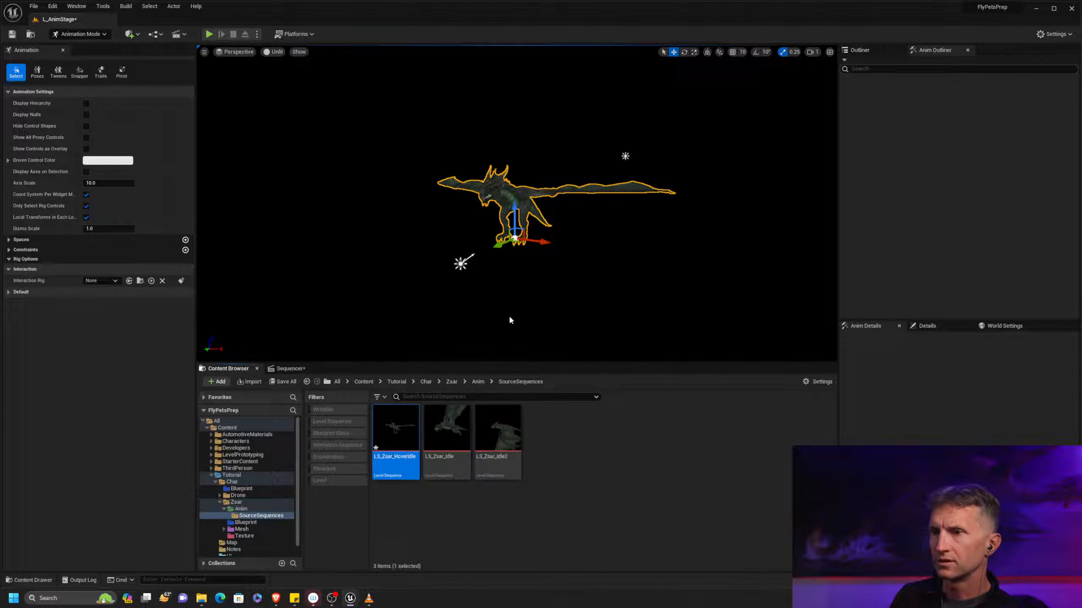
click(502, 435)
double_click(505, 440)
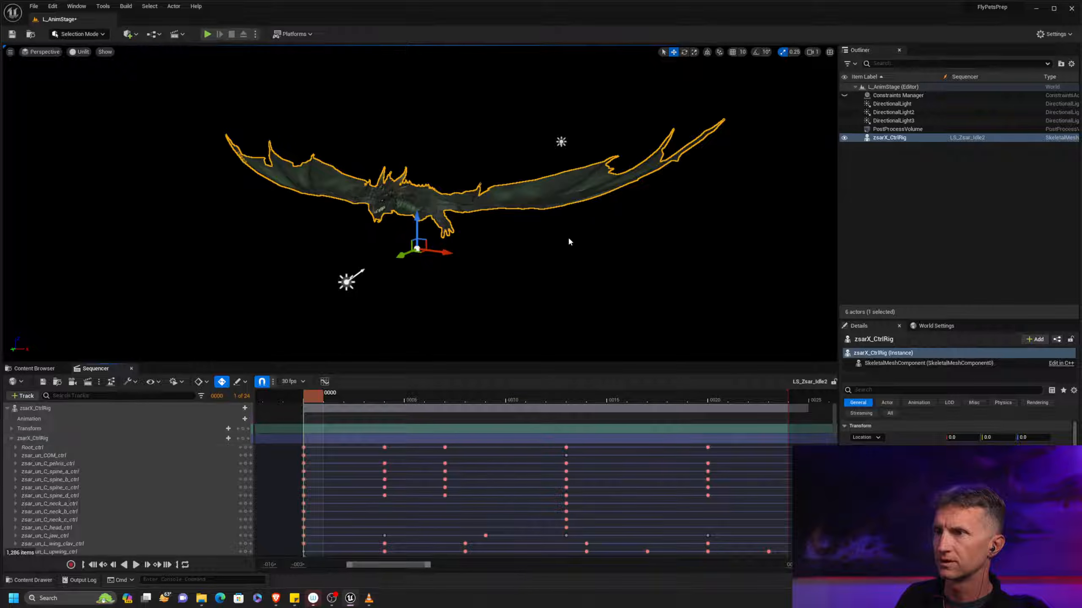
click(113, 456)
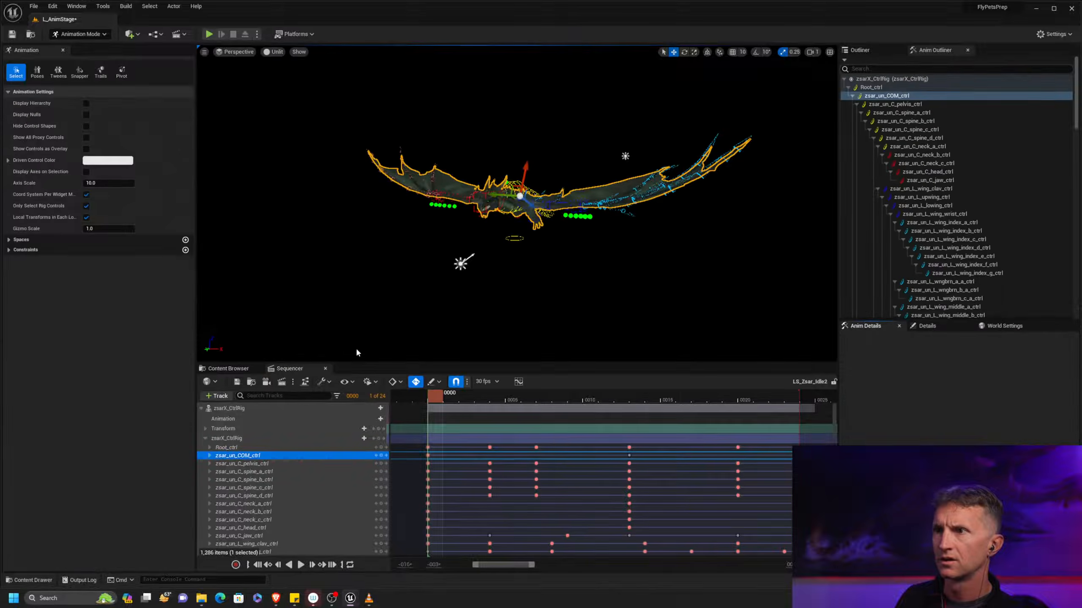
alt+right_drag(517, 271, 628, 278)
alt+middle_drag(627, 278, 583, 283)
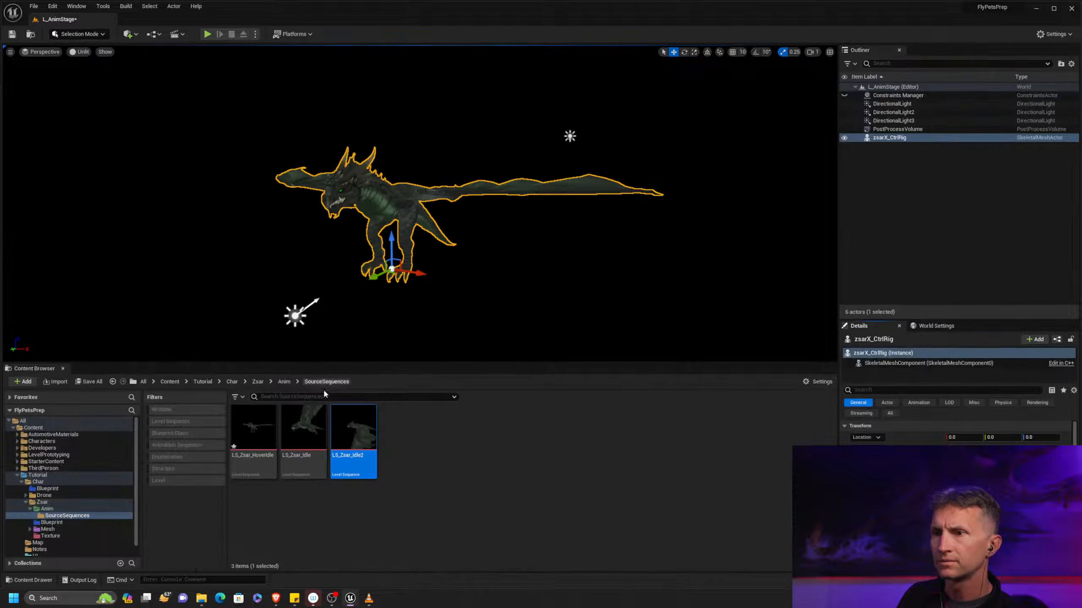
Reopen the LS_Zsar_HoverIdle sequence and select its zsarX_CtrlRig track
double_click(262, 434)
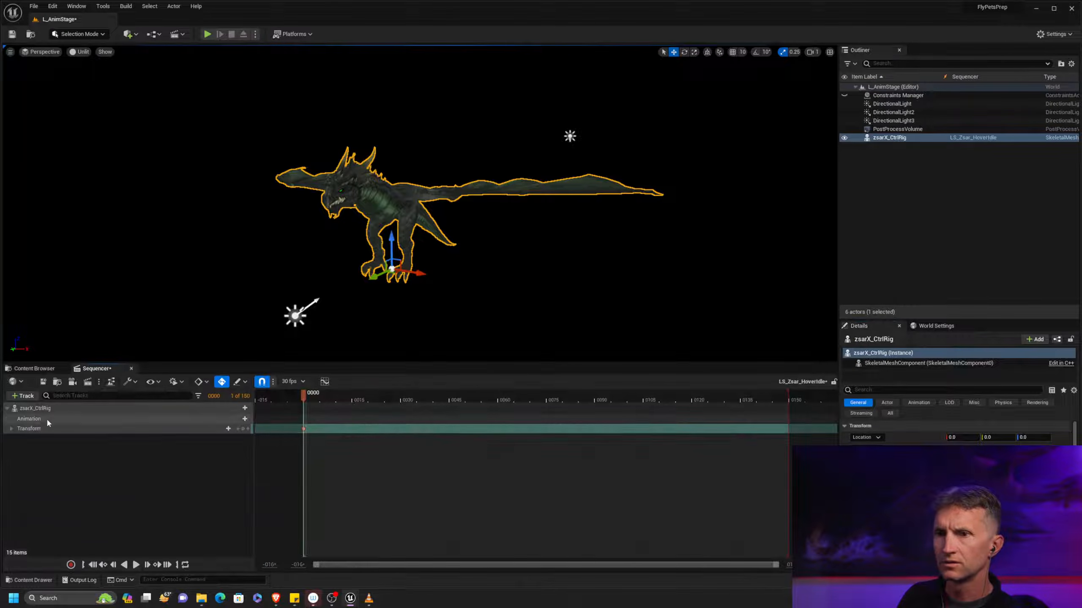
click(59, 408)
click(22, 396)
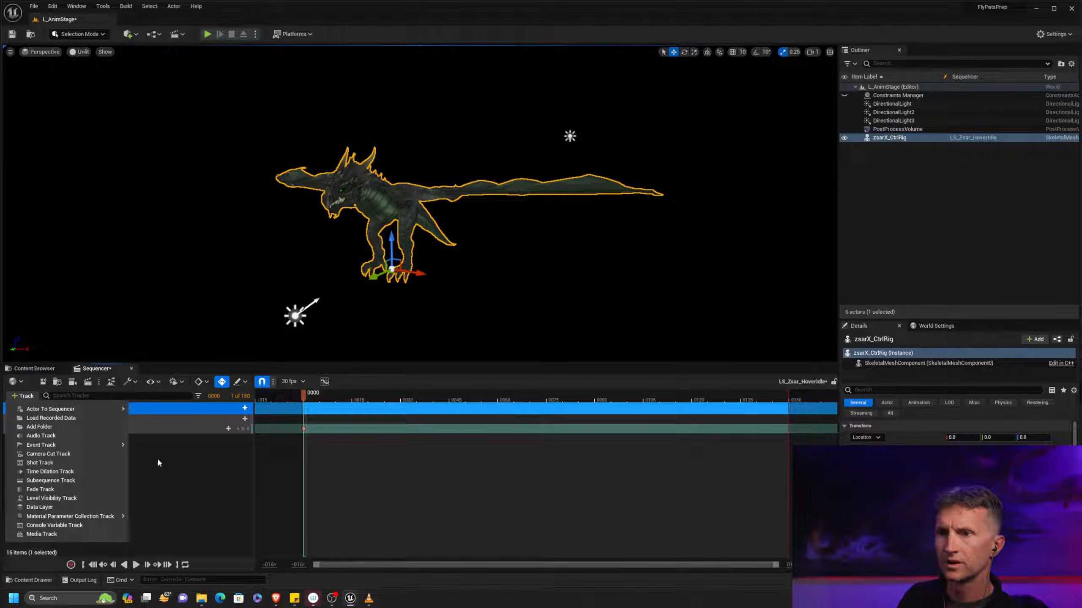
click(245, 408)
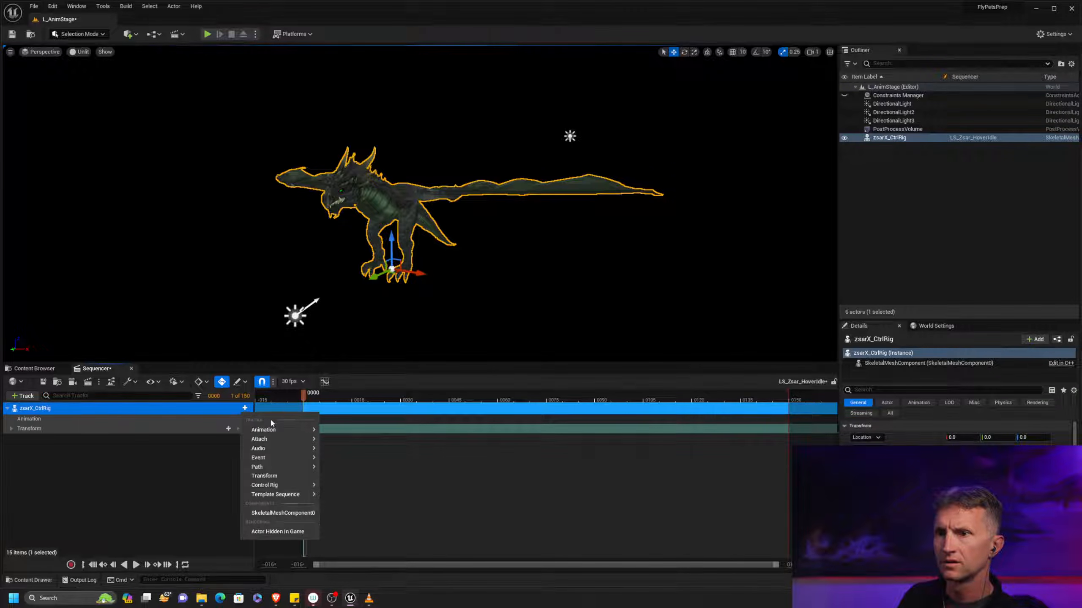
mouse_move(287, 439)
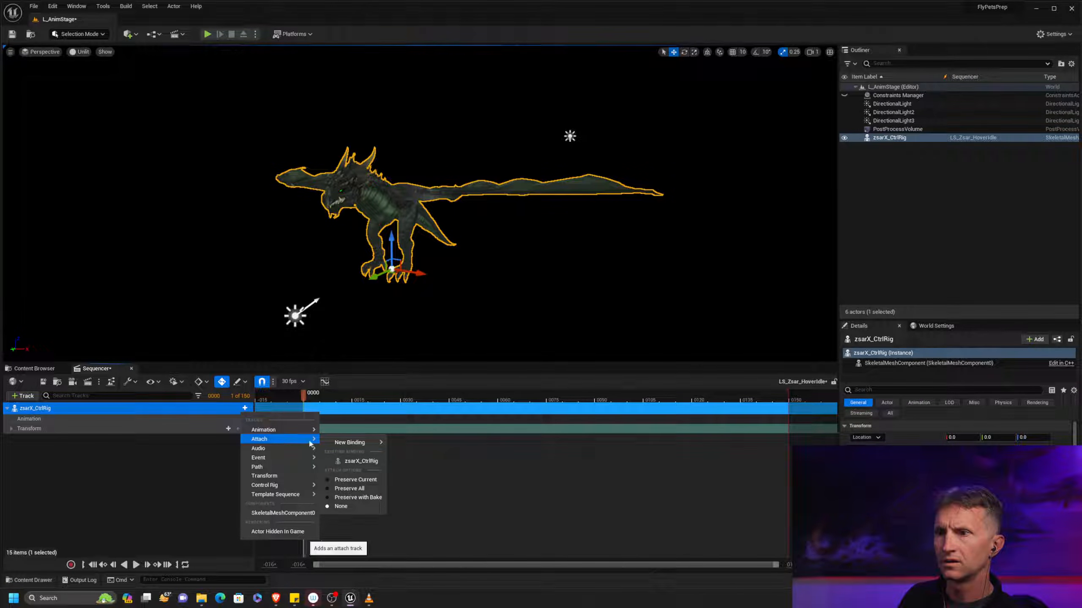
click(357, 461)
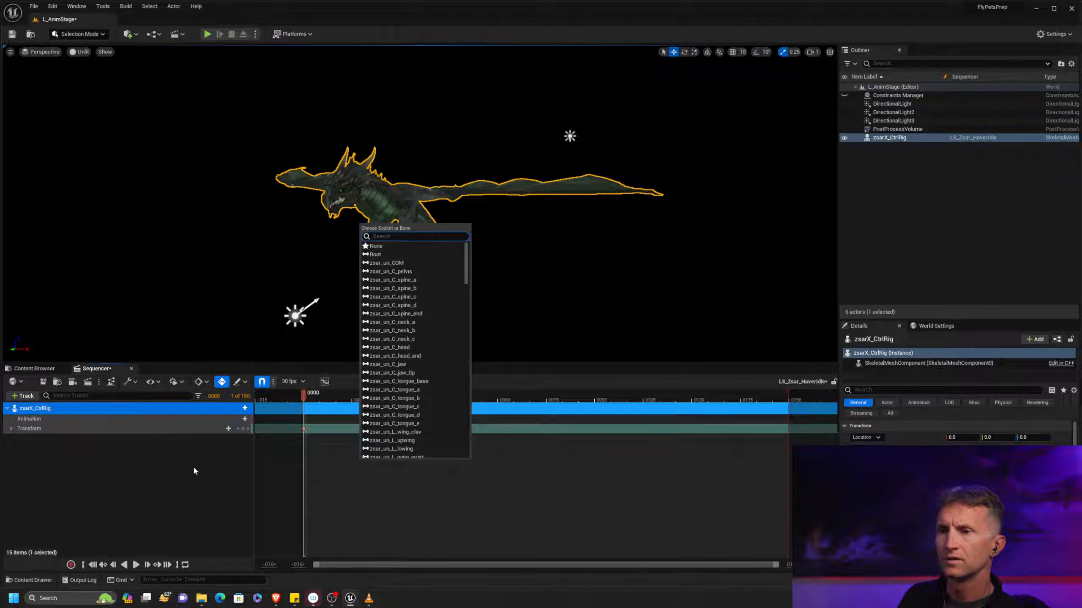
click(189, 469)
click(245, 408)
click(245, 408)
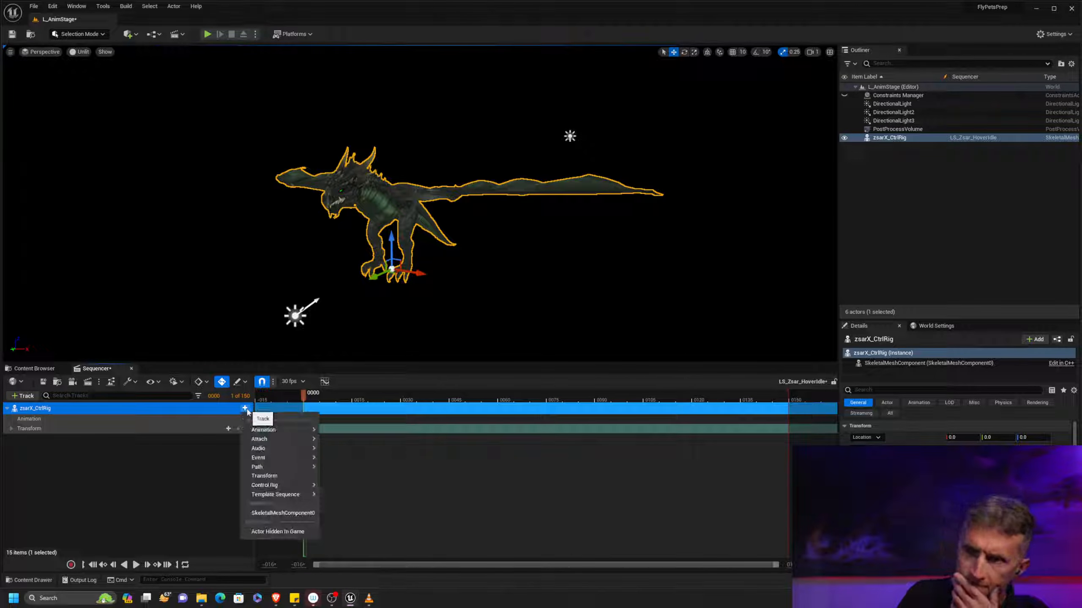
mouse_move(311, 431)
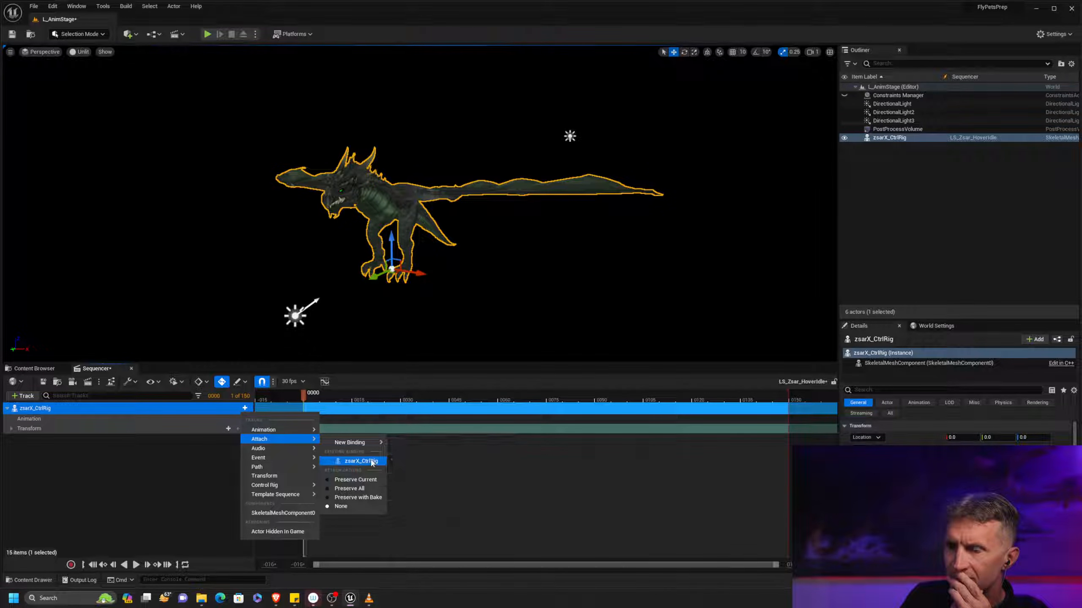
click(360, 461)
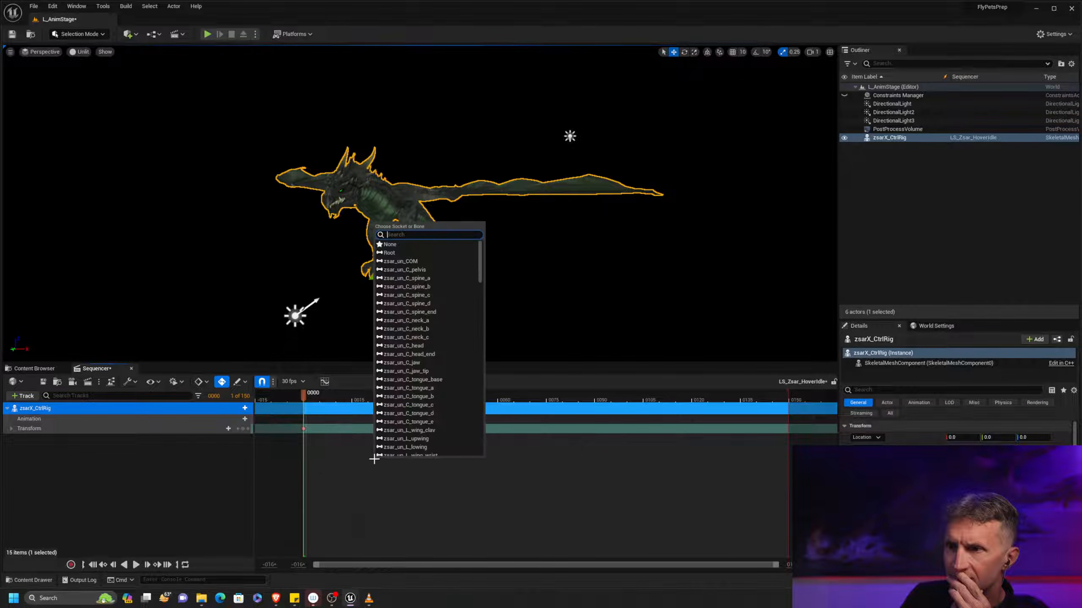
click(221, 472)
Delete the Transform and Animation tracks under zsarX_CtrlRig in the sequence
drag(27, 426, 47, 433)
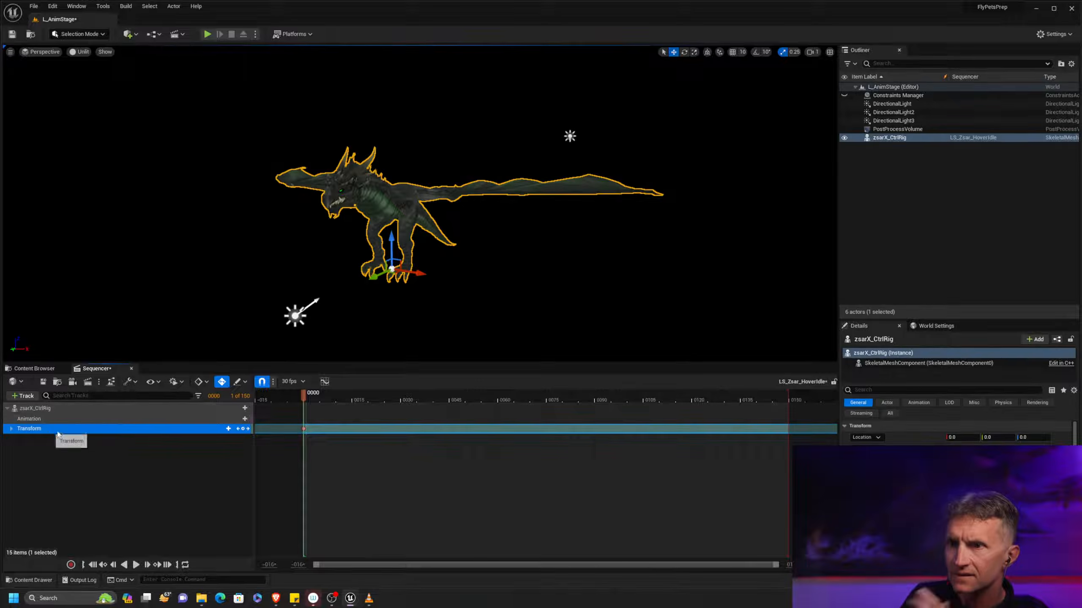
key(Delete)
click(68, 419)
key(Delete)
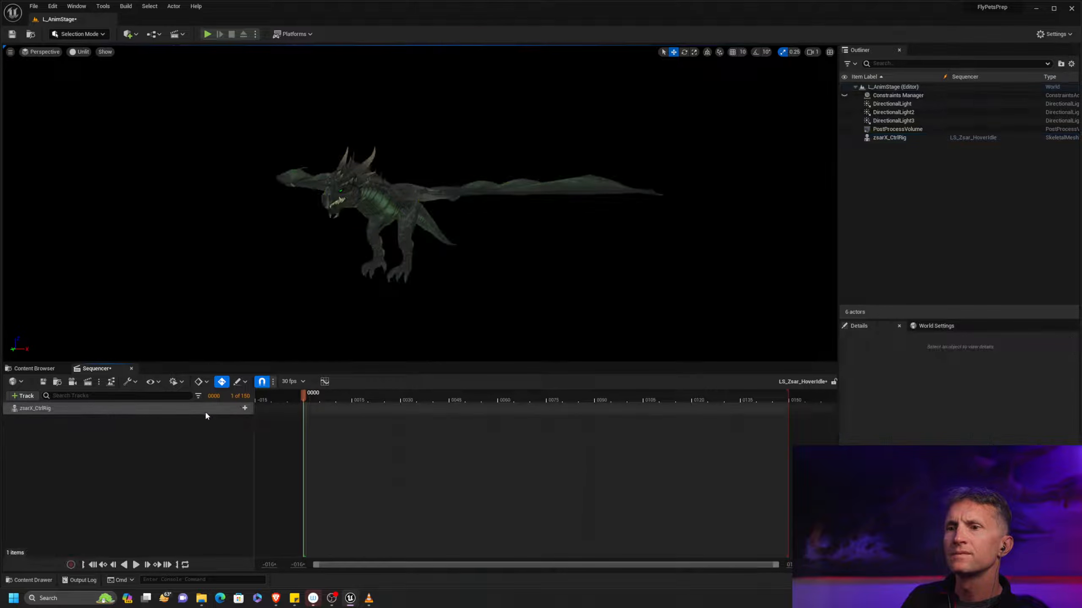
Check the track types available for zsarX_CtrlRig, then remove the actor's remaining track from the sequence
click(245, 408)
mouse_move(284, 433)
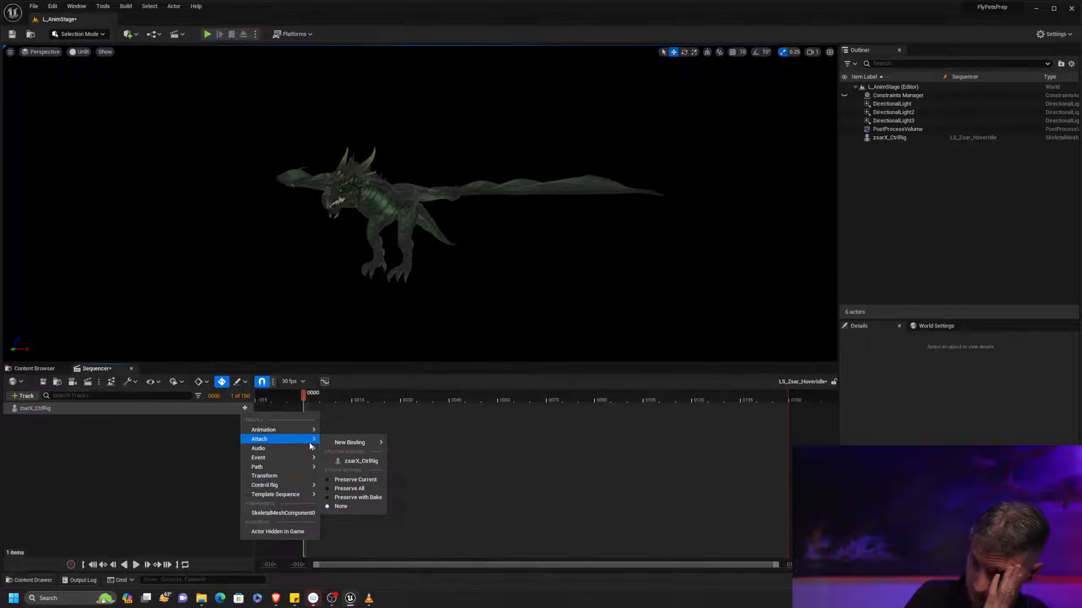
mouse_move(345, 443)
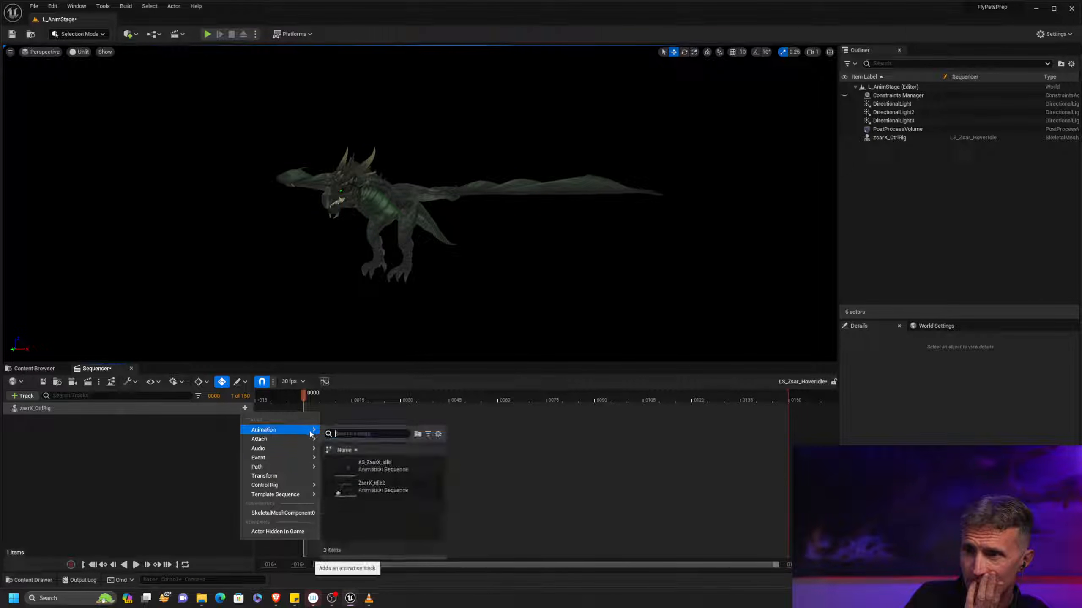
click(179, 439)
click(172, 410)
key(Delete)
Add the zsarX_CtrlRig actor from the level to the empty LS_Zsar_HoverIdle sequence again
click(24, 396)
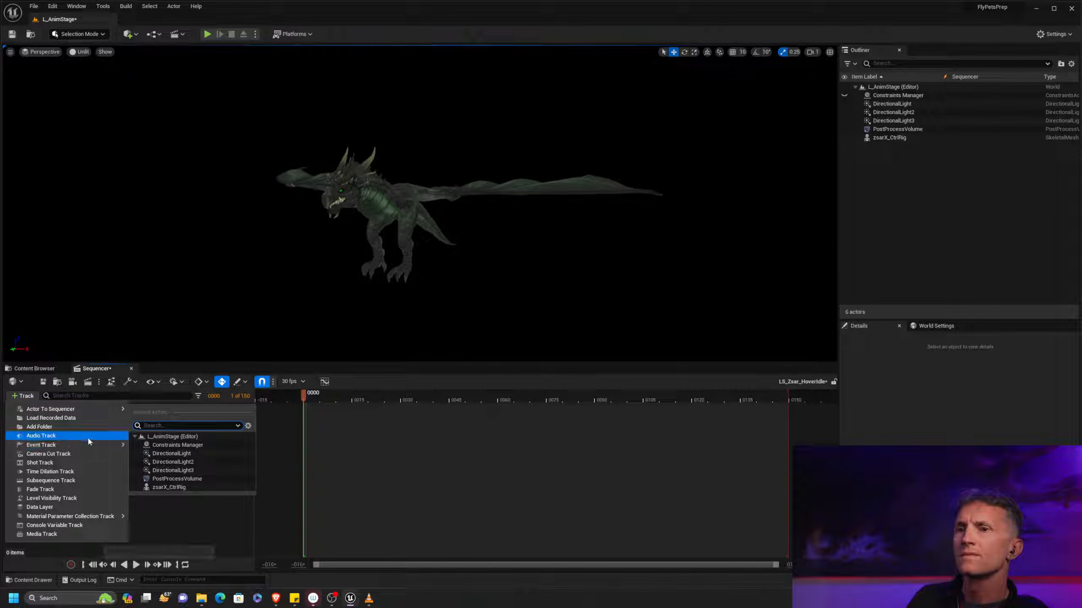
mouse_move(97, 445)
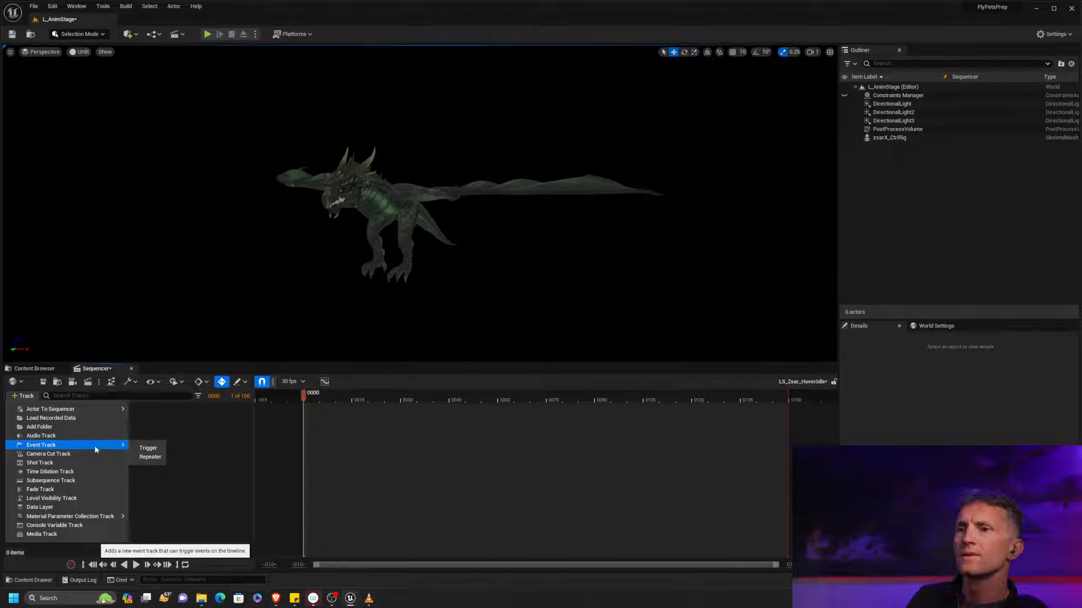
mouse_move(100, 410)
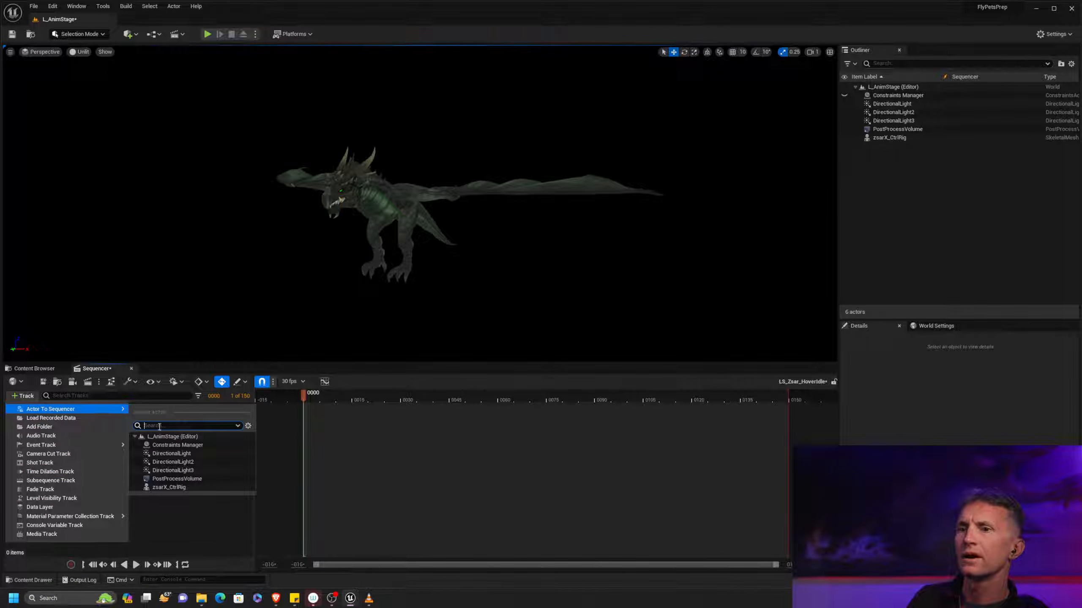
click(170, 487)
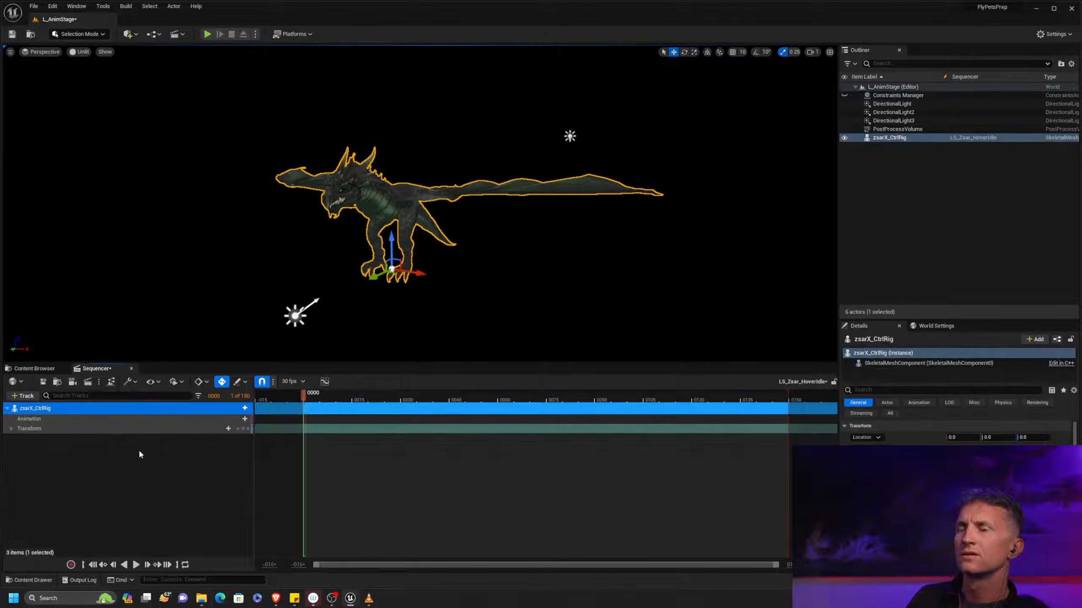
click(22, 396)
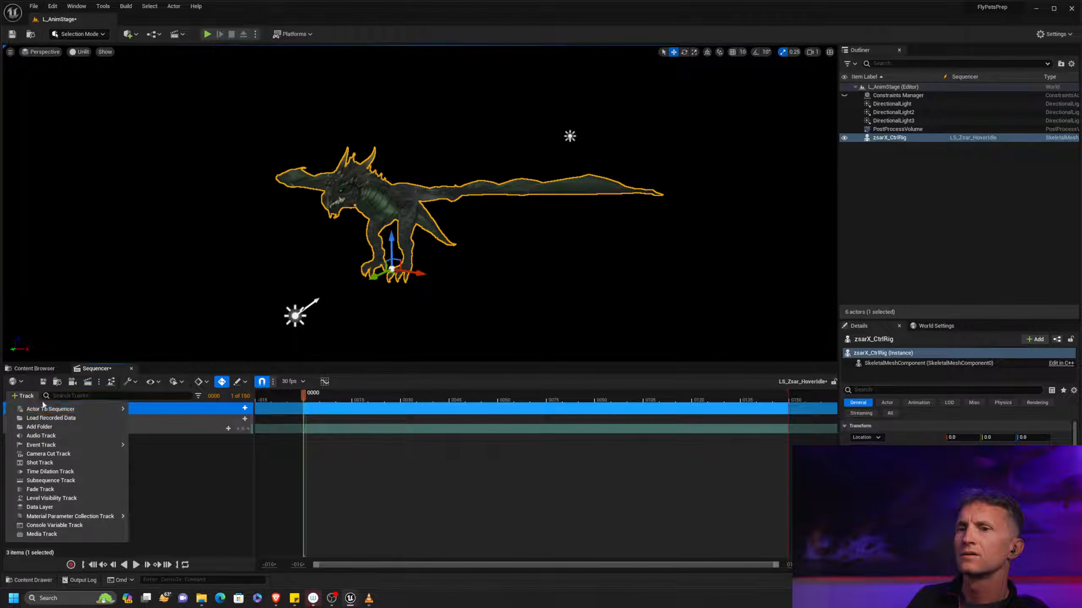
mouse_move(120, 409)
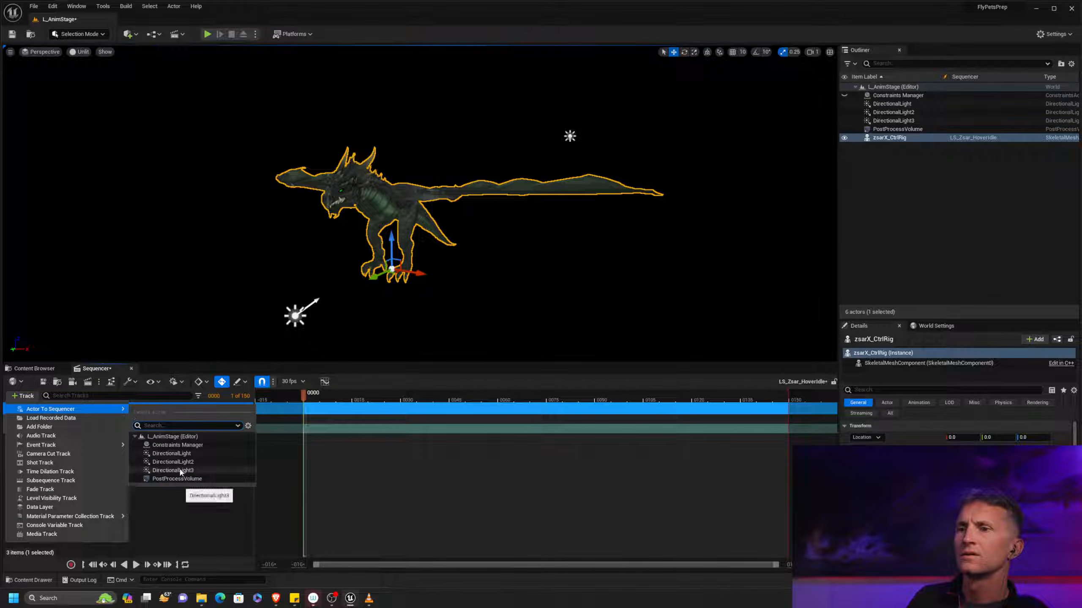
click(139, 514)
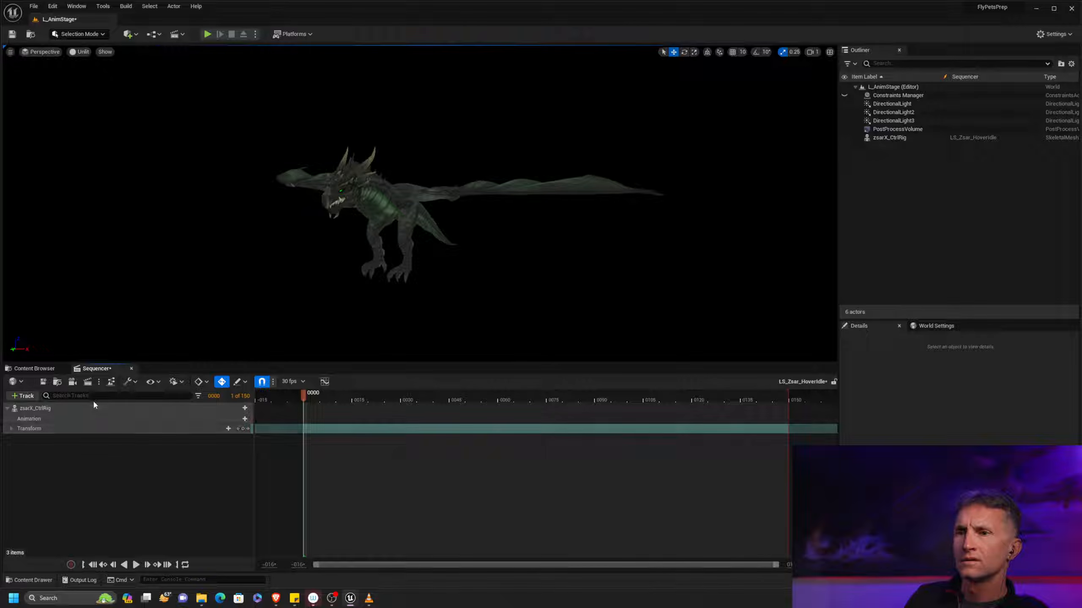
right_click(84, 408)
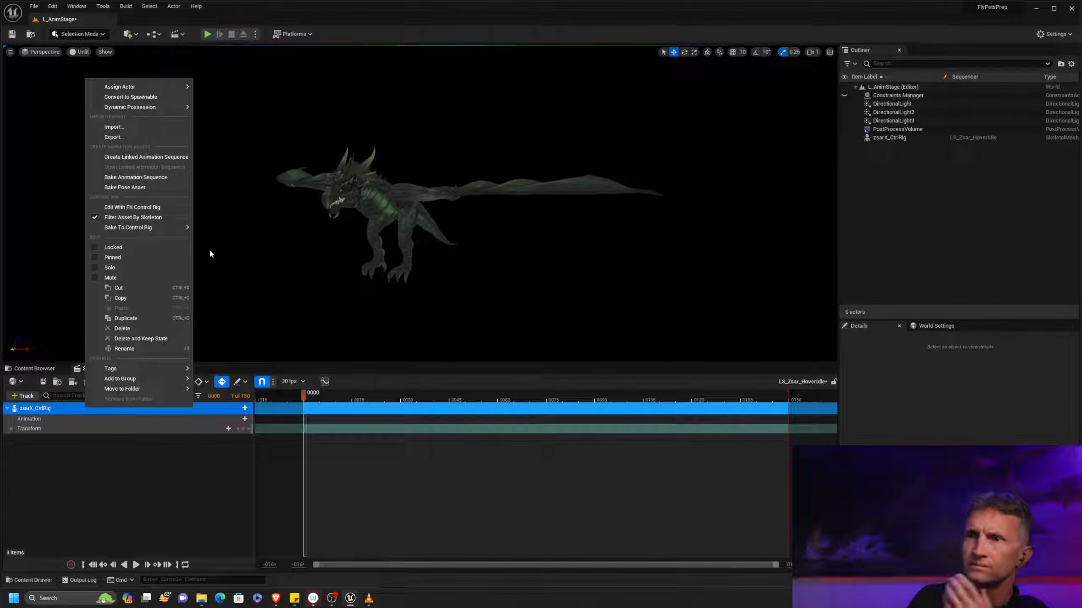
mouse_move(167, 92)
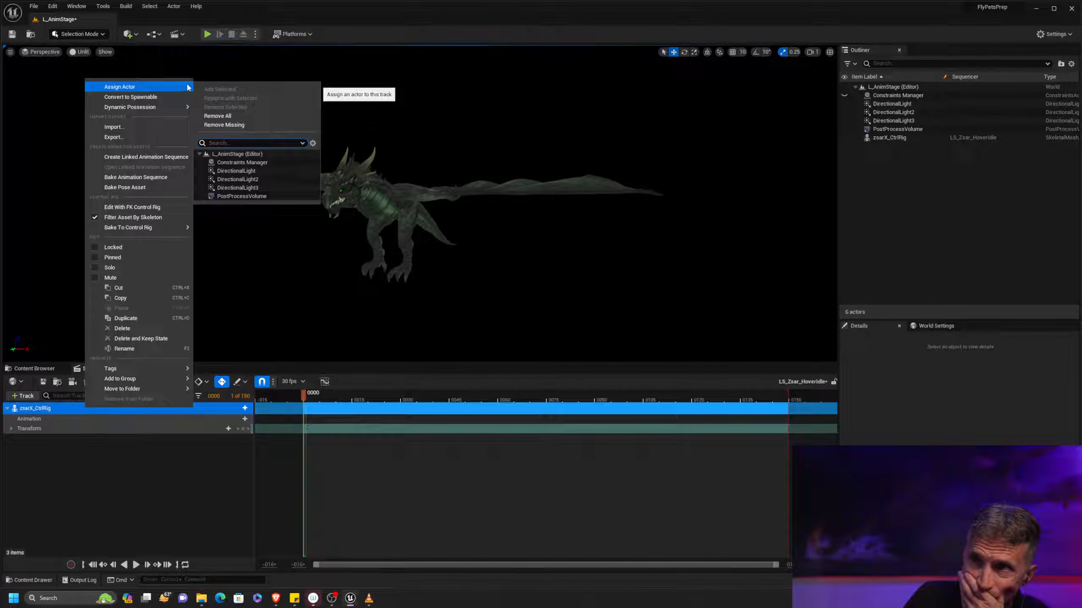
click(338, 260)
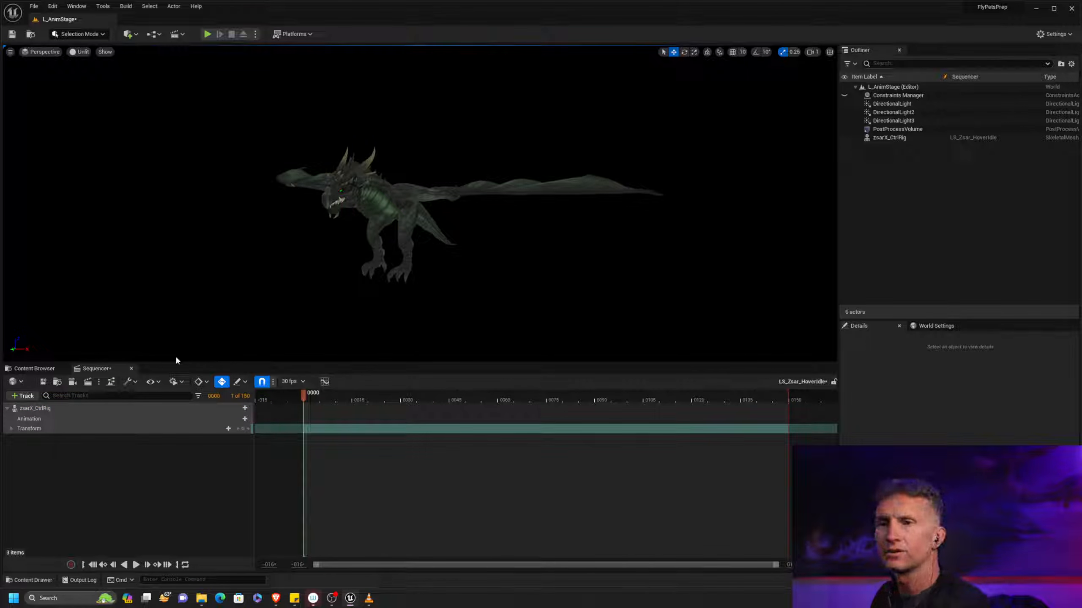
Close the LS_Zsar_HoverIdle sequence and delete the zsarX_CtrlRig dragon actor from the level despite its sequence references
click(131, 368)
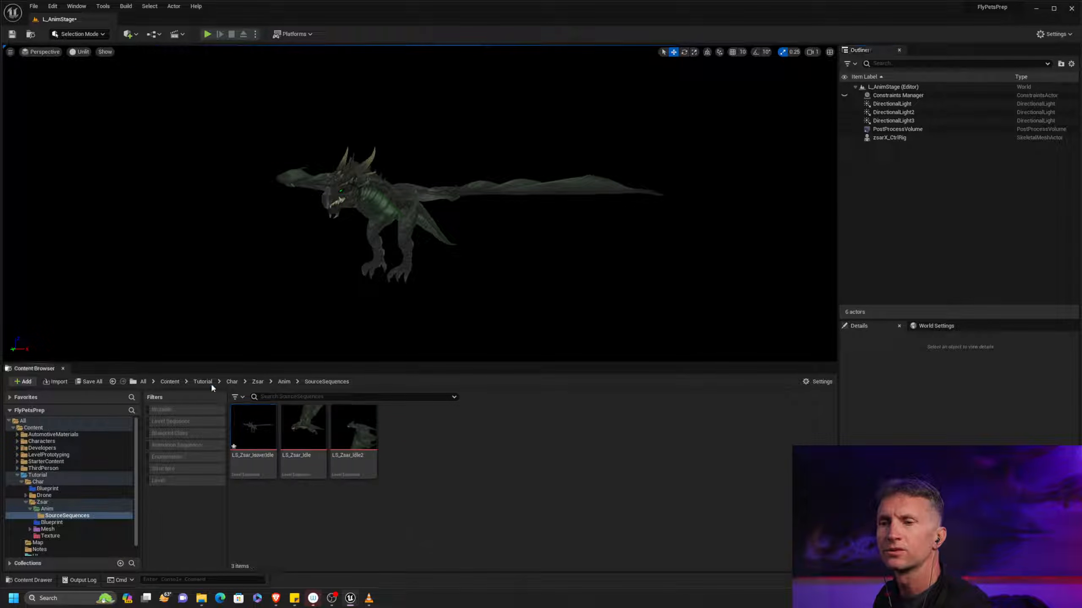
click(378, 224)
key(Delete)
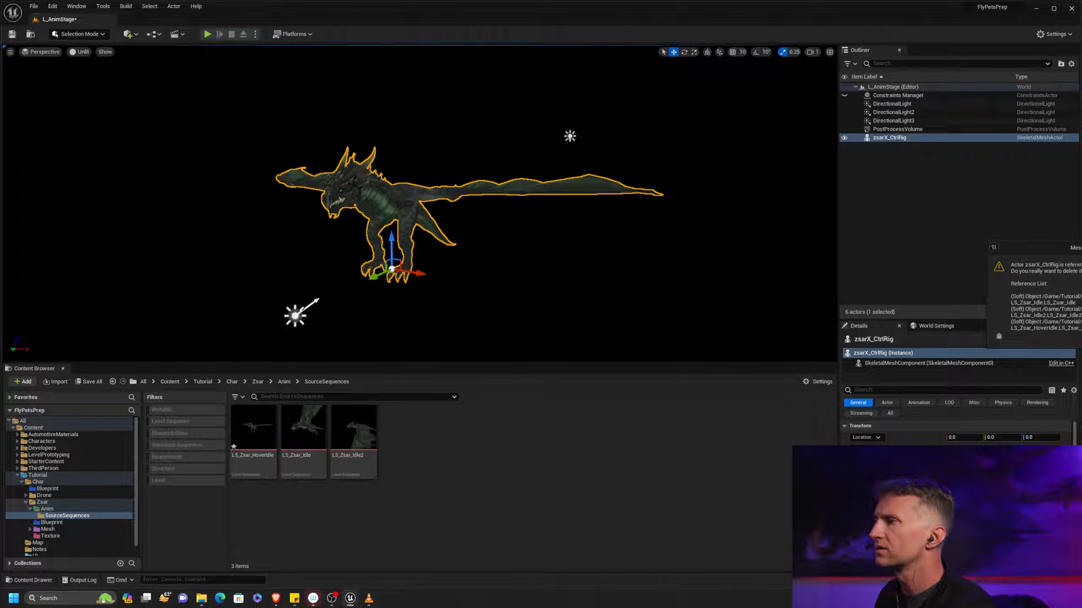
key(Return)
Place the zsarX_CtrlRig control rig asset from the Zsar Mesh folder into the level so that it gets its own sequence
click(260, 447)
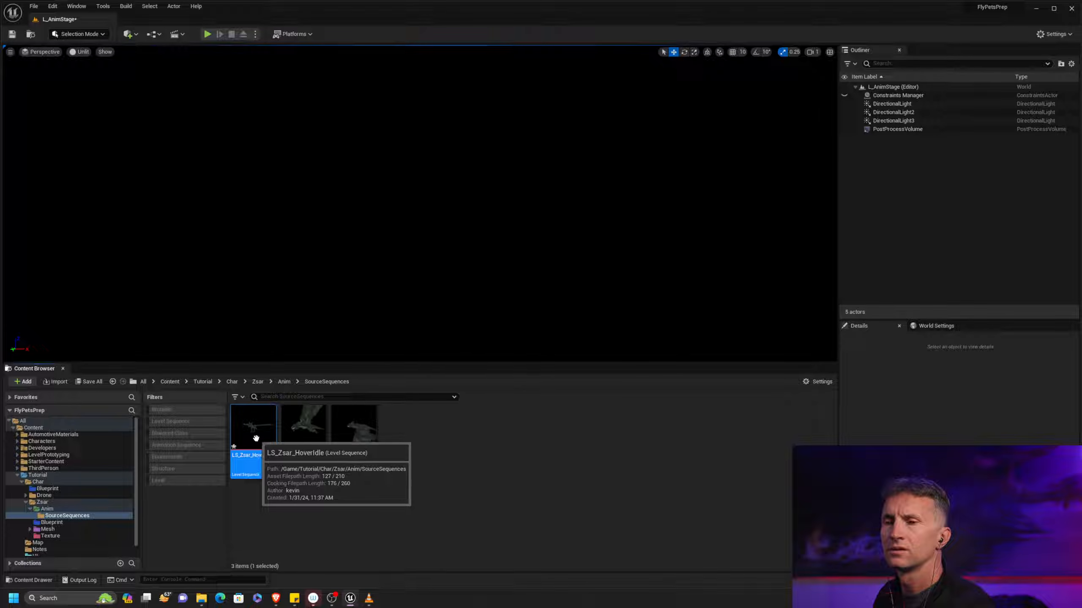
drag(61, 501, 66, 502)
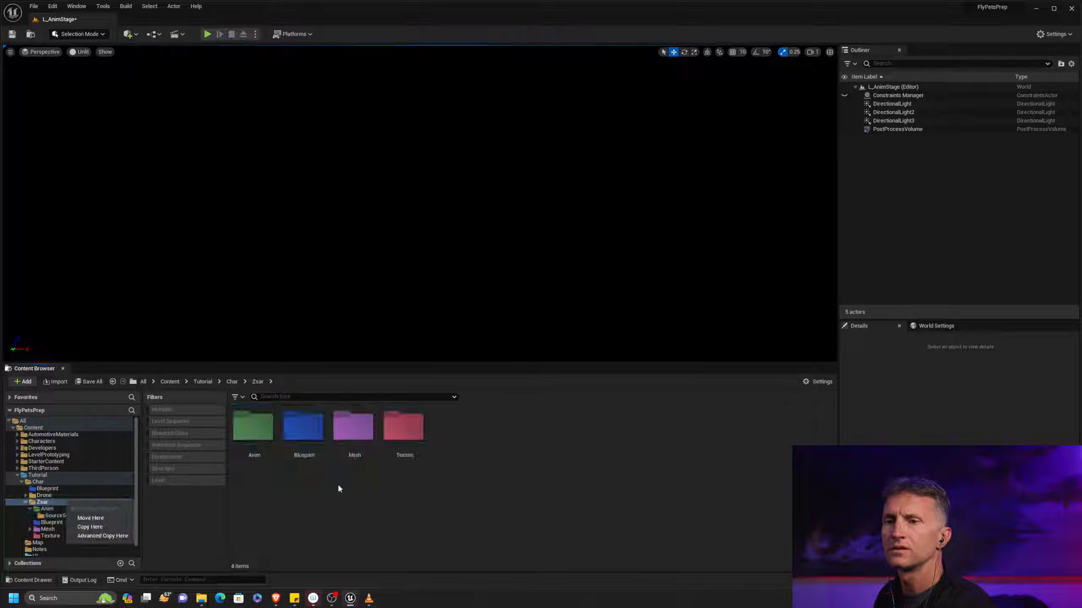
click(47, 529)
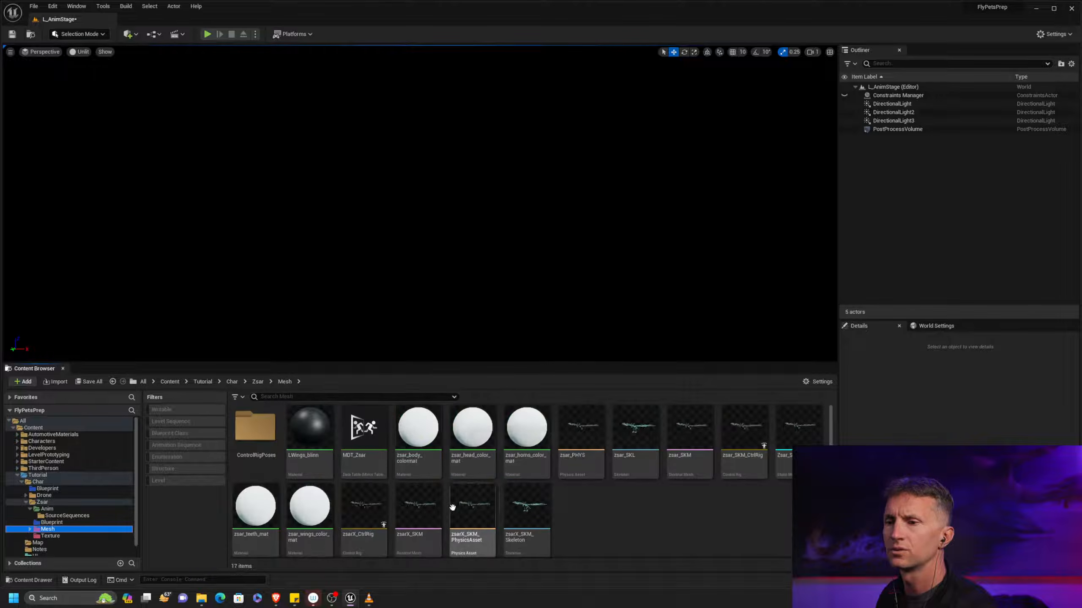
drag(364, 509, 411, 294)
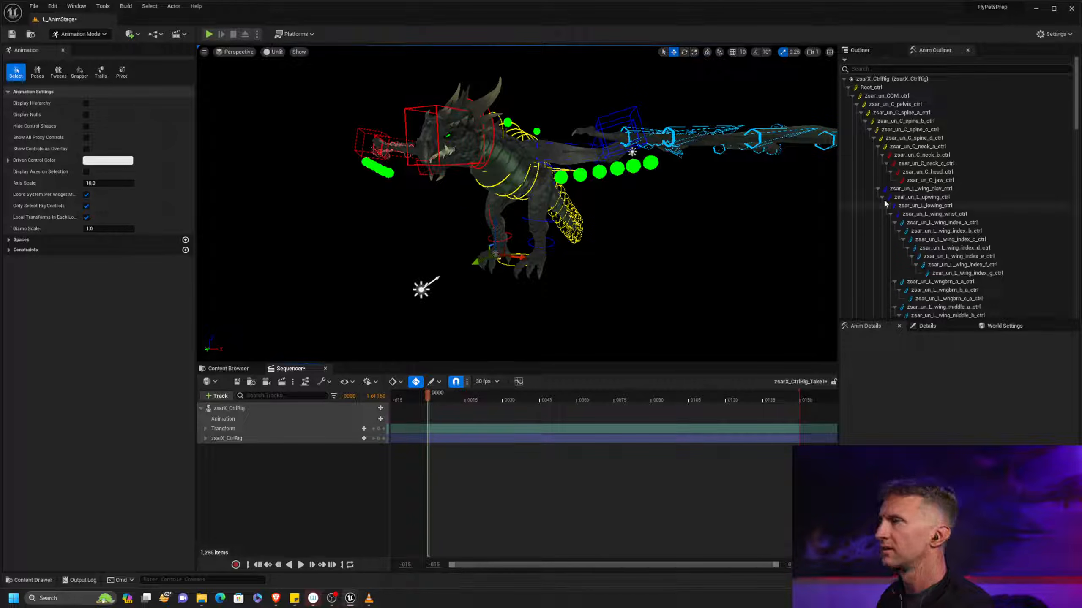
Examine the zsarX_CtrlRig_Take1 sequence actor's details, the sequence's tracks and the rigged dragon in the level
mouse_move(1077, 99)
mouse_down()
mouse_move(1077, 288)
mouse_move(1077, 96)
mouse_up()
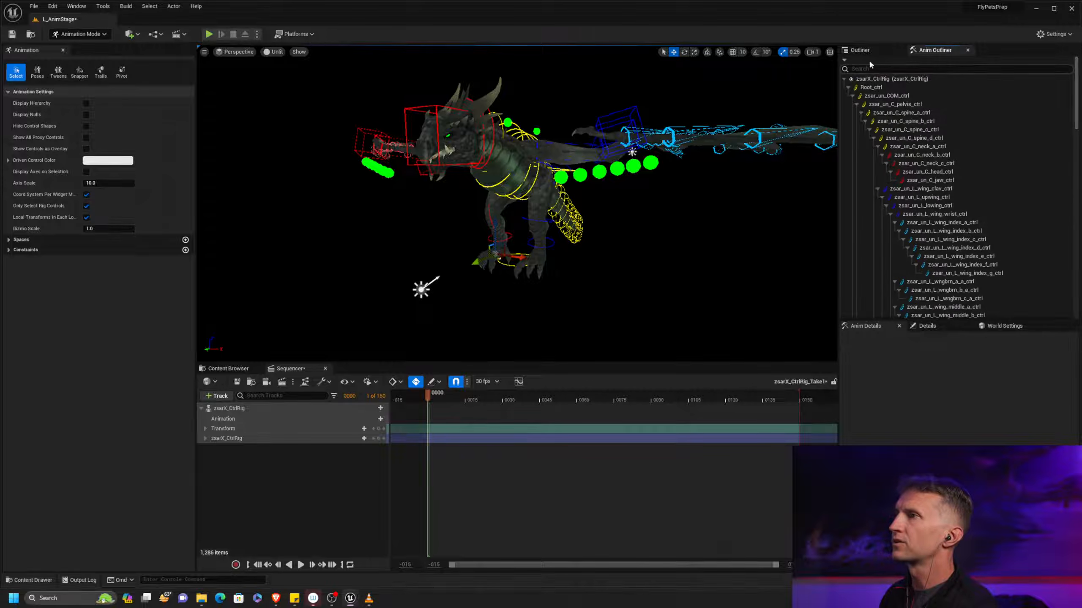
click(877, 49)
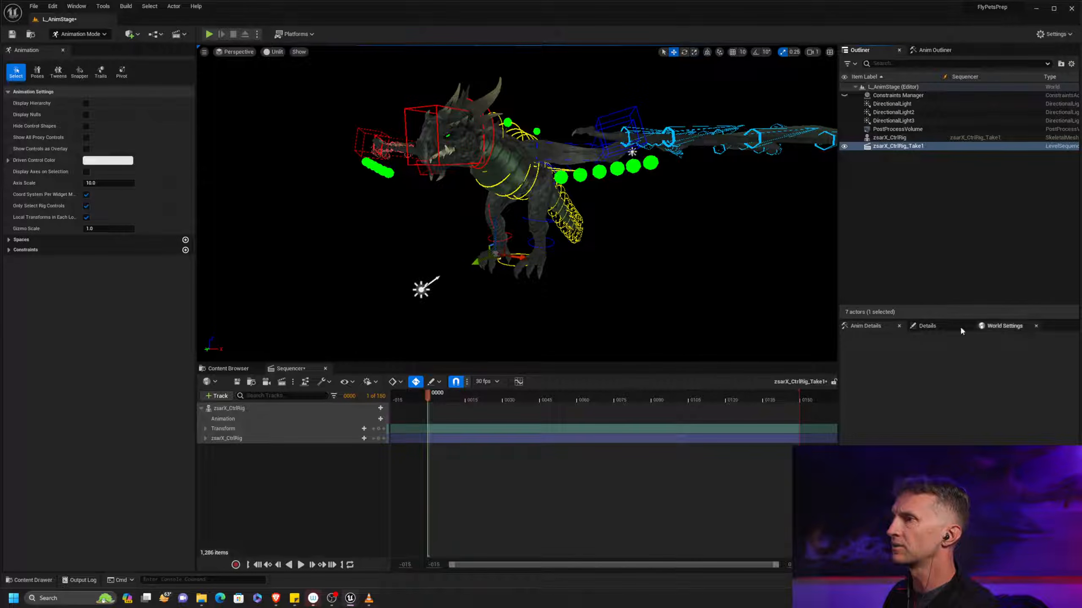
click(923, 325)
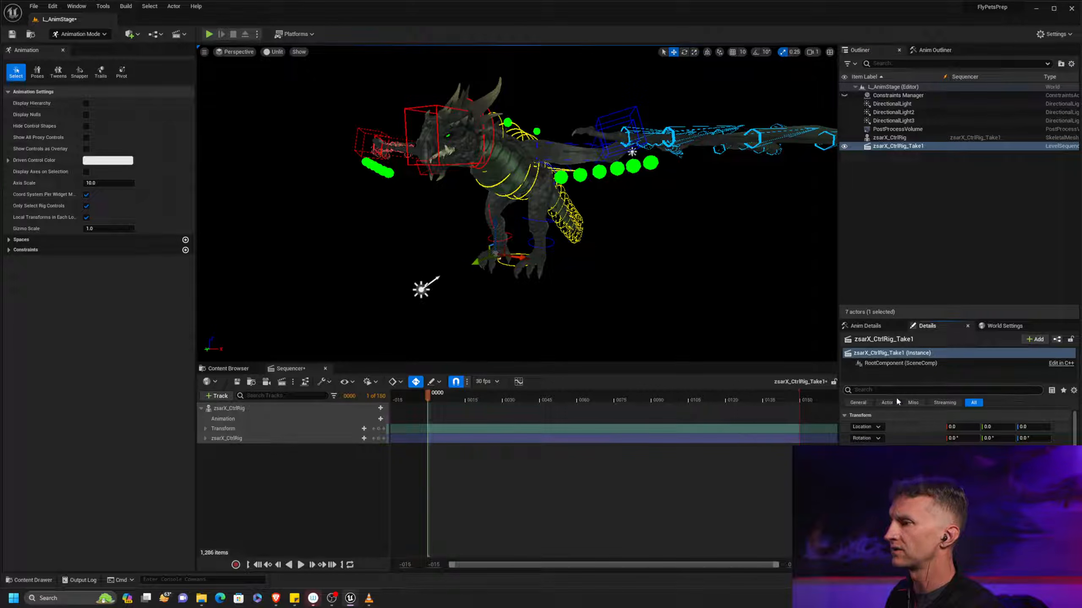
scroll(655, 261, down, 3)
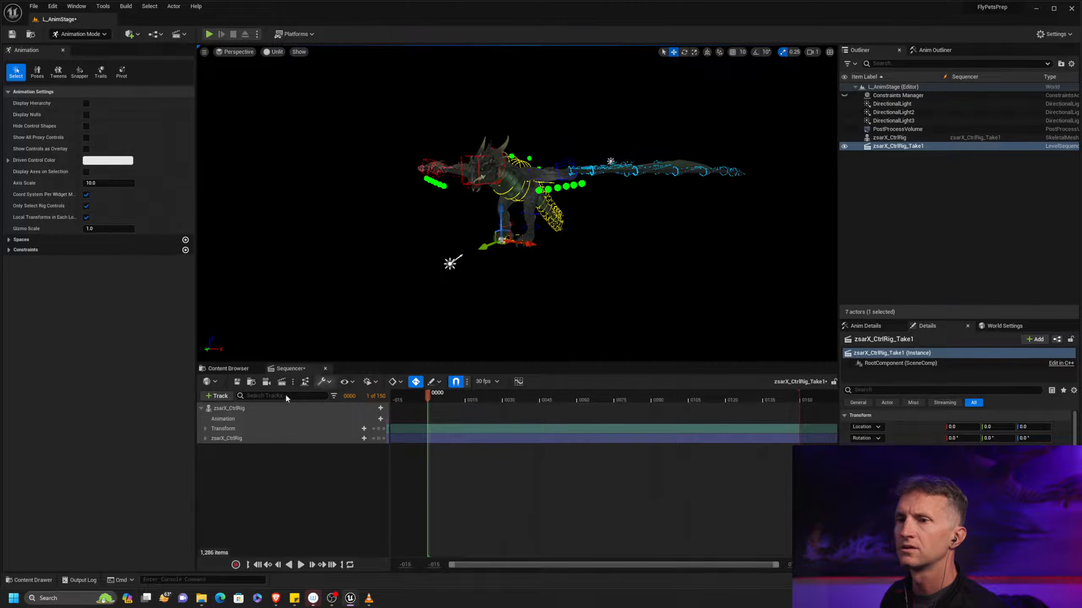
click(228, 368)
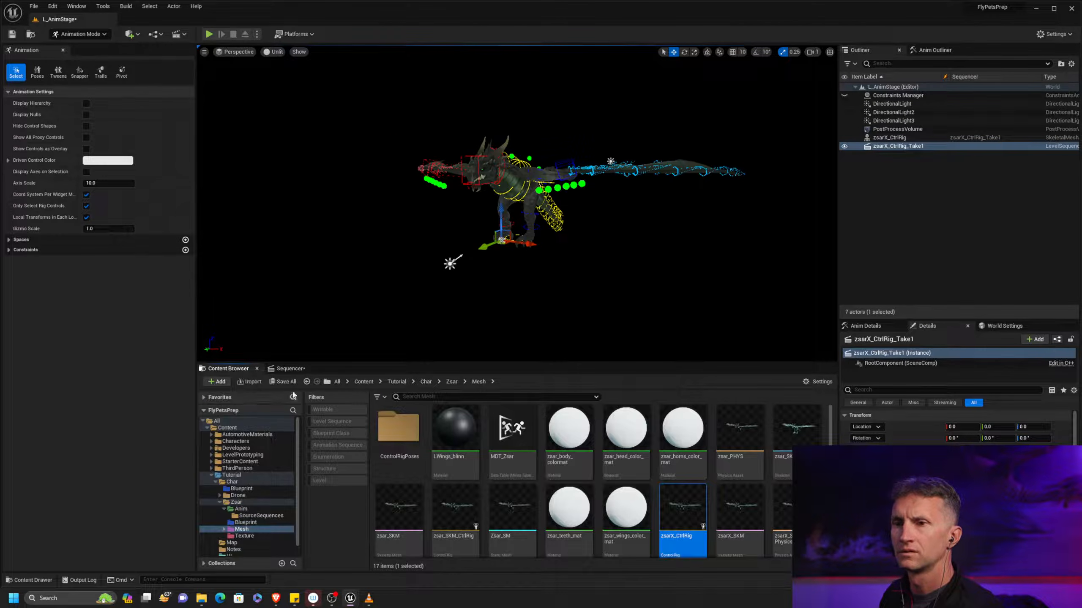
click(288, 368)
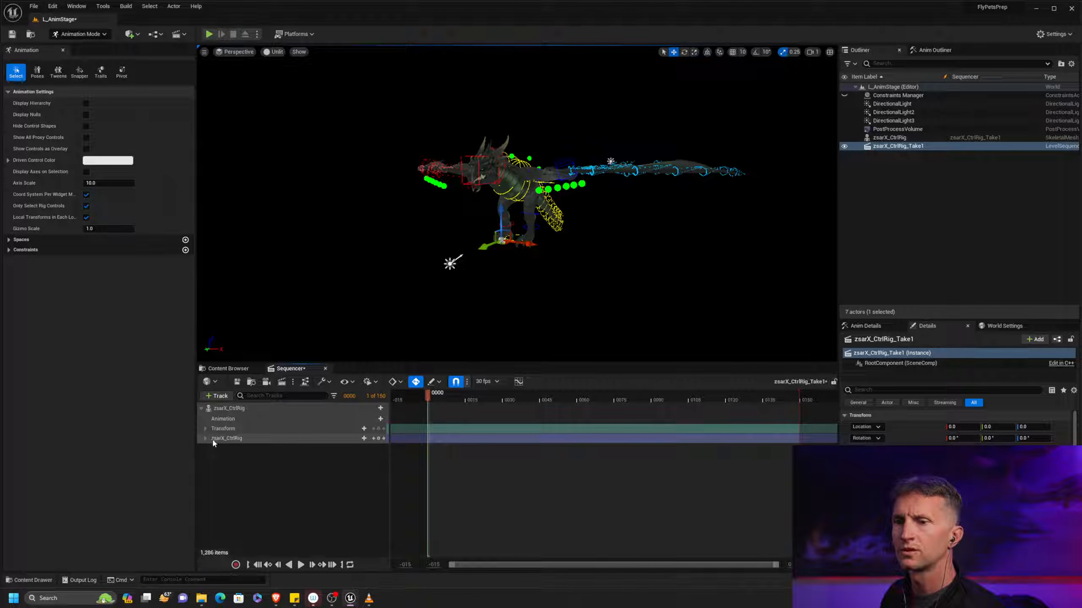
alt+middle_drag(517, 204, 496, 229)
alt+right_drag(496, 229, 549, 230)
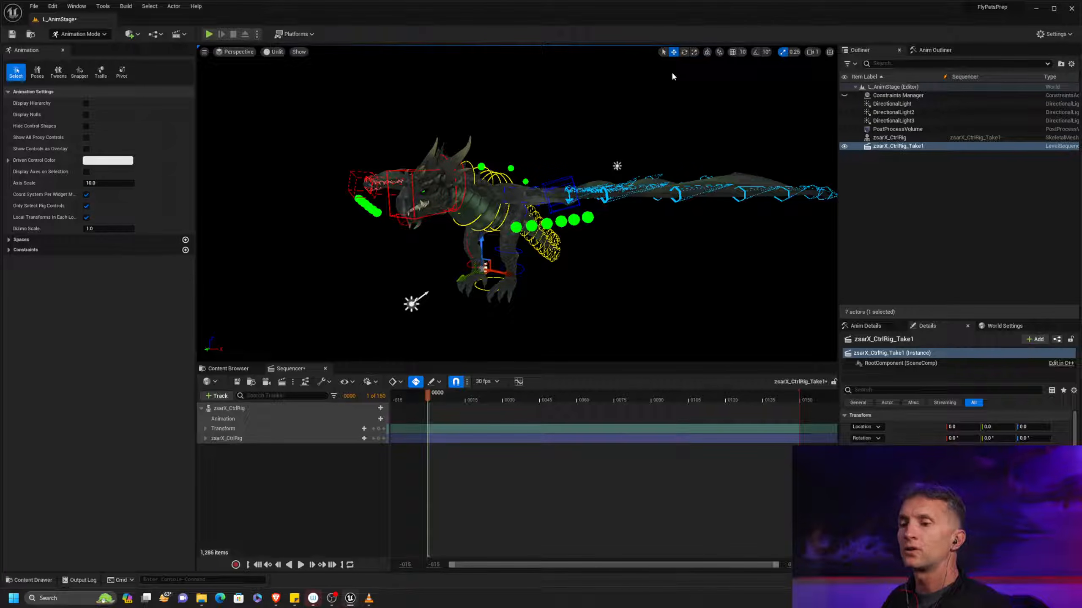
Switch to the browser to study the Muybridge cockatoo plate and the deconstructed flight diagrams, and return to the Unreal Editor
key(alt+Tab)
key(Tab)
key(Tab)
key(Tab)
key(Tab)
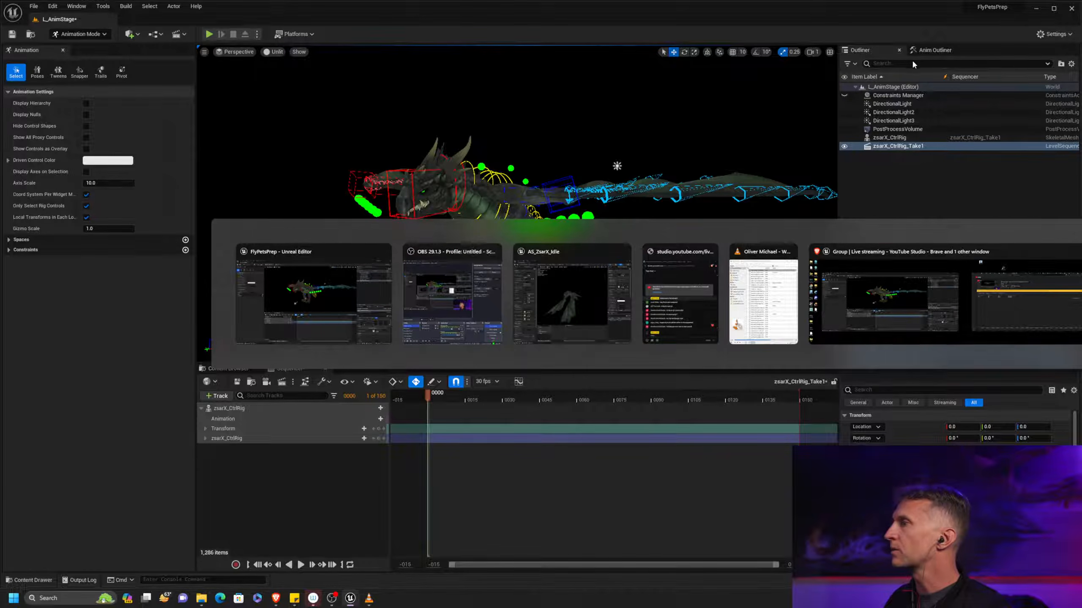
key(alt+Tab)
key(Tab)
key(Tab)
key(Tab)
key(Tab)
key(Tab)
key(Tab)
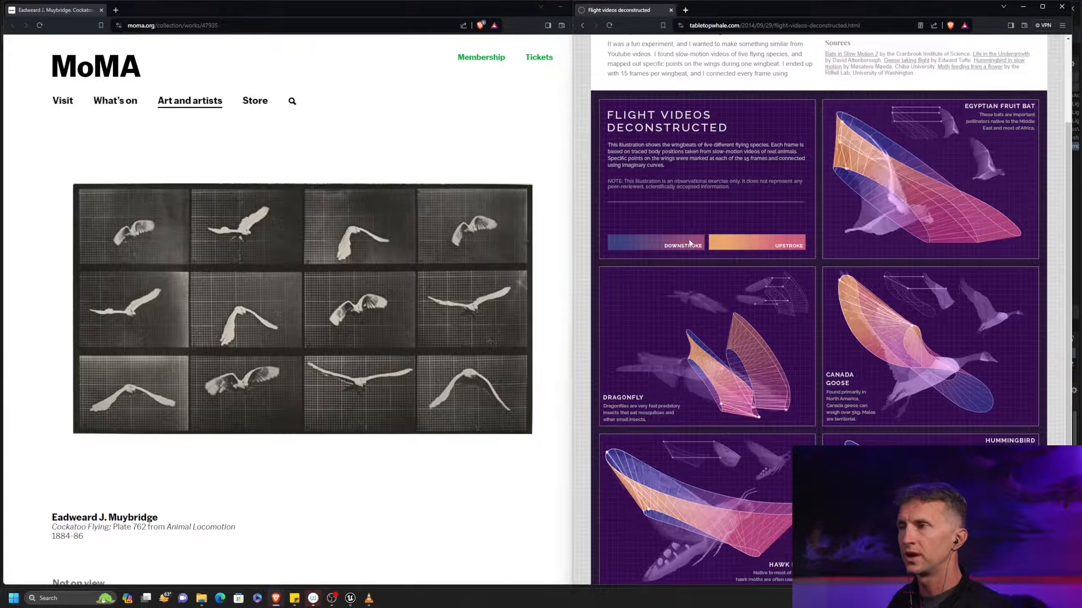
key(alt+Tab)
key(alt+Tab)
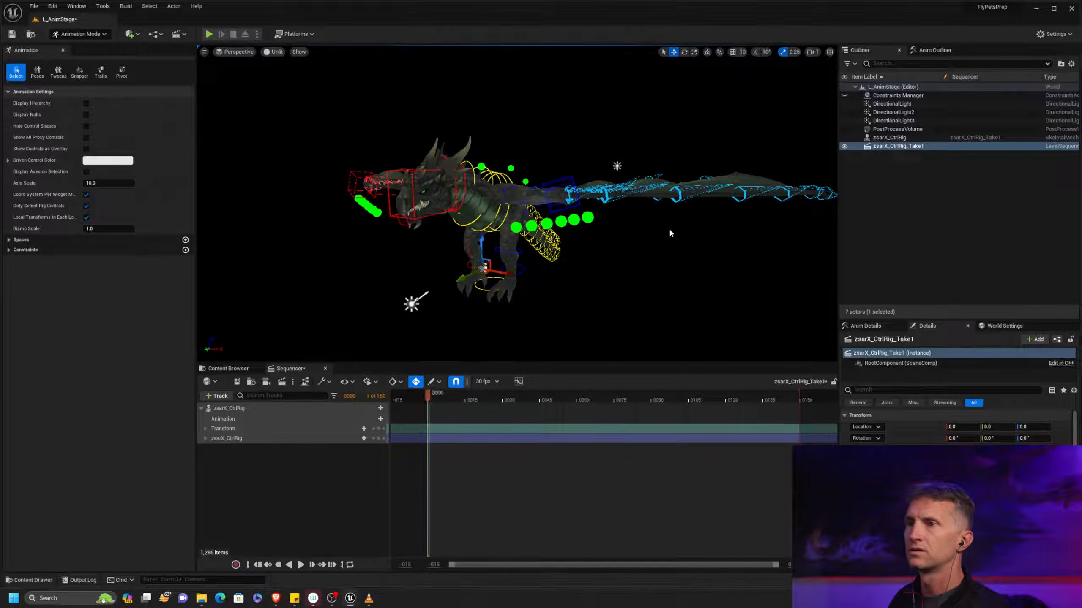
Turn off automatic keying in the sequence and key all zsarX_CtrlRig controls at frame 0
middle_drag(550, 268, 649, 251)
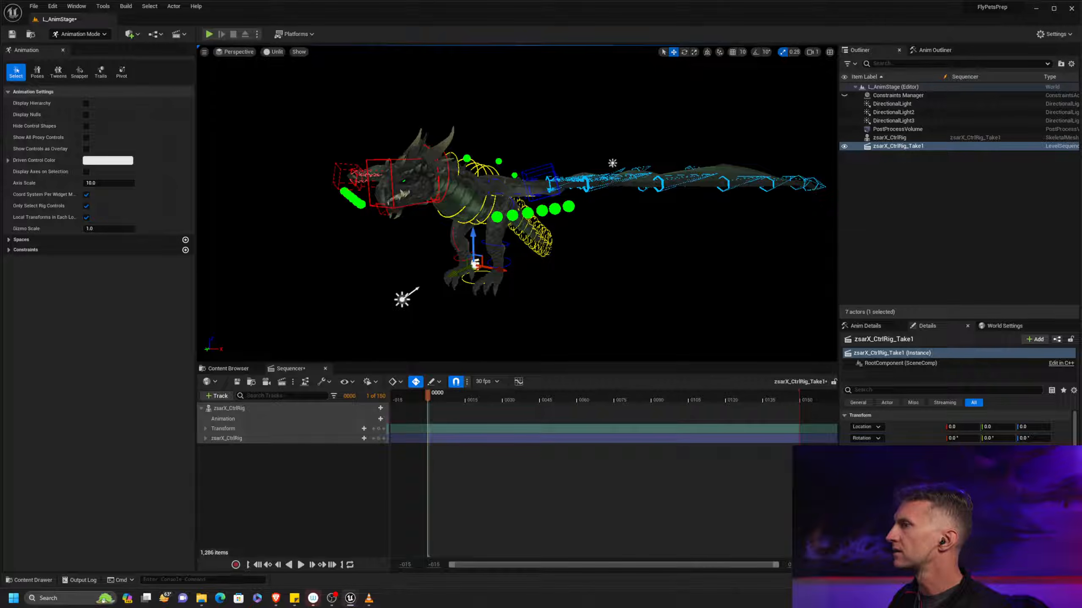
alt+drag(642, 262, 601, 300)
alt+middle_drag(601, 300, 556, 259)
scroll(555, 258, up, 5)
alt+drag(556, 259, 510, 248)
scroll(548, 248, down, 5)
alt+drag(580, 285, 556, 295)
scroll(556, 295, down, 2)
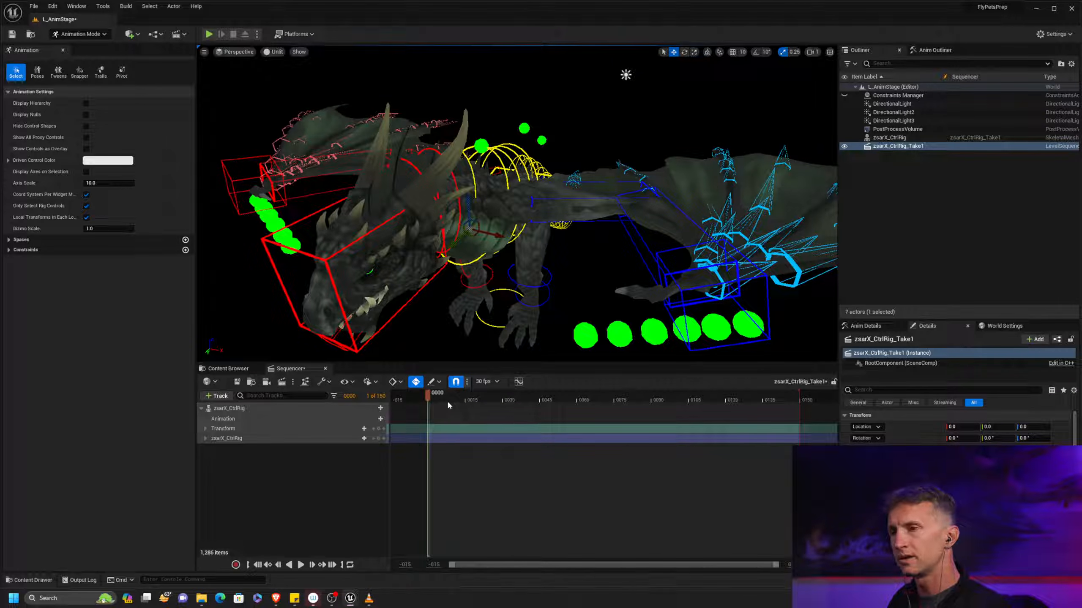
click(416, 381)
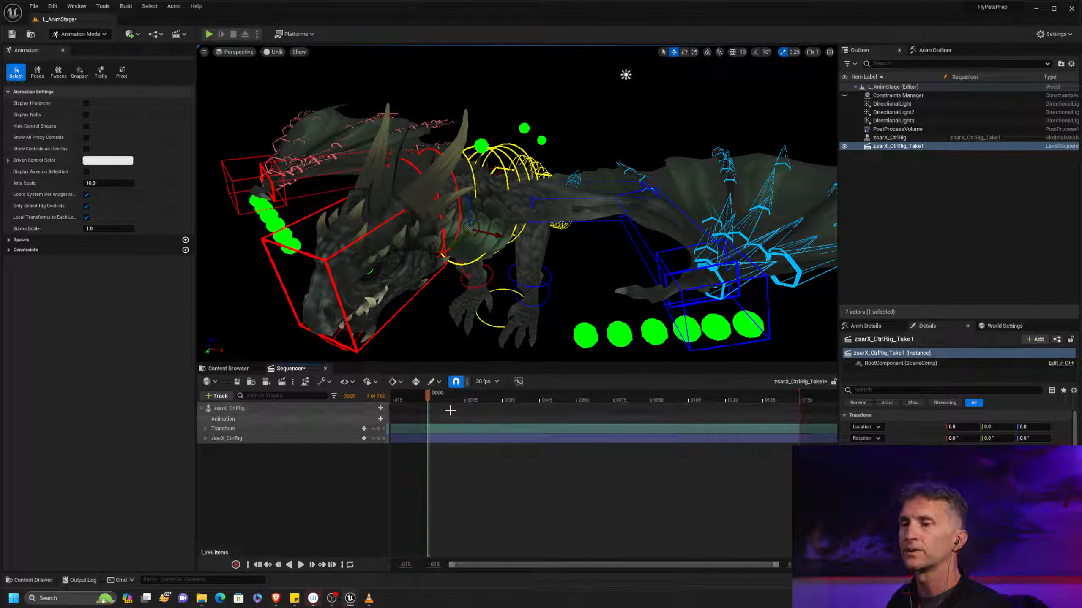
click(205, 439)
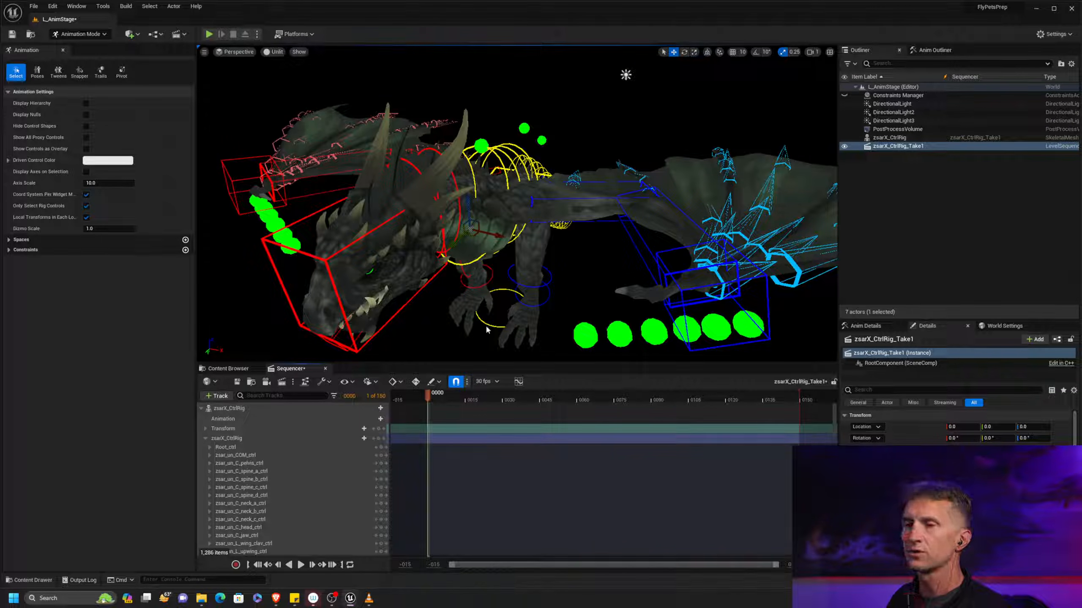
click(205, 438)
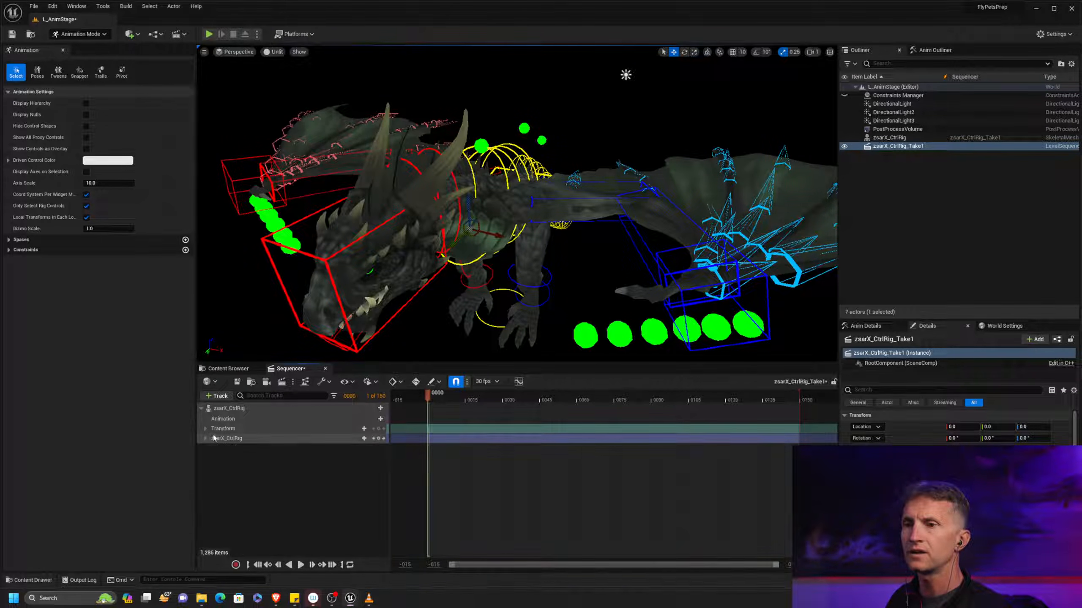
click(379, 441)
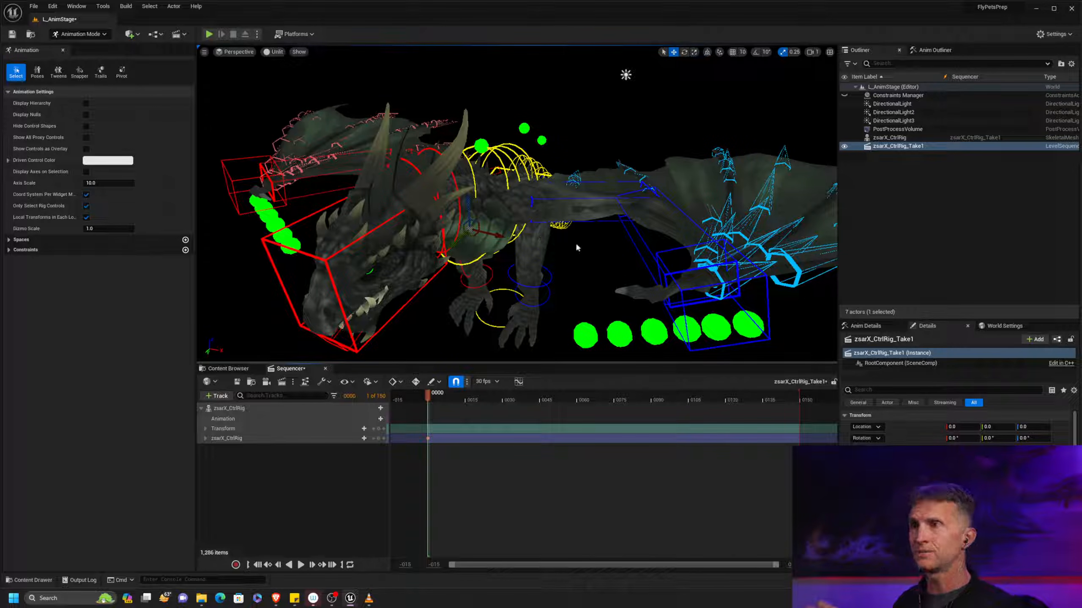
Try posing the left wing controls with automatic keying off, and scrub to frame 28 and back to frame 0 to test the pose
alt+drag(573, 234, 757, 264)
click(630, 195)
key(e)
click(530, 252)
click(698, 287)
drag(729, 309, 664, 315)
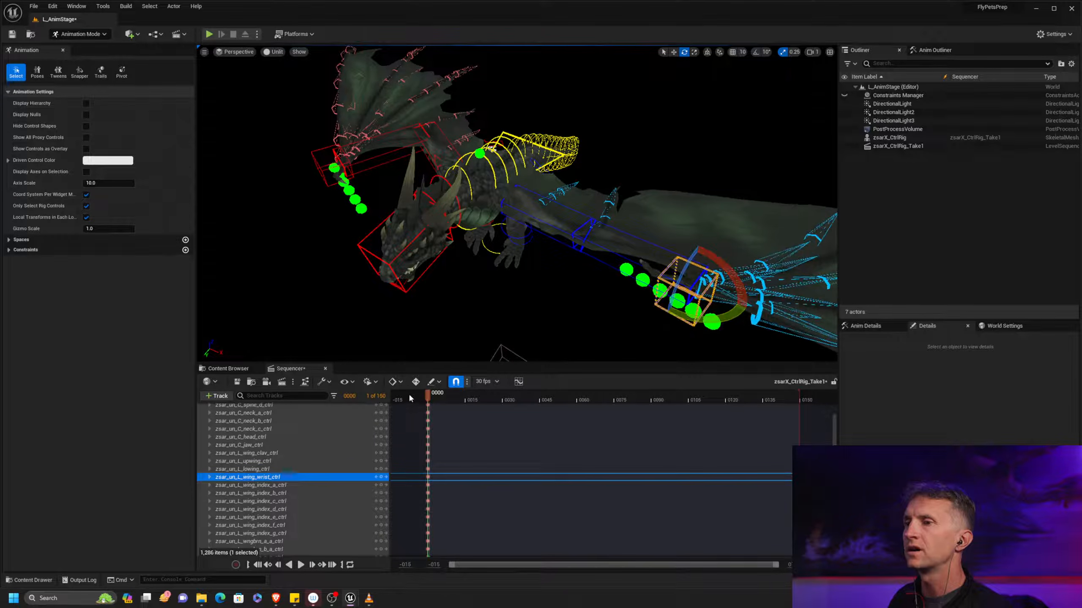
drag(445, 394, 498, 399)
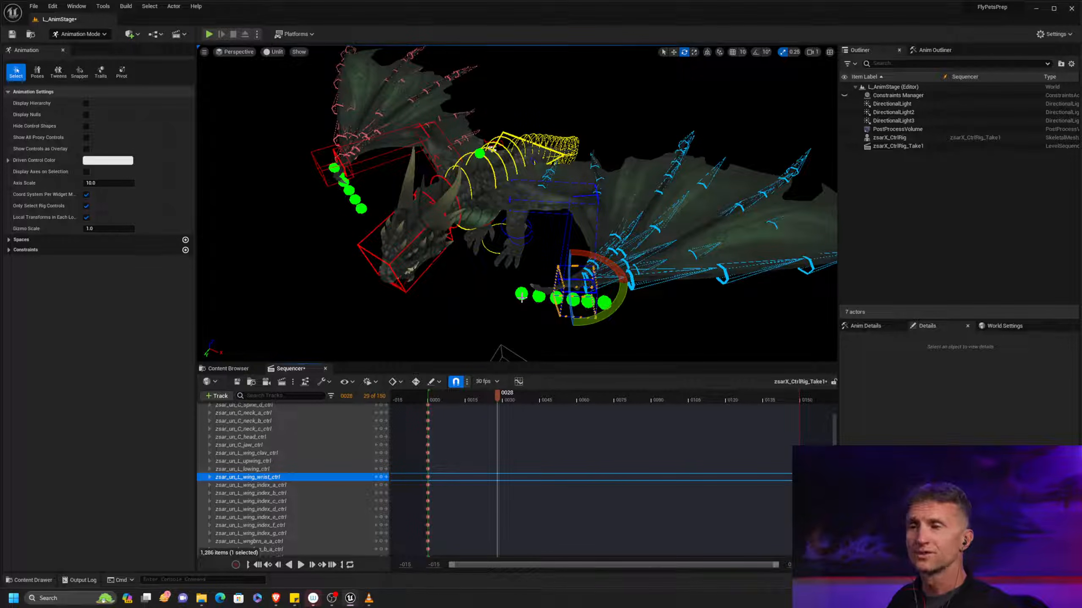
drag(497, 398, 431, 401)
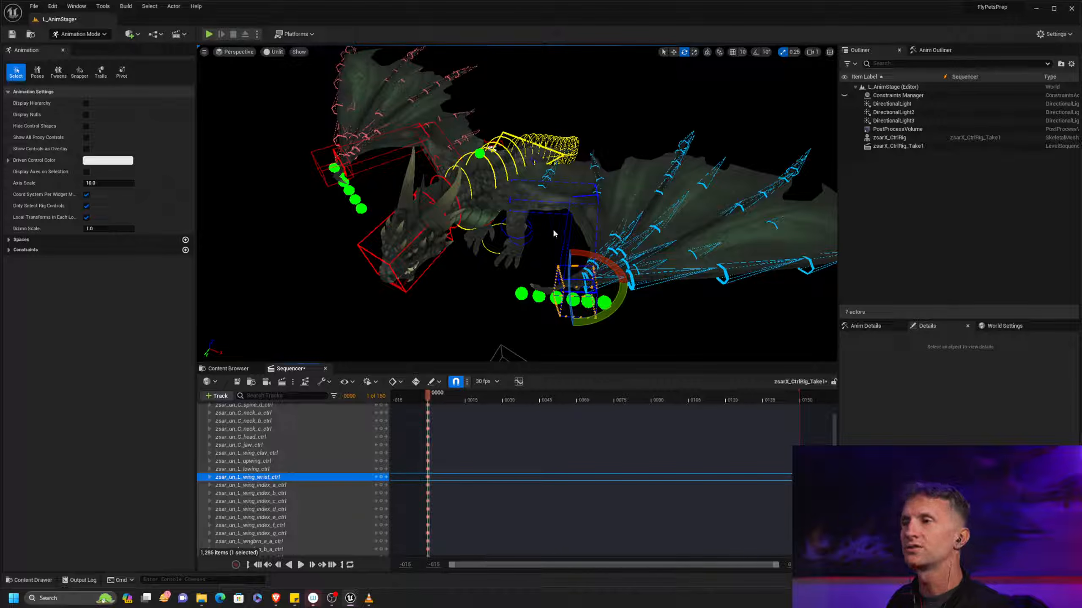
Rotate the left upper-wing, lower-wing and wrist controls at frame 0, and undo the last change
click(559, 214)
drag(535, 218, 508, 246)
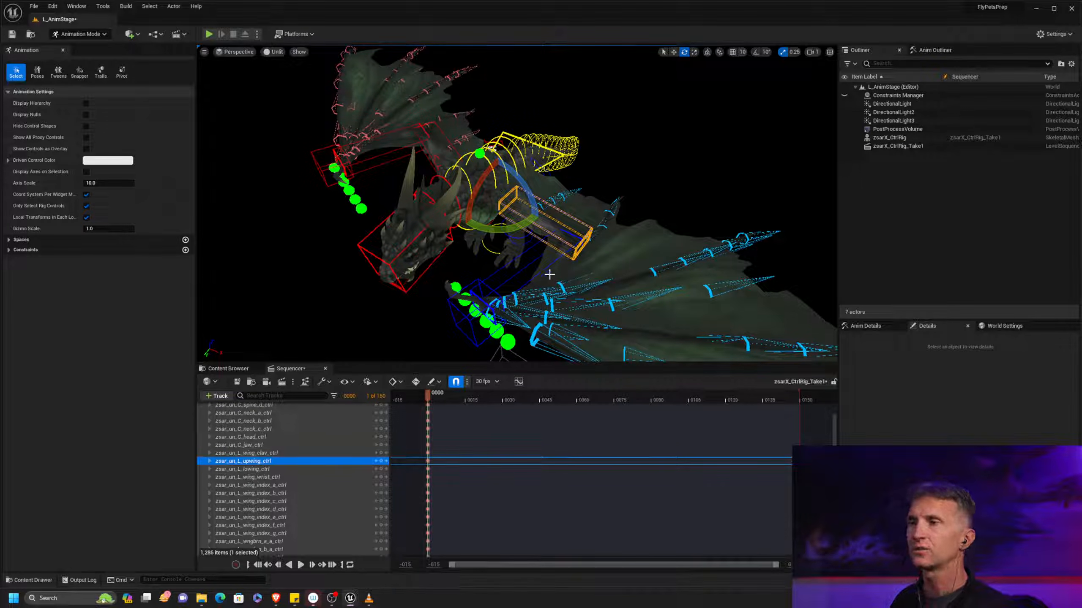
alt+middle_drag(554, 274, 532, 231)
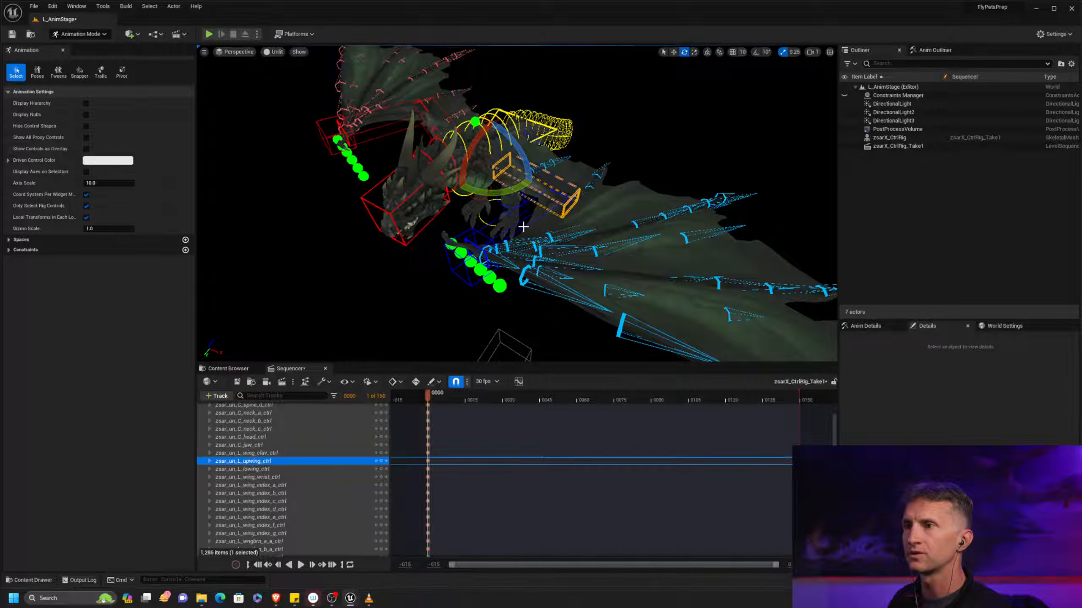
click(528, 231)
drag(551, 225, 743, 244)
click(689, 256)
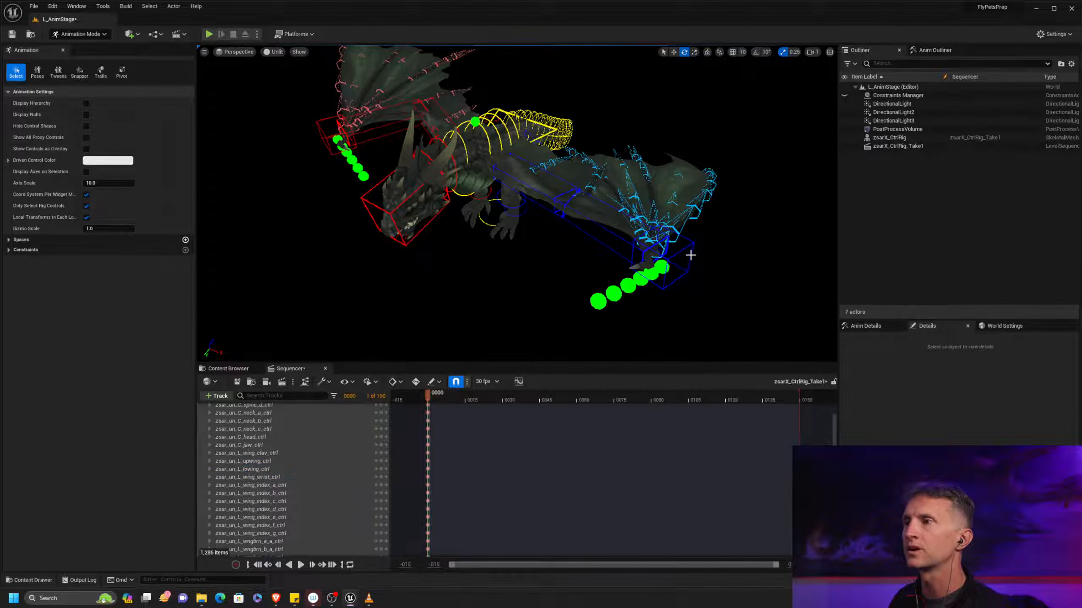
click(690, 255)
drag(670, 281, 627, 257)
key(ctrl+z)
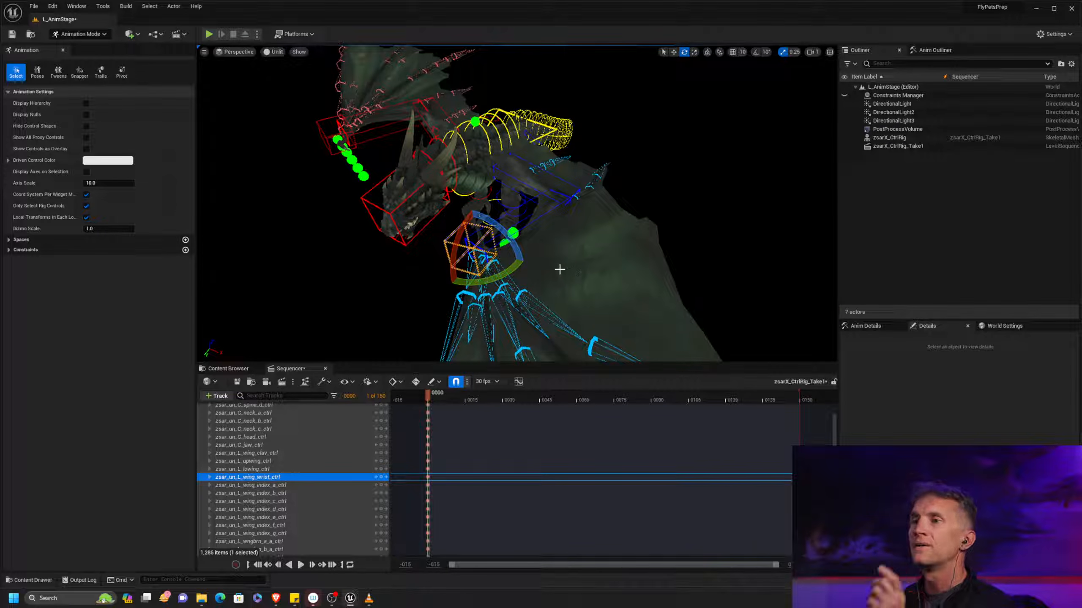
Turn automatic keying back on and rotate the left lower-wing control outward at frame 0
click(549, 217)
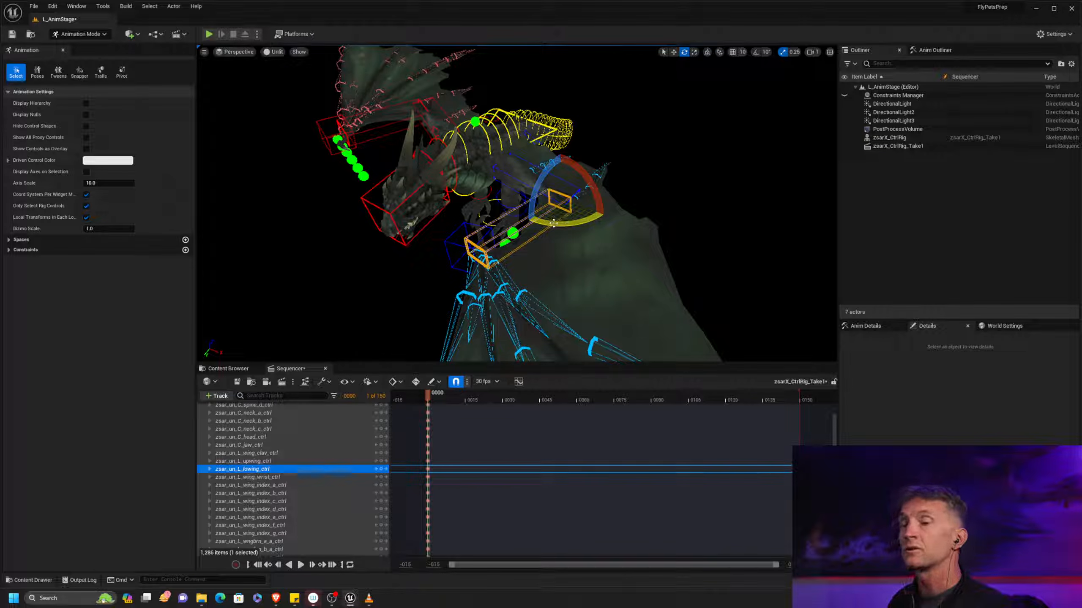
click(420, 385)
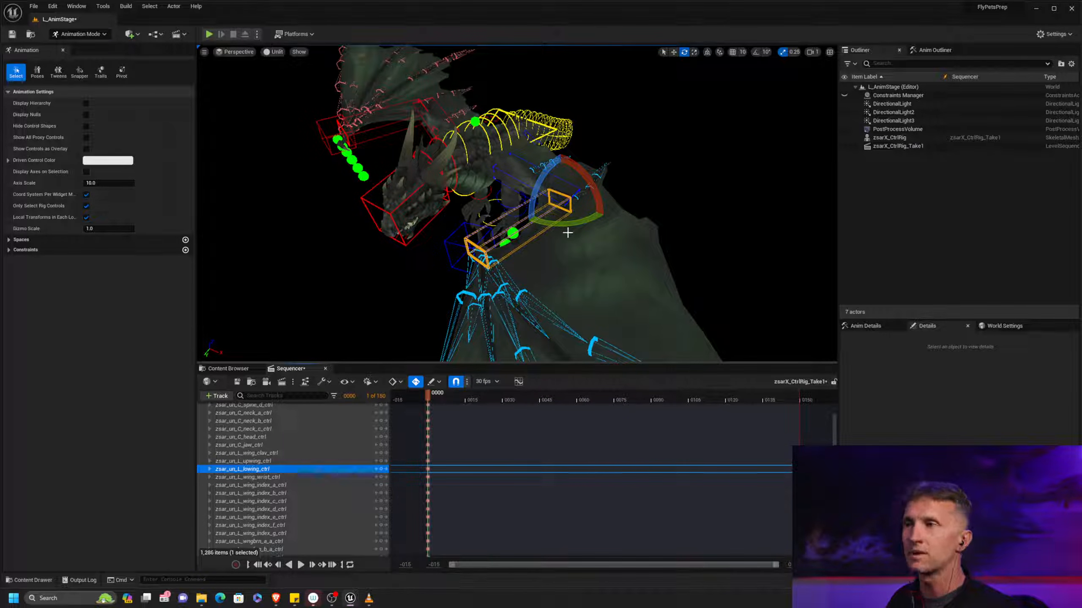
drag(565, 226, 639, 200)
alt+middle_drag(639, 200, 615, 257)
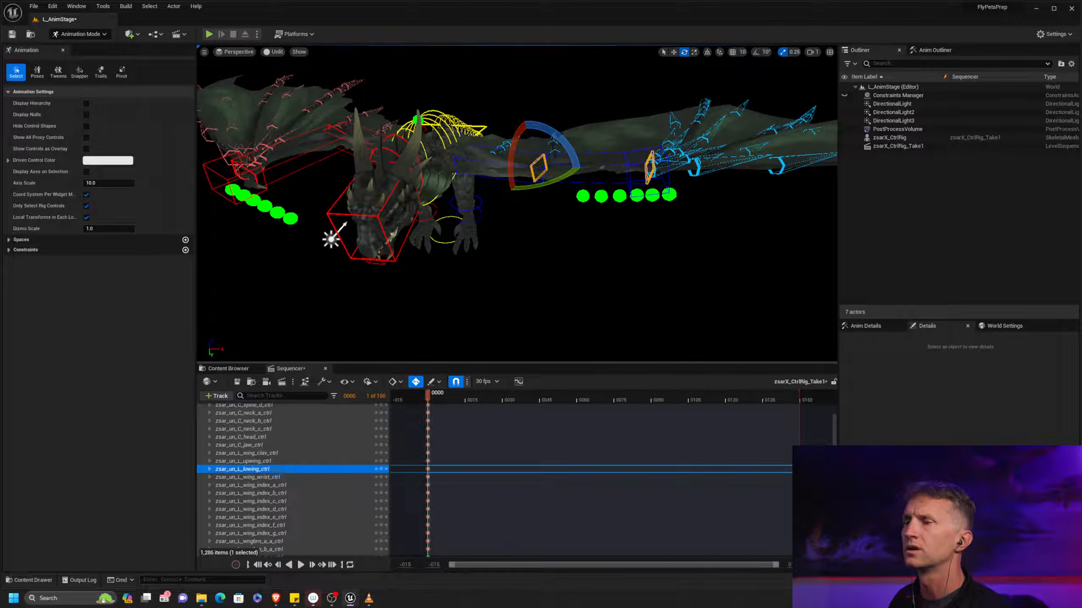
alt+middle_drag(602, 167, 603, 181)
Rotate the left wing wrist control at frame 0 to shape the outstretched wing, checking it from several angles
click(673, 196)
drag(634, 204, 561, 266)
alt+middle_drag(561, 266, 587, 213)
alt+drag(587, 212, 575, 243)
alt+middle_drag(575, 242, 543, 190)
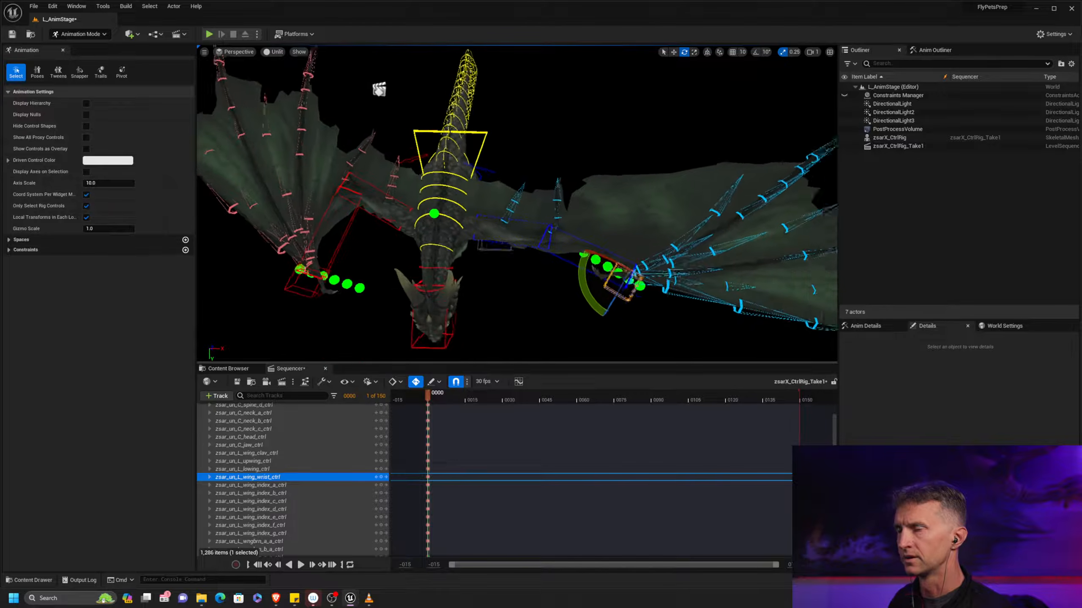
alt+right_drag(543, 190, 611, 252)
alt+middle_drag(531, 215, 434, 186)
alt+drag(574, 185, 538, 176)
mouse_move(538, 177)
alt+right_down()
mouse_move(490, 149)
mouse_move(540, 168)
alt+right_up()
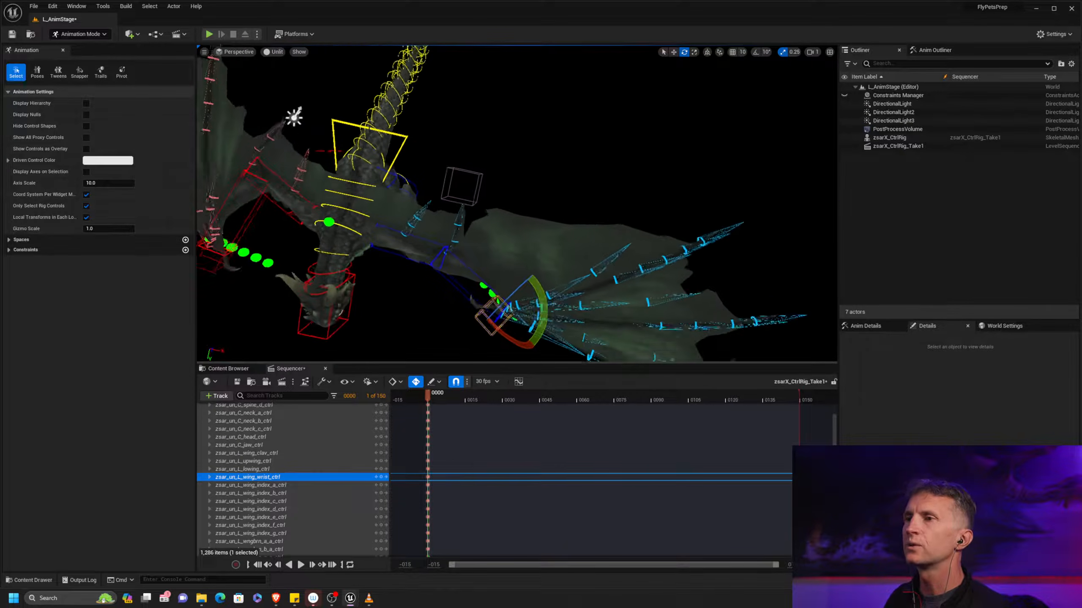
alt+middle_drag(561, 213, 553, 164)
alt+right_drag(553, 164, 561, 172)
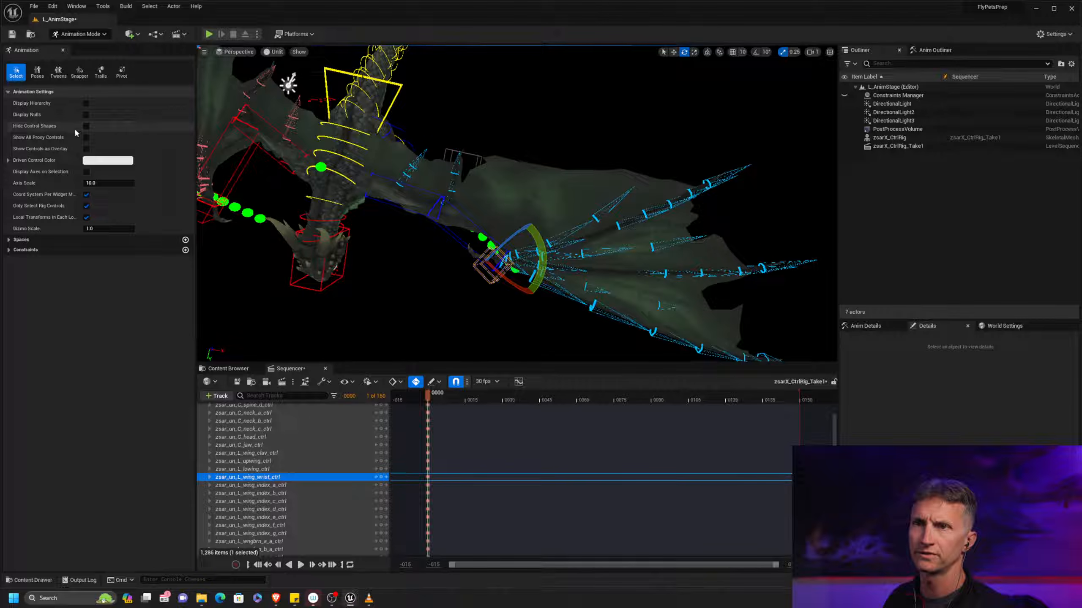
Hide the rig's control shapes to inspect the bare wing, and show the control hierarchy in the Anim Outliner
click(86, 126)
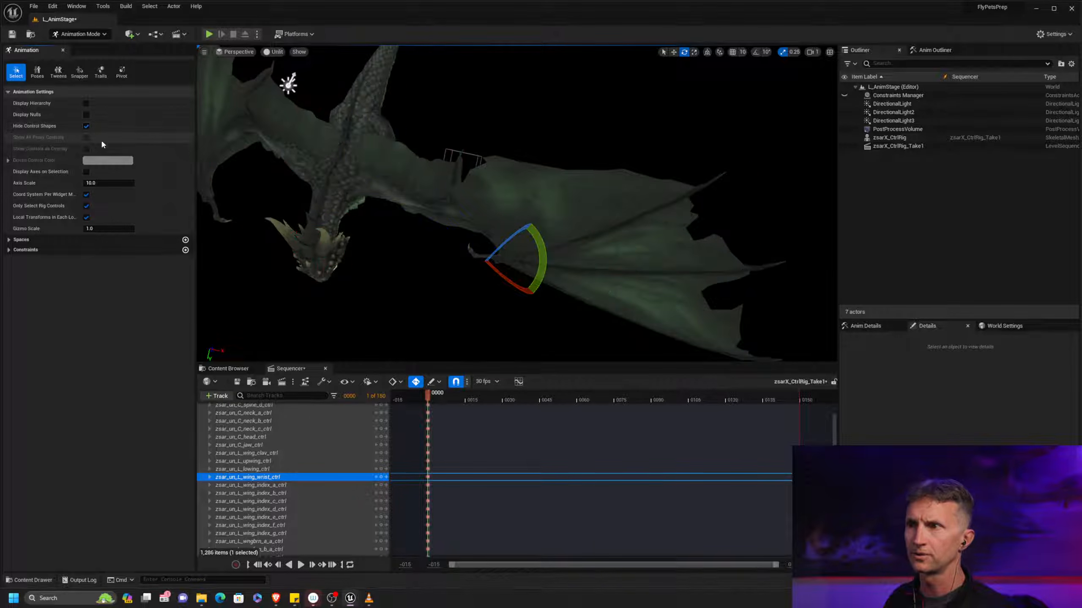
alt+drag(434, 282, 476, 280)
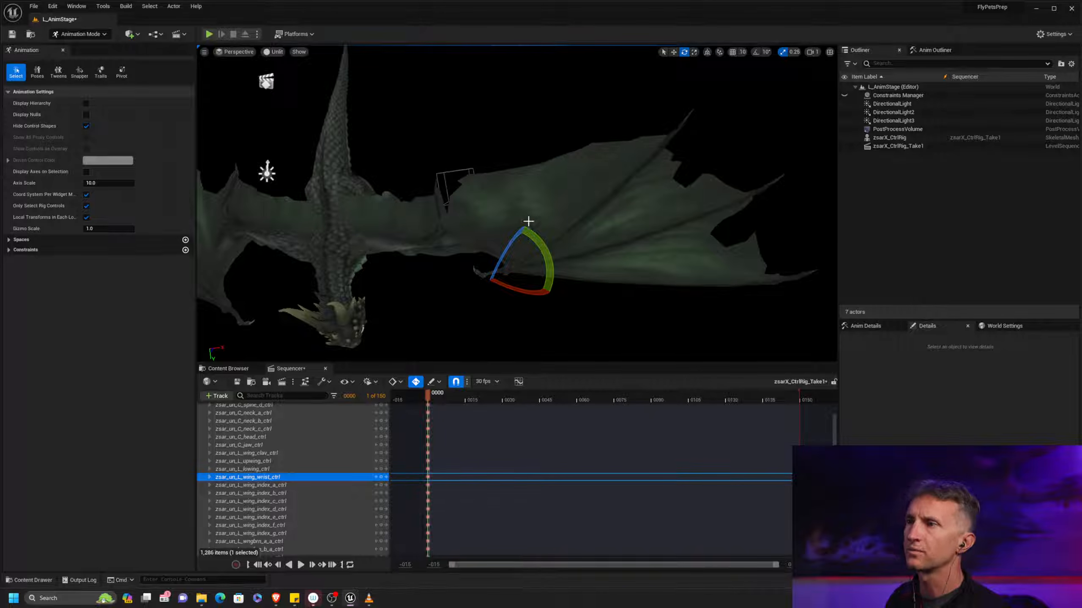
alt+drag(654, 244, 652, 235)
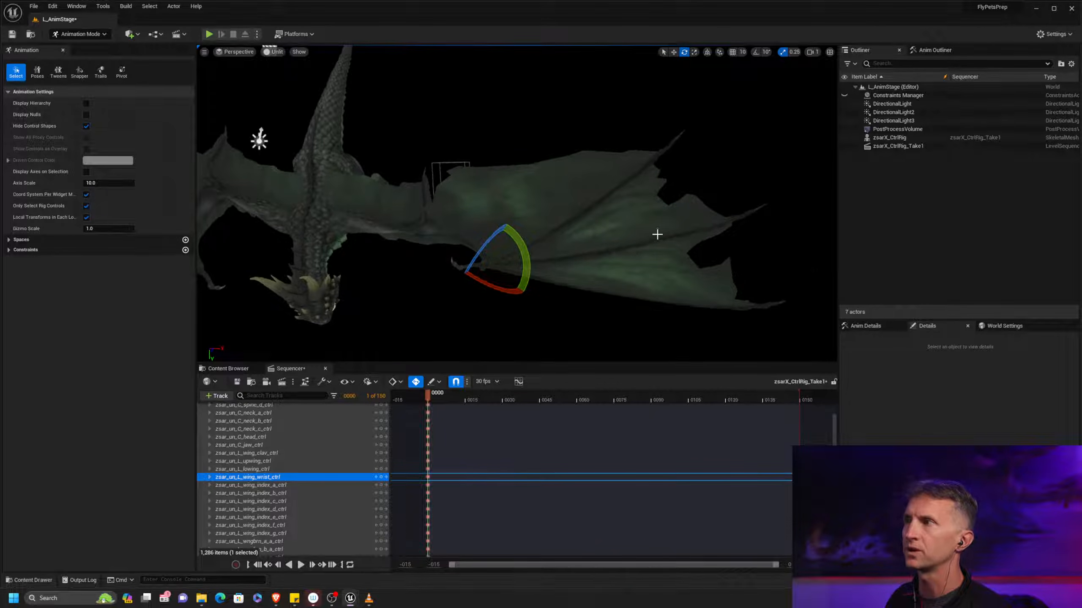
click(935, 51)
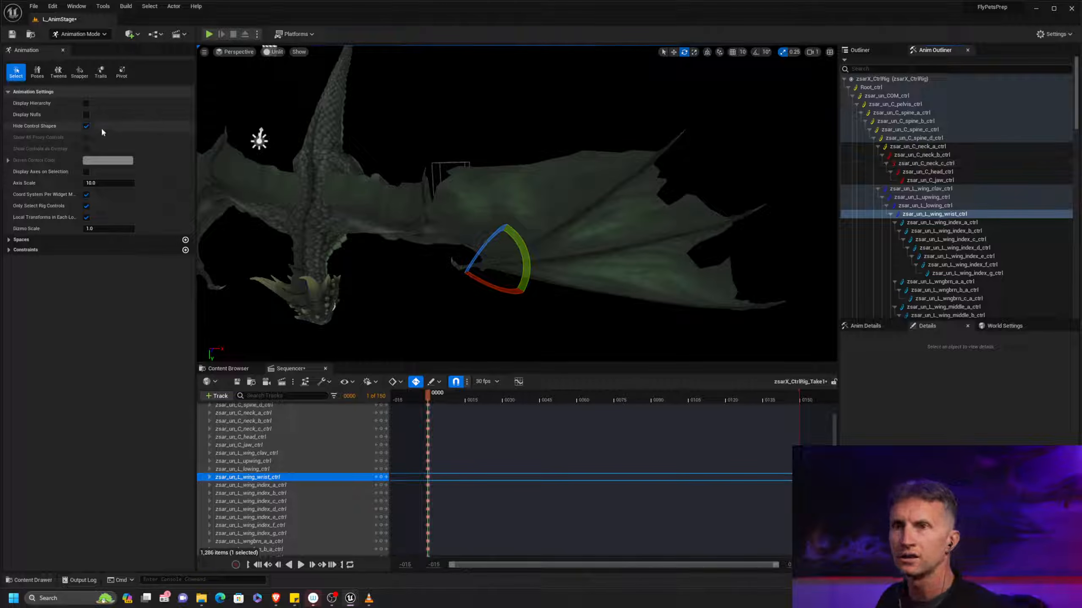
Show the rig's control shapes again and frame the left wing's wrist control to check the wing from the front
click(87, 126)
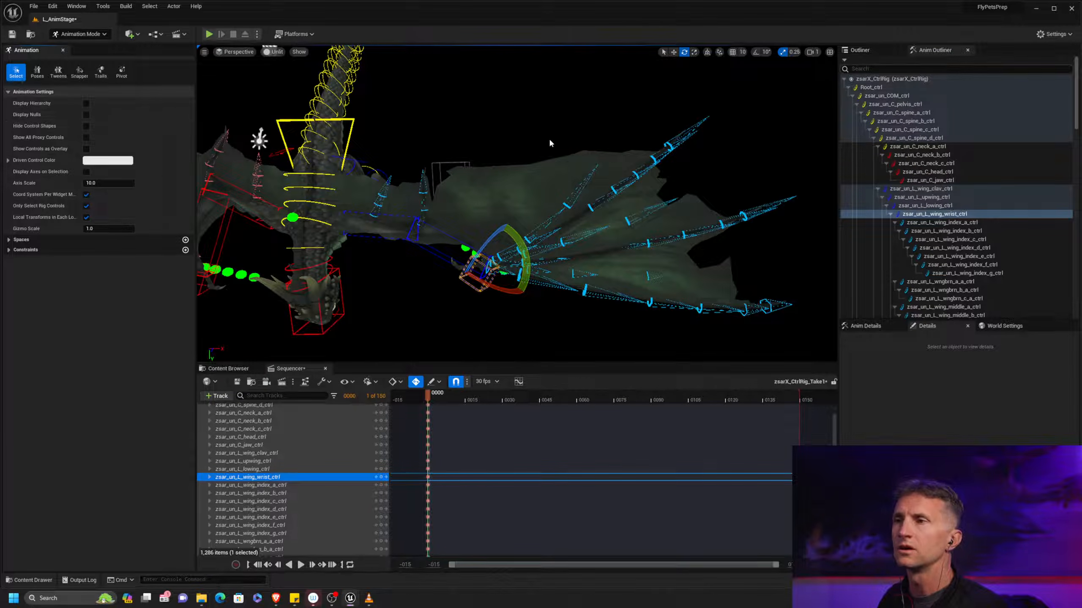
alt+middle_drag(442, 236, 451, 209)
alt+right_drag(437, 208, 460, 207)
alt+middle_drag(437, 208, 495, 237)
alt+drag(495, 237, 495, 163)
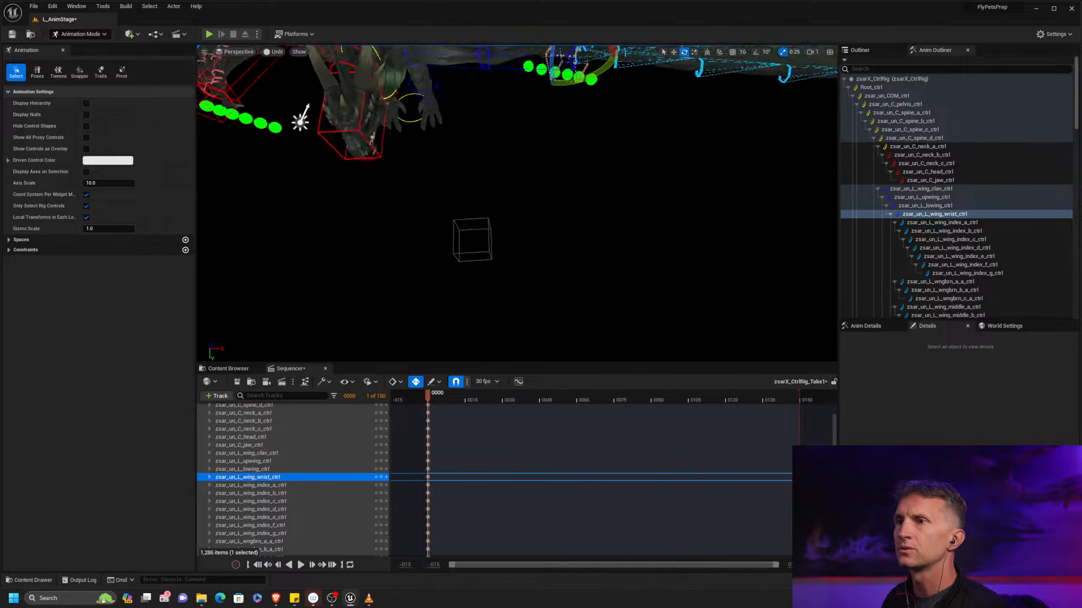
key(f)
alt+drag(538, 270, 543, 245)
alt+right_drag(538, 270, 464, 270)
alt+middle_drag(481, 265, 535, 256)
alt+drag(535, 255, 563, 248)
alt+middle_drag(563, 248, 541, 243)
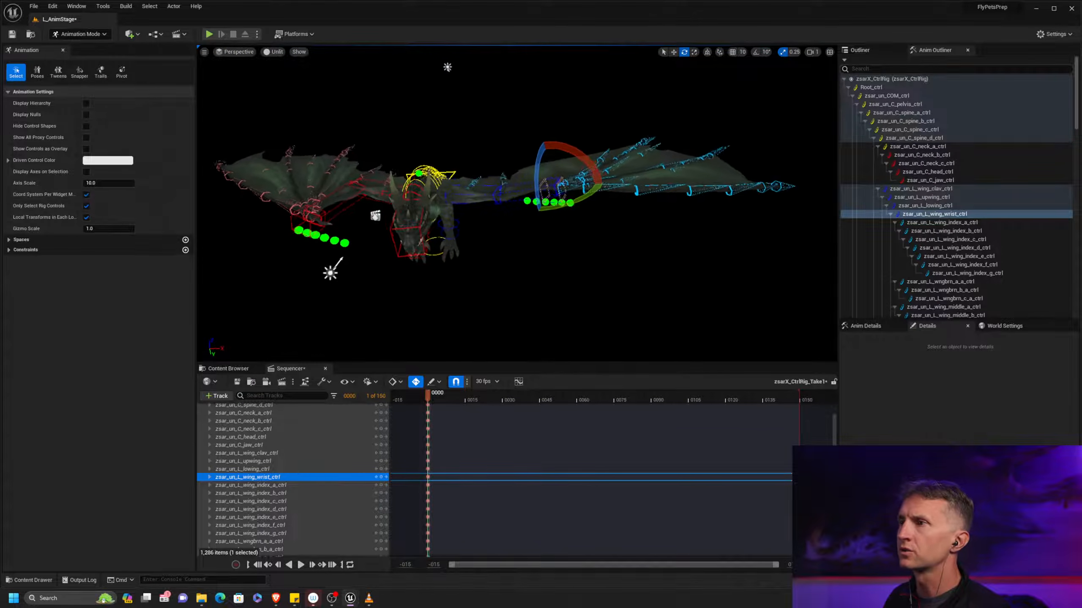
alt+drag(596, 243, 617, 257)
alt+right_drag(617, 257, 689, 257)
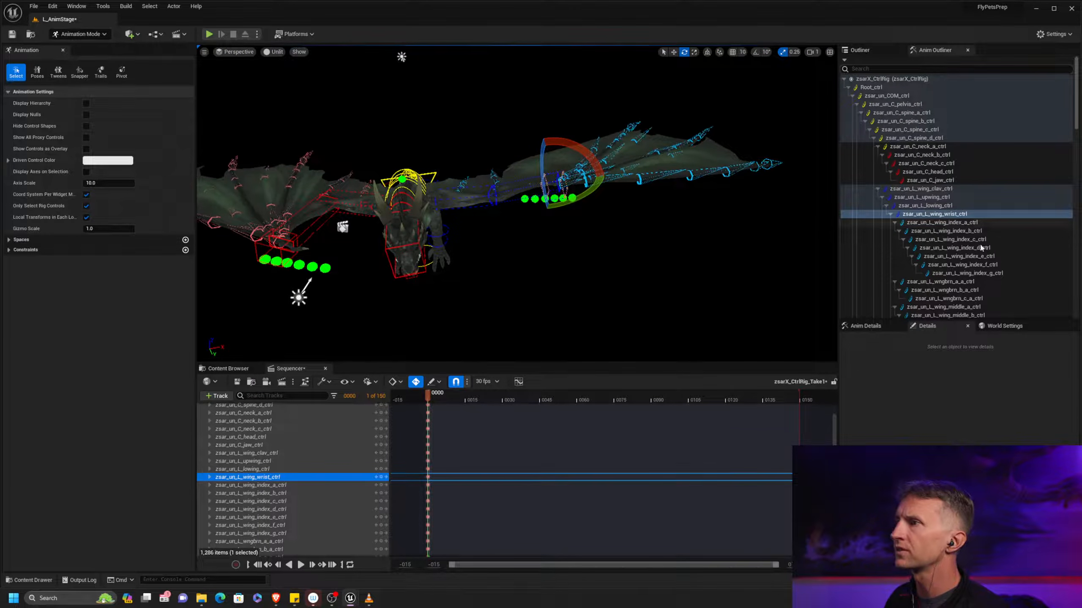
Rotate the left wing's whole index_a to index_g chain at frame 0, and bend the index_d to index_g controls further upward
click(987, 273)
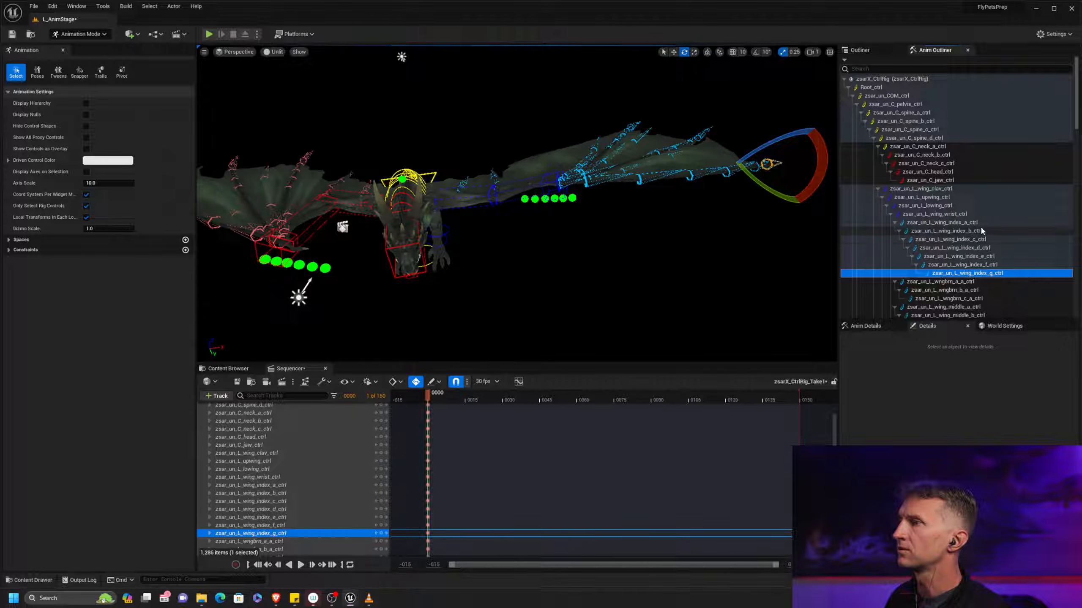
shift+click(941, 222)
drag(543, 149, 557, 150)
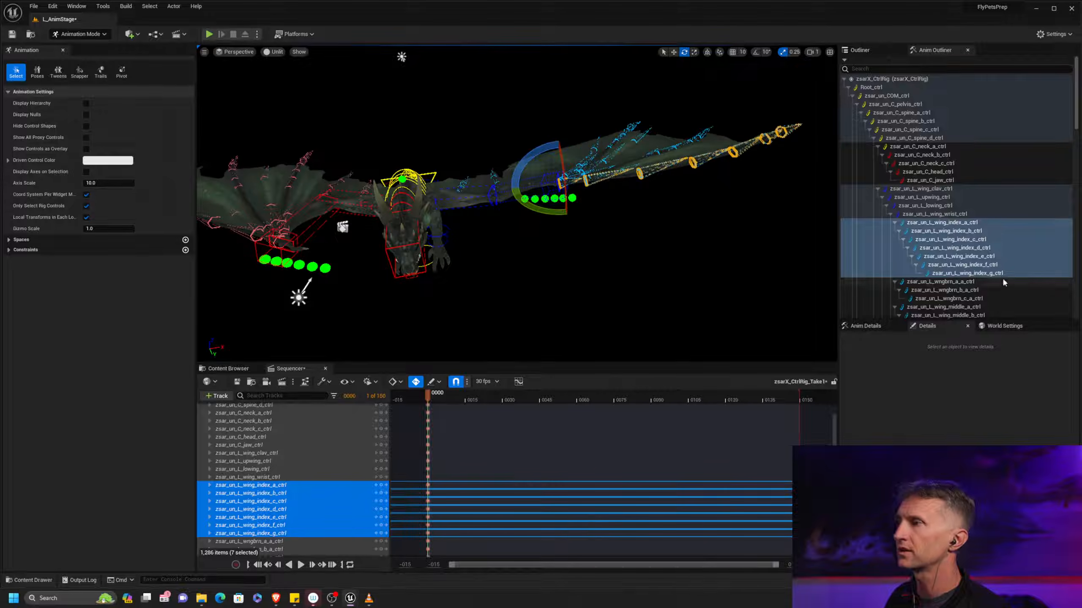
shift+click(997, 247)
drag(667, 146, 658, 153)
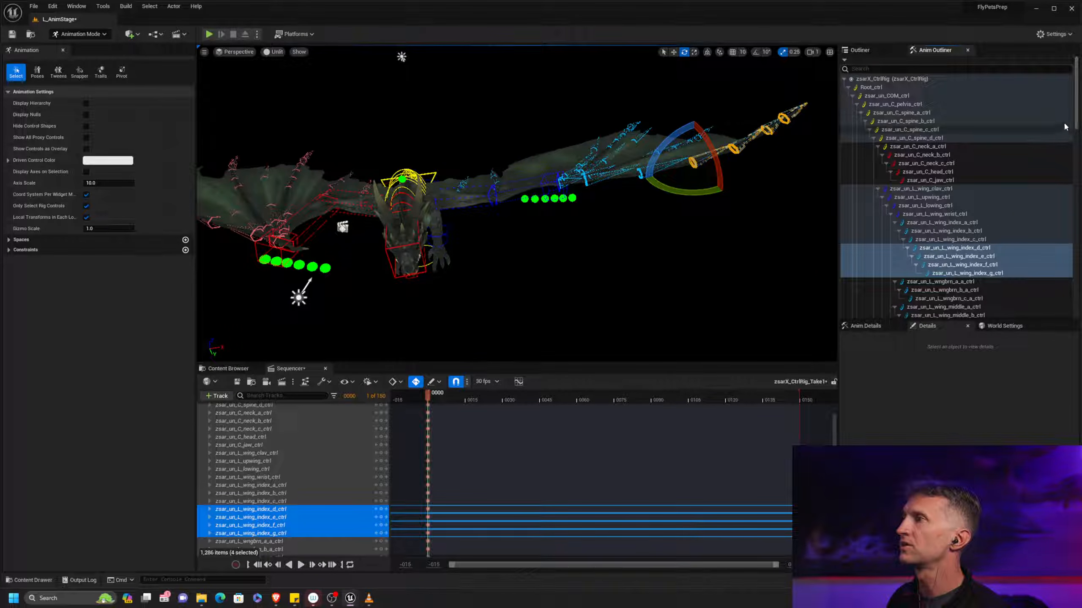
Select the left wing's middle_c to middle_g controls and rotate them together at frame 0 to curve the finger upward
drag(1074, 142, 1079, 161)
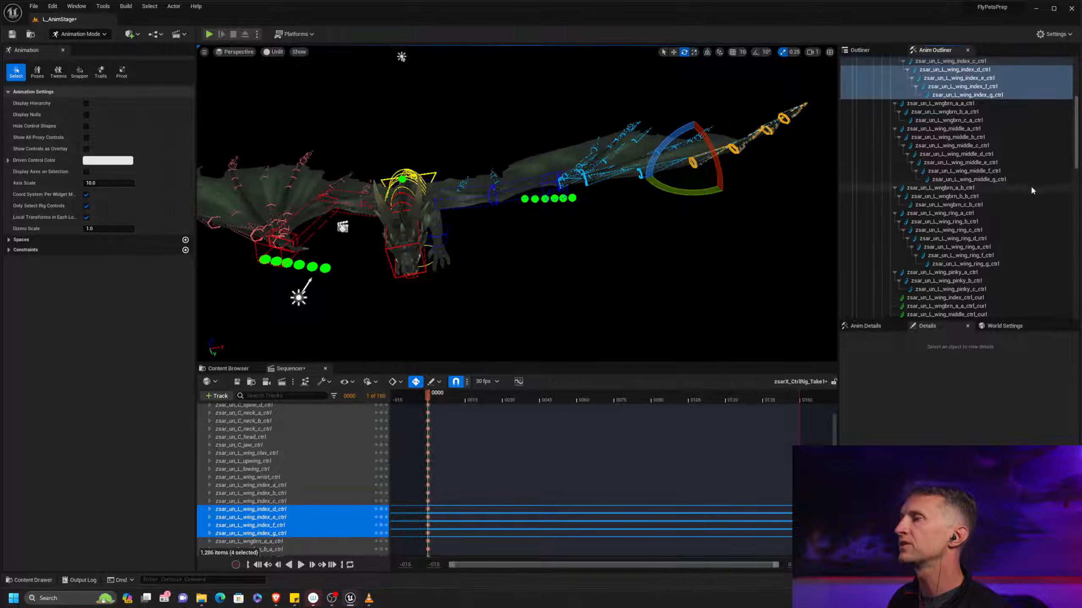
shift+click(1011, 179)
click(1011, 181)
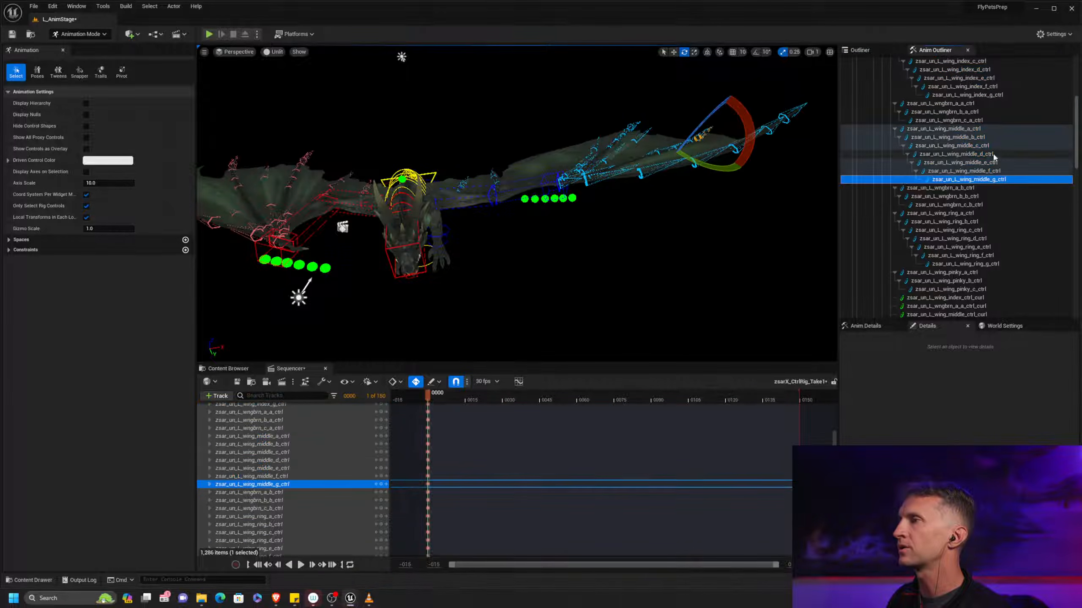
shift+click(954, 145)
drag(618, 138, 625, 128)
Rotate the left wing's controls from wngbrn_a_b through pinky_c together at frame 0
click(954, 188)
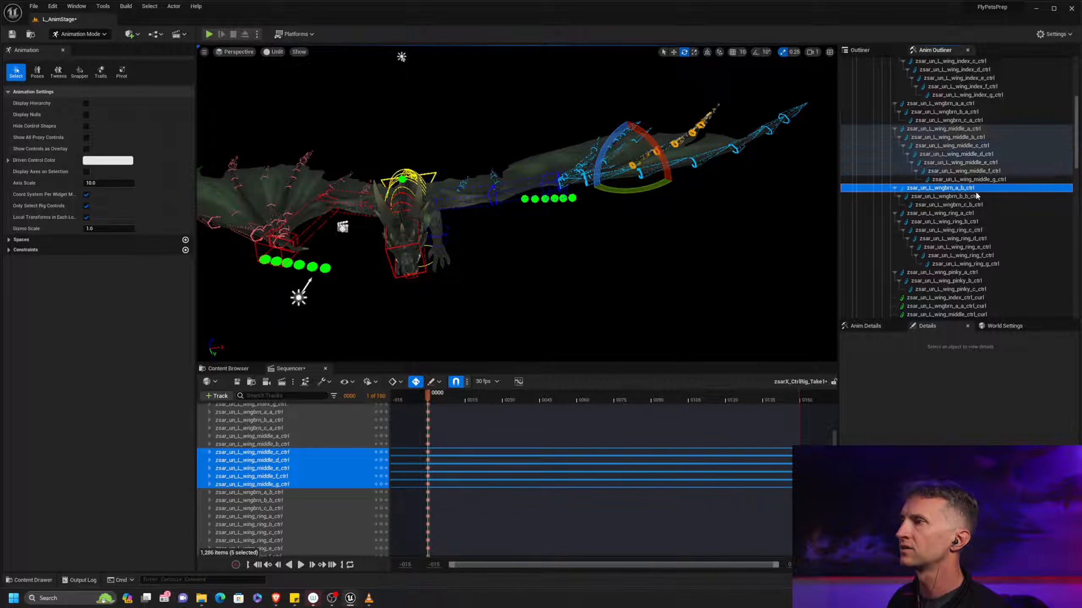
shift+click(976, 289)
drag(590, 152, 618, 149)
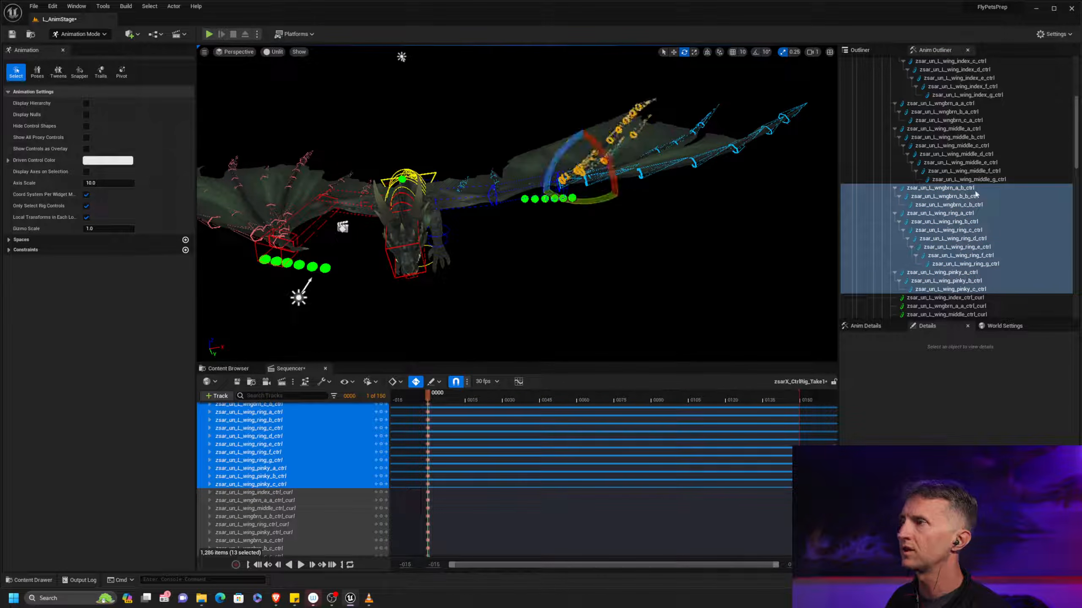
Rotate the left wing's wngbrn_a_a control and the middle_a finger base control at frame 0
click(940, 103)
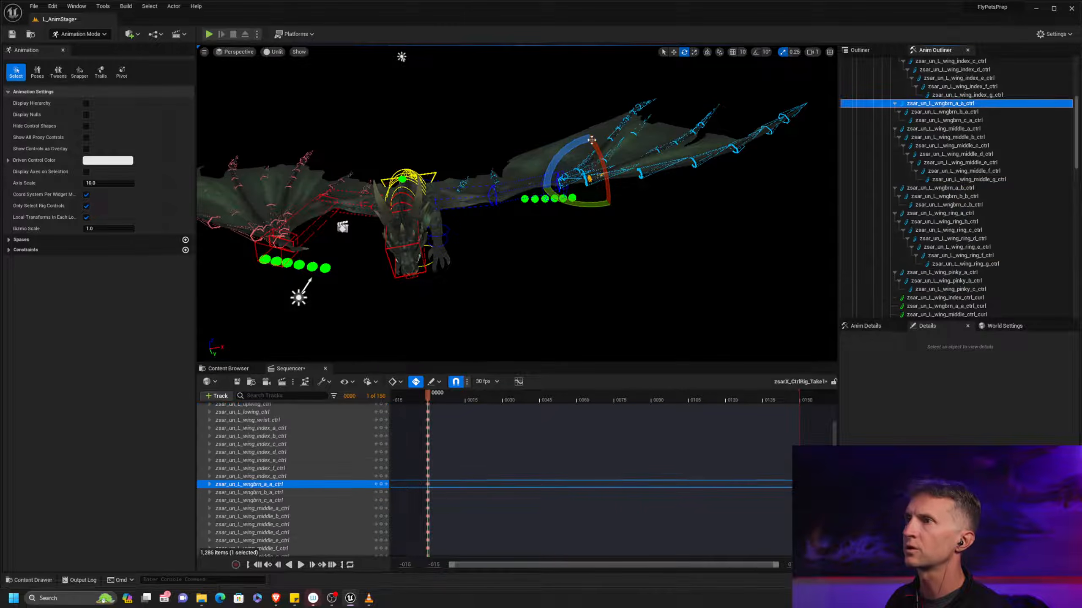
drag(590, 143, 639, 165)
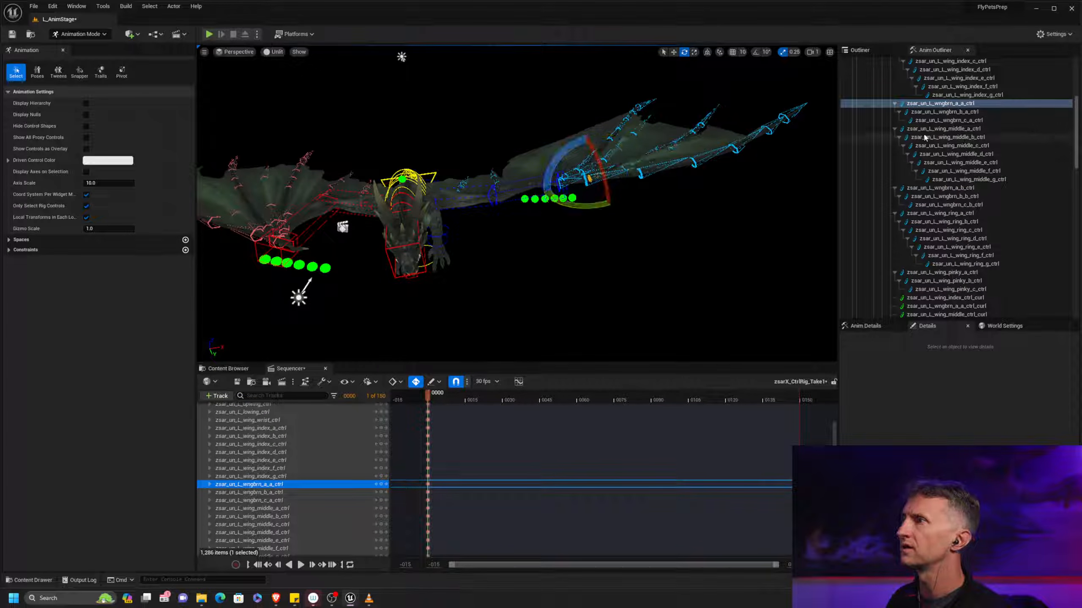
click(937, 129)
drag(541, 148, 535, 155)
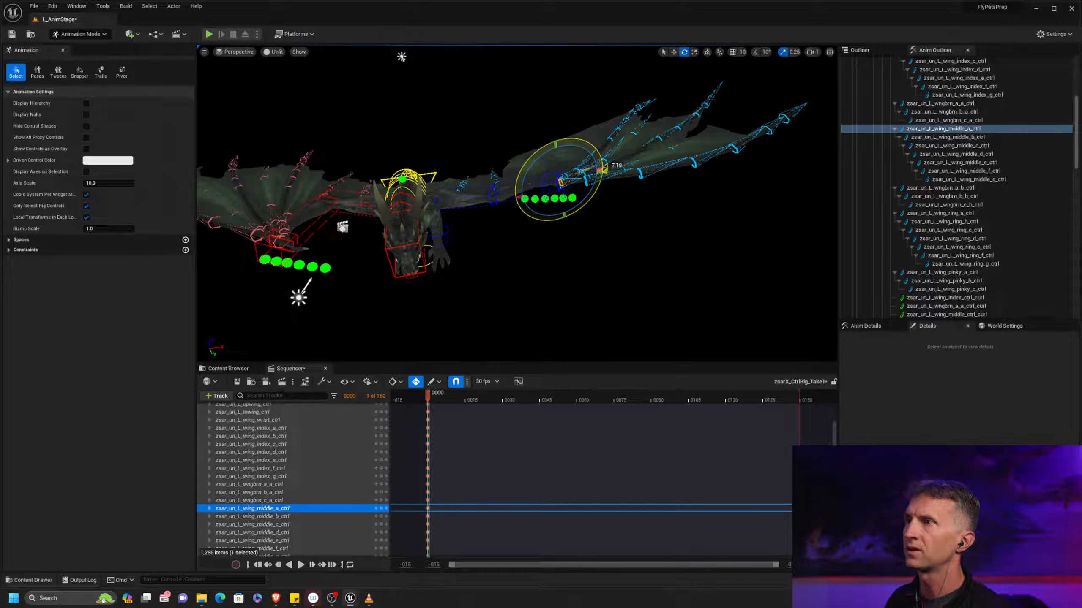
drag(604, 168, 605, 166)
Fine-tune the left ring finger's tip at frame 0 by rotating its ring_g and ring_f controls
click(641, 106)
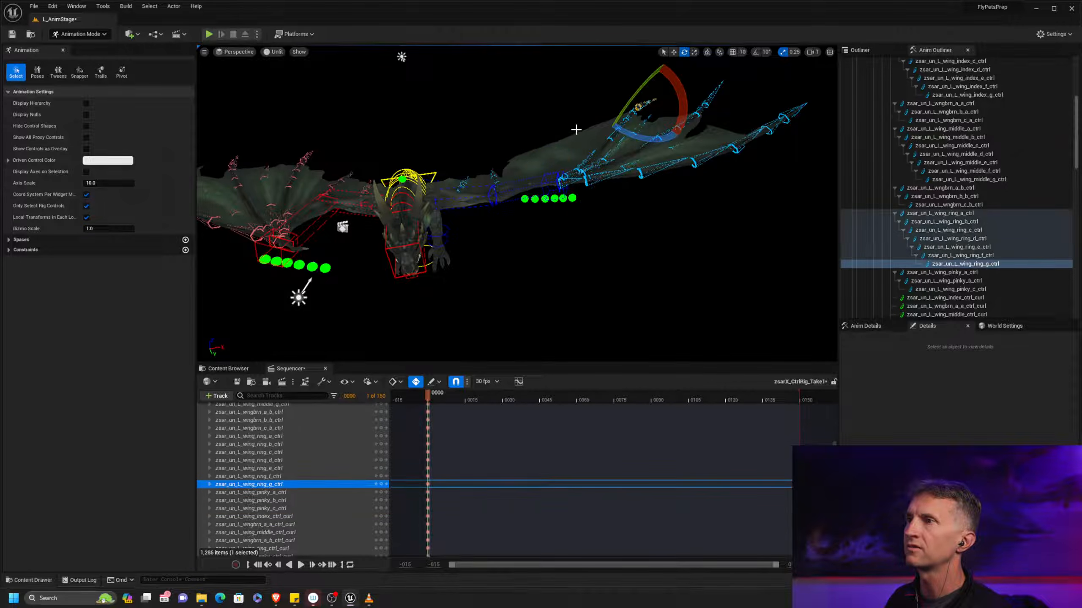
drag(639, 94, 640, 90)
drag(648, 144, 654, 144)
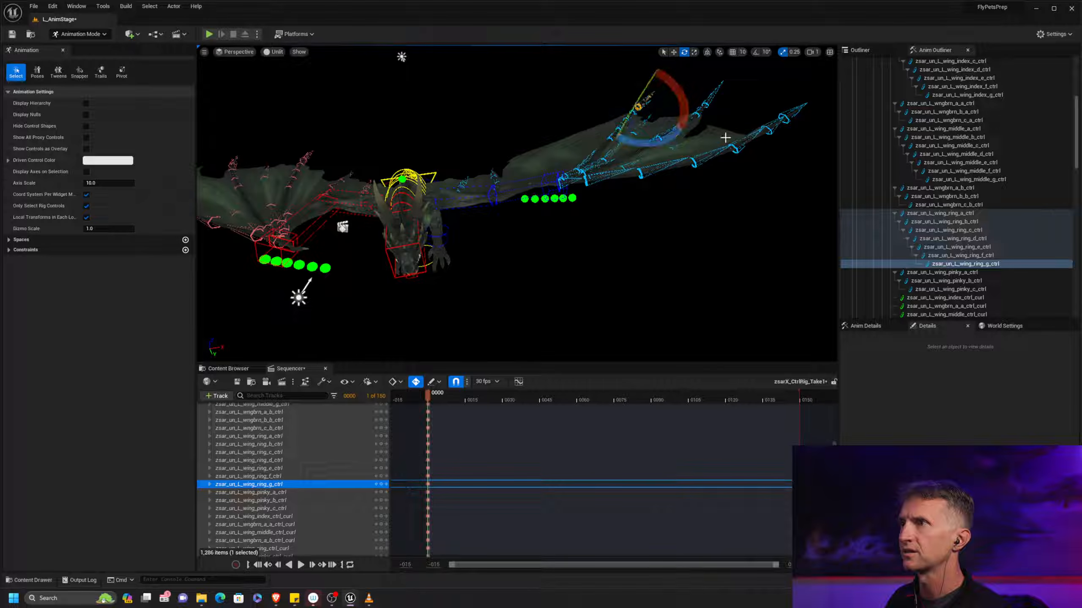
click(725, 211)
click(649, 103)
drag(652, 91, 656, 195)
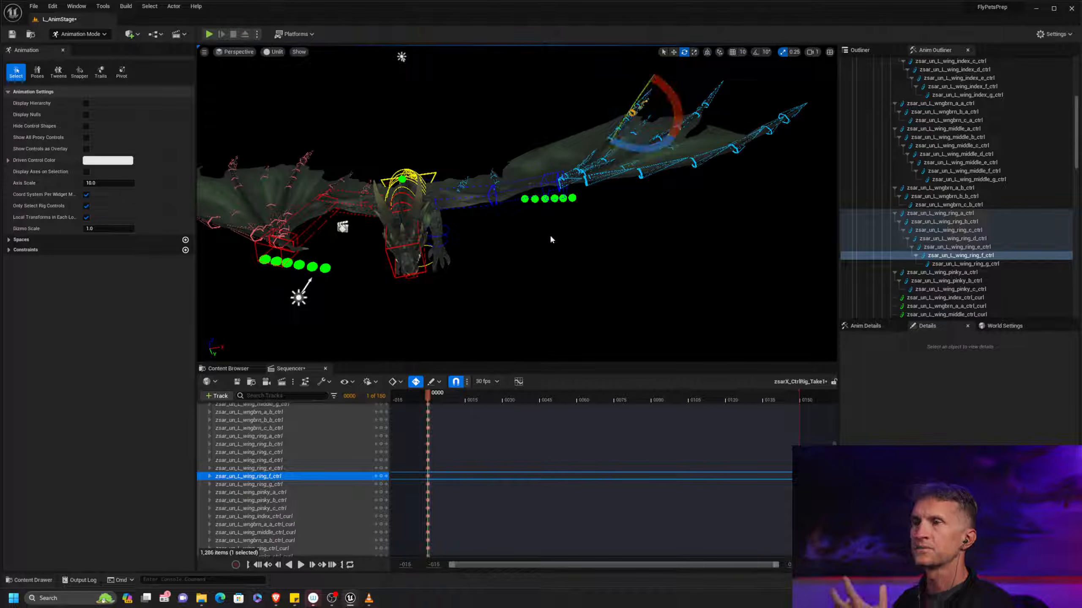
Rotate the left wing arm's six thorn controls, wngbrn_a_c to c_c and wngbrn_a to c, together at frame 0
alt+drag(636, 239, 630, 188)
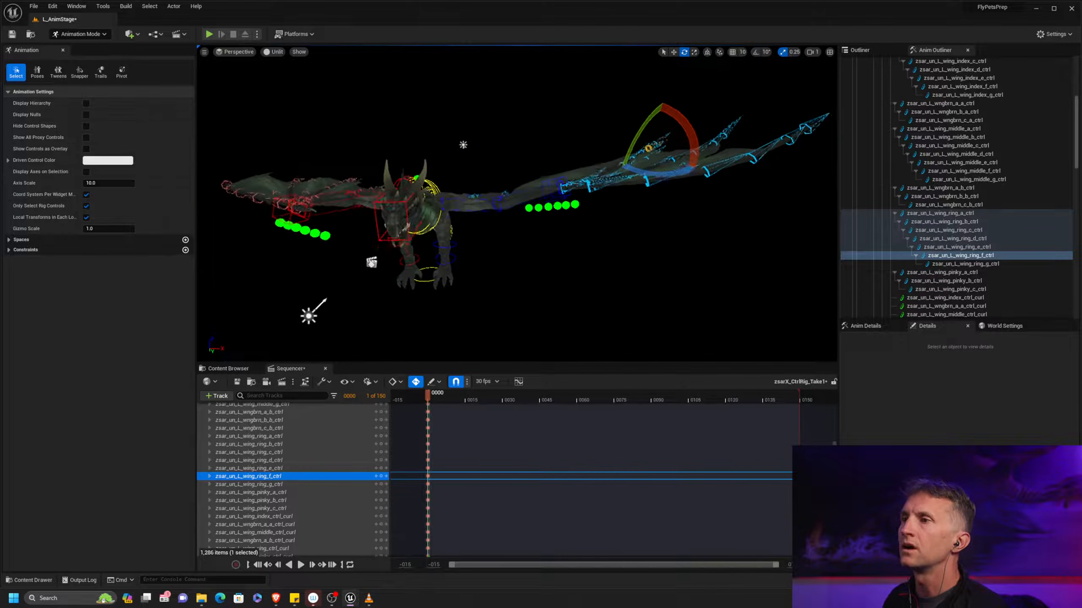
alt+right_drag(631, 187, 690, 192)
mouse_move(690, 191)
alt+mouse_down()
mouse_move(703, 200)
mouse_move(686, 225)
mouse_move(702, 194)
alt+mouse_up()
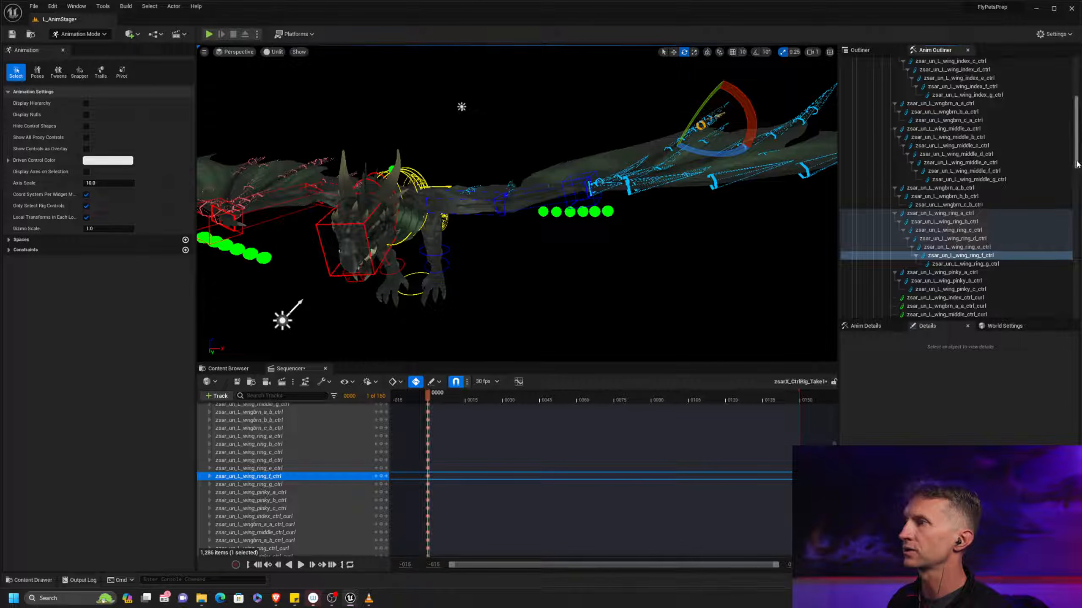
scroll(1076, 164, down, 5)
click(981, 142)
click(963, 219)
shift+click(967, 259)
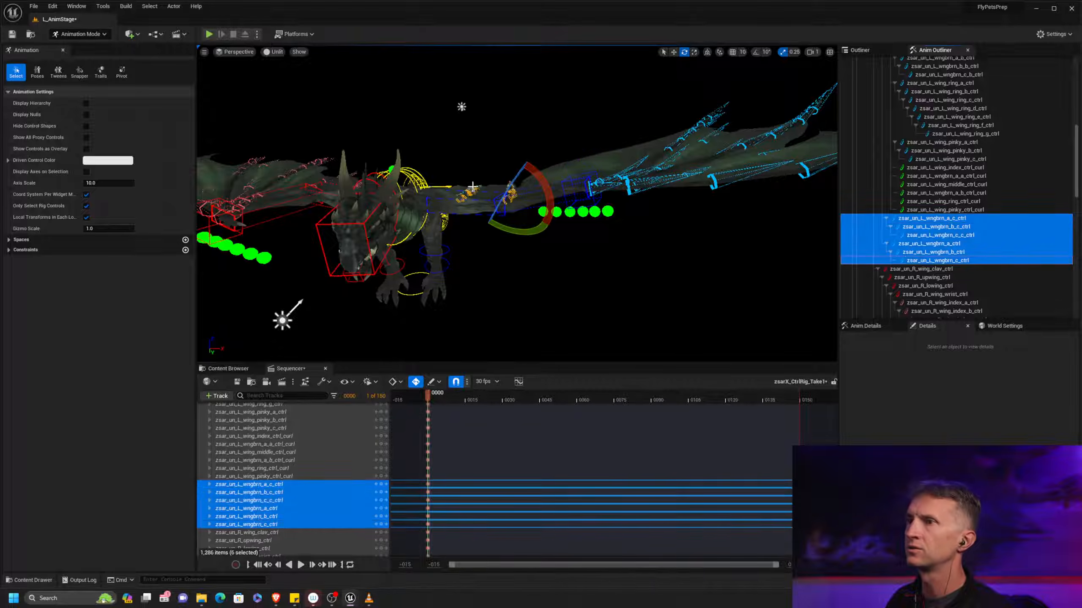
drag(502, 188, 396, 209)
alt+right_drag(505, 220, 580, 213)
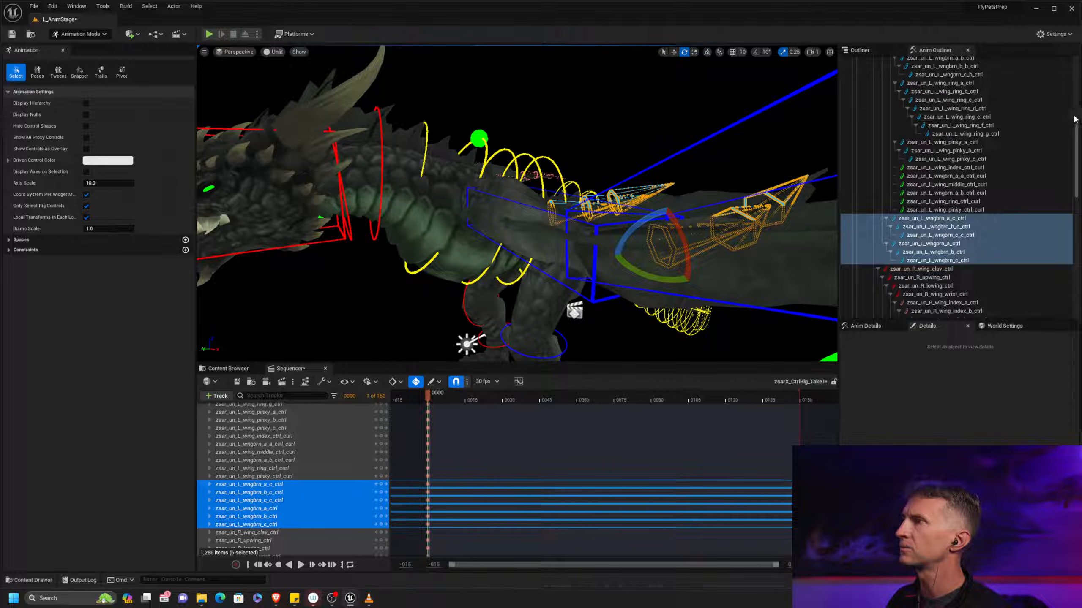
Select the spine_a to spine_d controls and rotate them together at frame 0, checking the body from several angles
drag(1076, 118, 1076, 73)
click(954, 117)
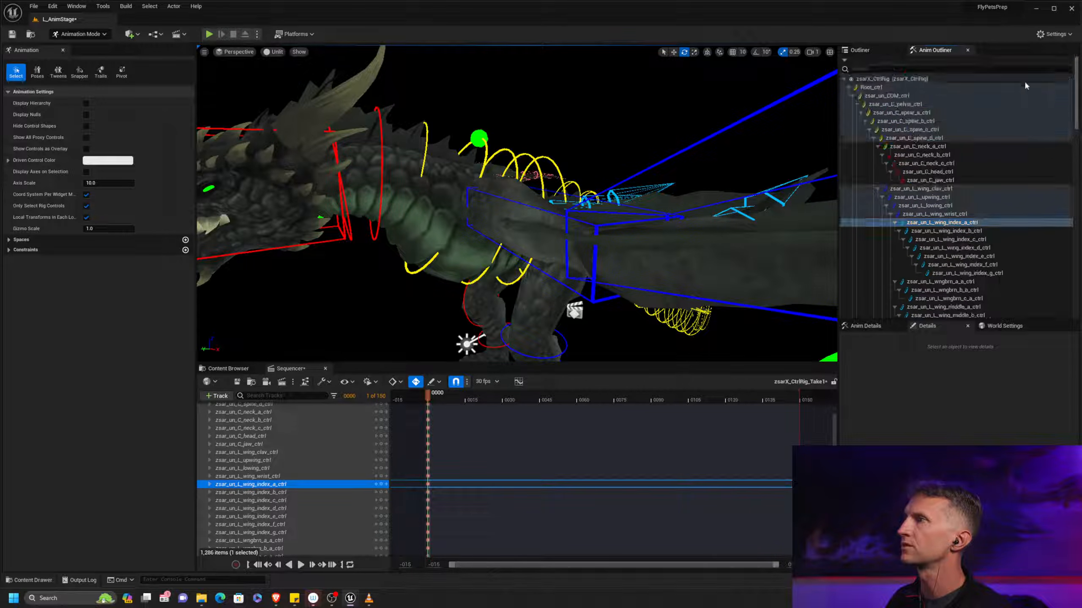
click(937, 113)
shift+click(940, 147)
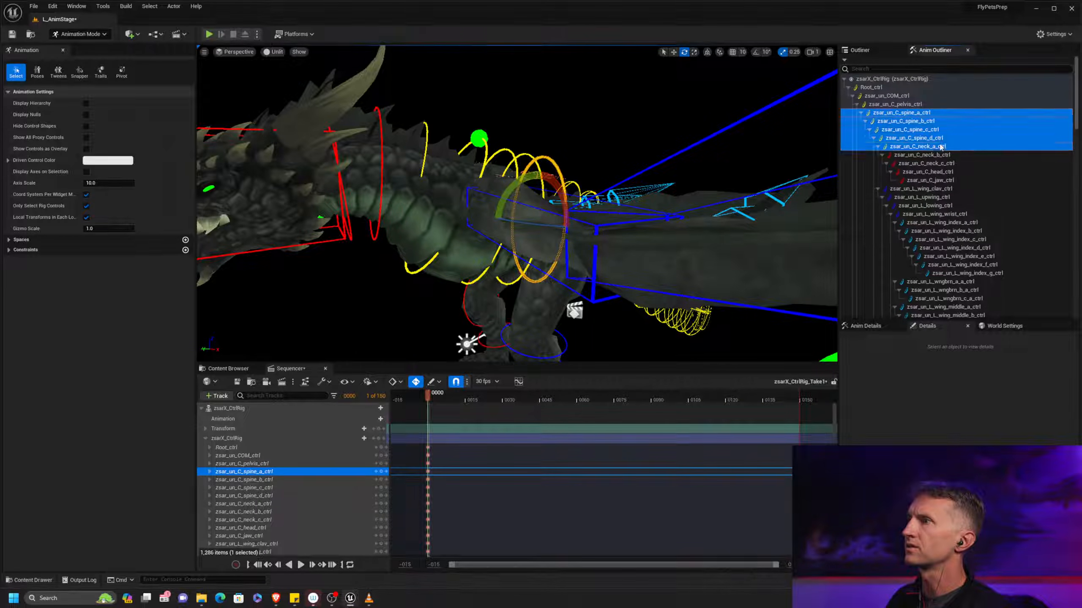
click(944, 112)
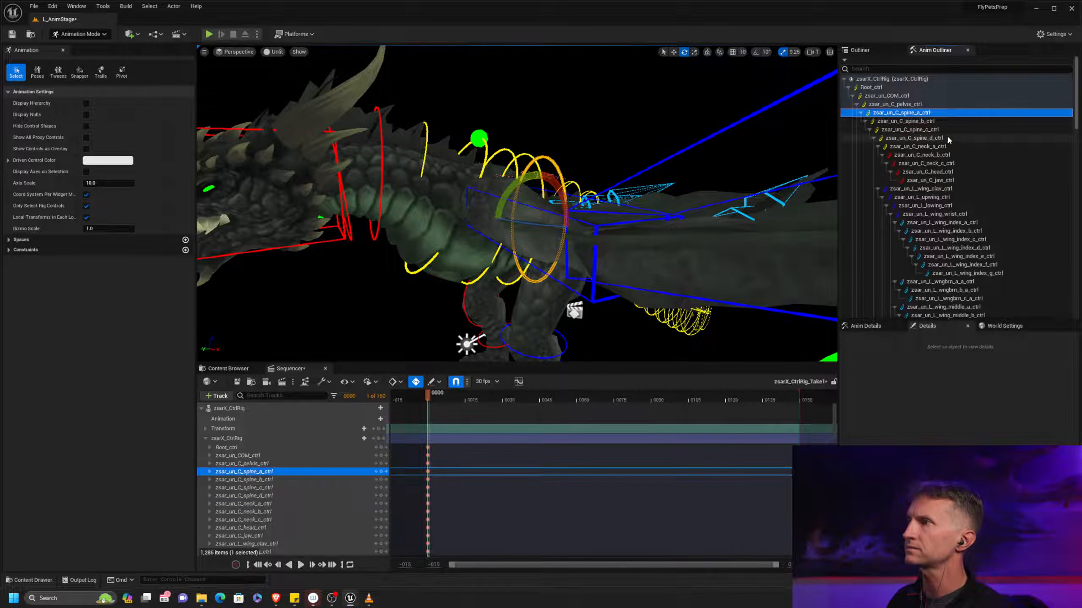
shift+click(945, 139)
drag(505, 192, 497, 221)
alt+drag(497, 220, 753, 270)
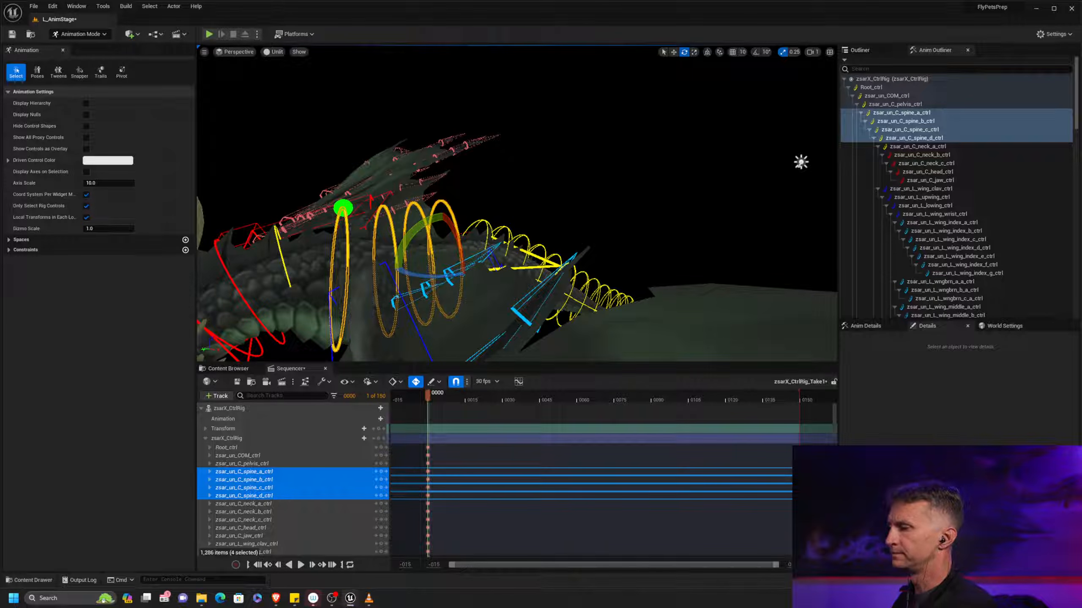
alt+drag(463, 220, 584, 200)
alt+drag(554, 351, 558, 294)
alt+drag(750, 247, 722, 245)
scroll(723, 245, up, 3)
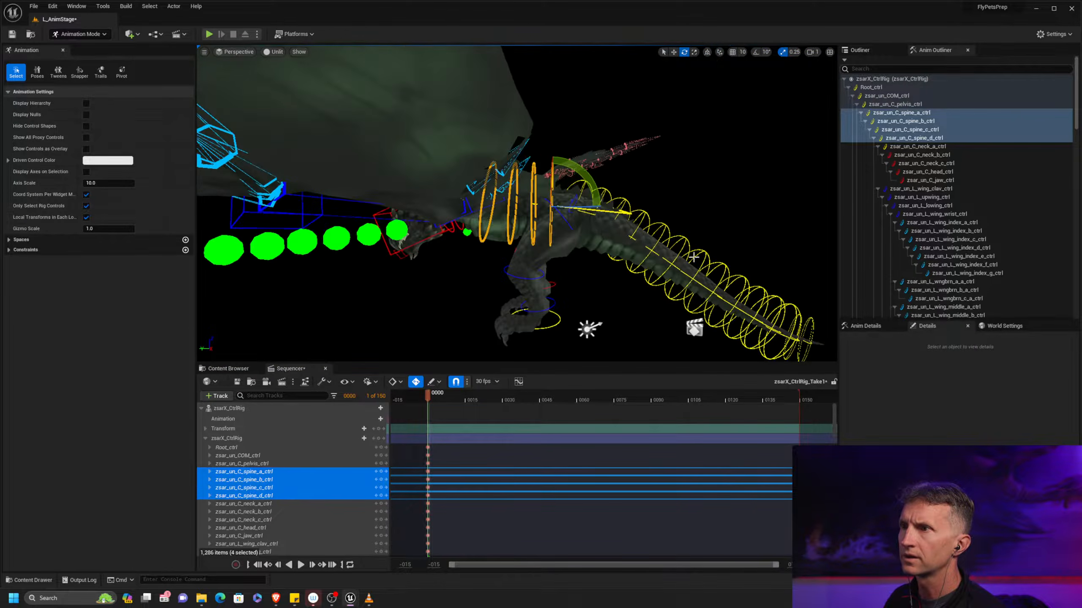
Swing the left leg backward at frame 0 by rotating its upper-leg control, and rotate the left foot control
click(566, 219)
drag(565, 257, 671, 272)
click(639, 270)
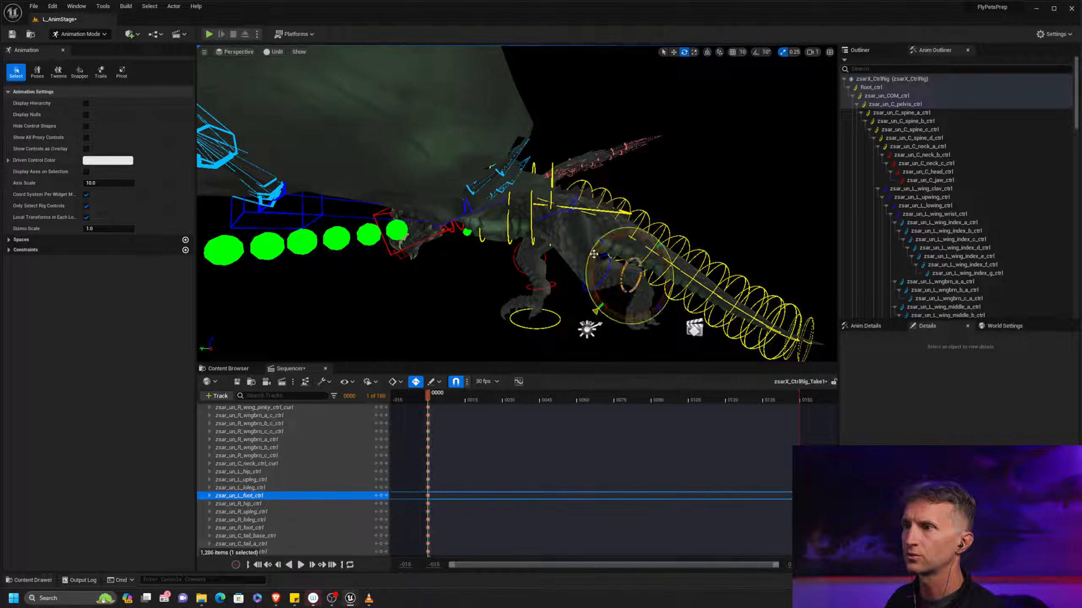
alt+drag(600, 241, 491, 207)
Swing the right leg backward at frame 0 and rotate the right foot, then select the right lower-leg control and compare both legs
click(471, 218)
drag(496, 252, 369, 287)
click(406, 285)
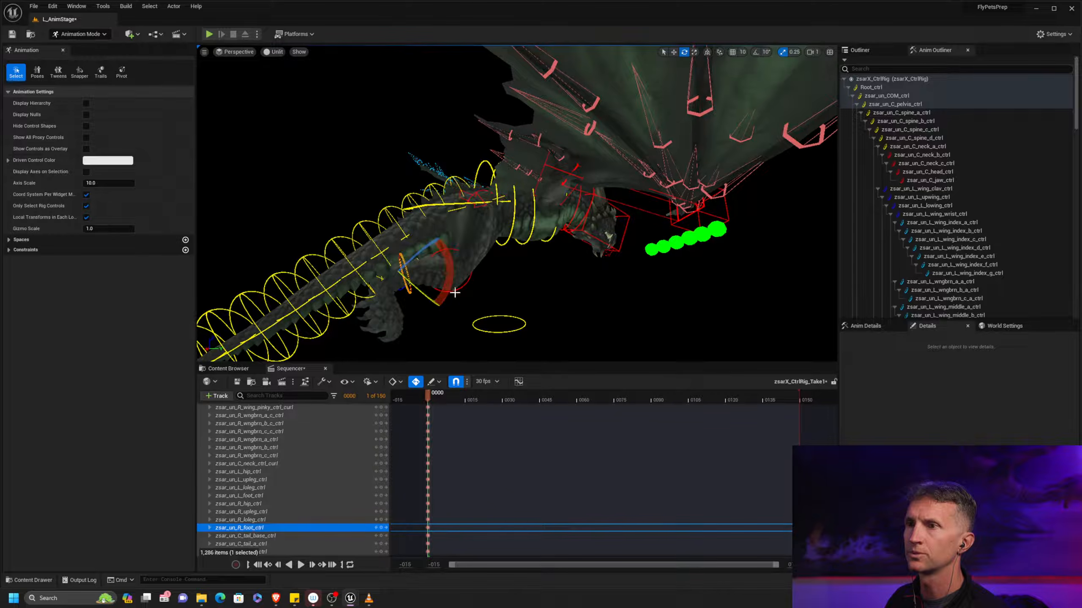
drag(449, 277, 660, 360)
click(427, 306)
alt+drag(502, 234, 480, 216)
alt+middle_drag(481, 216, 512, 232)
alt+right_drag(512, 232, 558, 243)
alt+drag(557, 243, 475, 233)
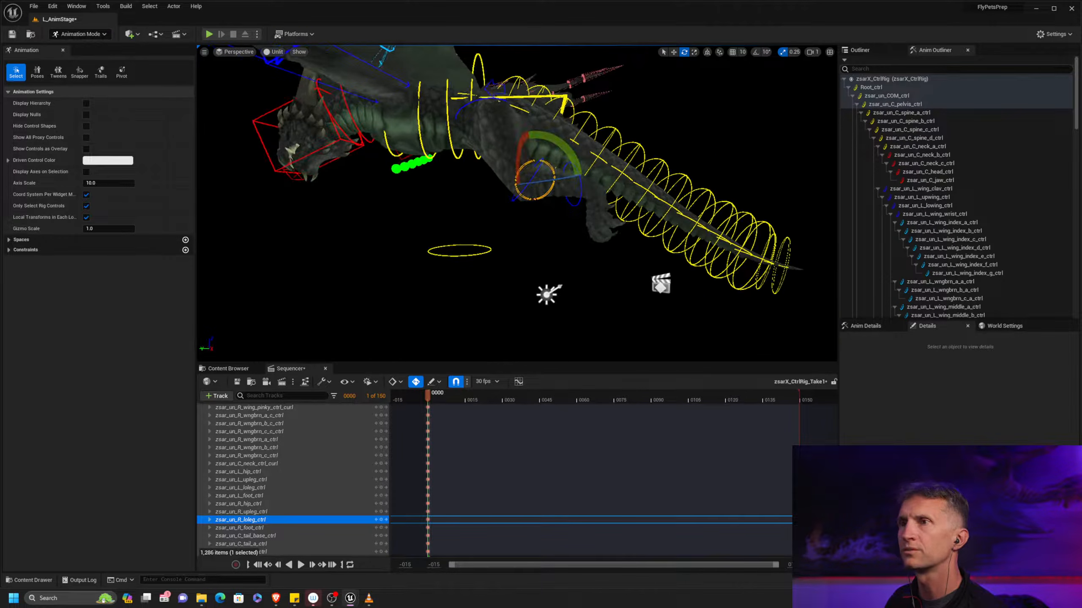
Select the tail_base control in the hierarchy and rotate it at frame 0 to adjust the tail's angle
alt+drag(521, 95, 509, 127)
click(518, 126)
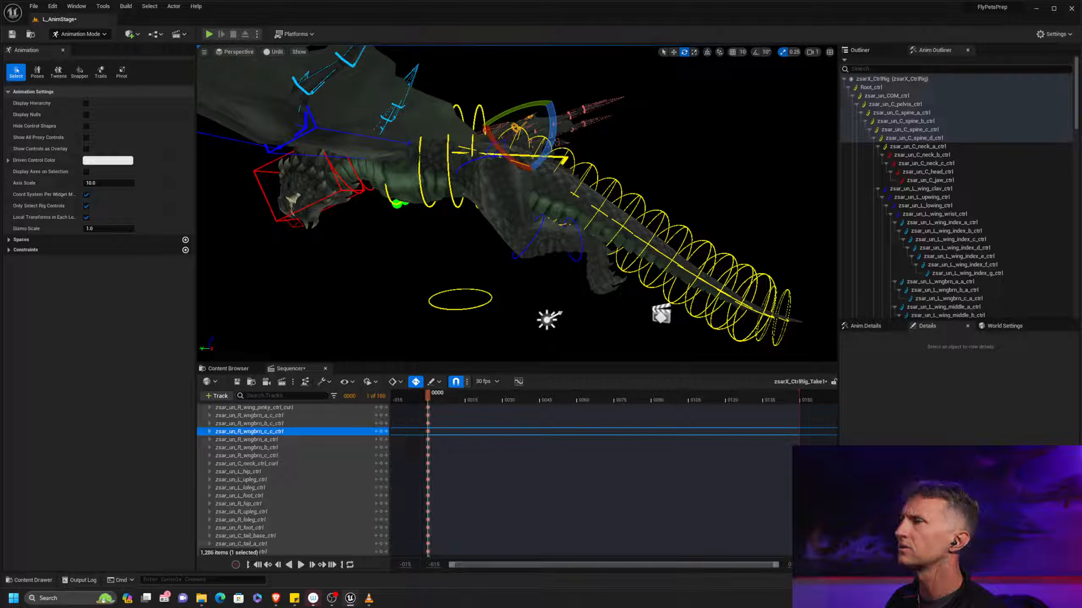
click(1069, 149)
drag(1077, 150, 1075, 283)
click(992, 186)
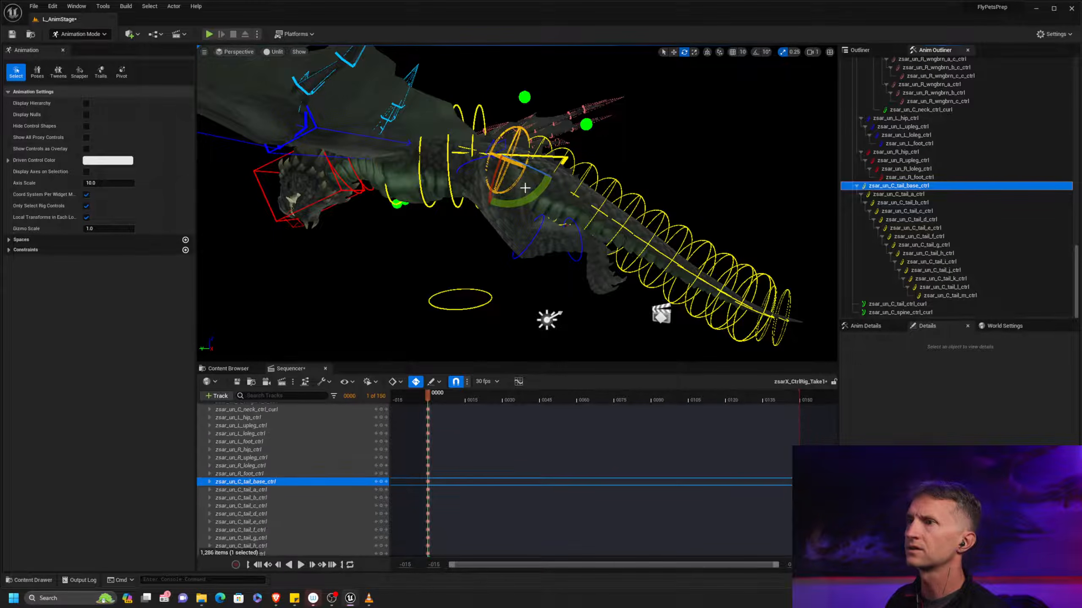
drag(512, 203, 554, 232)
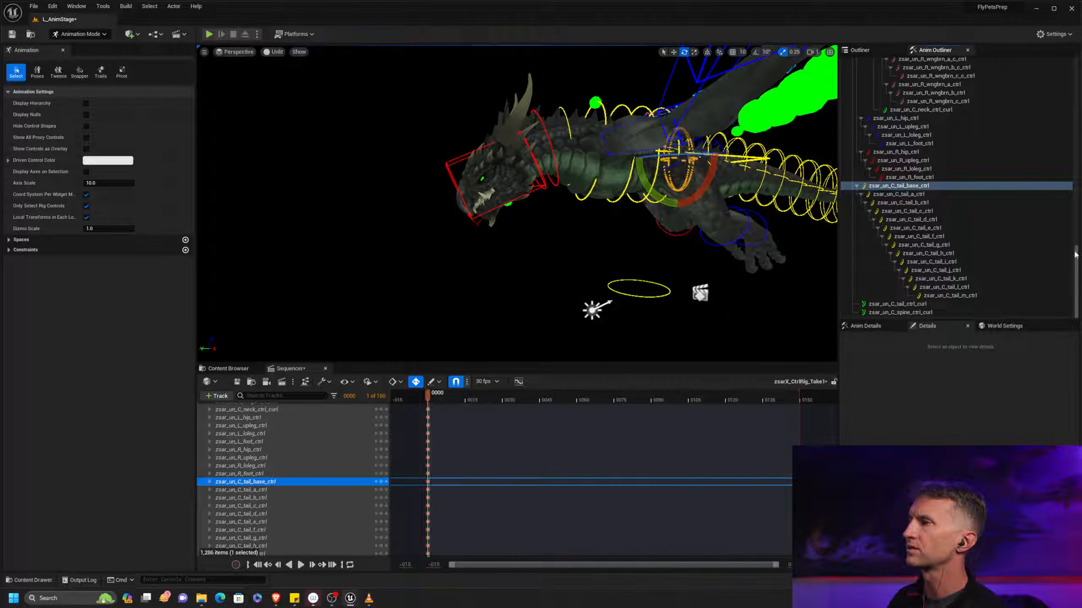
Rotate the neck_a, neck_b and neck_c controls together at frame 0 and adjust the head's pose
drag(1077, 252, 1078, 68)
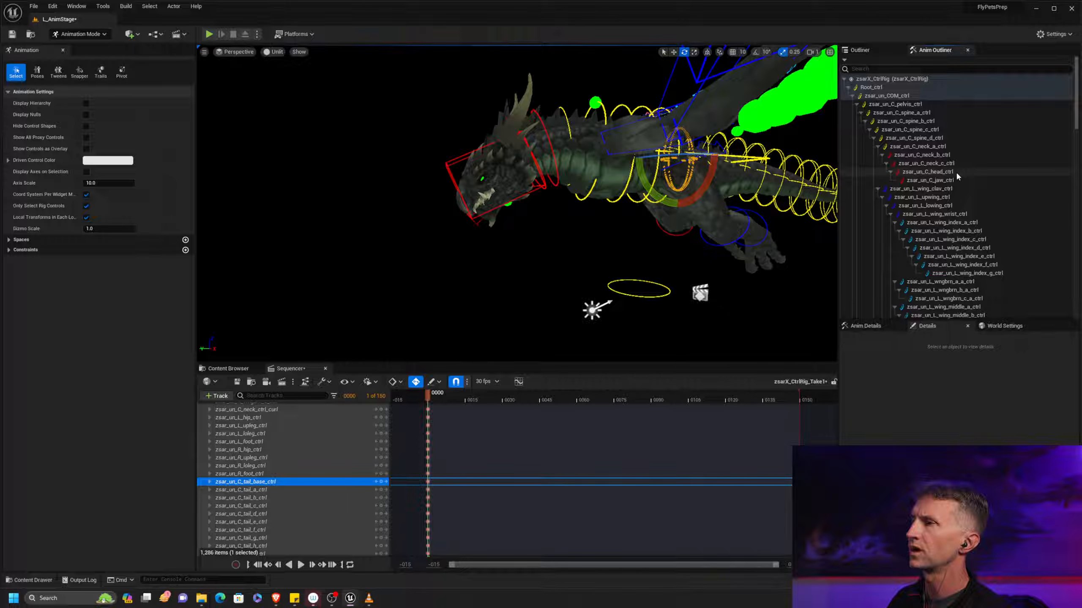
click(926, 164)
shift+click(918, 146)
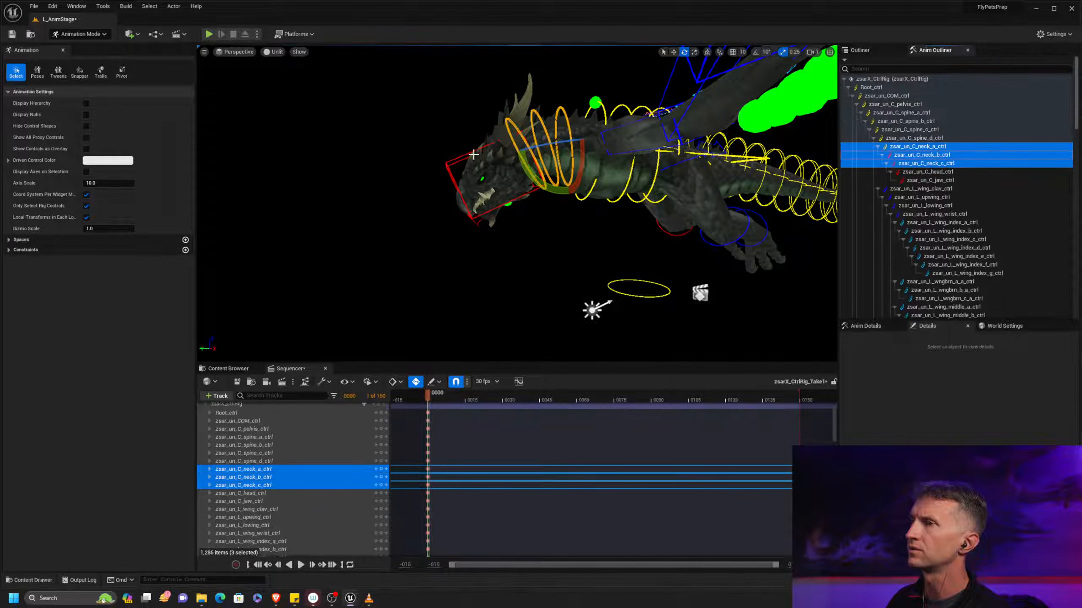
drag(550, 190, 491, 195)
click(507, 198)
middle_drag(490, 196, 409, 197)
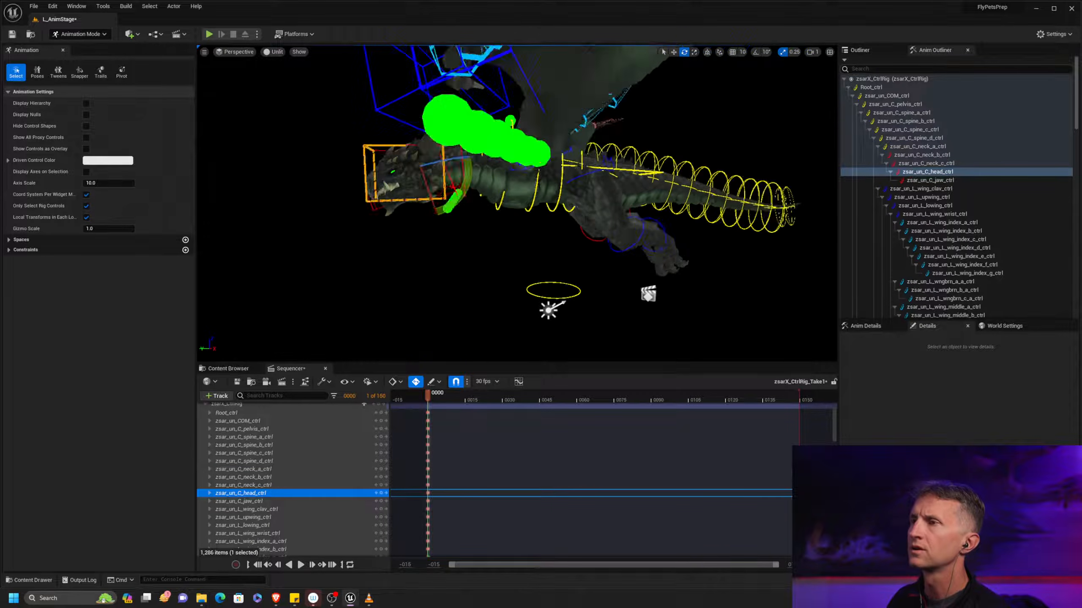
alt+drag(511, 198, 535, 200)
click(511, 179)
drag(441, 140, 428, 165)
alt+drag(518, 166, 590, 162)
click(552, 158)
Select the left wing wrist control and refine its rotation at frame 0
click(689, 129)
drag(709, 185, 709, 158)
mouse_move(682, 213)
alt+mouse_down()
mouse_move(579, 256)
mouse_move(679, 218)
alt+mouse_up()
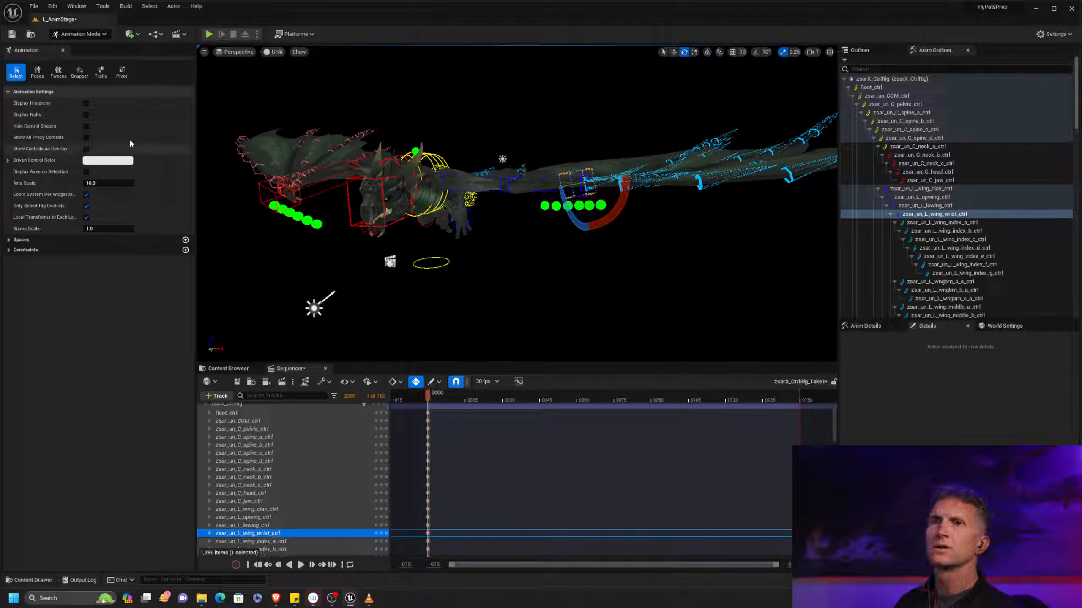
Hide the rig's control shapes to check the bare dragon from the front, and undo the last change
click(86, 126)
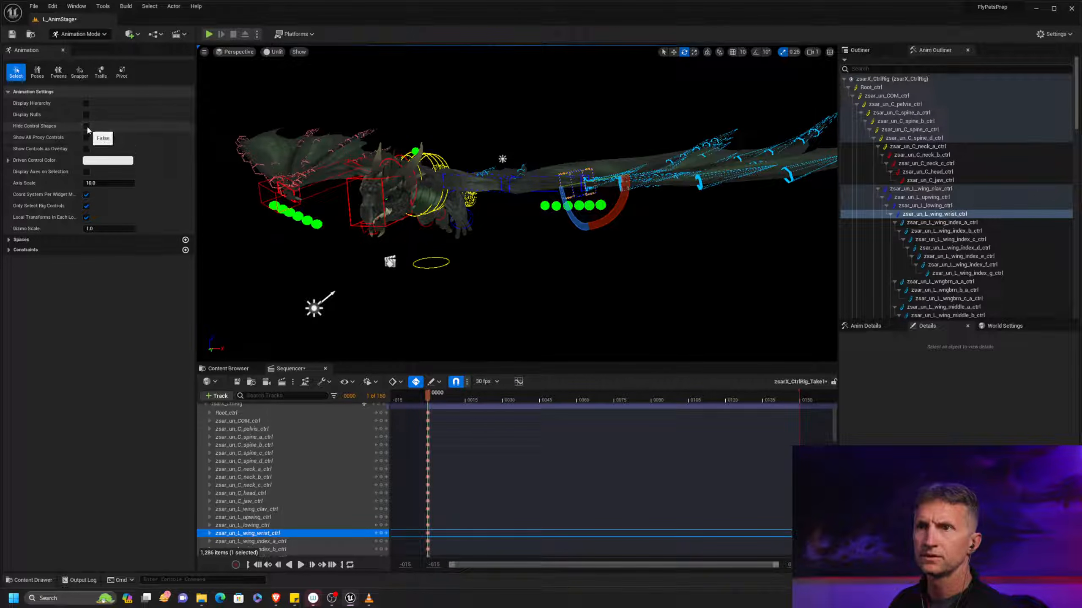
alt+drag(553, 230, 535, 311)
key(ctrl+z)
scroll(573, 301, up, 4)
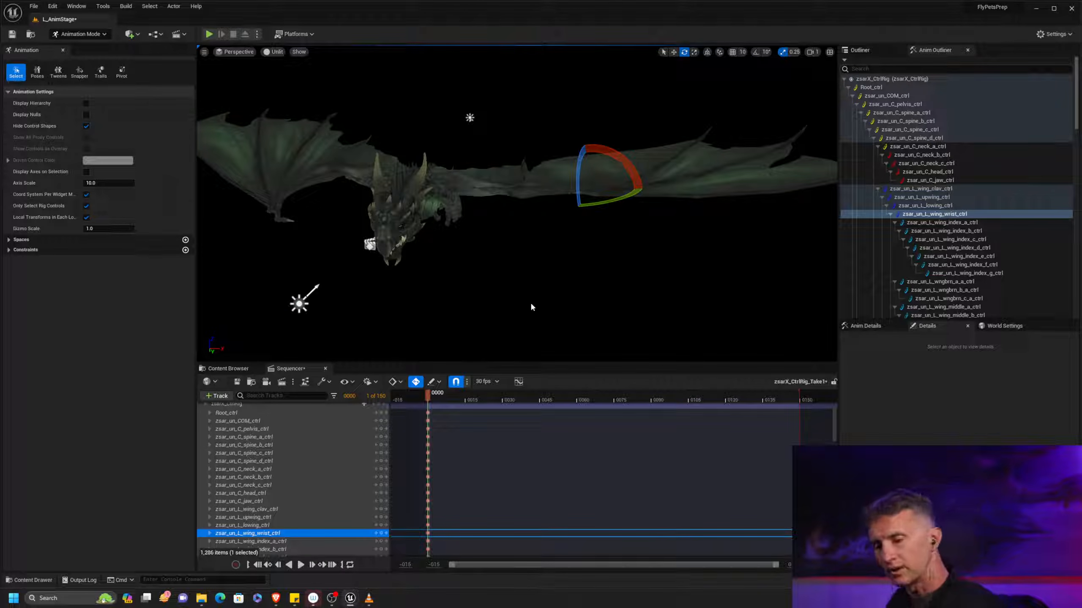
Switch to the browser to examine the wing positions in MoMA's Muybridge Cockatoo Flying plate, and return to Unreal Editor
key(alt+Tab)
click(640, 276)
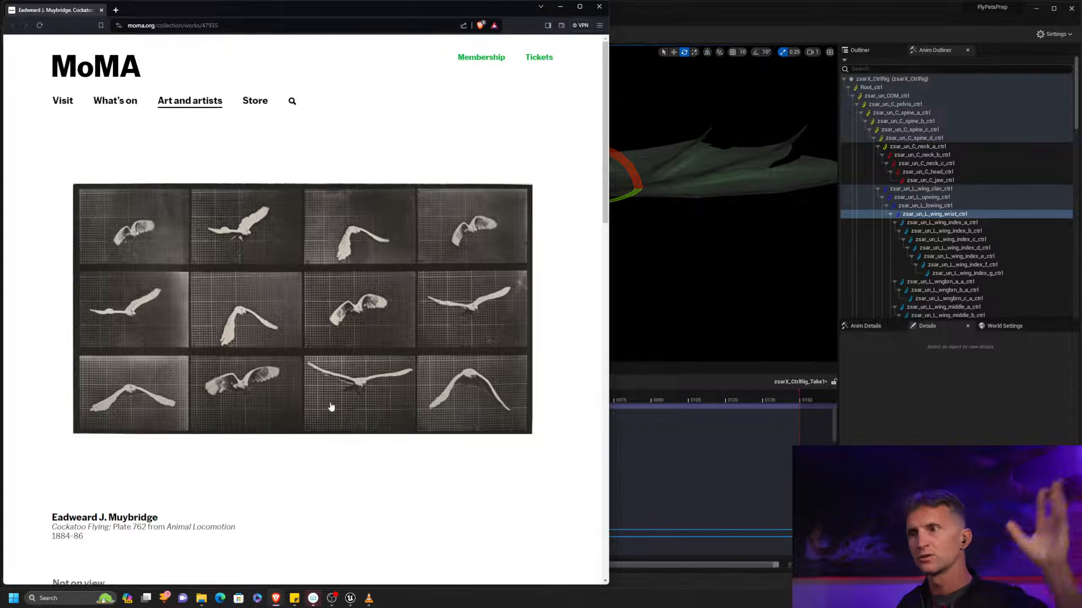
click(728, 198)
alt+drag(659, 232, 619, 254)
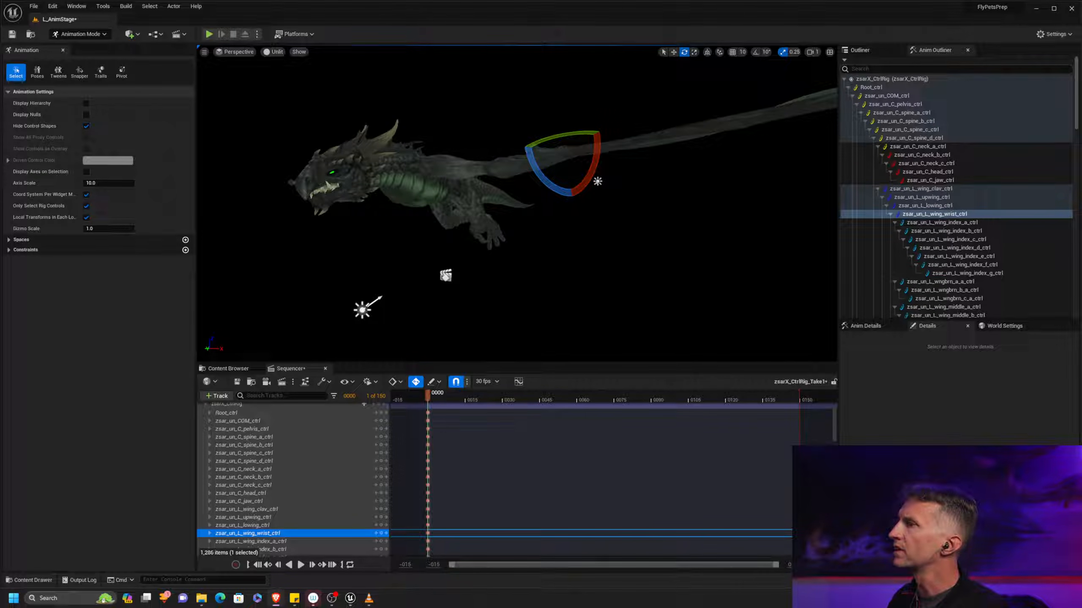
Show the rig's control shapes again and rotate the right upper-wing control at frame 0
alt+drag(533, 246, 439, 248)
scroll(538, 231, down, 3)
click(86, 126)
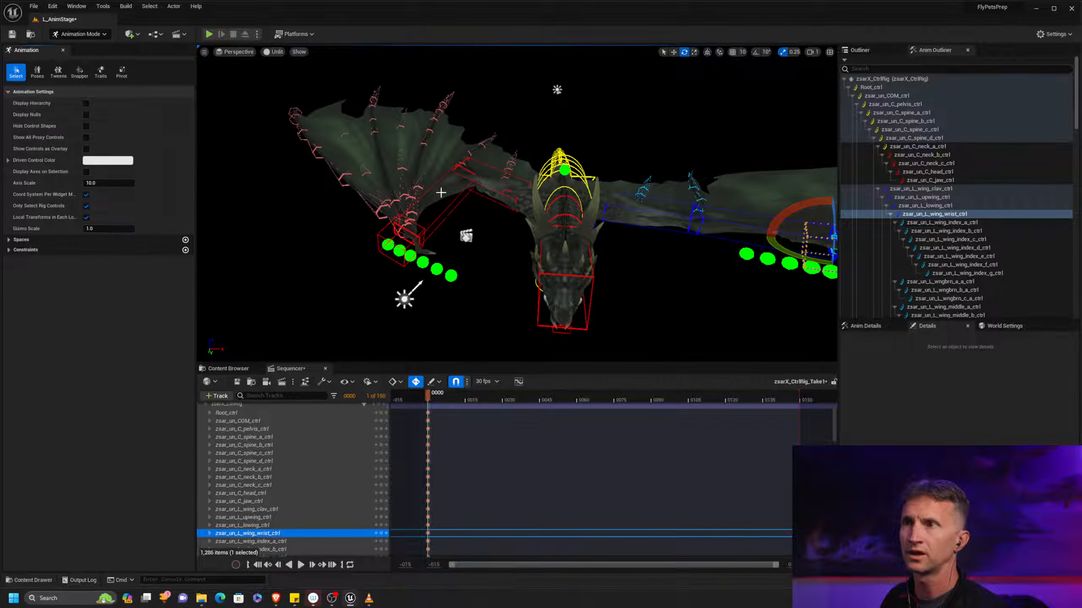
click(496, 201)
drag(526, 233, 580, 218)
Rotate the right R_lowing and R_wing_wrist controls at frame 0 to extend the wing like the left one
alt+drag(468, 266, 470, 267)
click(473, 267)
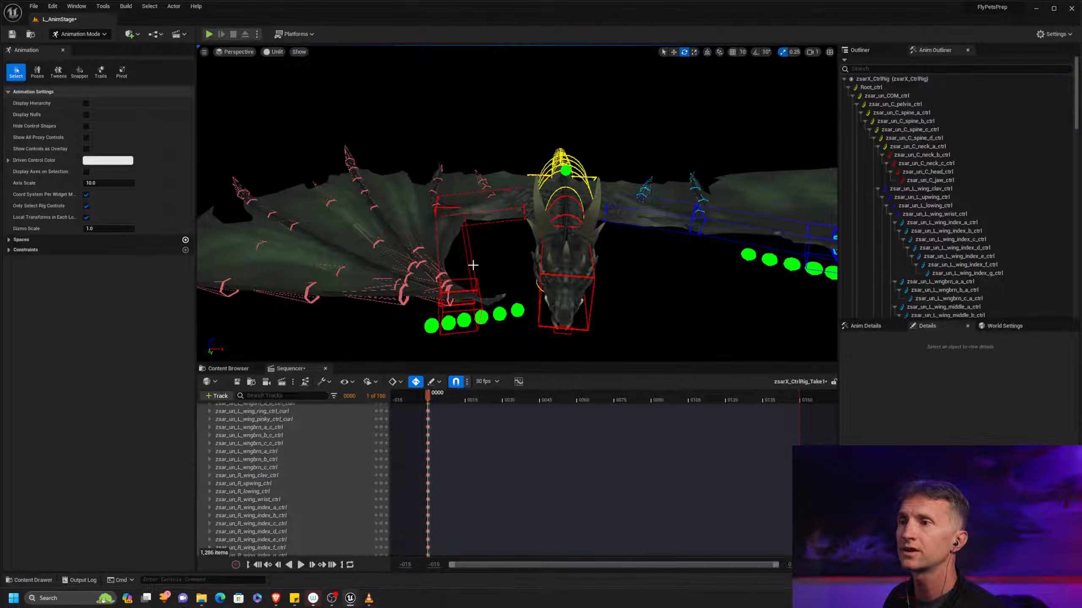
click(473, 266)
drag(445, 240, 241, 177)
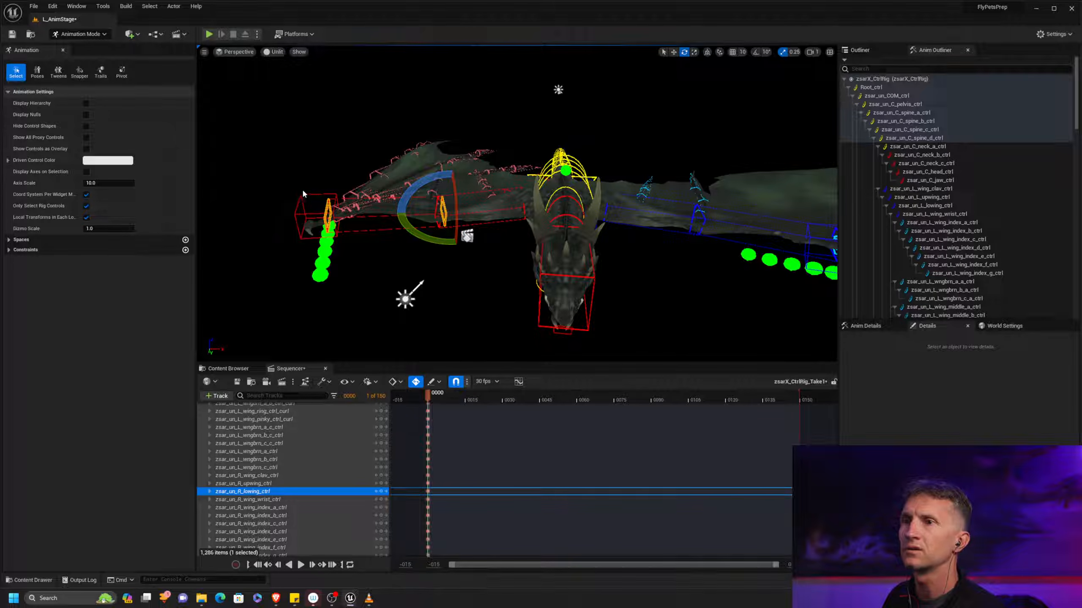
click(332, 207)
drag(361, 232, 337, 192)
Collapse the zsarX_CtrlRig track's control list and move the playhead to frame 15
alt+drag(552, 220, 462, 158)
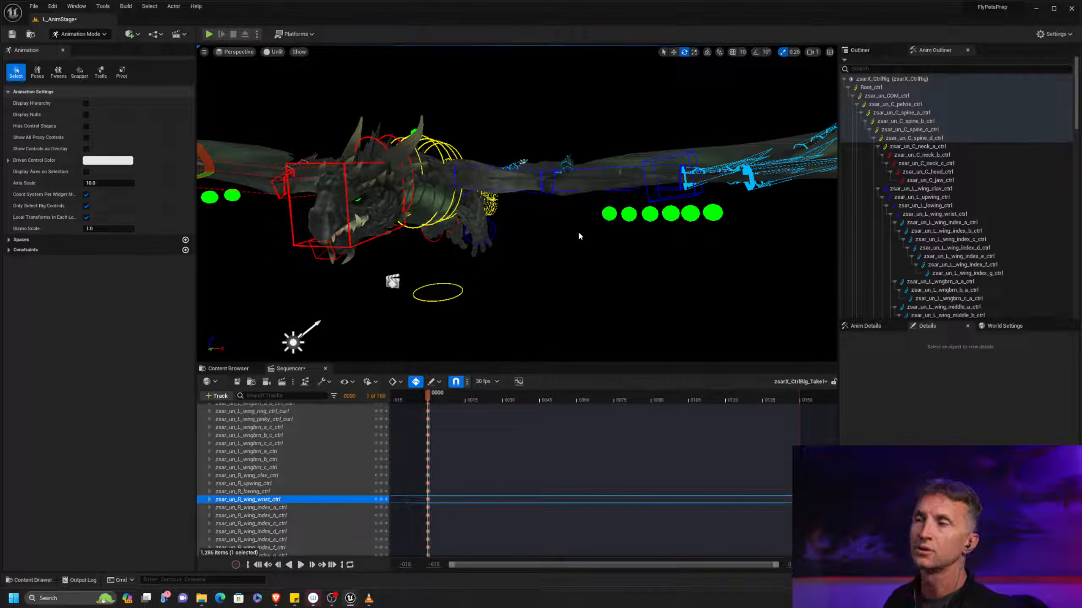
alt+drag(566, 257, 507, 264)
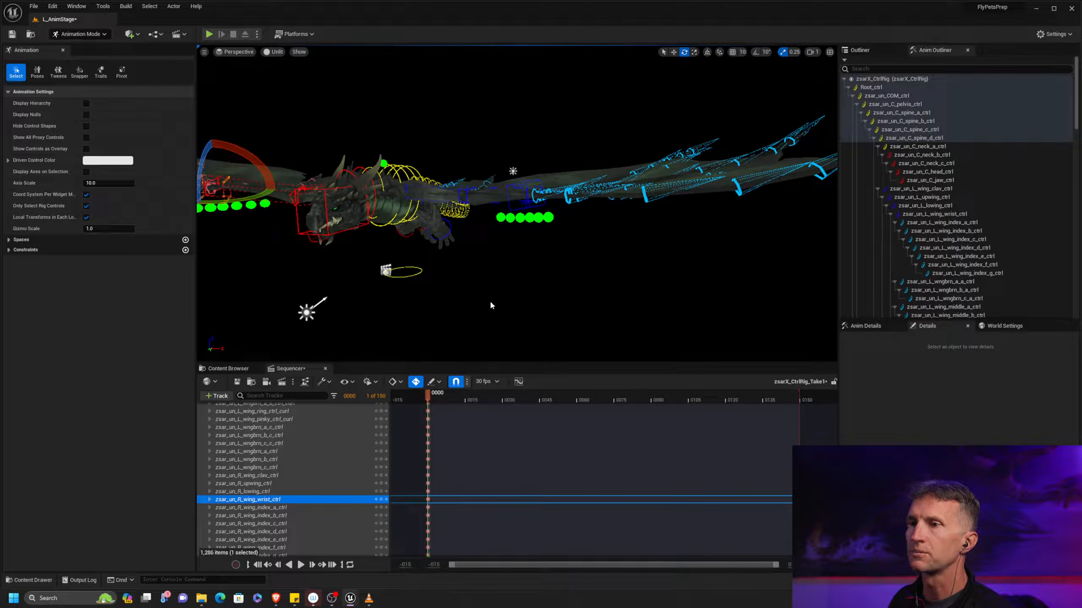
scroll(338, 515, up, 20)
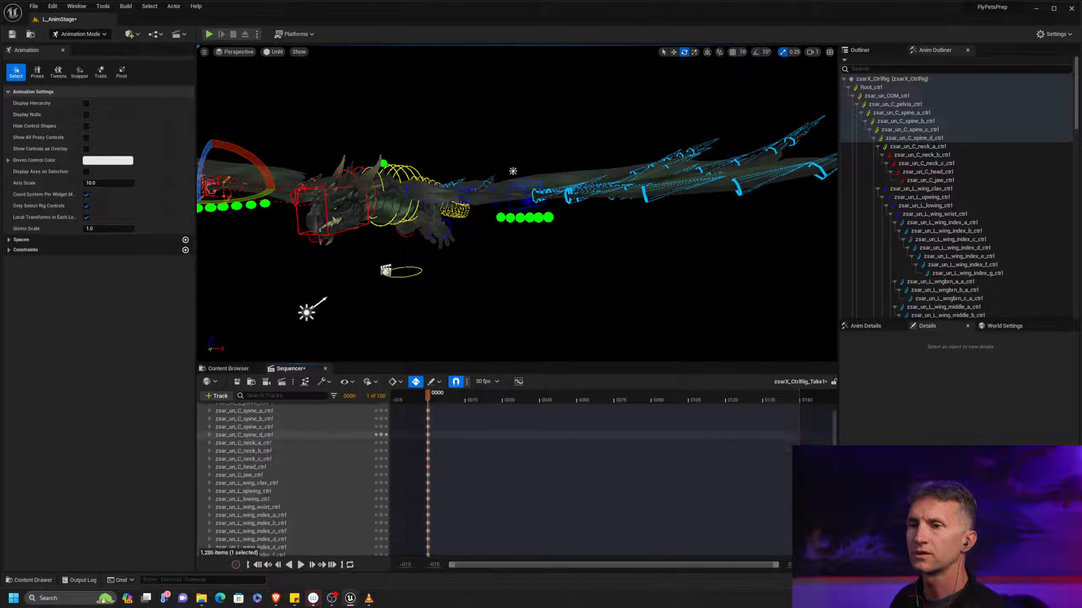
click(205, 438)
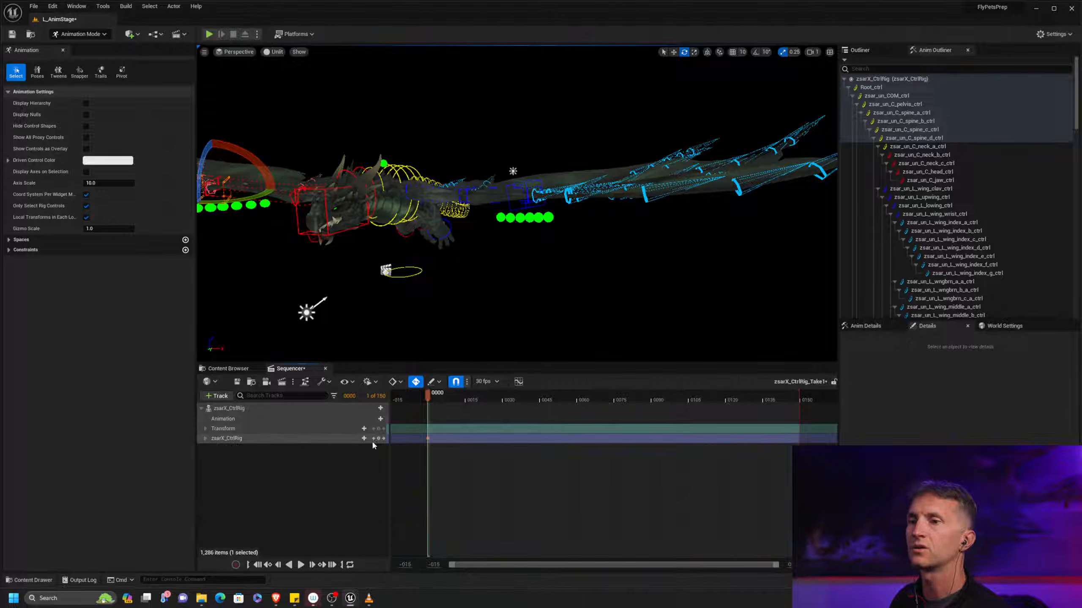
drag(430, 400, 467, 398)
Select the L_wing_clav control and rotate it at frame 15 to swing the left wing downward
middle_drag(517, 314, 535, 239)
alt+drag(473, 239, 506, 204)
alt+right_drag(506, 203, 542, 237)
alt+drag(541, 236, 547, 214)
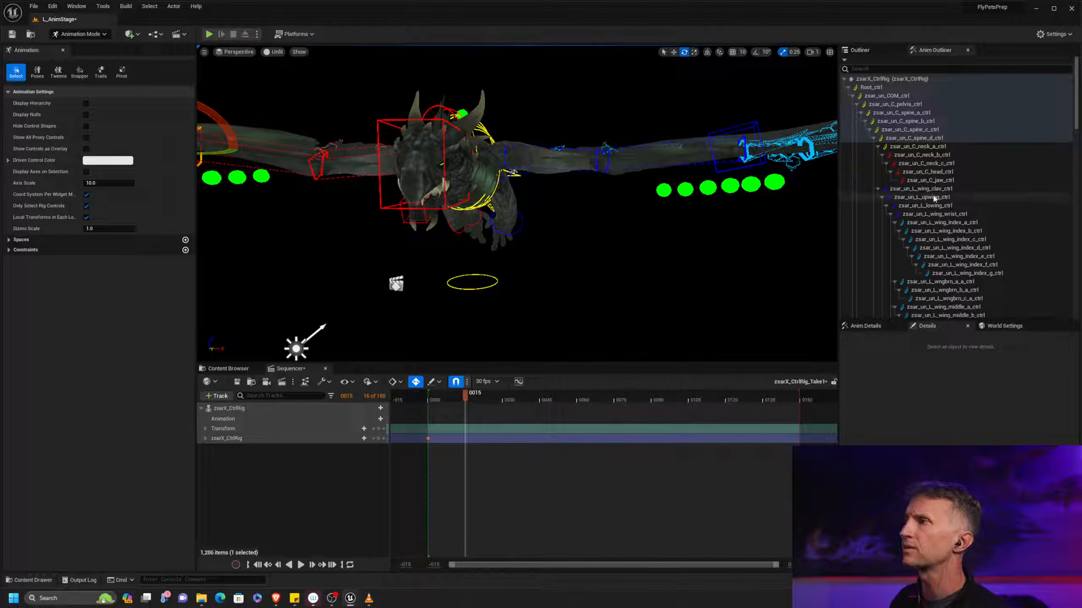
click(911, 188)
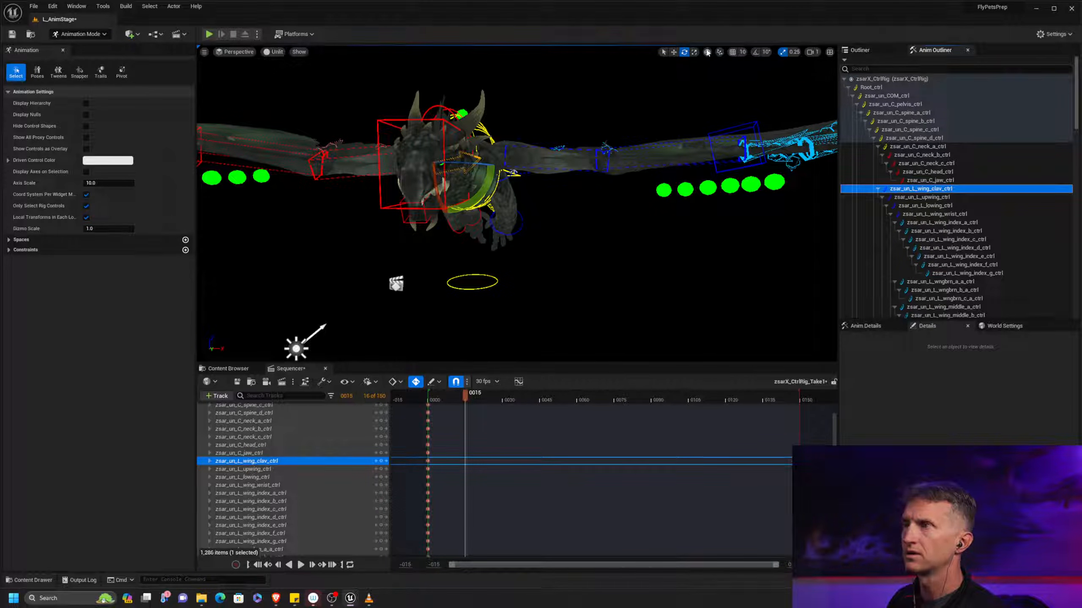
drag(487, 183, 551, 205)
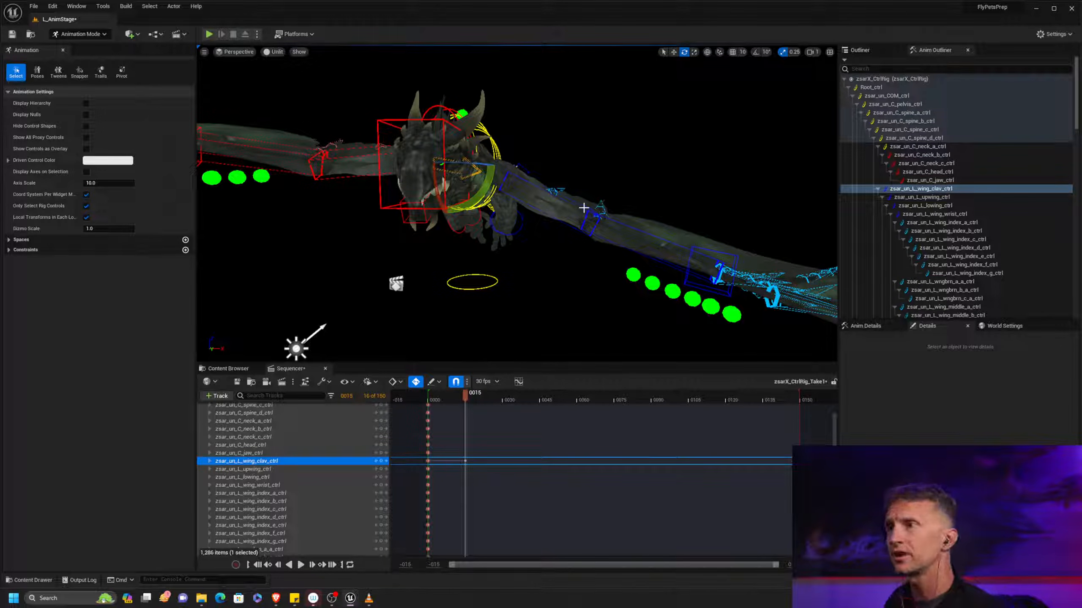
Select the L_upwing control and rotate it at frame 15 to drop the left wing steeply
click(604, 209)
drag(529, 200, 539, 215)
alt+drag(539, 215, 554, 192)
alt+right_drag(553, 192, 511, 200)
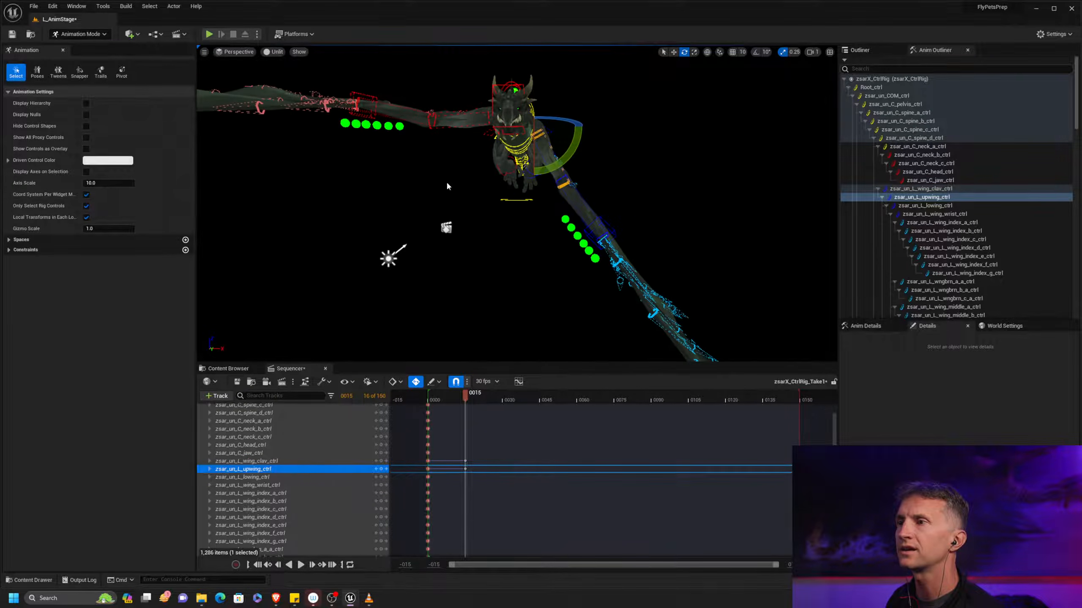
Rotate the left wing's pinky_a control and the neighbouring finger's base control at frame 15 to spread the membrane
alt+drag(718, 234, 518, 190)
click(493, 192)
alt+drag(479, 157, 473, 161)
click(480, 159)
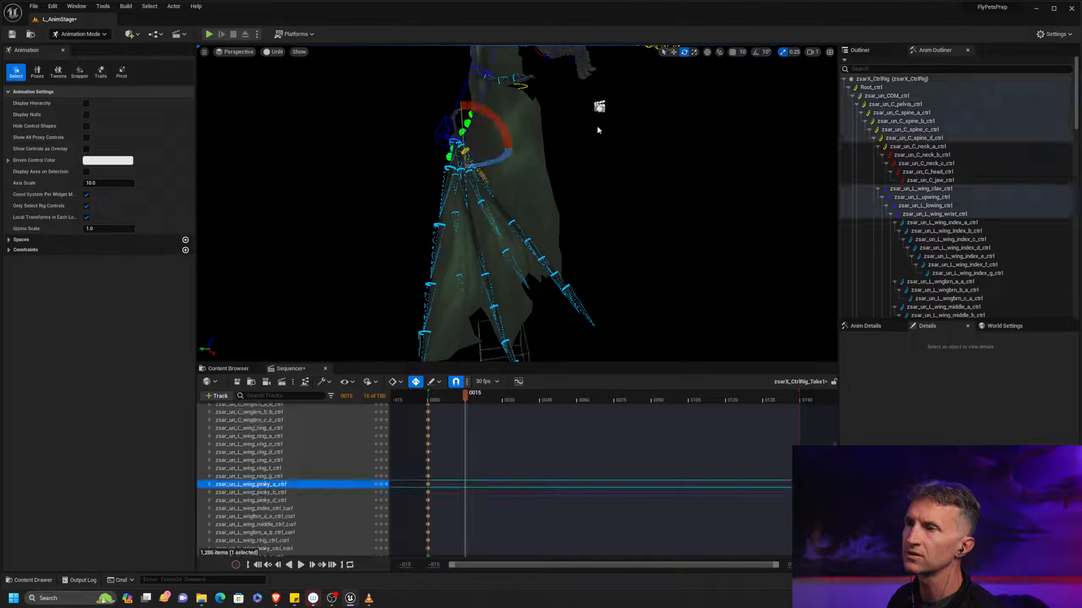
drag(445, 182, 429, 184)
key(q)
click(471, 161)
key(e)
drag(492, 186, 518, 184)
Adjust the left wing's remaining finger base controls, including wngbrn_a_a, at frame 15 to even out the fan
key(q)
click(474, 172)
key(e)
key(q)
click(467, 191)
key(e)
key(q)
click(488, 194)
key(e)
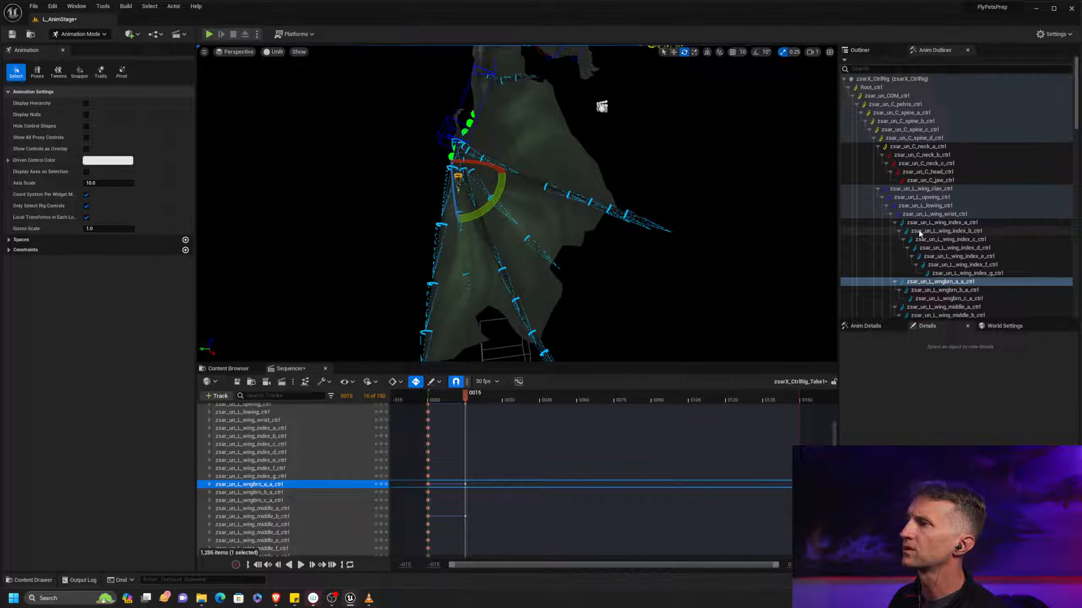
Select the L_wing_index_a control in the hierarchy and rotate it at frame 15
click(965, 222)
drag(477, 178, 459, 185)
middle_drag(587, 213, 642, 170)
alt+drag(597, 201, 765, 226)
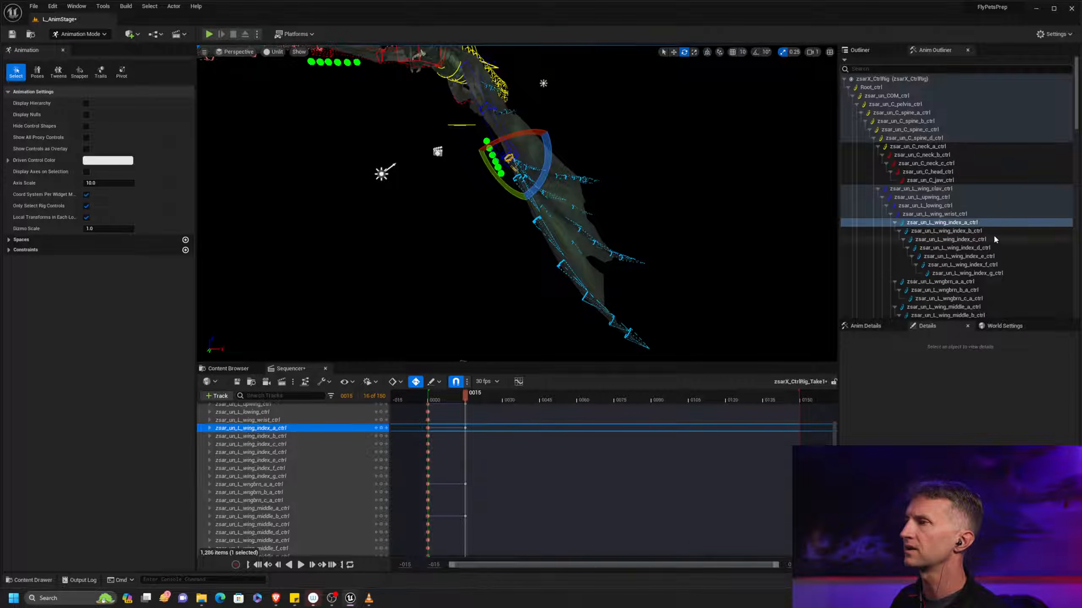
Select all left wing finger controls from index_a to pinky_c and rotate them together at frame 15 to curve the wing tip
scroll(1048, 201, down, 10)
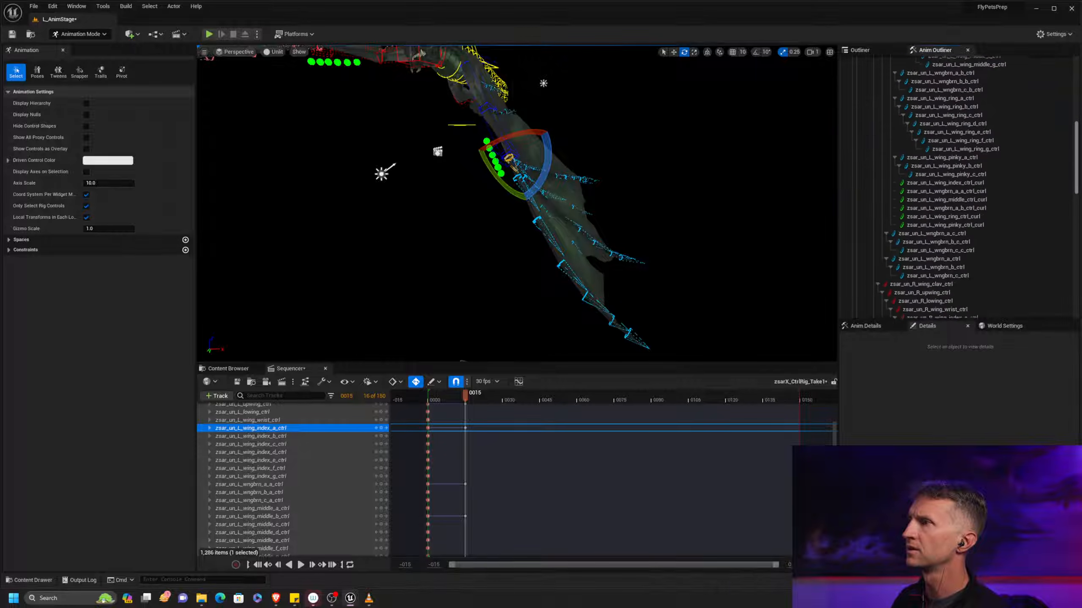
scroll(993, 183, up, 2)
shift+click(994, 209)
alt+drag(628, 183, 727, 226)
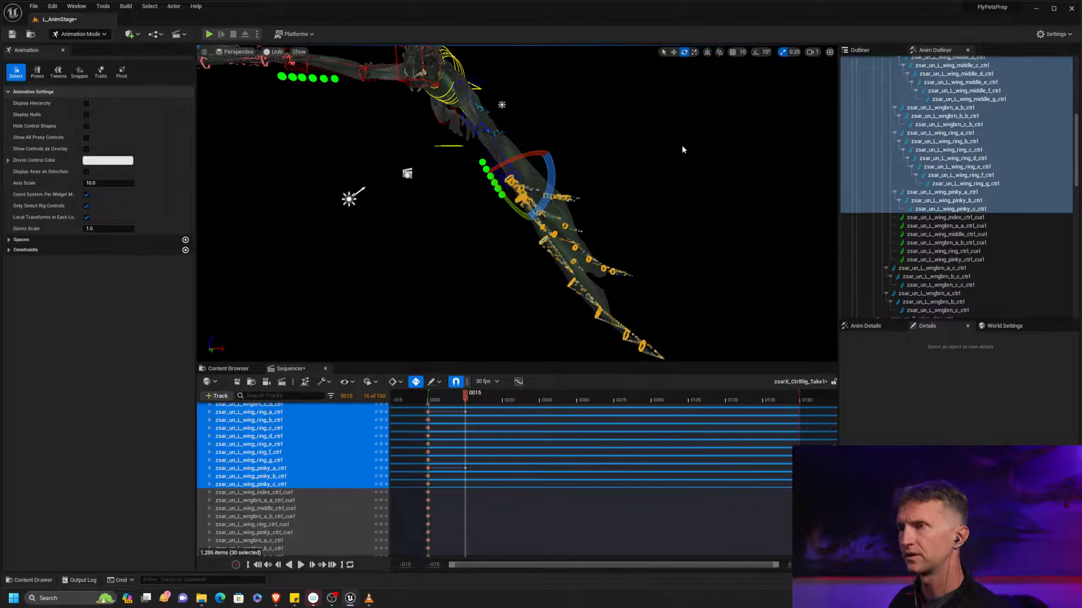
drag(556, 176, 518, 219)
key(ctrl+z)
alt+drag(639, 223, 608, 226)
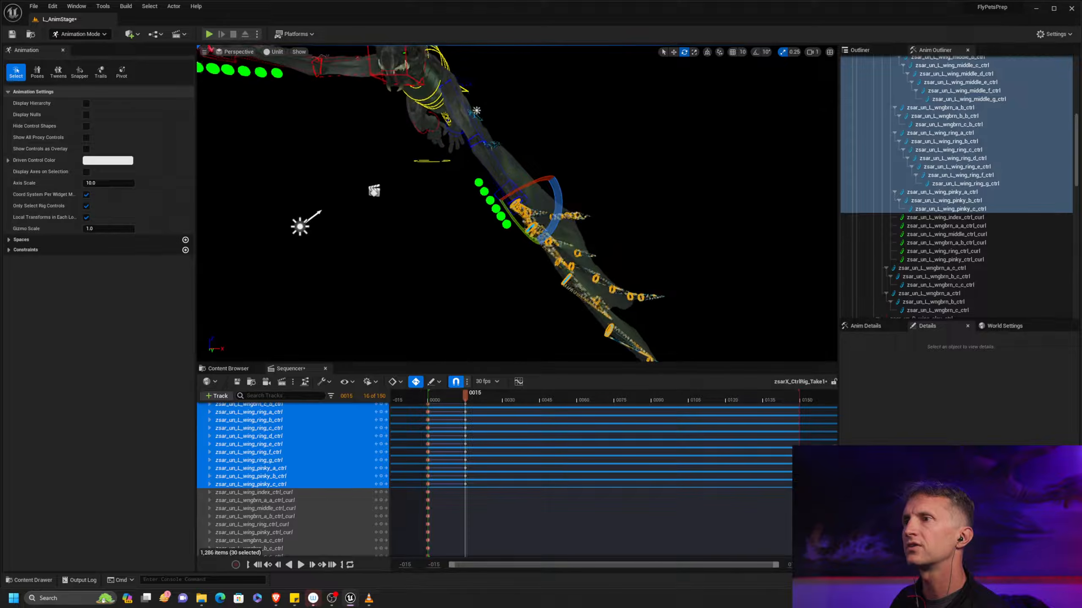
alt+middle_drag(608, 225, 618, 212)
alt+drag(619, 212, 640, 223)
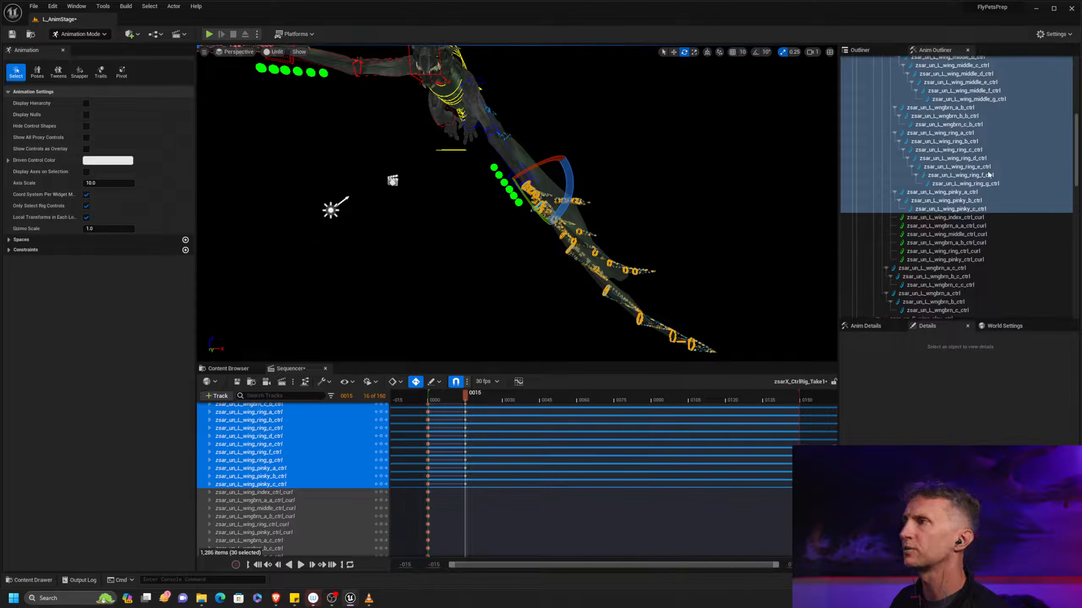
click(791, 202)
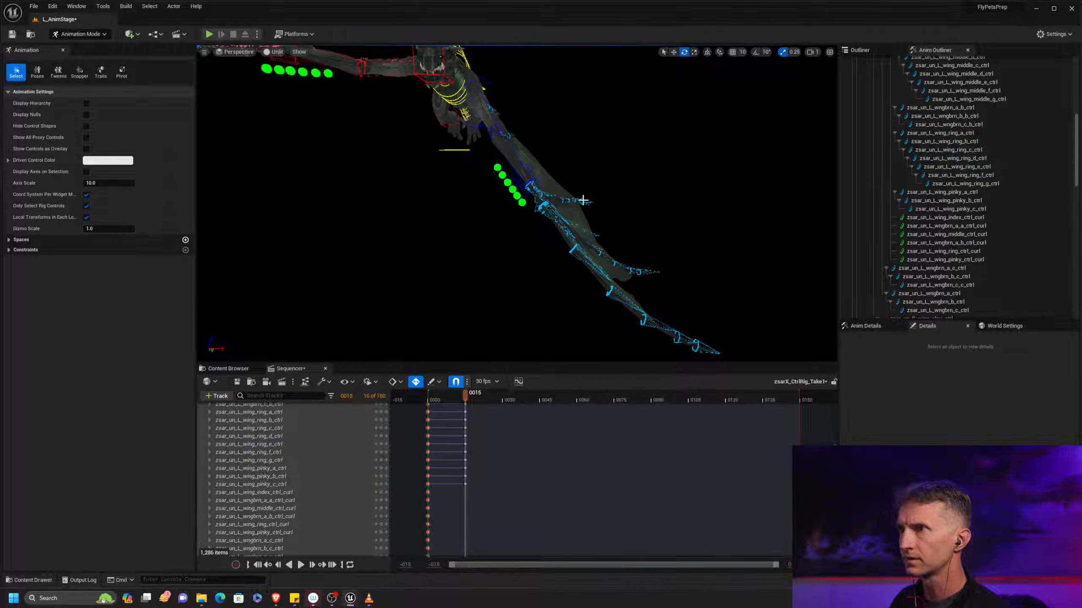
Select the left wngbrn_a_b, wngbrn_b_b and wngbrn_c_b controls and rotate them together at frame 15
click(585, 200)
drag(560, 218, 639, 252)
click(604, 237)
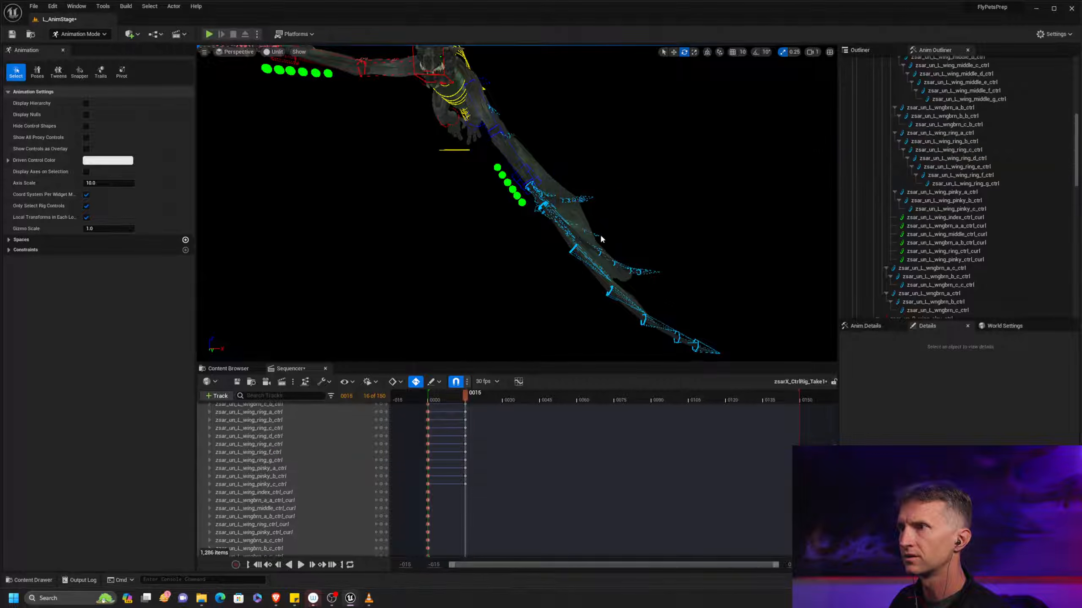
click(975, 107)
shift+click(977, 123)
drag(537, 215, 700, 214)
mouse_move(580, 179)
mouse_down()
mouse_move(563, 171)
mouse_move(573, 171)
mouse_up()
middle_drag(665, 220, 653, 244)
scroll(665, 220, up, 1)
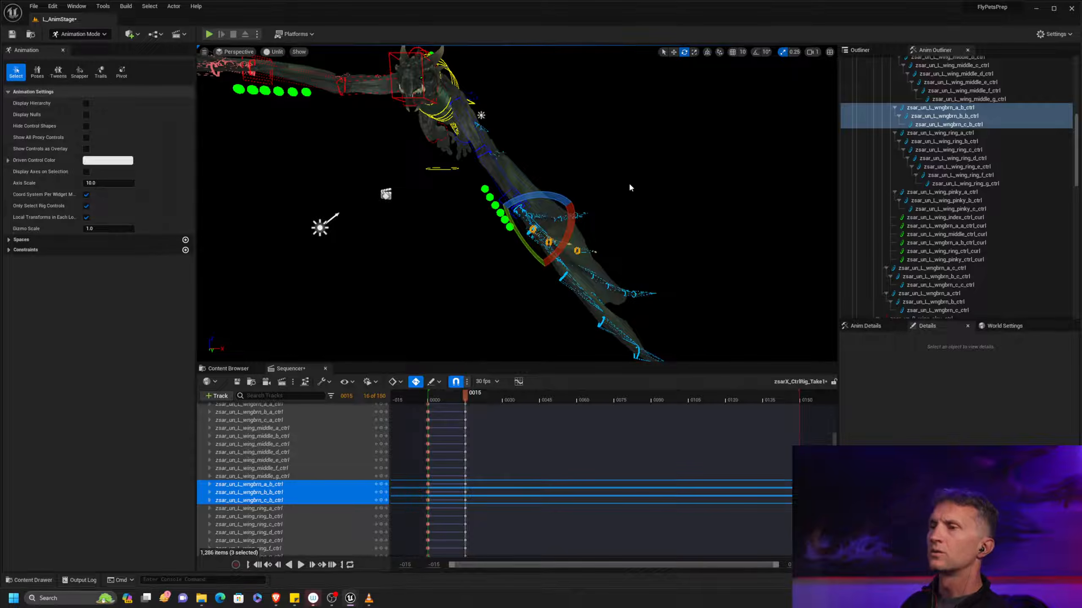
scroll(630, 184, down, 3)
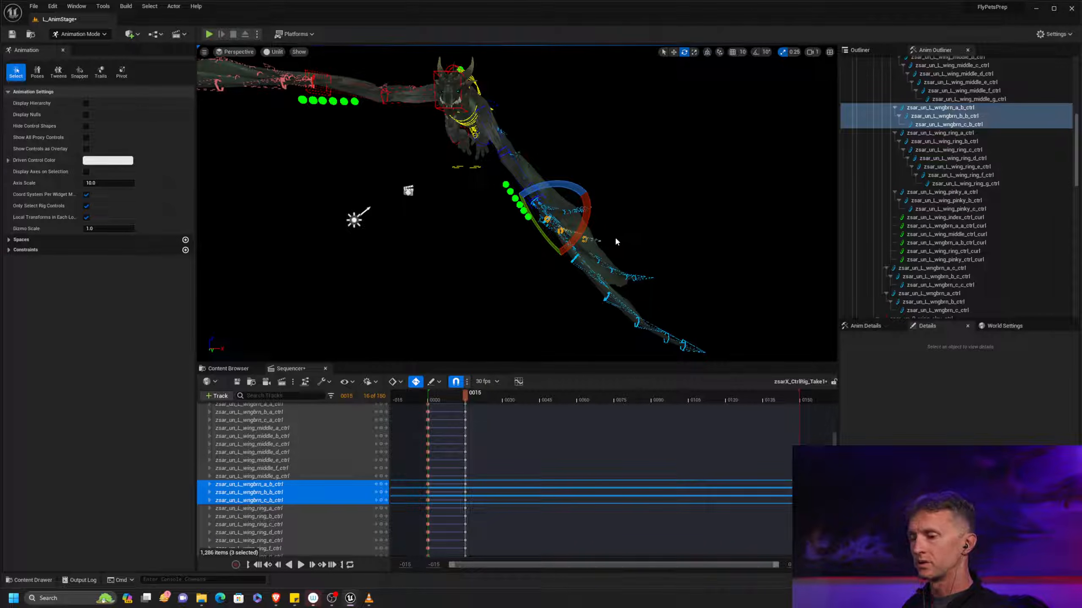
Flip back and forth between the frame 0 and frame 15 keys to compare the left wing's poses
key(comma)
key(period)
key(comma)
key(period)
middle_drag(680, 190, 668, 217)
scroll(635, 196, down, 4)
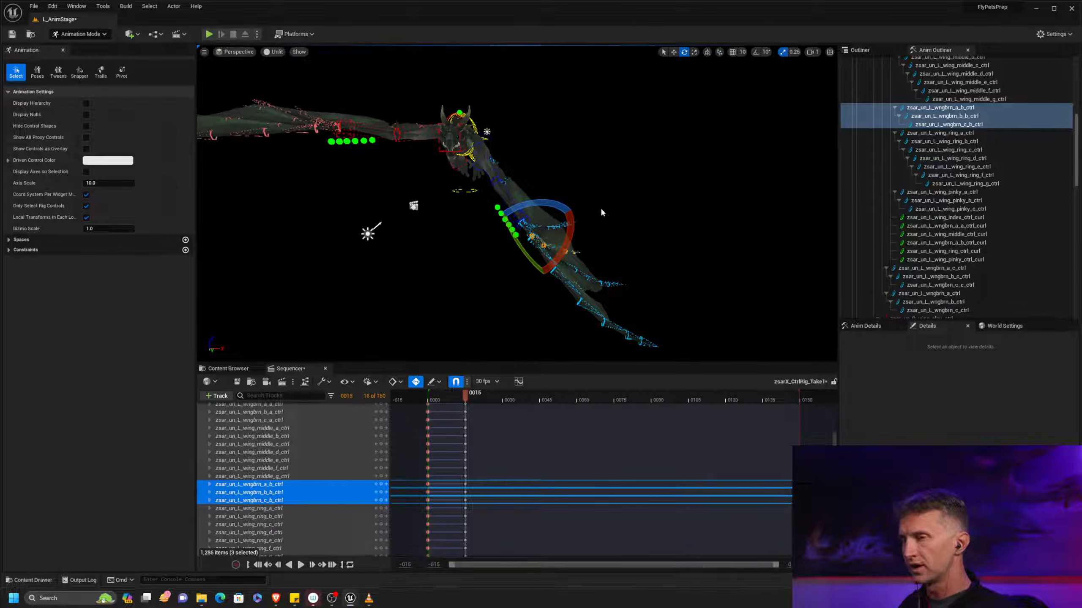
key(comma)
key(period)
key(comma)
key(period)
key(comma)
key(period)
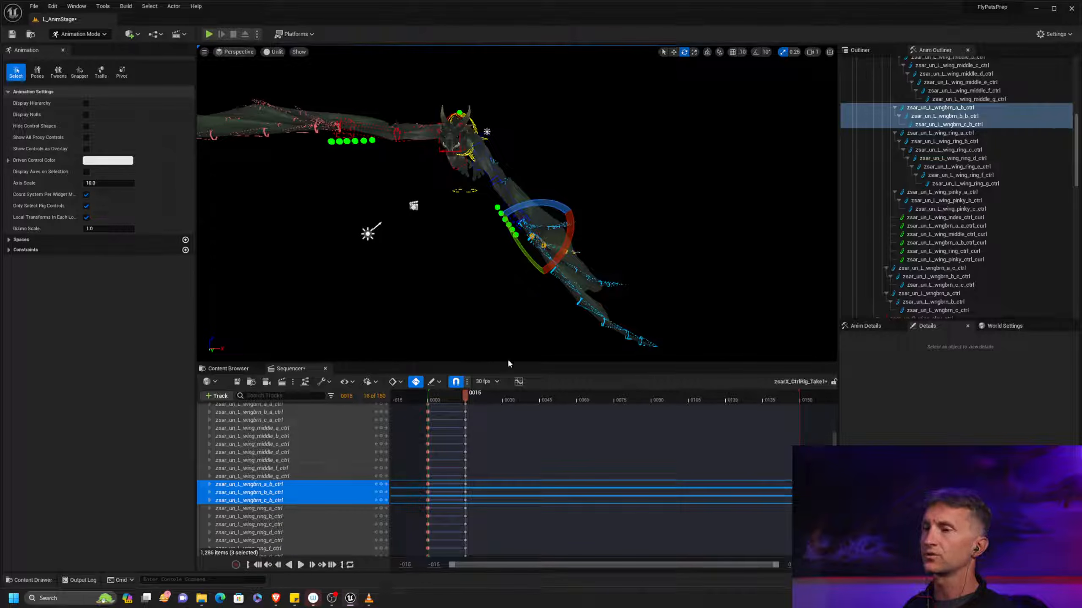
Move the playhead to frame 27 and rotate the L_upwing control to bring the left wing further down
drag(465, 399, 495, 399)
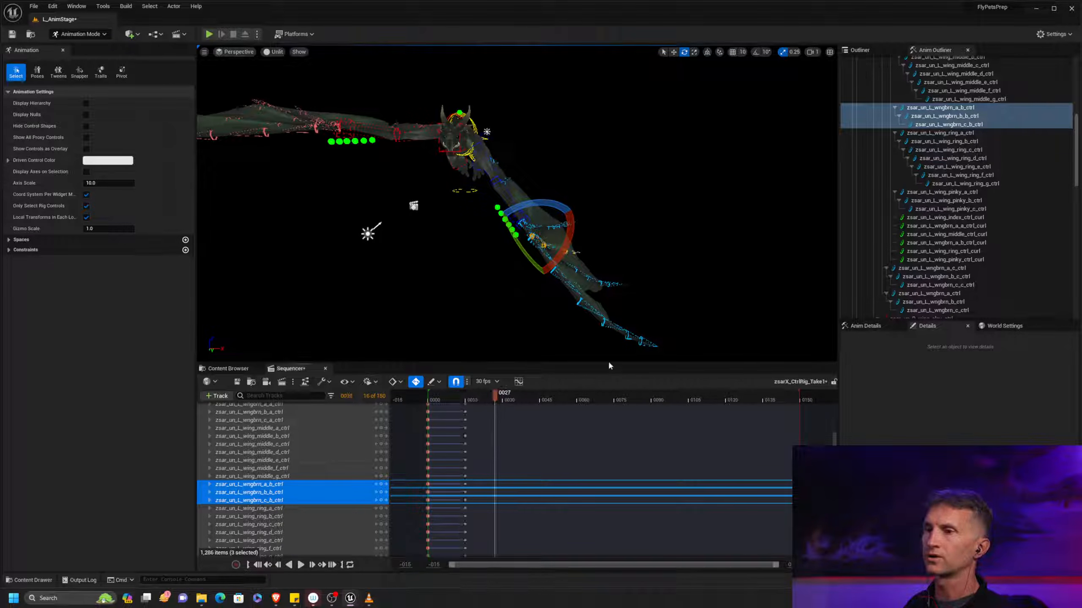
right_drag(496, 171, 490, 169)
click(510, 182)
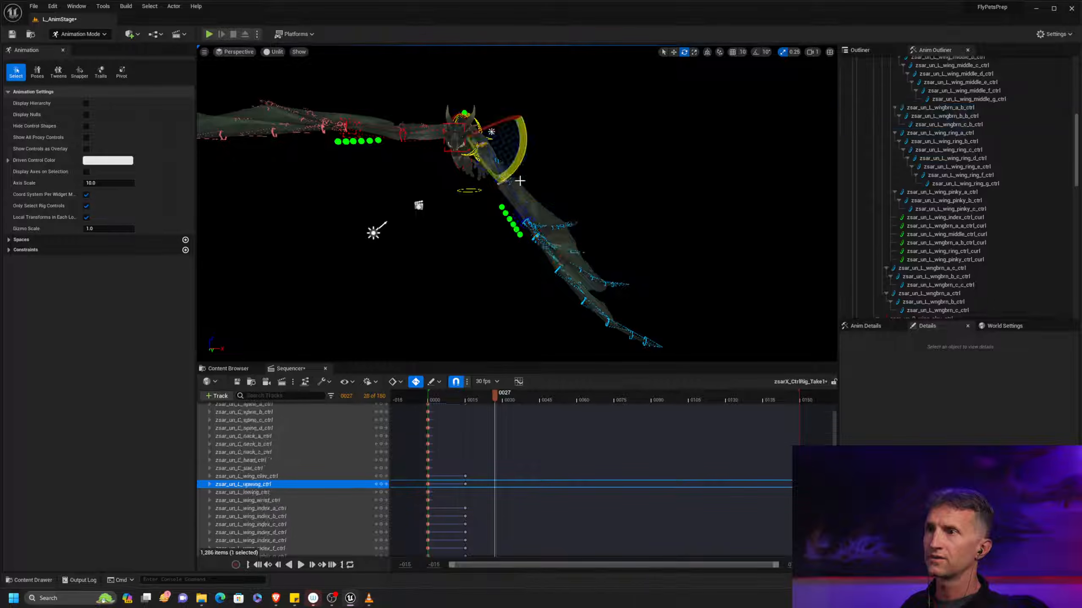
drag(523, 156, 513, 239)
Rotate the L_lowing and L_wing_wrist controls at frame 27 so the left wing hangs nearly vertical
key(q)
click(501, 218)
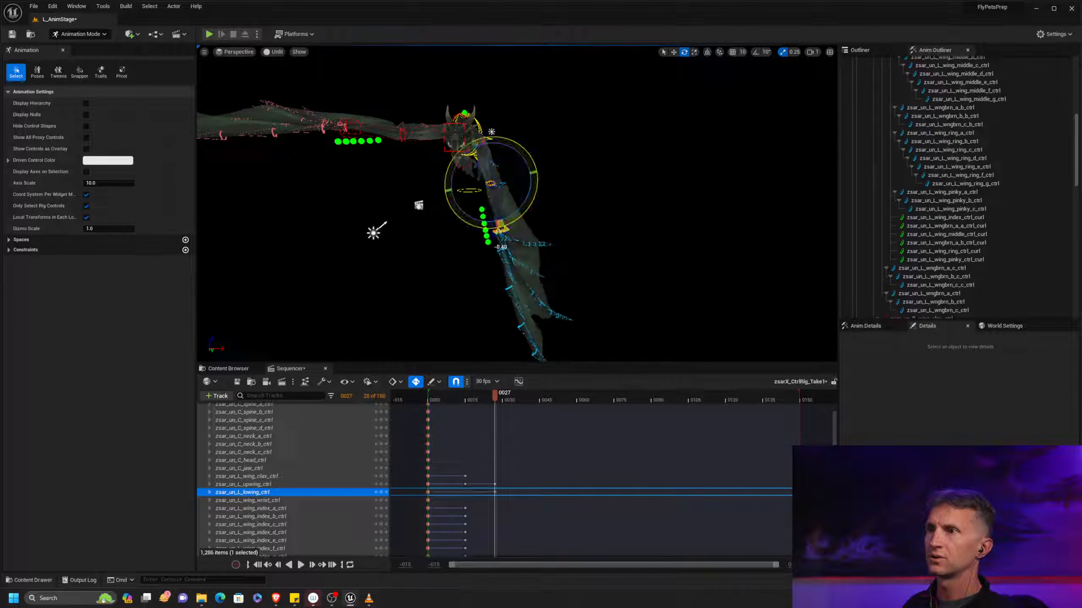
key(q)
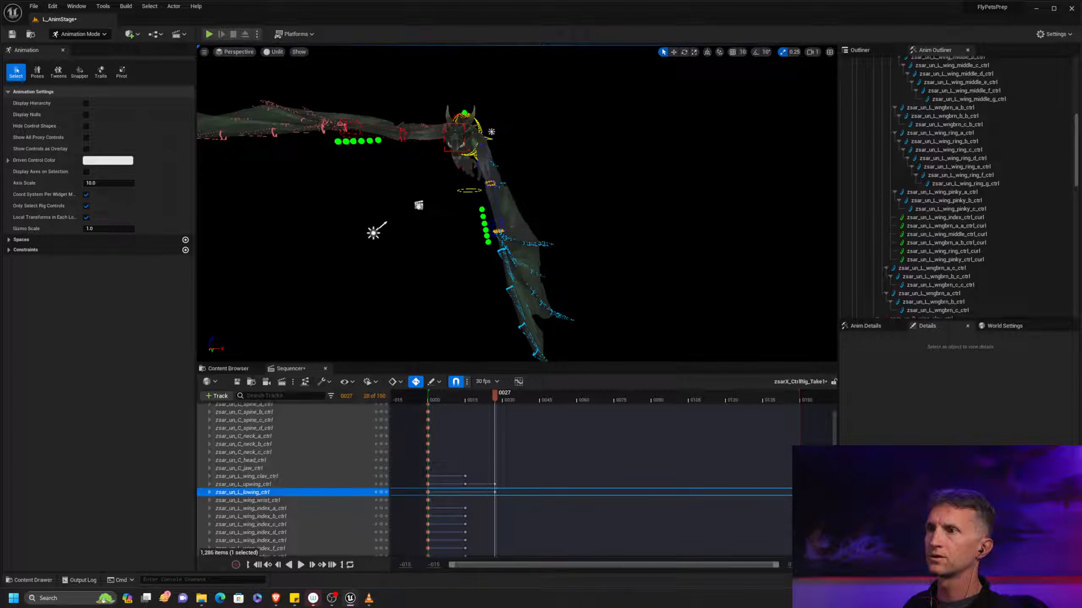
click(504, 229)
key(e)
drag(538, 238, 513, 232)
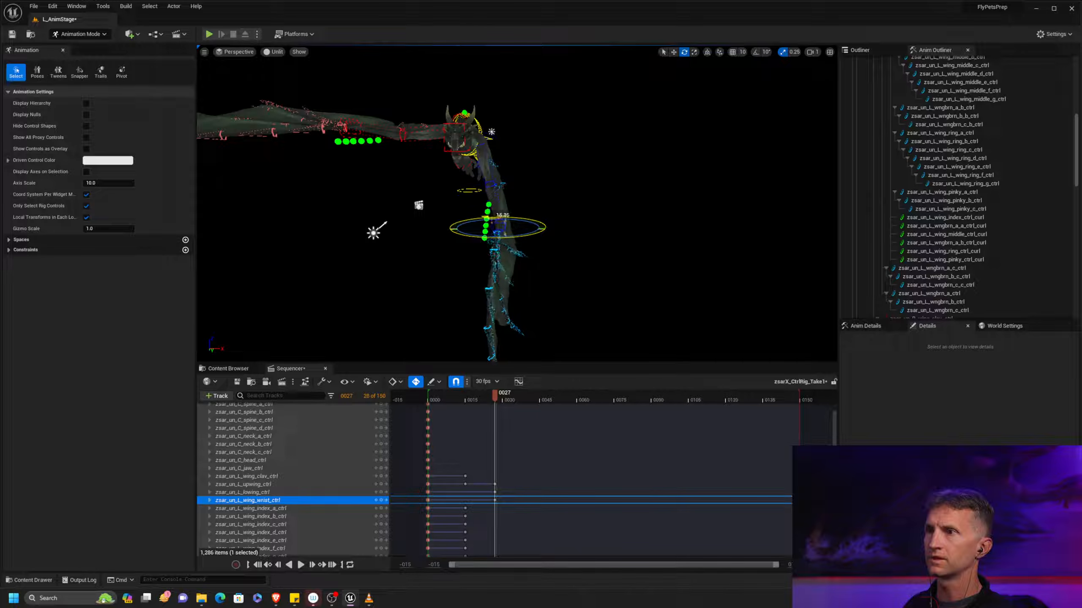
alt+middle_drag(566, 242, 616, 185)
mouse_move(616, 184)
alt+mouse_down()
mouse_move(652, 185)
mouse_move(637, 185)
alt+mouse_up()
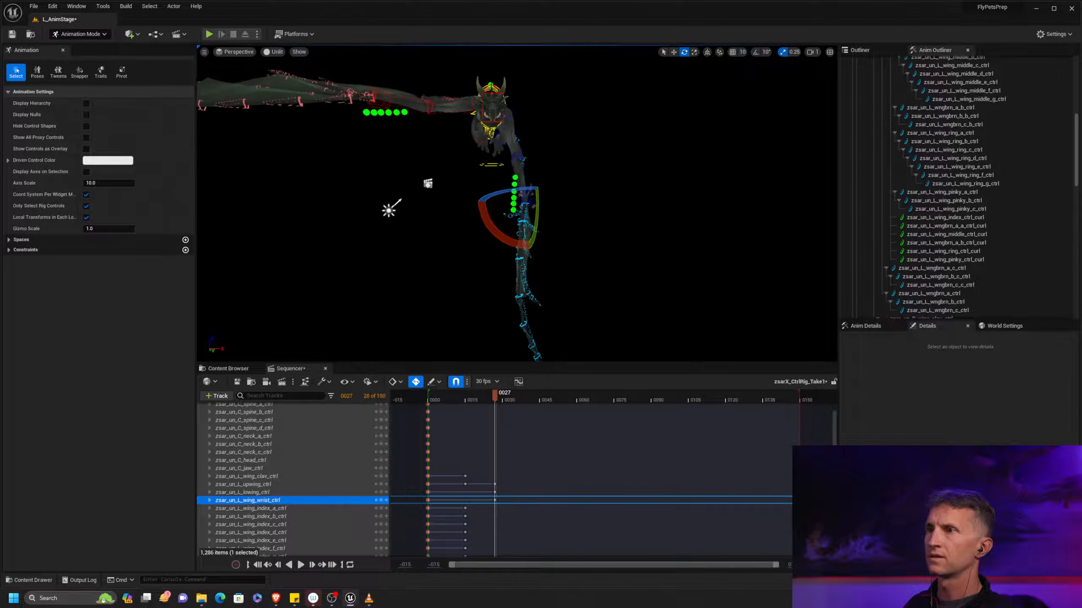
middle_drag(610, 249, 581, 236)
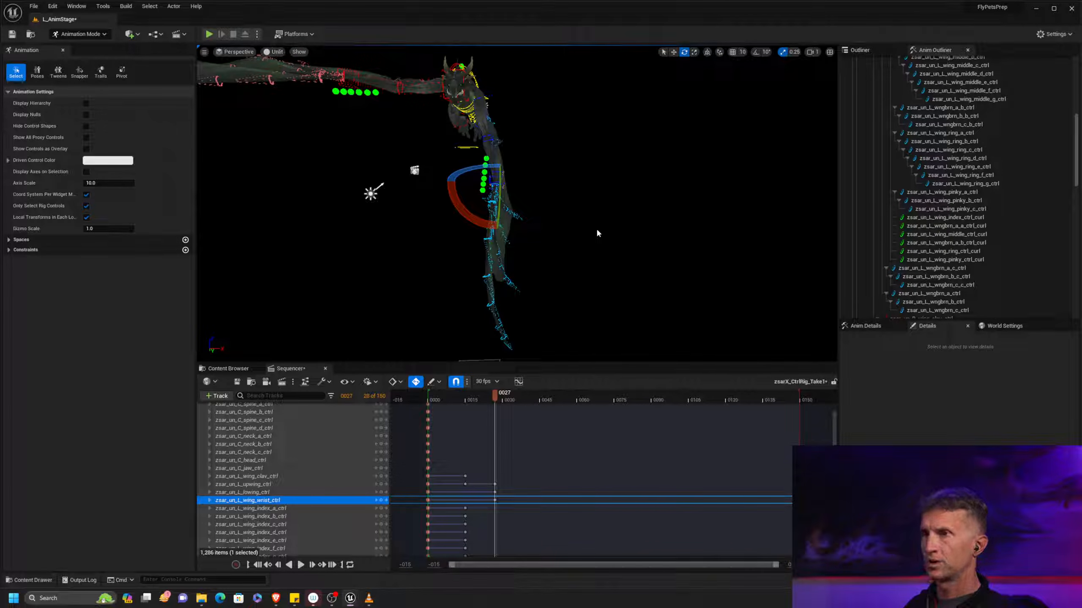
Add a key for the whole zsarX_CtrlRig track at frame 27
key(Up)
scroll(341, 443, up, 4)
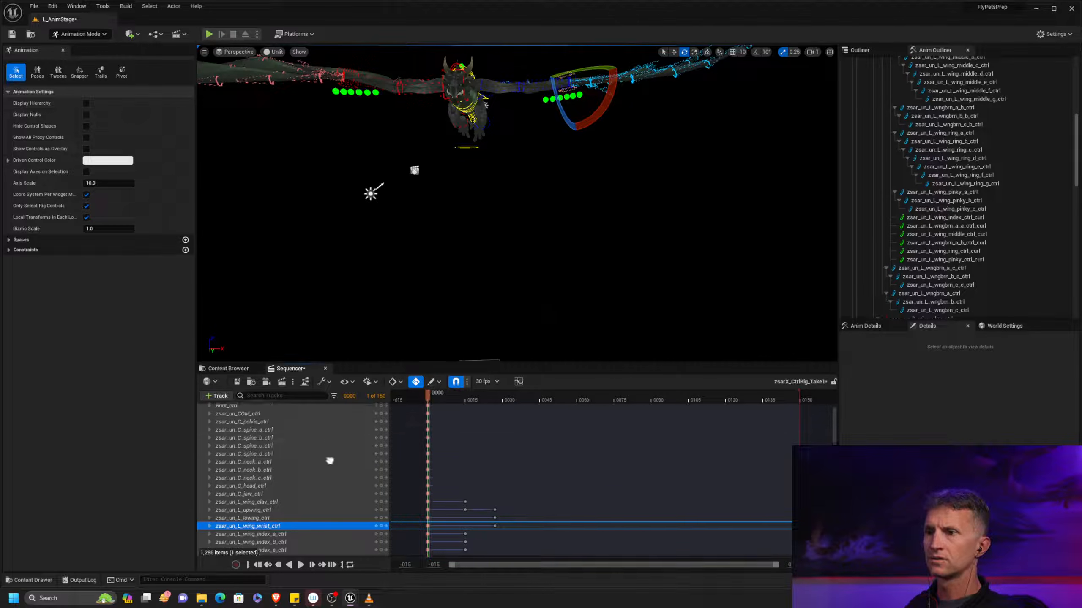
click(382, 439)
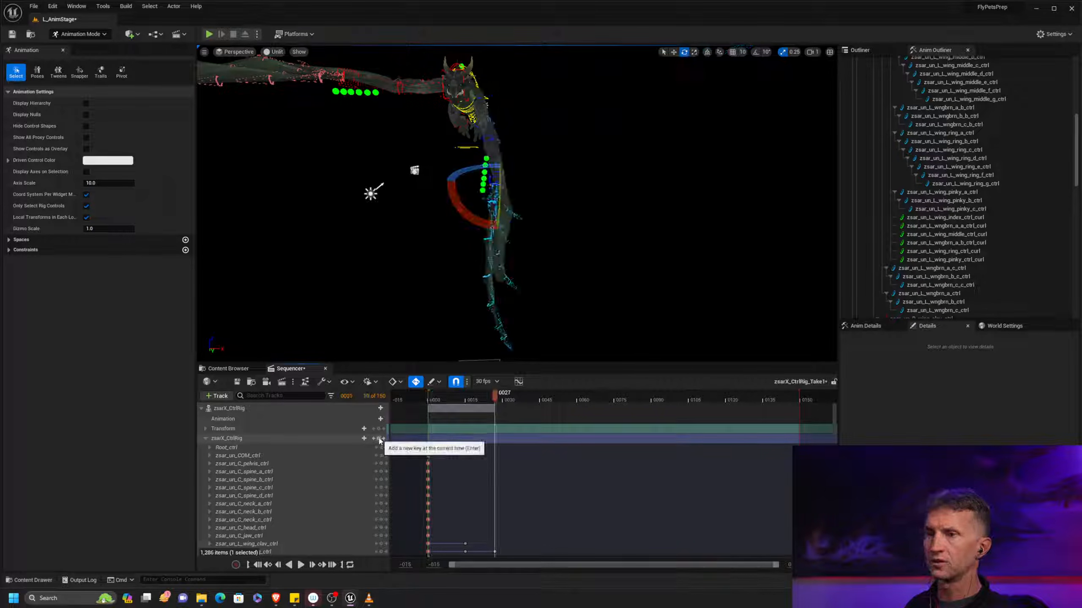
click(378, 439)
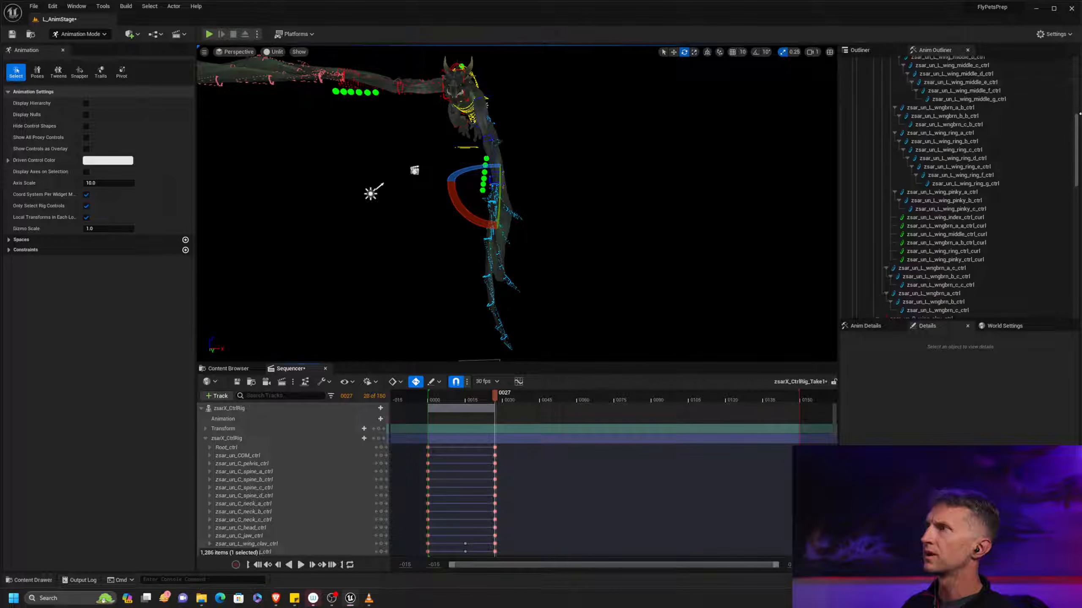
Select the L_upwing control, add a key for the whole zsarX_CtrlRig track at frame 15, and flip through the keyed frames
scroll(1076, 112, up, 5)
click(983, 129)
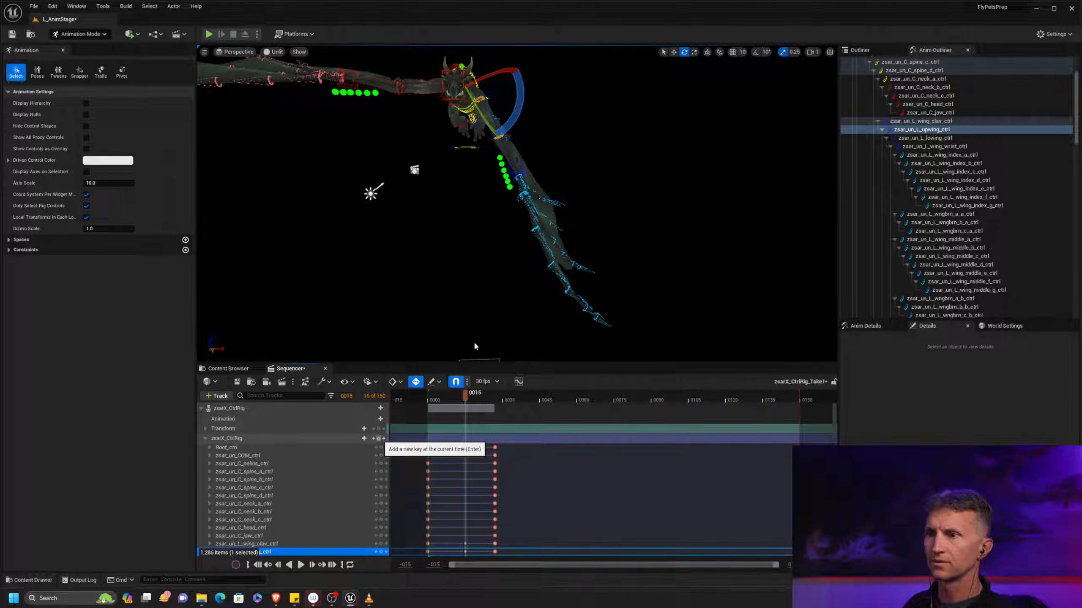
alt+drag(483, 296, 591, 257)
key(.)
key(.)
key(.)
key(.)
key(.)
key(.)
key(.)
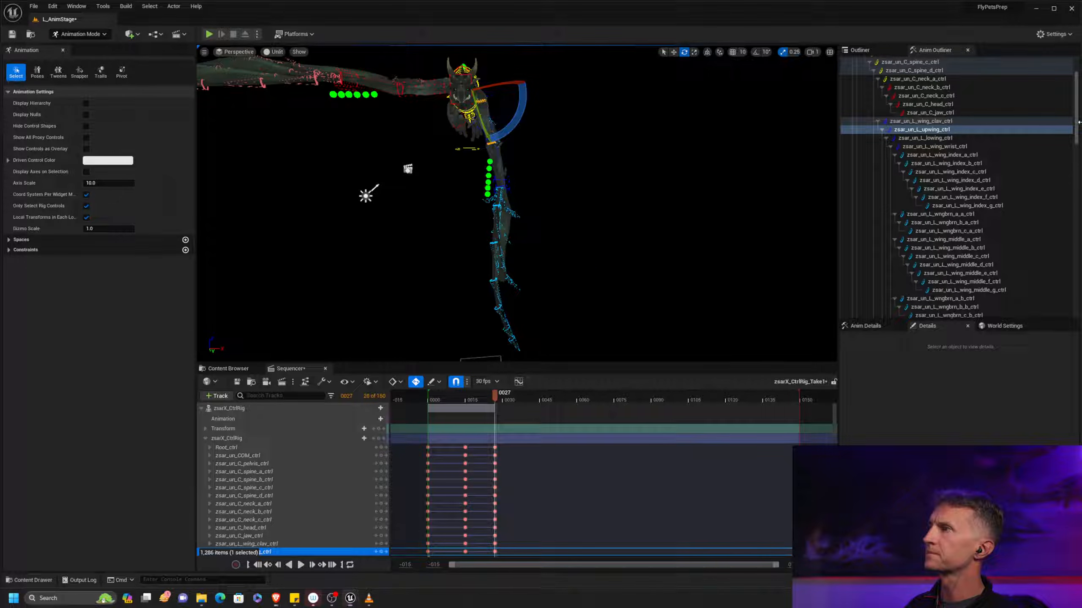
Try rotating the left wing's controls from L_wngbrn_a_a through L_wing_pinky_c together at frame 27
scroll(1077, 128, down, 3)
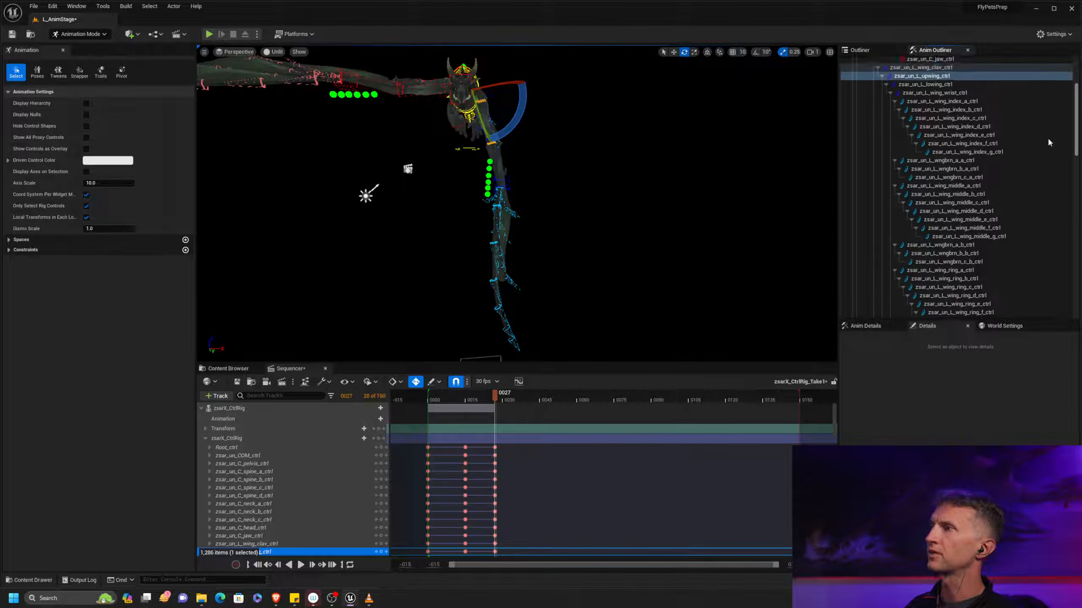
click(972, 163)
scroll(1078, 138, down, 9)
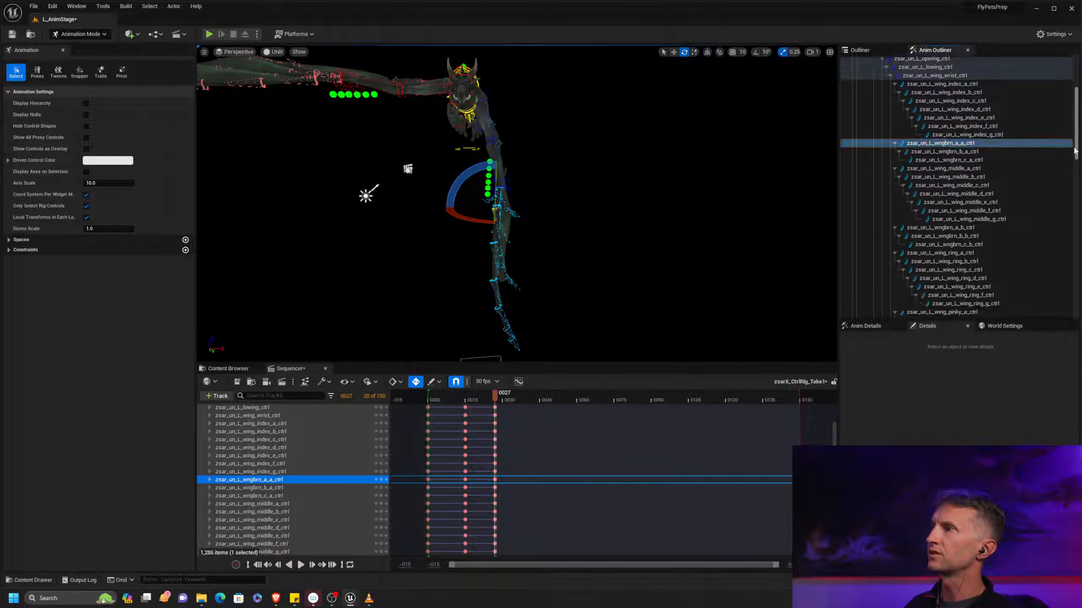
shift+click(975, 190)
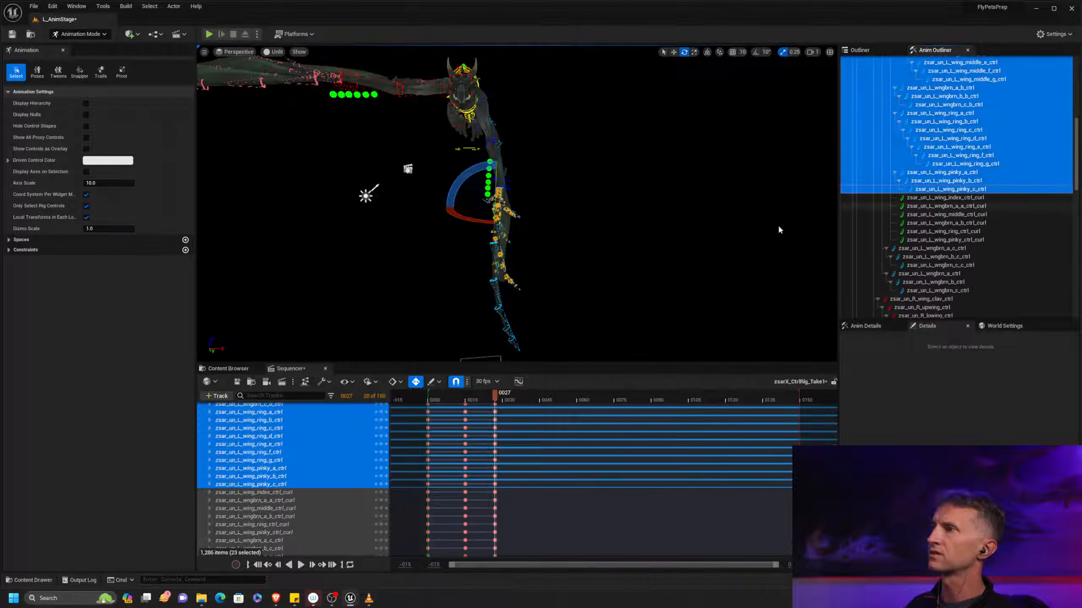
drag(492, 255, 488, 255)
key(ctrl+z)
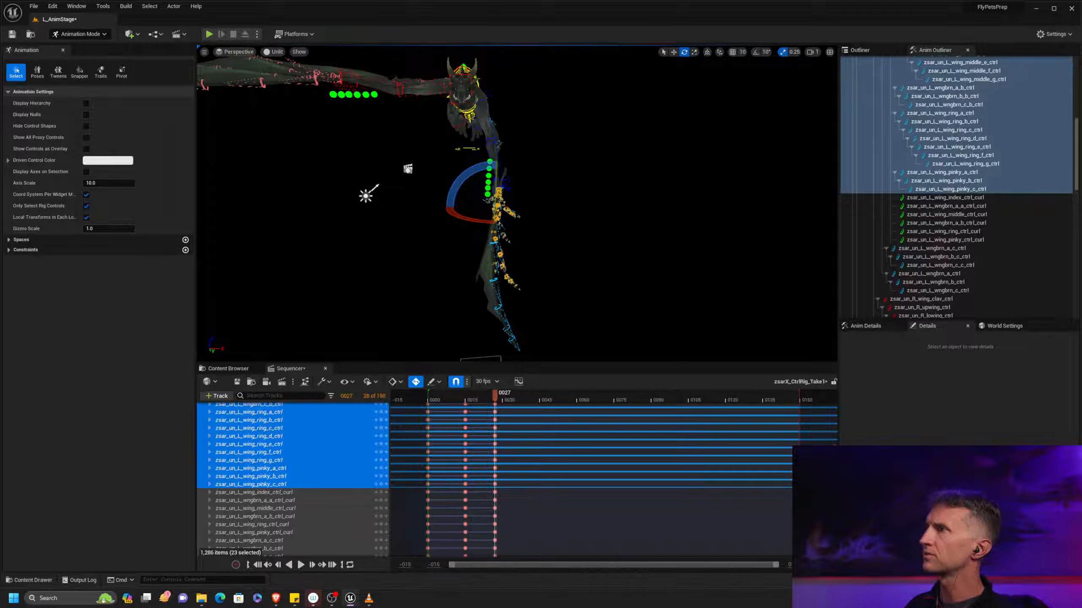
Select the left wing's controls from L_wing_index_a through L_wing_pinky_c and rotate them together inward at frame 27
drag(1075, 123, 1076, 83)
click(975, 125)
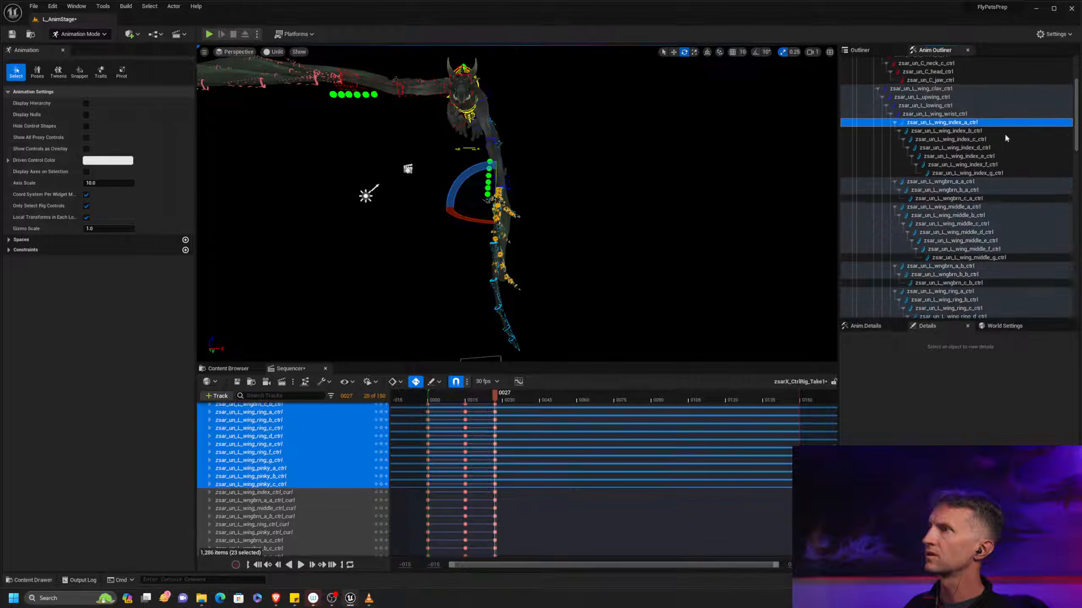
drag(1078, 141, 1077, 187)
shift+click(969, 199)
drag(532, 215, 529, 218)
Rotate the L_wing_index_a through L_wing_index_g controls further inward at frame 27 to curl the leading finger
scroll(1026, 224, up, 7)
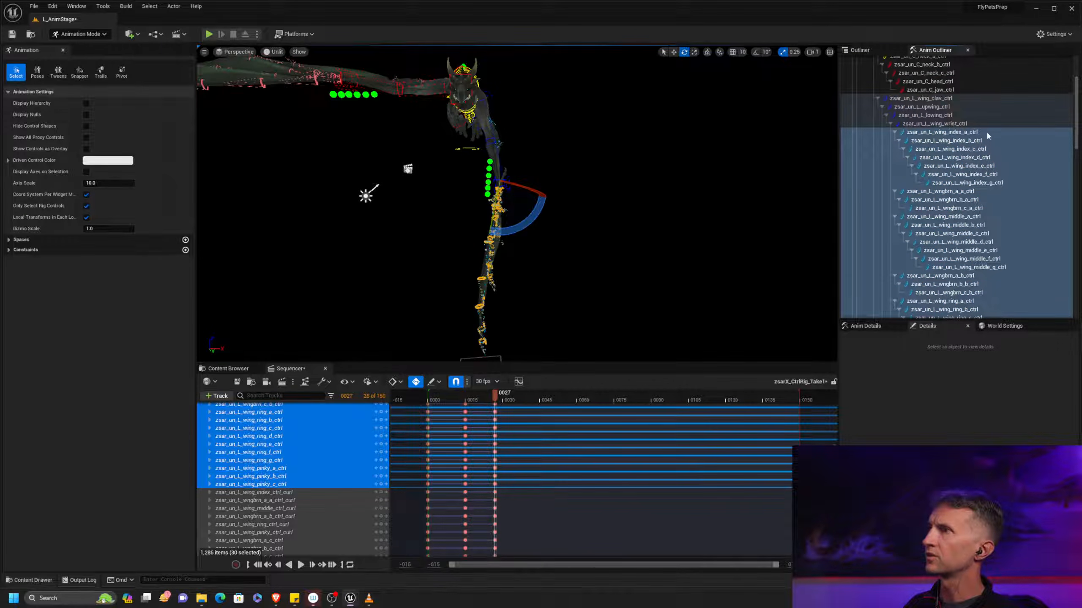
click(987, 134)
shift+click(967, 183)
drag(524, 218, 513, 226)
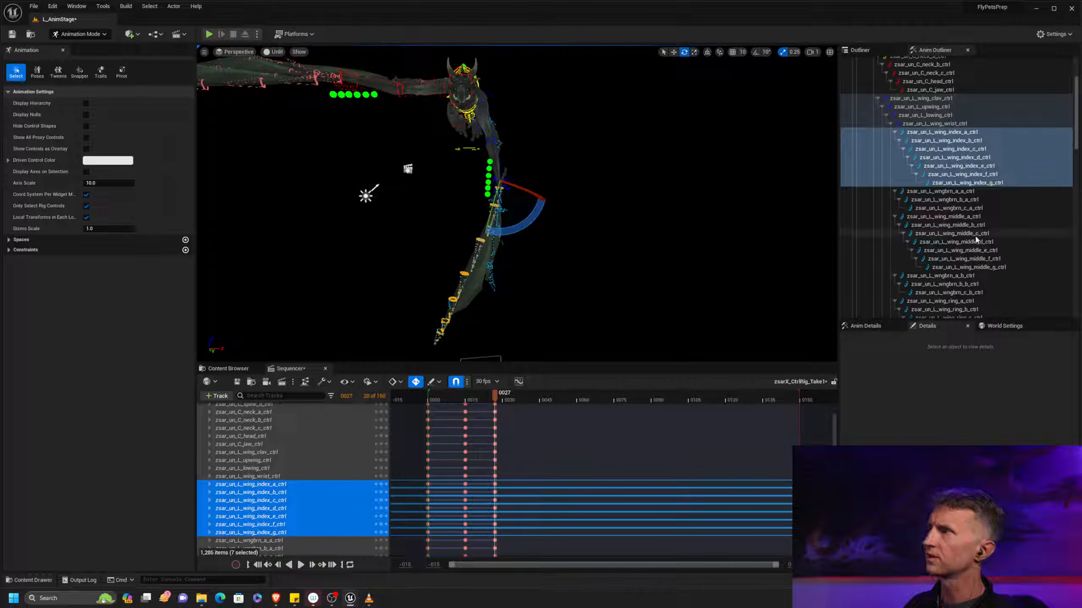
Select the L_wing_middle_d through L_wing_middle_g controls and rotate them to adjust the middle finger at frame 27
click(1006, 265)
shift+click(1001, 245)
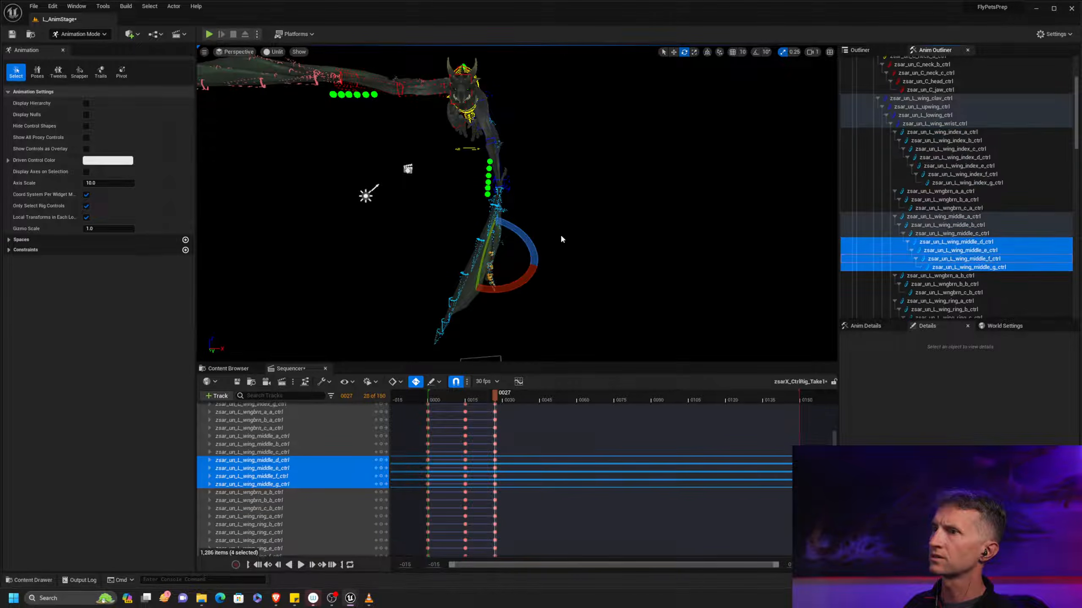
drag(514, 235, 516, 241)
Flip repeatedly between the keys at frames 0, 15 and 27 to examine the left wing's downstroke
alt+drag(684, 220, 626, 217)
mouse_move(626, 220)
alt+right_down()
mouse_move(677, 221)
mouse_move(647, 222)
alt+right_up()
alt+drag(647, 222, 587, 221)
alt+drag(647, 202, 635, 206)
alt+right_drag(634, 206, 620, 195)
alt+middle_drag(620, 195, 661, 224)
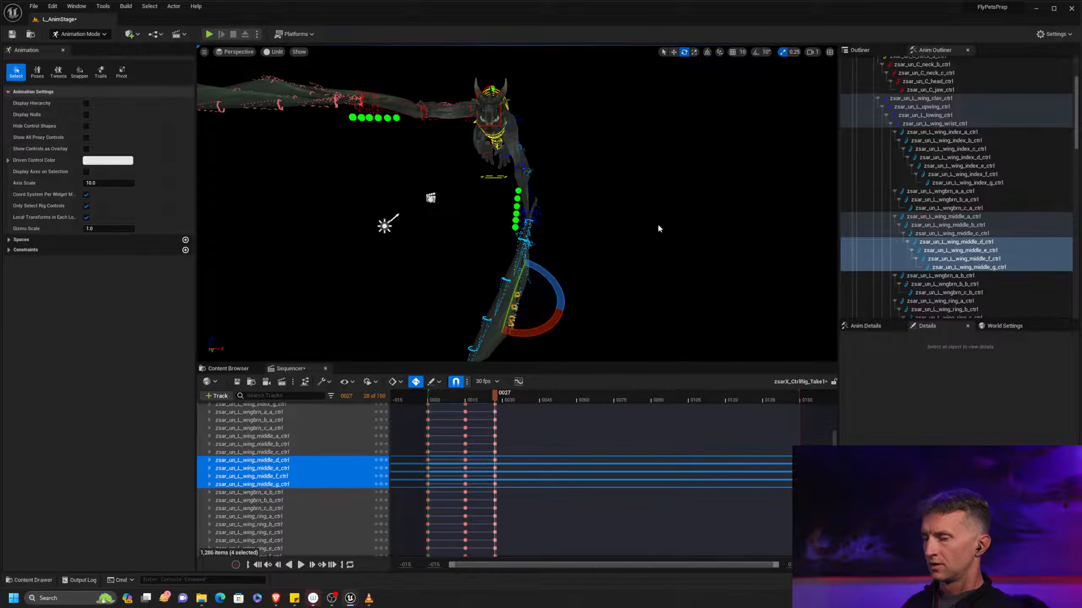
key(comma)
key(comma)
key(period)
key(period)
key(comma)
key(comma)
key(period)
key(period)
key(period)
key(period)
key(period)
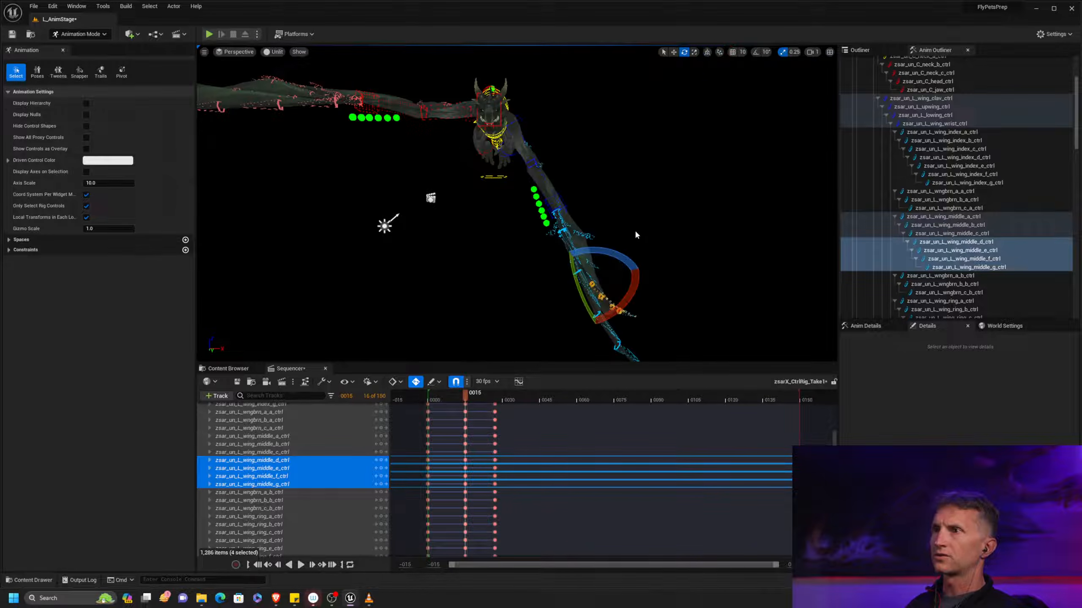
key(period)
key(period)
key(period)
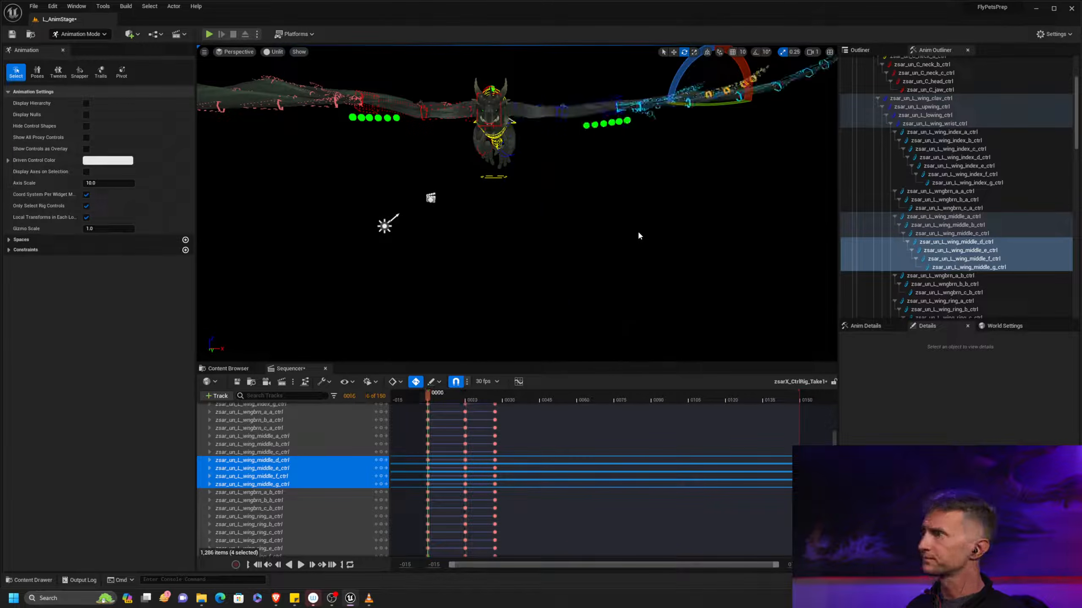
key(period)
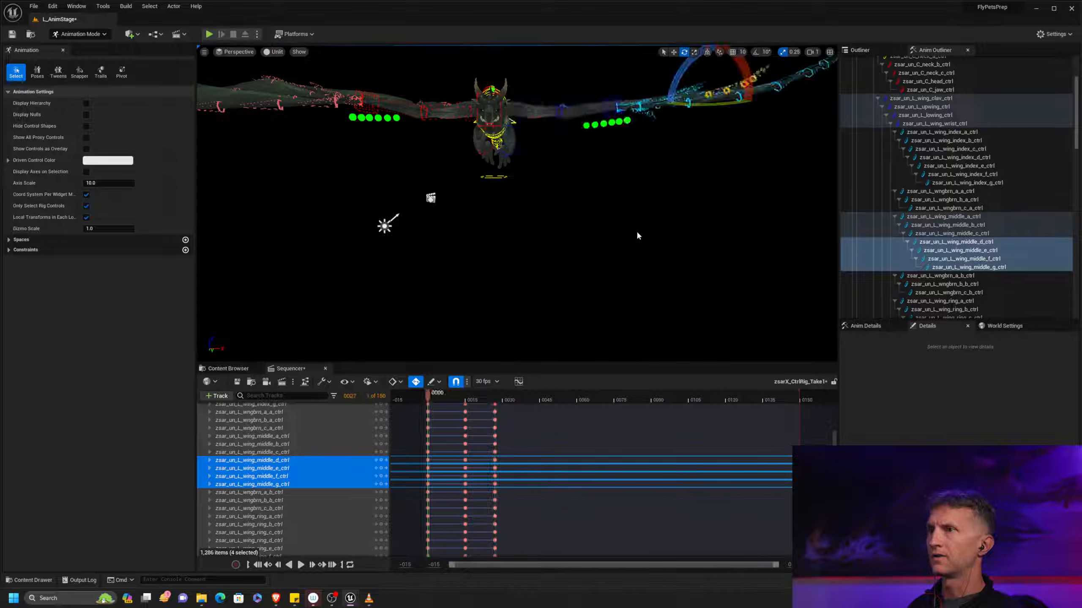
Move the playhead to frame 42, switch the gizmo's coordinate space, and raise the left wing with the L_wing_clav and L_upwing controls
drag(496, 403, 531, 400)
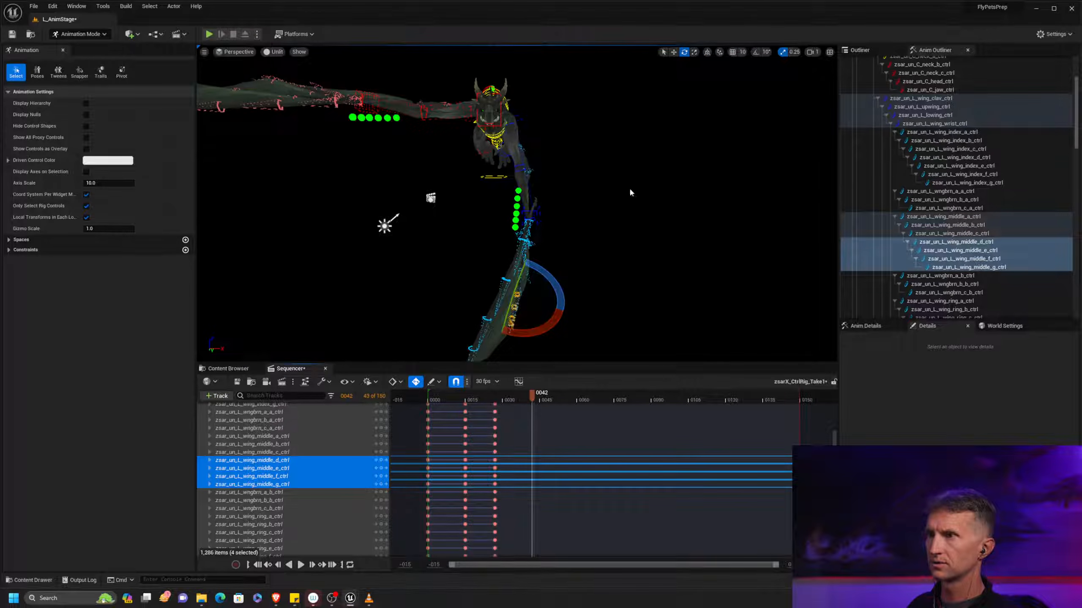
click(967, 98)
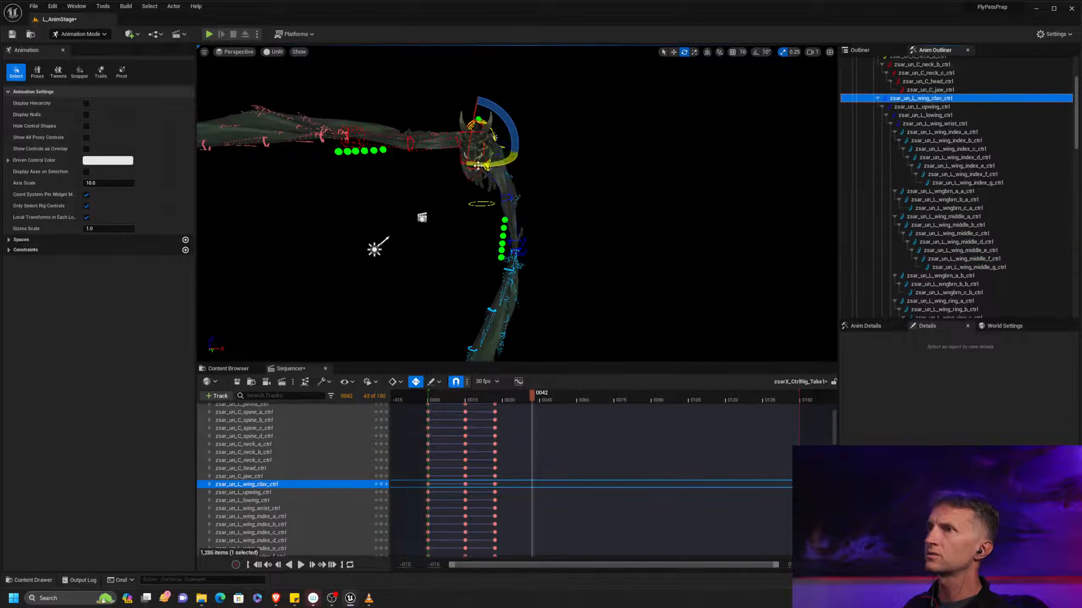
key(ctrl+grave)
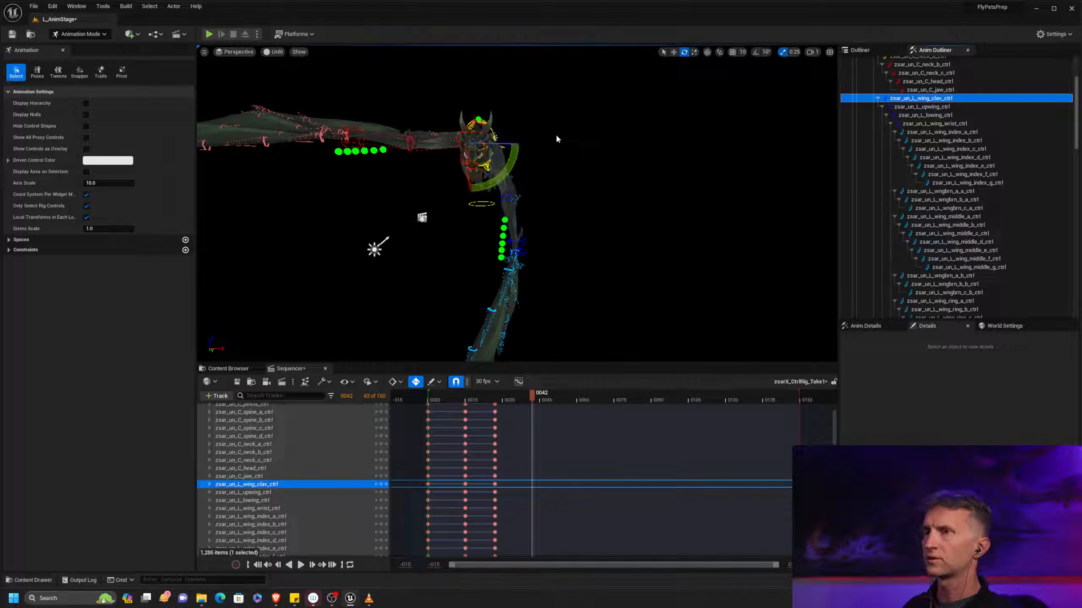
drag(503, 162, 518, 132)
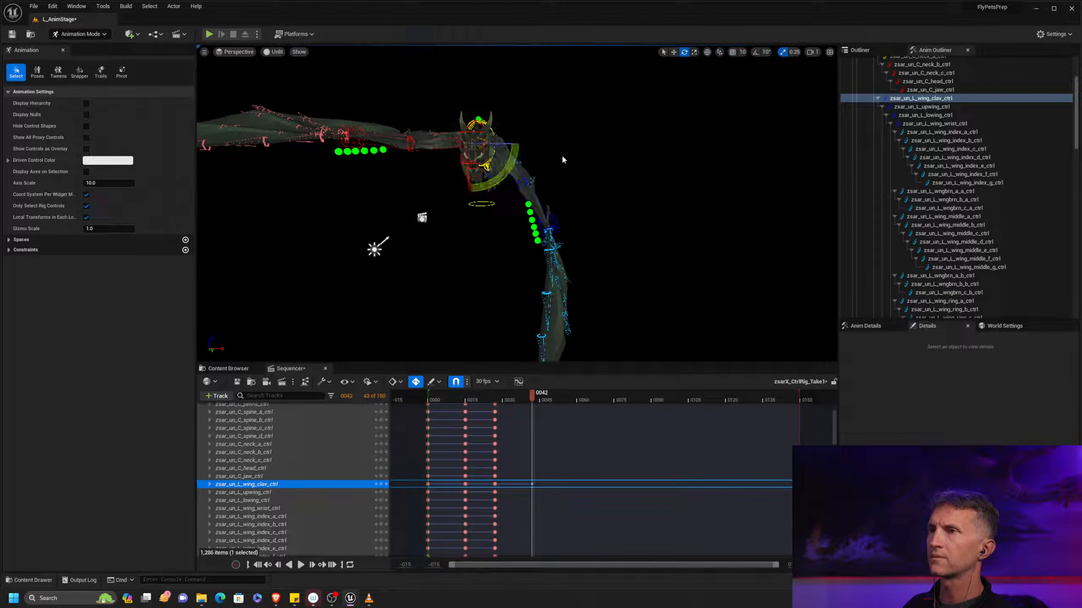
click(899, 107)
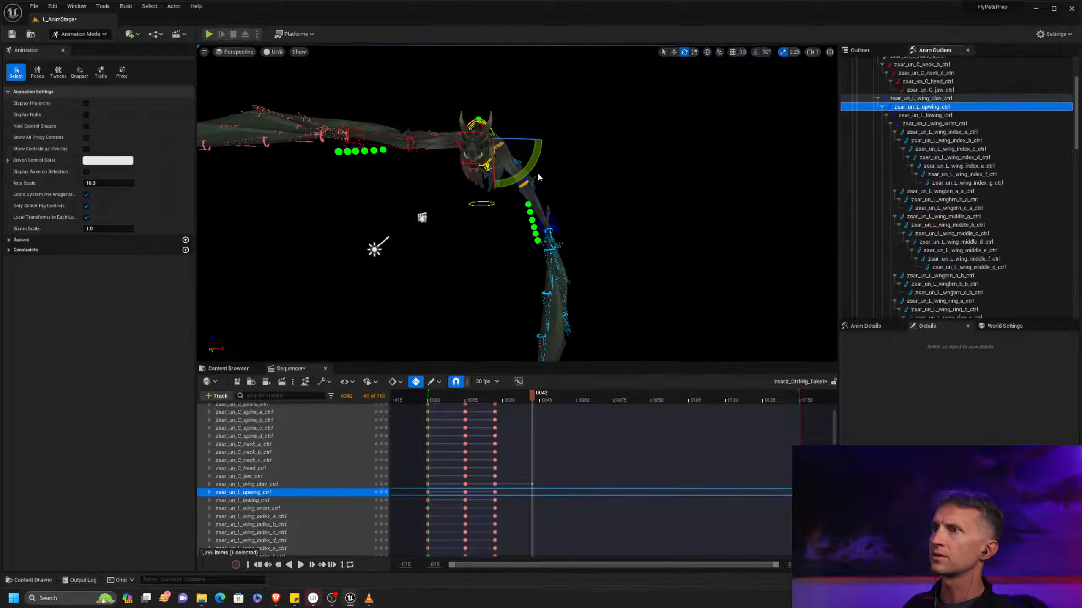
drag(533, 171, 515, 91)
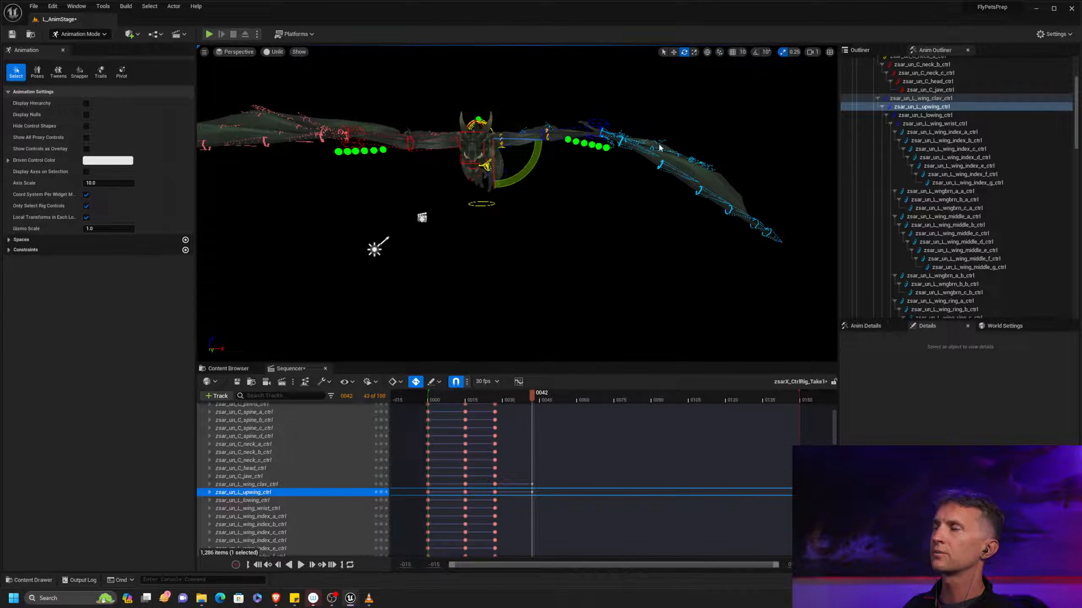
Switch to the browser to examine Muybridge's Cockatoo Flying plate for the wing poses, and return to Unreal Editor
key(alt+Tab)
key(alt+Tab)
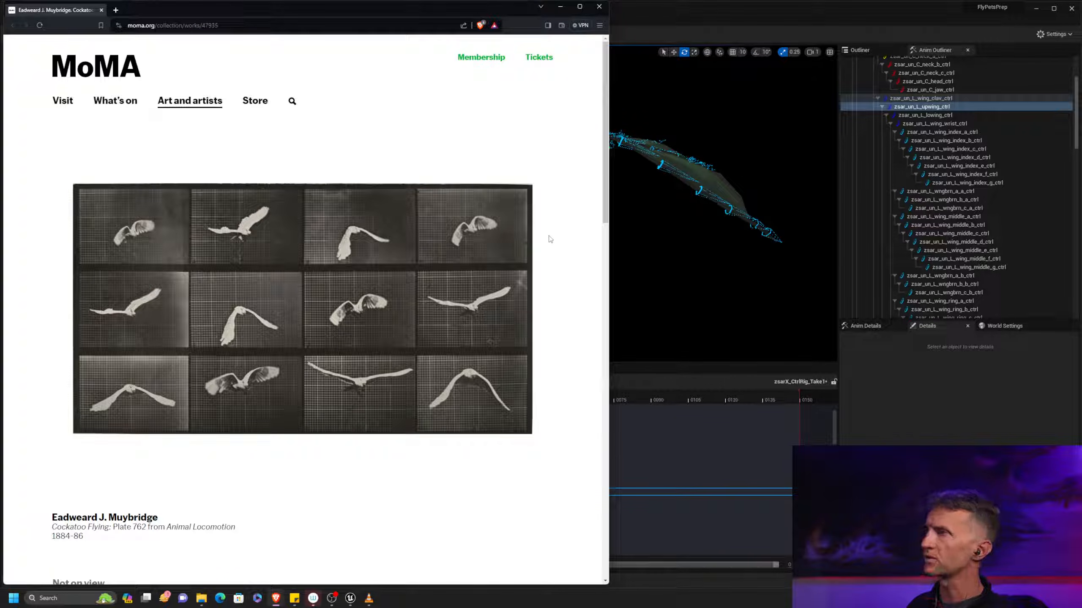
key(alt+Tab)
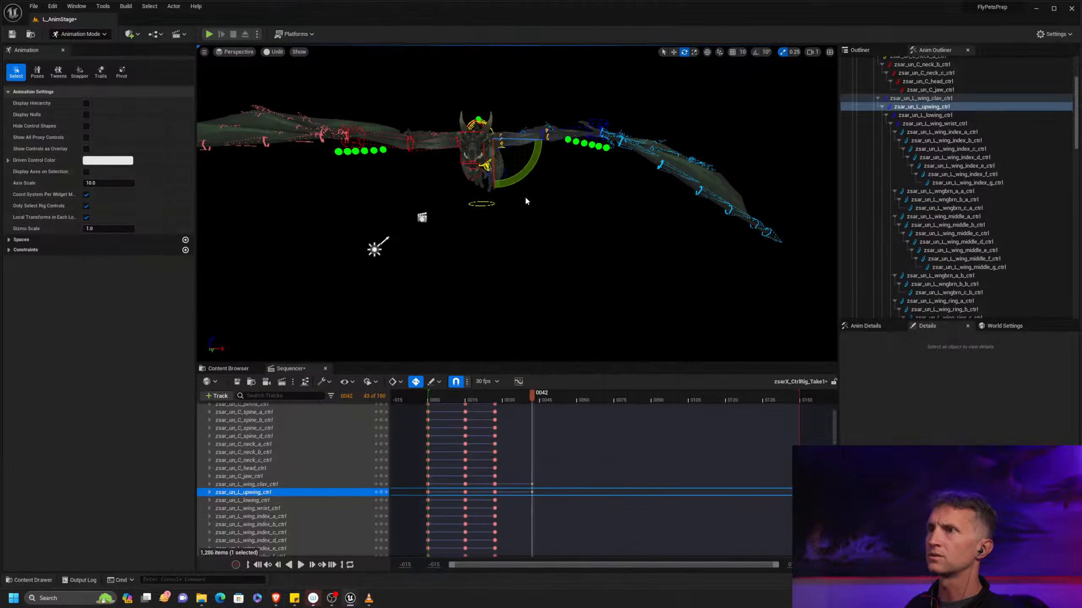
Rotate L_upwing slightly higher at frame 42 and bend the L_lowing control downward
drag(524, 186, 561, 123)
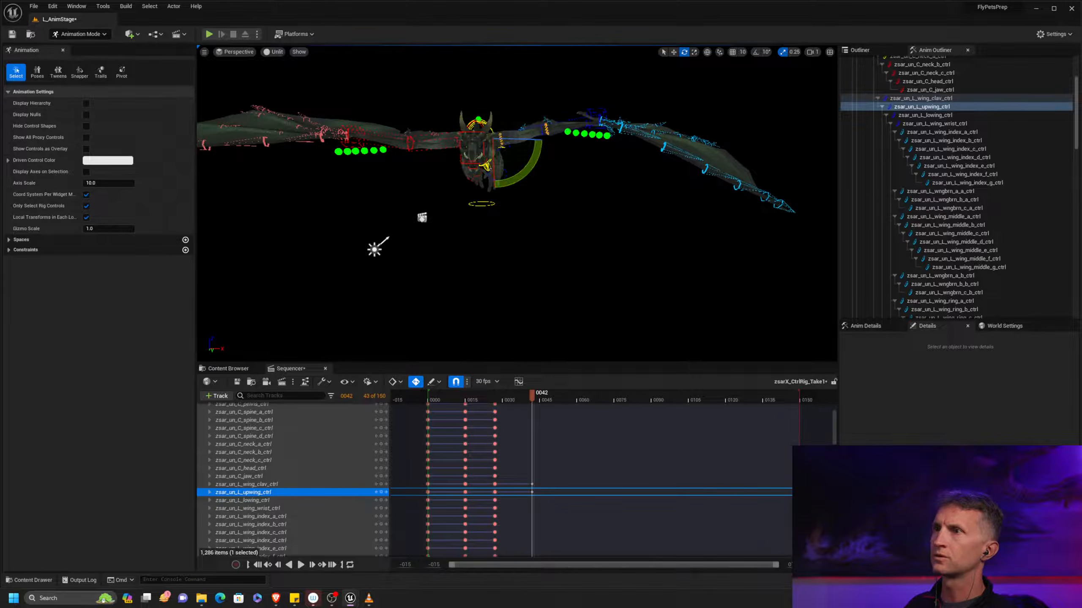
right_drag(570, 138, 573, 138)
click(566, 121)
drag(522, 172, 494, 143)
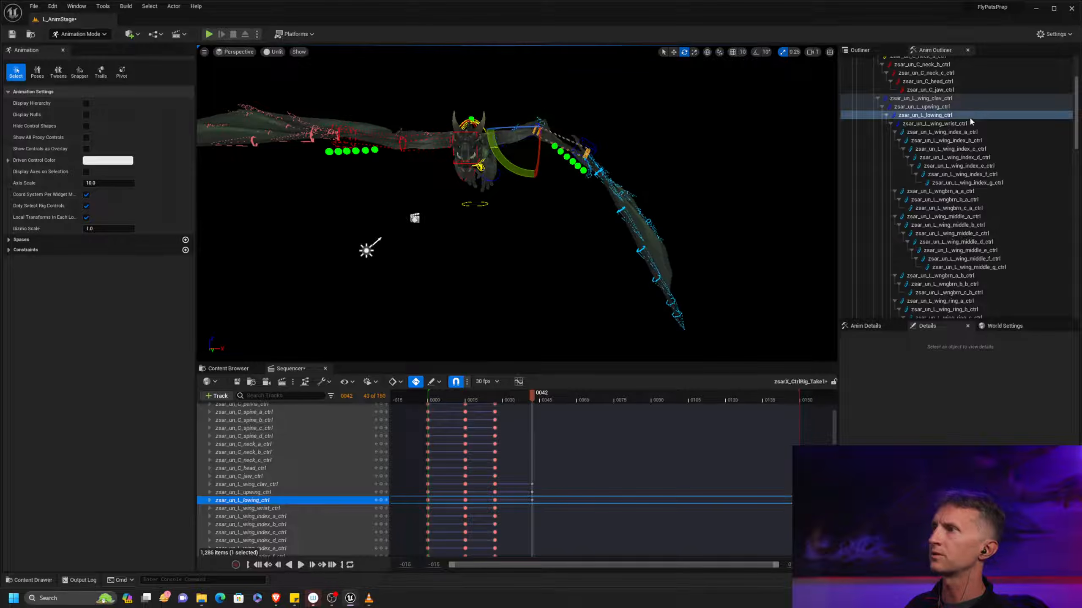
Rotate the L_wing_wrist control at frame 42 so the outer left wing hangs downward
click(974, 123)
drag(546, 119, 568, 148)
alt+drag(706, 217, 657, 219)
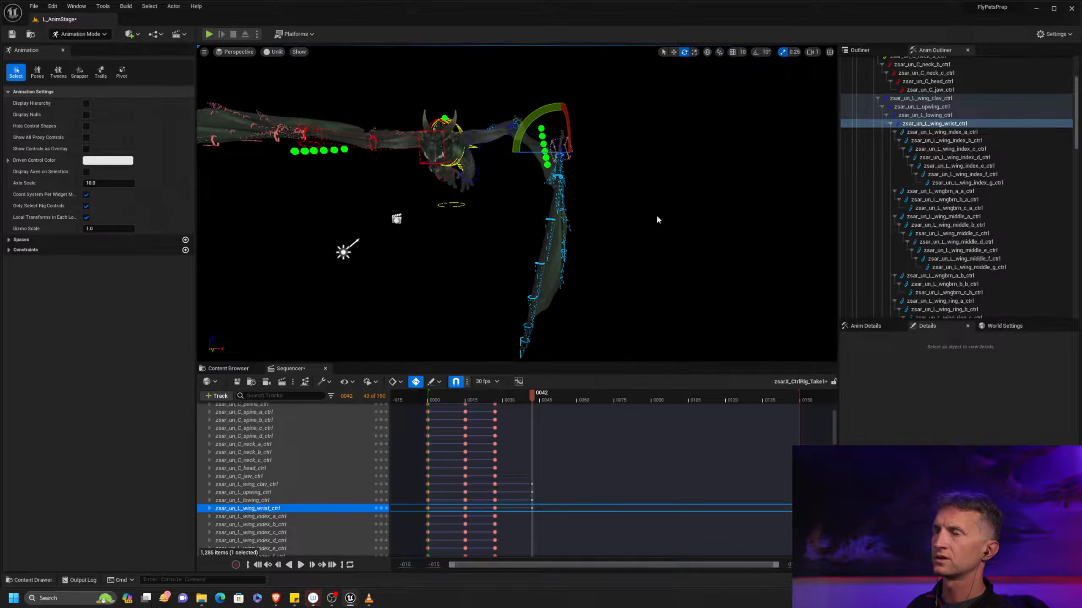
alt+middle_drag(526, 162, 545, 183)
Raise the L_upwing control further at frame 42 and readjust the L_wing_wrist rotation
alt+right_drag(480, 137, 522, 140)
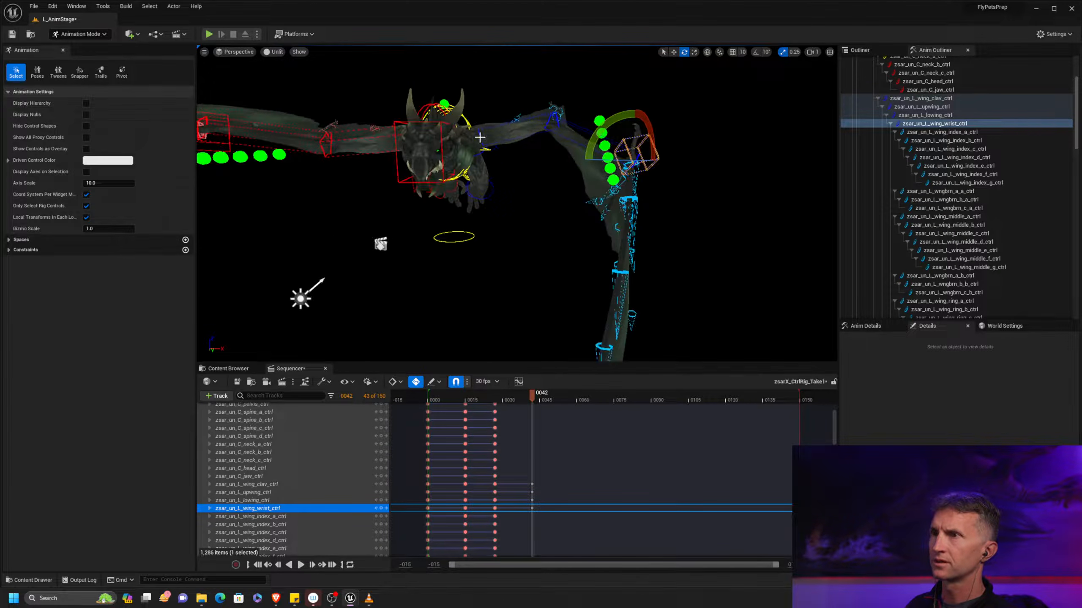
click(504, 127)
drag(501, 170, 609, 128)
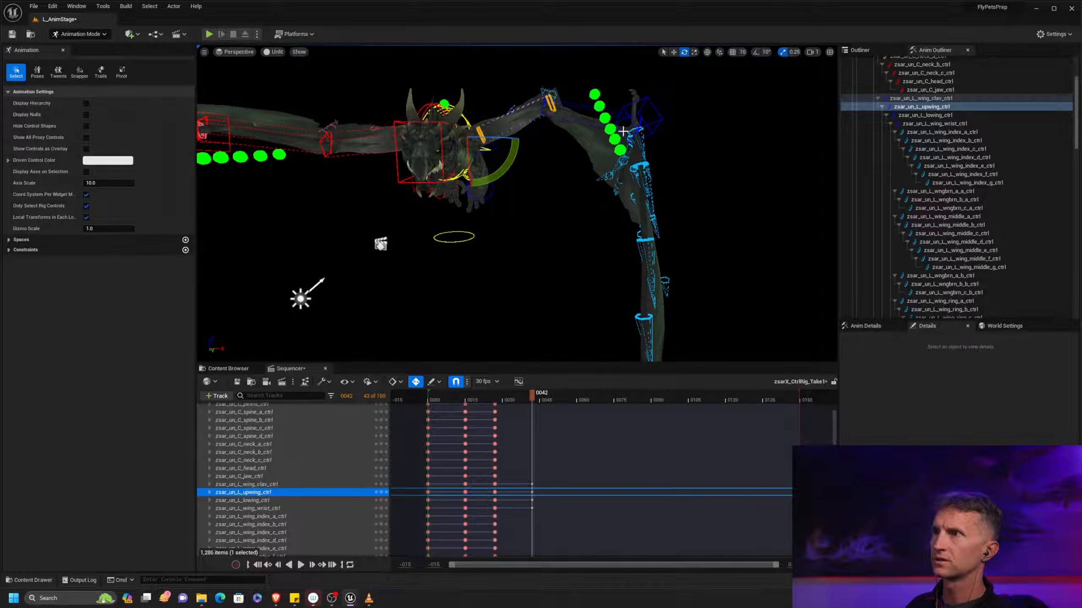
click(651, 126)
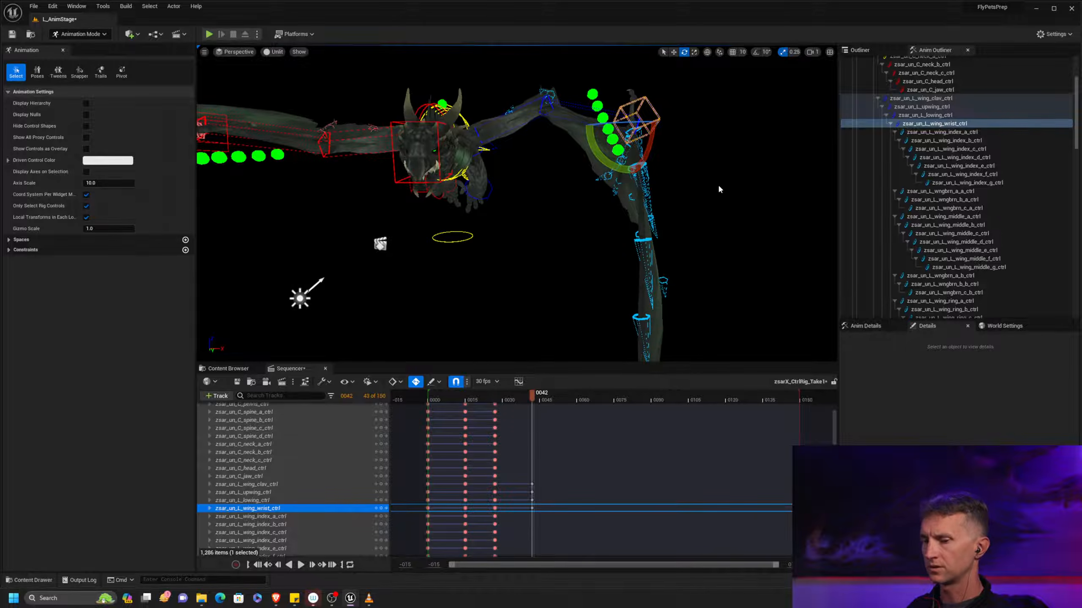
drag(619, 121, 617, 149)
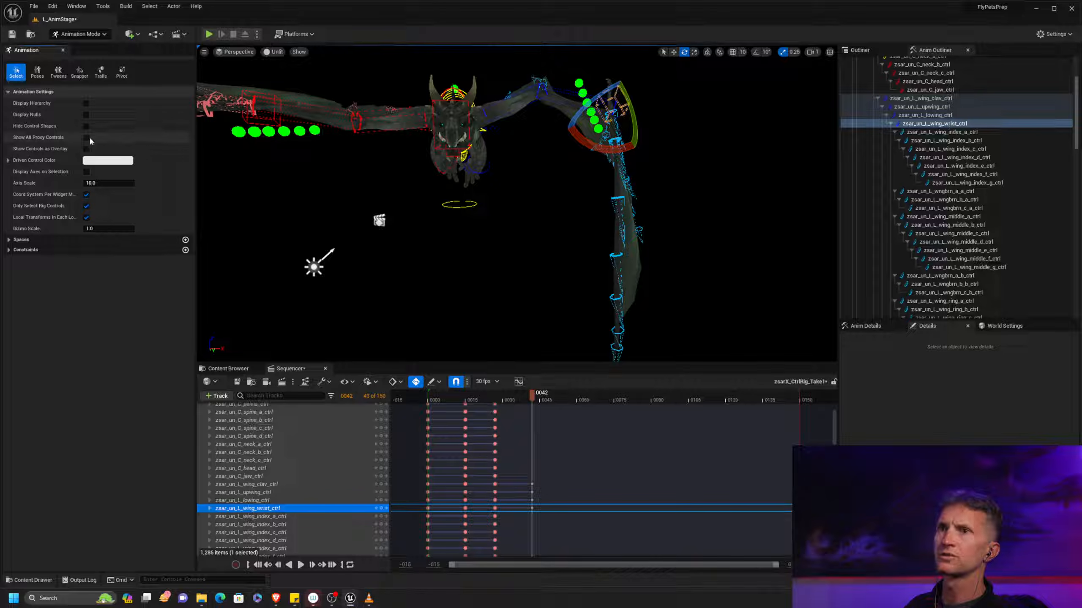
Hide the control shapes and compare the dragon's frame 42 pose with Muybridge's Cockatoo Flying plate in the browser
click(86, 126)
right_drag(527, 212, 530, 210)
alt+drag(530, 208, 494, 207)
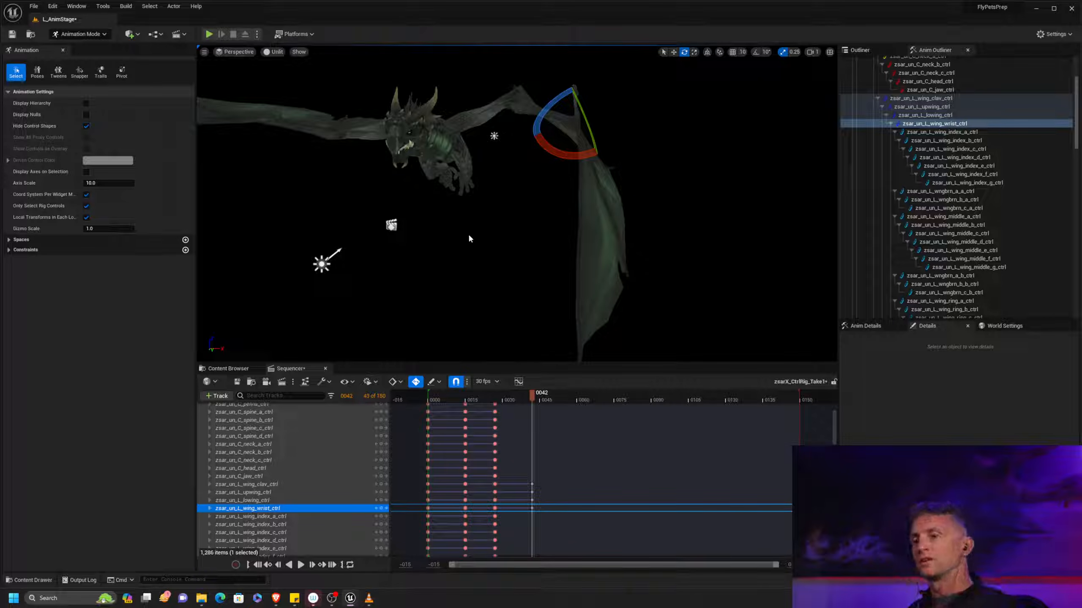
key(alt+Tab)
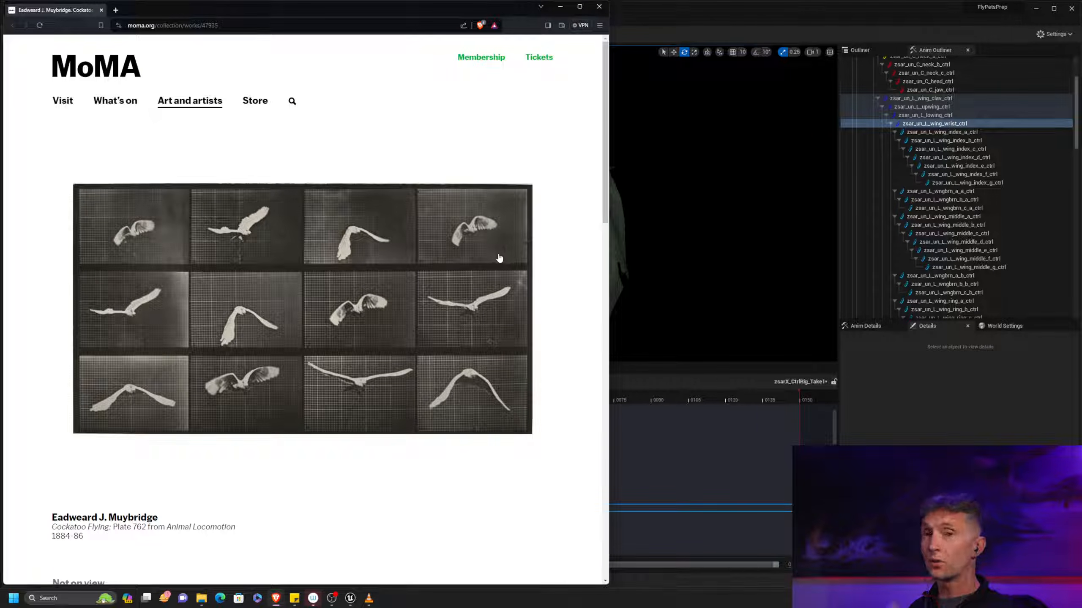
key(alt+Tab)
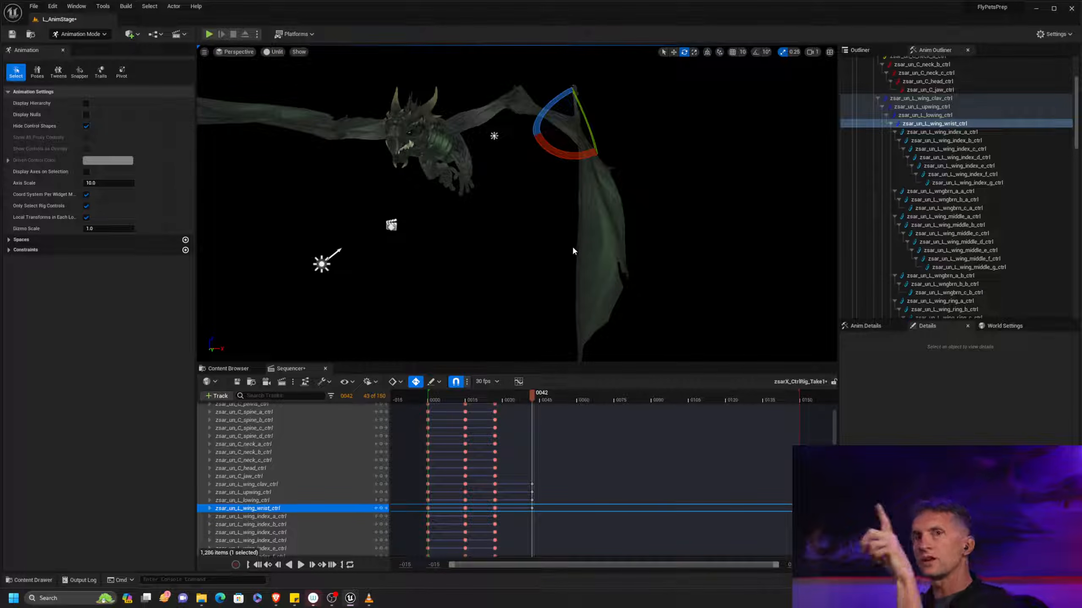
Rotate the L_wing_index_a through L_wing_index_g controls together at frame 42 to curl the left wing's leading finger inward
alt+drag(548, 258, 646, 235)
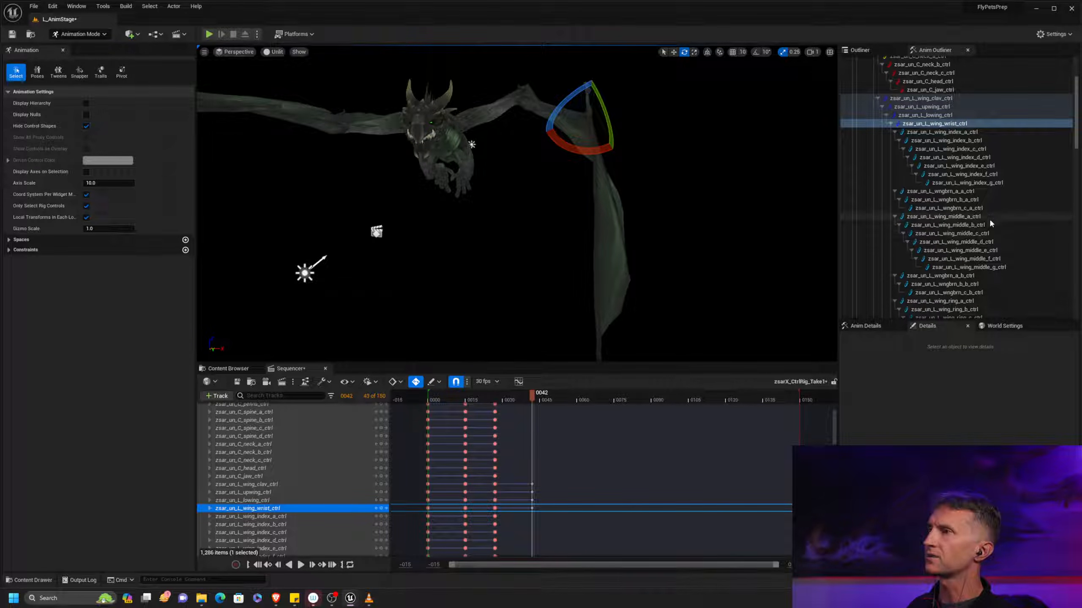
click(975, 217)
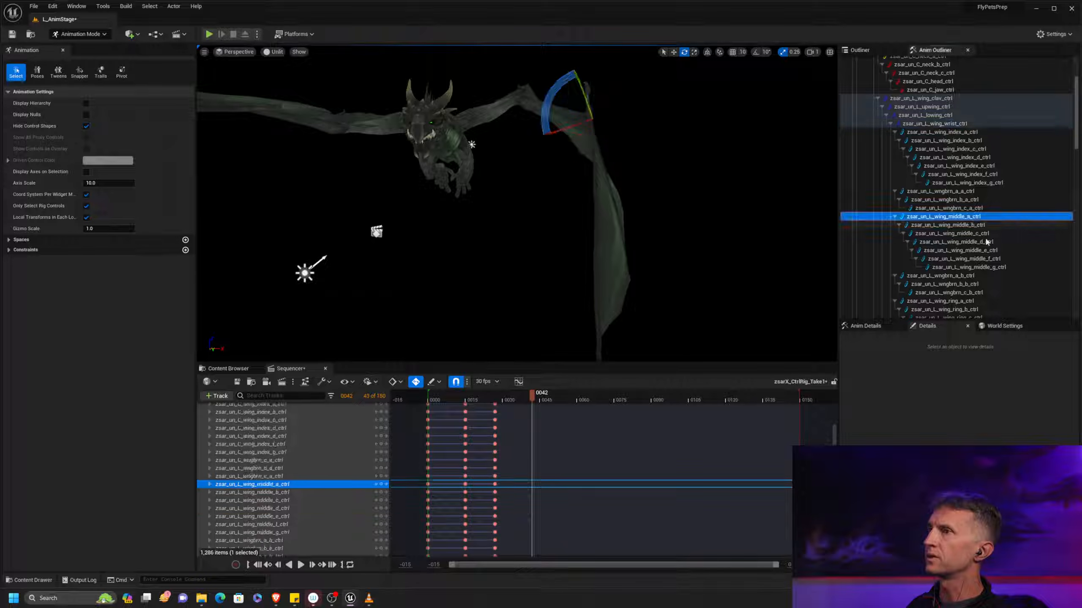
click(973, 133)
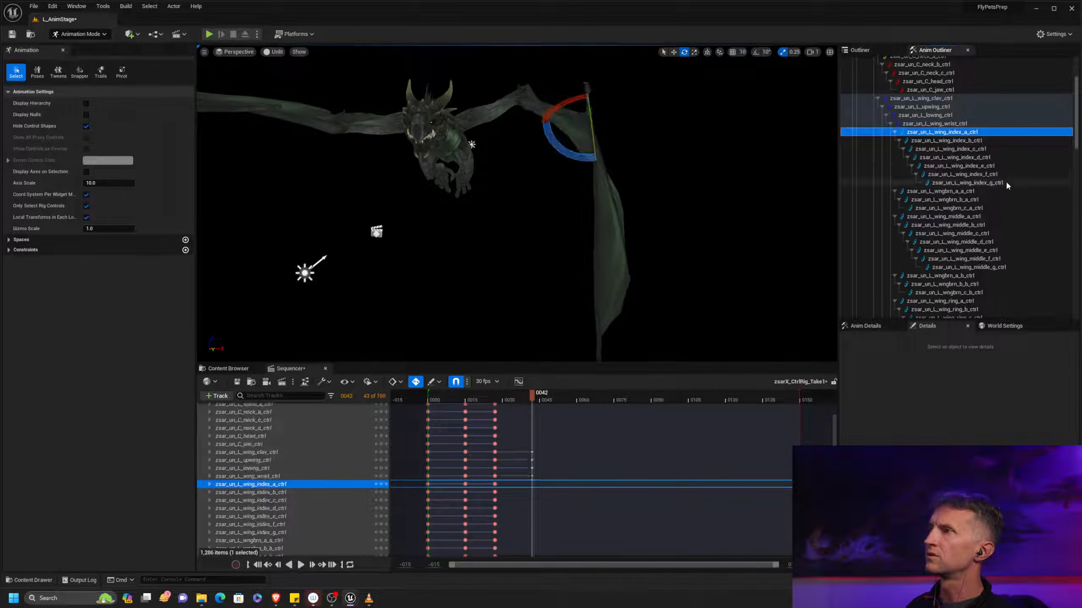
shift+click(973, 182)
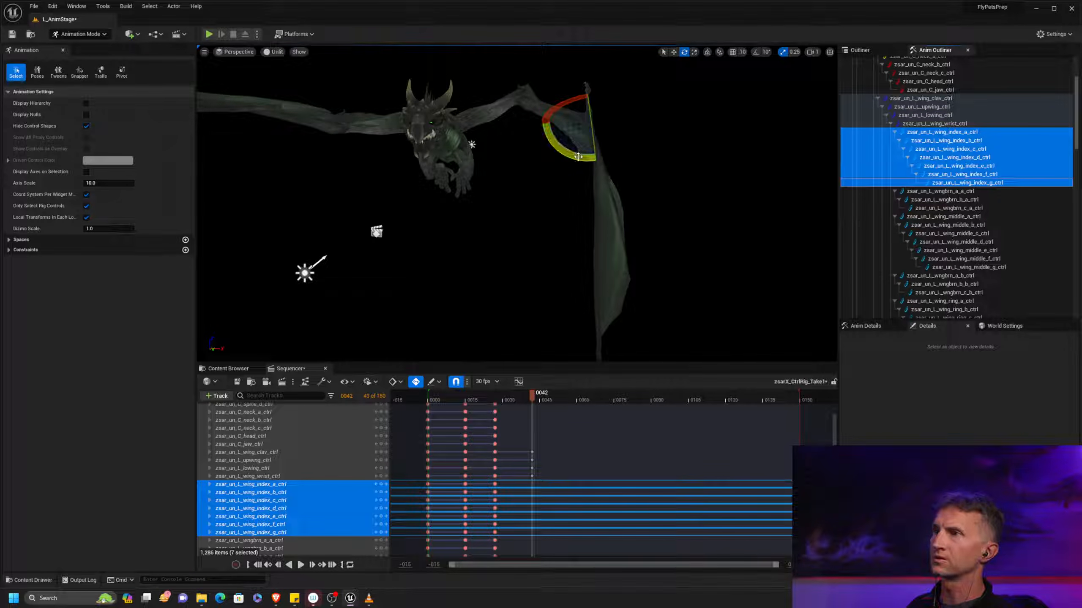
drag(574, 160, 596, 171)
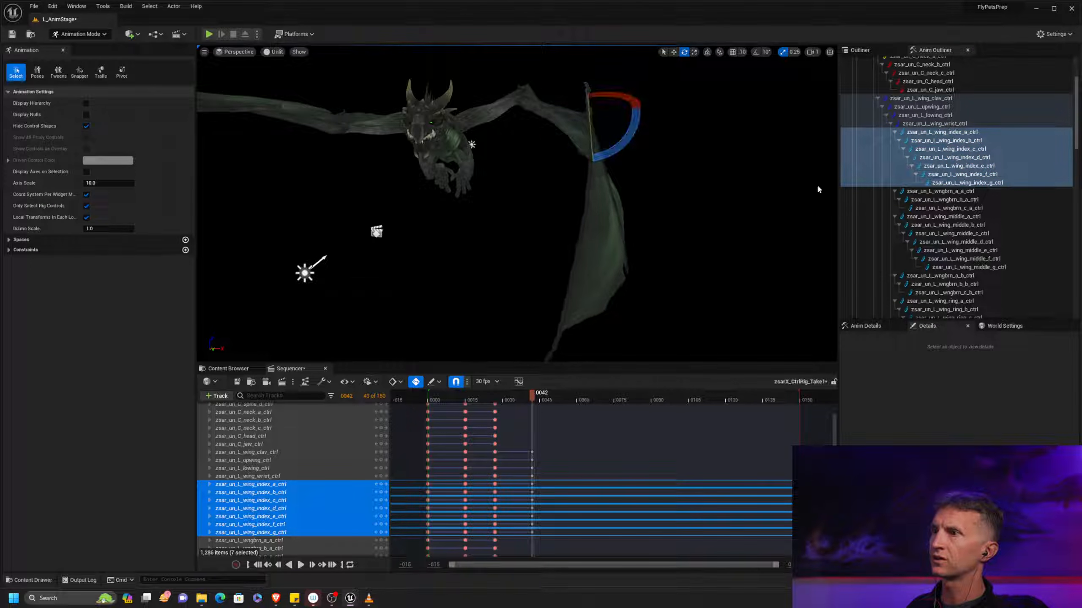
Rotate the remaining left wing finger controls, L_wngbrn_a_a through L_wing_pinky_c, together at frame 42 to adjust the trailing membrane
click(986, 193)
scroll(1062, 185, down, 6)
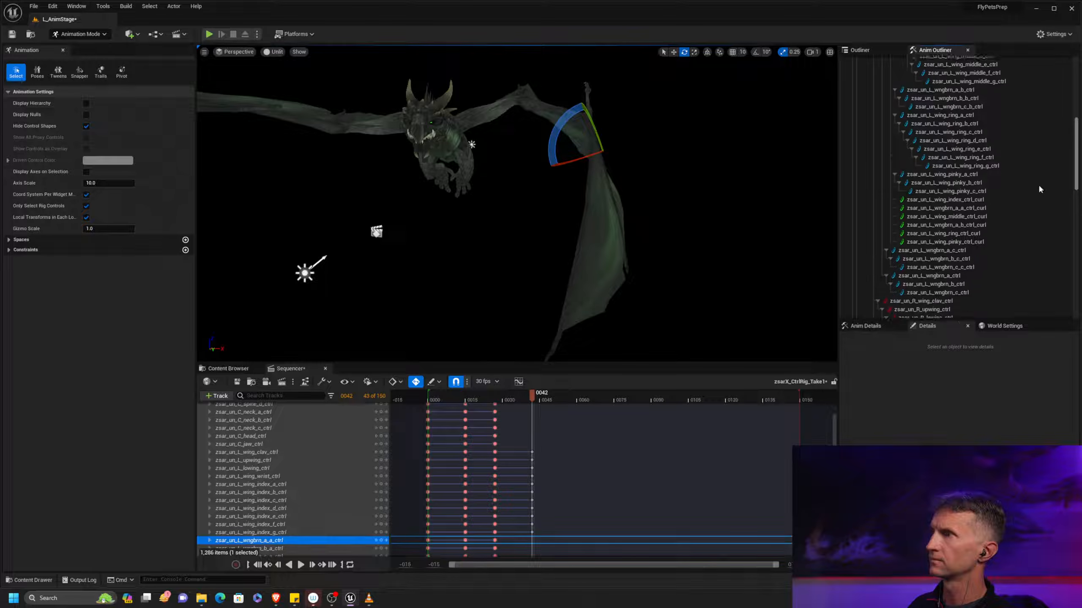
scroll(1063, 185, up, 2)
shift+click(967, 206)
drag(565, 123, 594, 130)
alt+drag(683, 167, 691, 200)
key(space)
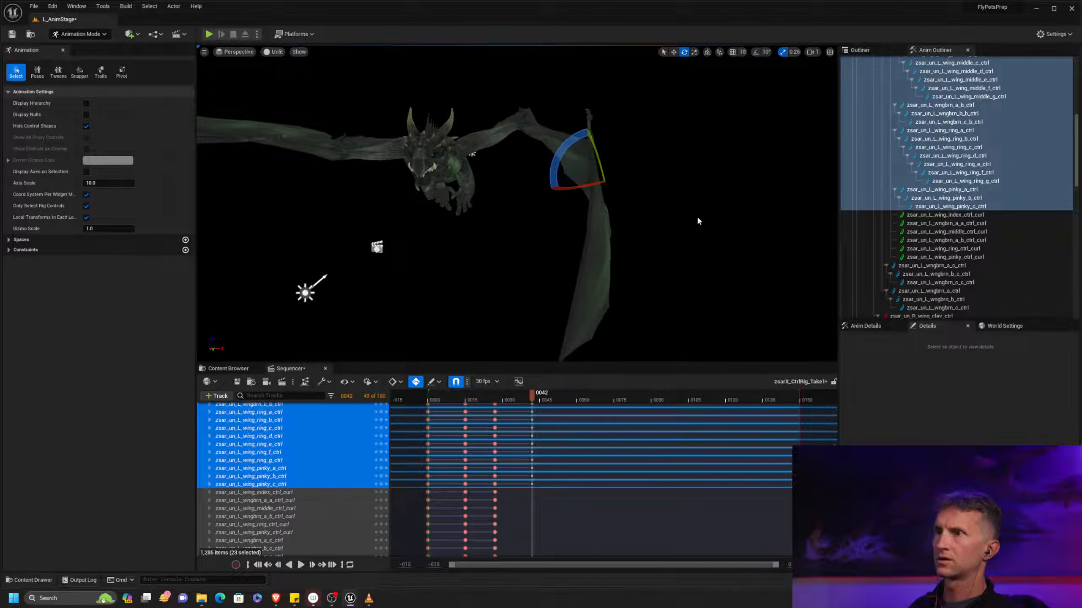
alt+drag(706, 242, 688, 210)
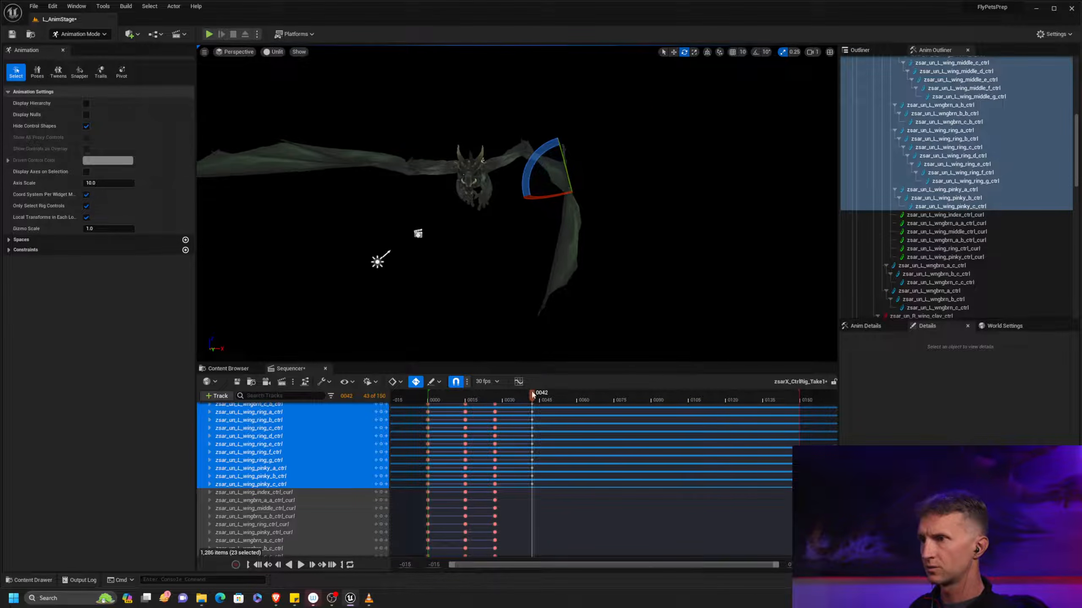
Copy the frame 0 pose to frame 57 by keying the whole zsarX_CtrlRig there
drag(538, 403, 570, 400)
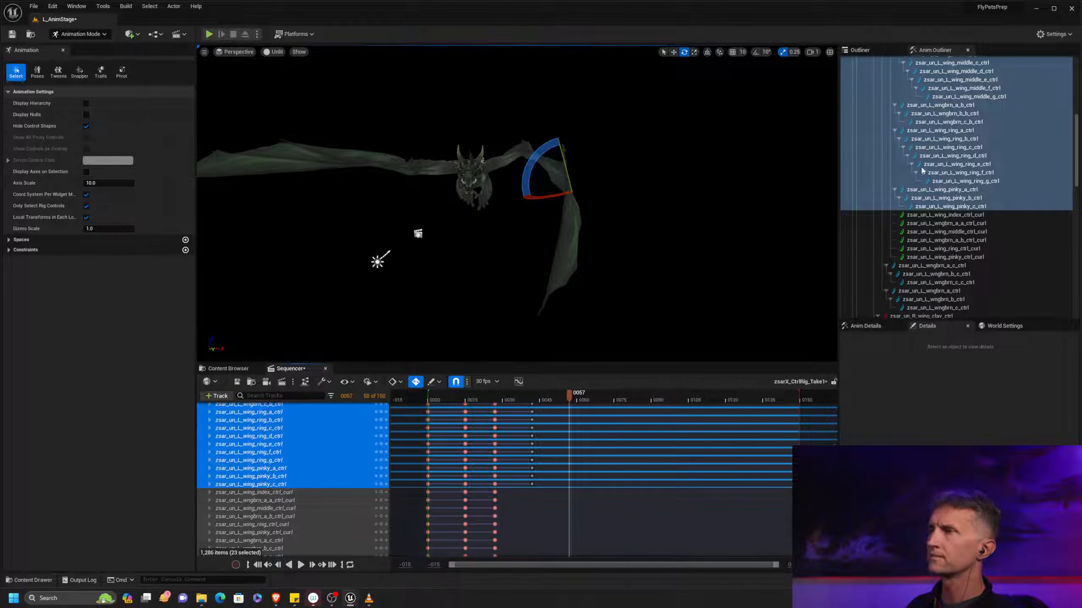
alt+drag(647, 182, 685, 200)
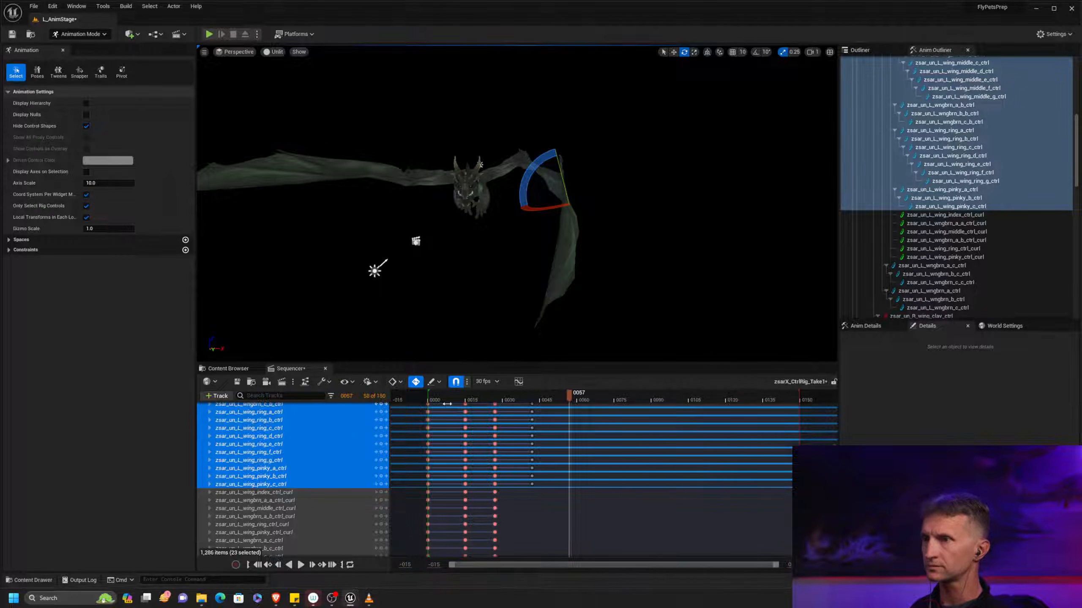
drag(441, 403, 427, 403)
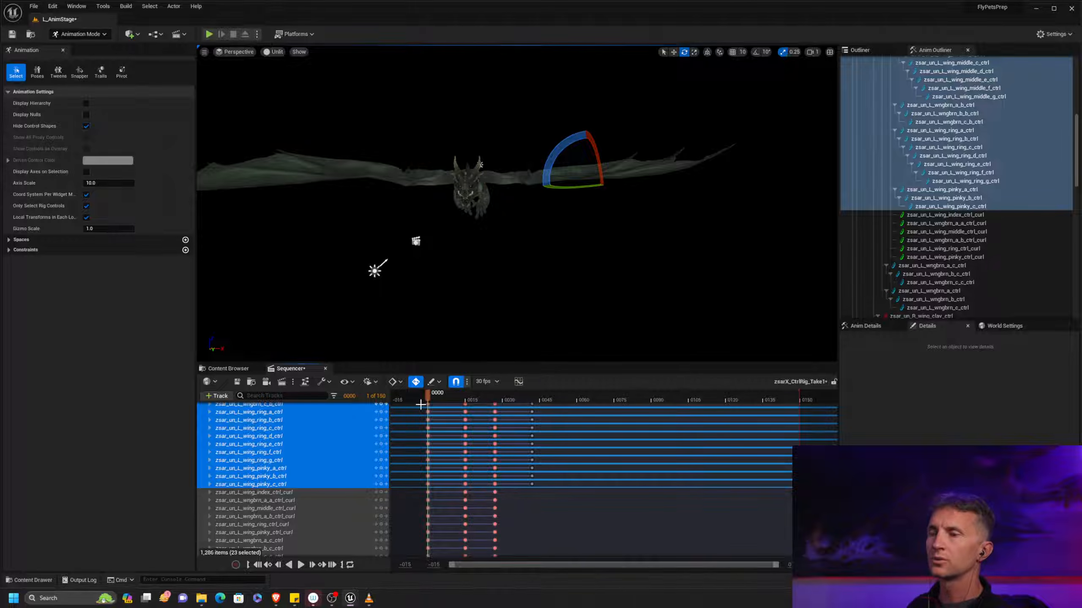
drag(428, 402, 525, 401)
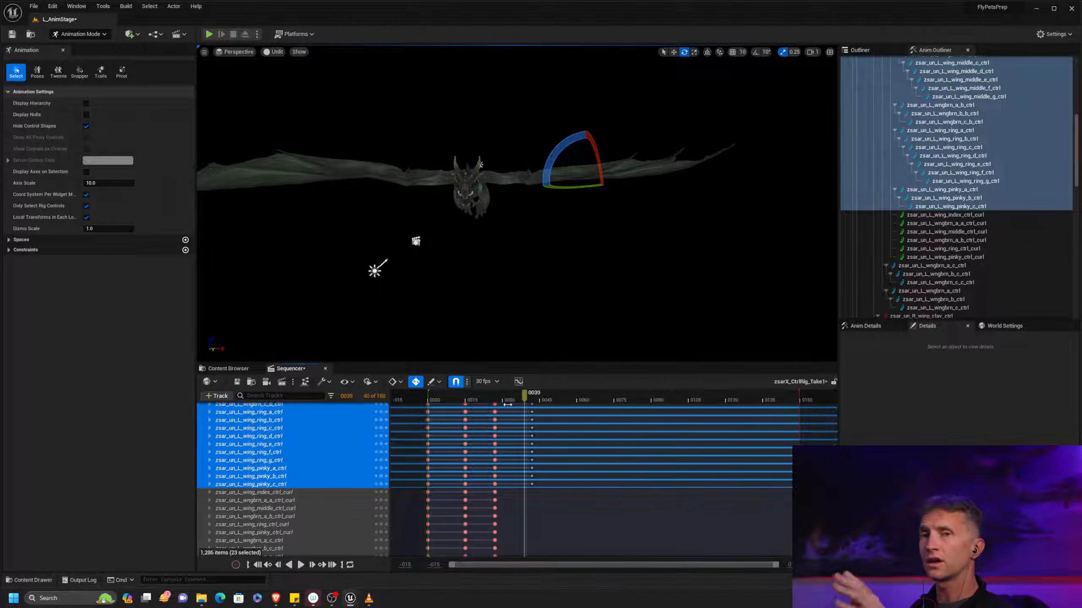
drag(521, 397, 564, 401)
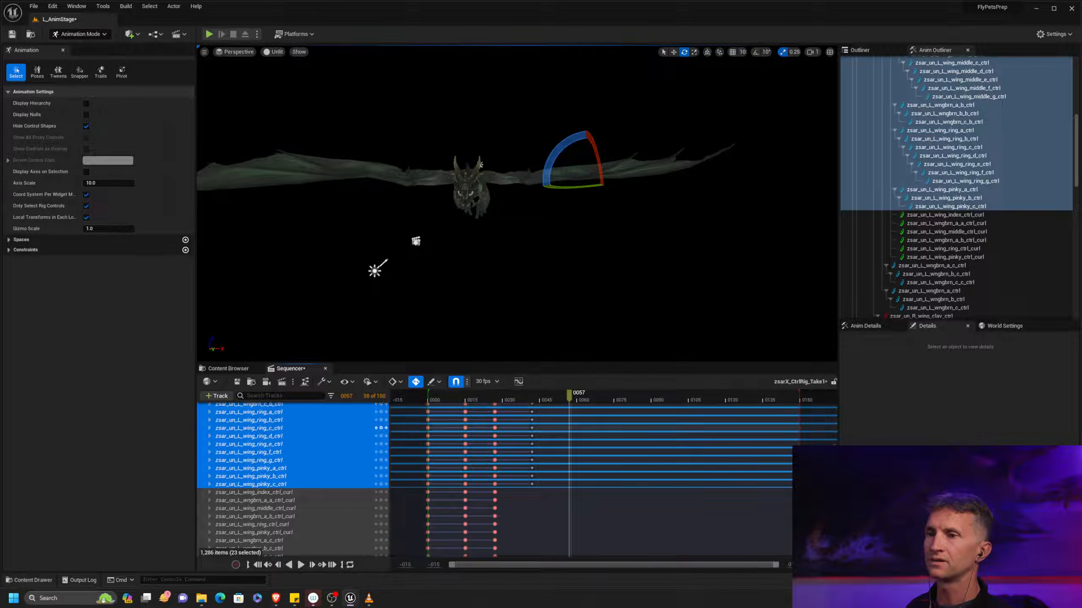
scroll(348, 492, up, 15)
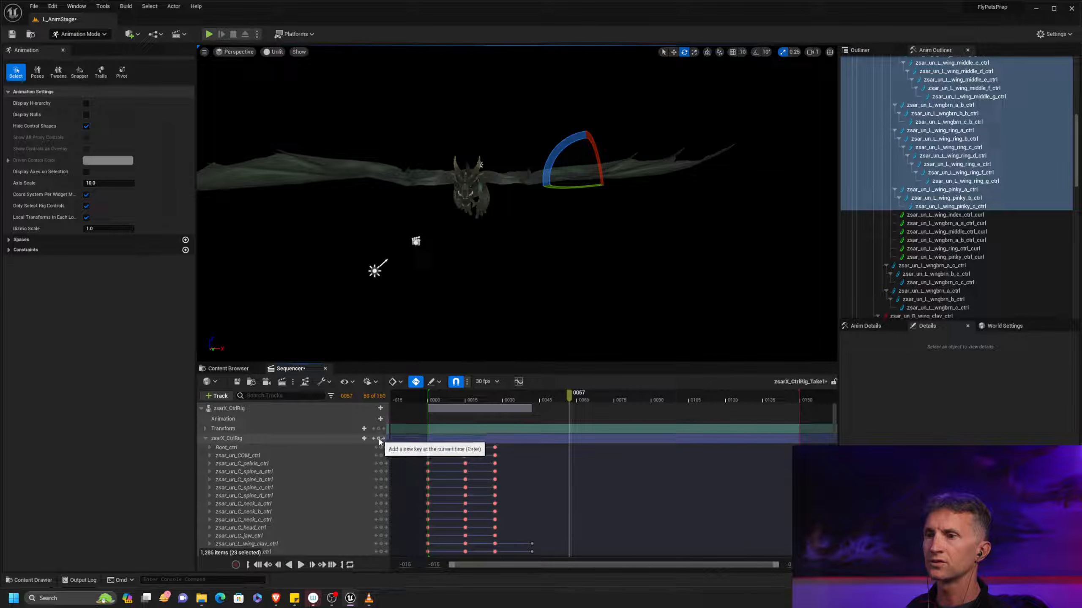
key(Return)
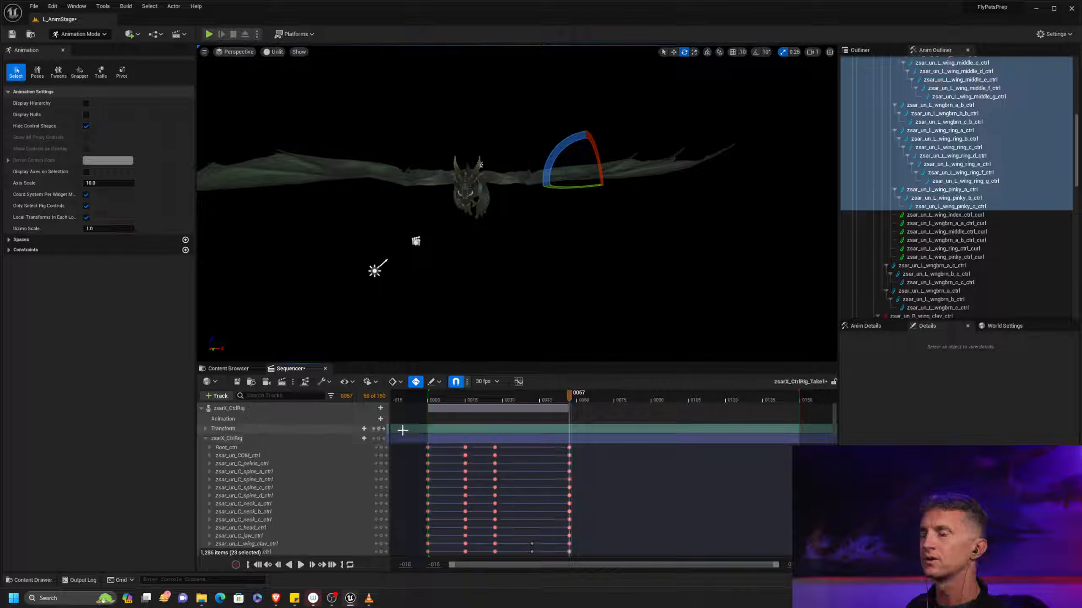
Key the whole zsarX_CtrlRig at frame 42 and return to the frame 57 key
key(comma)
key(comma)
key(period)
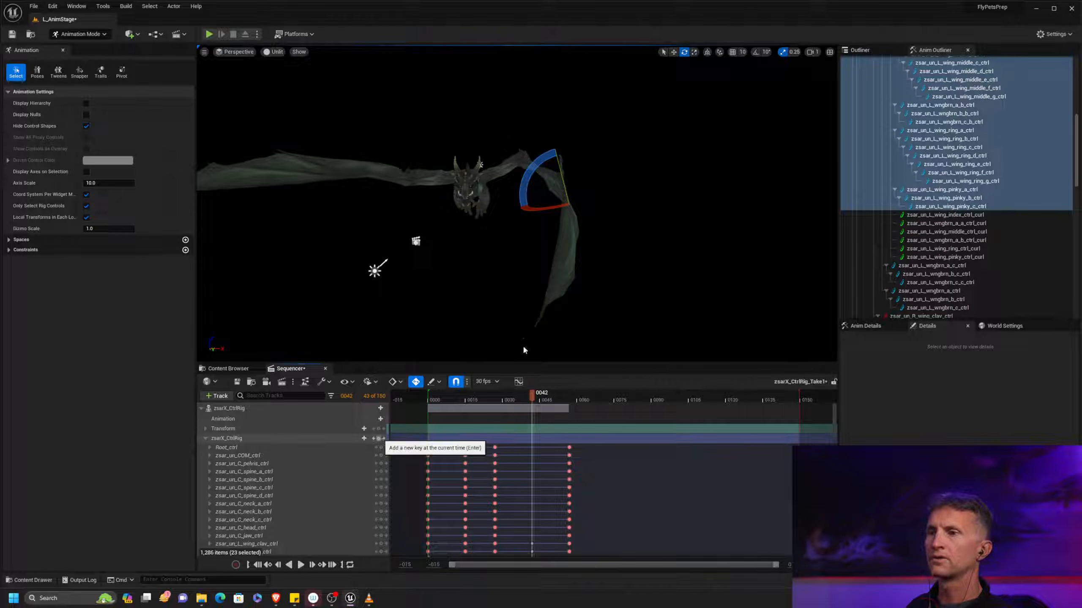
key(Return)
key(period)
key(comma)
key(period)
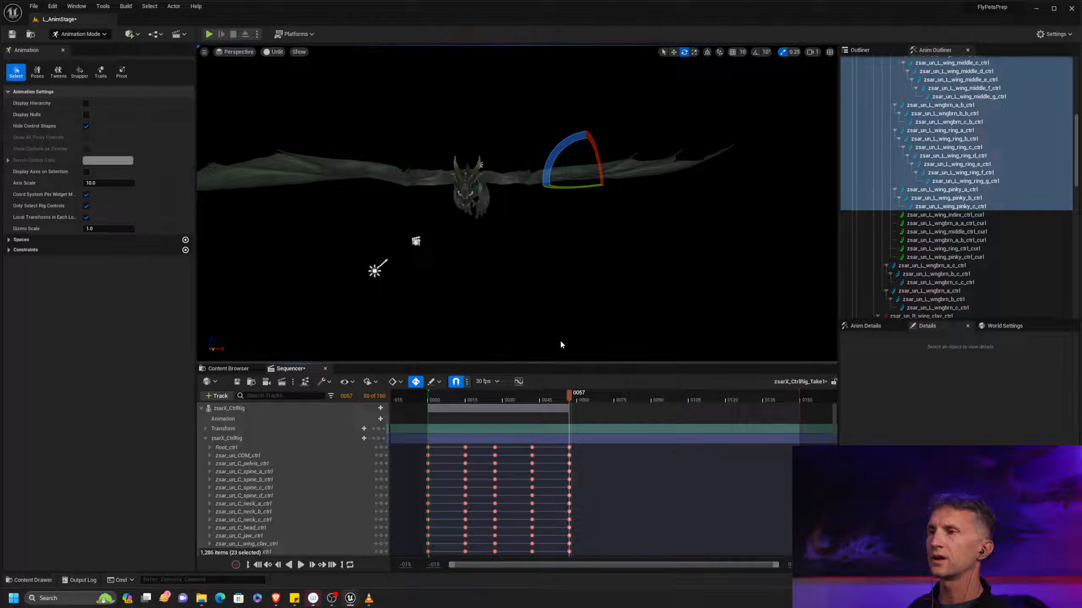
Rotate the L_wing_clav and L_upwing controls at frame 57 to raise the left wing steeply
drag(1078, 140, 1078, 71)
click(966, 166)
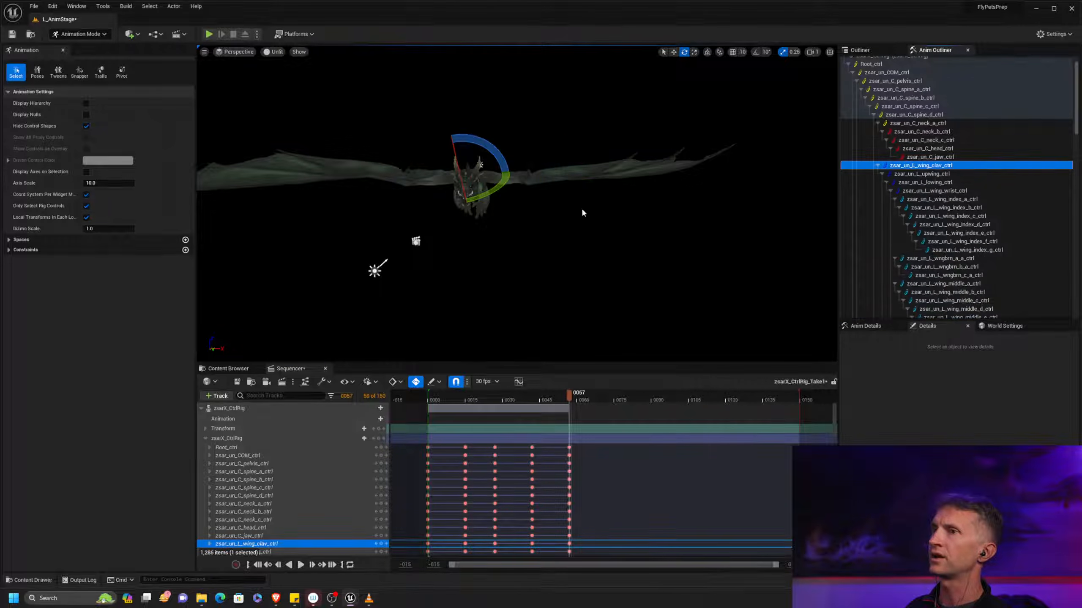
key(ctrl+grave)
middle_drag(580, 217, 571, 231)
drag(491, 193, 572, 103)
click(950, 174)
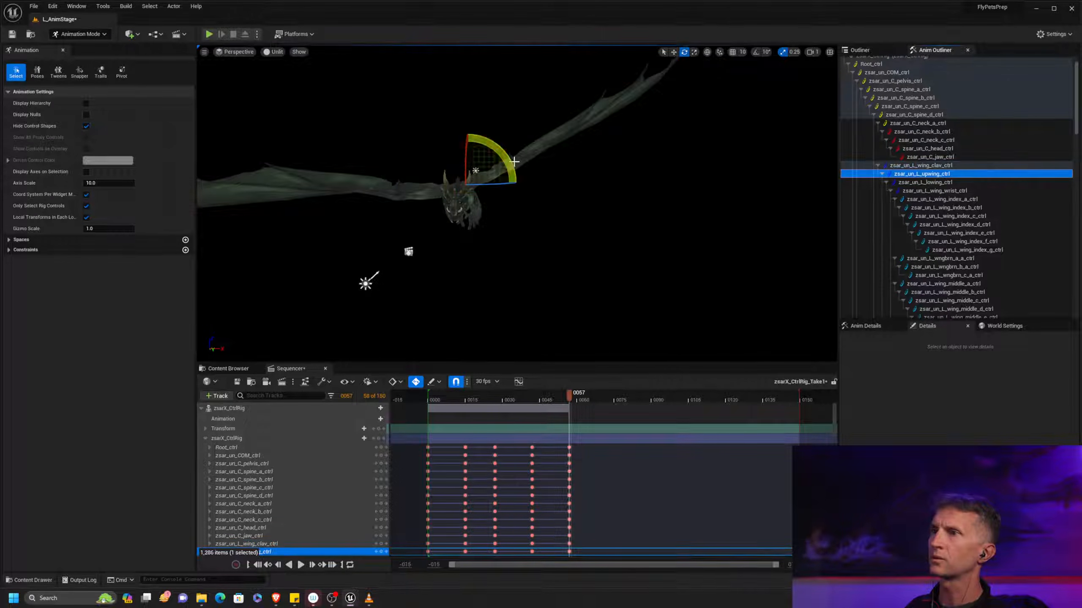
drag(513, 162, 507, 122)
alt+drag(570, 152, 613, 260)
Check Muybridge's Cockatoo Flying plate and rotate the L_lowing and L_wing_wrist controls at frame 57 to adjust the raised wing
key(alt+Tab)
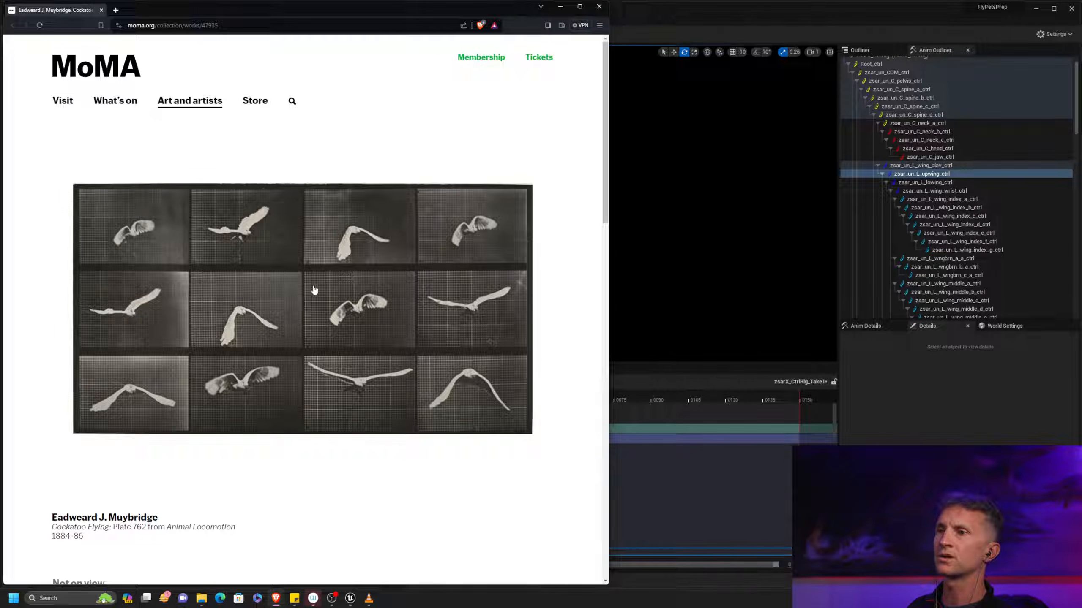
key(alt+Tab)
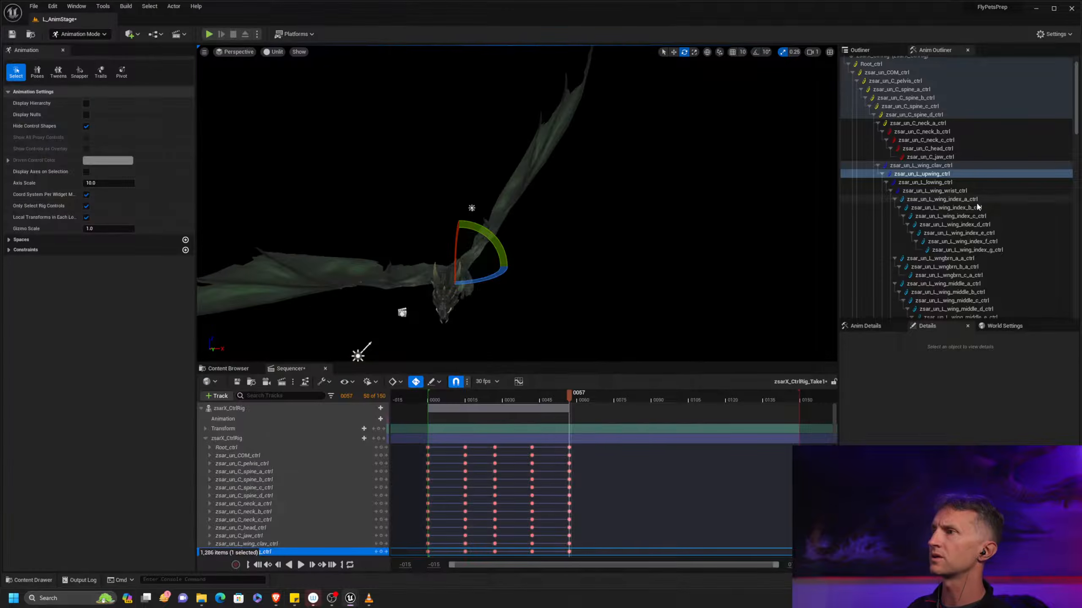
click(934, 183)
drag(521, 207, 513, 201)
click(957, 191)
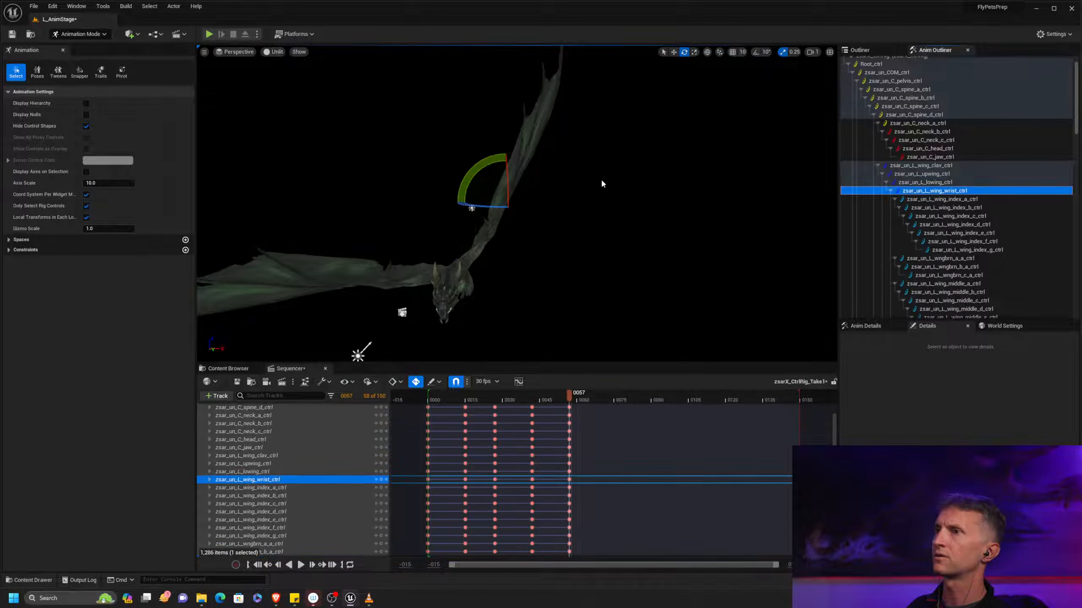
mouse_move(484, 160)
mouse_down()
mouse_move(497, 166)
mouse_move(490, 177)
mouse_up()
alt+drag(595, 221, 620, 203)
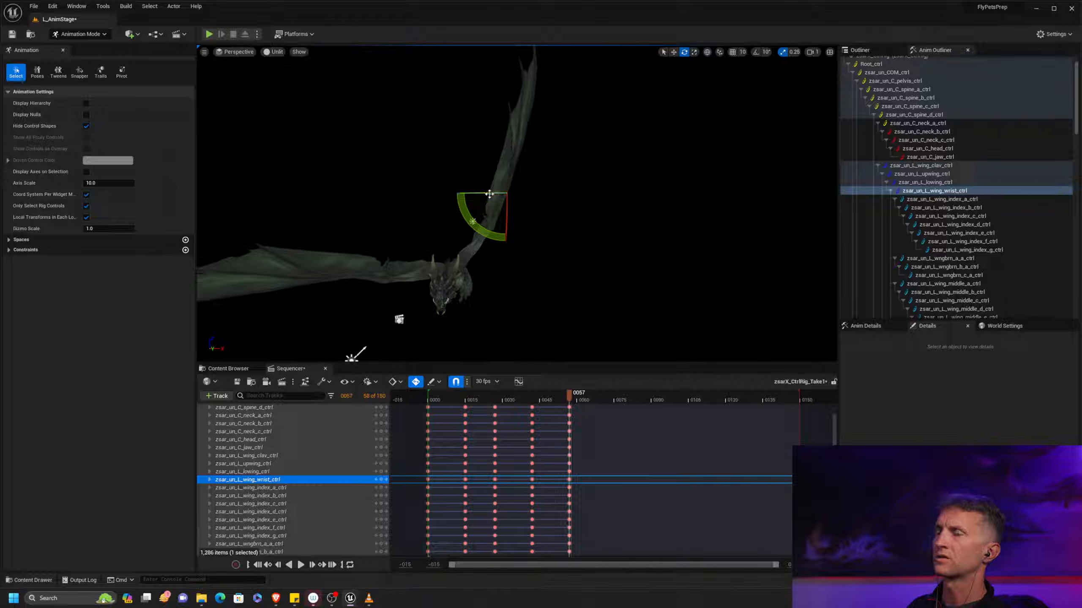
Compare the raised wing pose with the Flight Videos Deconstructed wingbeat illustrations and Muybridge's Cockatoo Flying plate in the browser
key(alt+Tab)
key(alt+Tab)
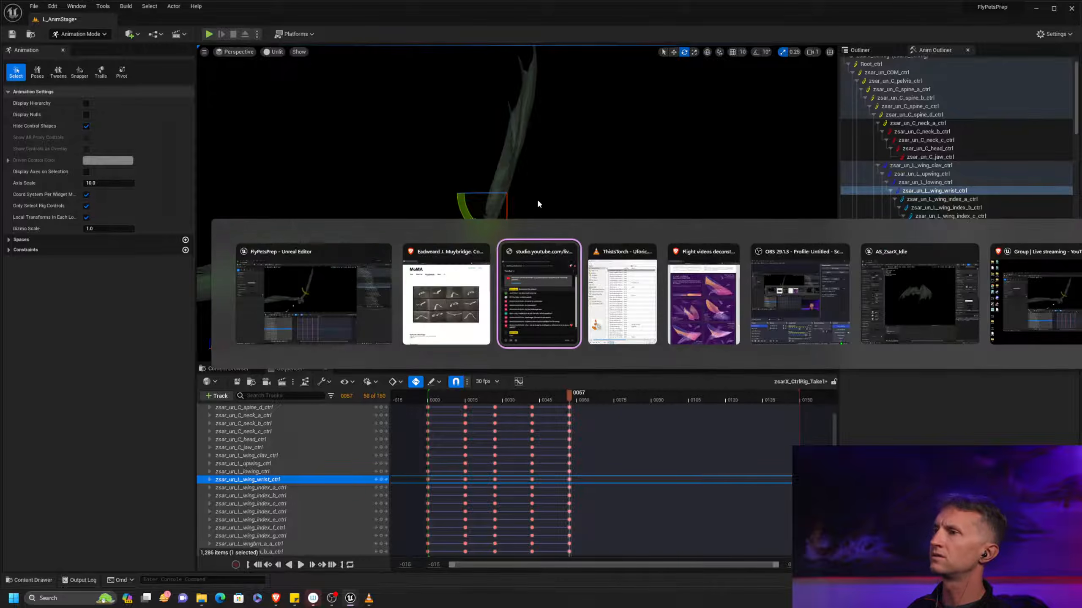
key(alt+Tab)
key(alt+Tab)
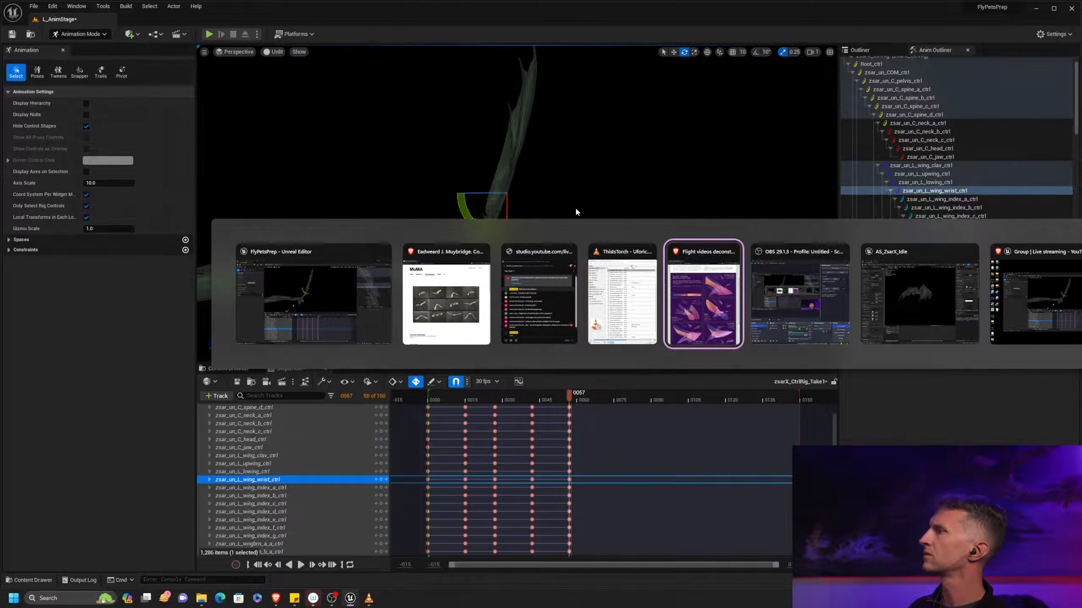
key(alt+Tab)
key(alt+Tab)
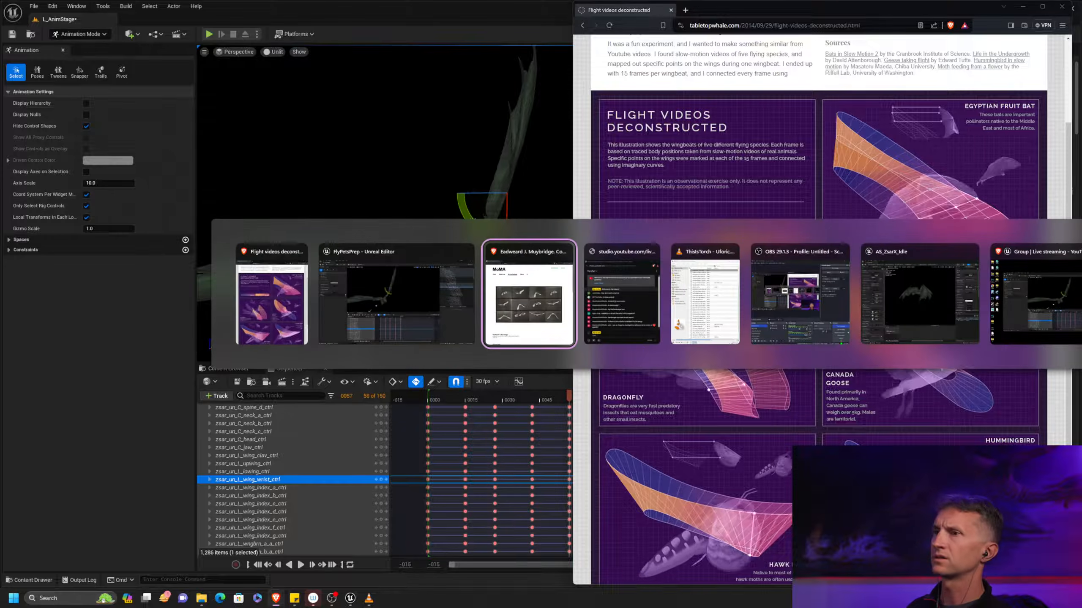
key(alt+Tab)
key(alt+Tab)
key(alt+Tab)
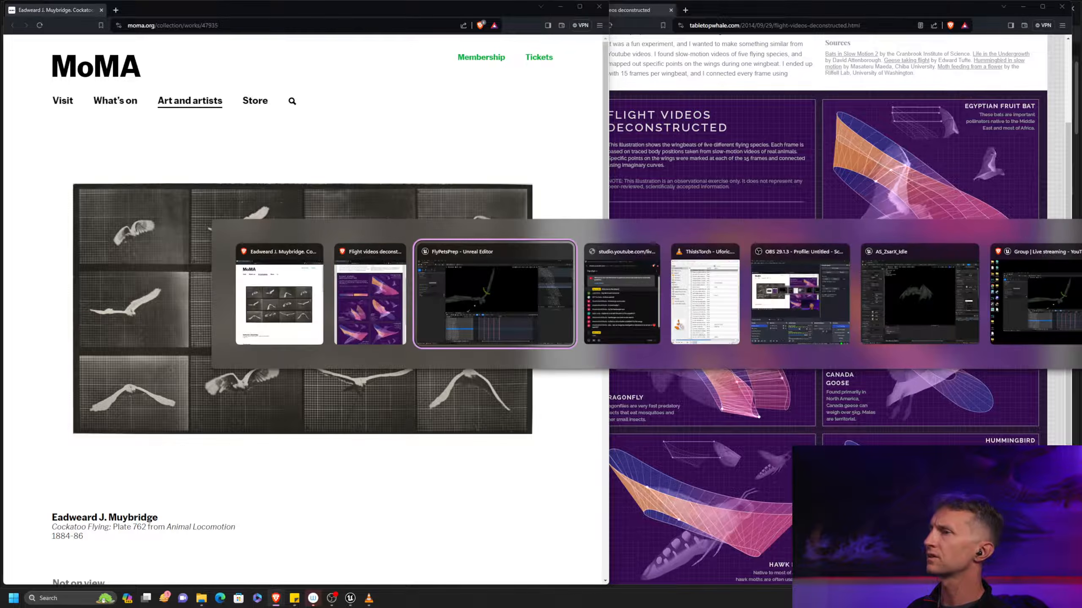
key(alt+Tab)
key(alt+Tab)
key(alt+Tab)
key(alt+Tab)
key(alt+Tab)
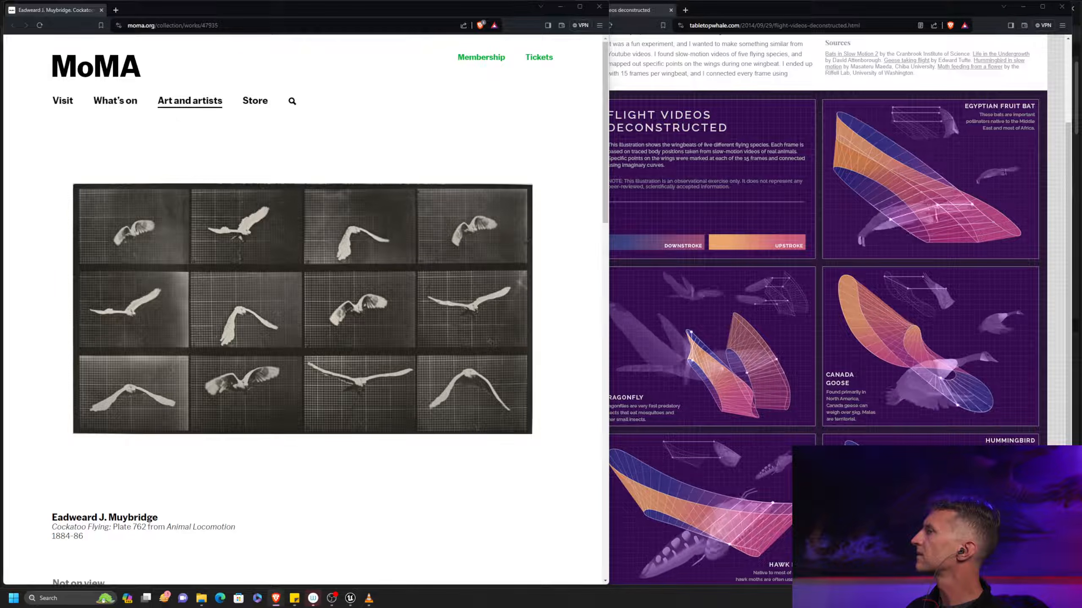
key(alt+Tab)
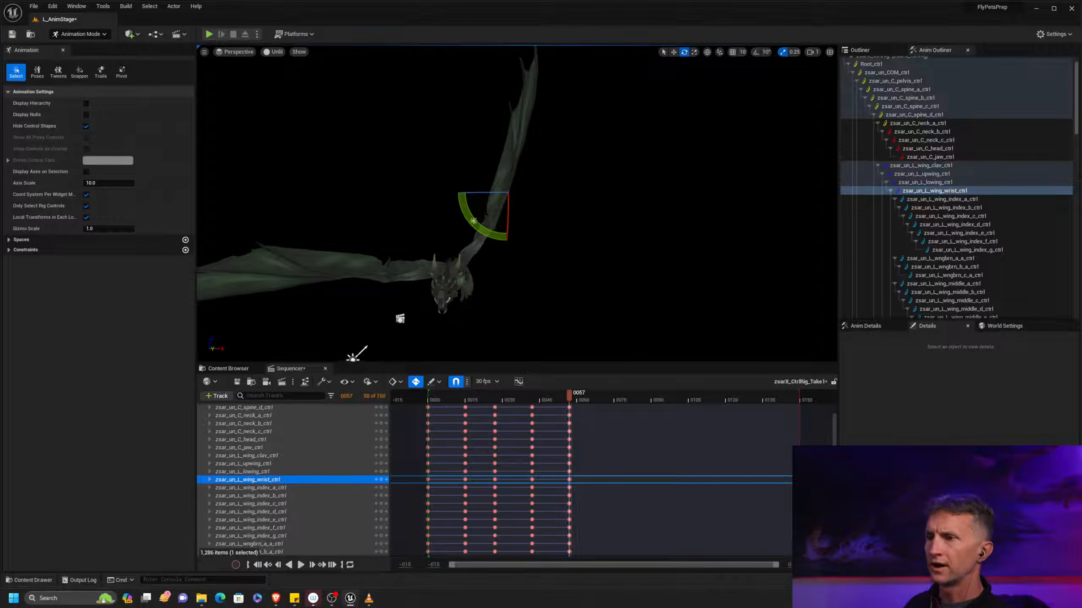
Review the wing motion between the frame 42 and 57 keys and examine the frame 42 pose from the side
key(comma)
key(period)
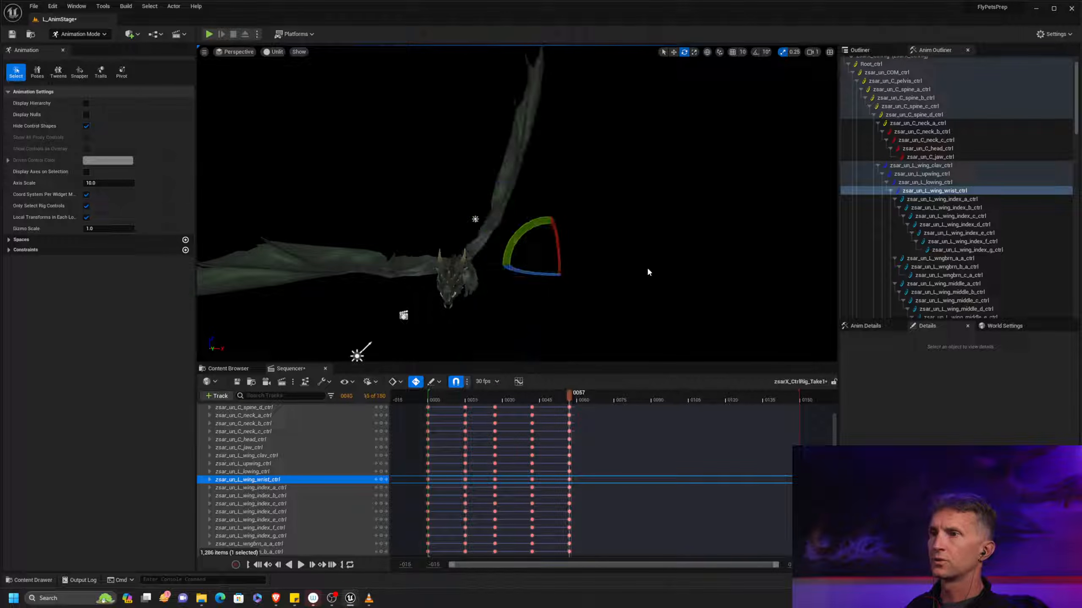
alt+drag(616, 264, 591, 270)
key(space)
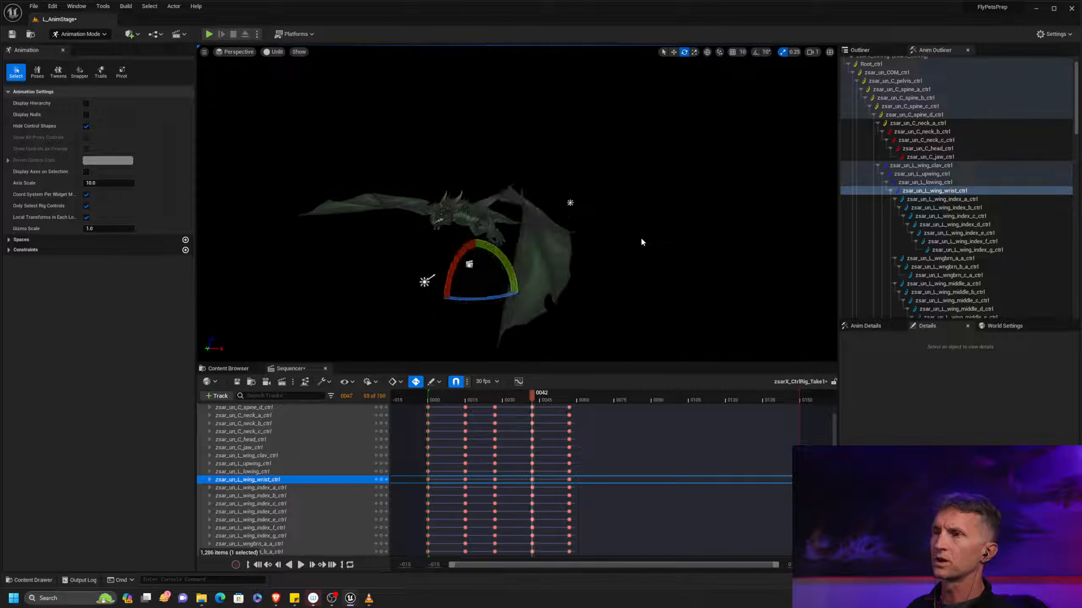
alt+drag(632, 245, 550, 244)
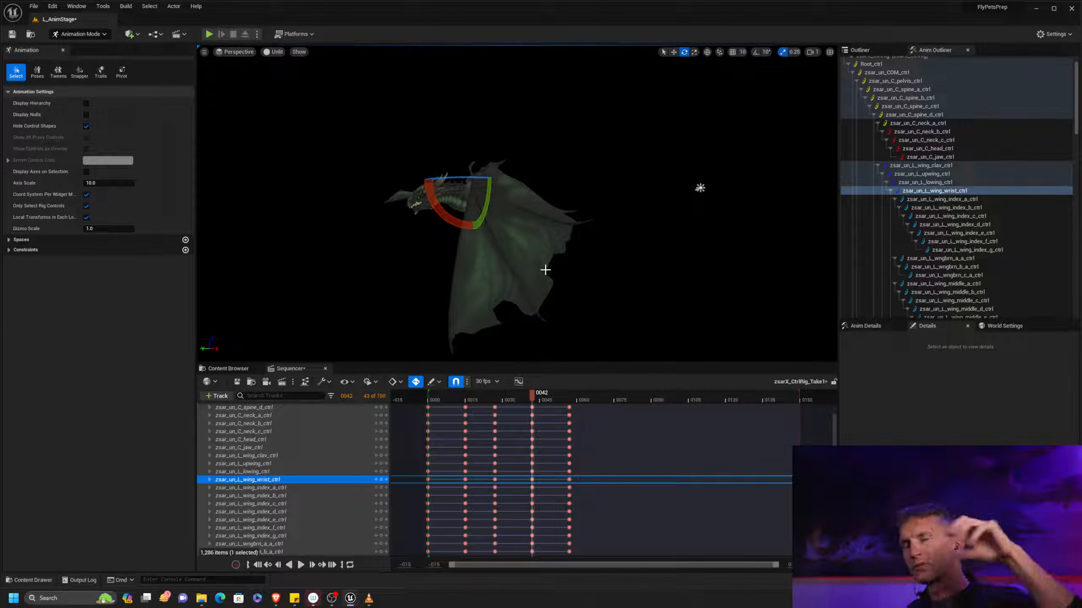
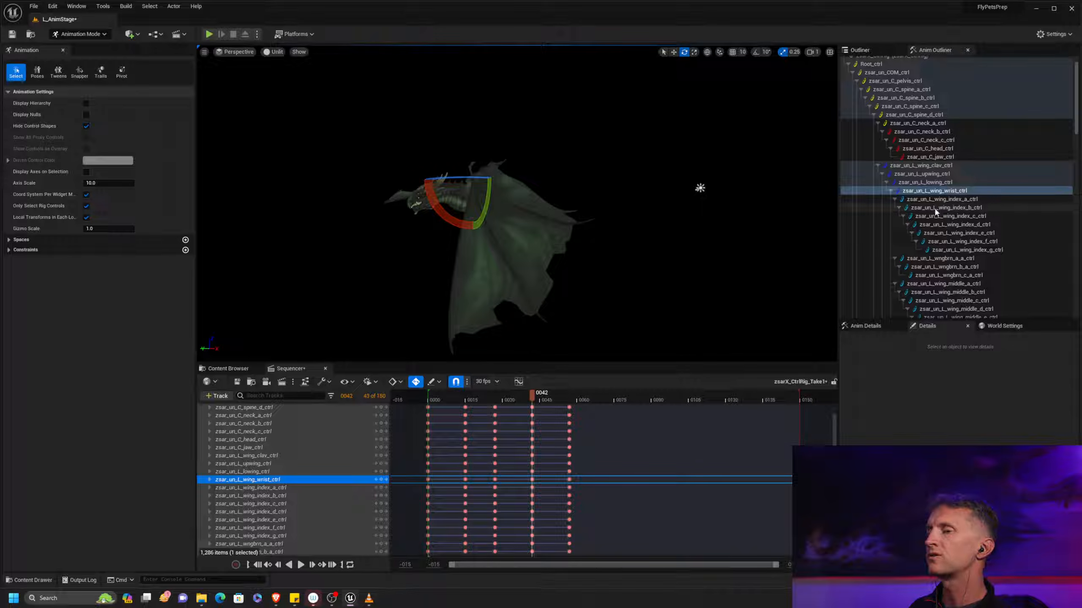
Compare the frame 0 and 42 poses and try to reset the L_wing_wrist and finger controls together at frame 42
drag(446, 402, 431, 403)
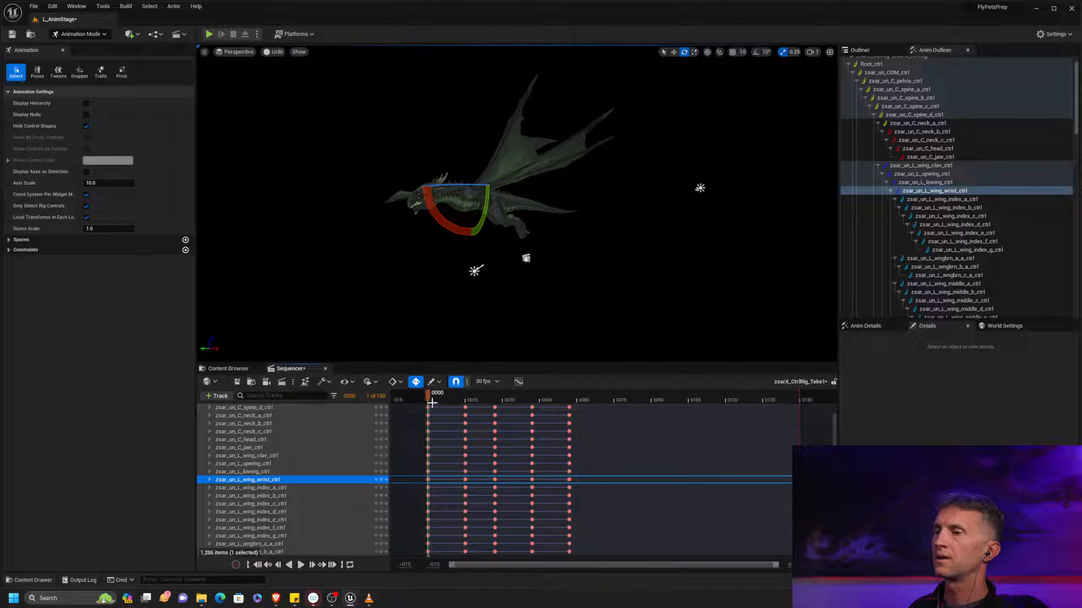
drag(428, 400, 531, 395)
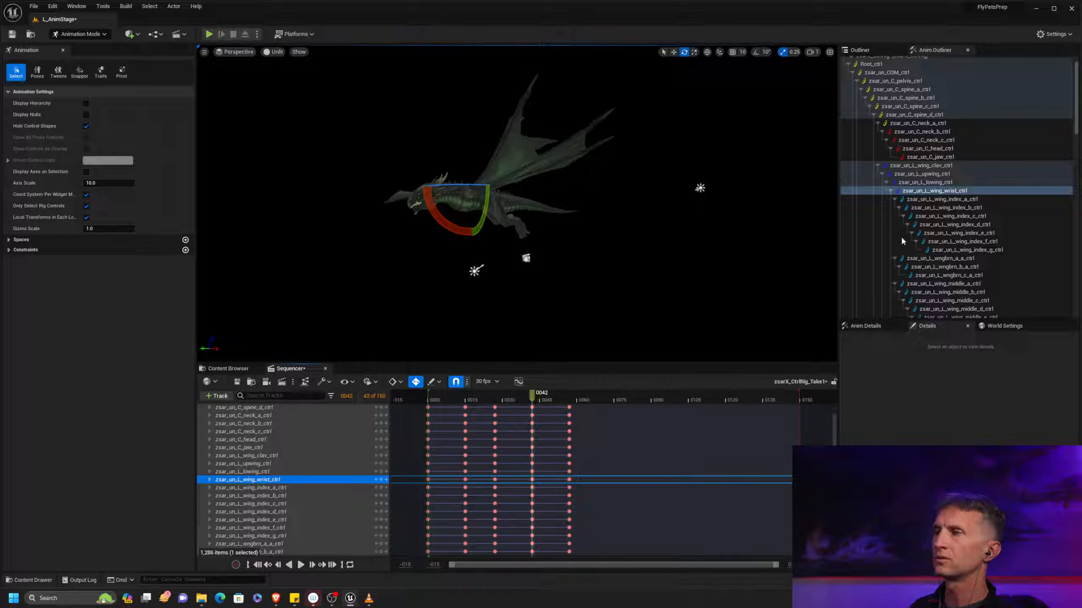
click(993, 193)
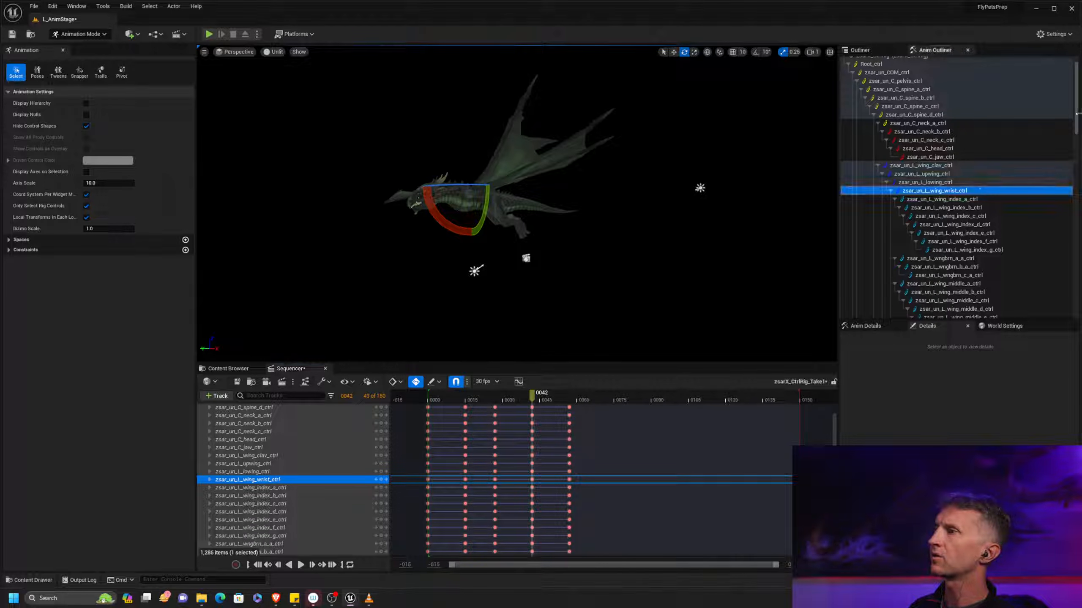
drag(1076, 118, 1060, 183)
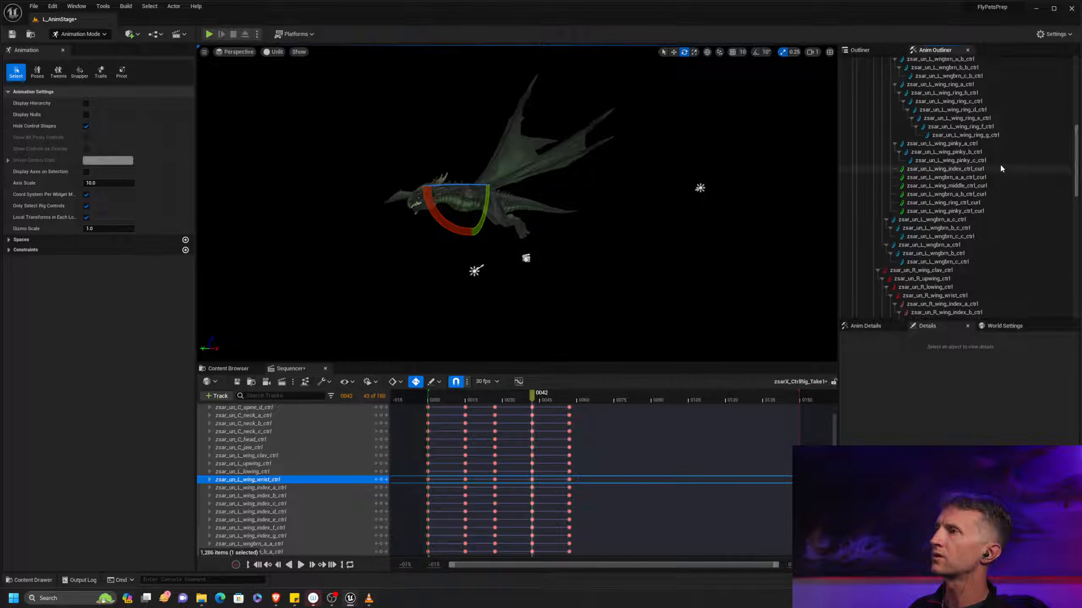
shift+click(997, 163)
alt+drag(631, 245, 663, 243)
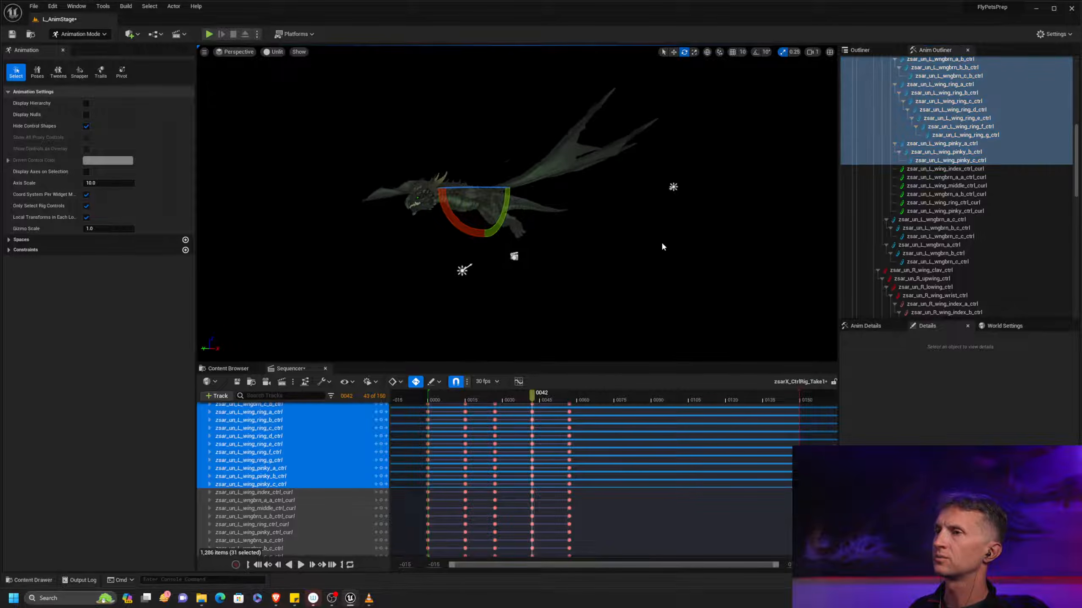
key(ctrl+g)
alt+drag(569, 264, 549, 295)
key(comma)
key(period)
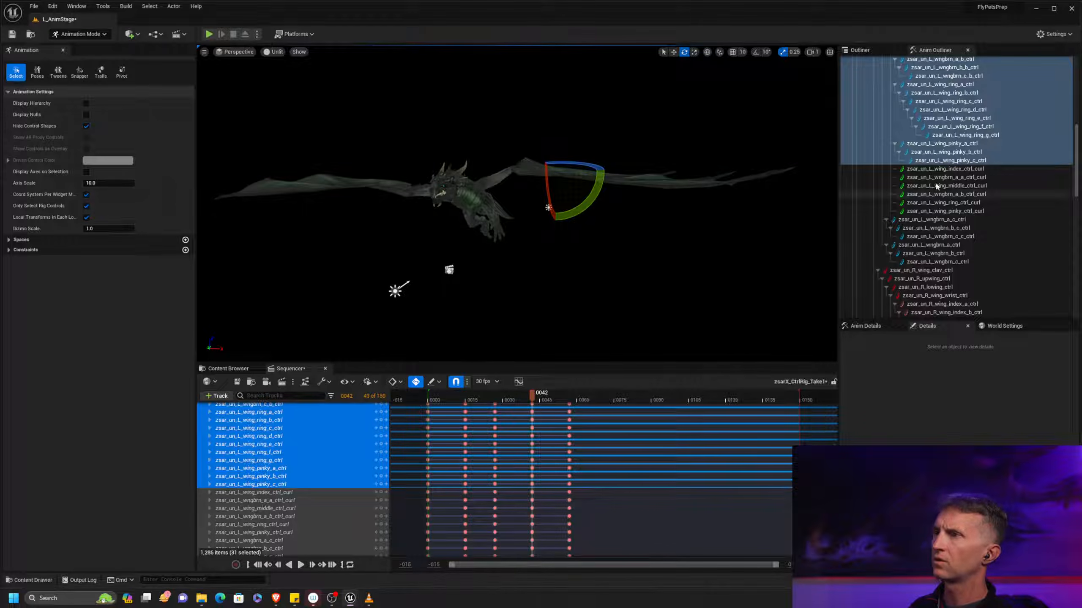
scroll(1077, 164, up, 10)
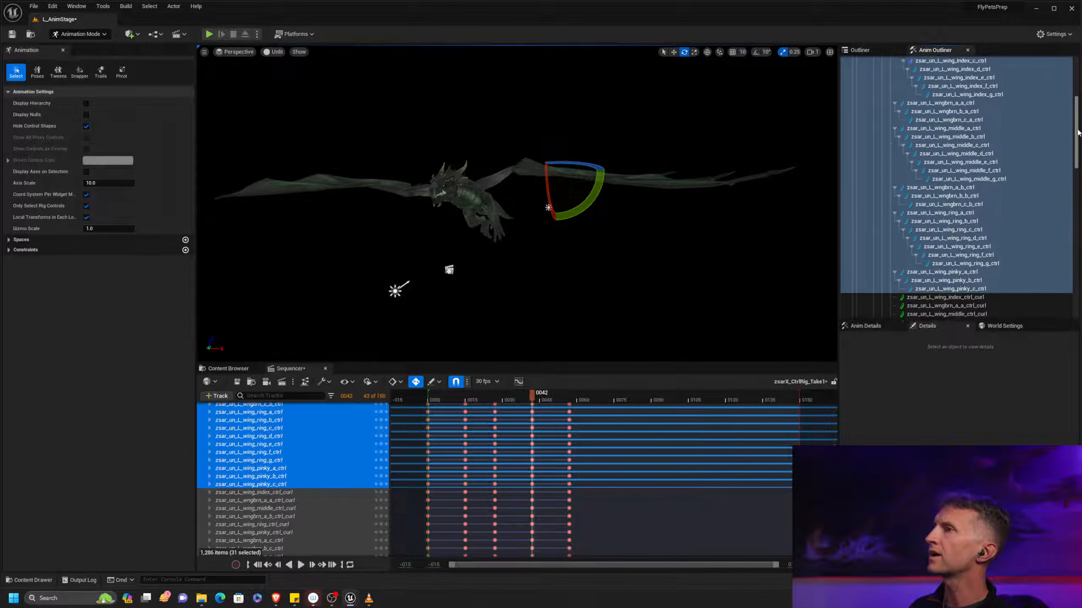
alt+middle_drag(663, 246, 671, 227)
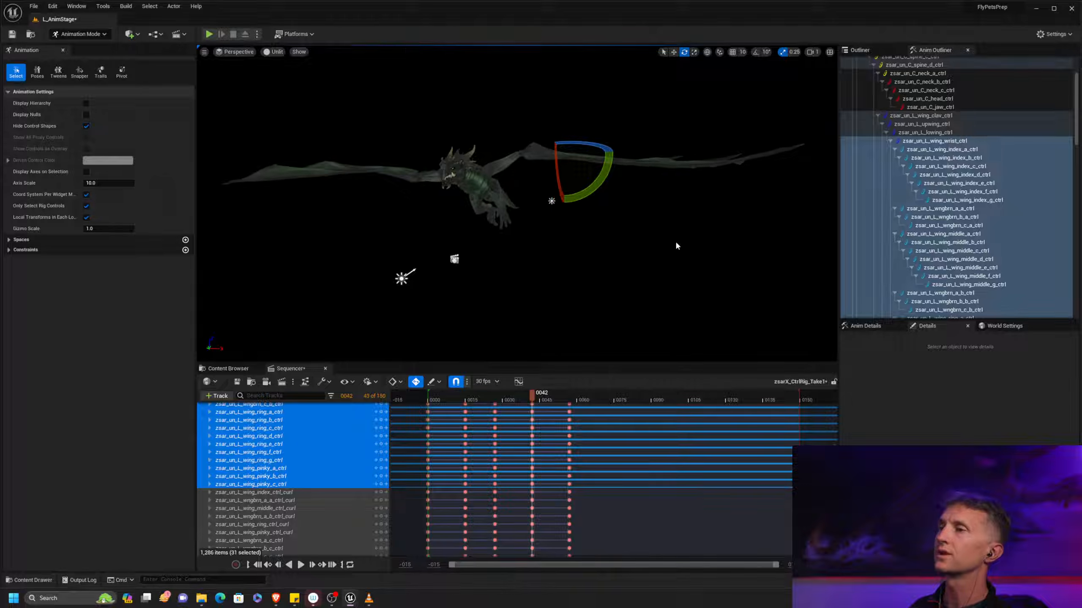
key(ctrl+z)
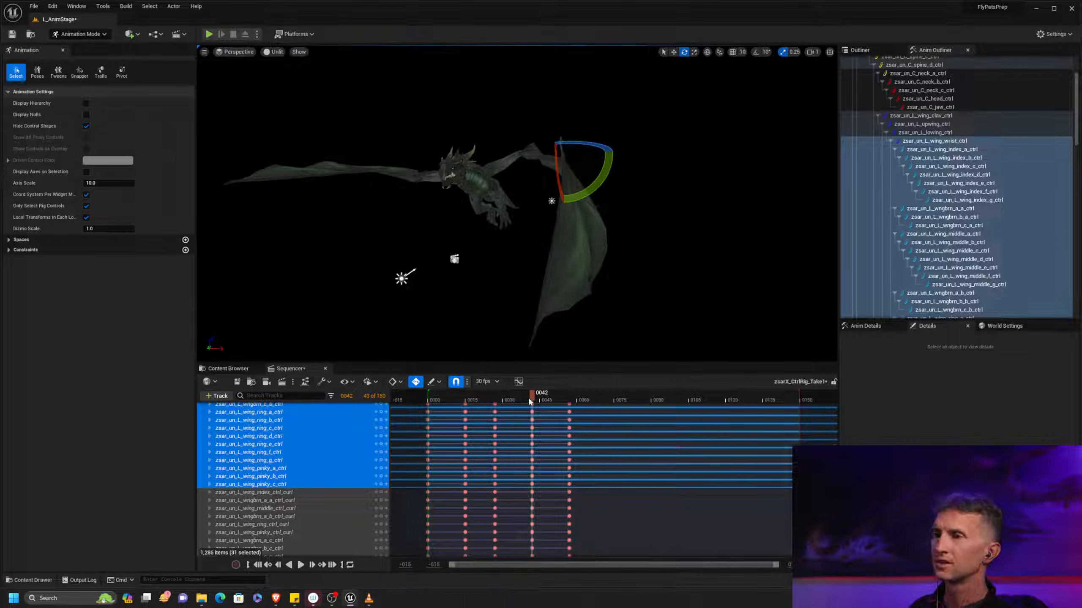
Exclude L_wing_wrist from the selection and reset only the left wing's finger controls, index through pinky, at frame 42
drag(470, 397, 534, 398)
ctrl+click(965, 141)
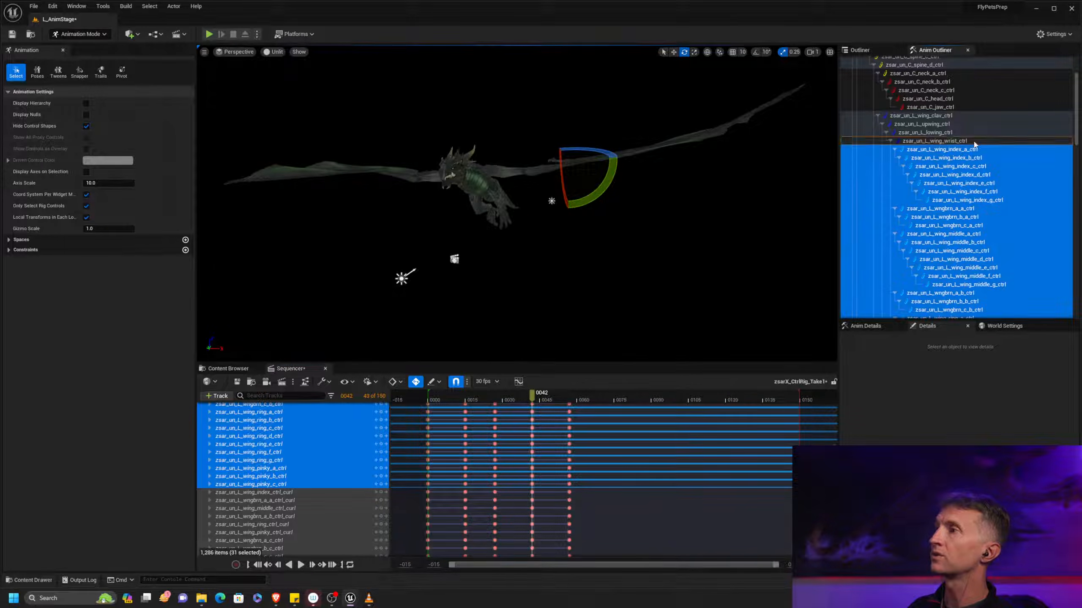
mouse_move(695, 250)
alt+mouse_down()
mouse_move(636, 310)
mouse_move(721, 274)
alt+mouse_up()
key(comma)
key(period)
alt+drag(703, 232, 787, 225)
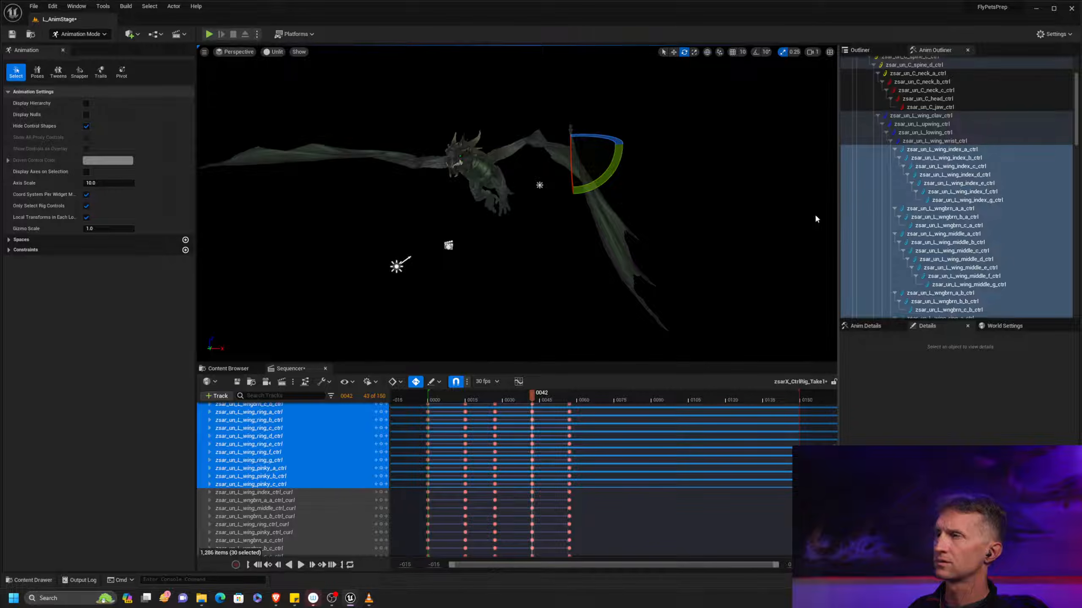
alt+drag(725, 246, 846, 214)
Try to rotate only the L_wing_index_a through index_g controls at frame 42
click(967, 200)
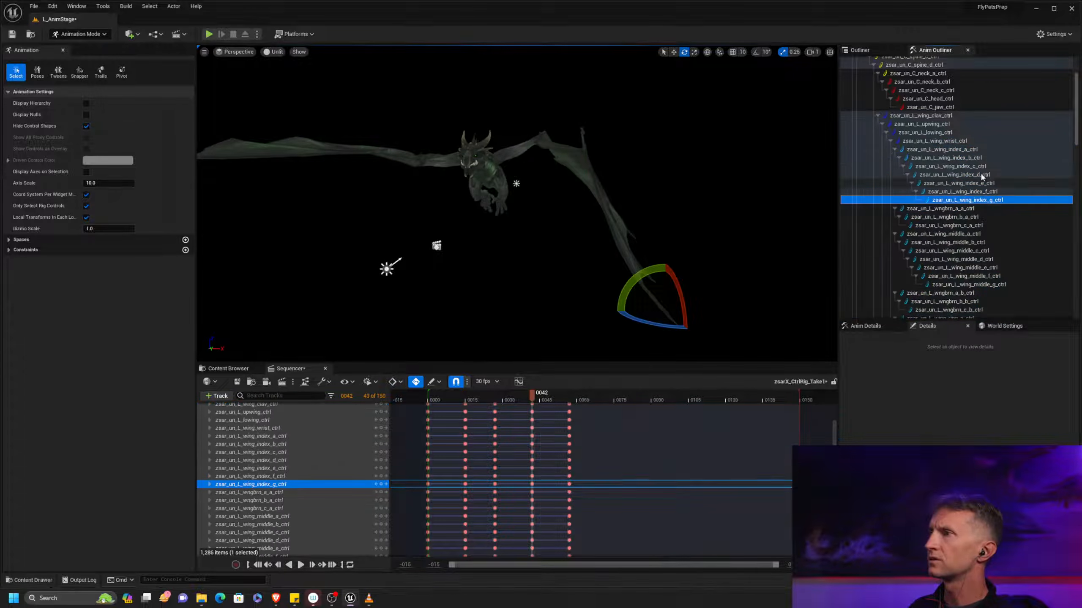
shift+click(975, 150)
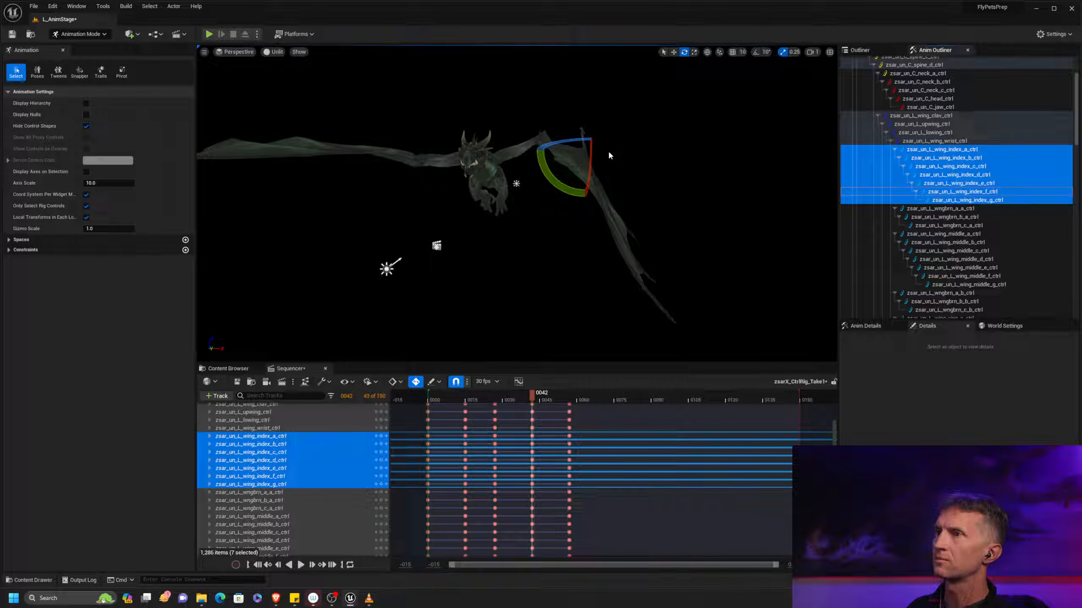
drag(596, 191, 596, 200)
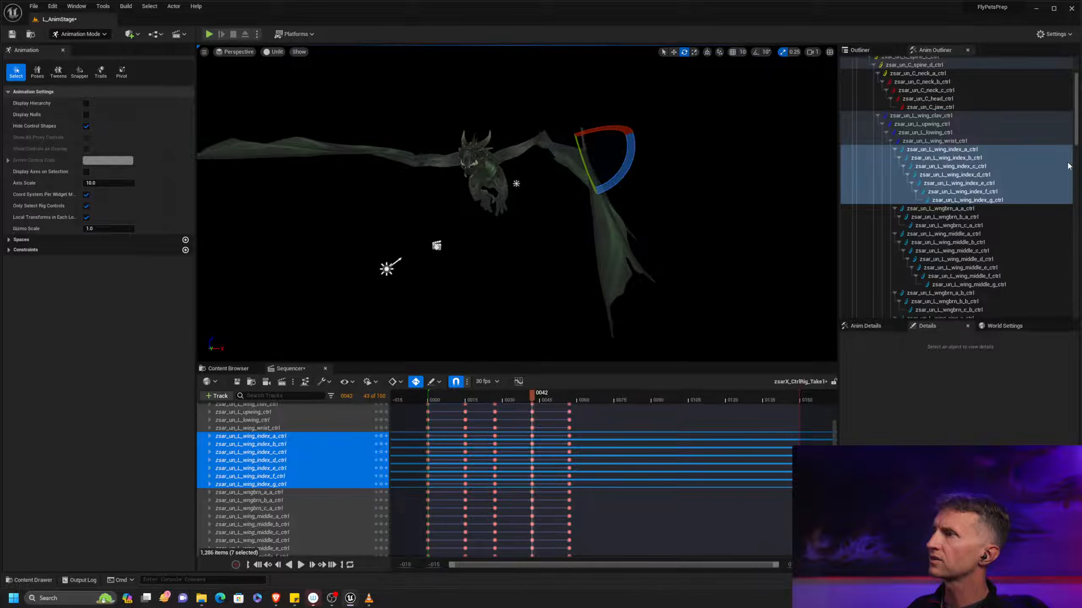
key(ctrl+z)
Rotate all left wing finger controls, index_a through pinky_c, together at frame 42 to bend the wing tip downward
drag(1077, 145, 1077, 183)
shift+click(987, 218)
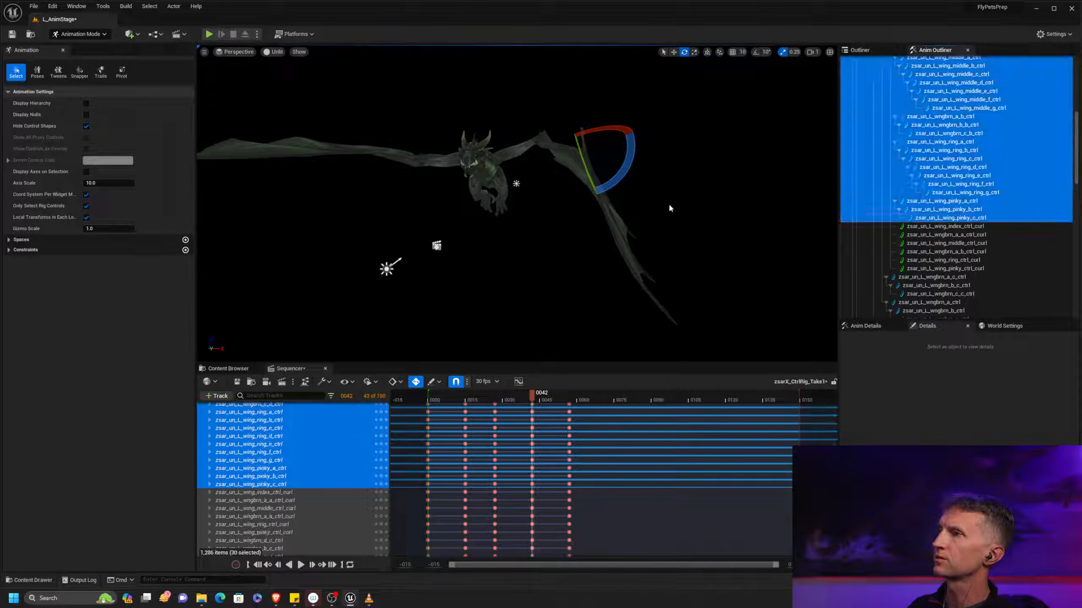
drag(624, 160, 620, 198)
mouse_move(656, 237)
alt+mouse_down()
mouse_move(588, 246)
mouse_move(654, 228)
alt+mouse_up()
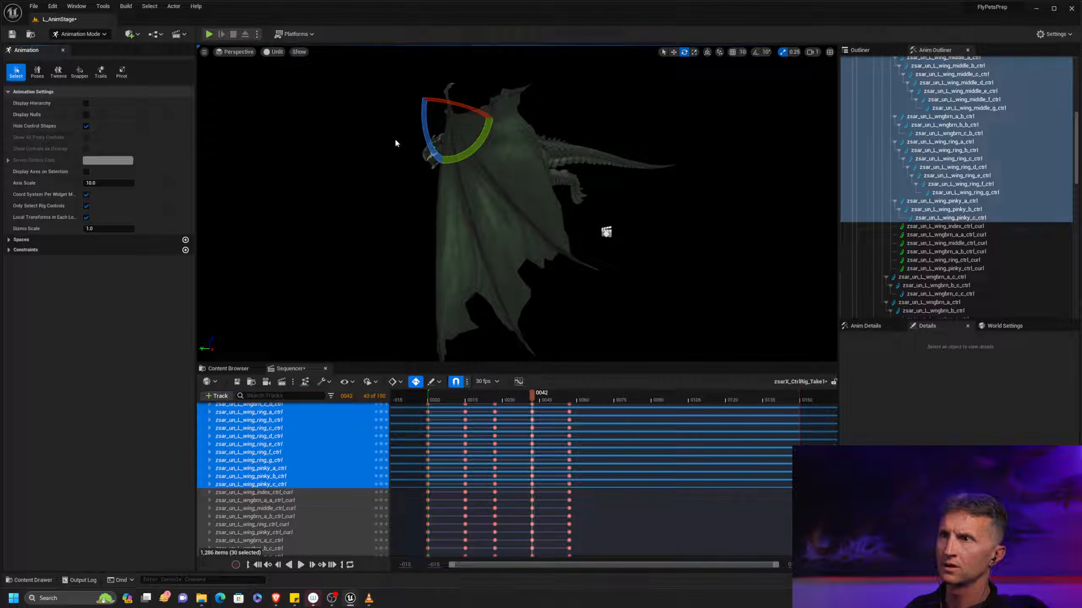
Show the control shapes and rotate the L_wing_pinky_c control at frame 42
click(87, 125)
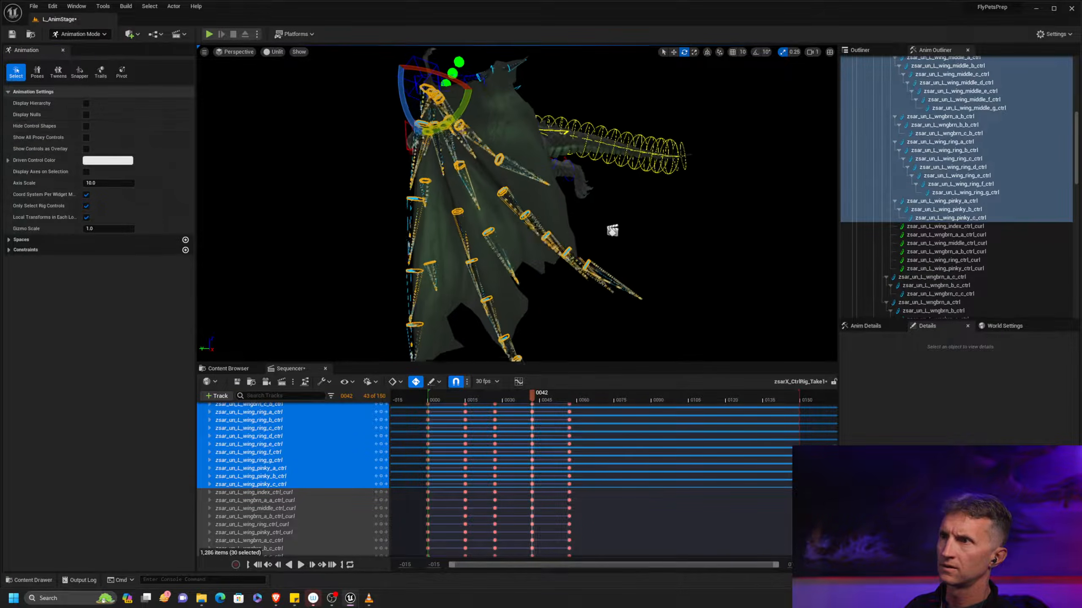
click(513, 164)
alt+drag(526, 194, 498, 197)
alt+drag(570, 233, 613, 219)
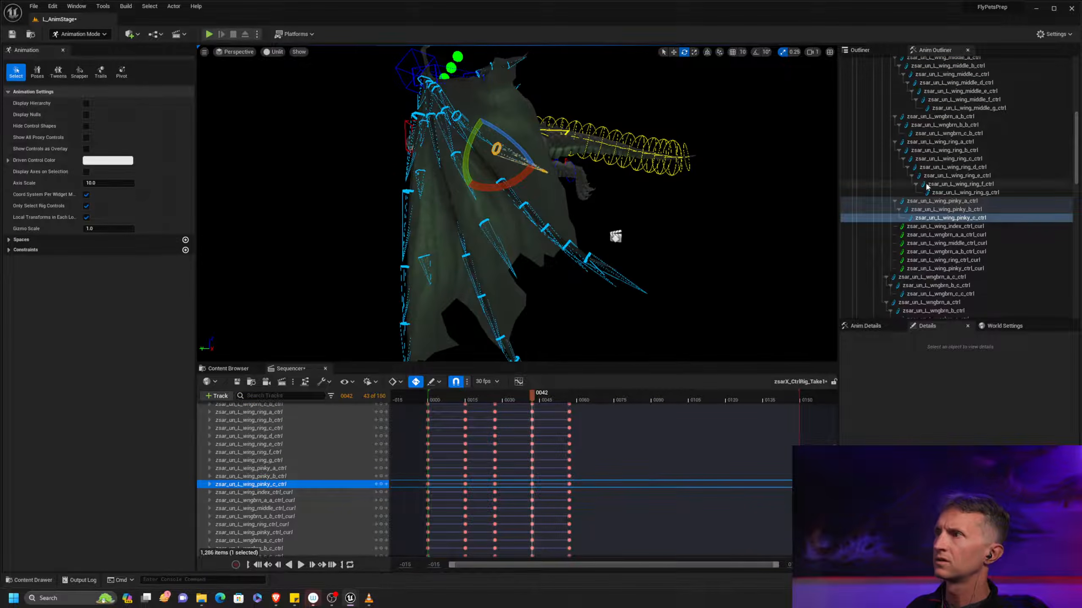
Rotate the L_wing_ring_c through ring_g controls together at frame 42 to adjust the outer ring finger
click(978, 167)
click(984, 160)
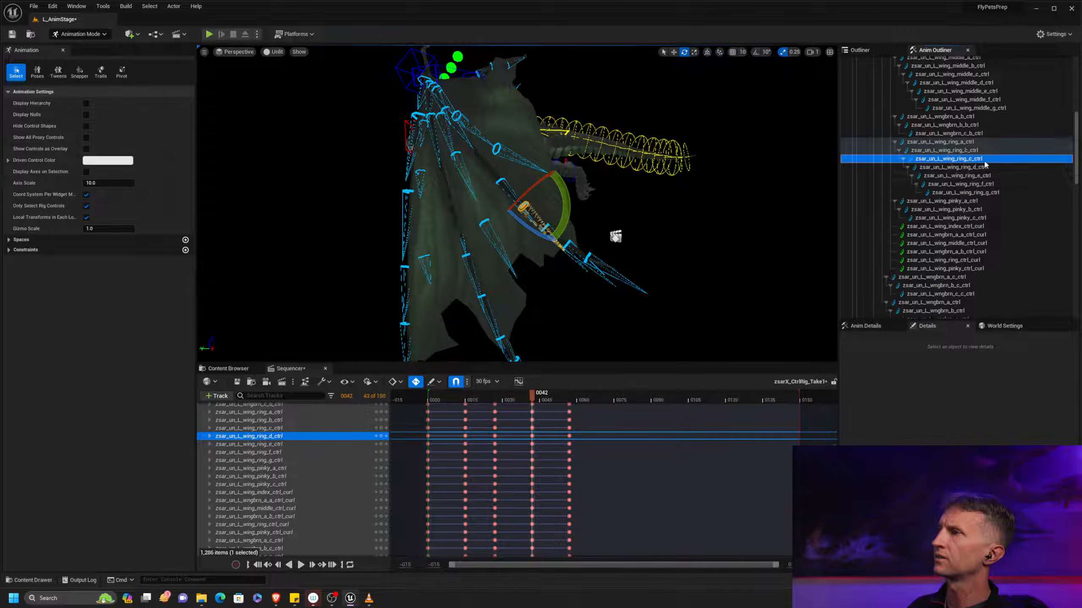
shift+click(1002, 192)
drag(539, 184, 488, 246)
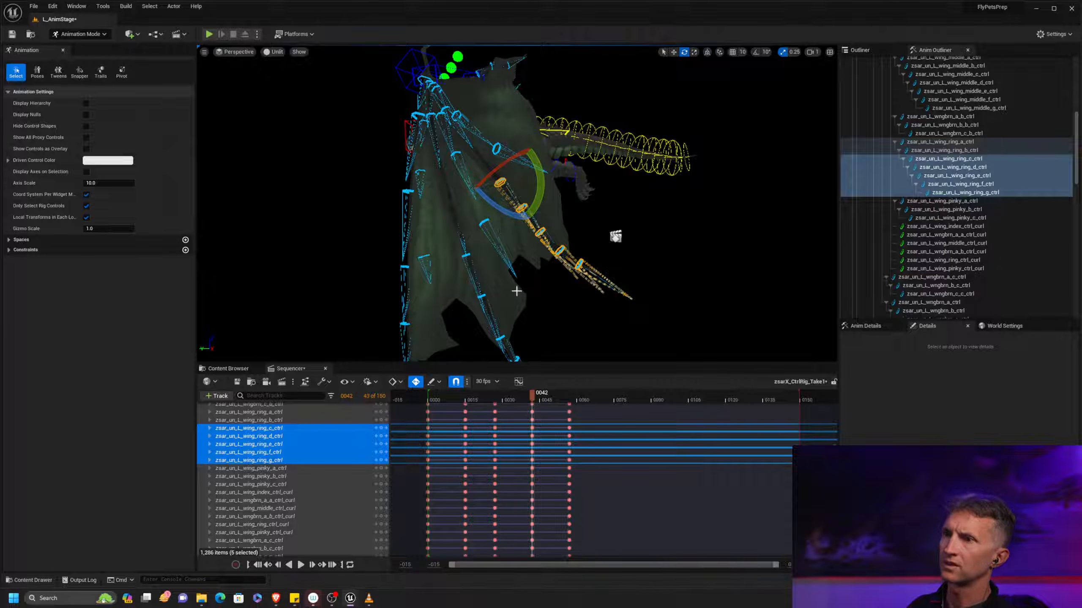
alt+middle_drag(500, 291, 509, 202)
Rotate the L_wing_middle_c through middle_g controls together at frame 42 to adjust the outer middle finger
click(531, 264)
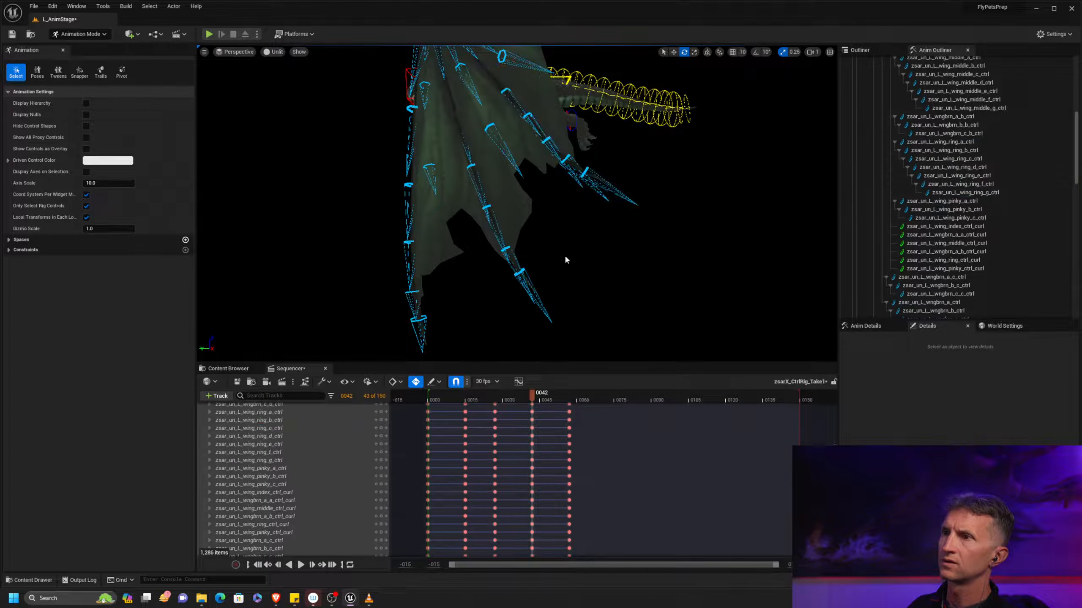
click(992, 90)
shift+click(982, 109)
shift+click(964, 74)
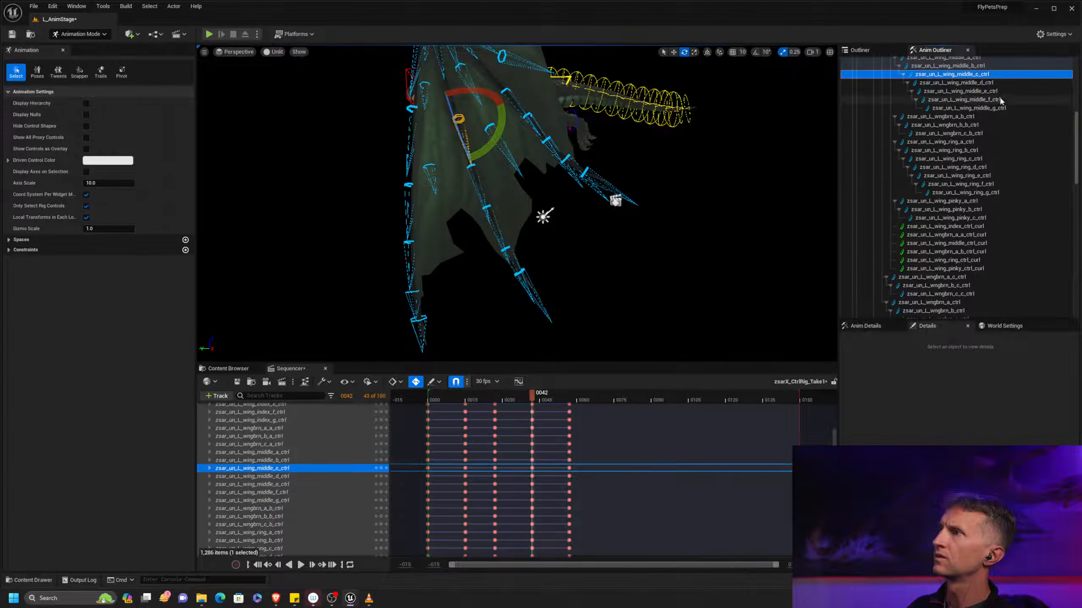
alt+middle_drag(502, 126, 491, 146)
drag(493, 146, 489, 164)
alt+middle_drag(511, 151, 529, 196)
scroll(528, 196, down, 4)
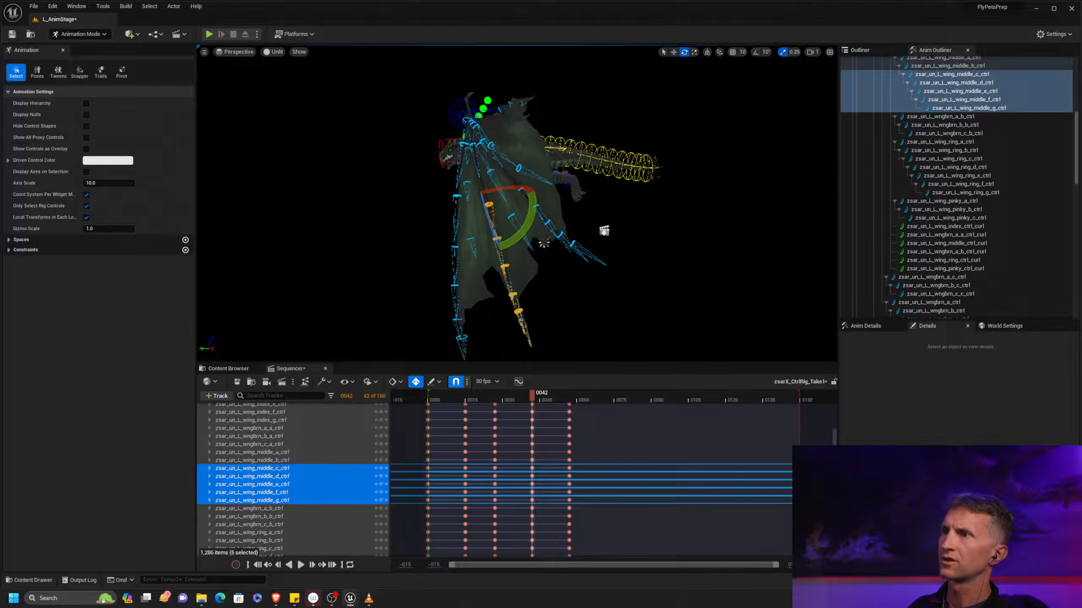
Rotate the L_wing_ring_e, ring_f and ring_g controls at frame 42 to refine the ring finger's tip
click(599, 260)
shift+click(987, 176)
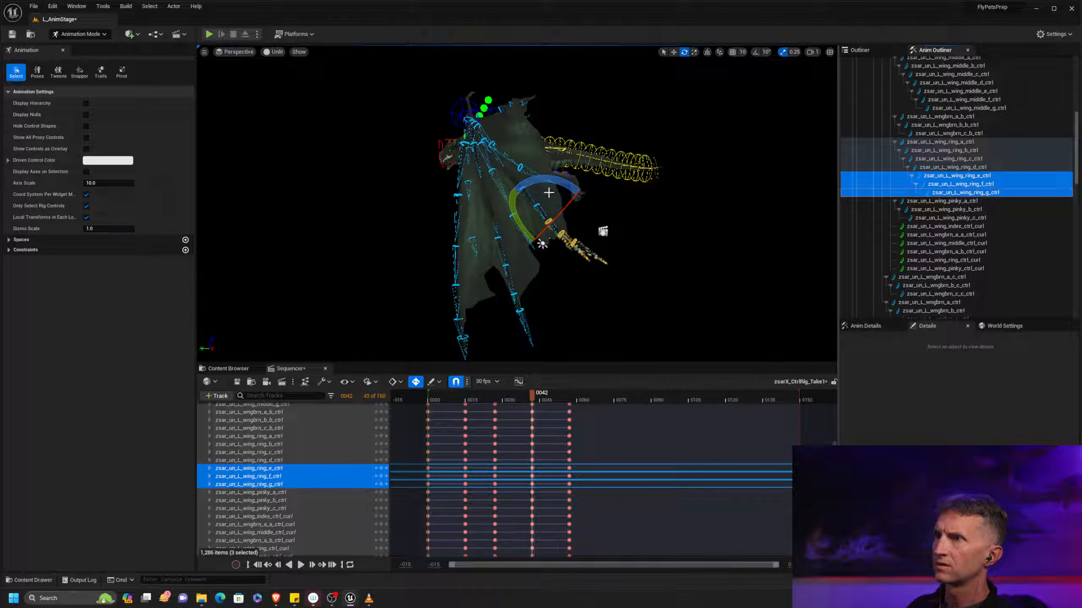
drag(517, 211, 549, 218)
alt+right_drag(549, 218, 571, 222)
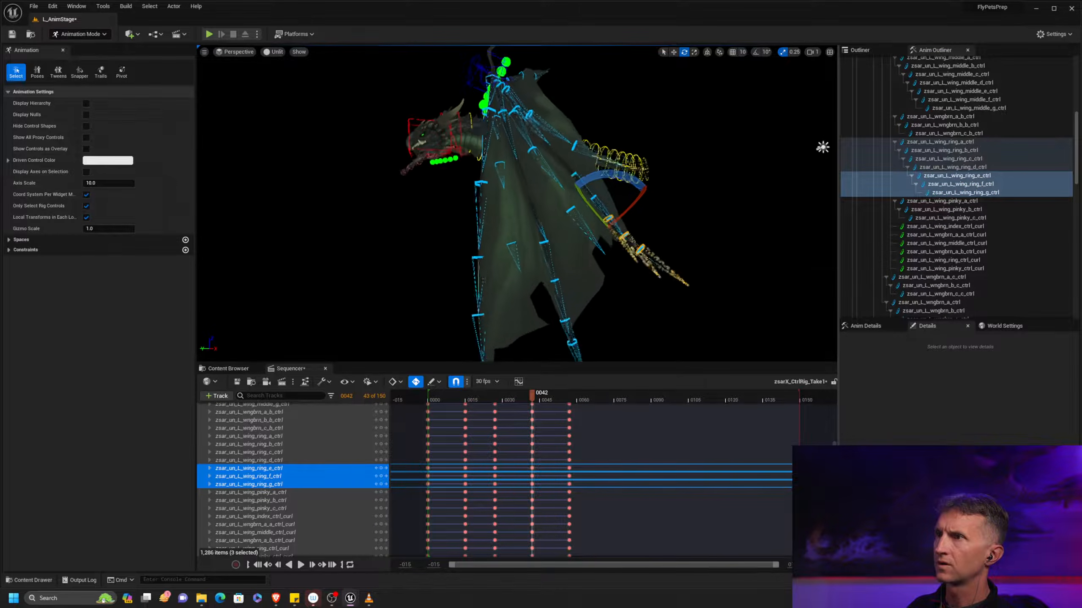
Rotate the L_wing_pinky_b and L_wing_ring_g controls individually at frame 42 to refine the trailing fingers
alt+right_drag(549, 123, 570, 123)
click(570, 111)
drag(566, 89, 568, 113)
alt+drag(569, 113, 810, 243)
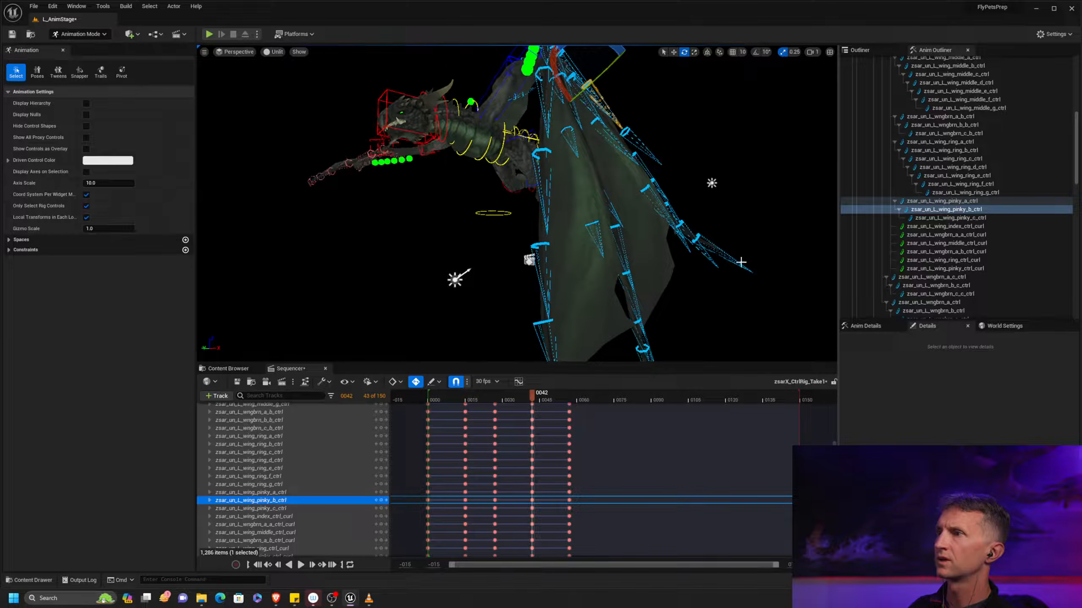
click(686, 220)
drag(662, 255, 688, 278)
alt+drag(713, 148, 698, 158)
alt+right_drag(699, 158, 673, 175)
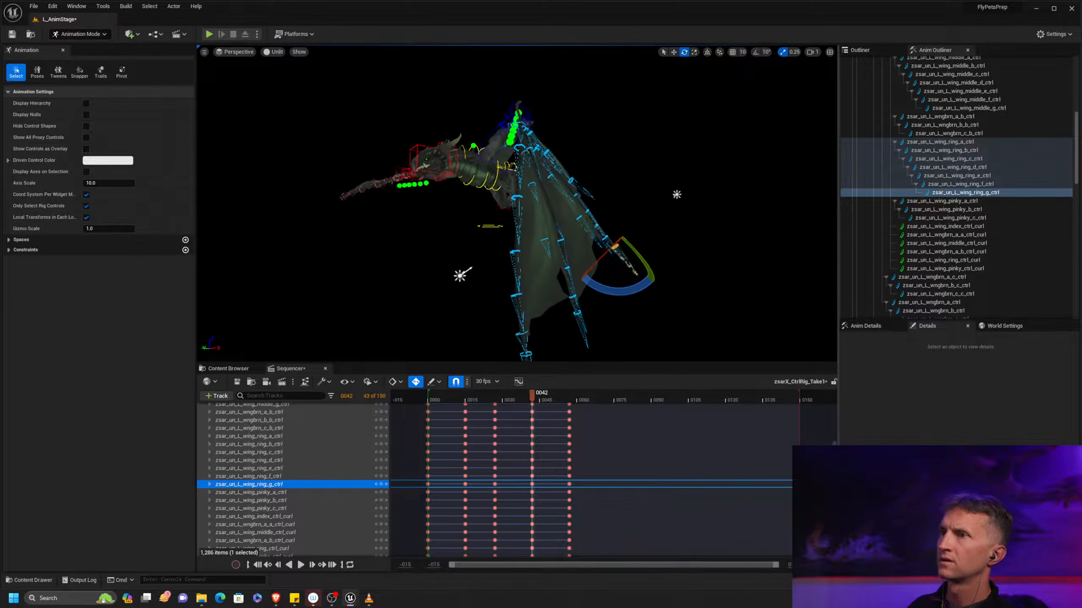
alt+drag(673, 174, 655, 187)
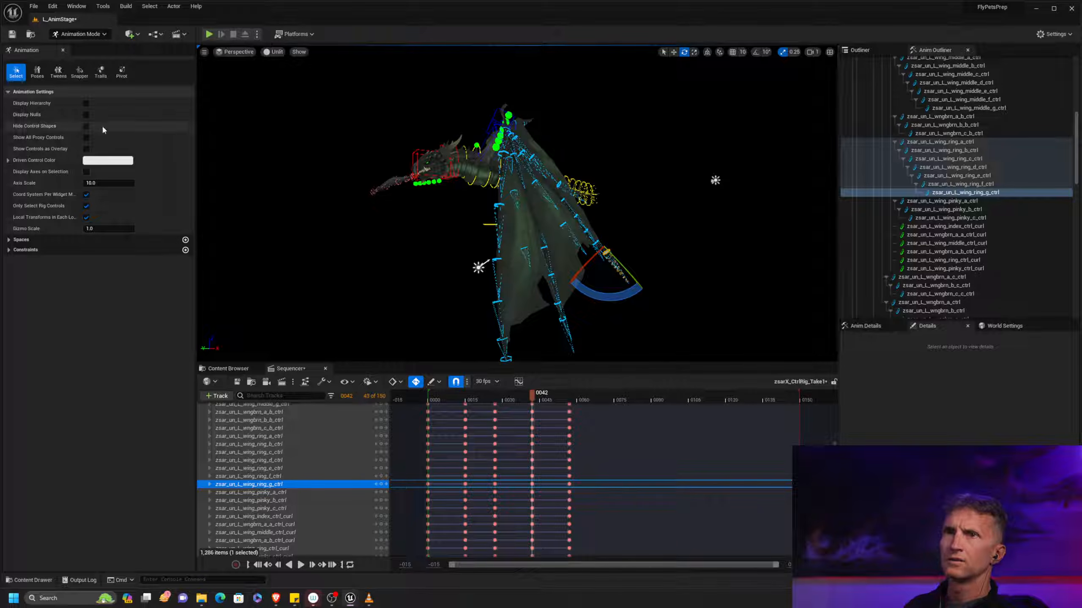
Step through the wing's keyed poses around frames 15 to 42 and examine the finger shapes from several angles
alt+drag(429, 164, 419, 166)
key(period)
key(period)
key(period)
key(period)
key(period)
key(period)
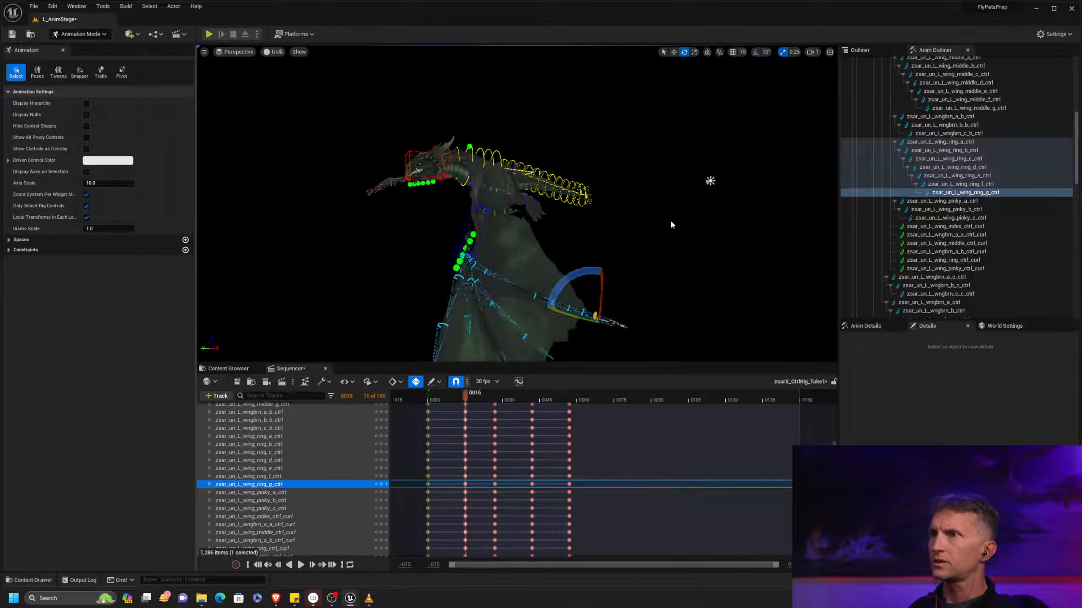
alt+right_drag(647, 238, 613, 248)
alt+drag(613, 248, 592, 256)
key(period)
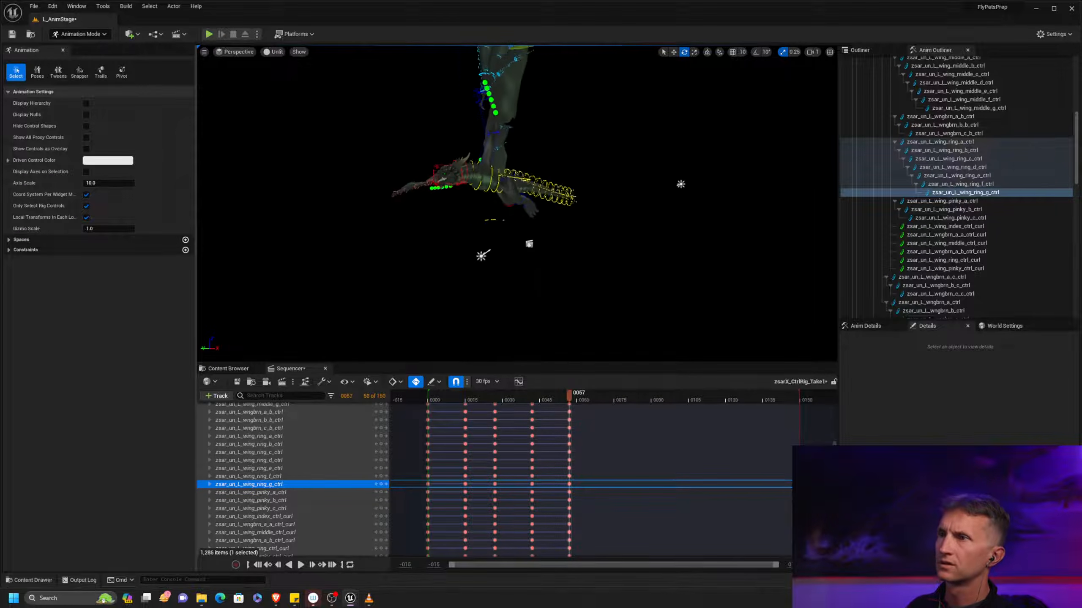
key(period)
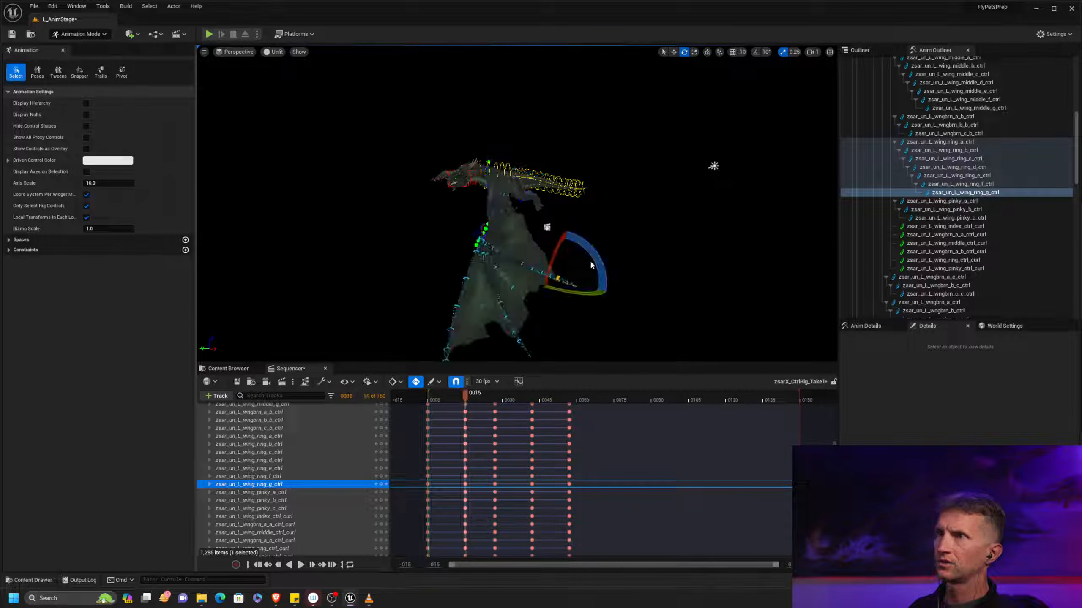
alt+drag(658, 213, 683, 199)
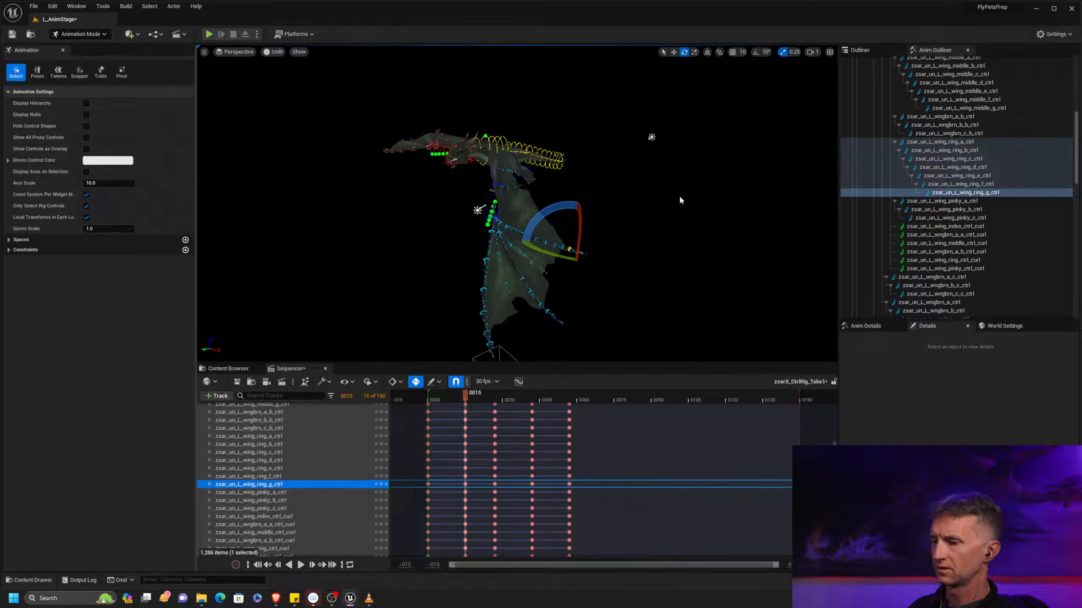
key(period)
key(period)
key(comma)
key(period)
alt+drag(658, 205, 687, 205)
drag(602, 217, 601, 225)
Rotate the whole ring finger, L_wing_ring_a through ring_g, slightly toward the neighbouring fingers at frame 42
click(979, 152)
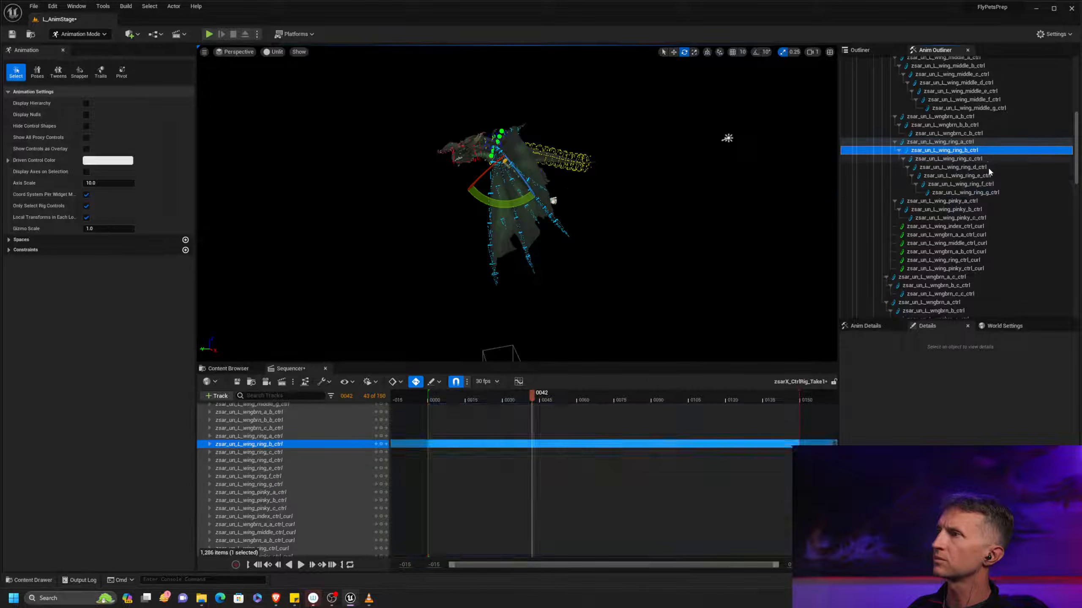
click(972, 145)
shift+click(995, 193)
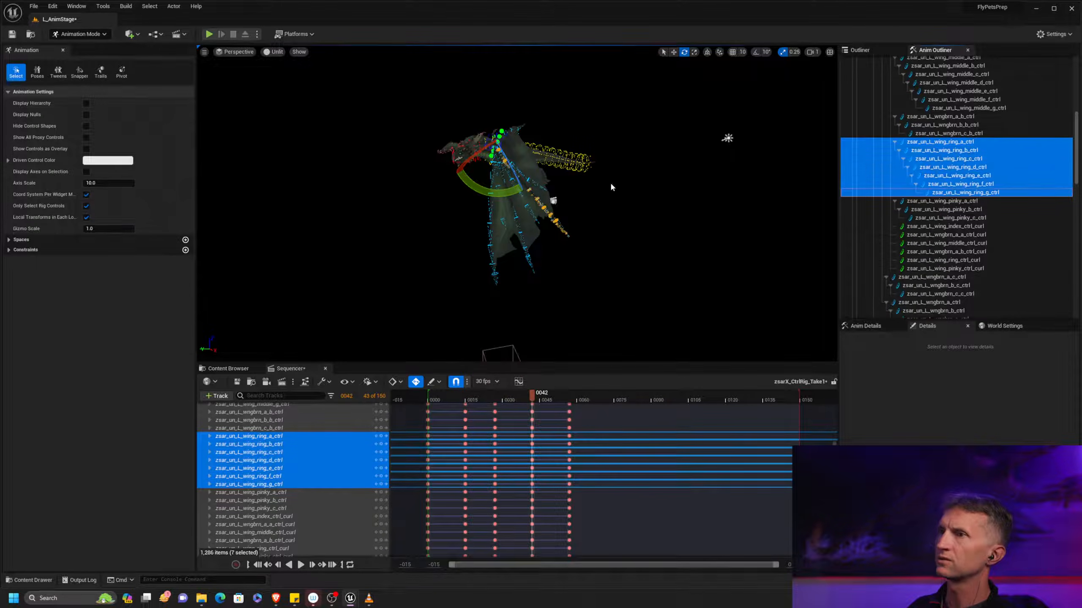
drag(510, 193, 525, 193)
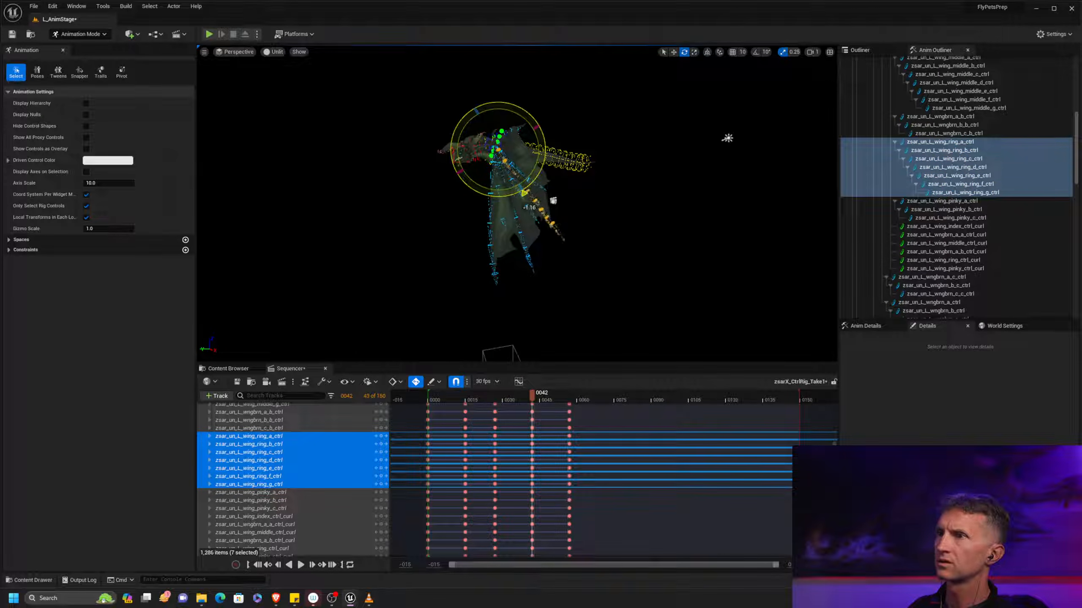
Rotate the L_wngbrn_a_b, b_b and c_b membrane controls at frame 42 to follow the adjusted ring finger
click(980, 135)
shift+click(977, 119)
drag(501, 201, 528, 215)
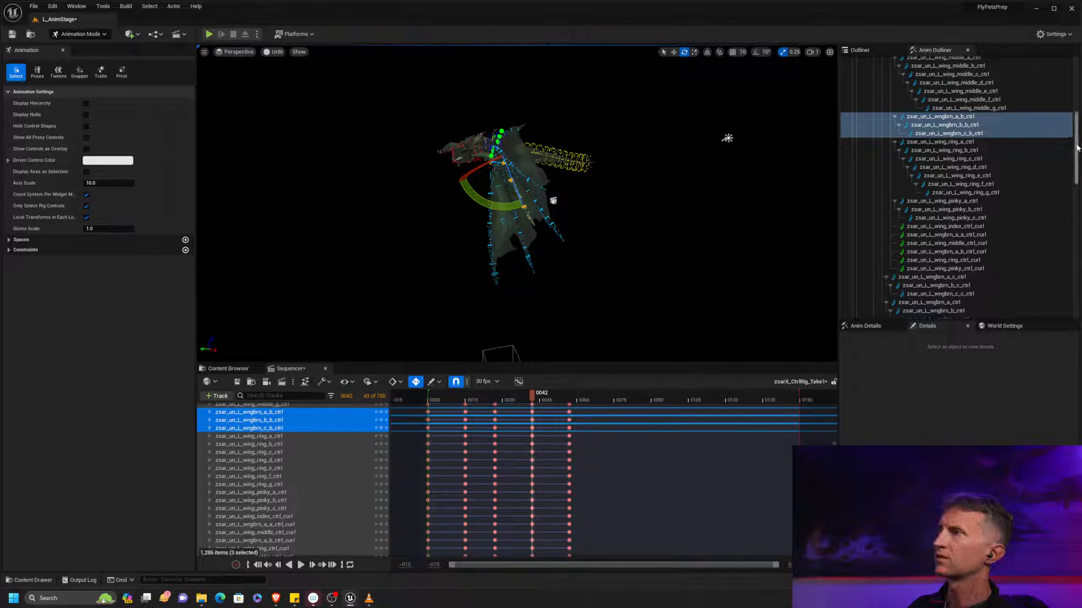
Rotate the whole left middle finger, L_wing_middle_a through middle_g, slightly at frame 42
drag(1077, 148, 1077, 124)
shift+click(972, 156)
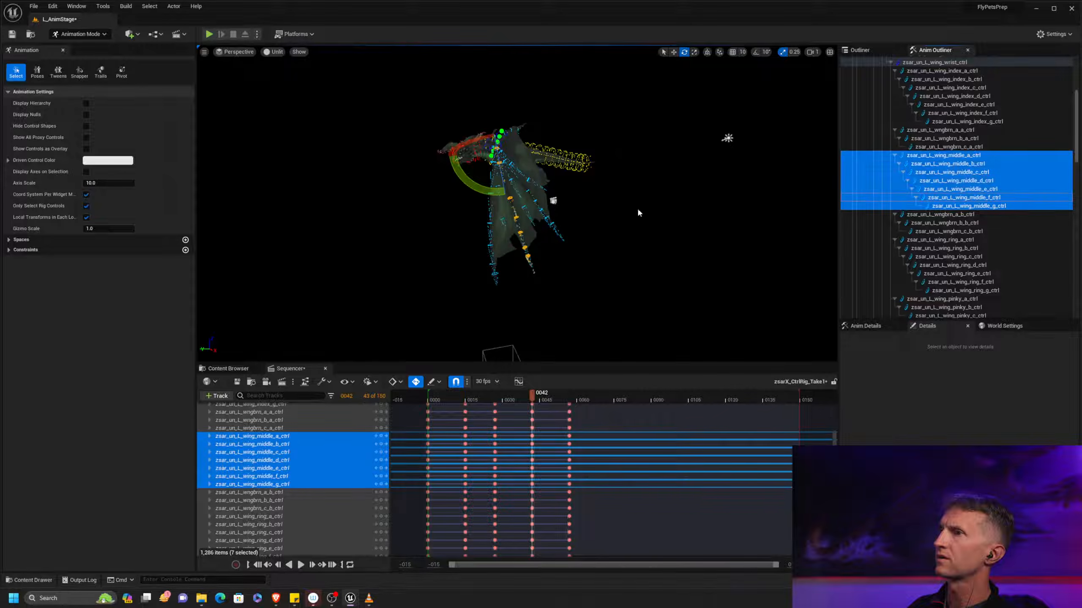
drag(485, 188, 485, 188)
alt+drag(661, 232, 611, 302)
Step through the keyed poses from frame 57 around to frame 0 and examine the left wing from several angles
key(period)
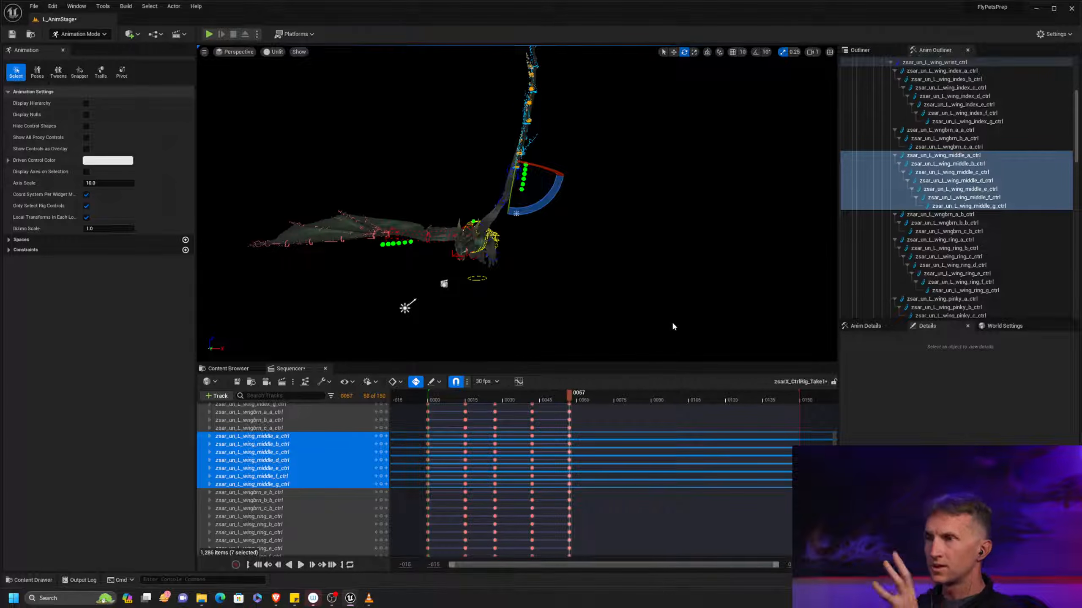
alt+drag(613, 250, 610, 239)
alt+right_drag(609, 239, 775, 273)
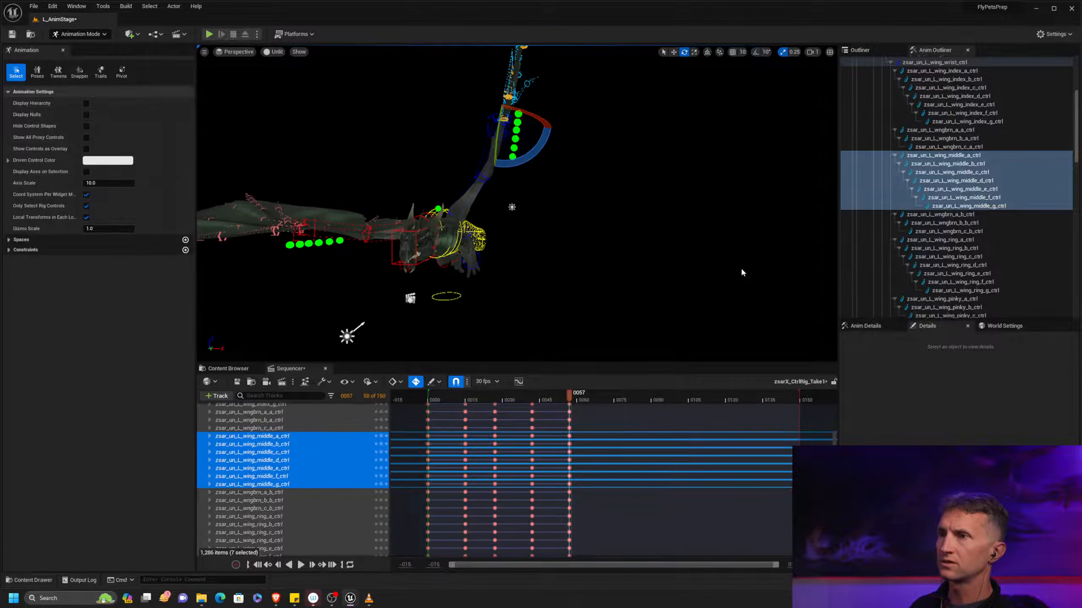
alt+drag(775, 272, 786, 287)
alt+right_drag(786, 288, 527, 266)
alt+middle_drag(527, 263, 533, 283)
alt+drag(608, 259, 686, 289)
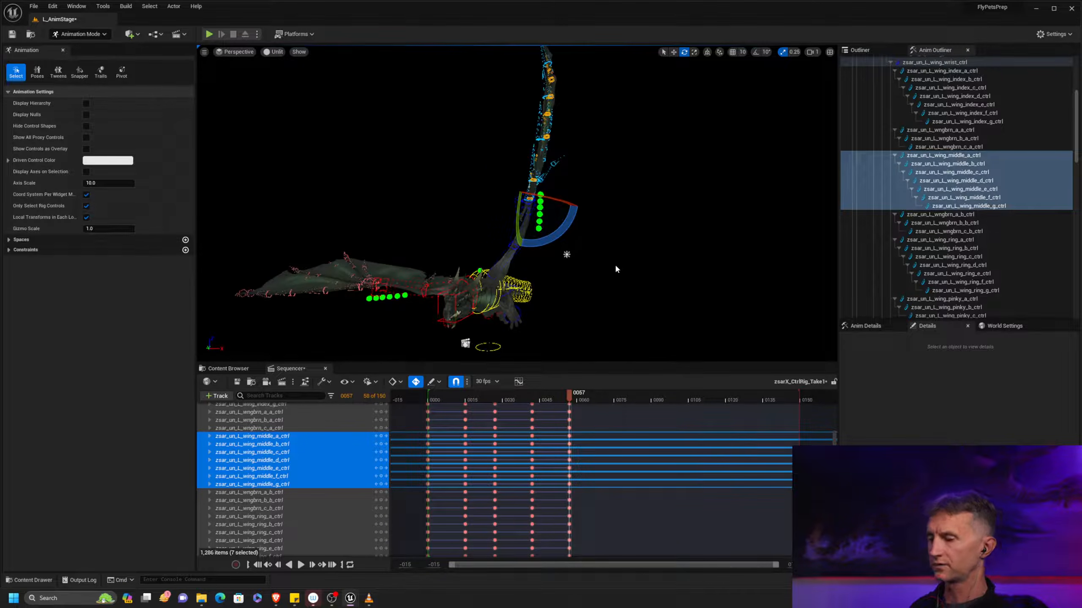
key(period)
key(period)
key(period)
key(period)
key(period)
key(period)
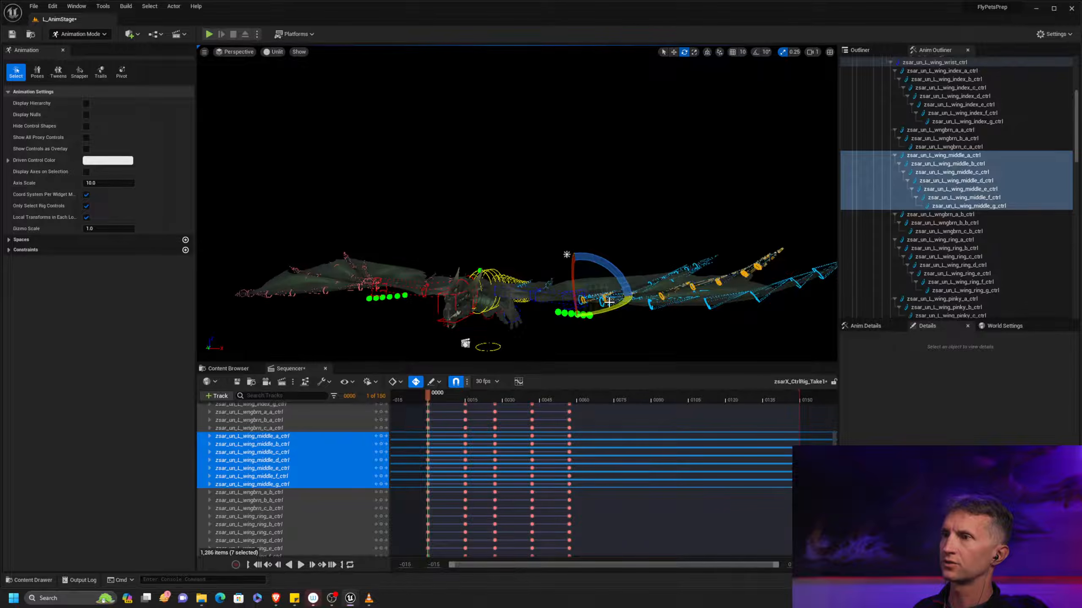
alt+middle_drag(627, 300, 631, 251)
drag(613, 203, 504, 194)
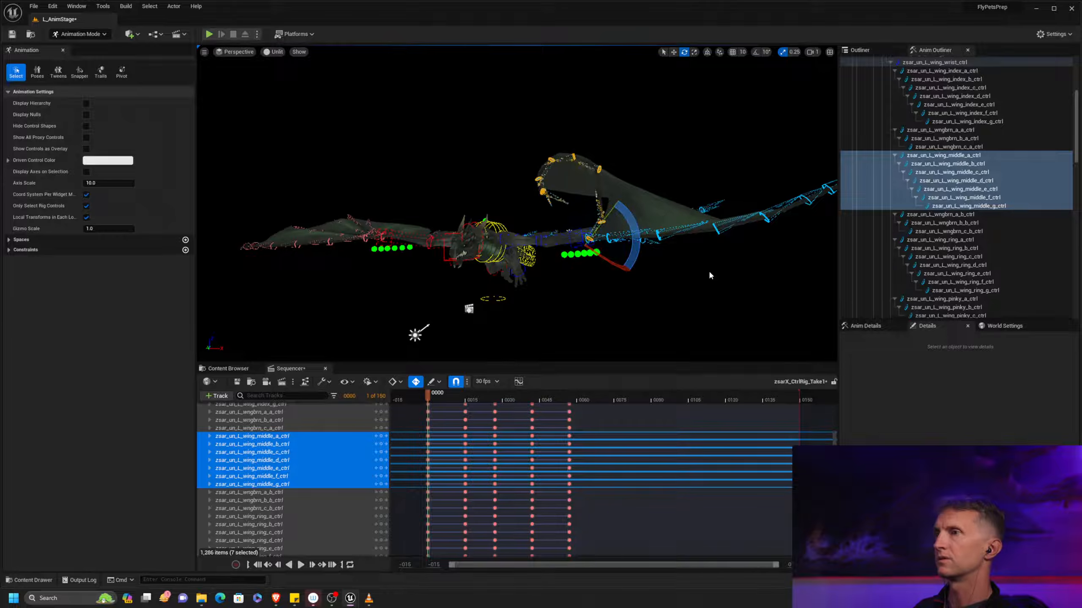
alt+middle_drag(684, 301, 629, 293)
key(ctrl+z)
Play back and scrub the wing flap with the controls deselected to examine its timing
scroll(630, 293, down, 2)
key(space)
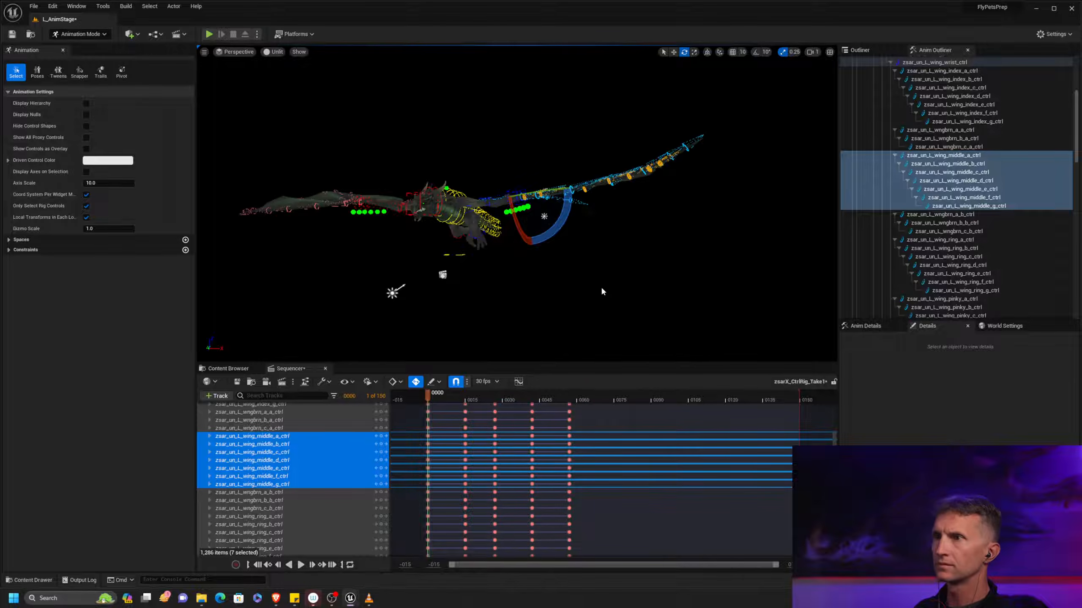
key(period)
key(period)
key(period)
key(period)
key(period)
key(period)
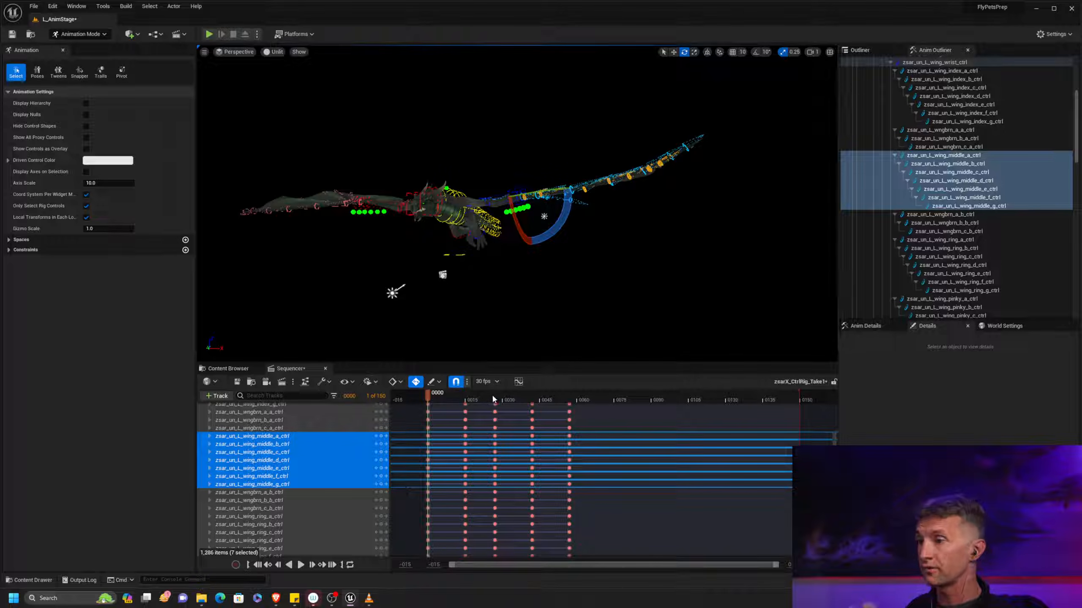
click(300, 565)
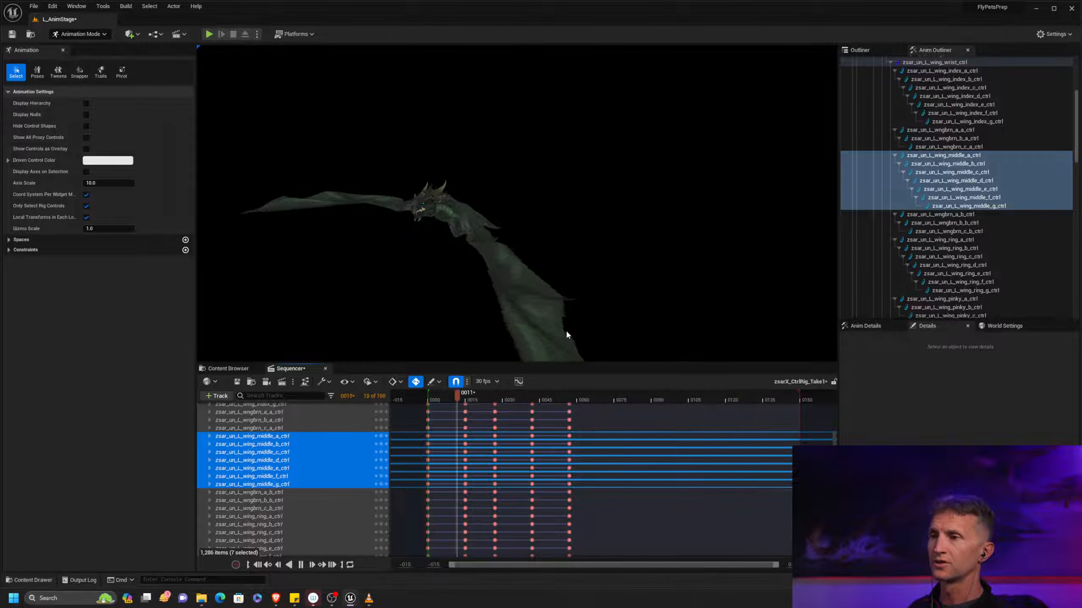
click(596, 359)
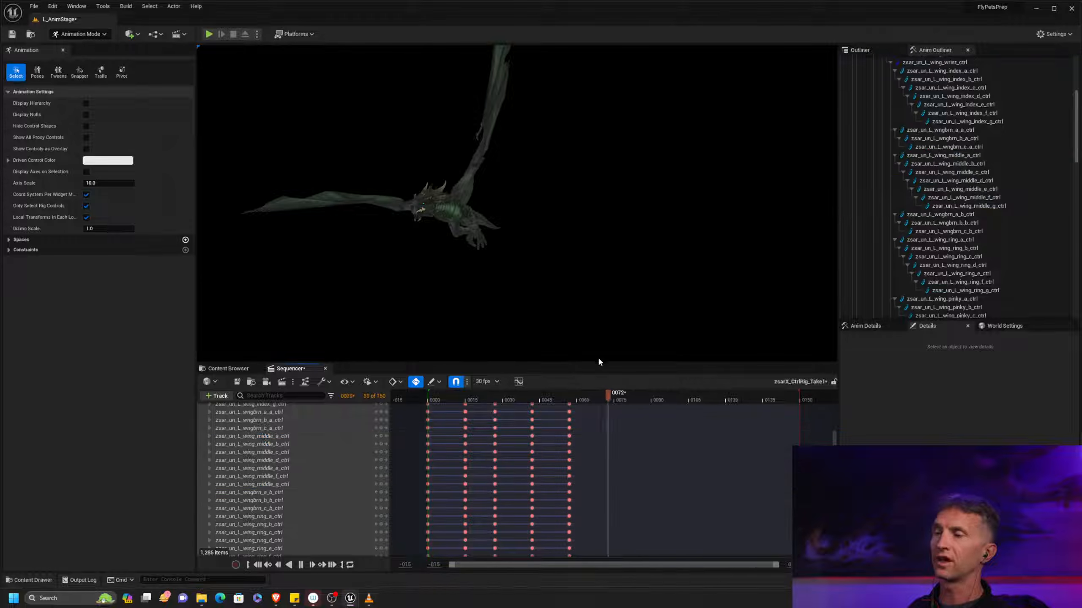
drag(612, 399, 448, 401)
Collapse the zsarX_CtrlRig track and retime its keys after frame 0 to frames 10, 17, 25 and 34
scroll(328, 468, up, 10)
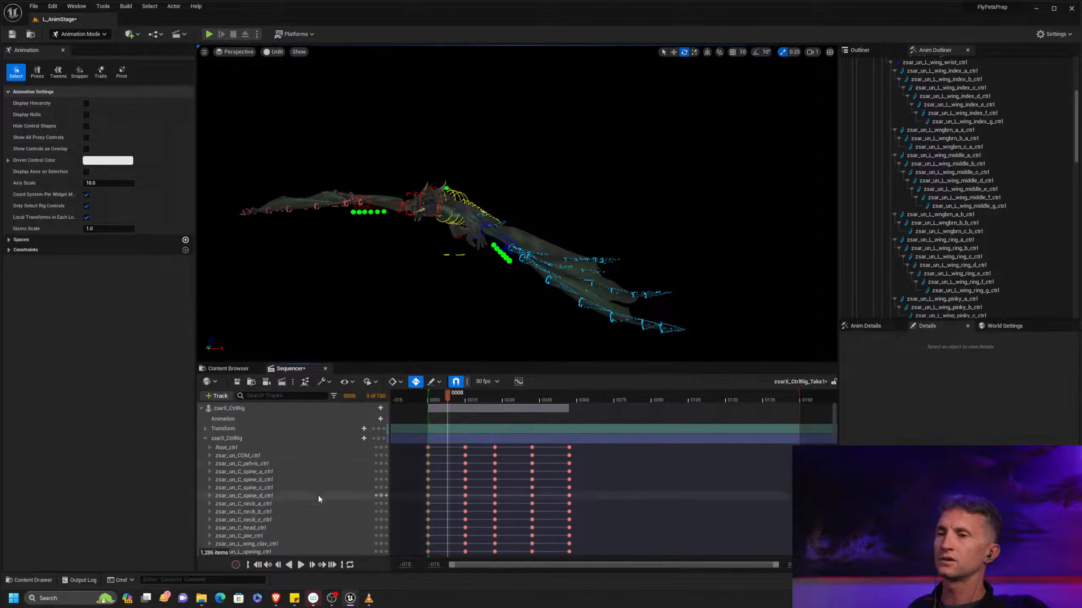
click(206, 438)
click(234, 439)
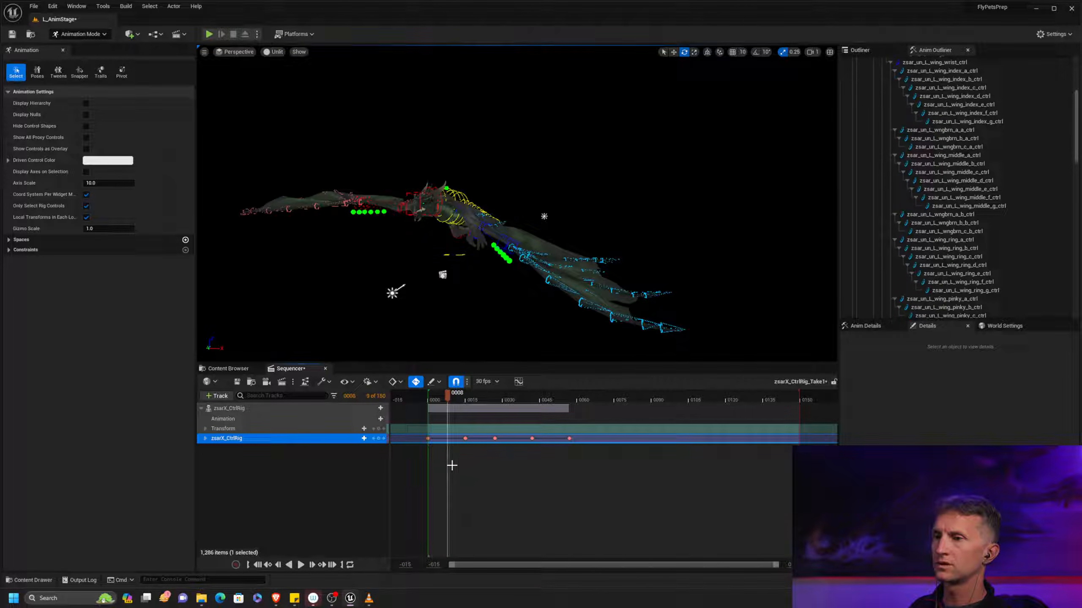
mouse_move(466, 439)
mouse_down()
mouse_move(433, 439)
mouse_move(452, 439)
mouse_up()
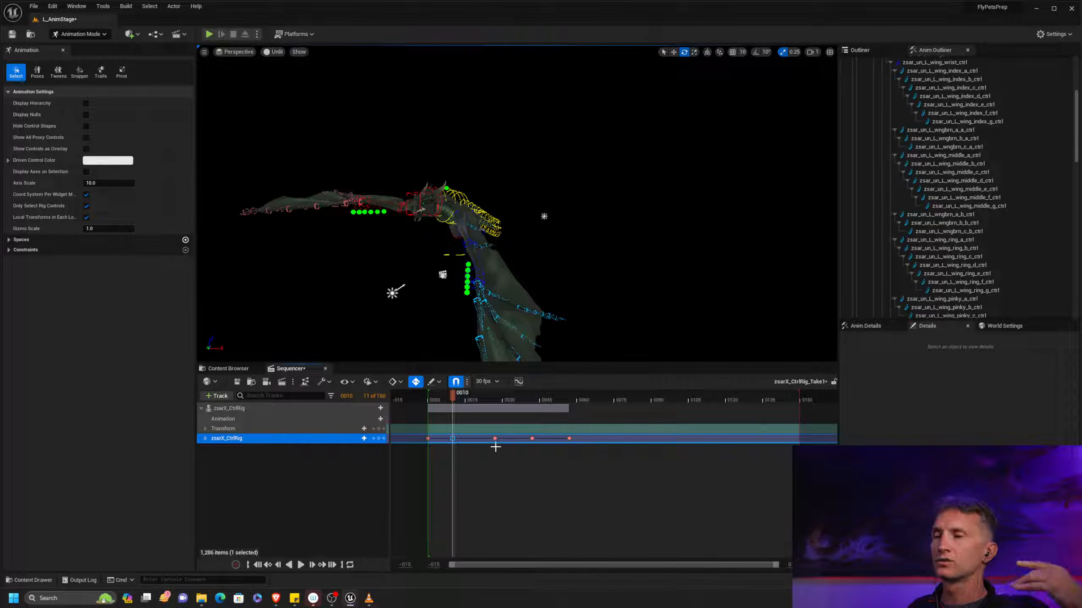
drag(483, 453, 598, 431)
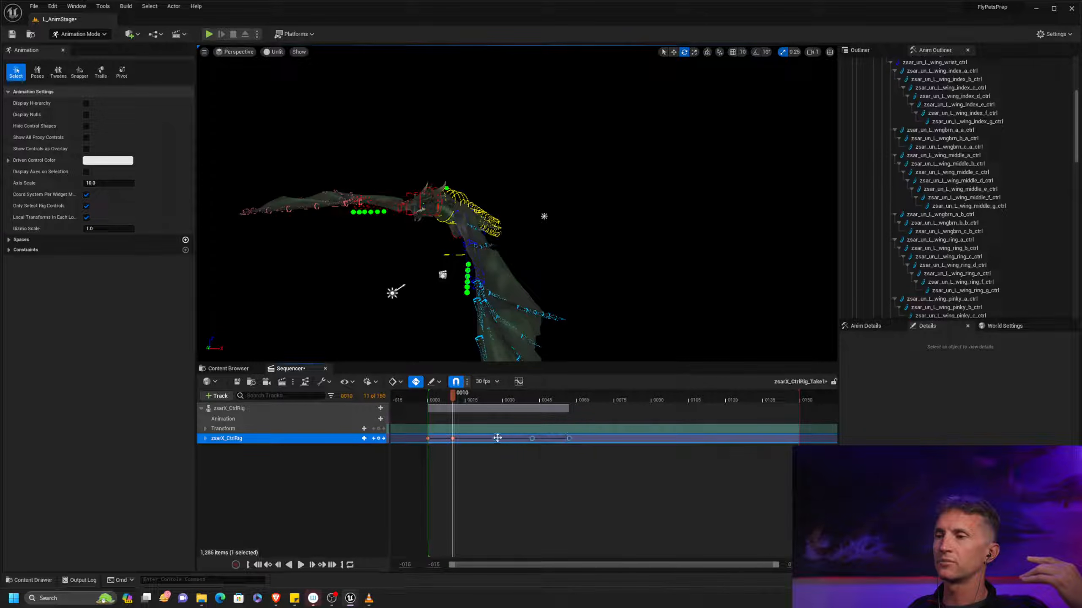
mouse_move(495, 439)
mouse_down()
mouse_move(469, 439)
mouse_move(551, 437)
mouse_move(488, 439)
mouse_move(512, 439)
mouse_up()
click(530, 439)
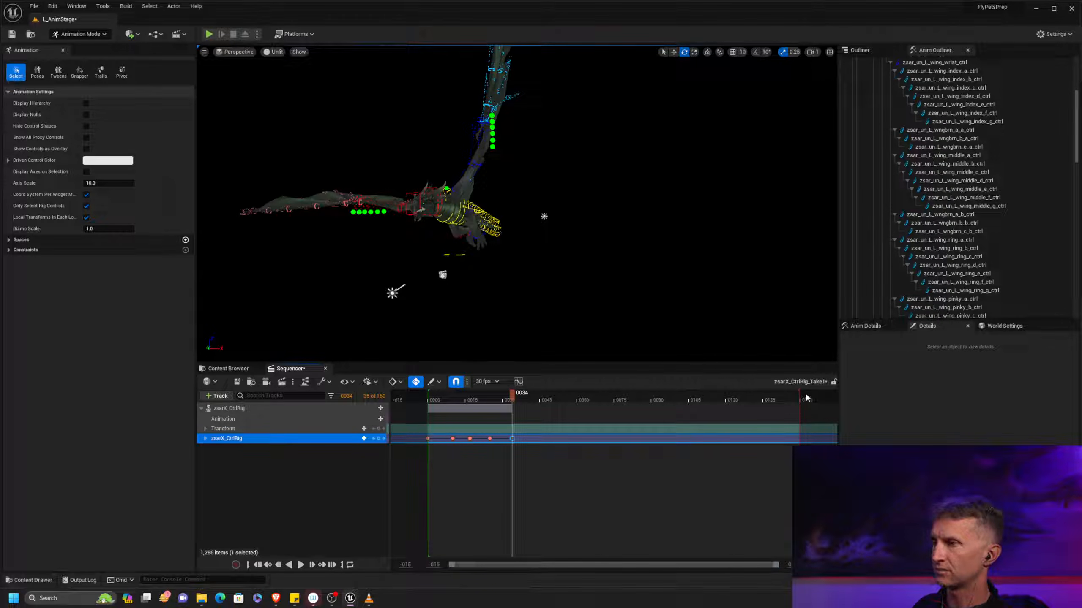
Shorten the sequence's playback range to 27 frames and narrow the timeline's visible range around the keys
drag(800, 393, 497, 391)
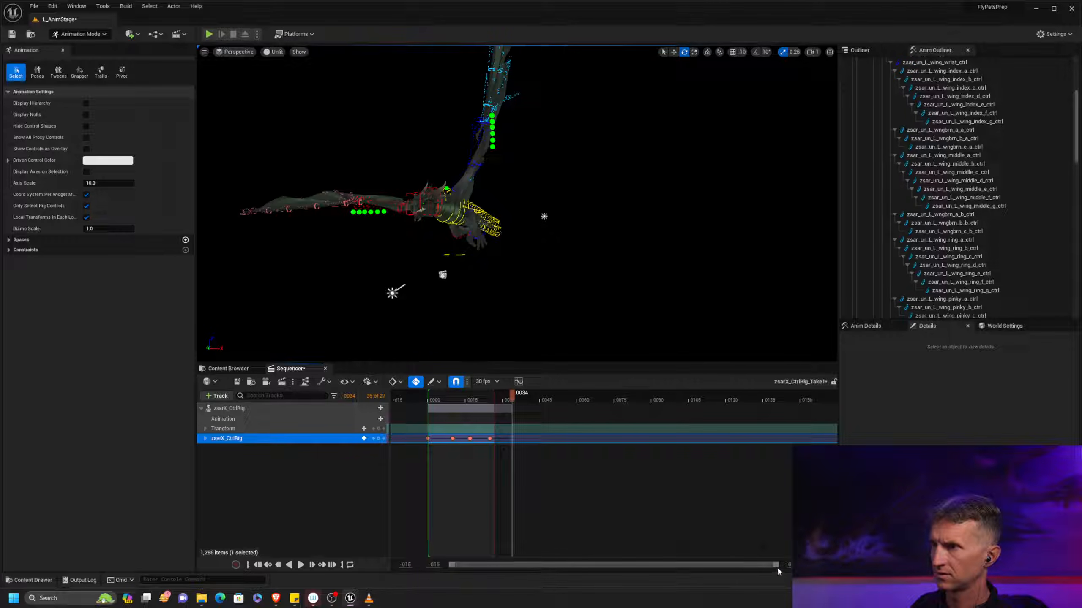
drag(783, 564, 566, 556)
right_drag(788, 461, 672, 452)
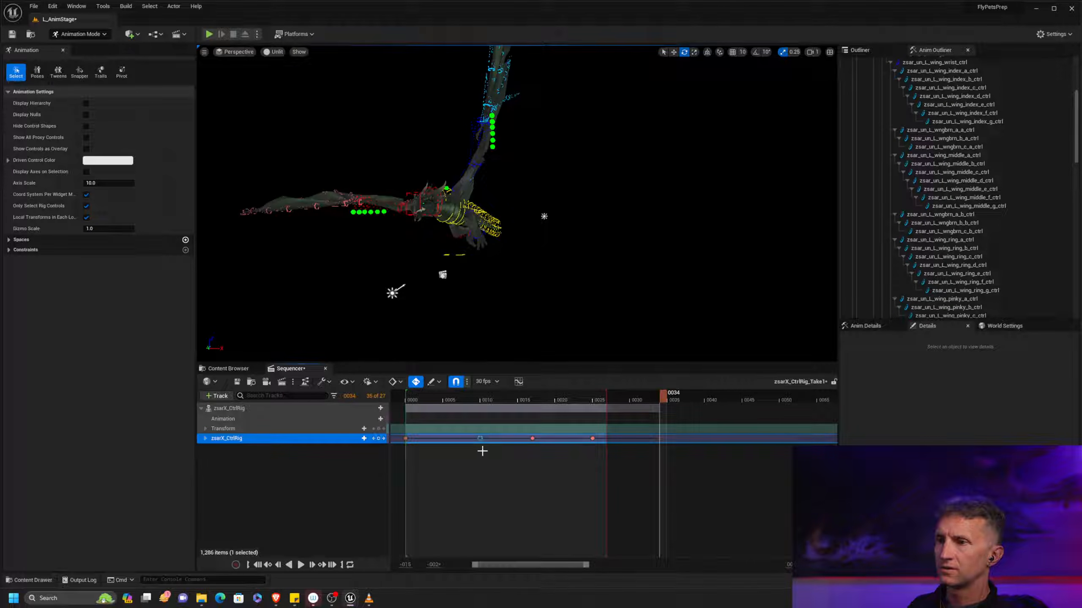
Tighten the zsarX_CtrlRig flap timing by moving the four keys after frame 0 to frames 6, 10, 15 and 21
mouse_move(488, 398)
mouse_down()
mouse_move(435, 397)
mouse_move(496, 394)
mouse_up()
key(period)
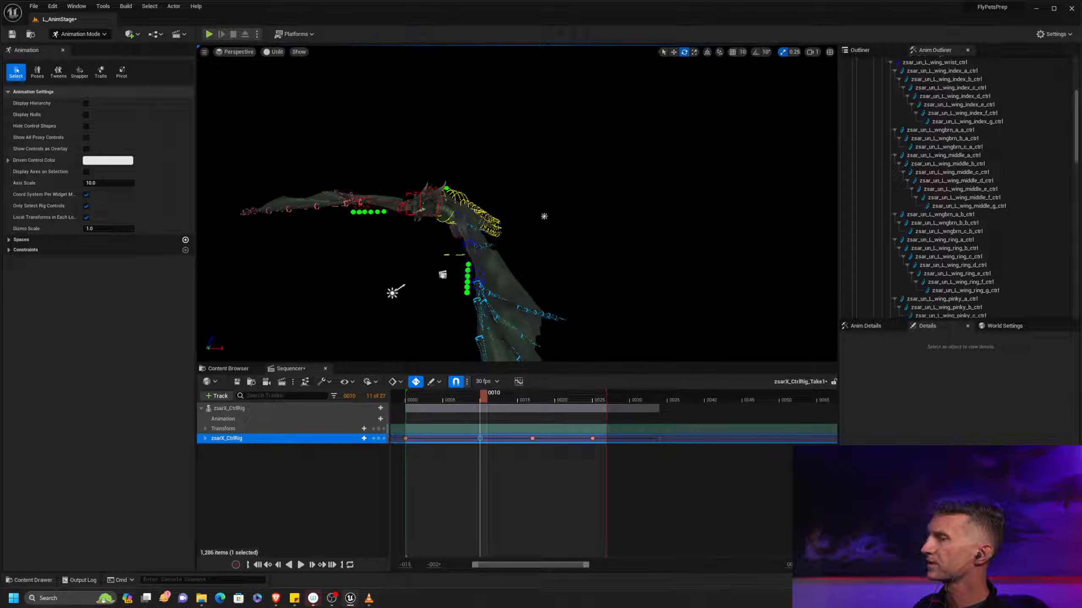
drag(481, 439, 453, 441)
drag(509, 471, 481, 440)
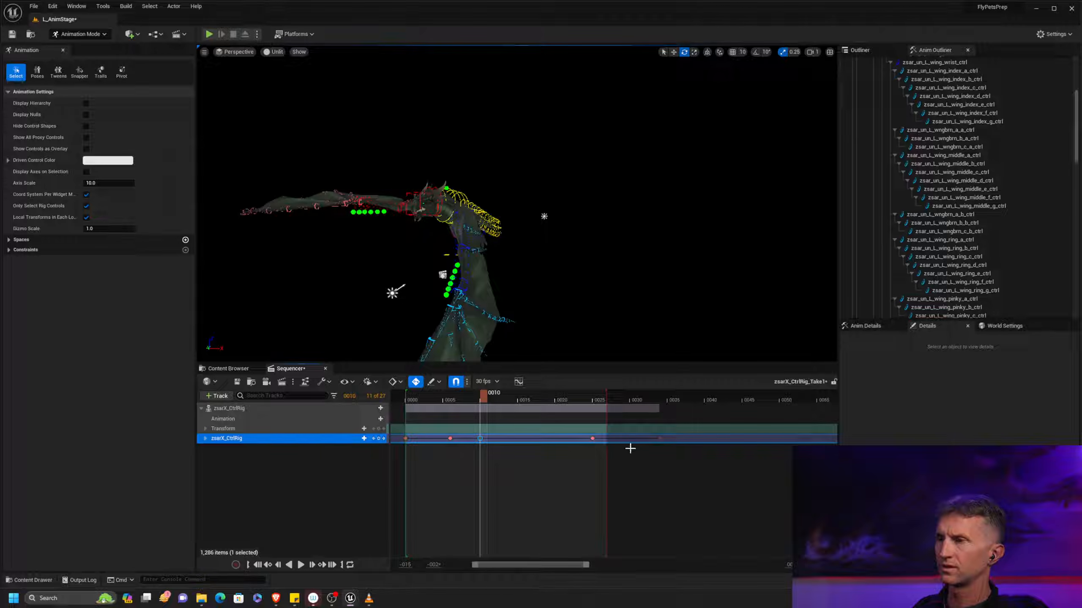
key(period)
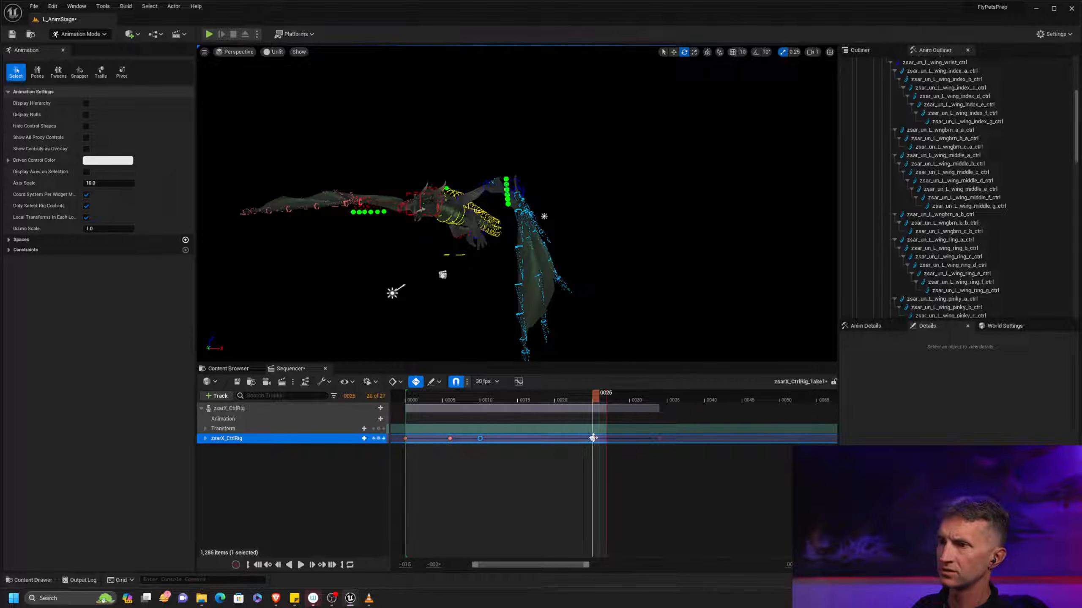
drag(592, 439, 526, 443)
drag(664, 463, 569, 443)
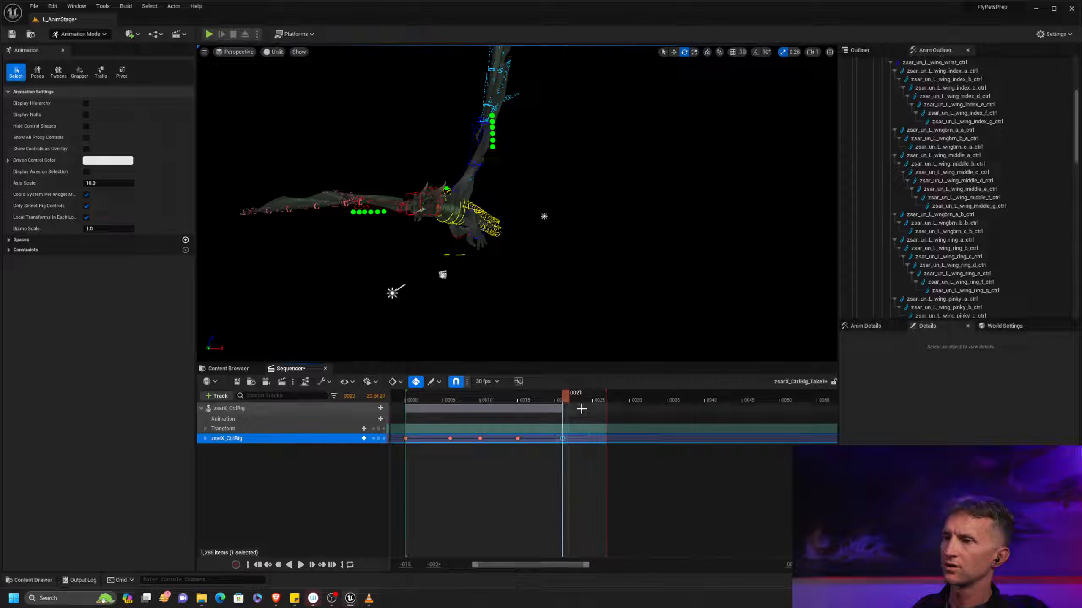
Scrub and play the tightened flap from frame 0 to examine its speed and how it loops
click(408, 401)
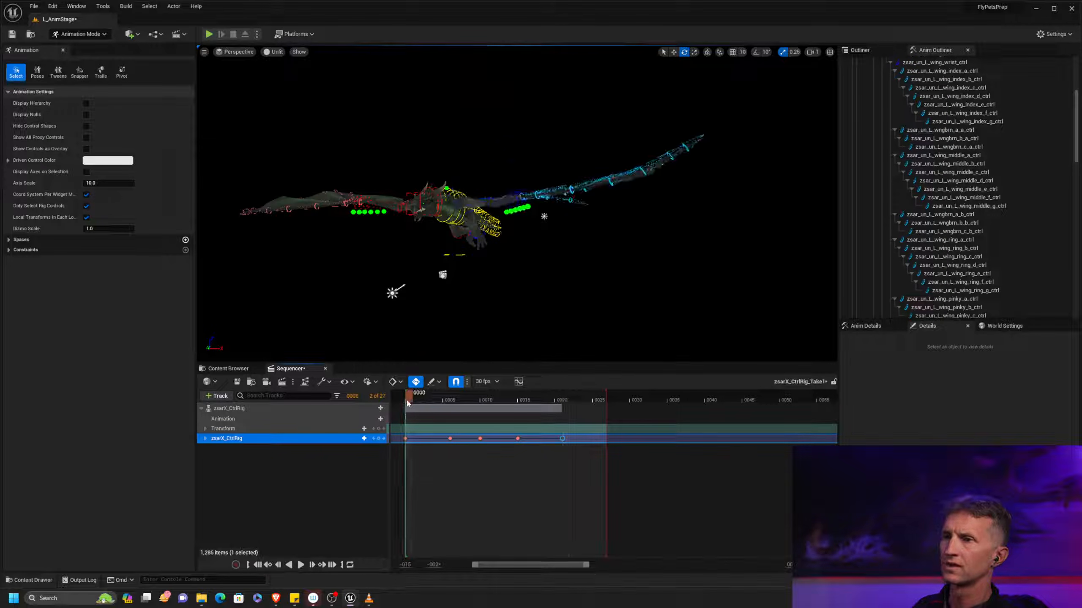
click(404, 400)
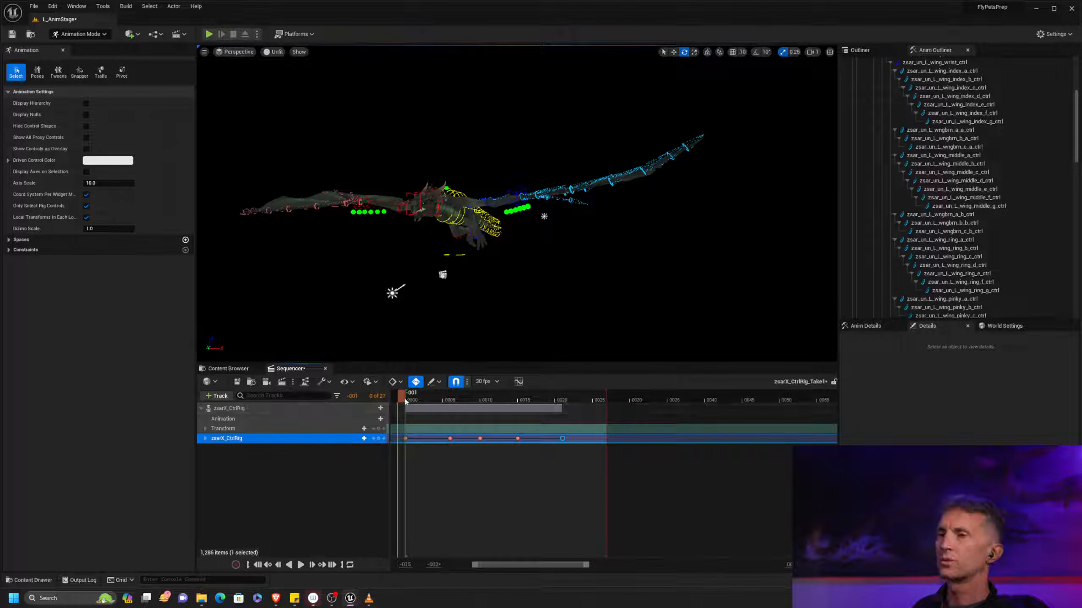
drag(423, 400, 581, 401)
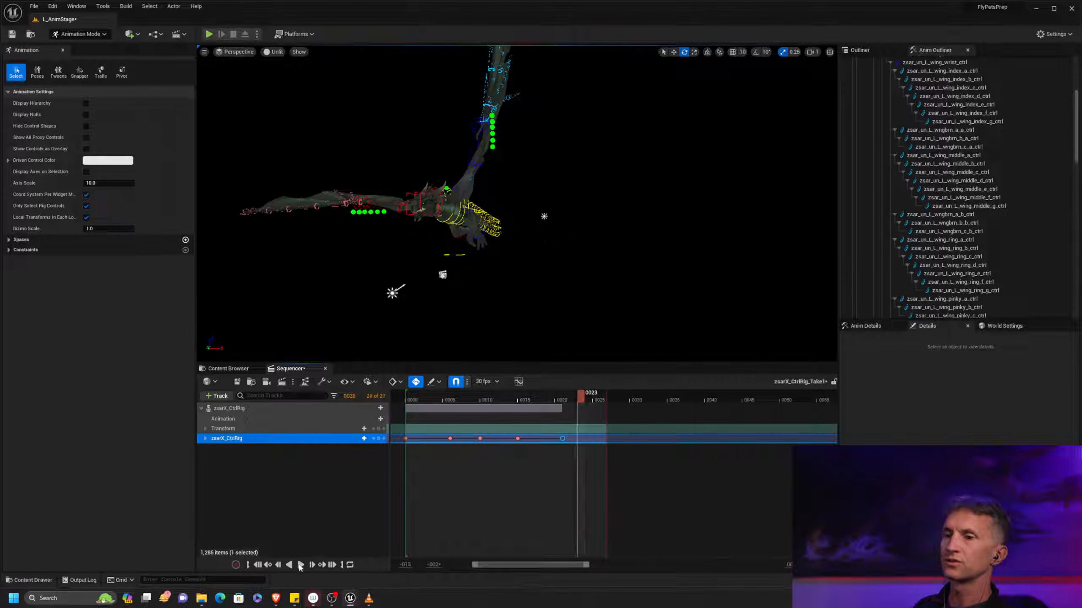
click(300, 565)
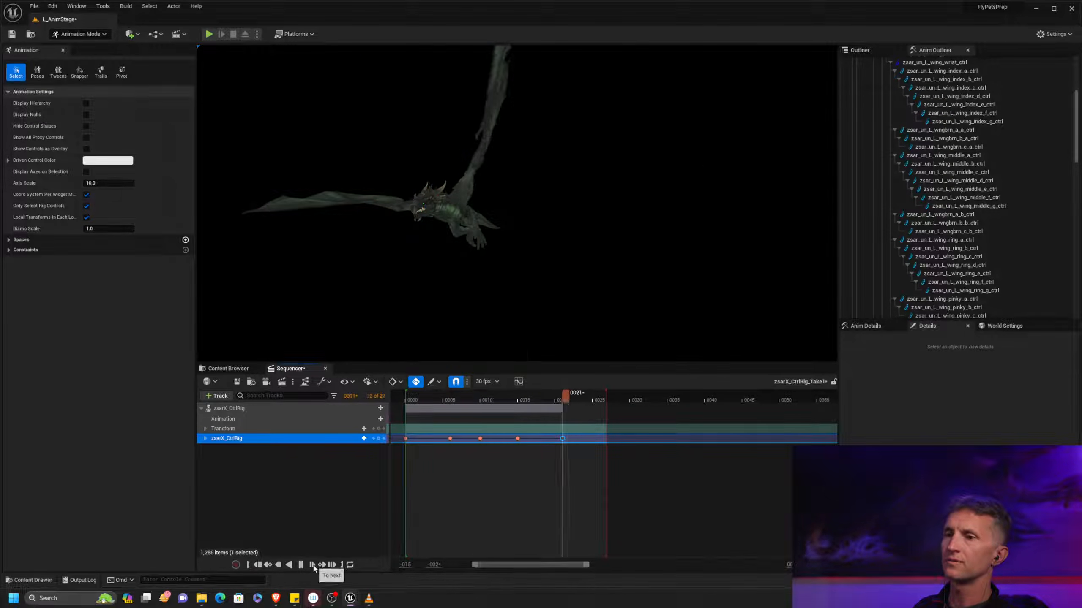
click(312, 565)
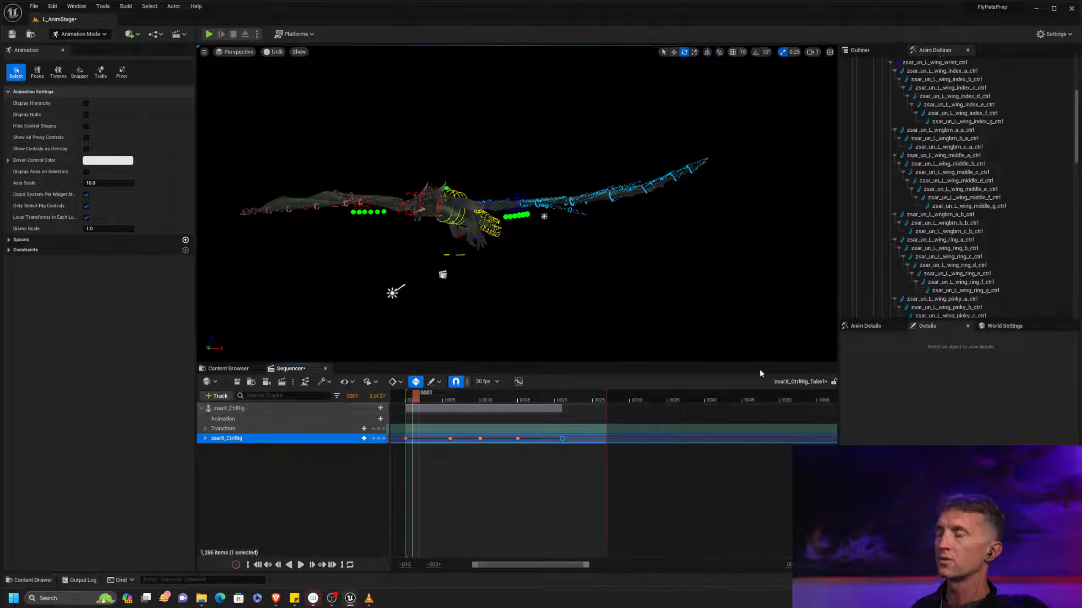
Copy the zsarX_CtrlRig pose key from frame 0 to frame 25 to close the flap loop
drag(417, 399, 413, 400)
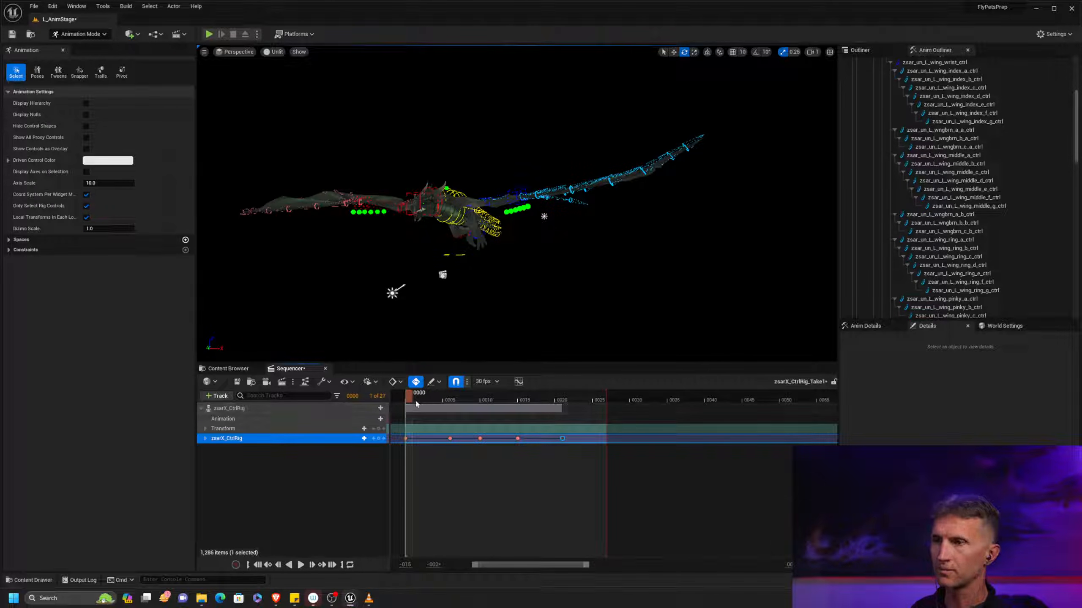
drag(412, 398, 595, 403)
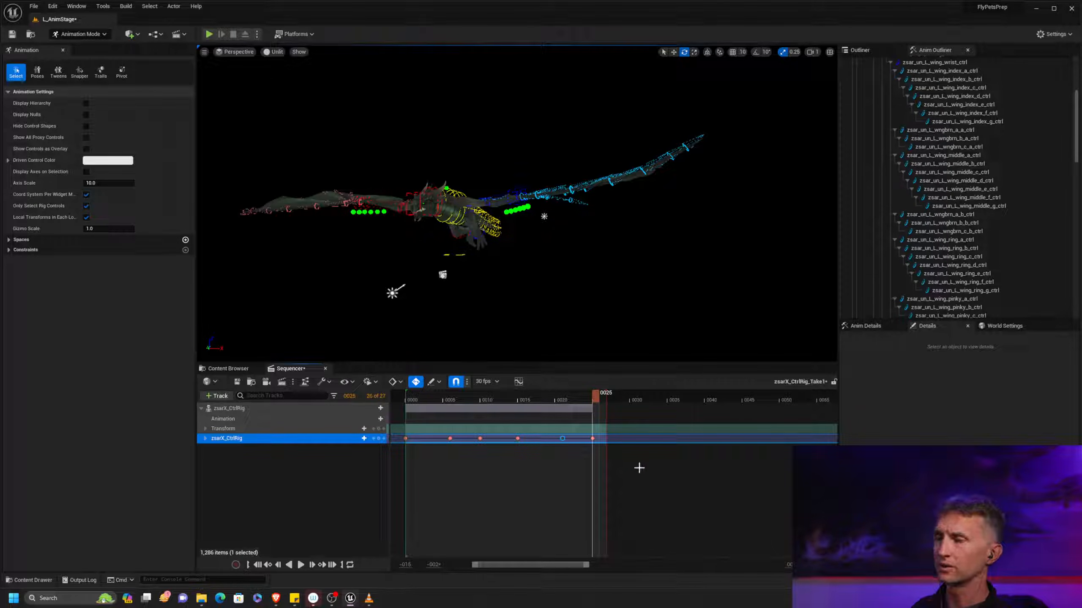
click(651, 480)
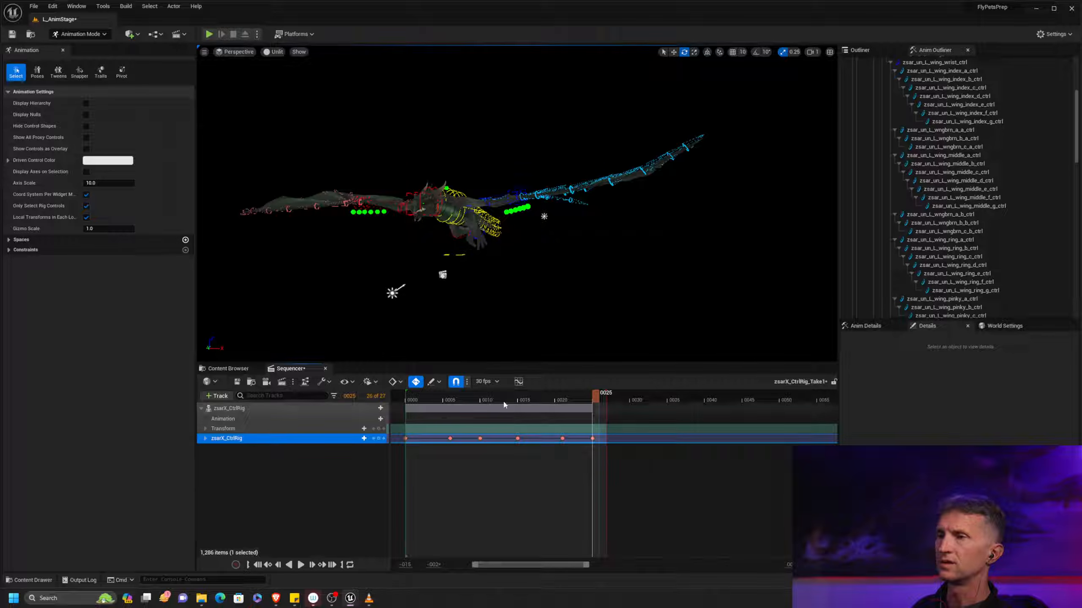
Open the curve editor for zsarX_CtrlRig and move its window aside to clear the viewport
click(518, 382)
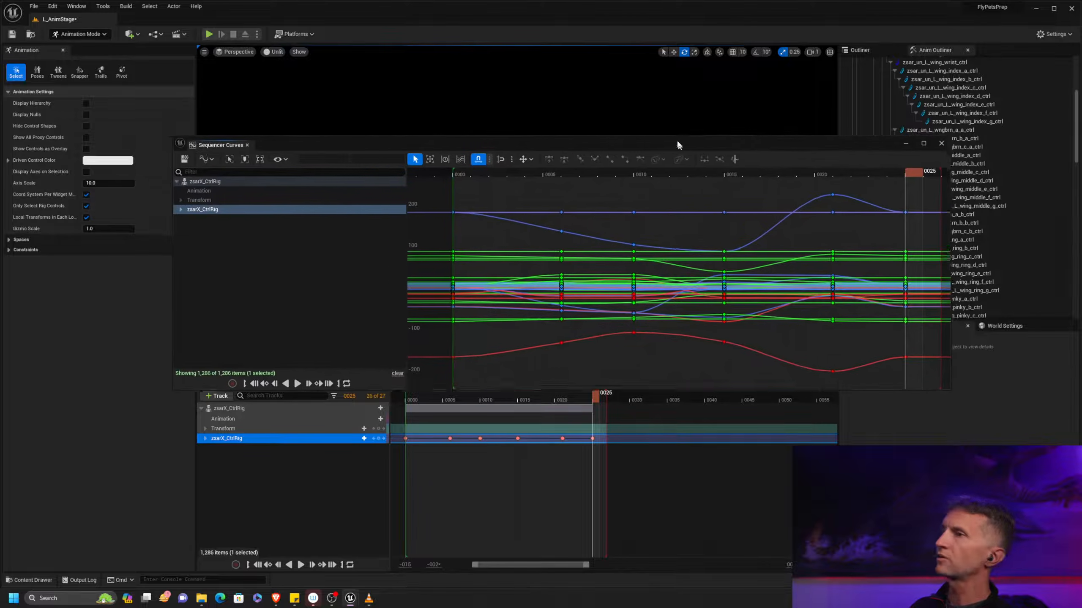
drag(676, 139, 1081, 188)
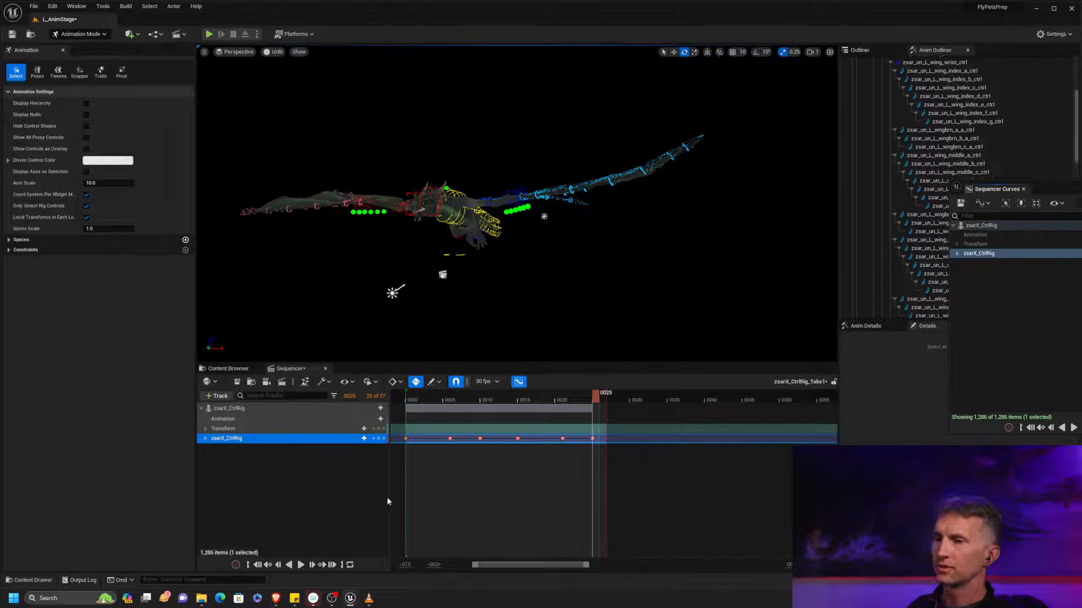
Play and scrub through the looping flap to examine its motion, and bring the Sequencer Curves window into full view
click(300, 564)
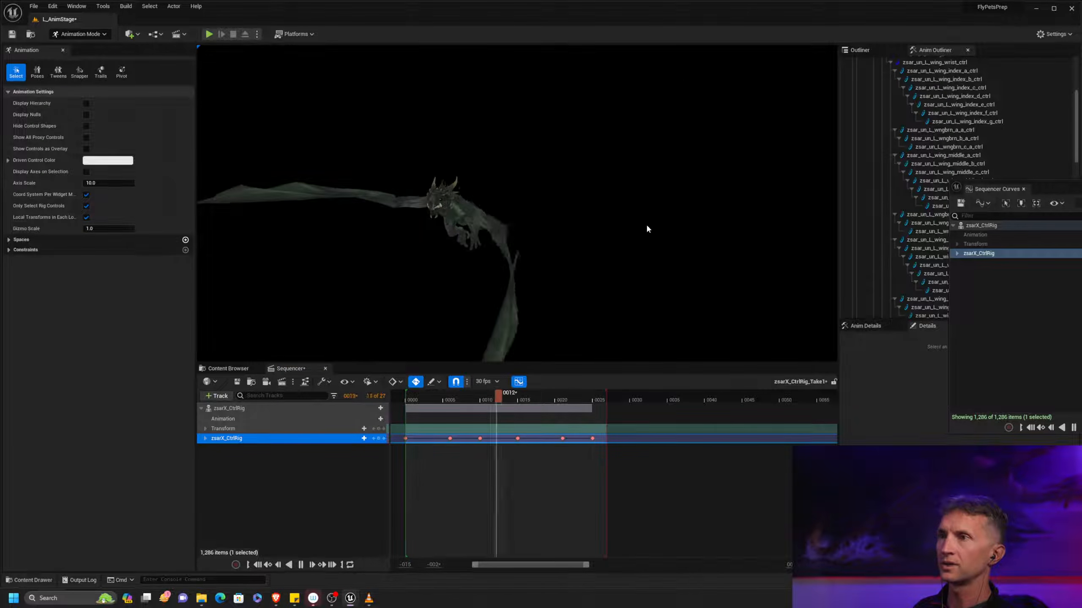
drag(445, 393, 543, 393)
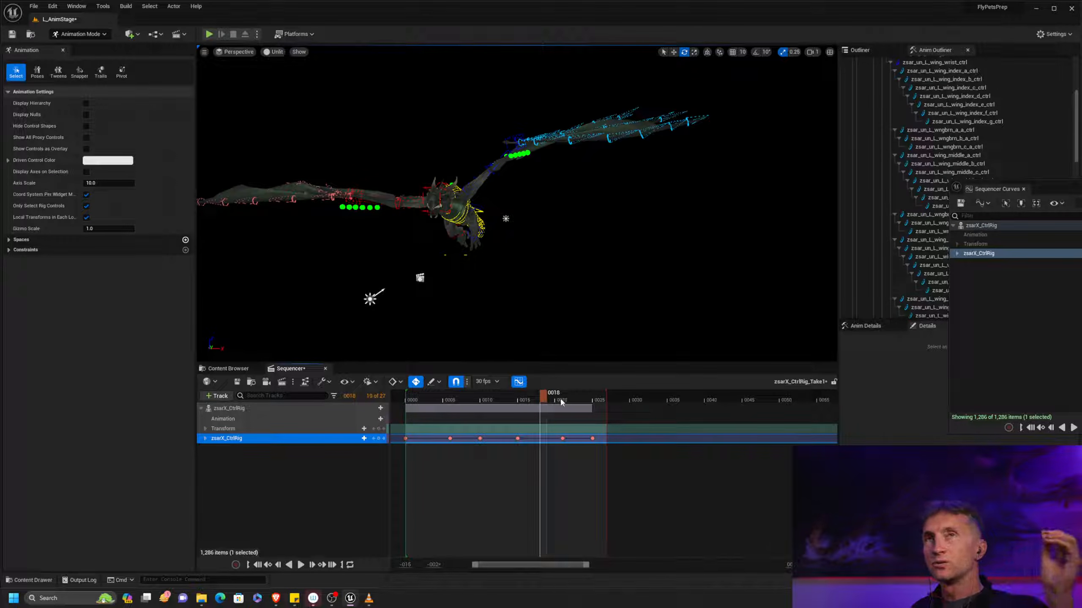
drag(543, 403, 602, 402)
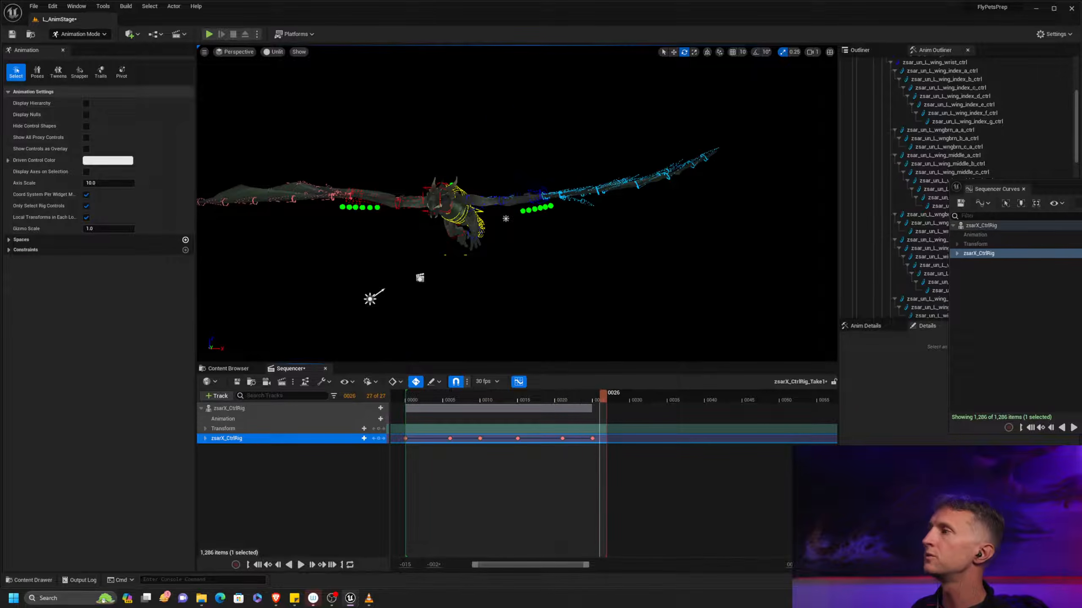
drag(1056, 189, 505, 175)
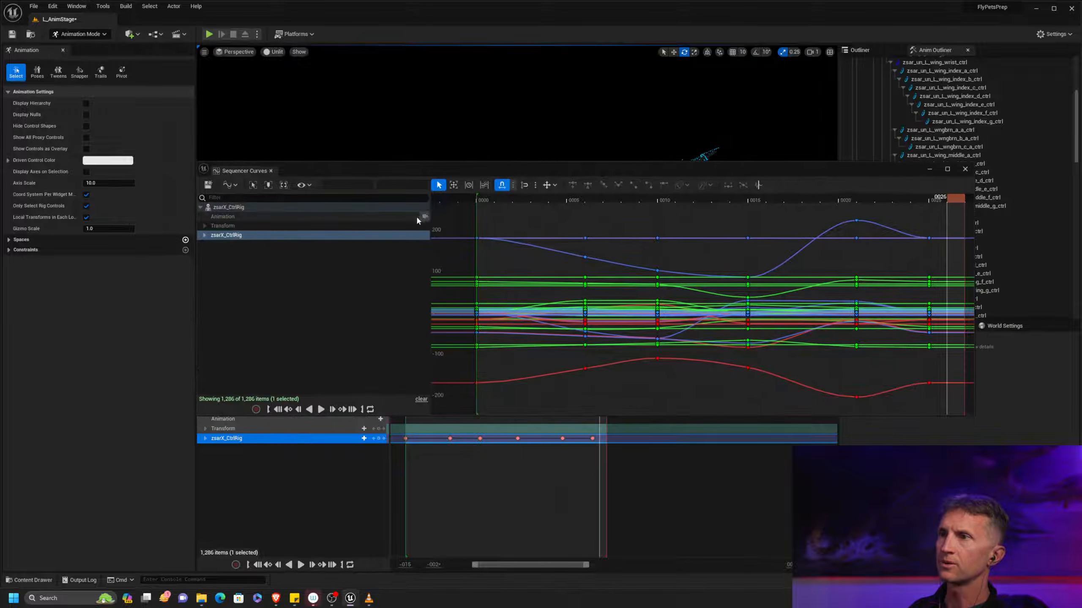
Set the curve extrapolation past the last key to Cycle for all zsarX_CtrlRig keys, and close the curve editor
click(314, 238)
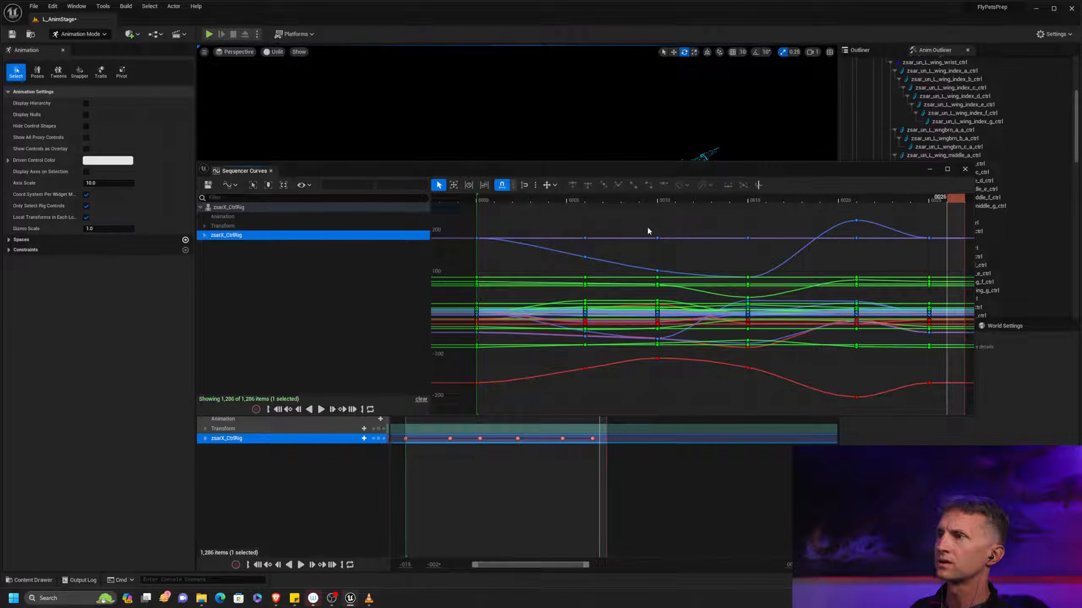
drag(508, 212, 507, 401)
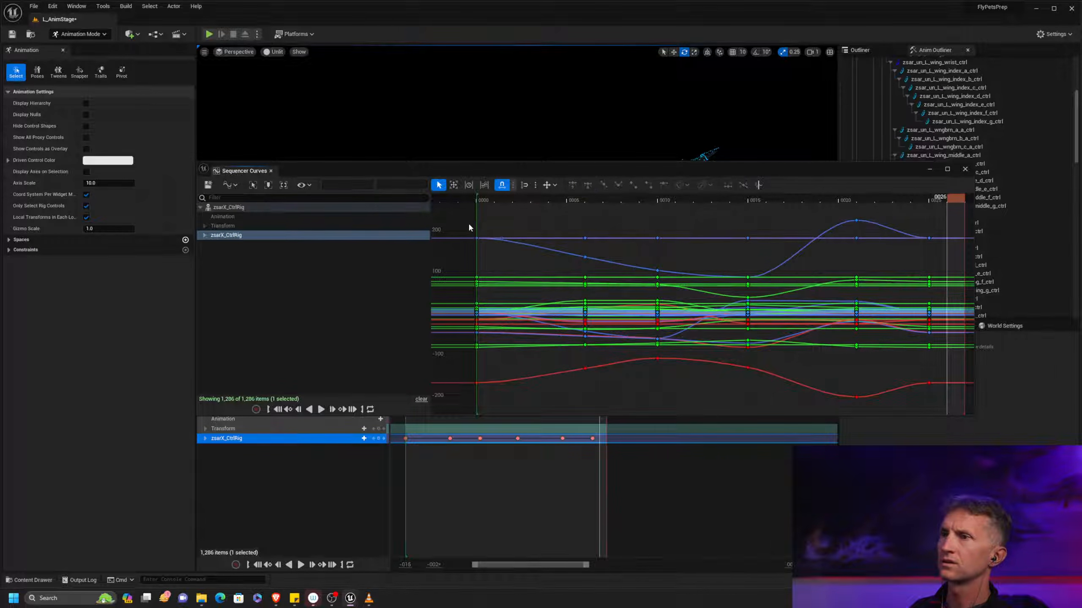
drag(487, 225, 502, 405)
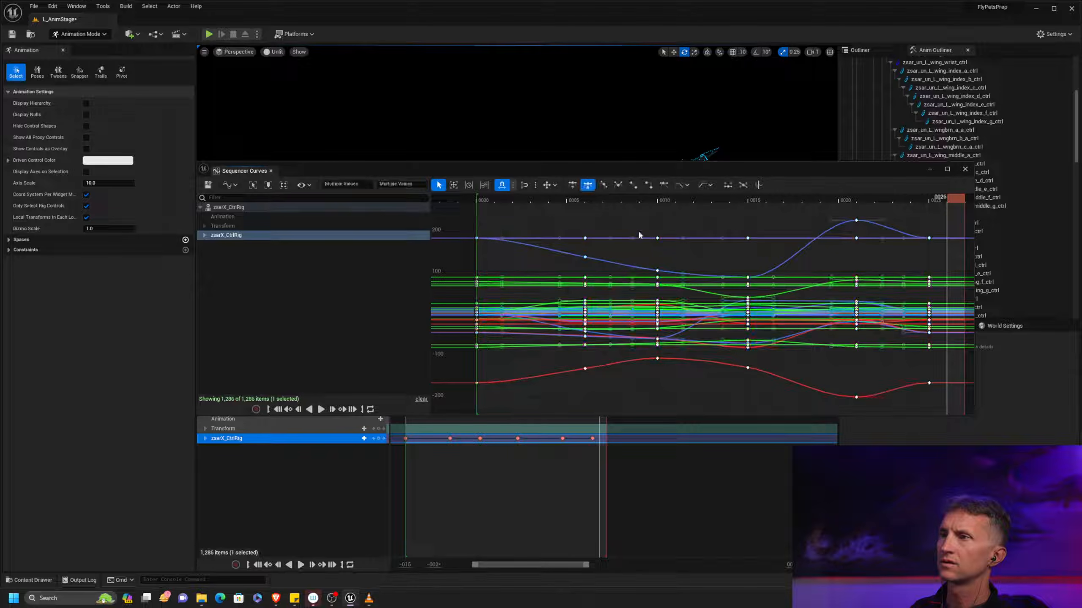
click(700, 184)
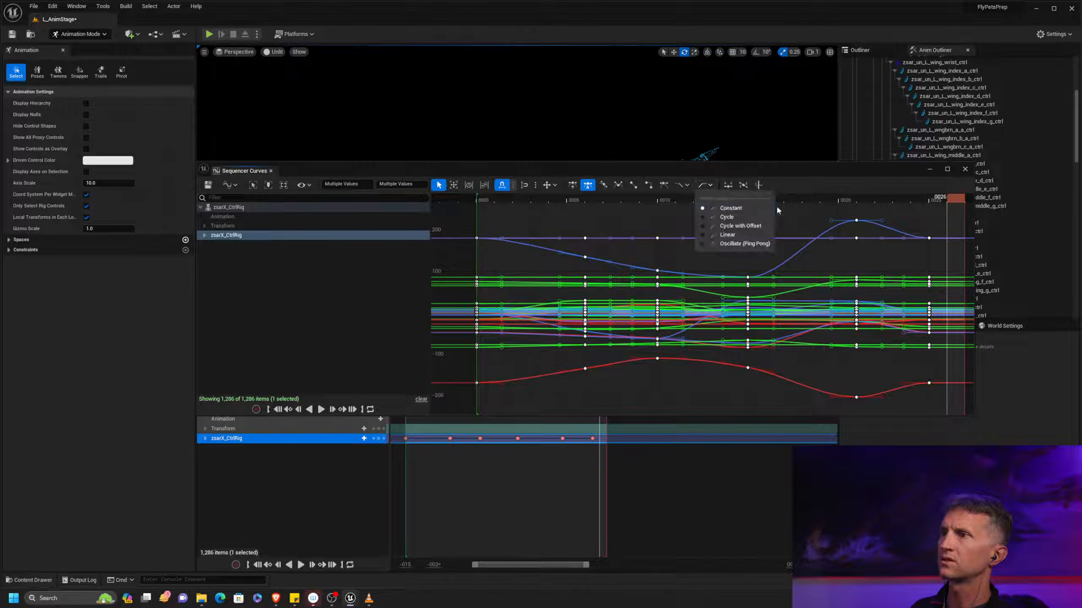
click(749, 217)
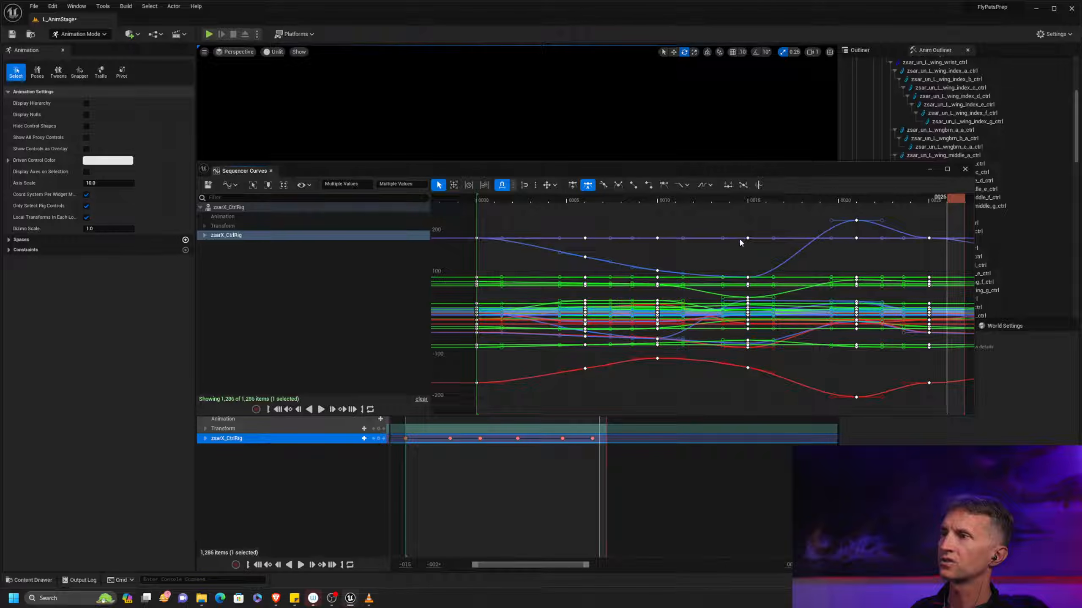
click(965, 170)
Try the closing zsarX_CtrlRig pose key at frame 27, and return it to frame 25
drag(591, 401, 607, 438)
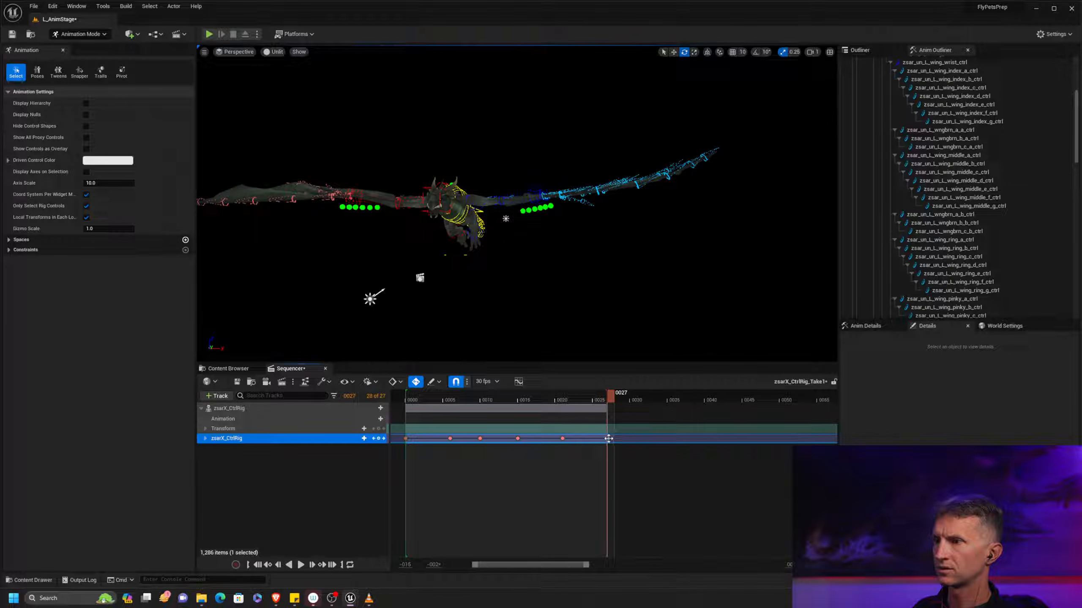
drag(604, 439, 607, 441)
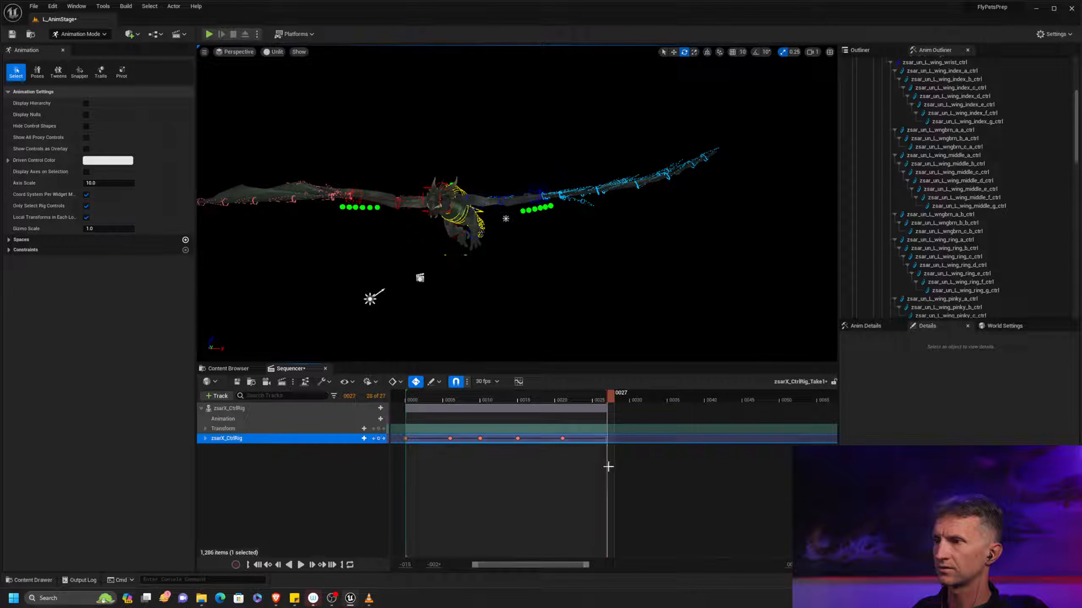
drag(586, 565, 540, 568)
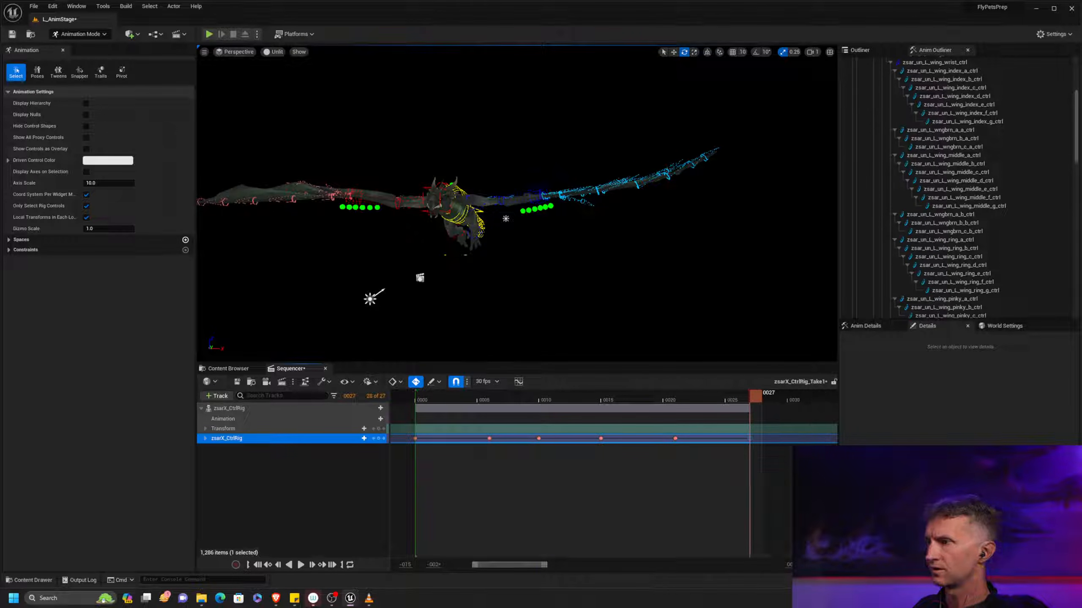
key(Return)
key(Return)
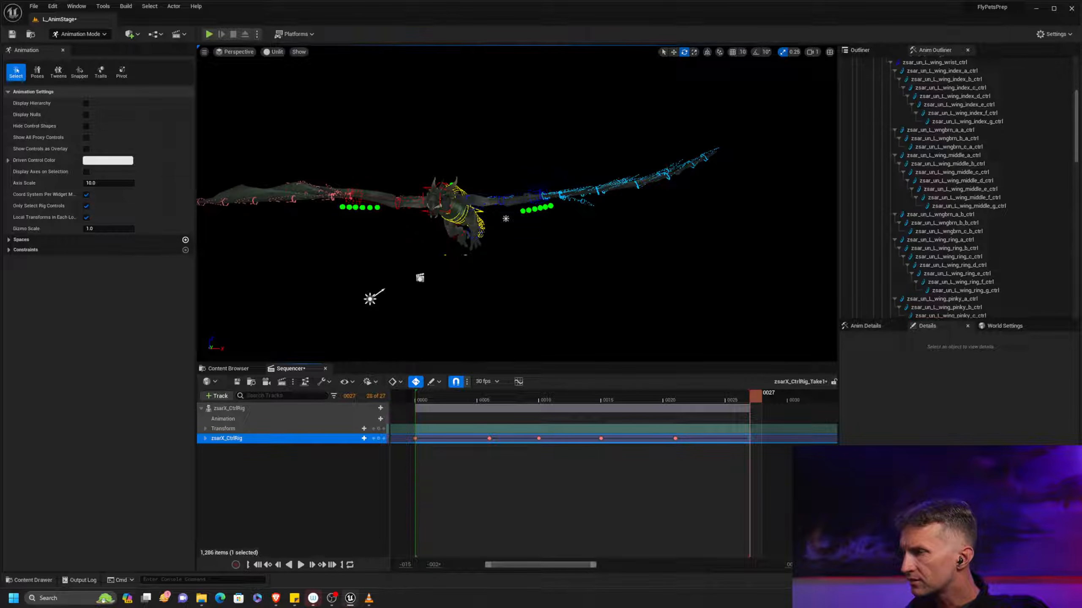
key(Return)
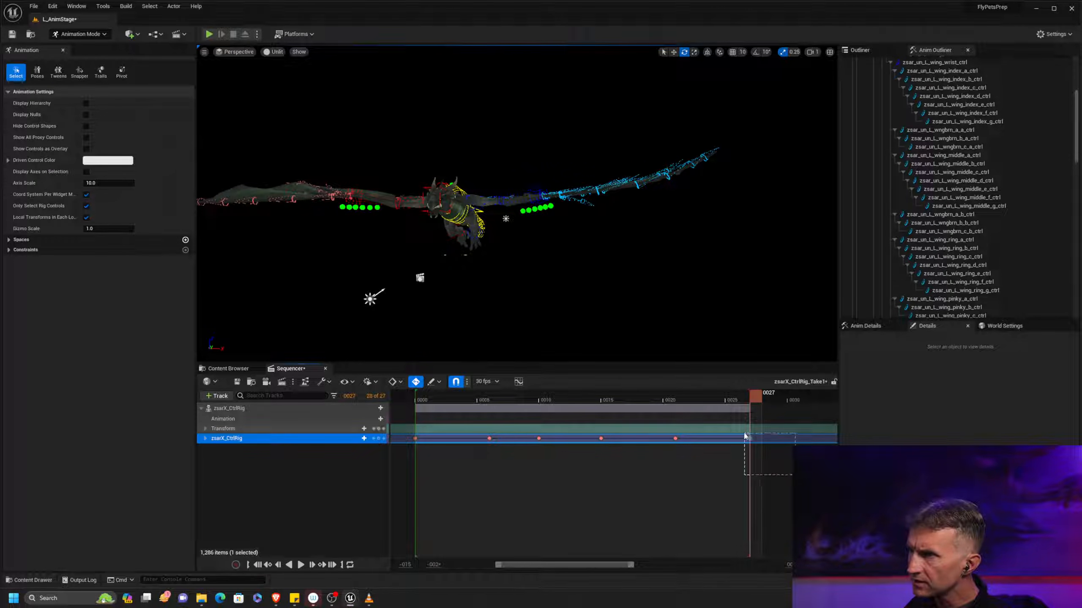
drag(750, 438, 733, 439)
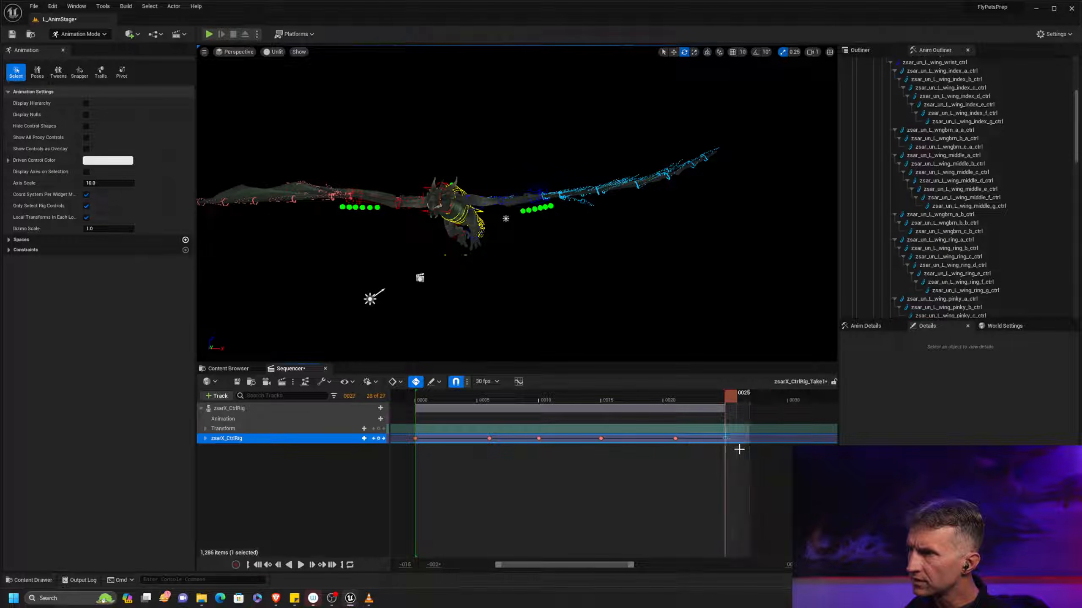
Shorten the playback range so that it ends one frame before the closing pose key at frame 25
click(759, 390)
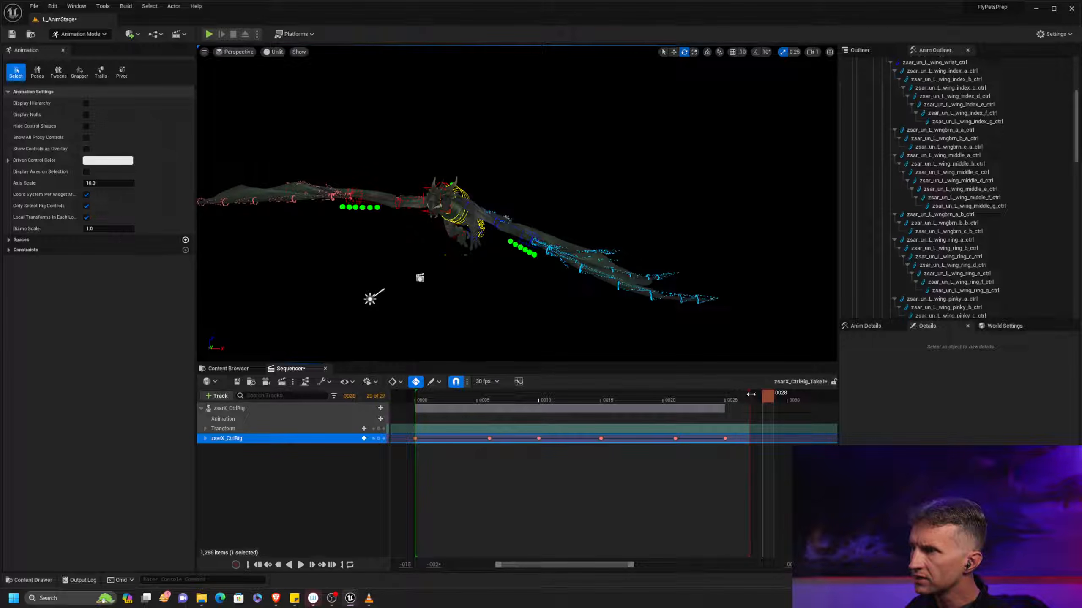
drag(750, 394, 724, 395)
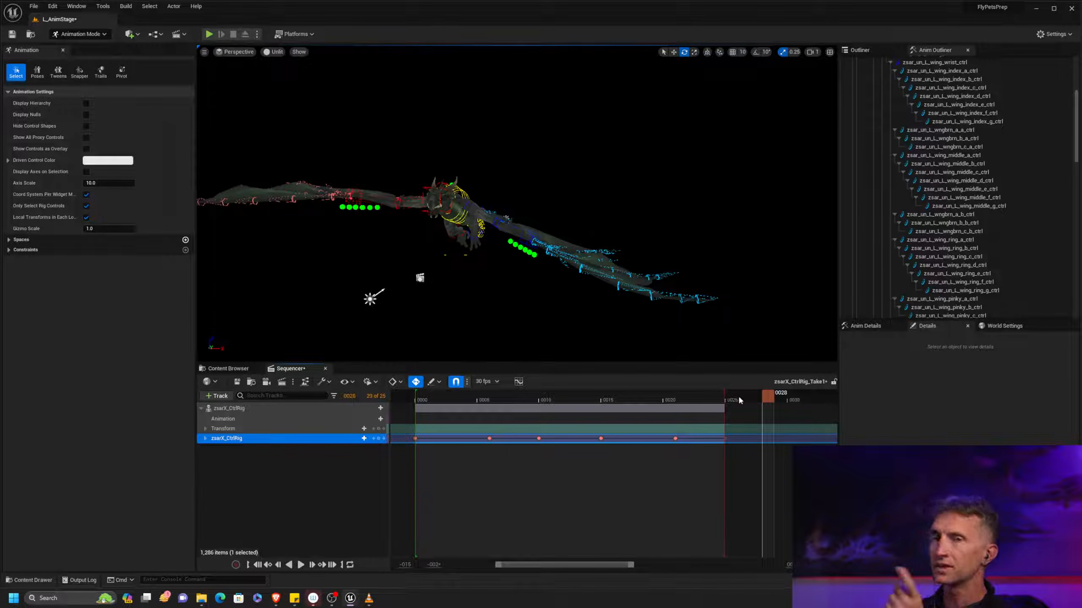
drag(726, 394, 718, 396)
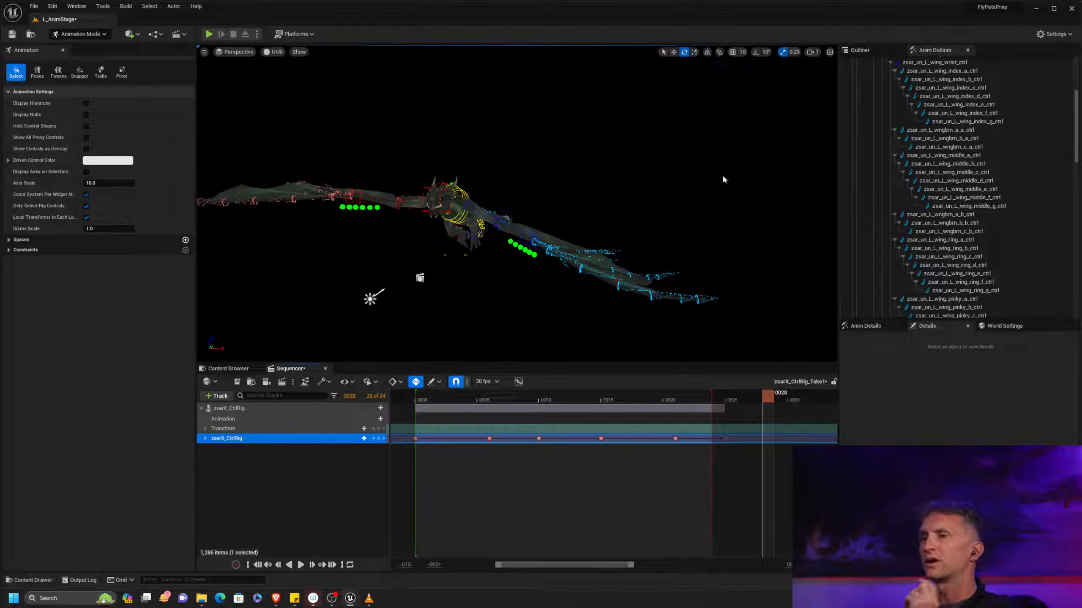
Play the shortened loop from frame 0 to examine the flap, and look through the open windows for flight references
click(421, 398)
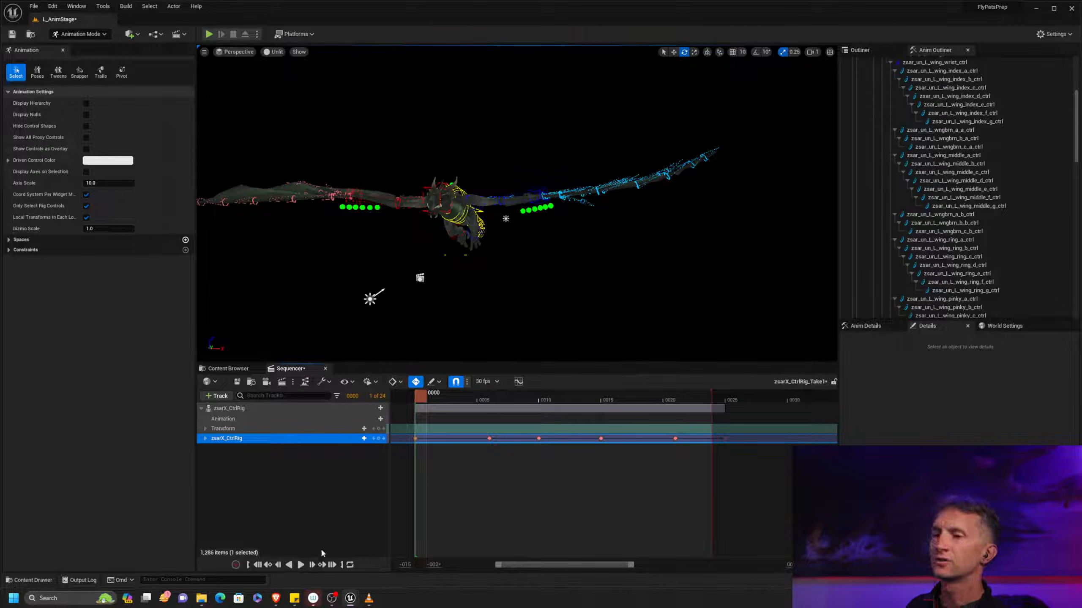
click(301, 564)
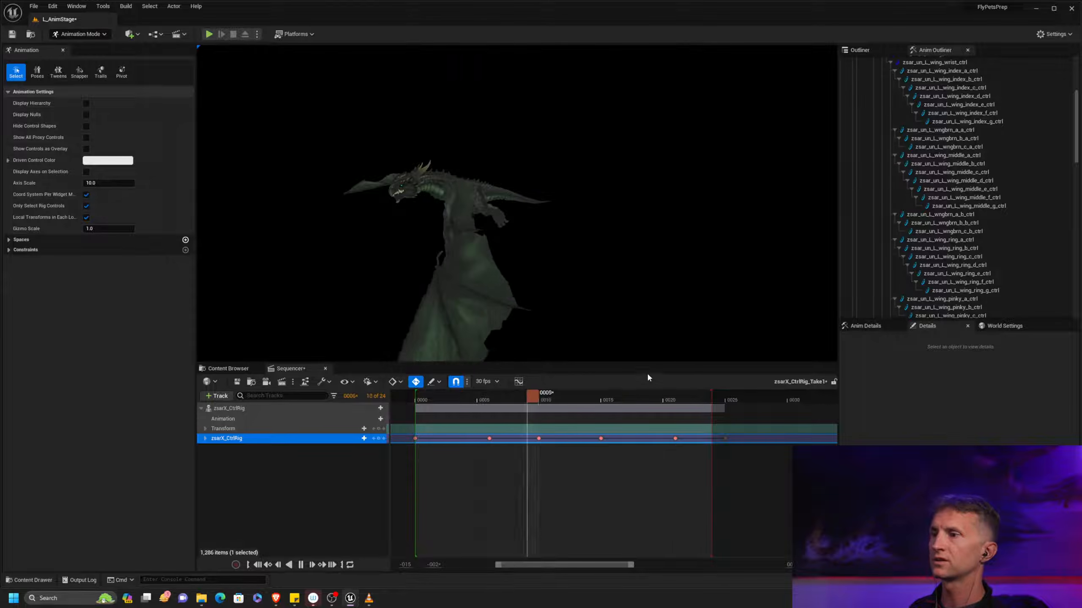
key(space)
key(alt+Tab)
key(alt+Tab)
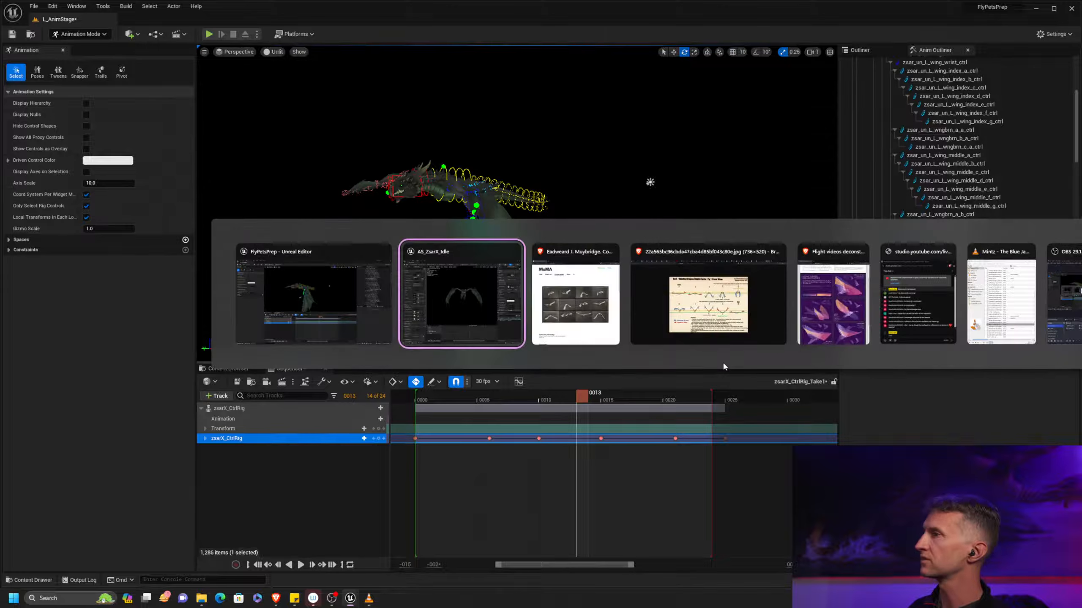
key(alt+Tab)
key(Escape)
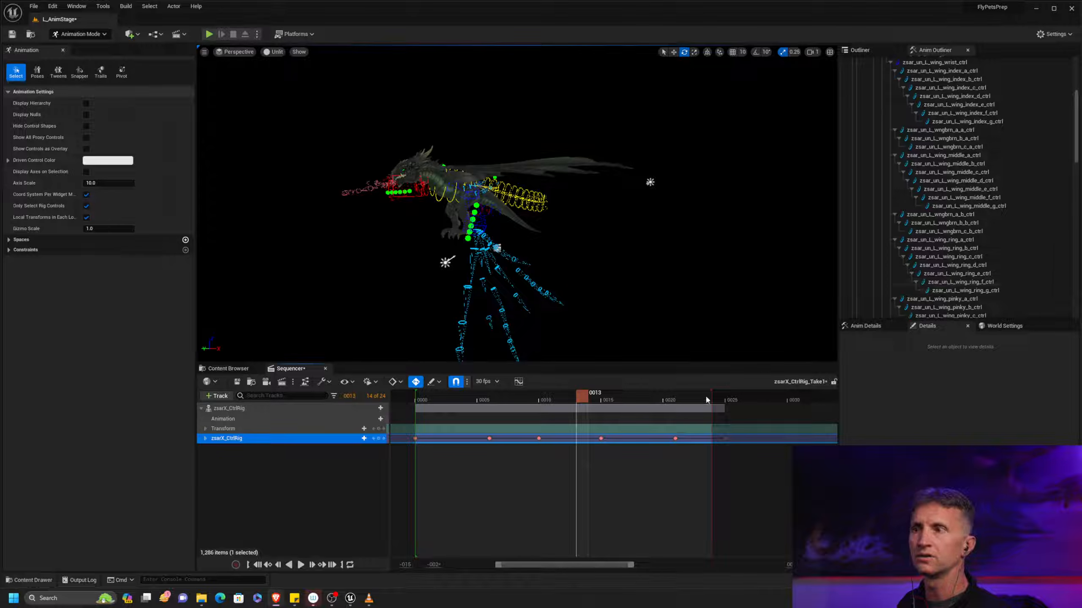
Select the body control zsar_un_COM_ctrl and scrub to frame 5 to examine the downstroke from several angles
mouse_move(587, 397)
mouse_down()
mouse_move(647, 397)
mouse_move(423, 406)
mouse_move(633, 405)
mouse_move(527, 405)
mouse_move(618, 404)
mouse_move(582, 404)
mouse_up()
scroll(721, 290, up, 5)
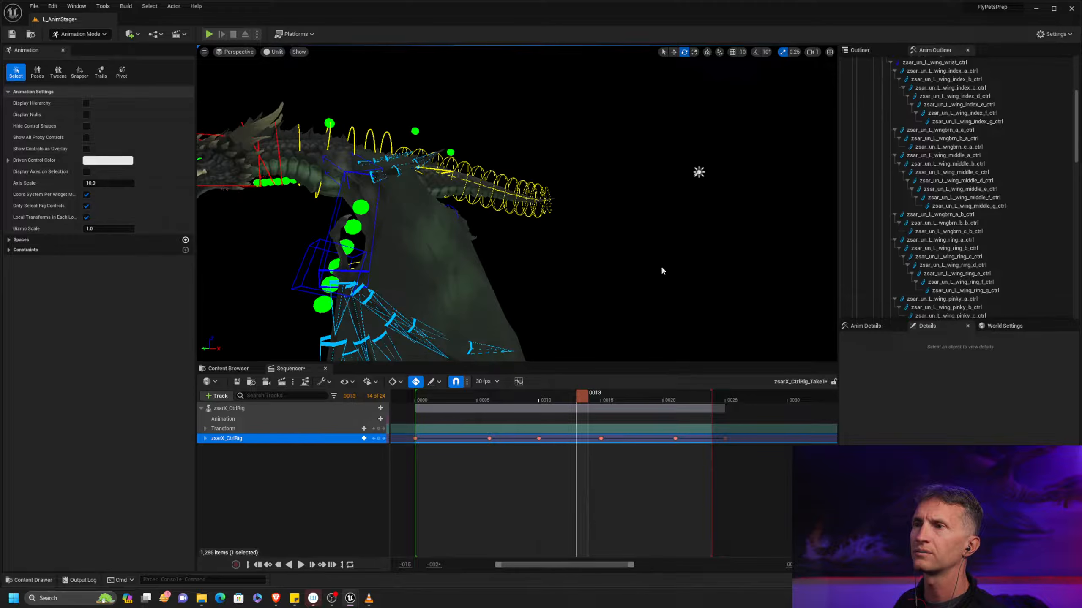
click(444, 172)
alt+middle_drag(546, 207, 636, 255)
mouse_move(636, 255)
alt+mouse_down()
mouse_move(679, 262)
mouse_move(645, 238)
alt+mouse_up()
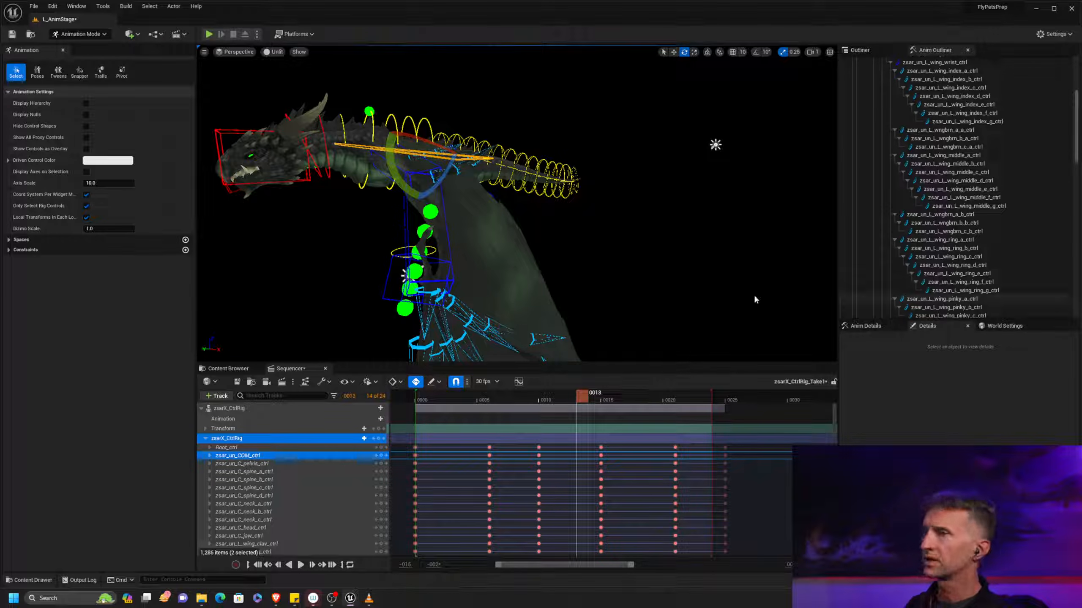
drag(434, 397, 480, 400)
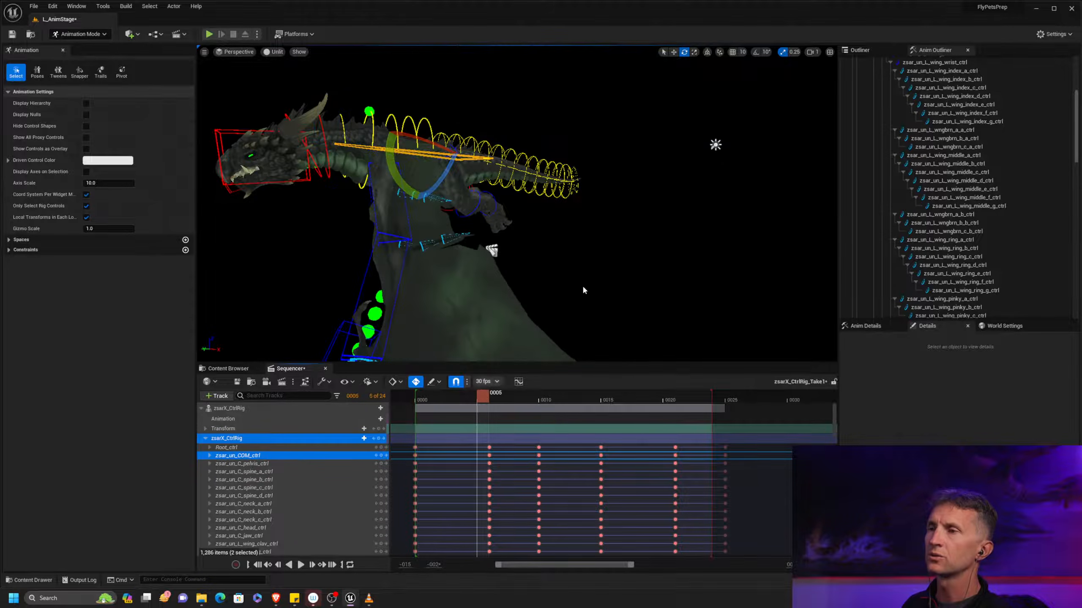
alt+drag(538, 317, 596, 311)
alt+right_drag(538, 317, 502, 326)
alt+drag(538, 317, 486, 320)
At frame 10, raise zsar_un_COM_ctrl slightly to lift the dragon's body on the downstroke
drag(482, 401, 546, 398)
alt+middle_drag(655, 264, 682, 215)
alt+right_drag(656, 265, 617, 273)
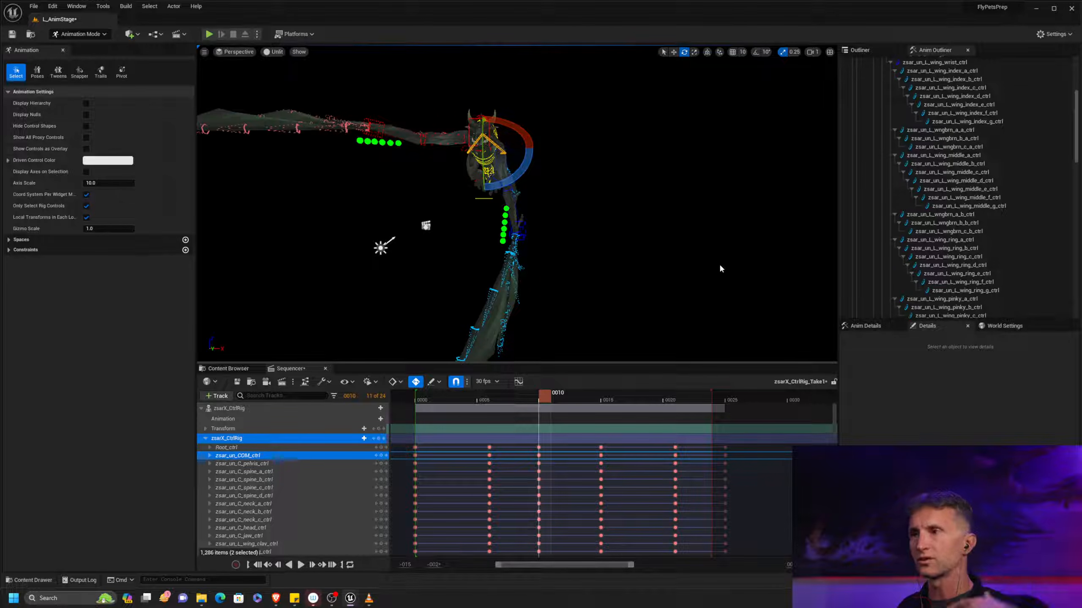
alt+drag(587, 174, 500, 170)
alt+middle_drag(494, 139, 499, 187)
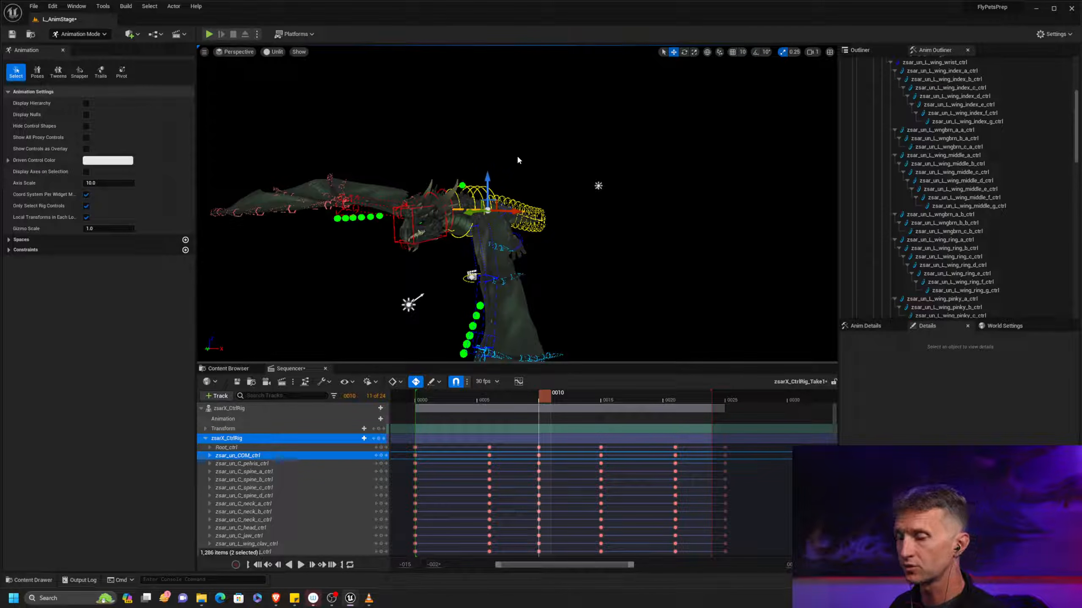
drag(489, 176, 488, 165)
Compare the body height between the keys at frames 6 and 10, and raise zsar_un_COM_ctrl further at frame 10
key(comma)
key(period)
key(comma)
key(period)
key(comma)
key(comma)
key(period)
key(period)
key(comma)
key(period)
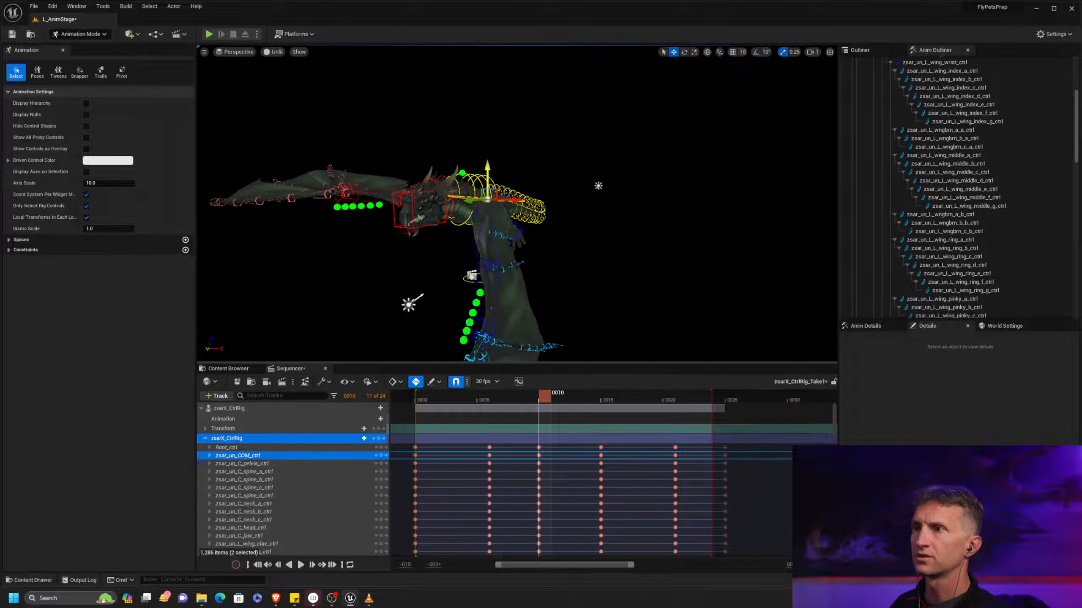
key(comma)
key(comma)
key(period)
key(period)
key(comma)
key(comma)
key(period)
key(period)
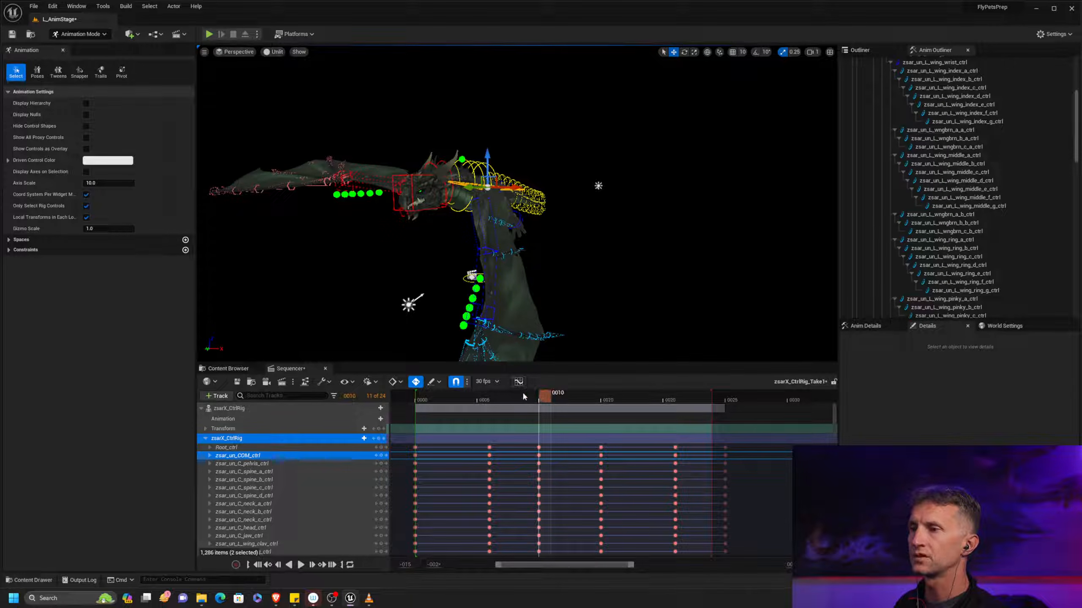
Open the curve editor with only the zsar_un_COM_ctrl curves, and move its window clear of the dragon
click(518, 382)
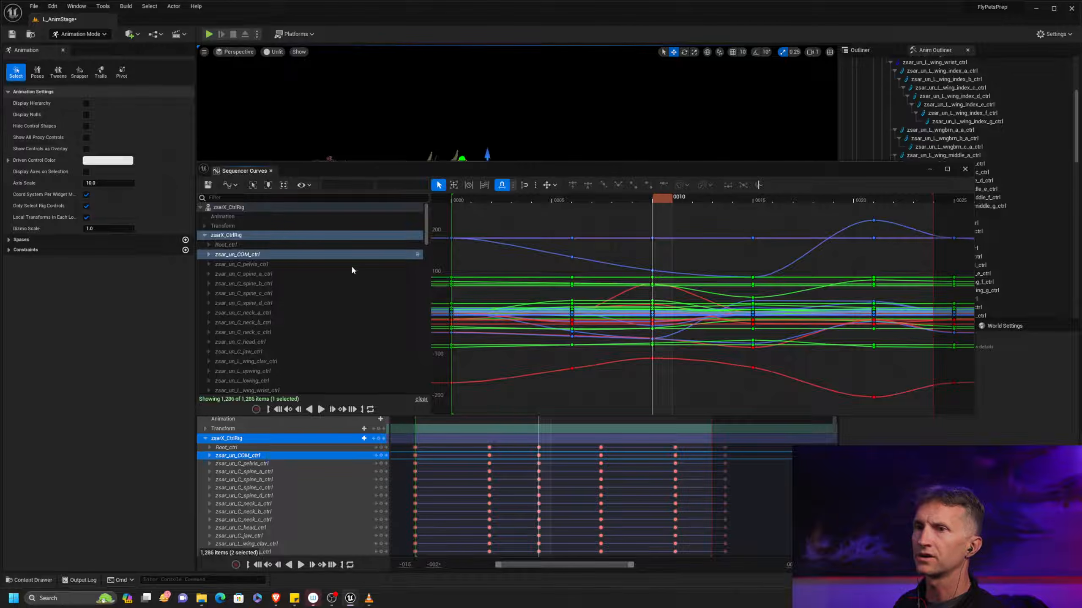
click(261, 255)
drag(685, 172, 636, 298)
middle_drag(678, 172, 710, 138)
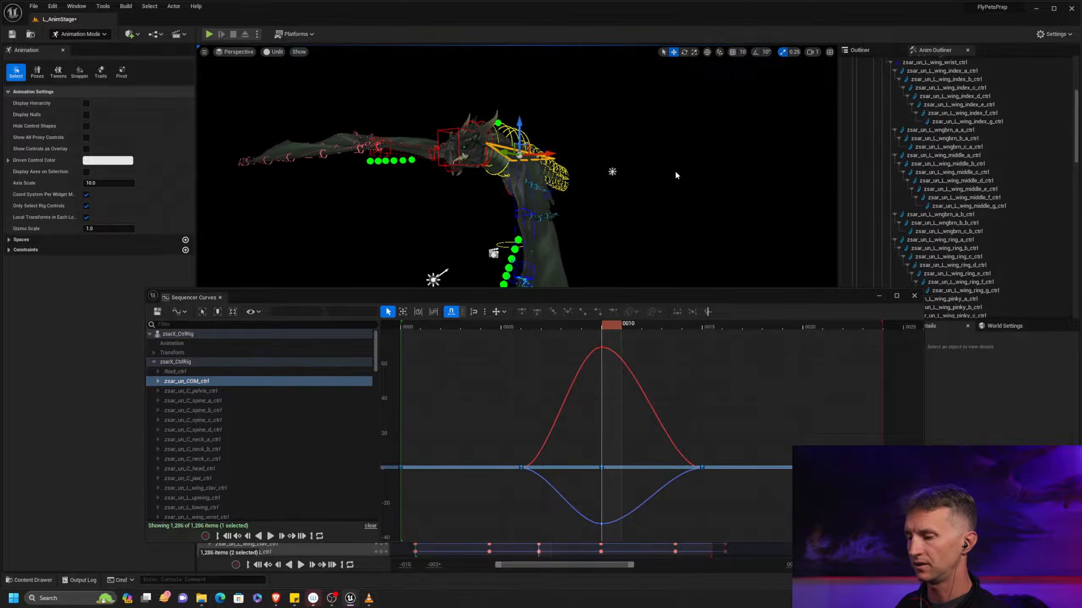
Compare frames 6 and 10, and delete the baseline zsar_un_COM_ctrl keys between the first and last frames, keeping the frame 10 peaks
key(comma)
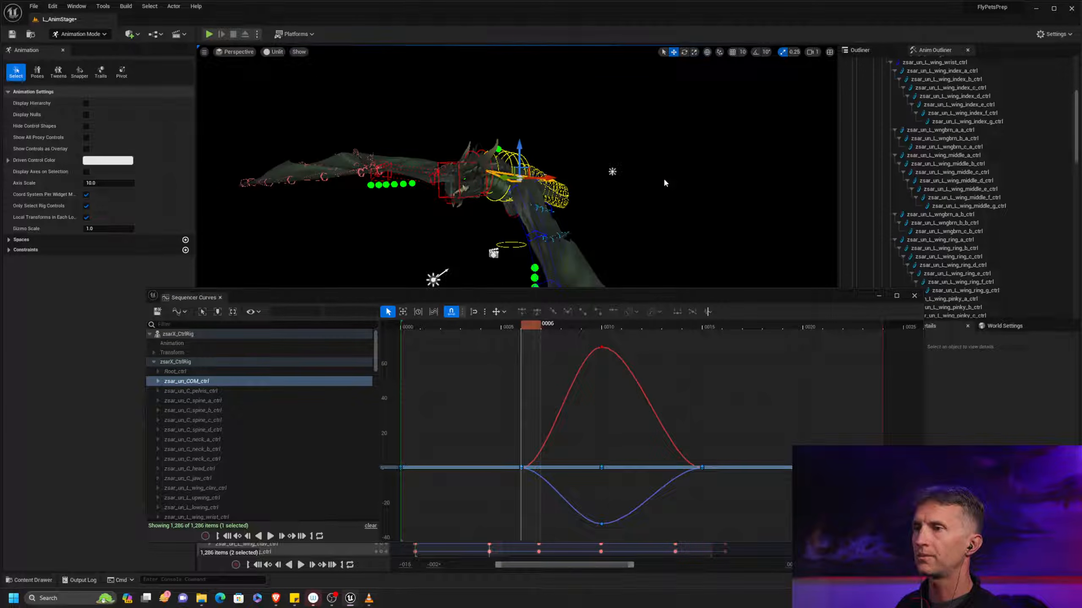
key(period)
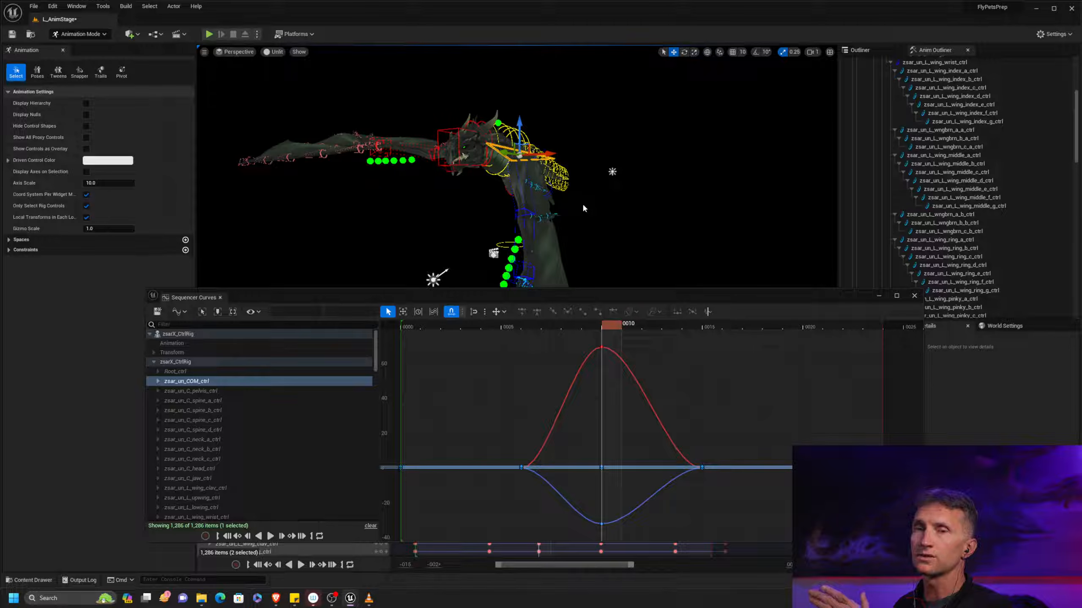
key(comma)
key(period)
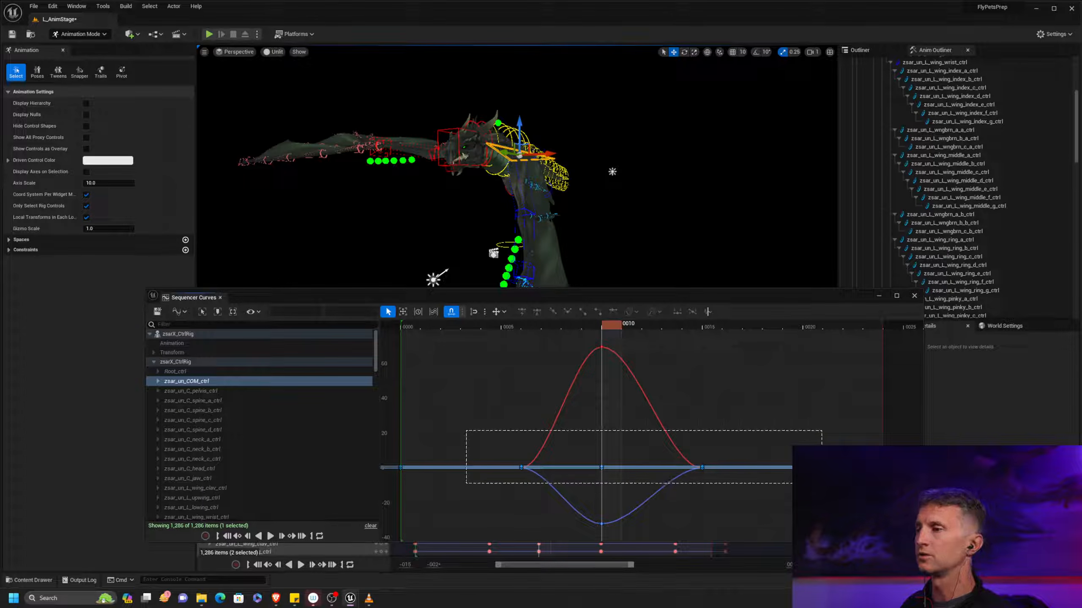
drag(843, 483, 843, 483)
key(Delete)
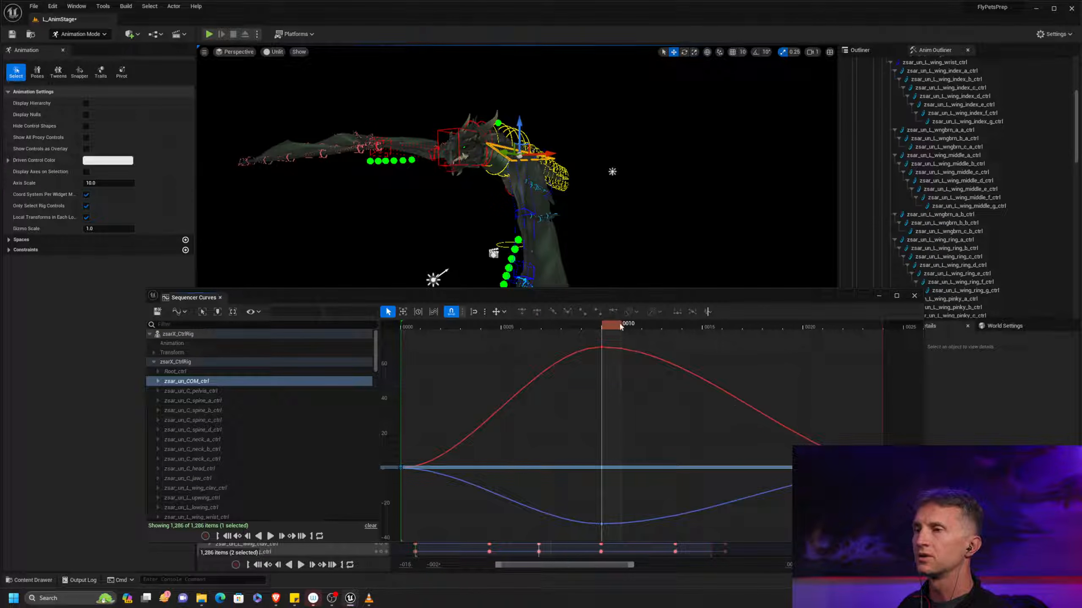
Move the Sequencer Curves window above the dragon, and scrub and play the loop to examine the smoothed body rise
drag(545, 297, 837, 210)
middle_drag(666, 112, 672, 205)
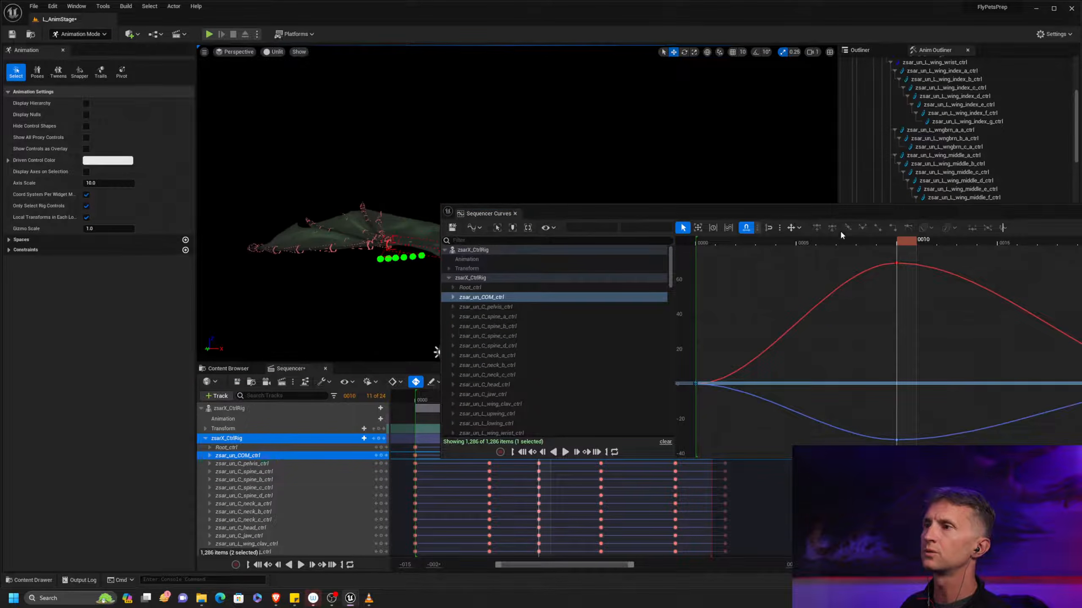
drag(862, 203, 528, 23)
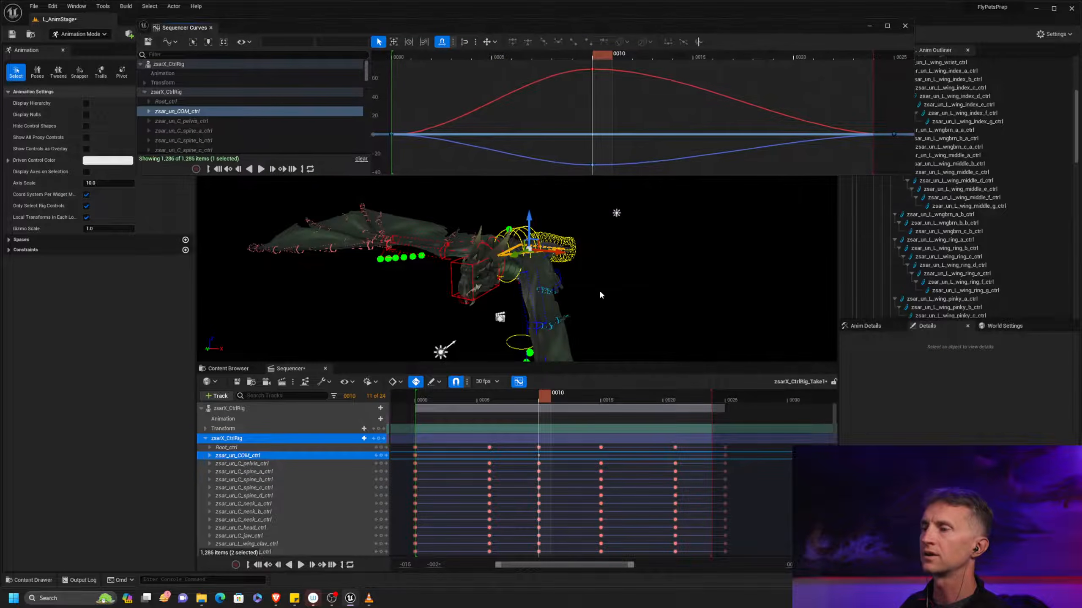
drag(544, 399, 520, 394)
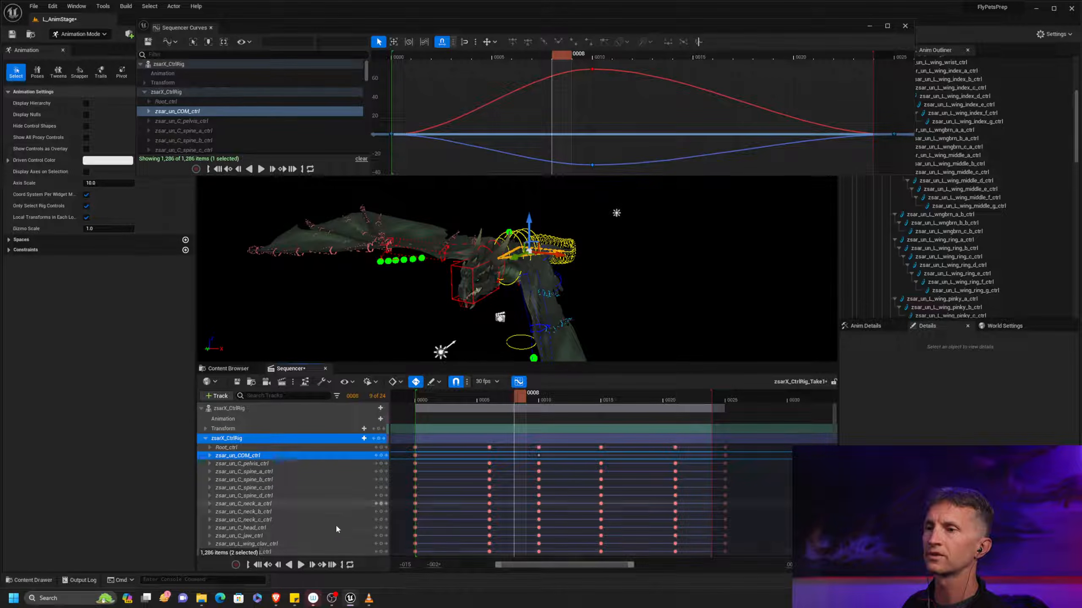
click(300, 564)
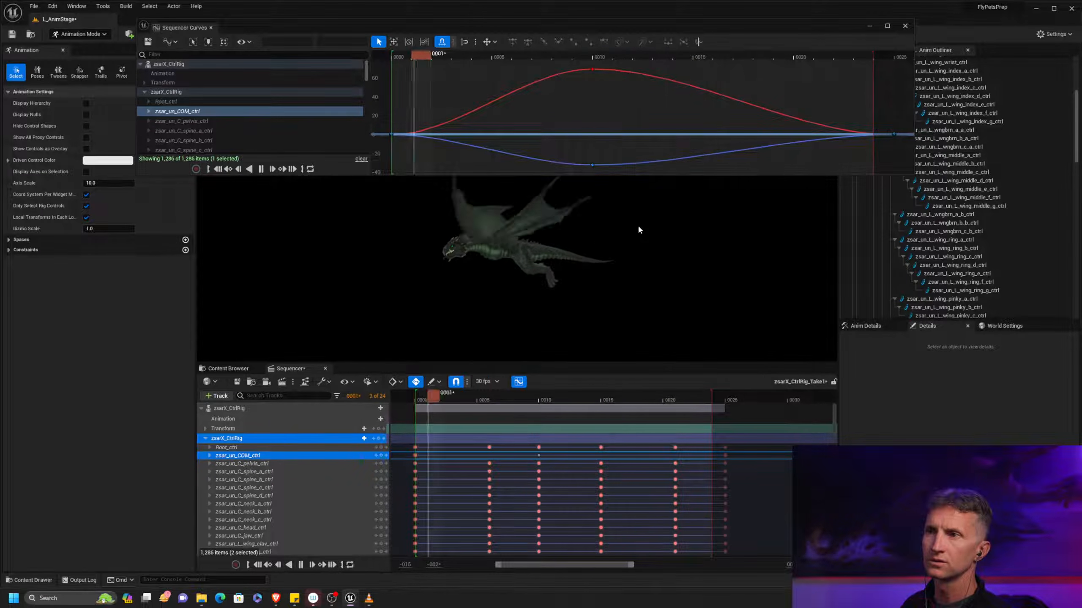
Lower zsar_un_COM_ctrl at frame 10 so its red curve peaks at about 54.5, key it, and play the loop
click(496, 404)
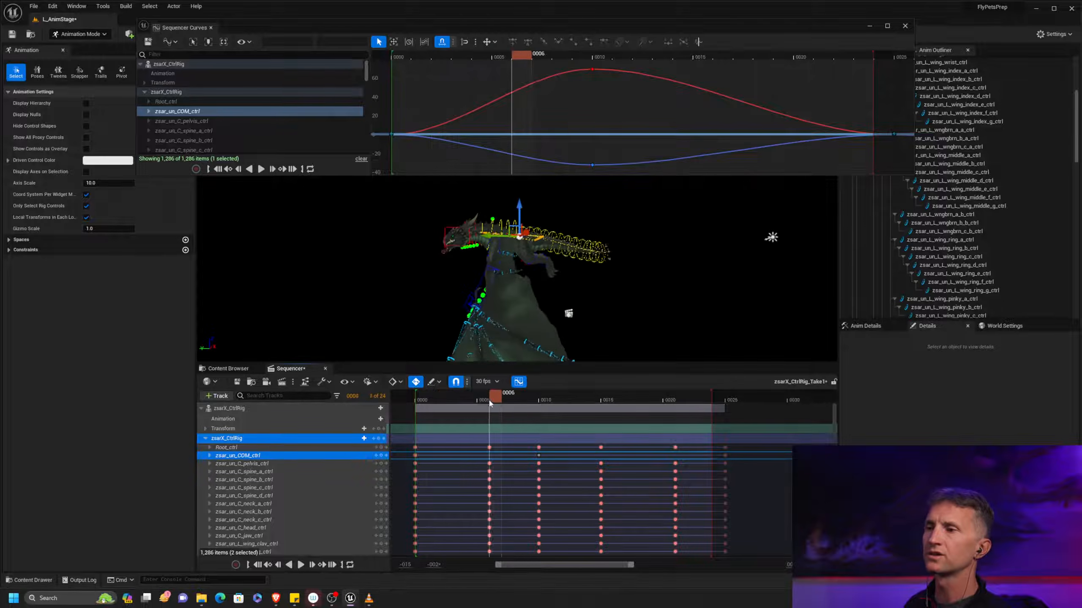
drag(506, 399, 545, 394)
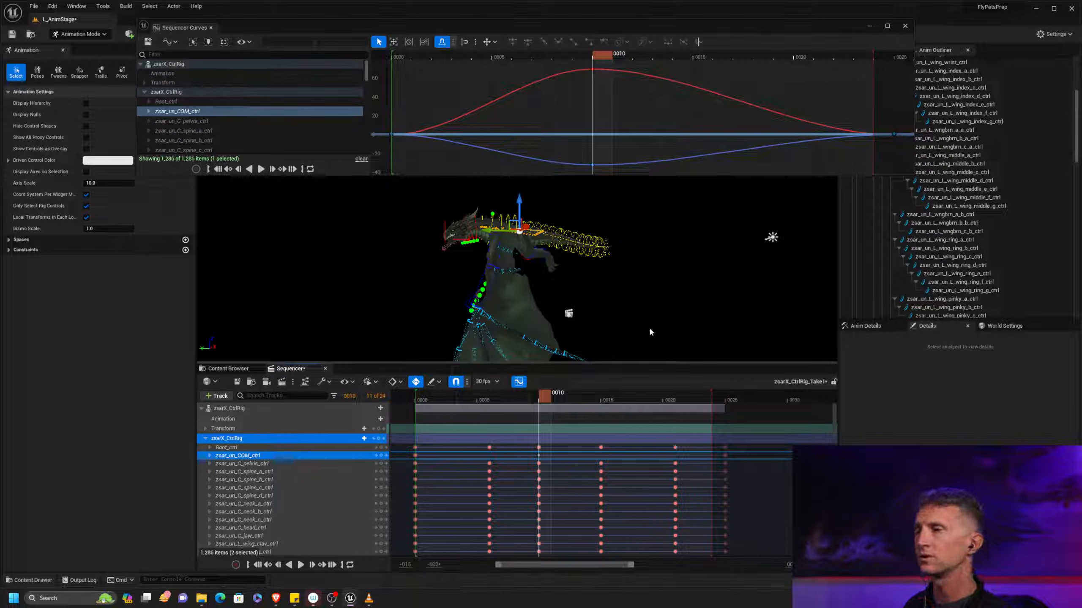
mouse_move(544, 402)
mouse_down()
mouse_move(502, 396)
mouse_move(552, 404)
mouse_move(510, 408)
mouse_move(547, 397)
mouse_up()
key(s)
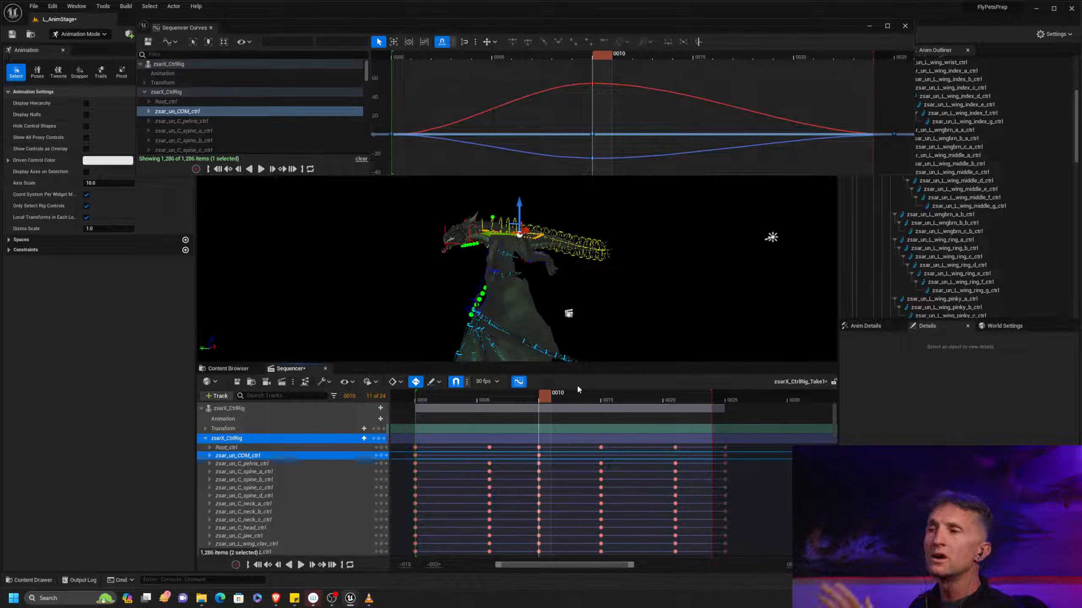
click(301, 568)
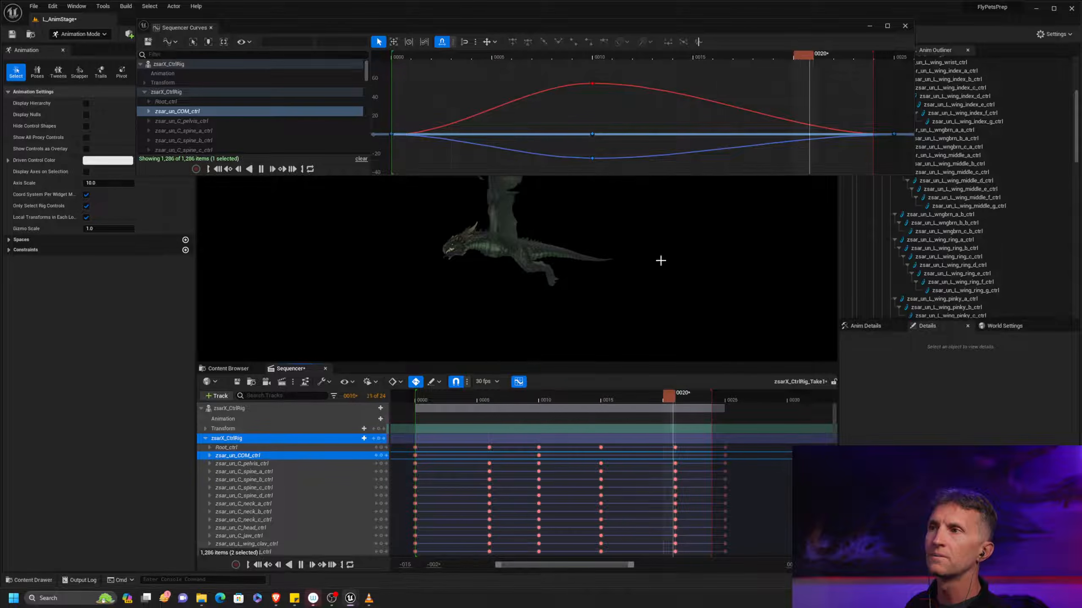
Select the red curve's peak key, scrub to frame 8, and move the Sequencer Curves window clear of the viewport
click(592, 83)
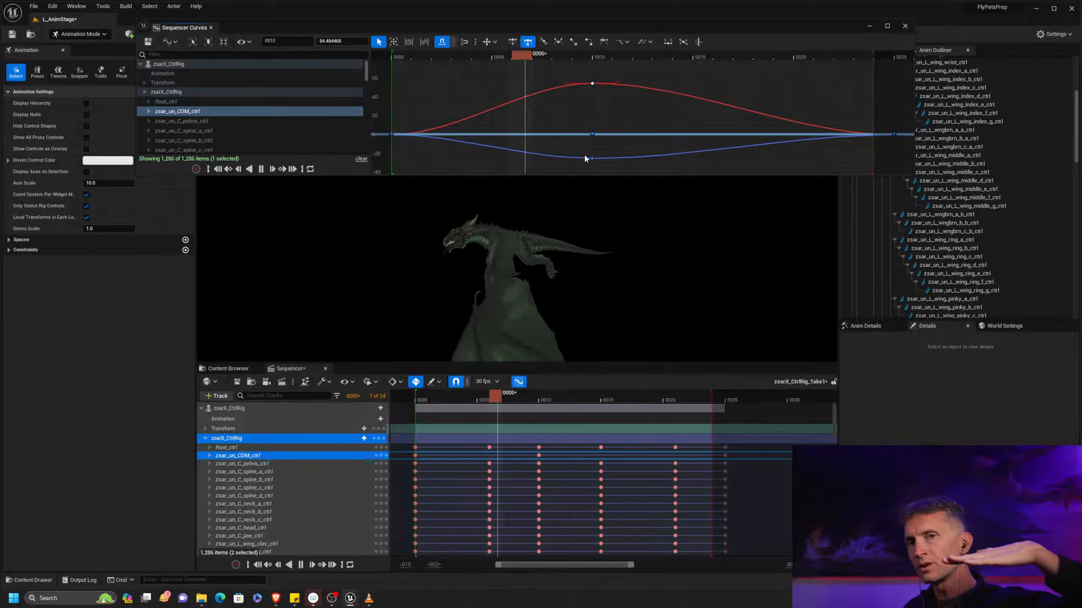
mouse_move(598, 158)
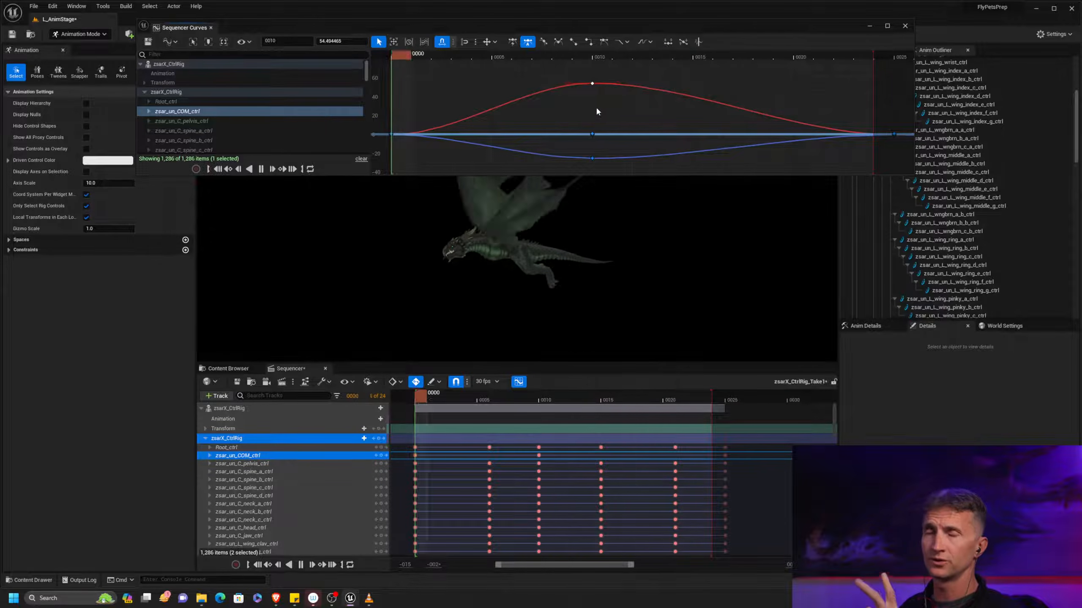
click(508, 401)
mouse_move(508, 402)
mouse_down()
mouse_move(532, 399)
mouse_move(524, 403)
mouse_up()
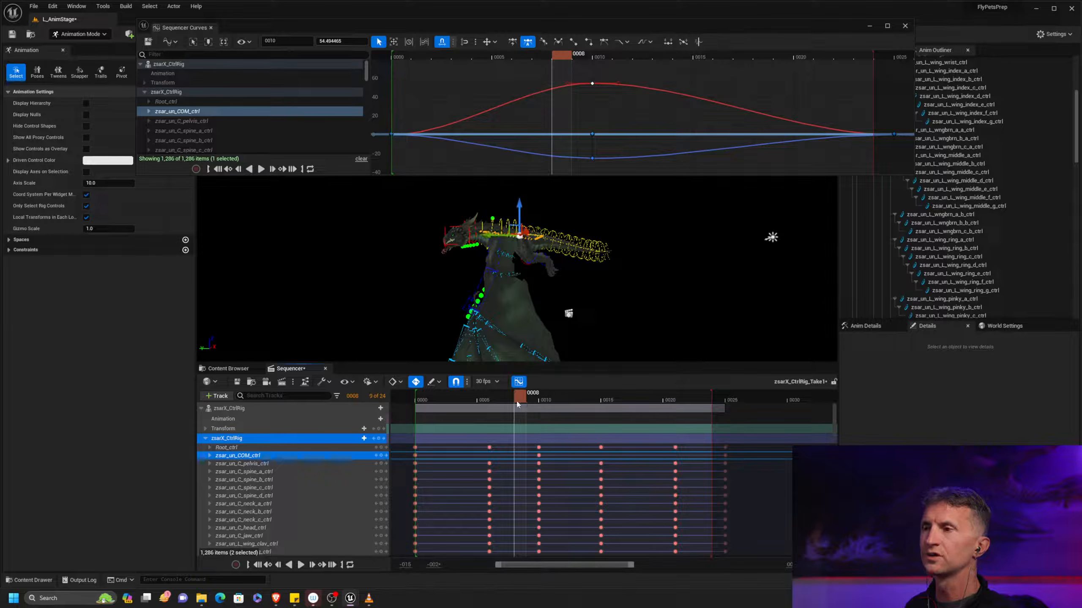
right_drag(438, 211, 511, 204)
click(438, 212)
alt+middle_drag(572, 317, 549, 192)
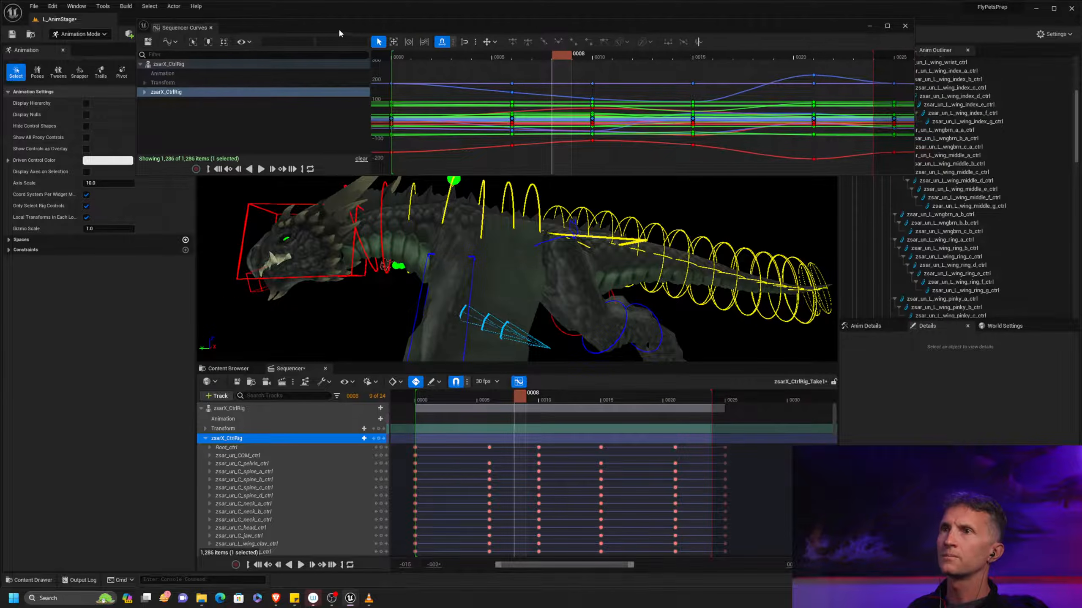
drag(340, 33, 1081, 38)
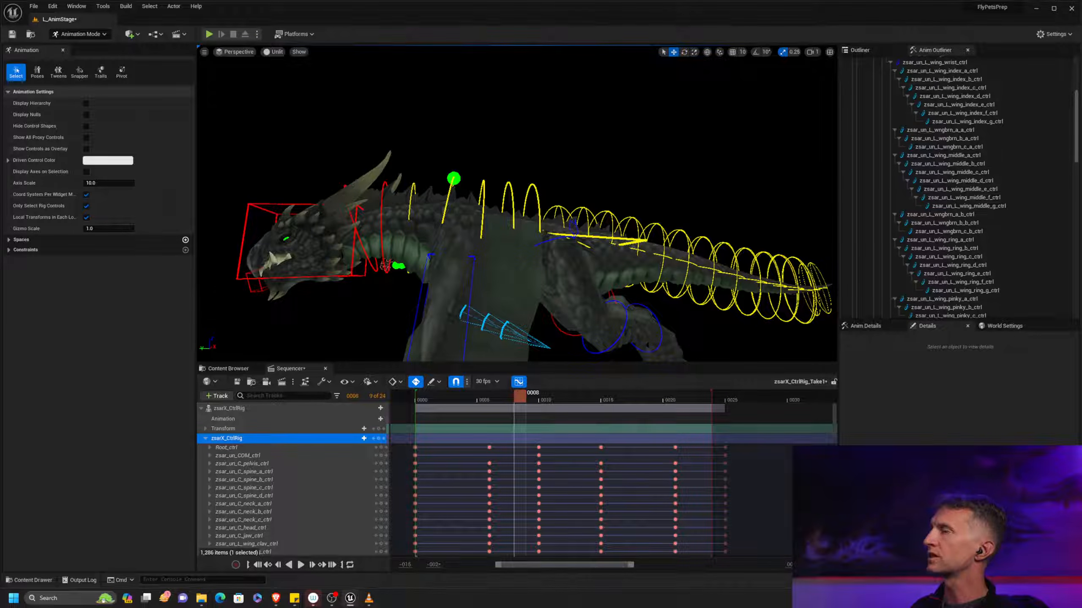
At frame 10, rotate zsar_un_C_neck_a_ctrl through zsar_un_C_neck_c_ctrl slightly so the dragon's neck and head dip down
alt+drag(411, 221, 502, 217)
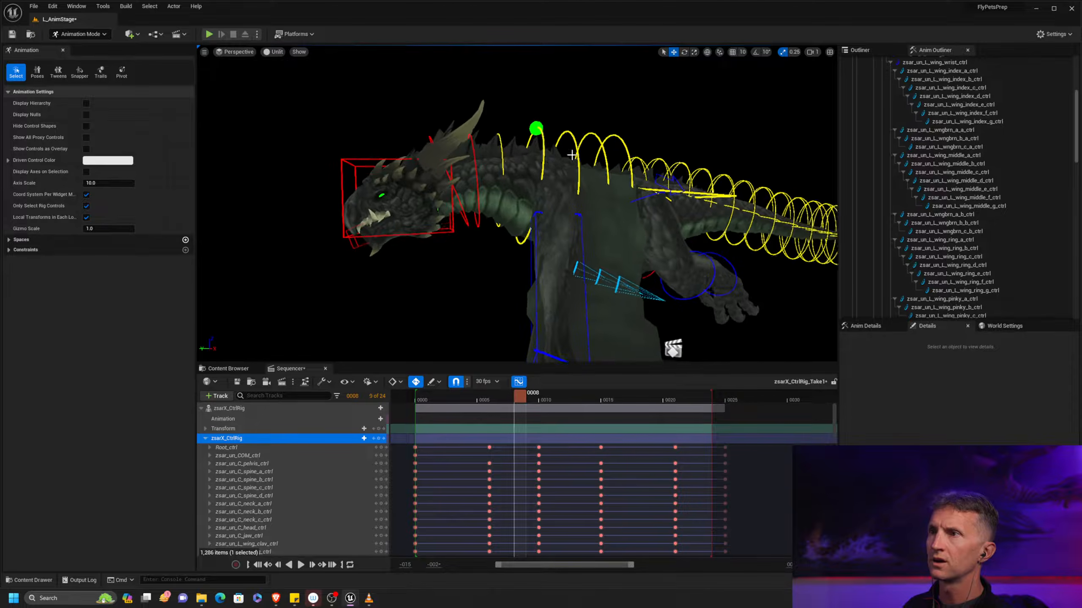
alt+drag(573, 147, 516, 149)
alt+middle_drag(573, 145, 589, 134)
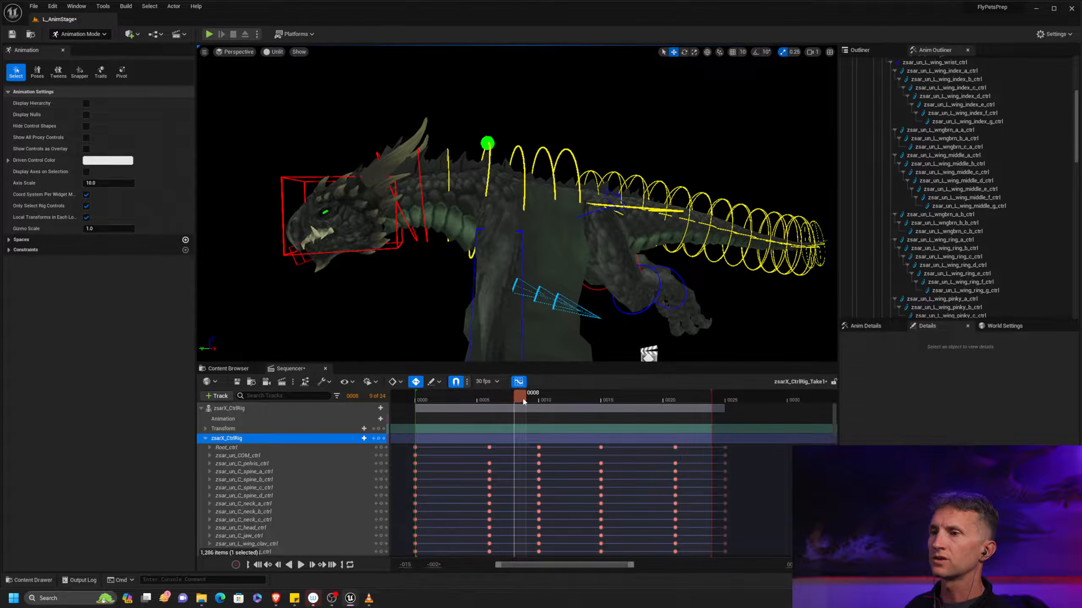
drag(523, 401, 549, 428)
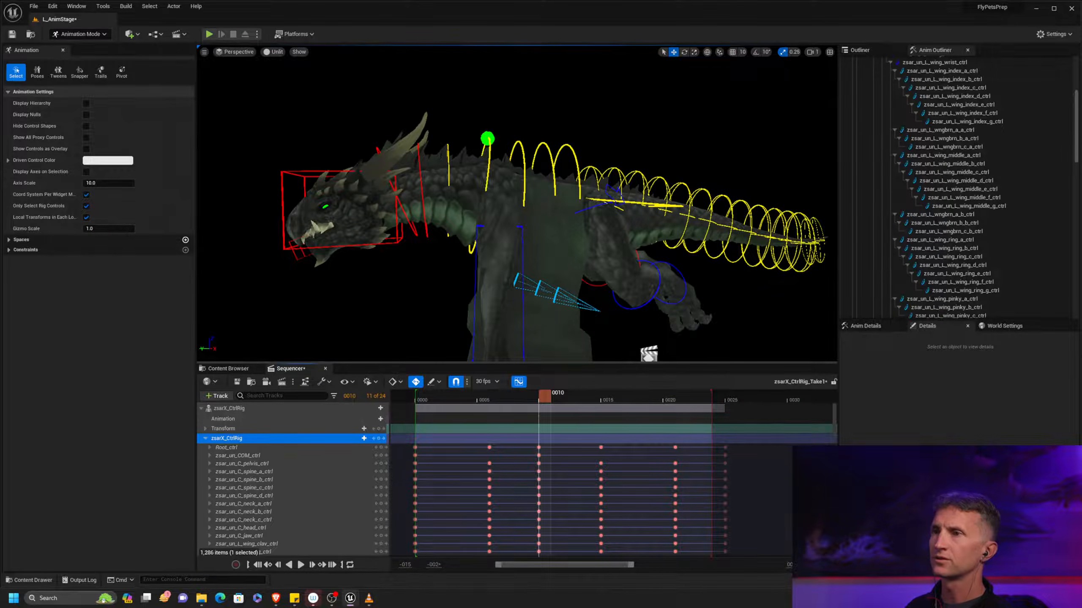
alt+middle_drag(542, 181, 607, 124)
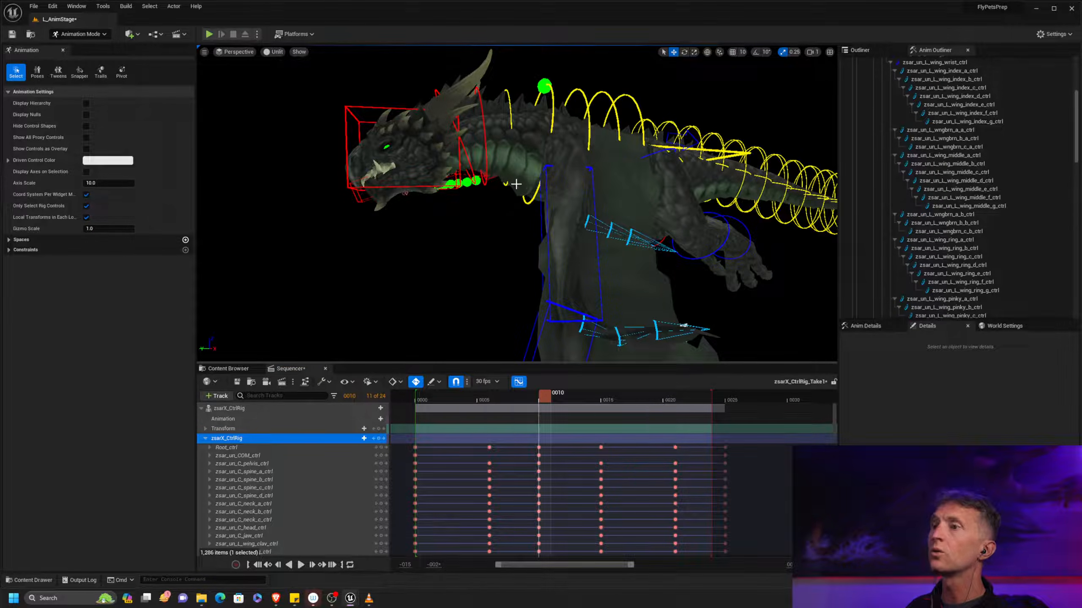
alt+drag(513, 171, 494, 181)
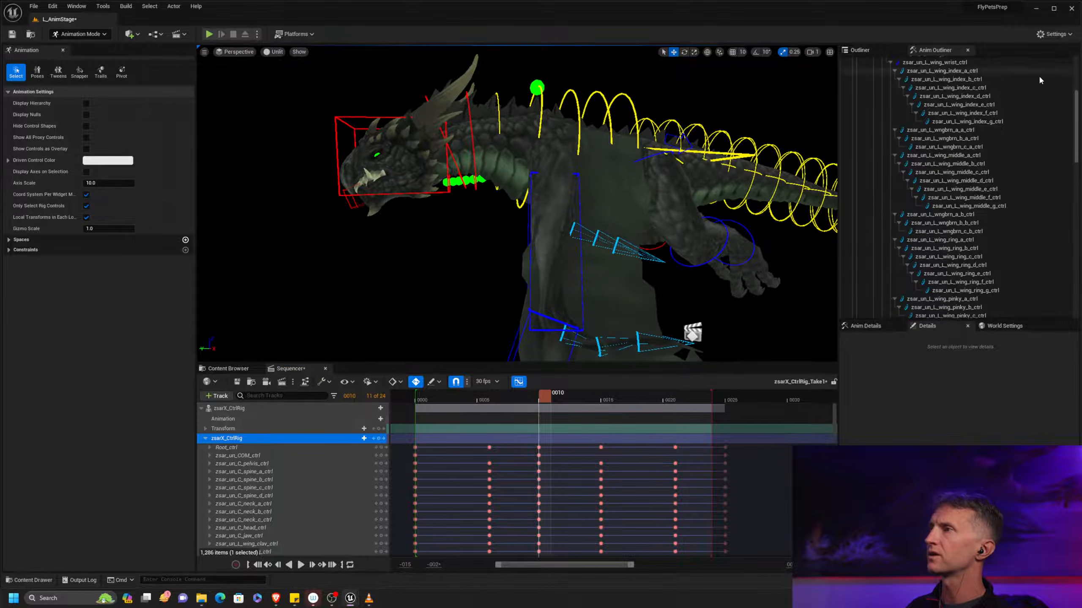
scroll(990, 163, up, 6)
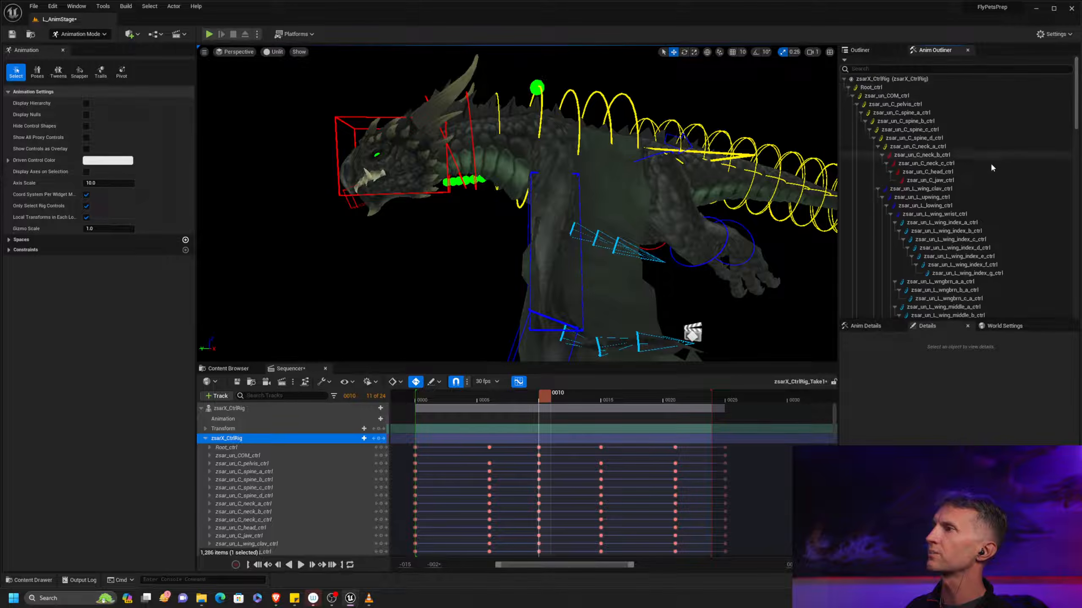
click(958, 145)
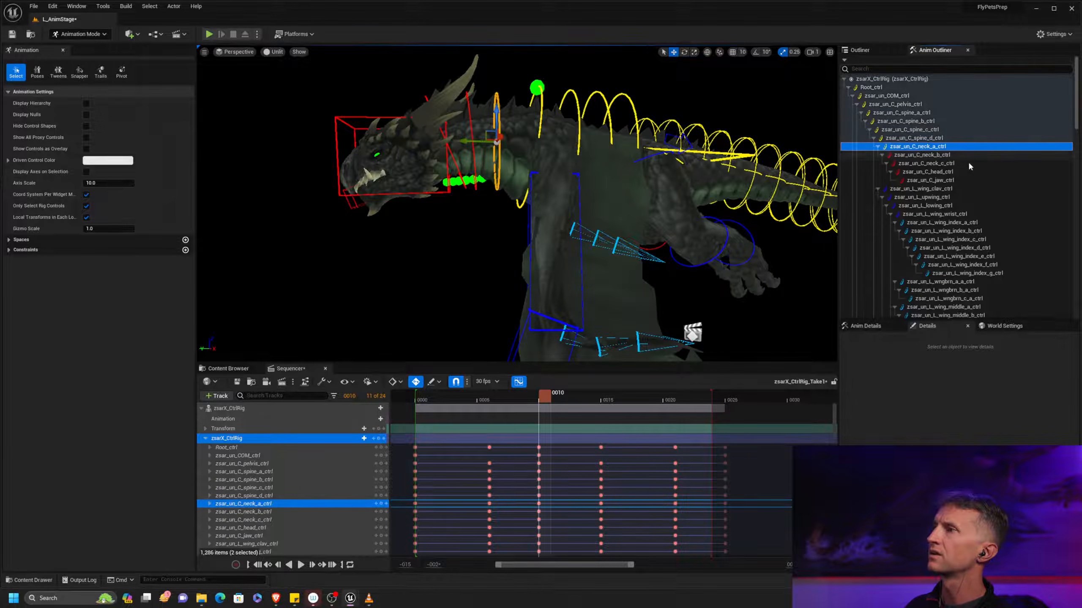
shift+click(963, 163)
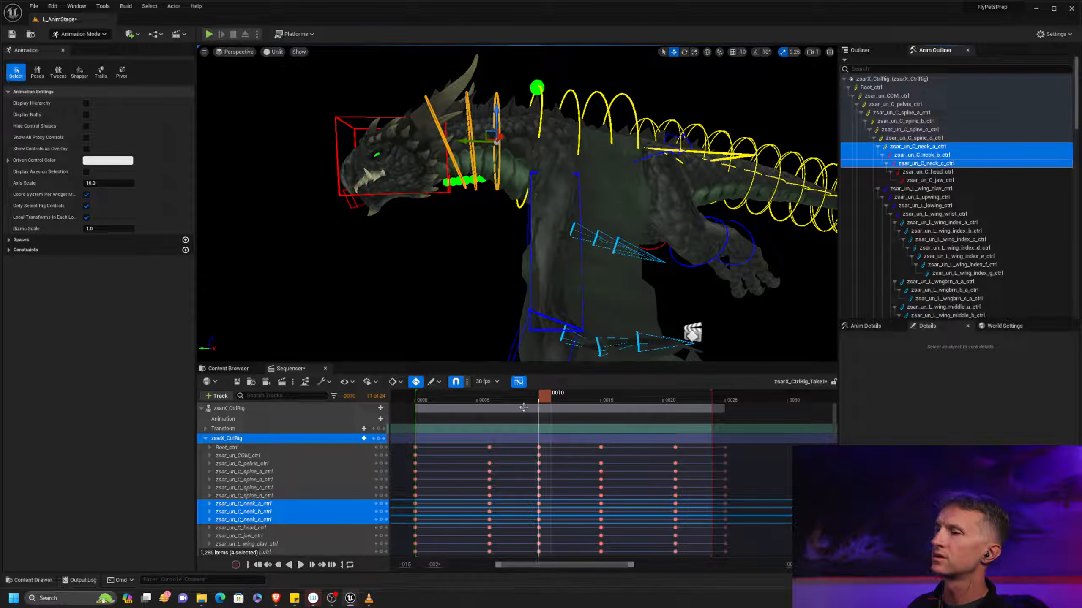
mouse_move(544, 405)
mouse_down()
mouse_move(423, 408)
mouse_move(540, 418)
mouse_up()
key(e)
drag(485, 188, 492, 187)
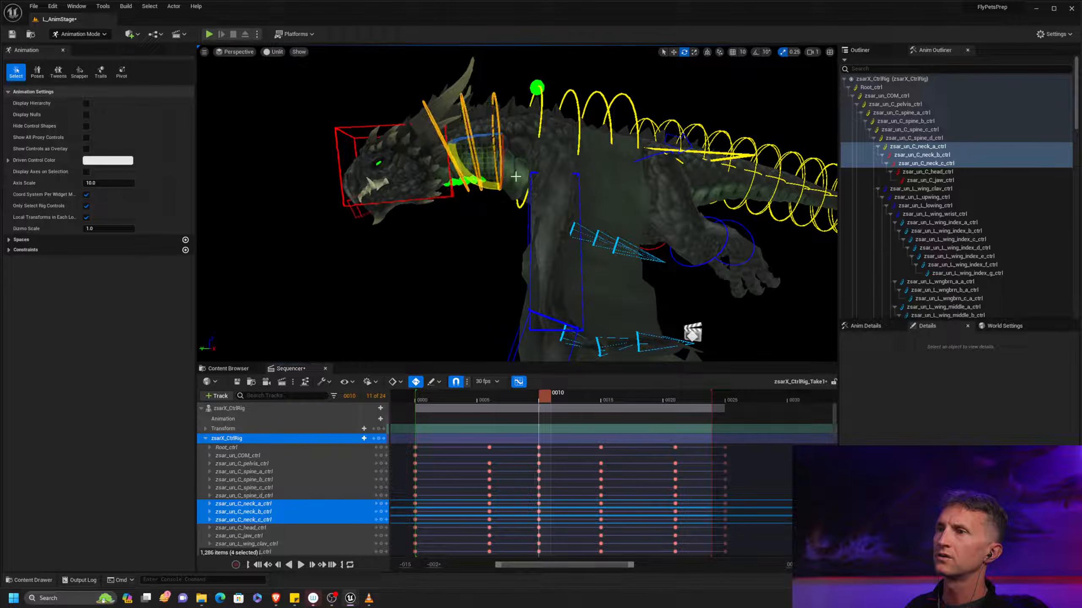
Select zsar_un_C_spine_a_ctrl through zsar_un_C_spine_d_ctrl, adjust the spine's bend against the frame 0 pose, and undo the last change
click(930, 139)
shift+click(928, 113)
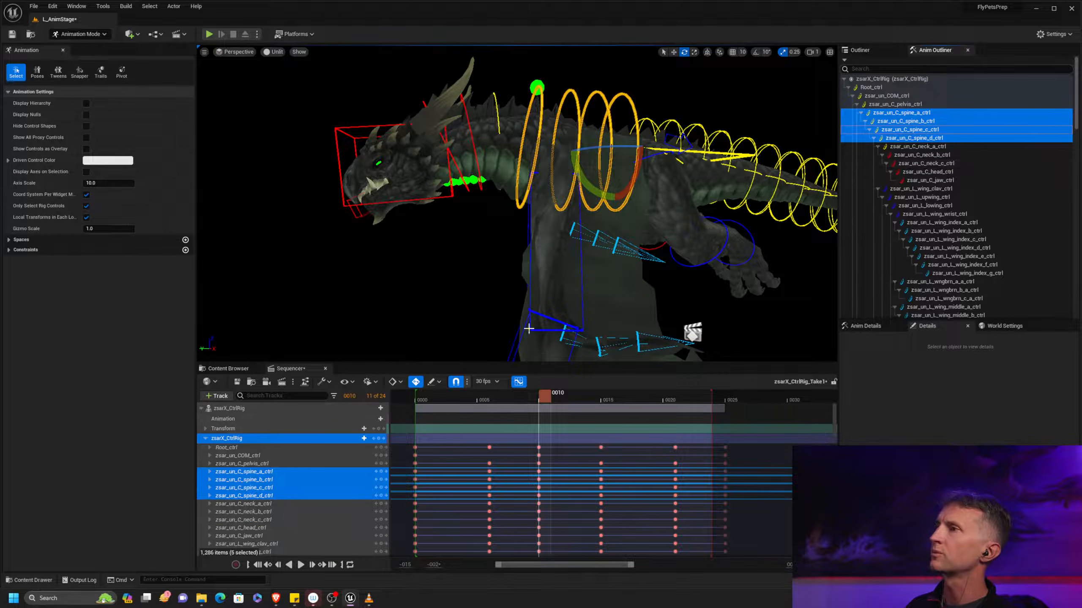
click(417, 402)
scroll(565, 211, down, 6)
alt+drag(565, 210, 585, 191)
drag(556, 155, 499, 364)
drag(430, 404, 600, 401)
key(ctrl+z)
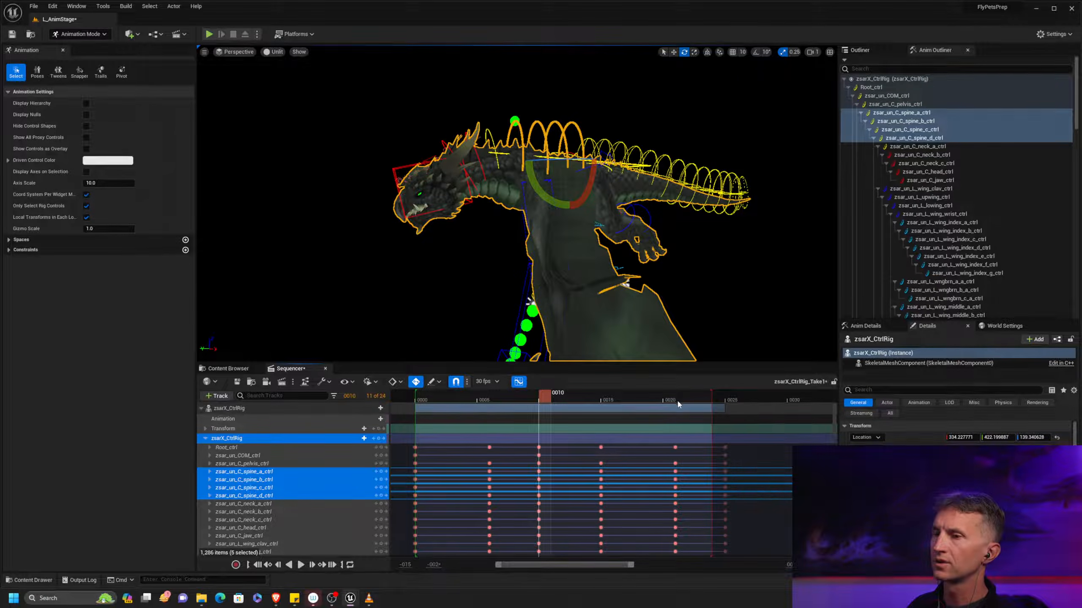
Compare the spine's bend across the loop, and key the selected spine controls at frame 21
drag(466, 398, 608, 398)
click(611, 397)
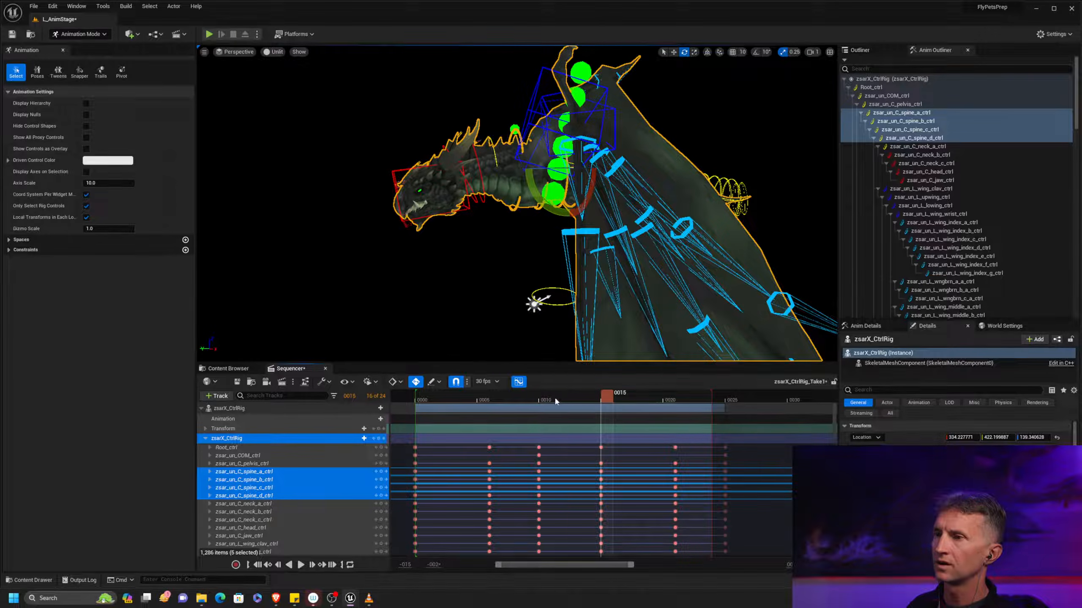
drag(559, 401, 546, 404)
drag(468, 401, 671, 396)
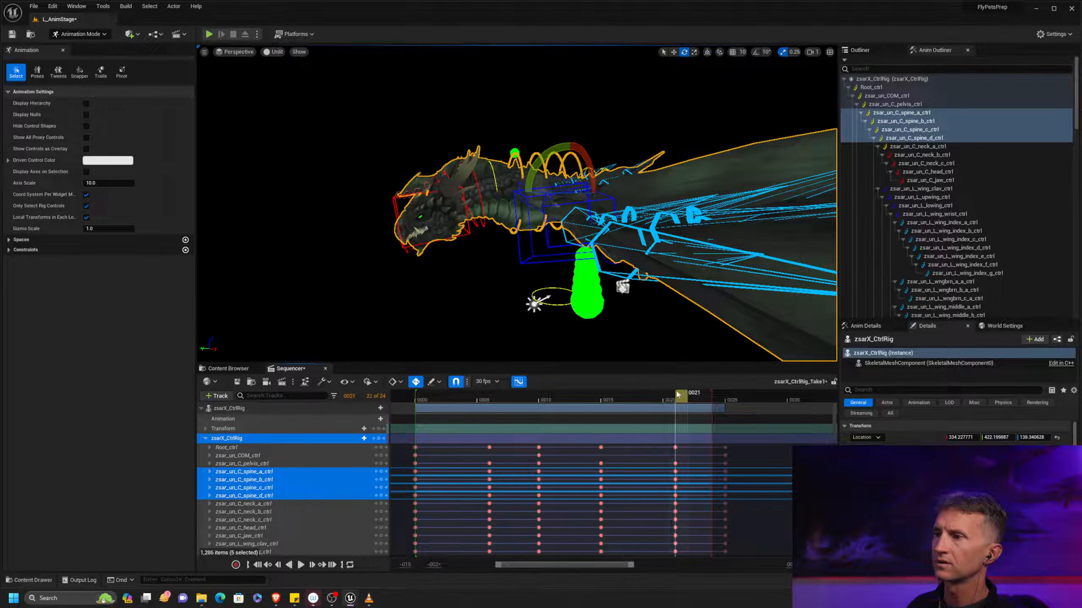
key(s)
drag(512, 400, 739, 394)
drag(649, 398, 546, 399)
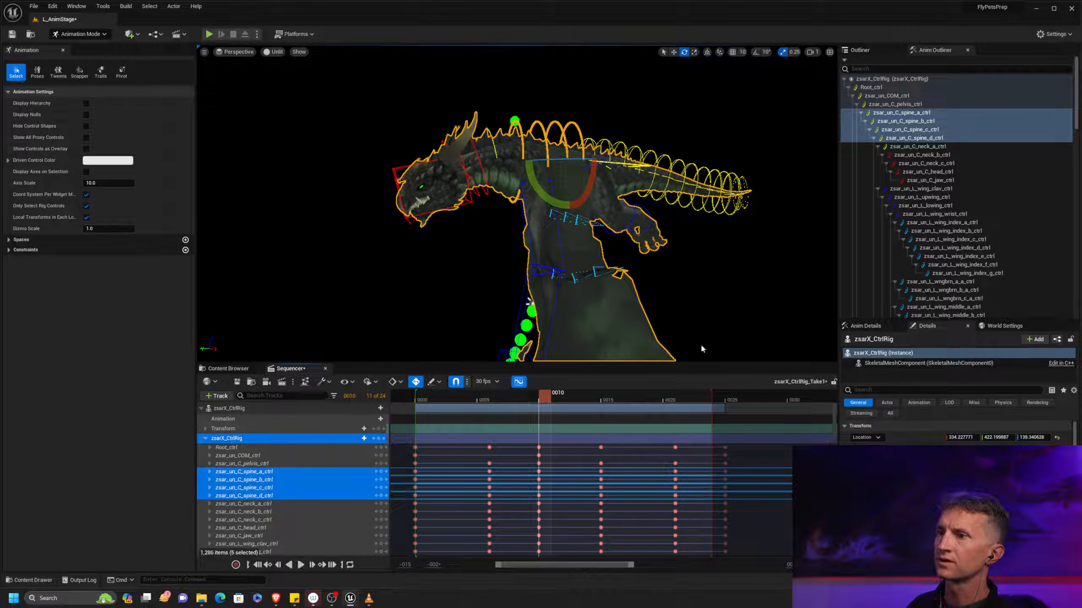
At frame 0, rotate zsar_un_C_neck_c_ctrl and zsar_un_C_head_ctrl together to tilt the dragon's head upward
click(946, 143)
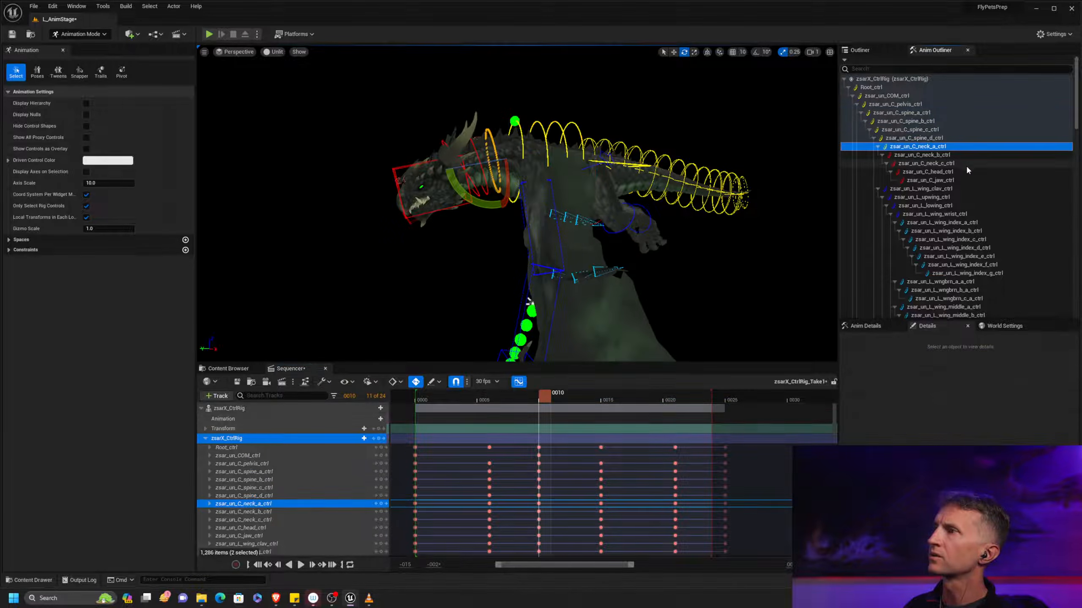
shift+click(962, 162)
scroll(669, 238, up, 3)
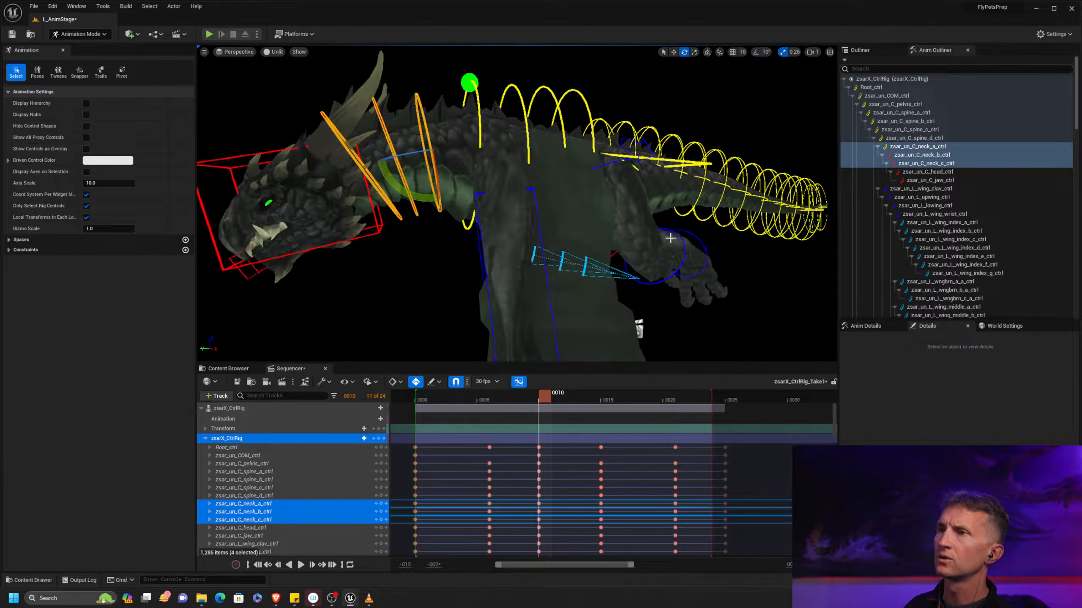
drag(441, 399, 417, 400)
middle_drag(478, 285, 562, 243)
alt+drag(478, 285, 519, 281)
alt+middle_drag(519, 281, 454, 307)
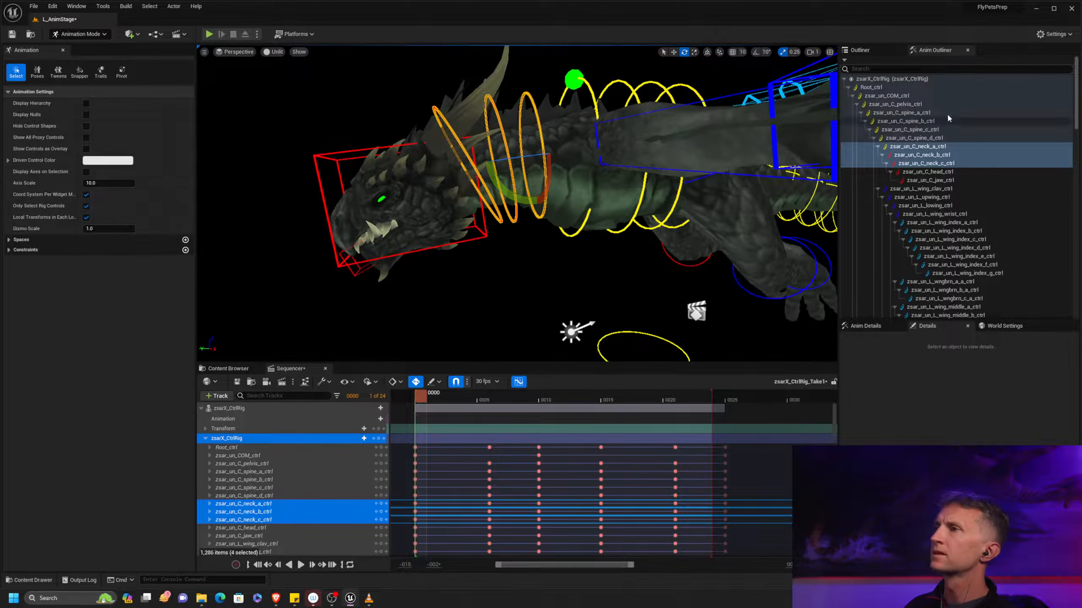
click(957, 164)
ctrl+click(959, 172)
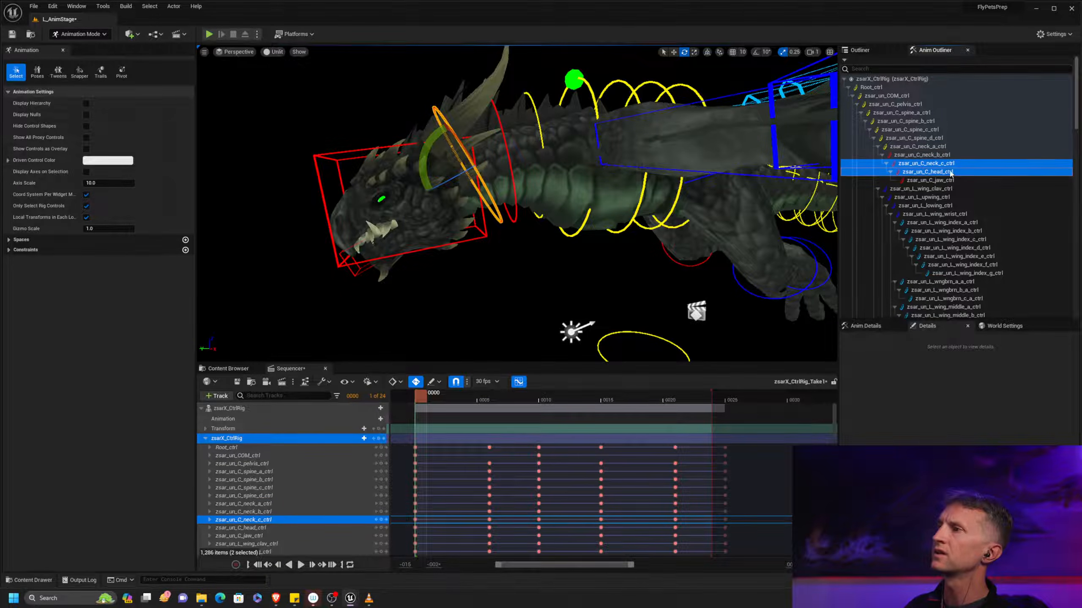
drag(437, 143, 424, 191)
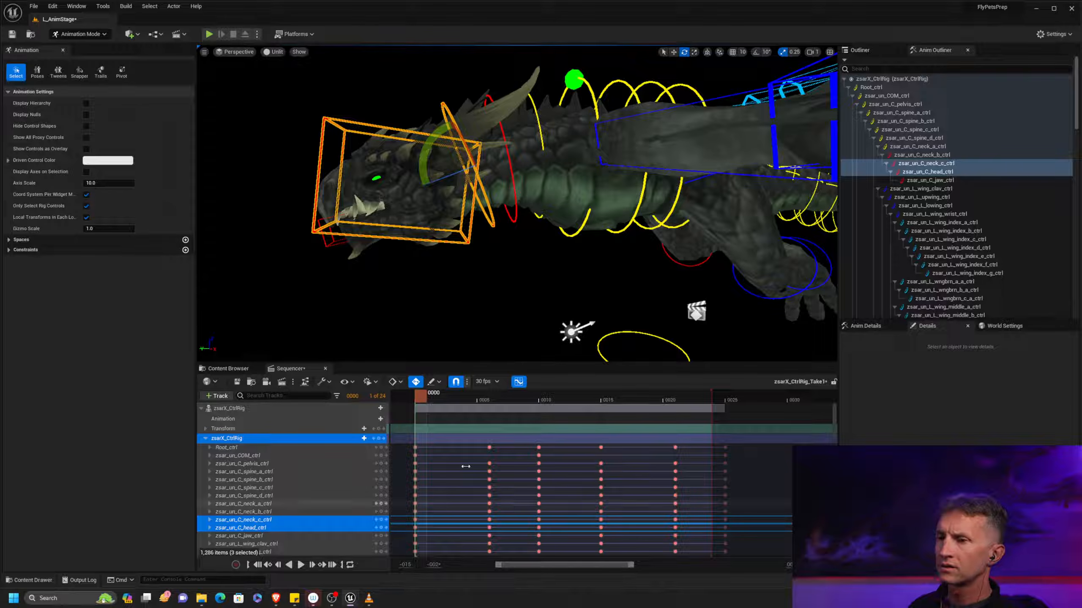
Scrub repeatedly from frame 0 through the loop to examine how the tilted head moves with the body
click(488, 404)
drag(489, 404, 609, 403)
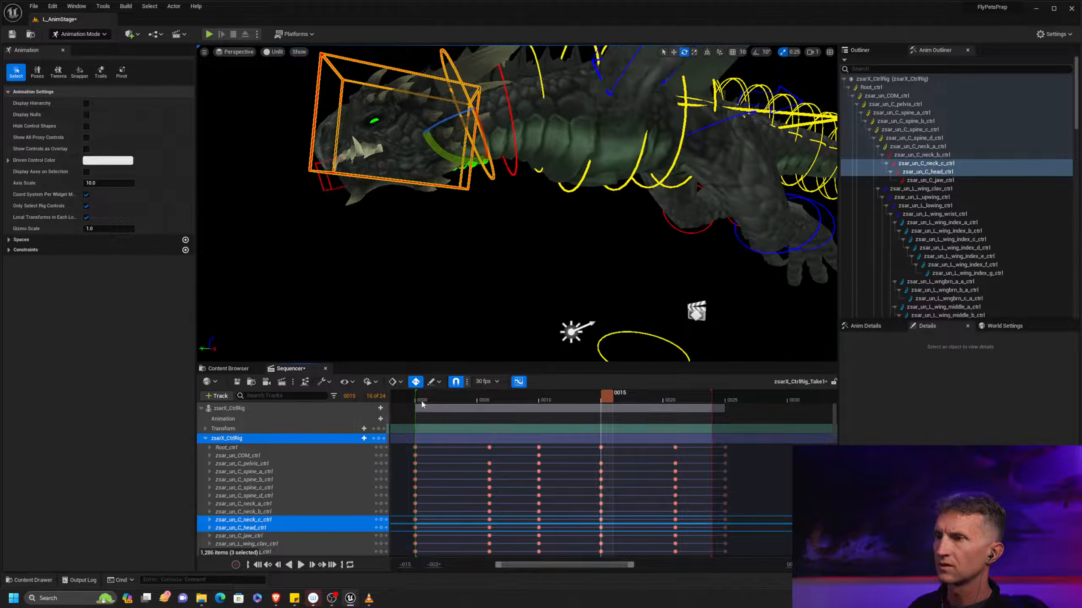
drag(424, 402, 559, 403)
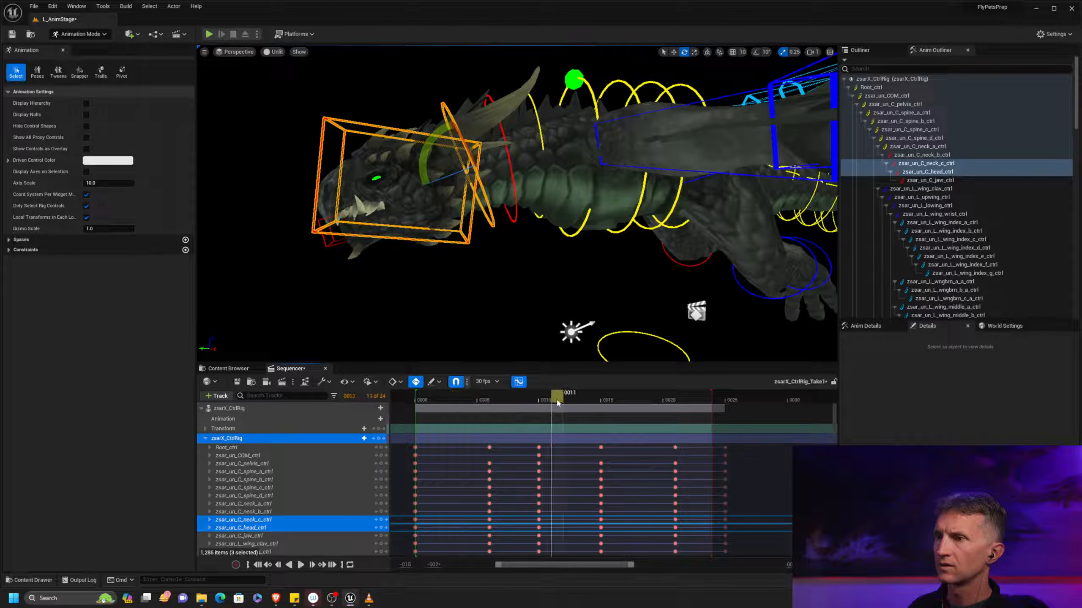
click(428, 404)
click(420, 403)
drag(426, 402, 607, 401)
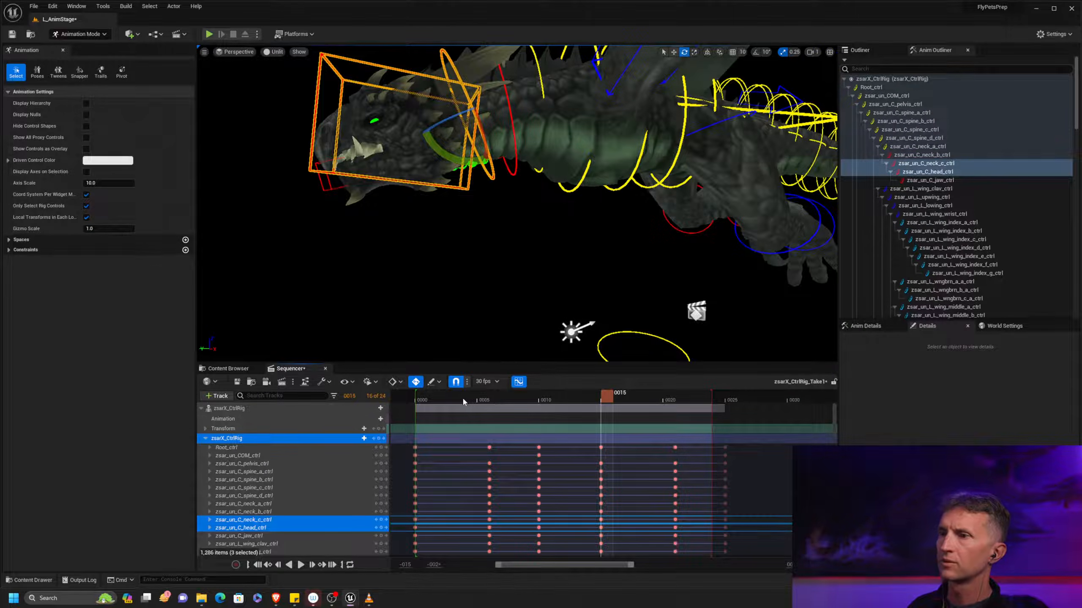
click(431, 399)
drag(456, 402, 680, 412)
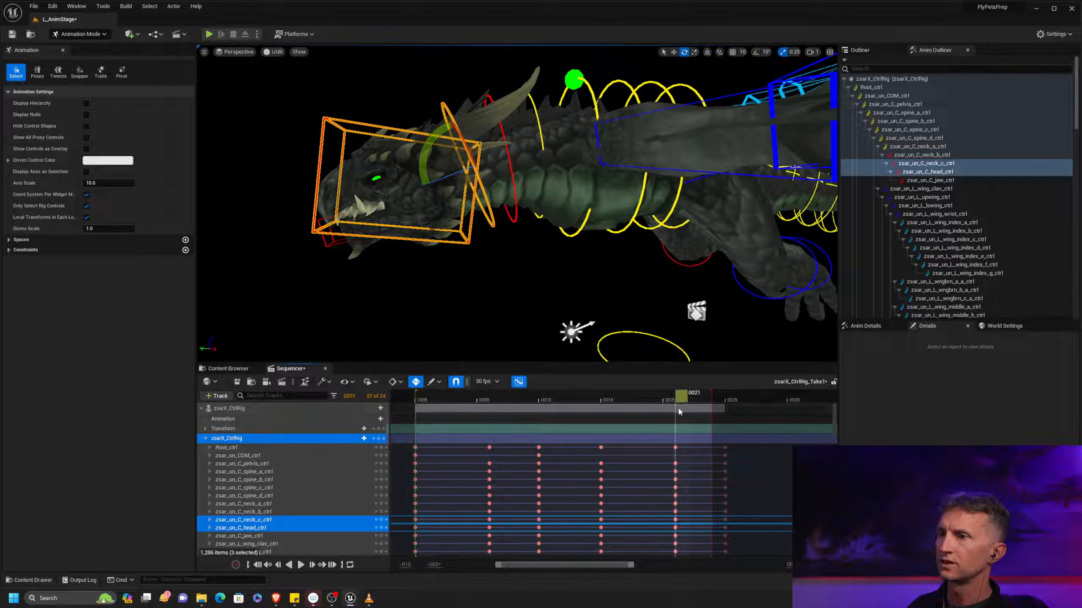
click(427, 399)
drag(602, 400, 732, 404)
drag(639, 402, 550, 411)
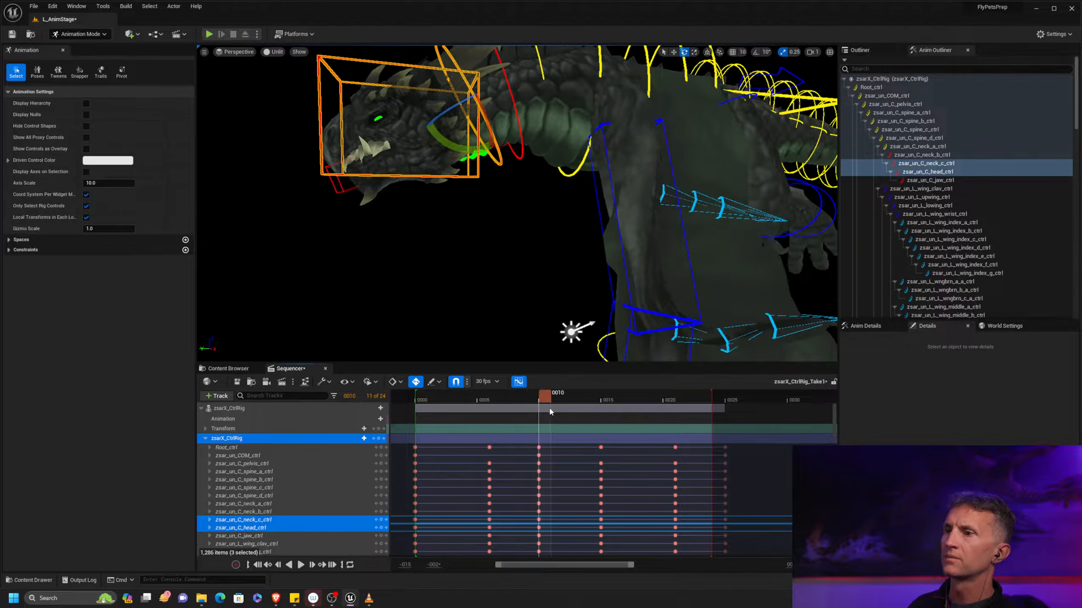
Select only zsar_un_C_head_ctrl and step between the keys at frames 6 and 10 to compare the head's pose
middle_drag(583, 295, 596, 340)
key(comma)
key(period)
key(comma)
key(period)
key(comma)
key(period)
alt+drag(584, 314, 504, 290)
click(498, 269)
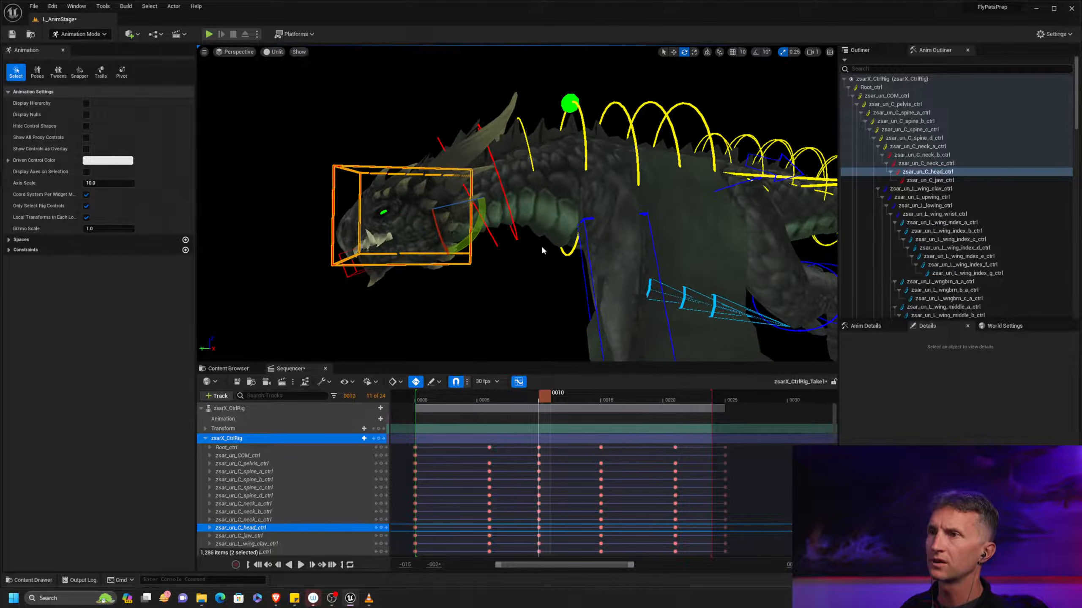
key(comma)
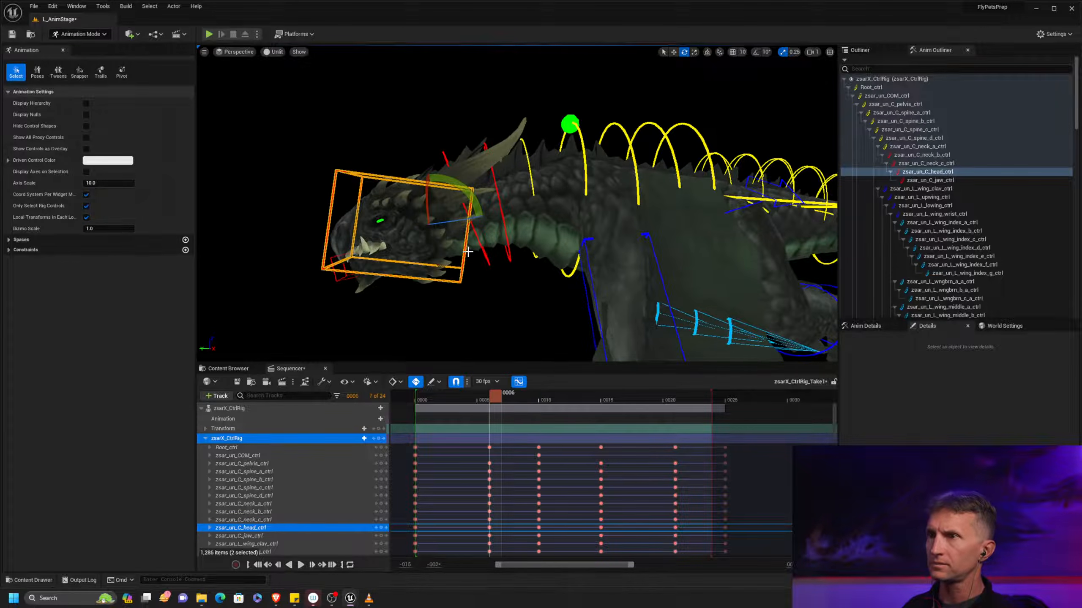
key(period)
key(comma)
key(period)
key(comma)
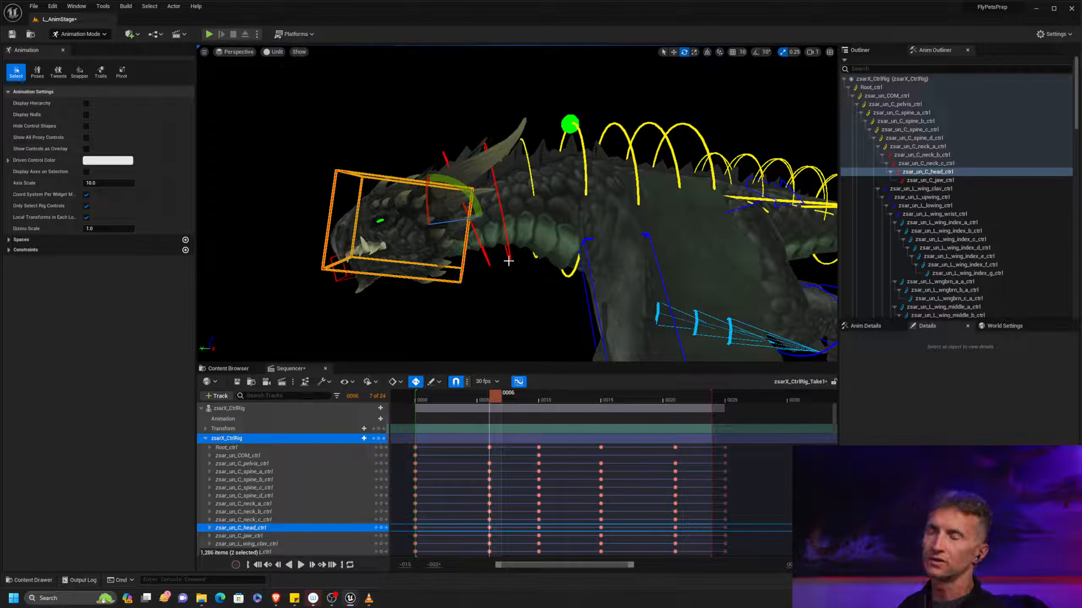
Delete the keys at frames 6, 15 and 21 from the curves of zsar_un_C_neck_a_ctrl, neck_b, neck_c and head_ctrl
alt+middle_drag(523, 302, 516, 272)
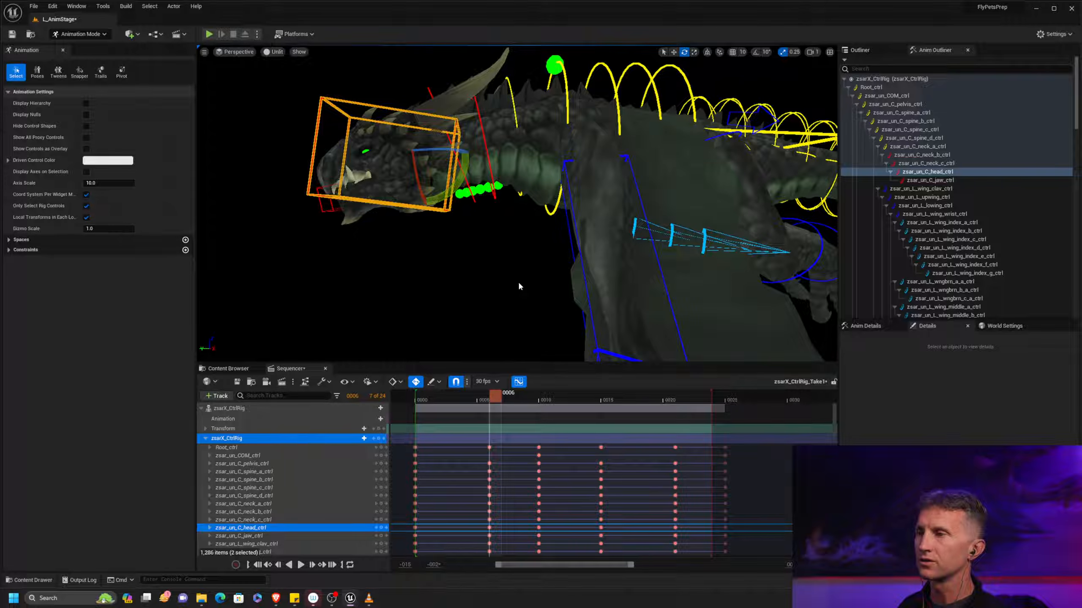
shift+click(948, 147)
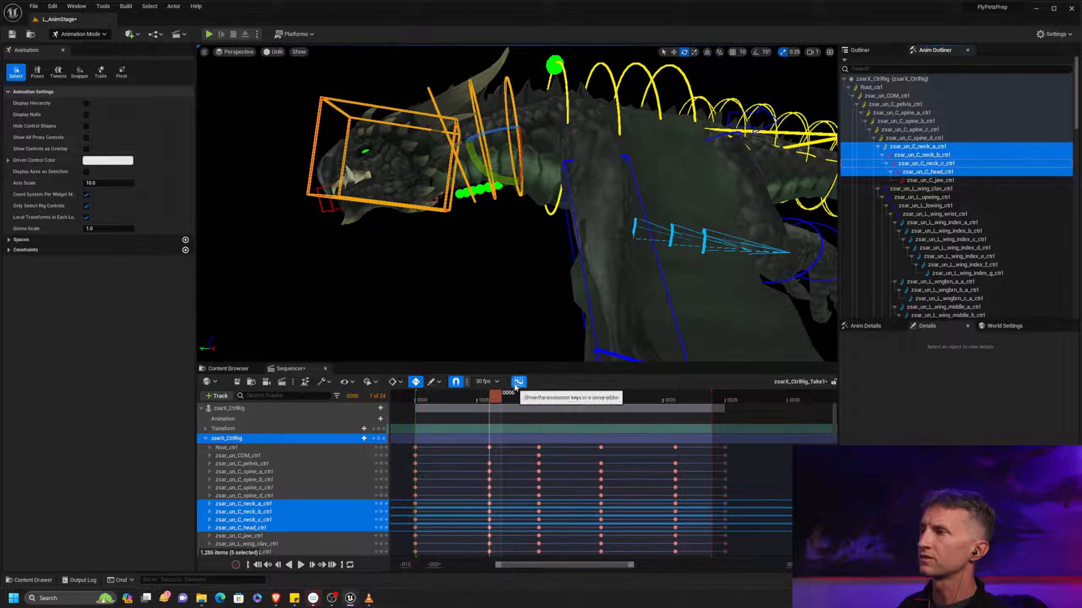
drag(1081, 260, 801, 110)
drag(483, 152, 484, 162)
click(344, 168)
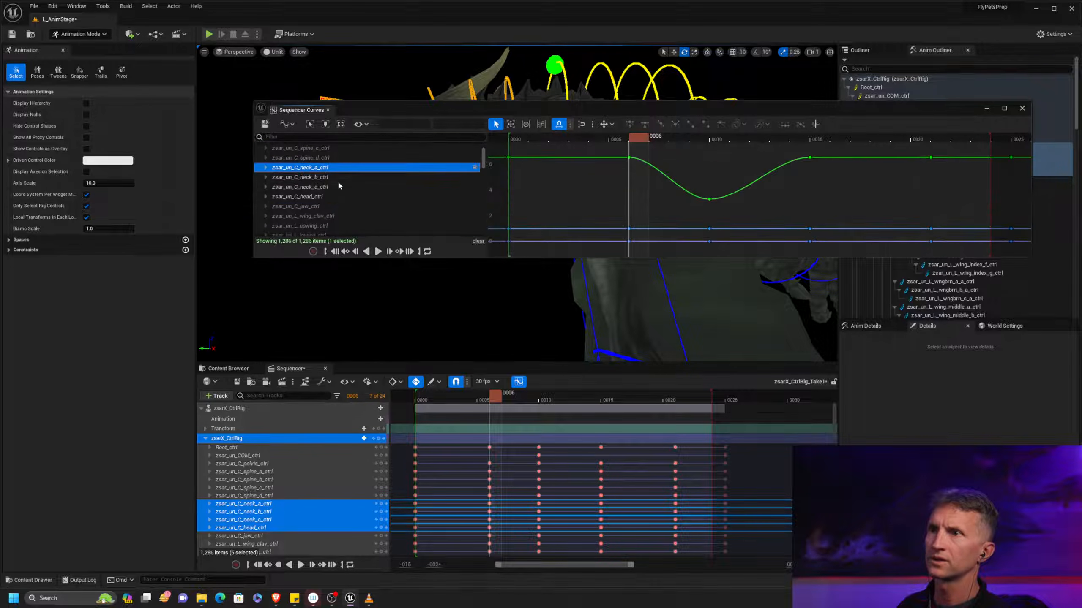
shift+click(329, 196)
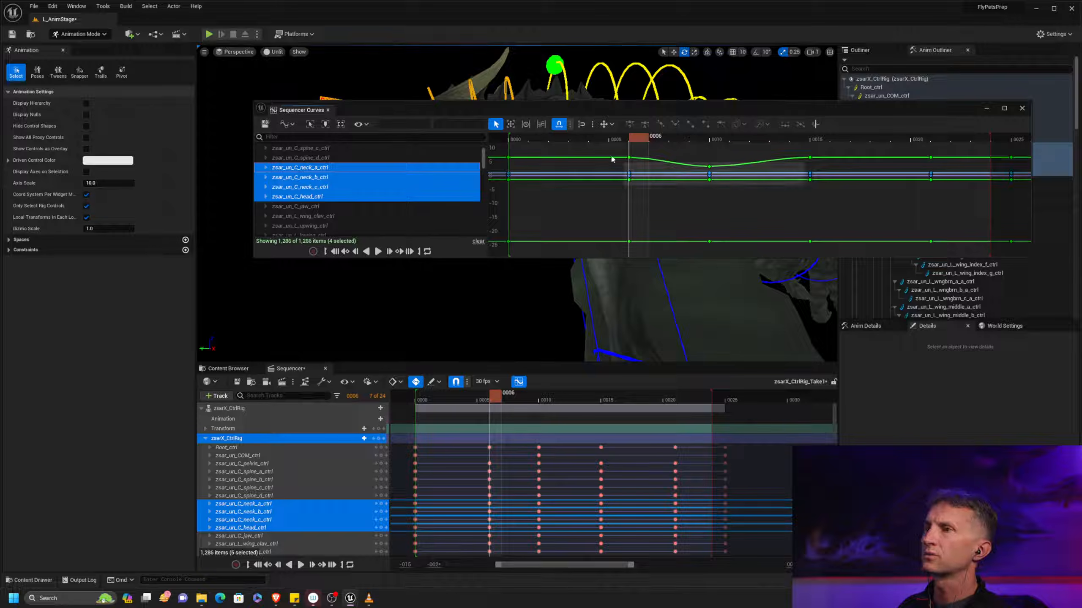
drag(621, 152, 651, 249)
key(Delete)
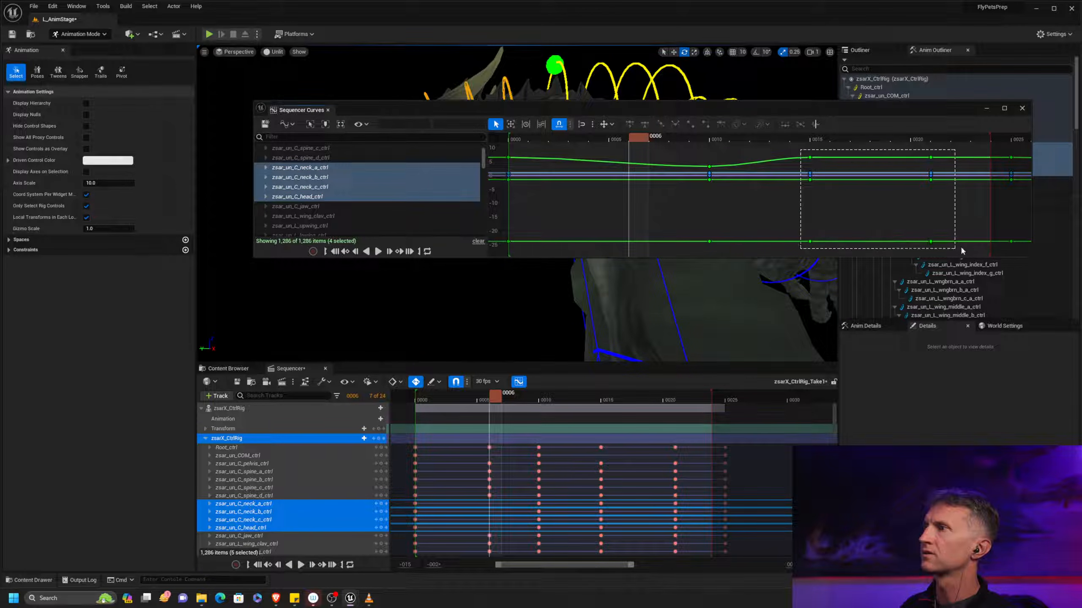
drag(955, 249, 956, 248)
key(Delete)
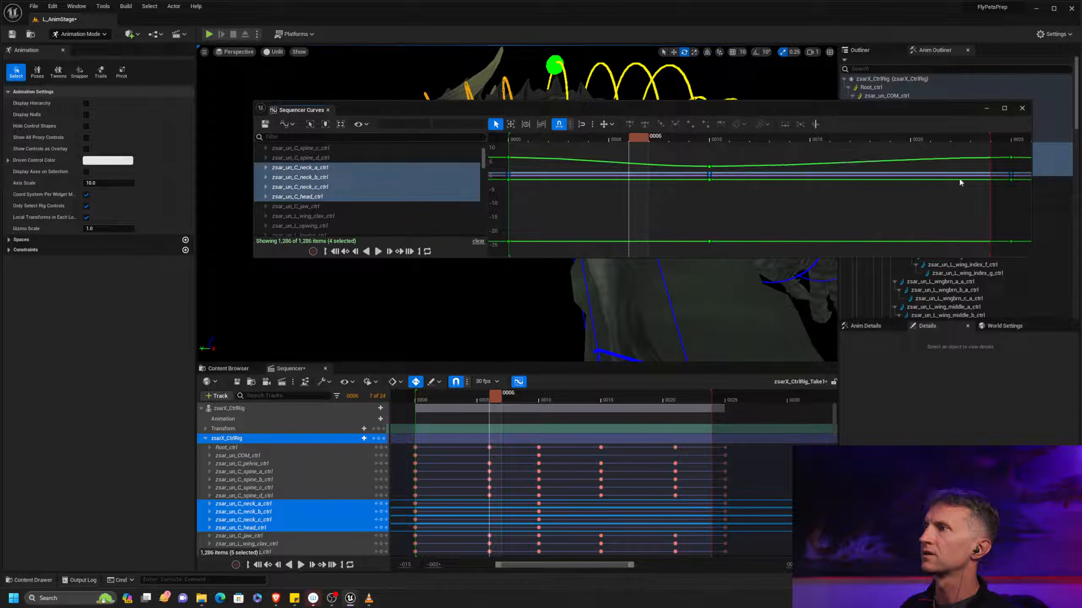
click(1022, 109)
Play the loop from frame 0 viewed from the front, and hide the control shapes to replay it with only the dragon showing
drag(510, 394, 419, 384)
alt+middle_drag(651, 273, 596, 204)
alt+right_drag(596, 204, 571, 203)
alt+middle_drag(519, 205, 533, 164)
alt+drag(458, 227, 597, 239)
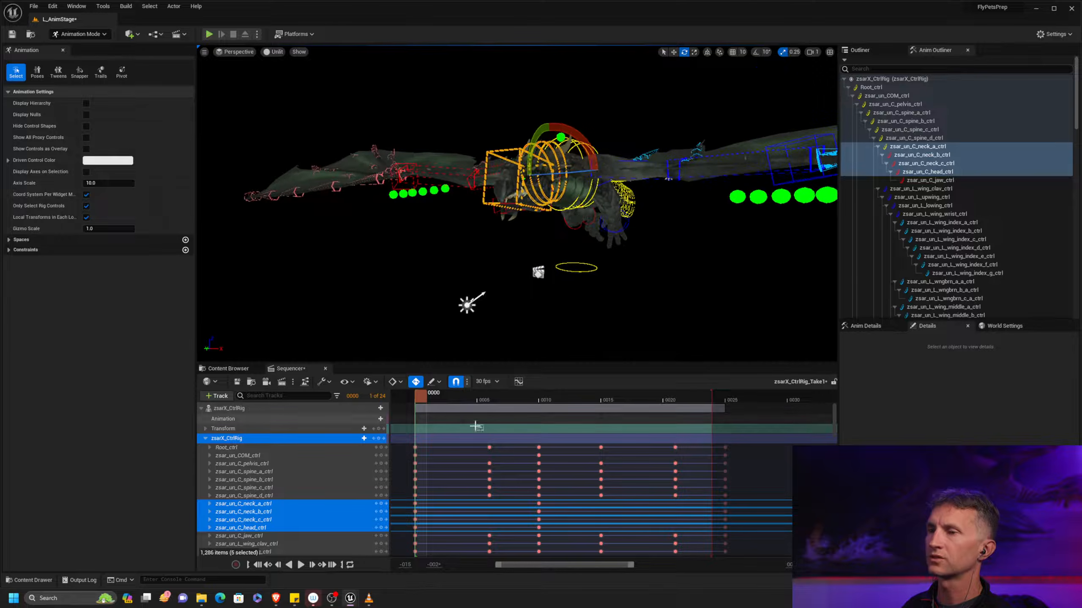
alt+drag(548, 312, 586, 313)
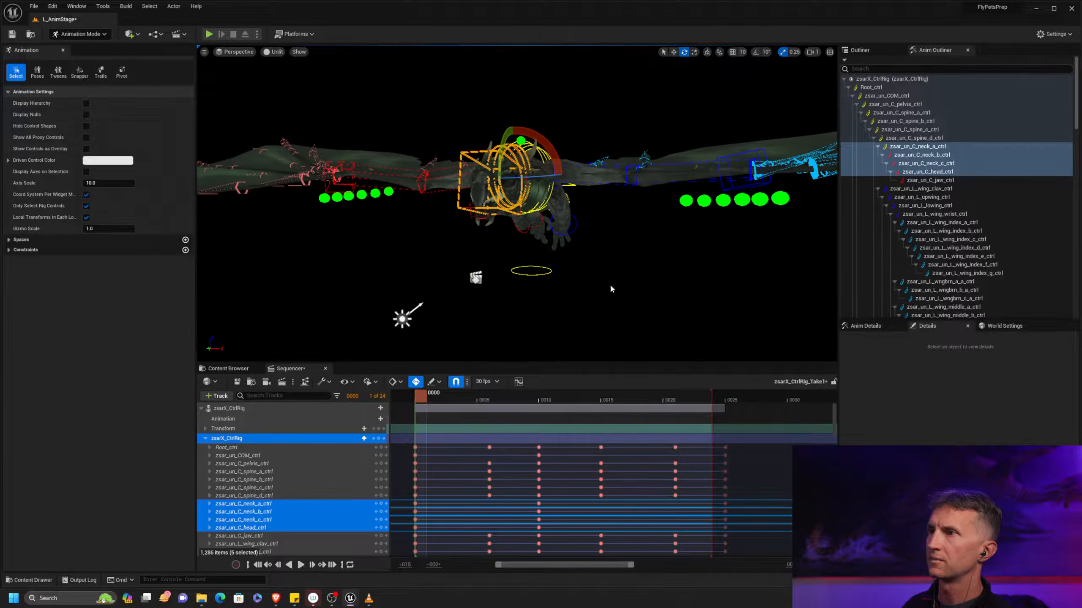
mouse_move(612, 216)
alt+mouse_down()
mouse_move(564, 218)
mouse_move(600, 216)
alt+mouse_up()
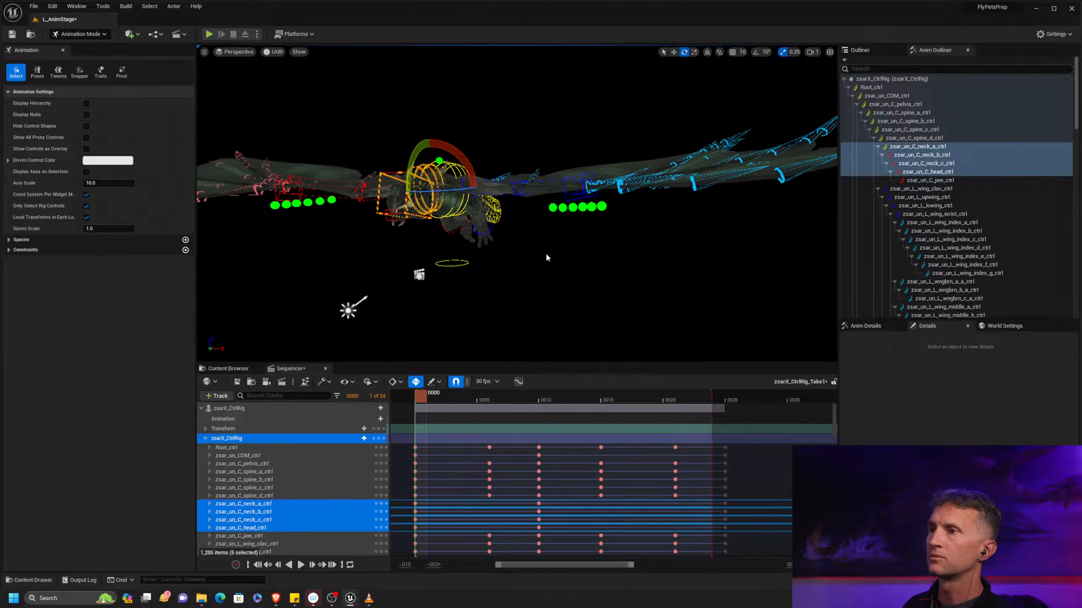
key(space)
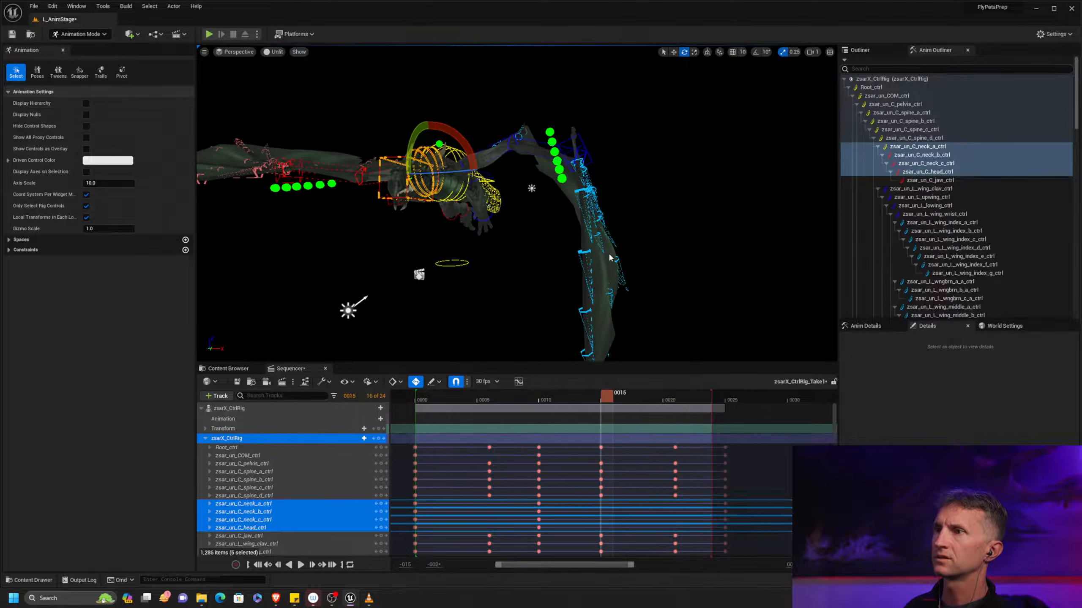
right_drag(619, 256, 504, 269)
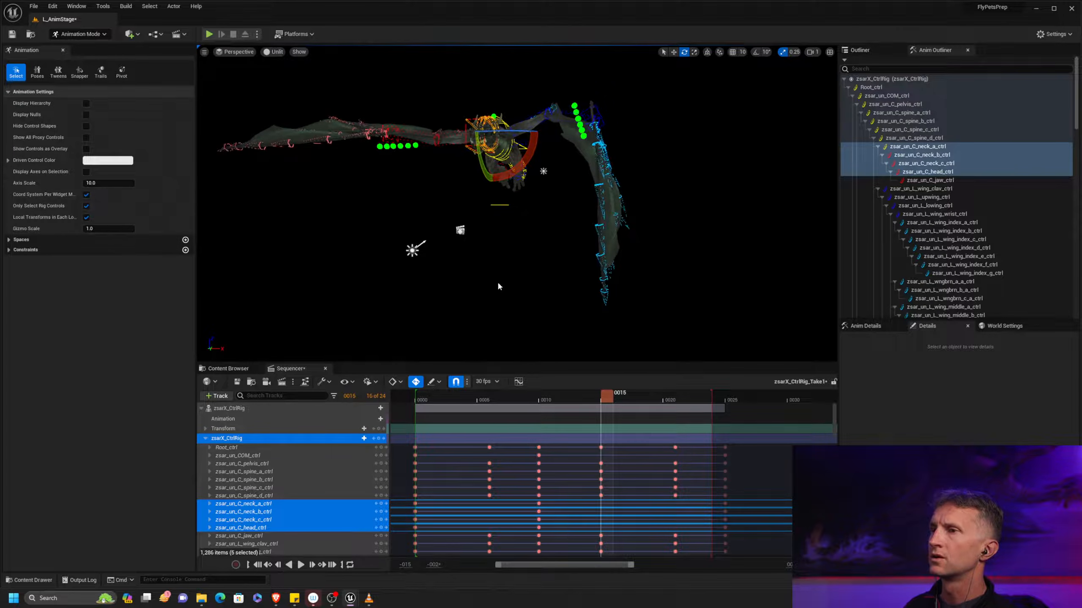
click(87, 126)
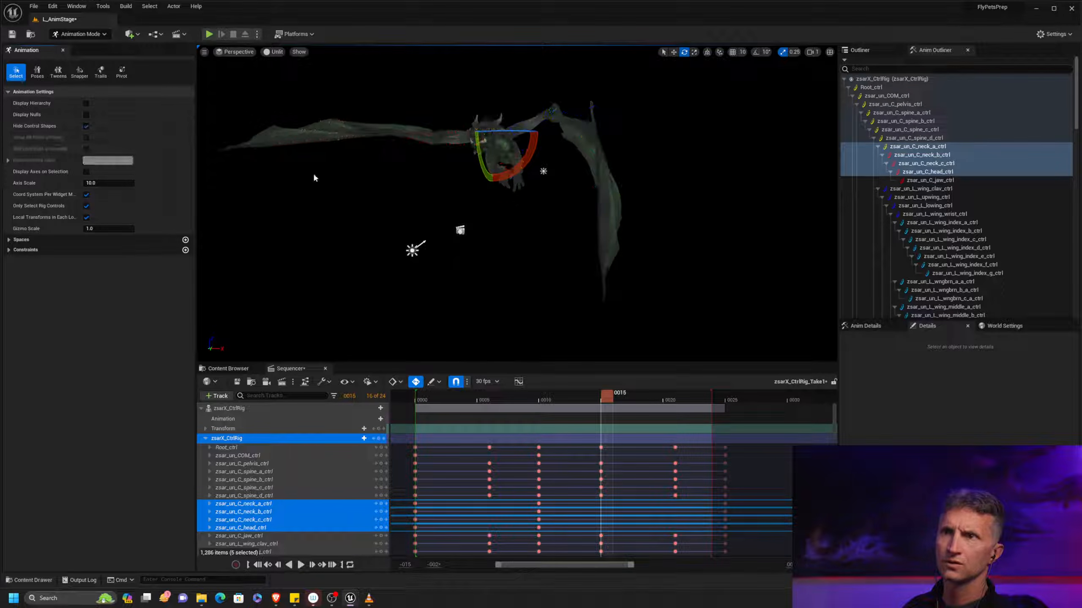
click(302, 565)
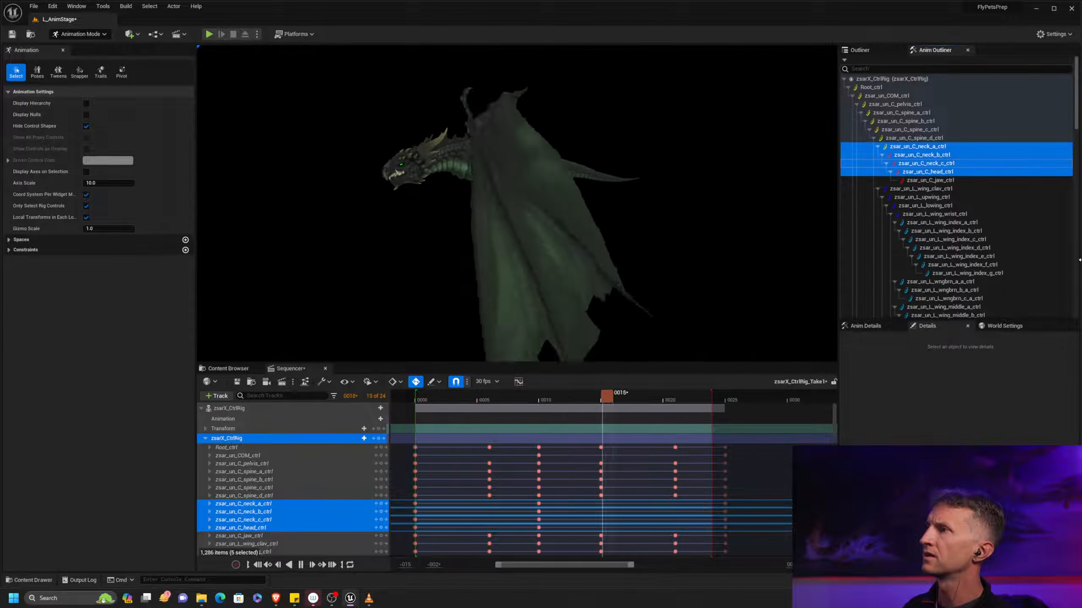
Select only zsar_un_C_head_ctrl, display its Rotation.Pitch curve in the curve editor, and stop the playback
click(972, 172)
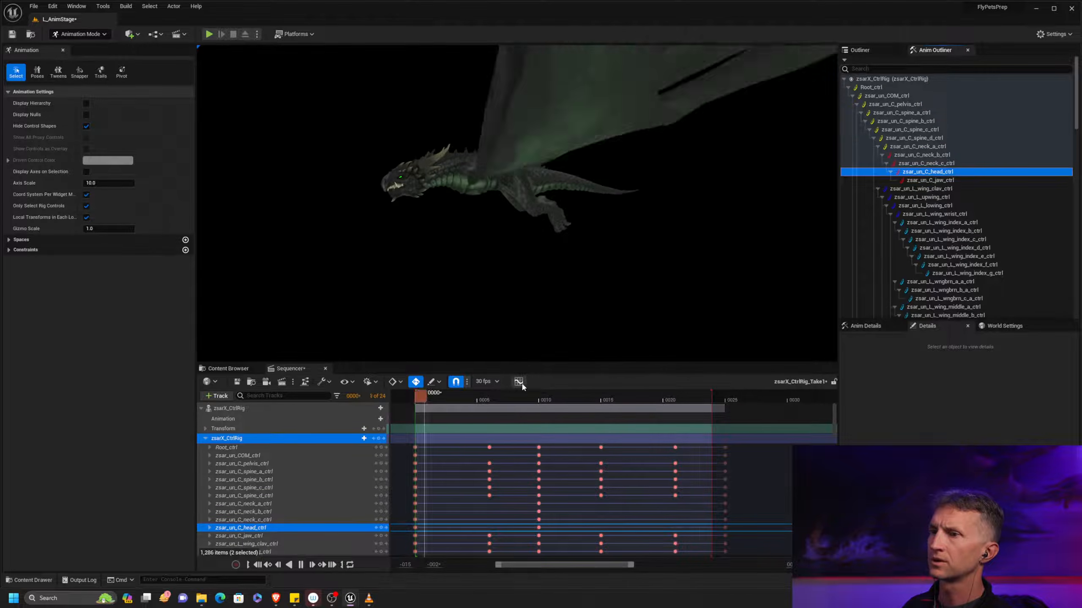
click(518, 381)
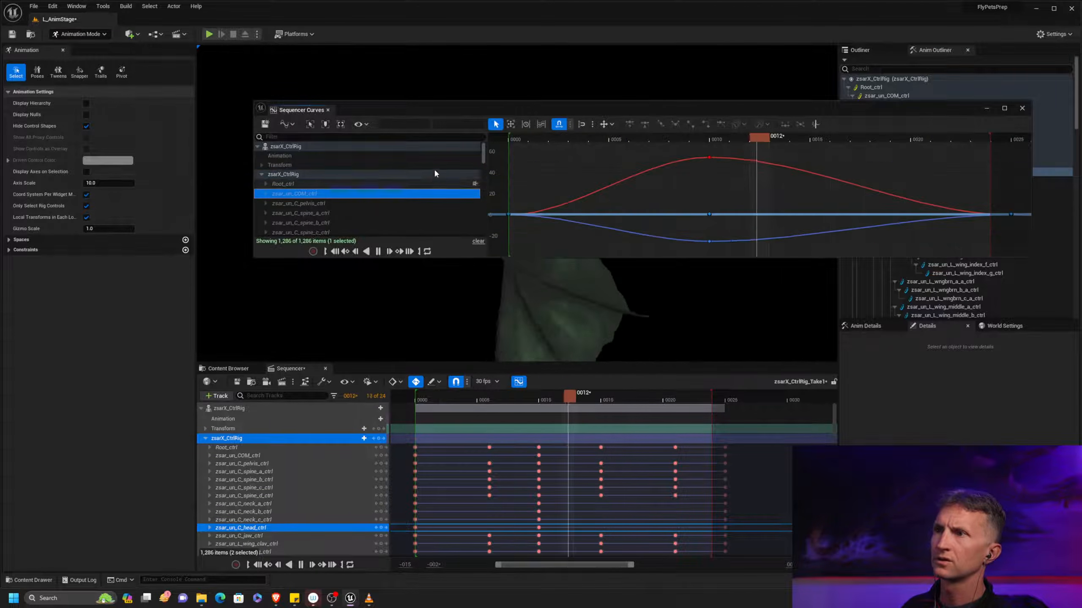
scroll(405, 155, down, 4)
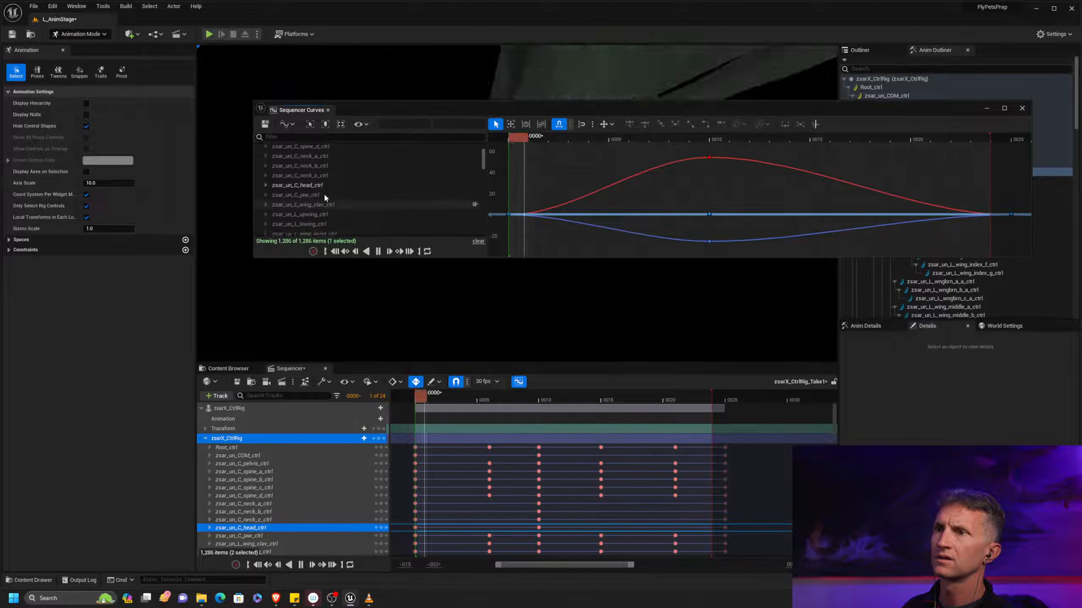
click(323, 186)
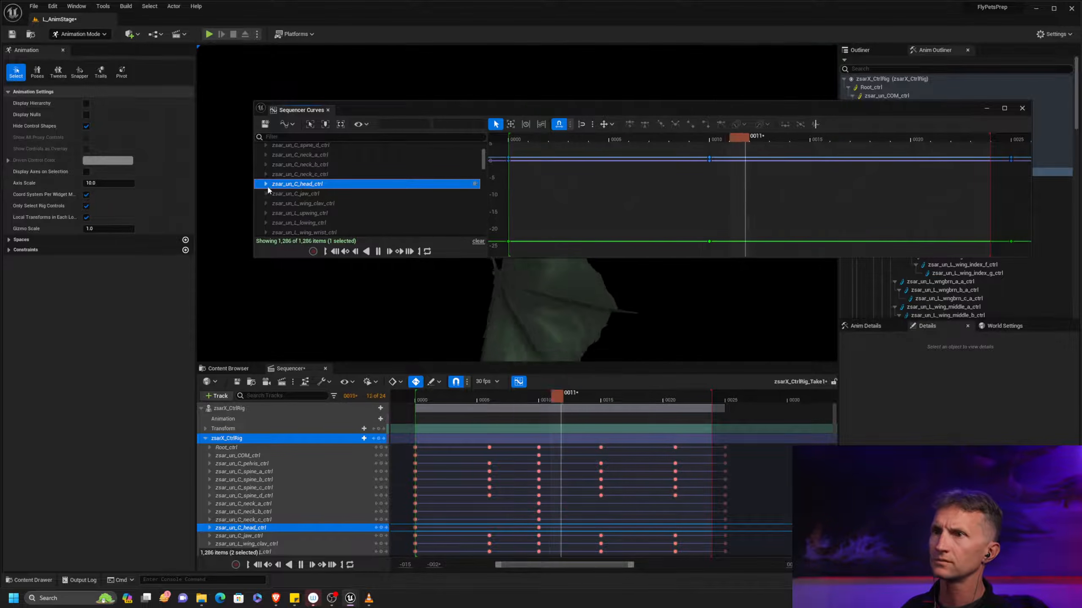
click(266, 184)
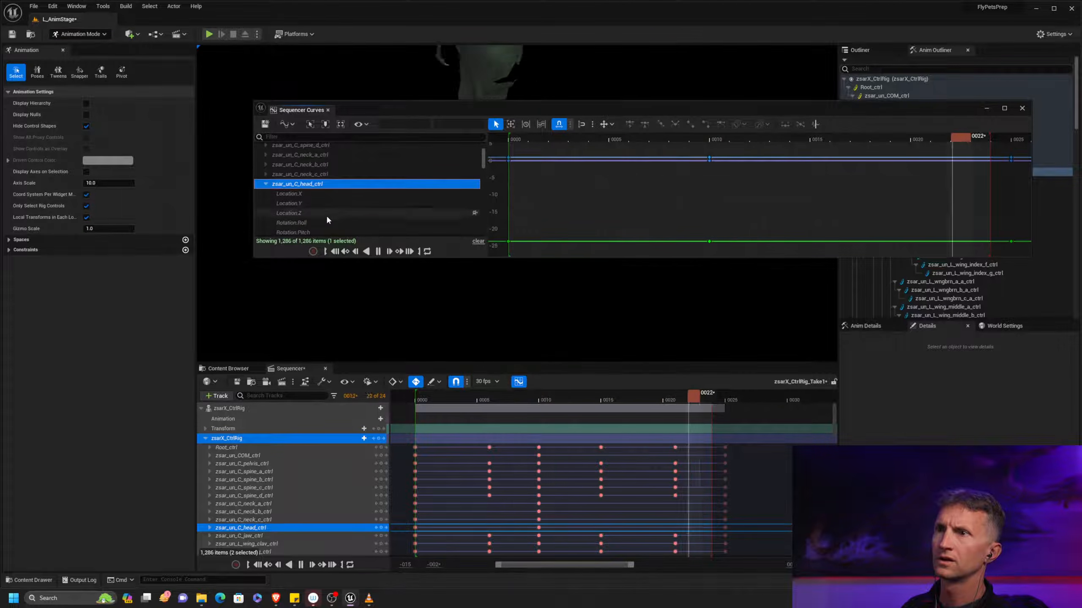
scroll(326, 220, down, 1)
click(326, 203)
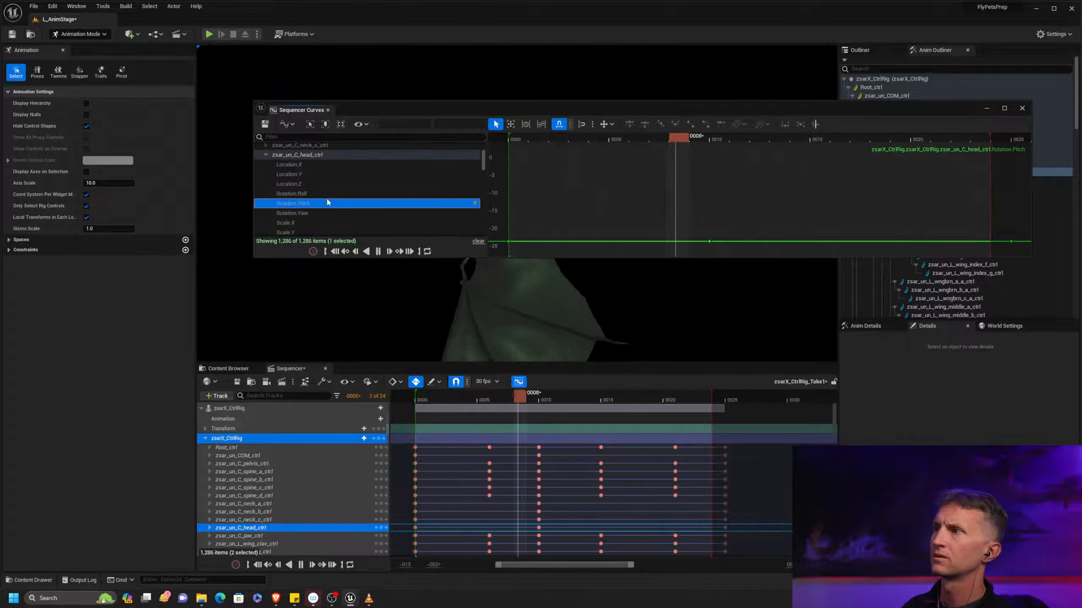
mouse_move(677, 196)
right_down()
mouse_move(713, 172)
mouse_move(693, 193)
right_up()
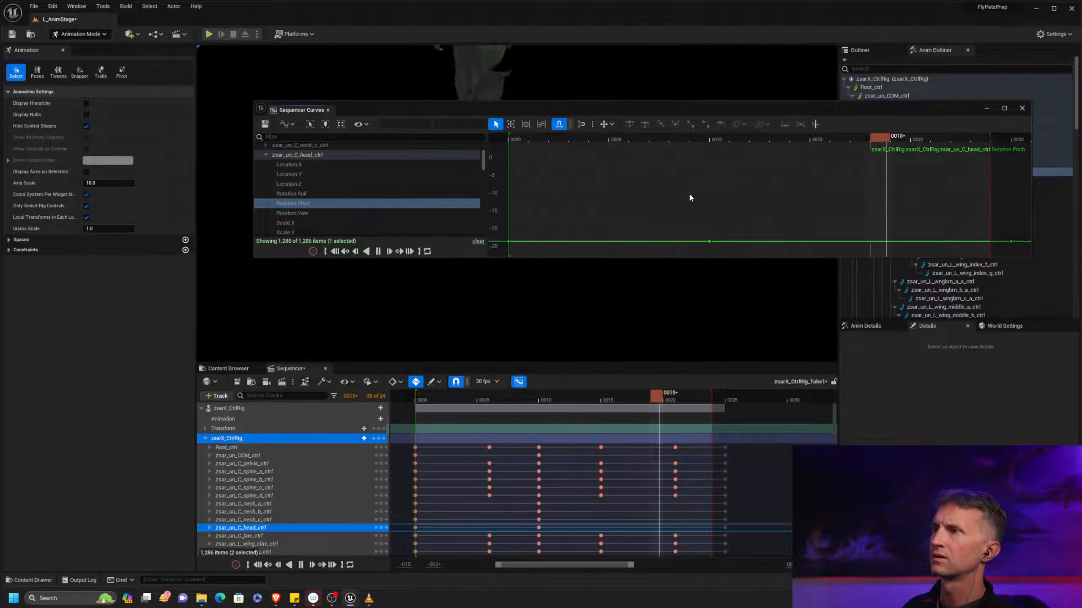
key(space)
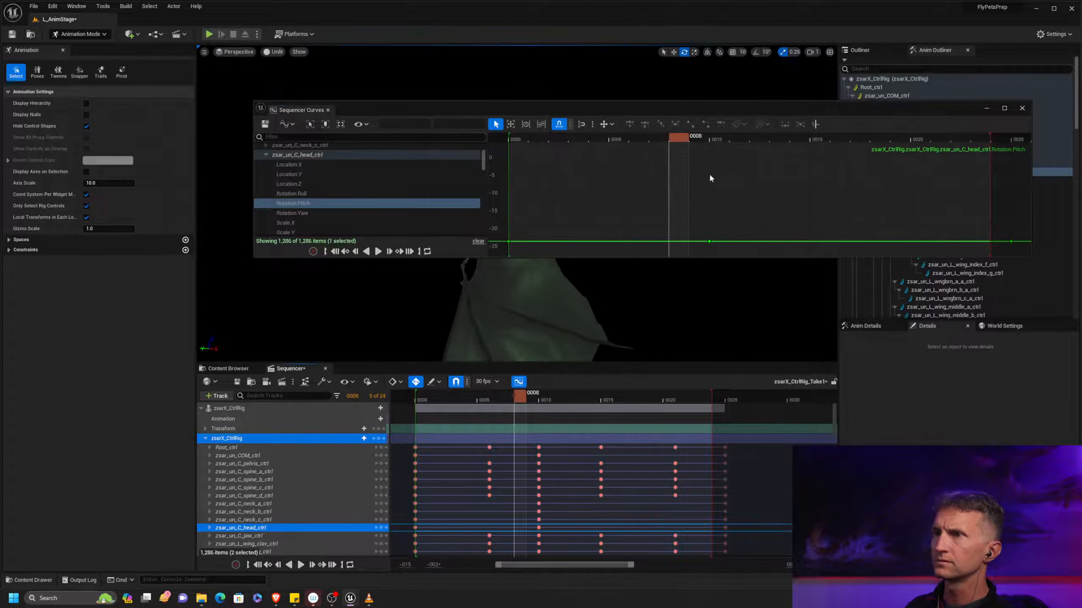
Compare the head control's Rotation.Roll and Rotation.Pitch curves, and close the curve editor
click(350, 156)
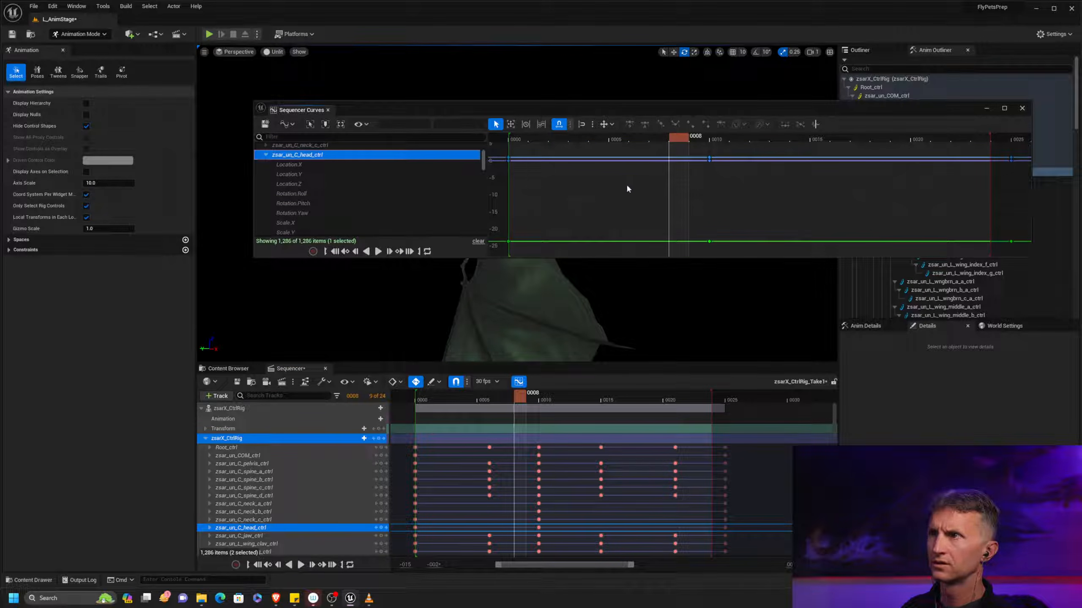
drag(621, 110, 660, 117)
click(350, 200)
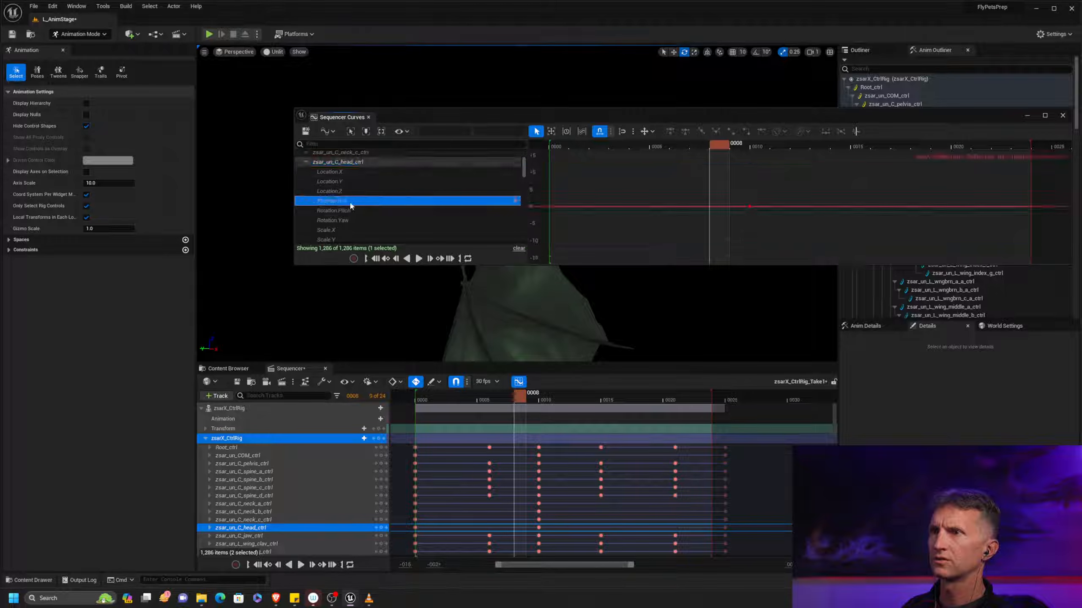
click(380, 210)
click(379, 220)
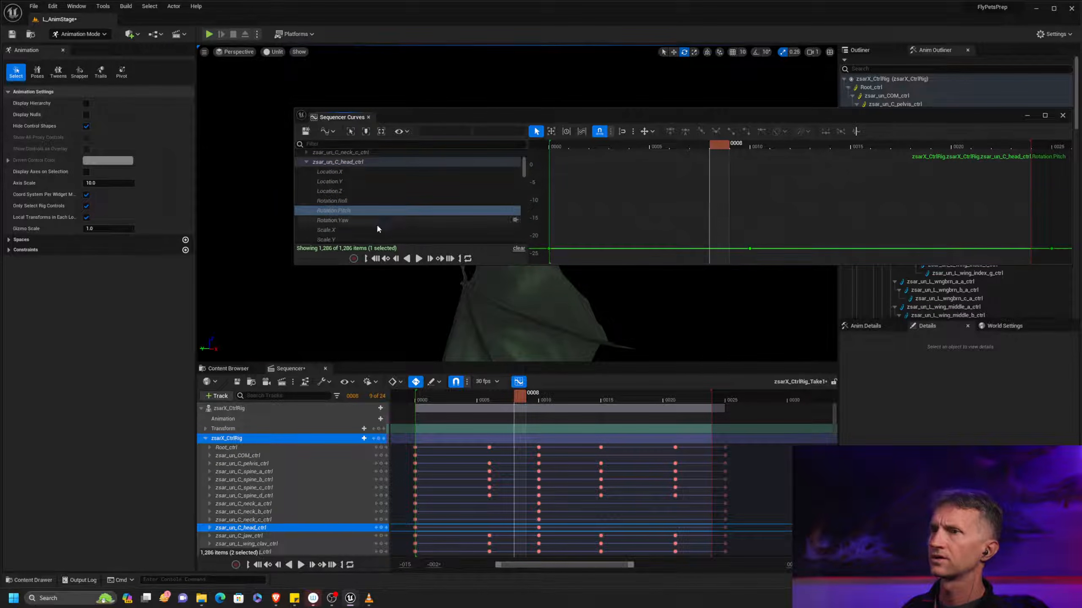
click(519, 381)
At frame 10, rotate zsar_un_C_head_ctrl to adjust the tilt of the dragon's head
drag(522, 397, 541, 384)
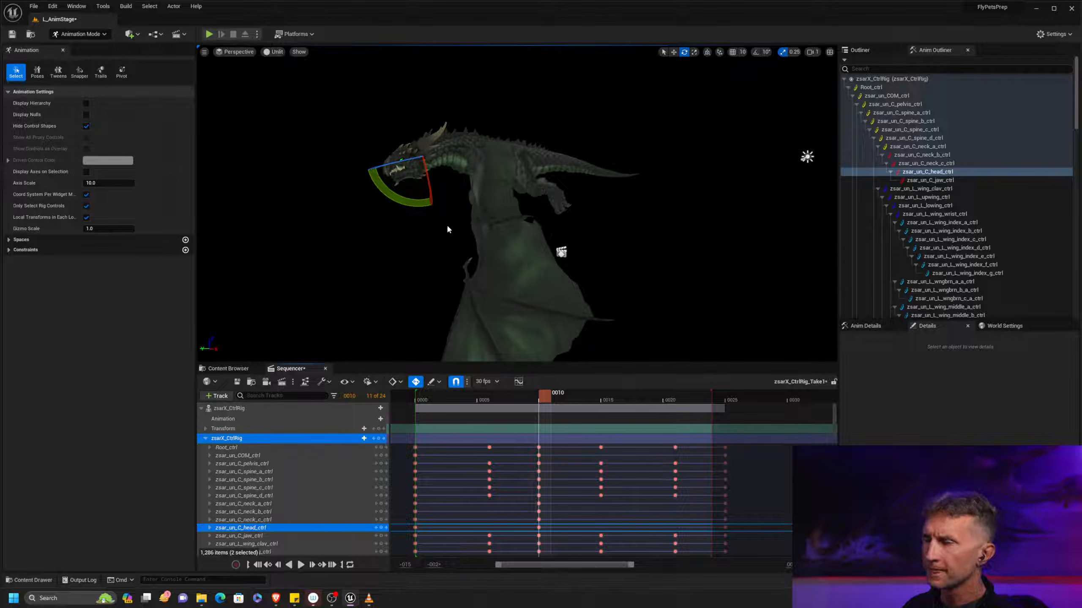
drag(415, 204, 452, 212)
mouse_move(539, 403)
mouse_down()
mouse_move(421, 395)
mouse_move(545, 397)
mouse_up()
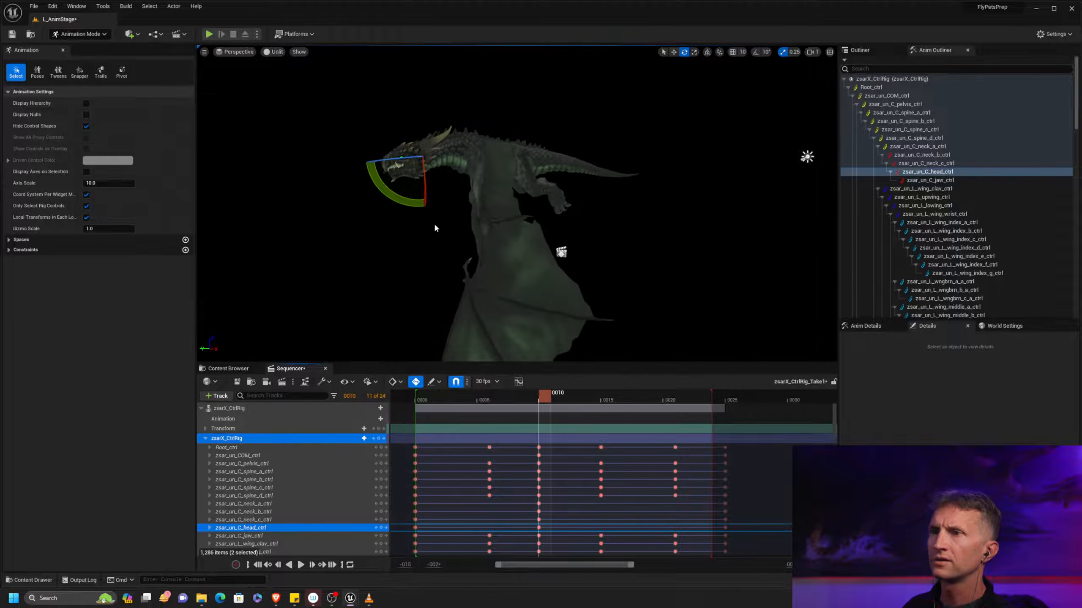
drag(413, 203, 433, 209)
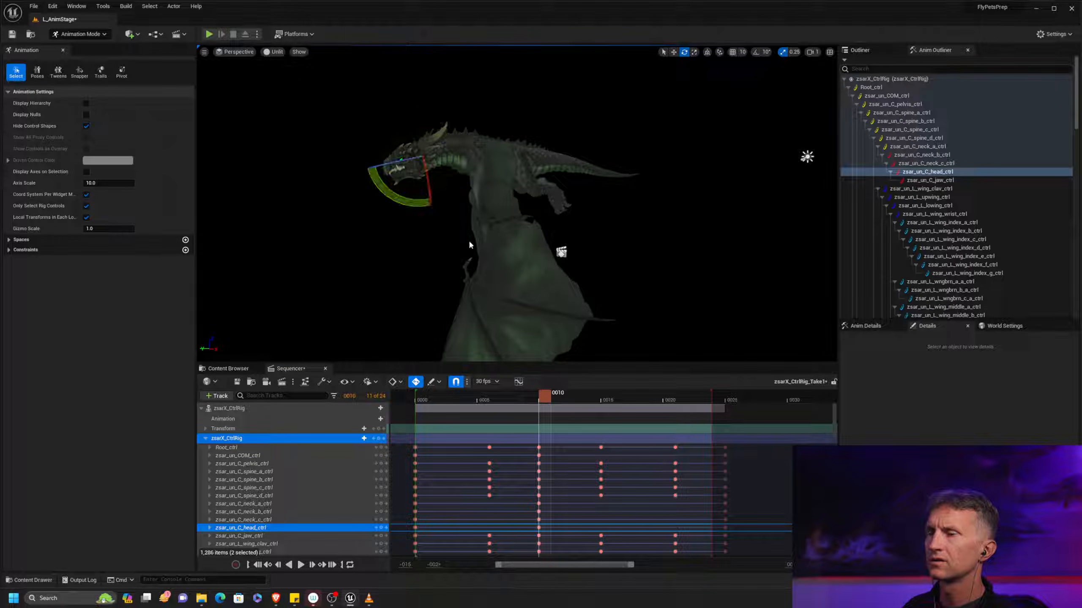
At frame 0, rotate zsar_un_C_head_ctrl slightly and match that head pose at frame 25 to keep the loop seamless
drag(540, 391, 421, 391)
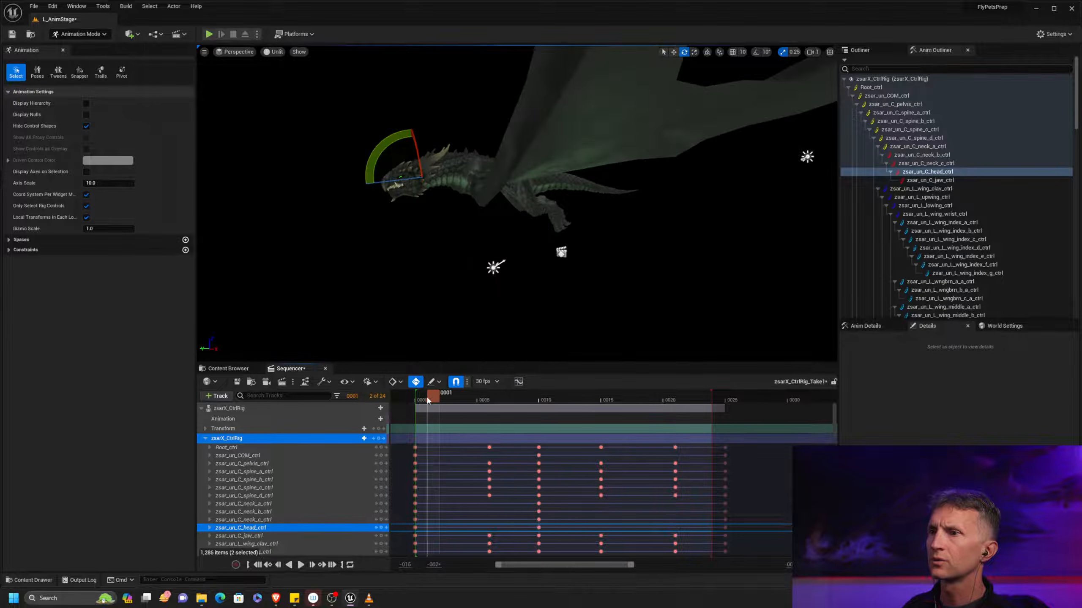
drag(402, 153, 404, 156)
drag(420, 395, 729, 406)
drag(426, 404, 545, 407)
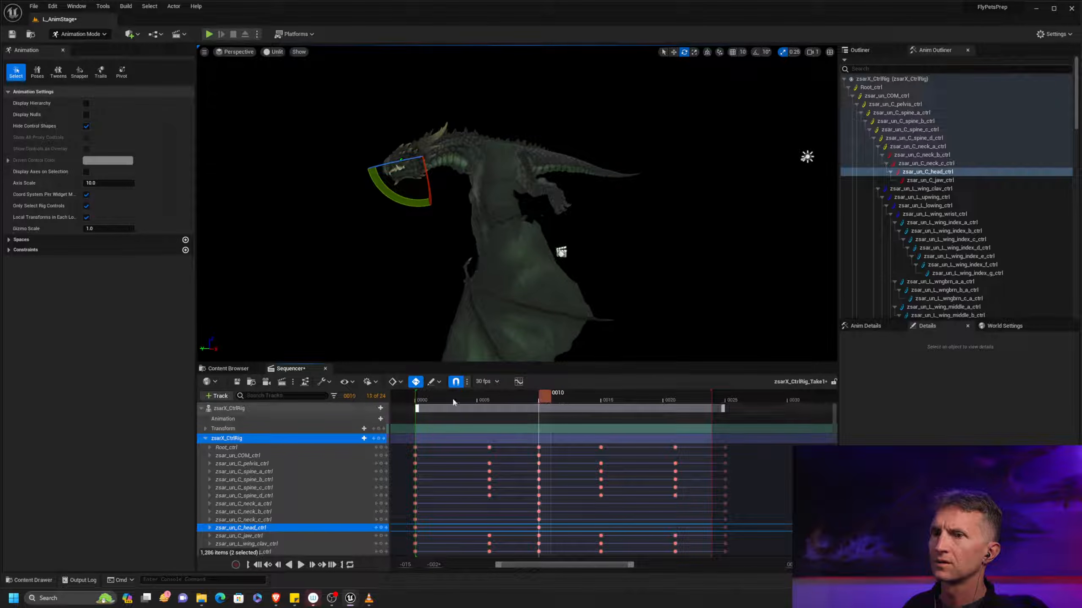
Show the Rotation.Pitch curve of zsar_un_C_head_ctrl in the curve editor and frame it
click(255, 528)
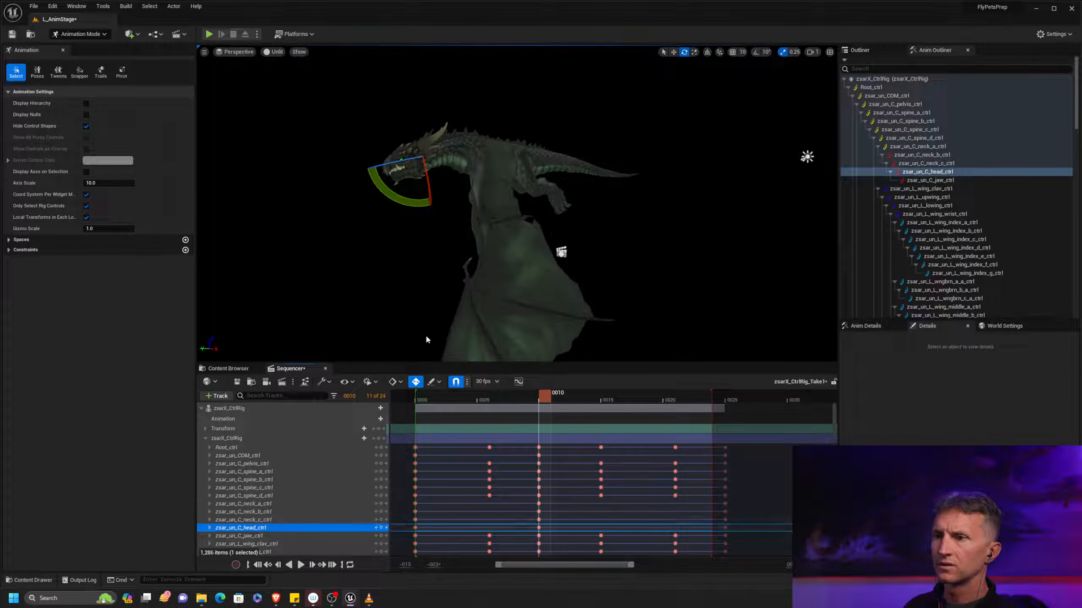
click(518, 381)
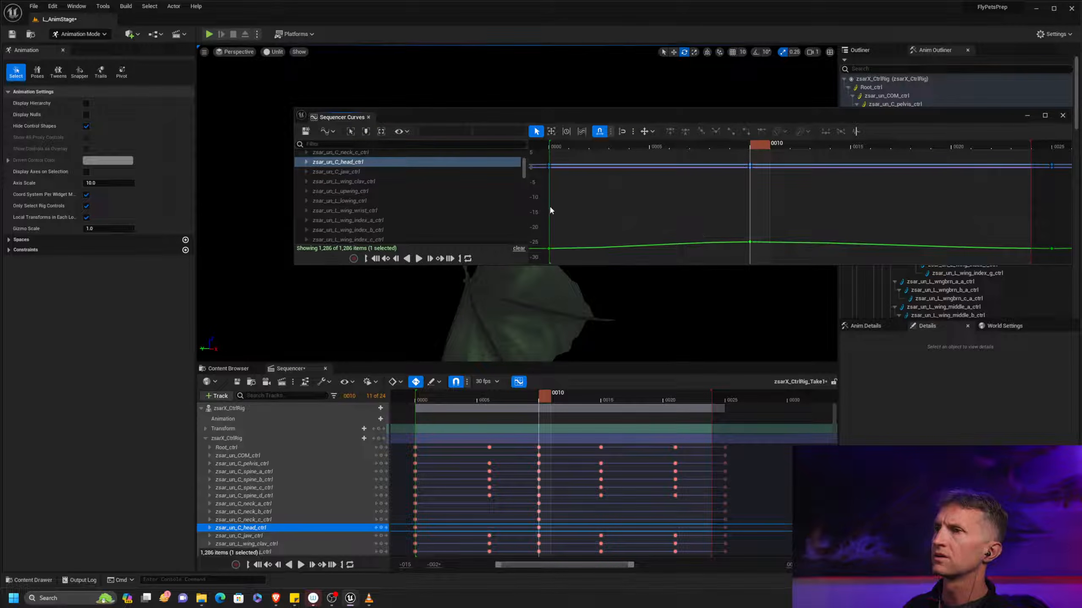
click(304, 162)
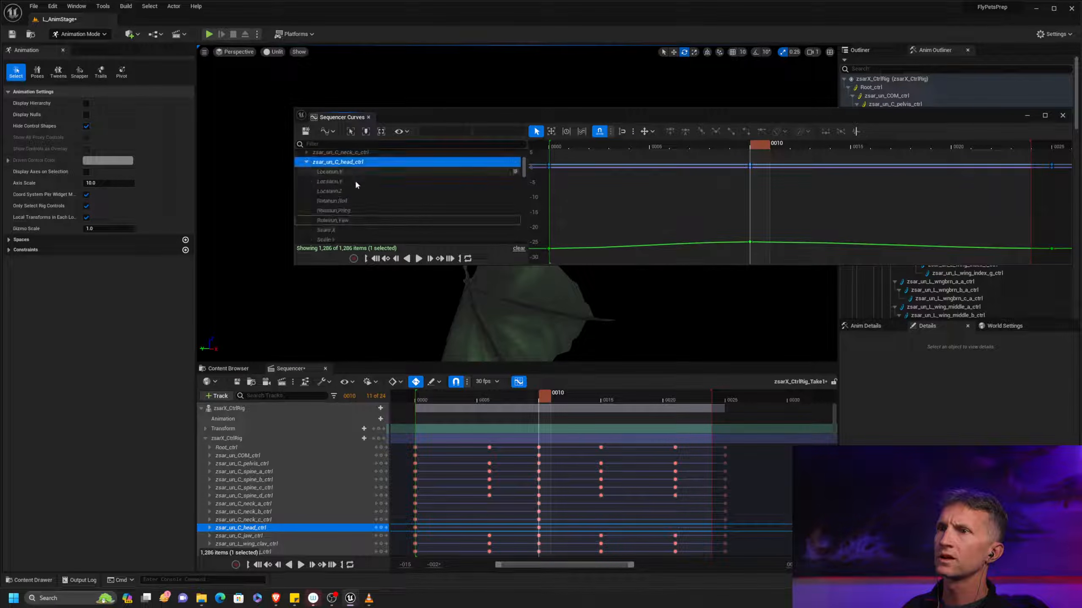
click(354, 220)
click(358, 211)
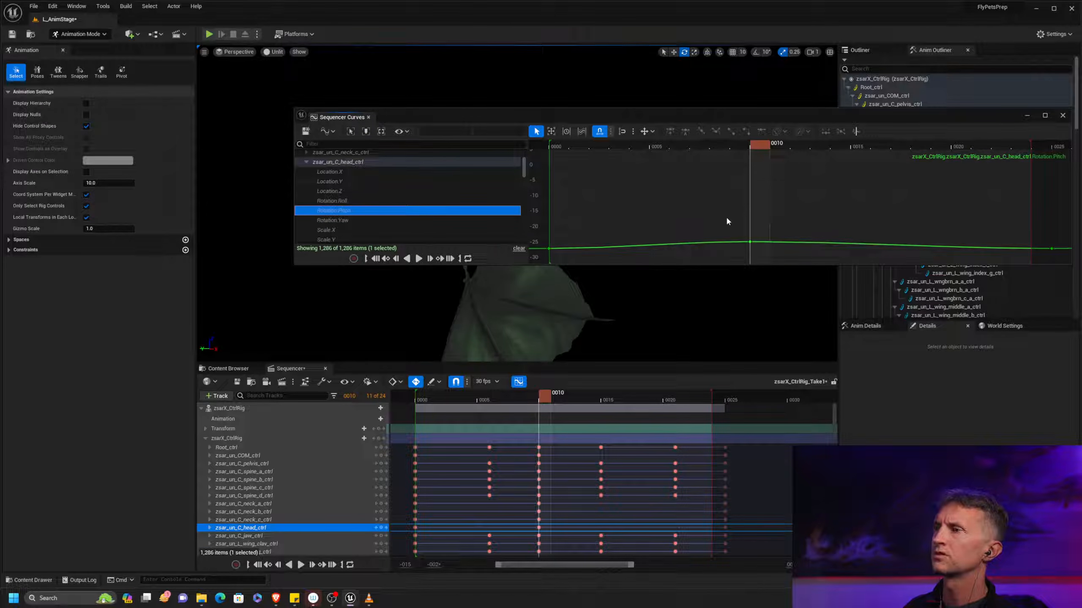
right_drag(695, 202, 729, 199)
key(f)
Enlarge the curve editor and examine the head's Rotation.Pitch key at frame 10 with its tangents
alt+right_drag(851, 213, 757, 206)
right_drag(822, 166, 871, 201)
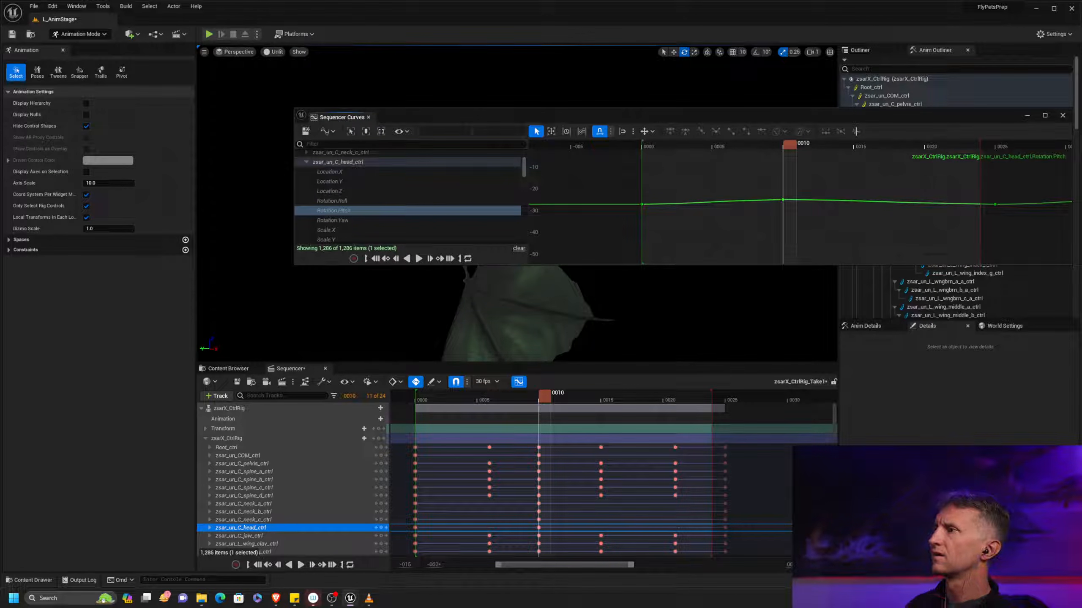
drag(295, 264, 71, 483)
drag(711, 332, 711, 331)
key(f)
middle_drag(769, 275, 768, 285)
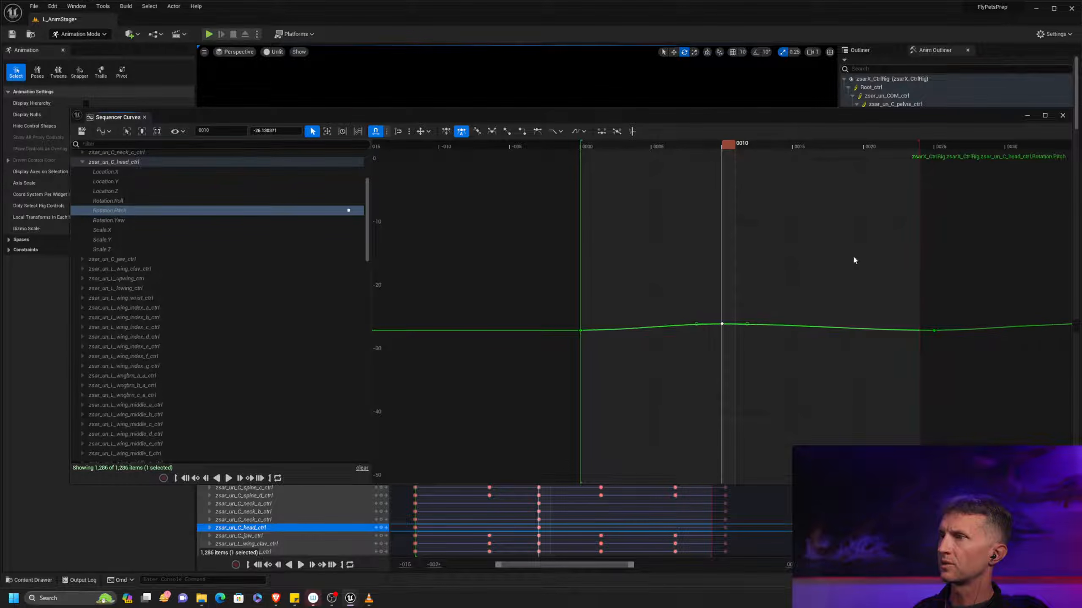
Close the curve editor and play the hover loop to check the head motion
click(1062, 114)
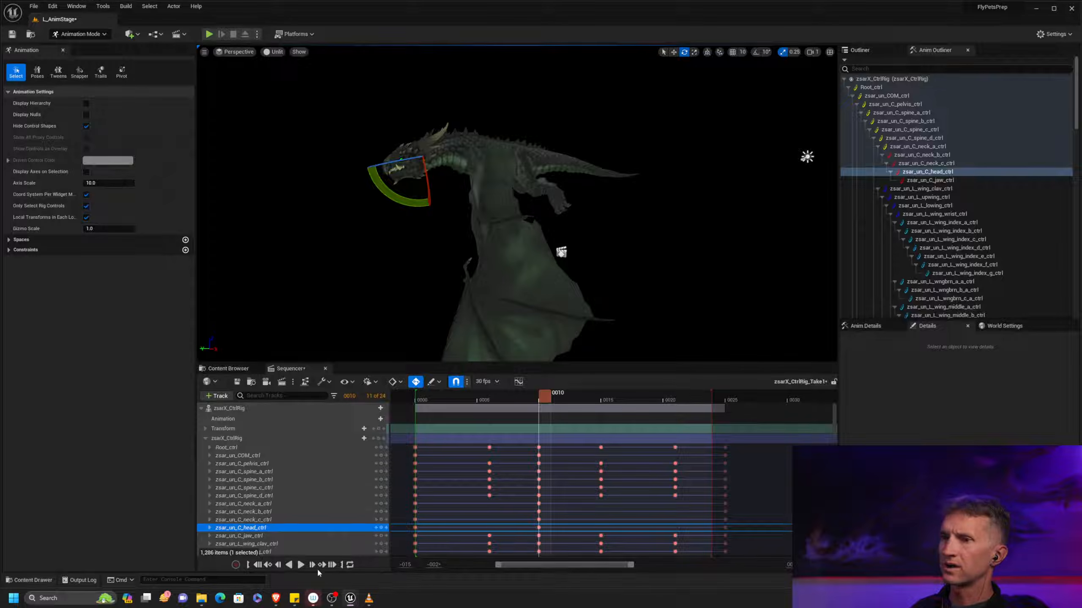
click(301, 565)
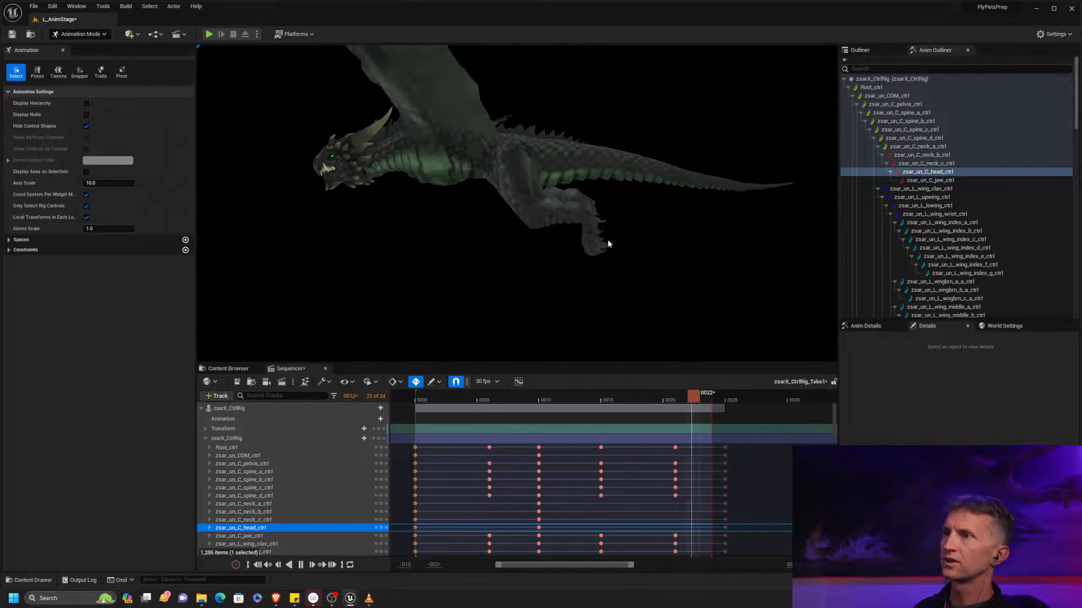
click(573, 313)
At frame 10, rotate zsar_un_L_upleg_ctrl slightly to shift the left upper leg
mouse_move(539, 400)
mouse_down()
mouse_move(487, 400)
mouse_move(539, 399)
mouse_up()
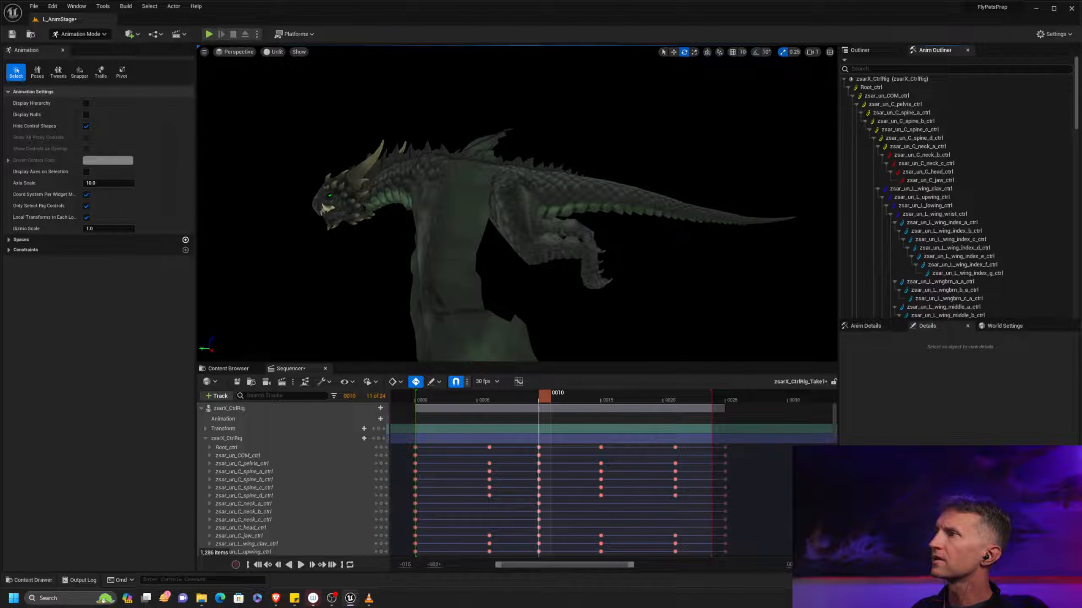
scroll(1074, 170, down, 12)
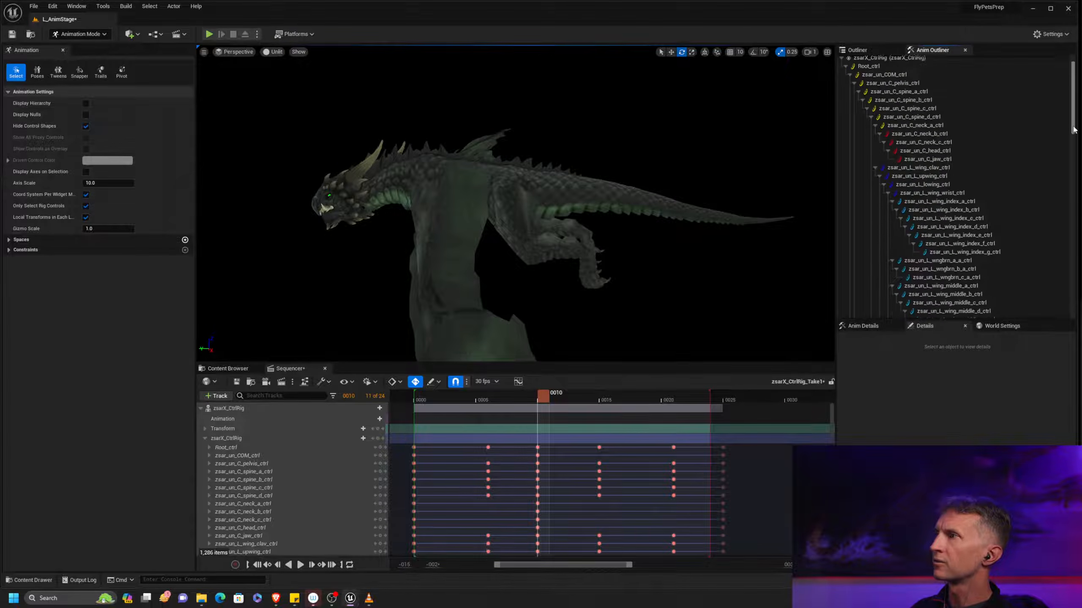
scroll(1075, 225, down, 10)
click(915, 194)
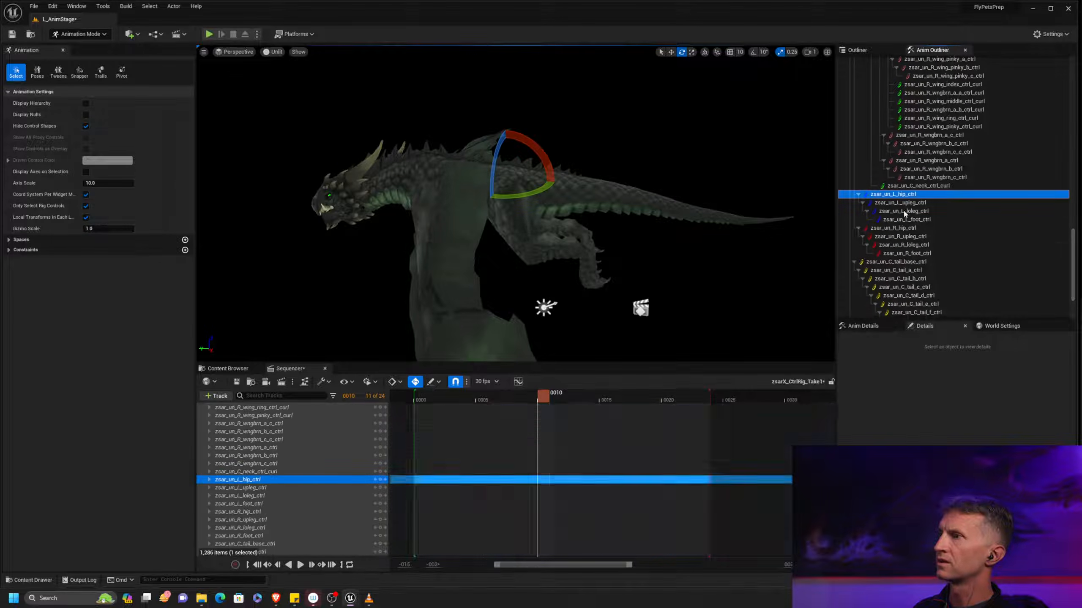
click(910, 204)
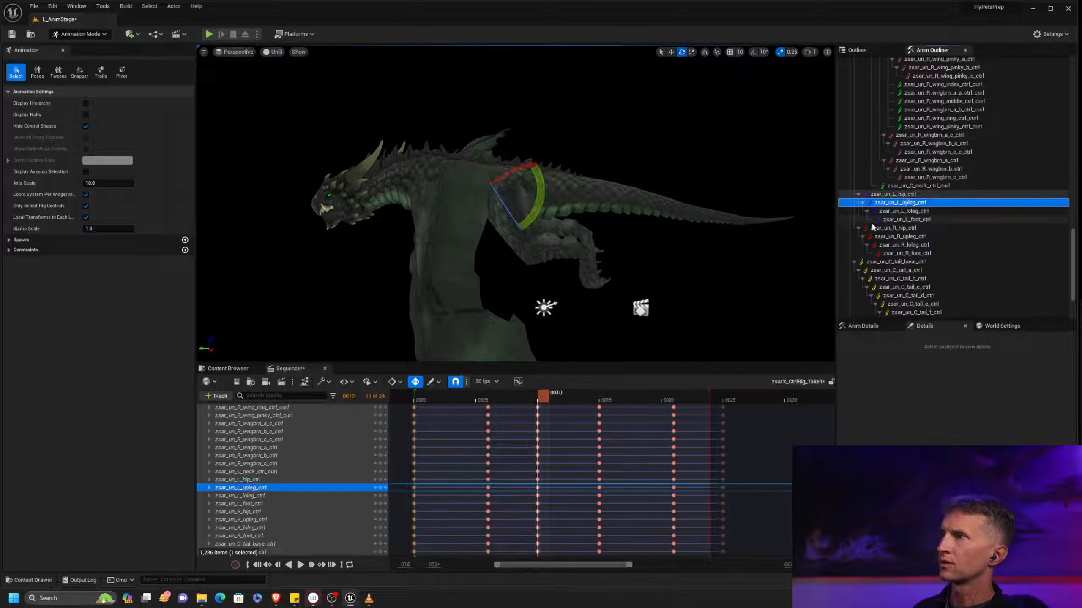
click(435, 398)
drag(434, 400, 542, 403)
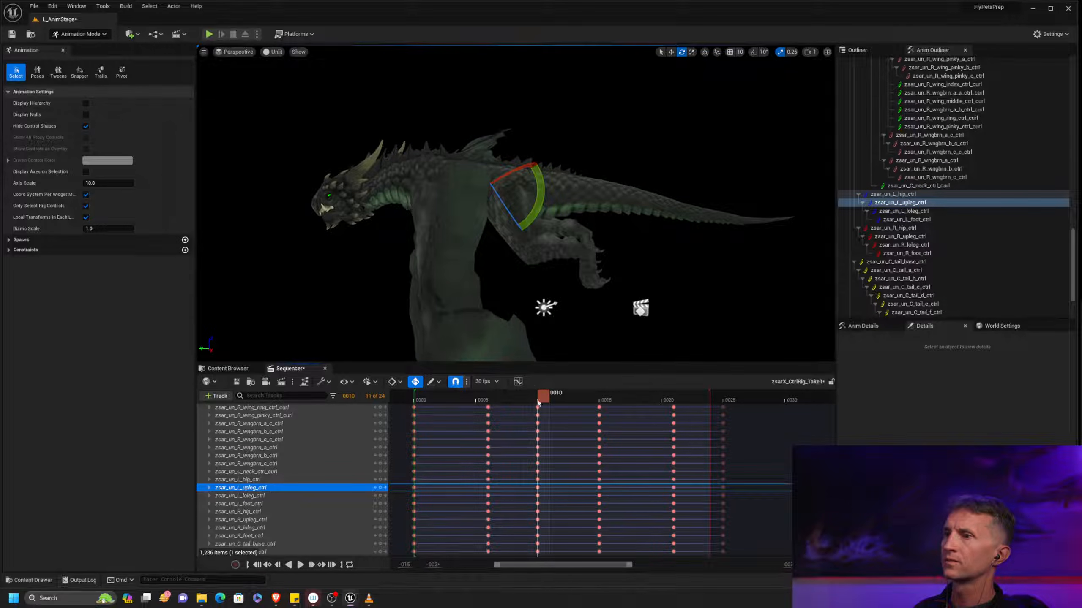
drag(543, 199, 543, 206)
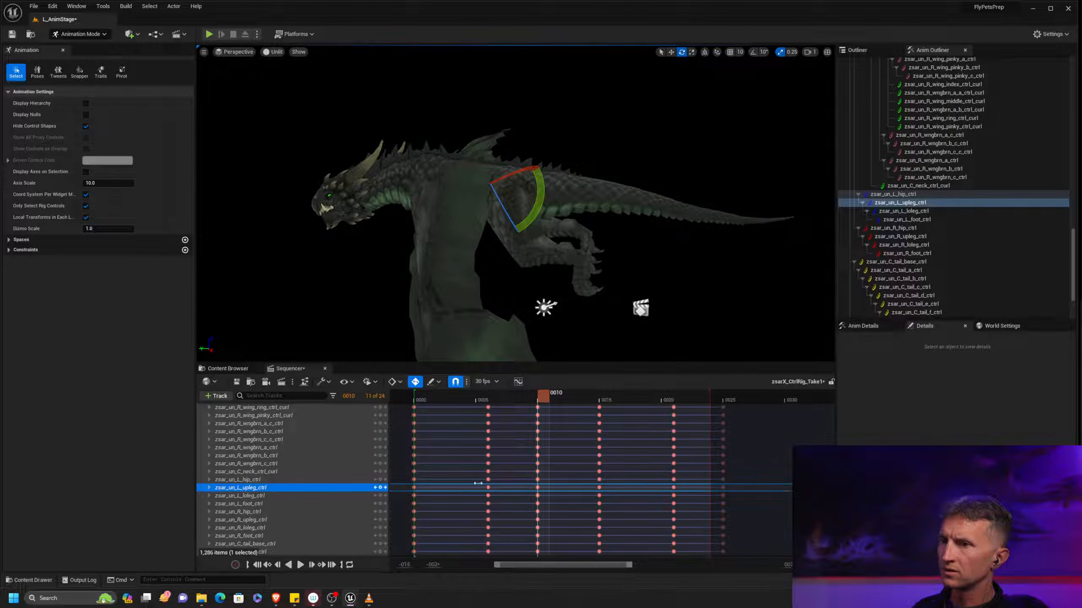
Delete the keys at frames 6, 15 and 21 from the green rotation curve of zsar_un_L_upleg_ctrl in the curve editor
click(518, 382)
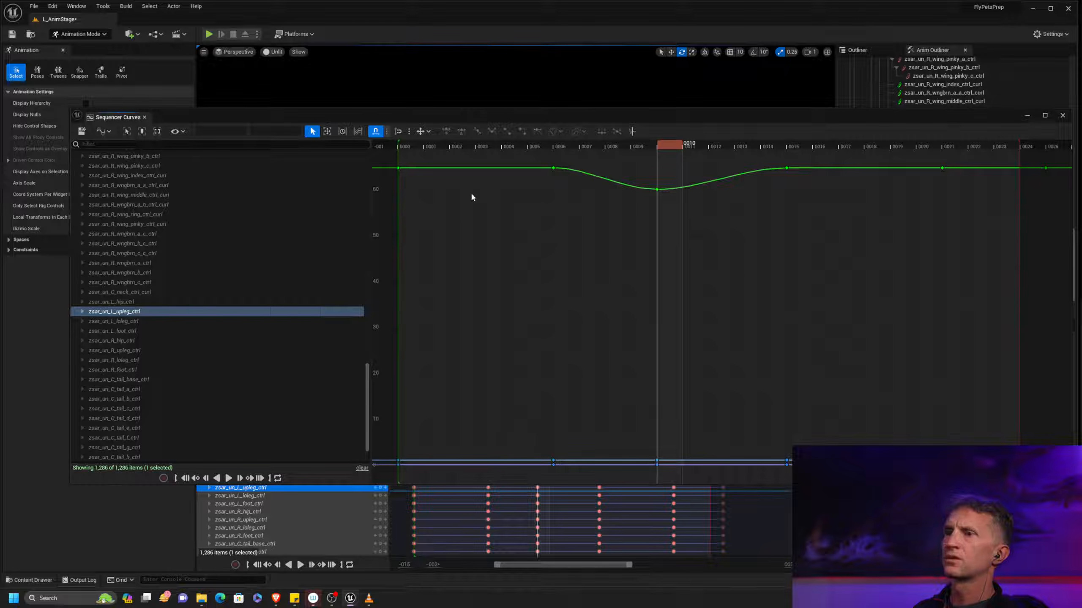
drag(491, 180, 1002, 165)
key(Delete)
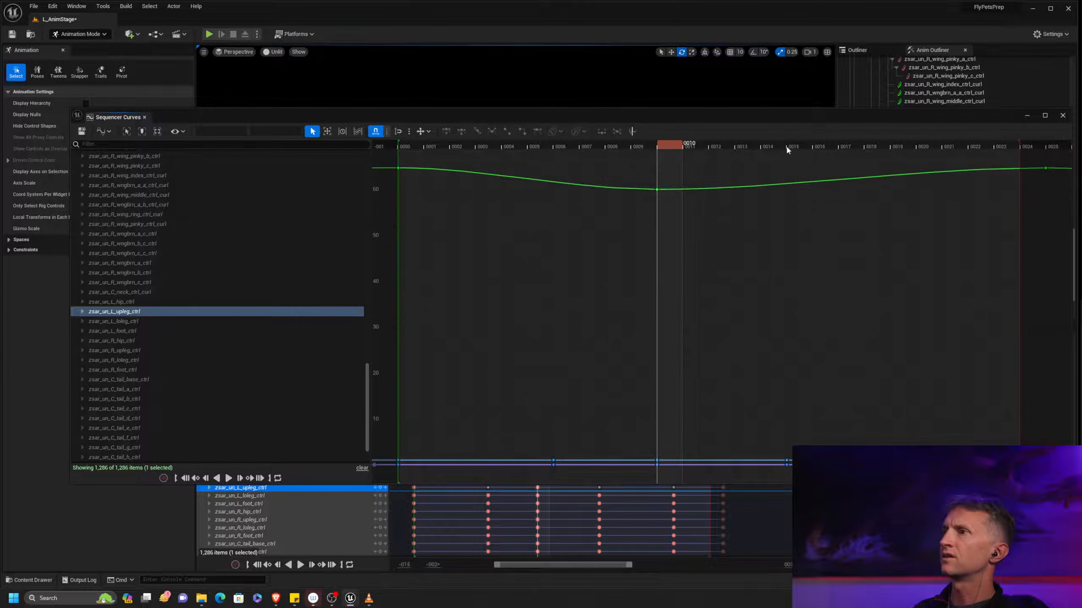
drag(725, 118, 1081, 121)
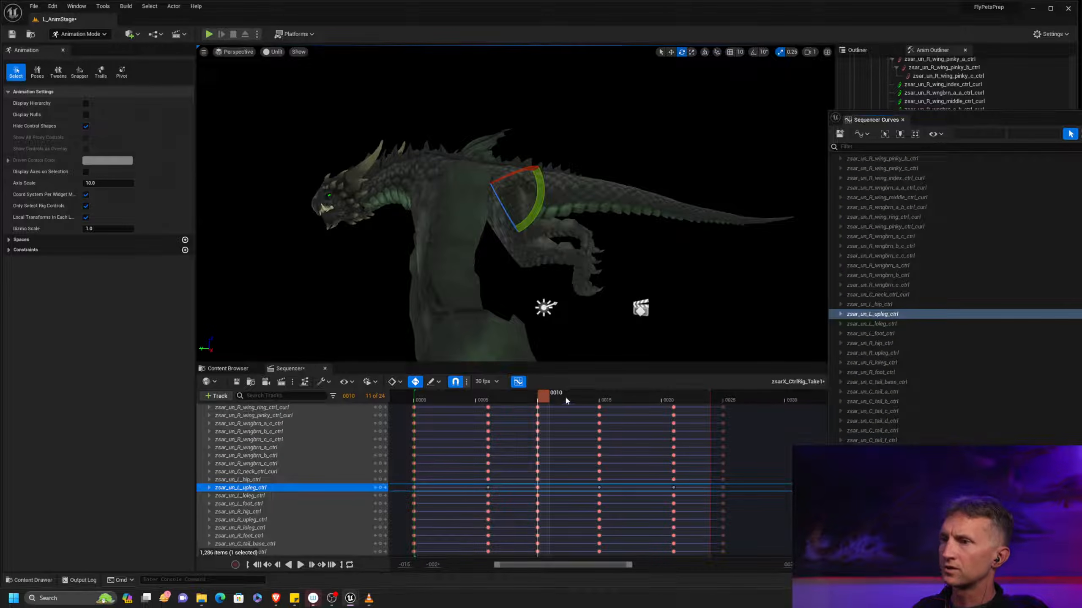
At frame 15, rotate zsar_un_L_loleg_ctrl slightly so the left lower leg follows the upper leg
drag(542, 400, 604, 405)
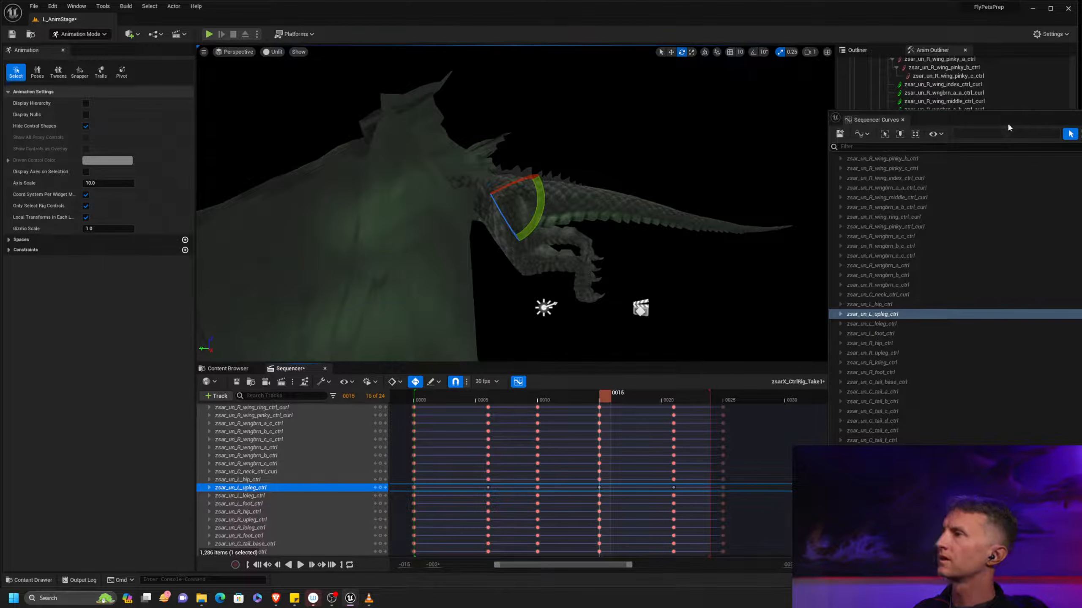
drag(1004, 123, 1081, 128)
click(947, 211)
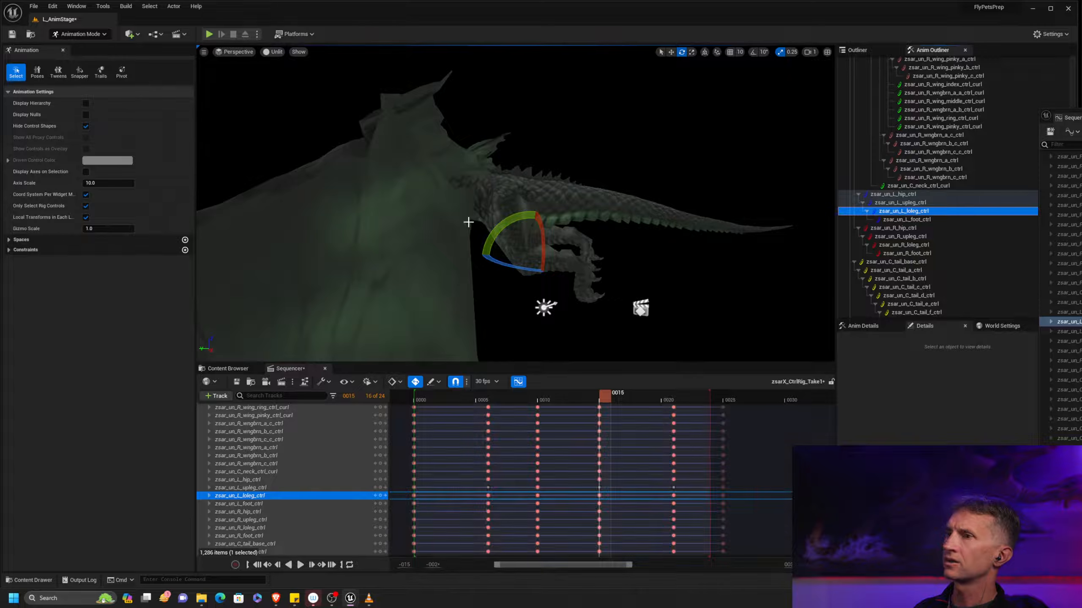
drag(508, 218, 503, 232)
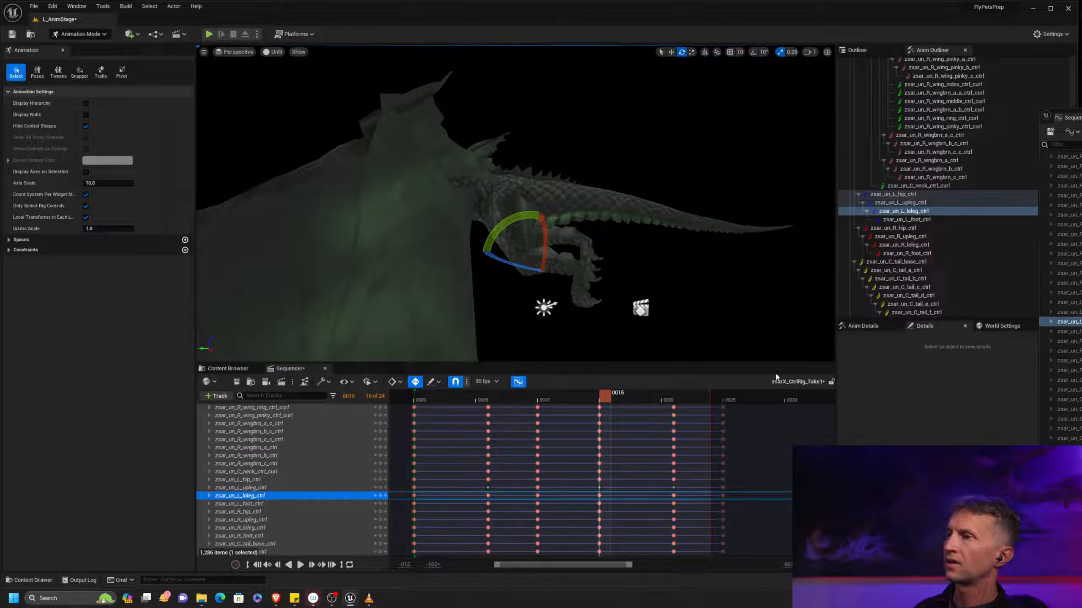
Delete the keys at frames 6, 10 and 21 from zsar_un_L_loleg_ctrl's curves, keeping its rotation key at frame 15
click(923, 219)
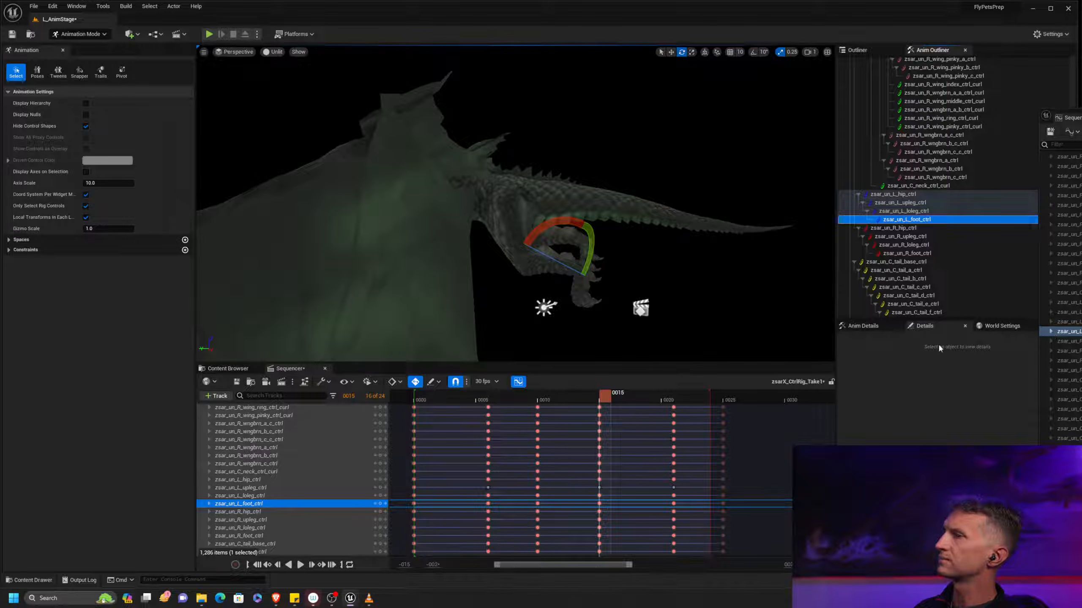
mouse_move(608, 396)
mouse_down()
mouse_move(463, 396)
mouse_move(599, 393)
mouse_up()
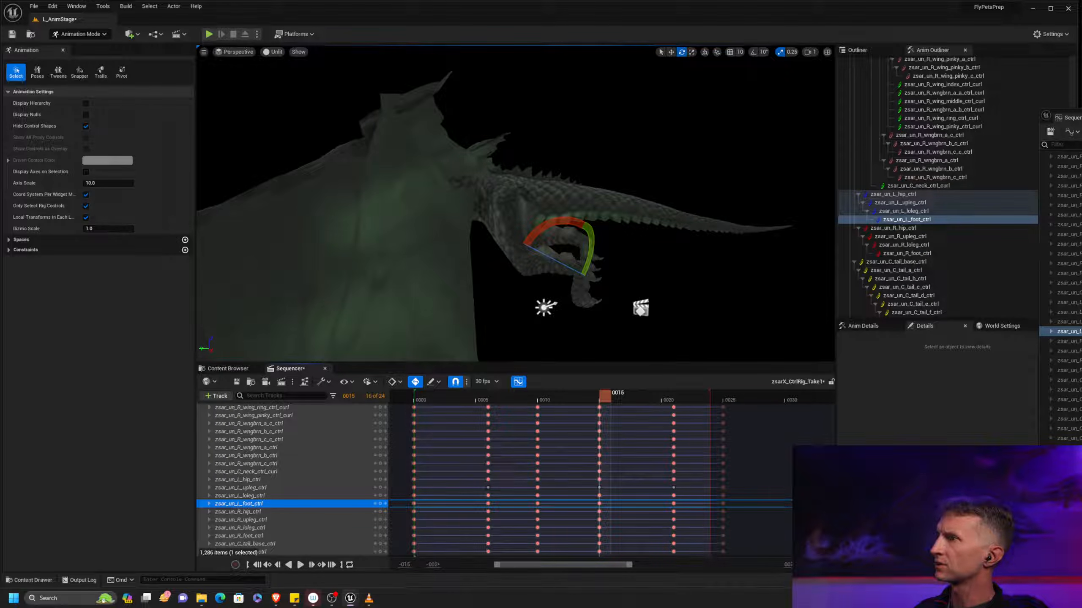
click(1068, 322)
drag(1061, 118, 506, 87)
right_drag(602, 258, 511, 244)
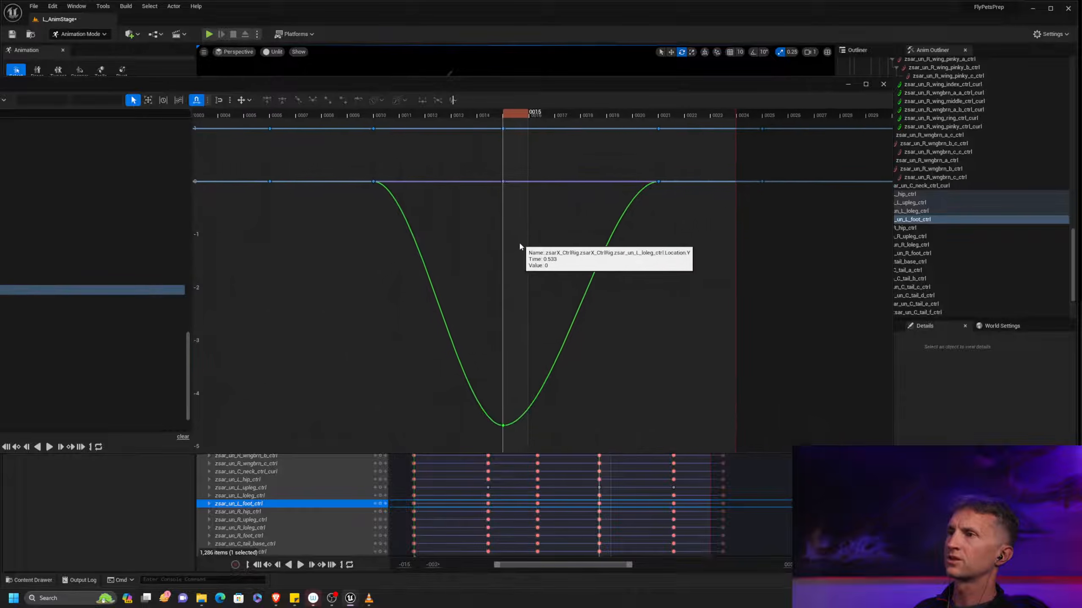
right_click(508, 243)
right_drag(352, 215, 371, 300)
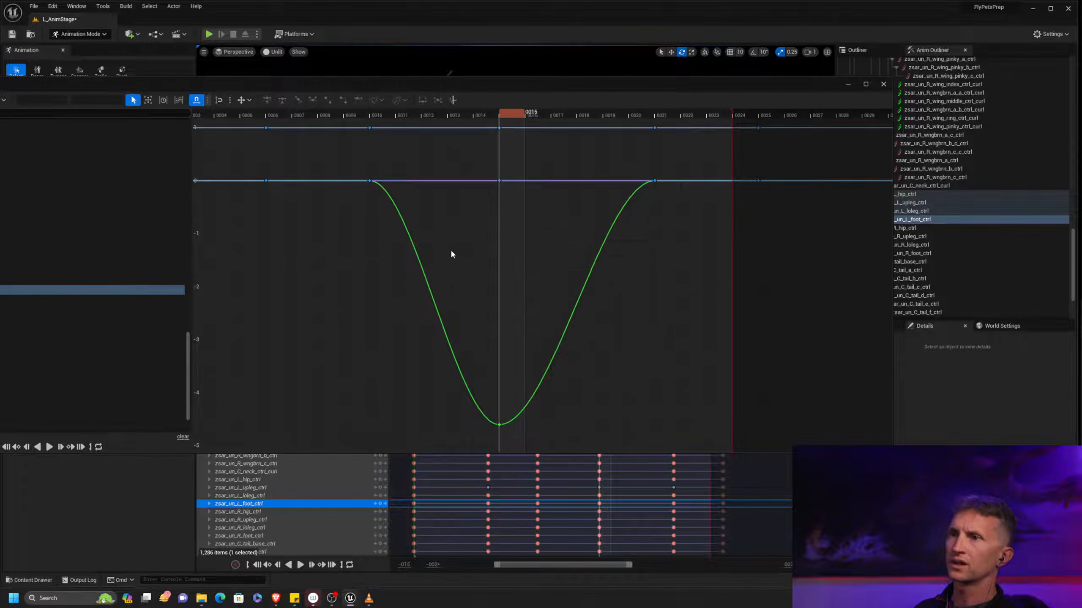
drag(349, 246, 705, 192)
key(Delete)
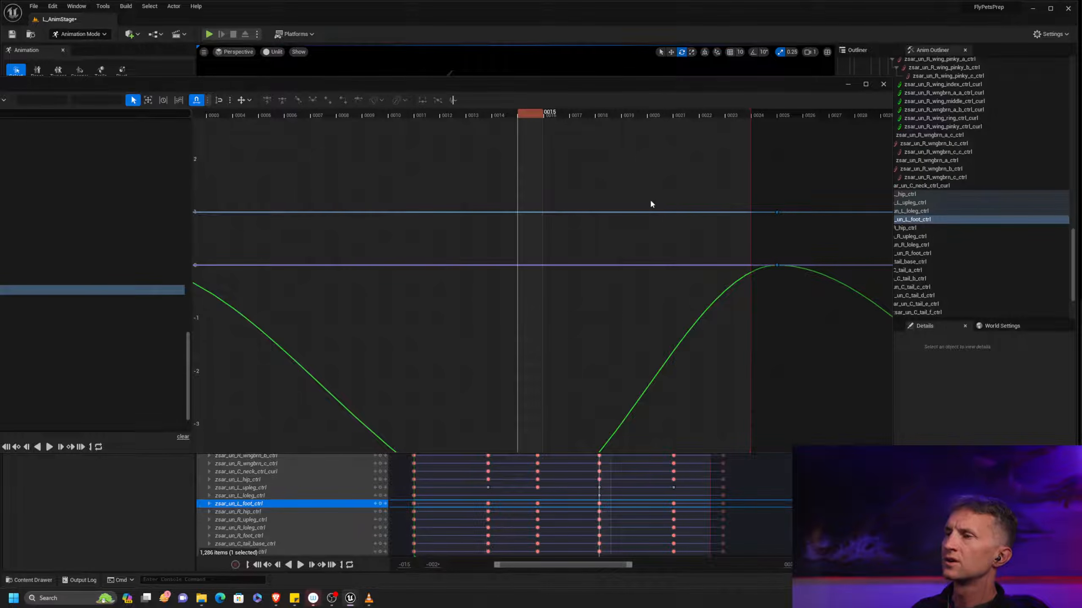
scroll(665, 237, down, 5)
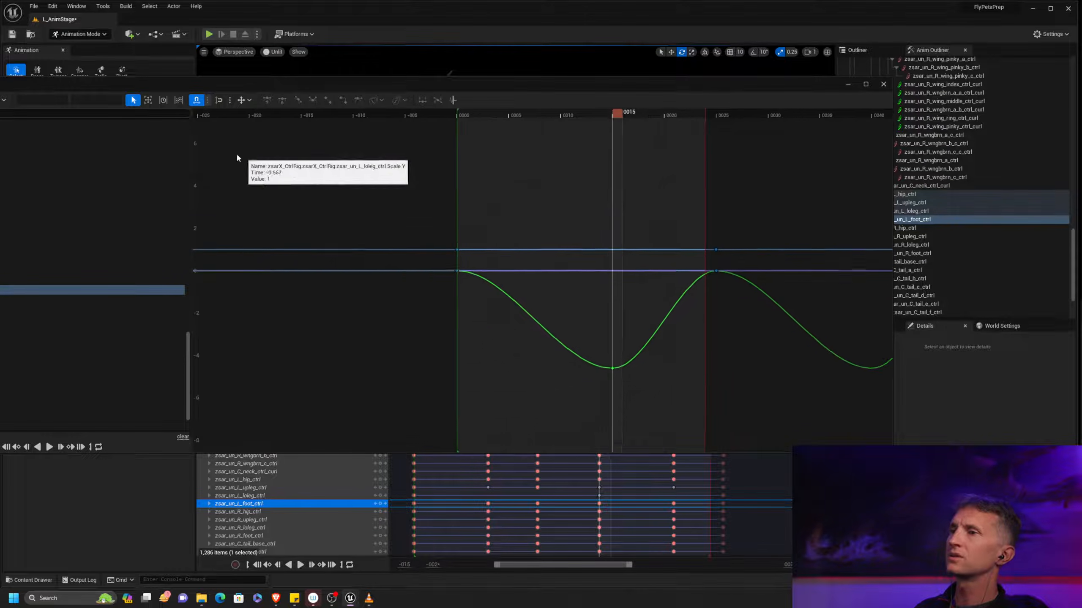
right_drag(690, 345, 473, 284)
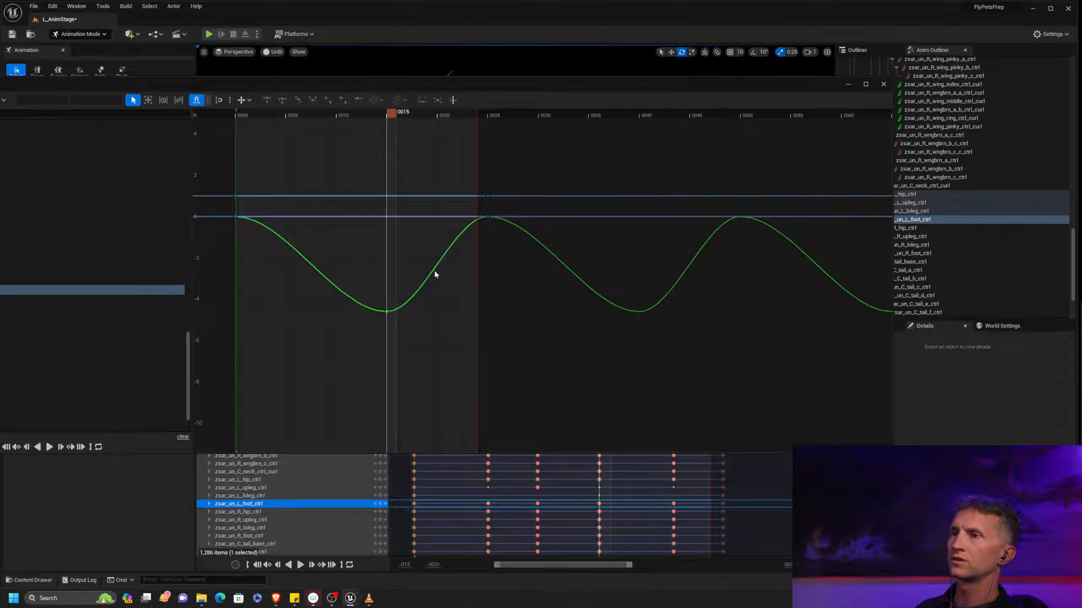
drag(473, 86, 822, 112)
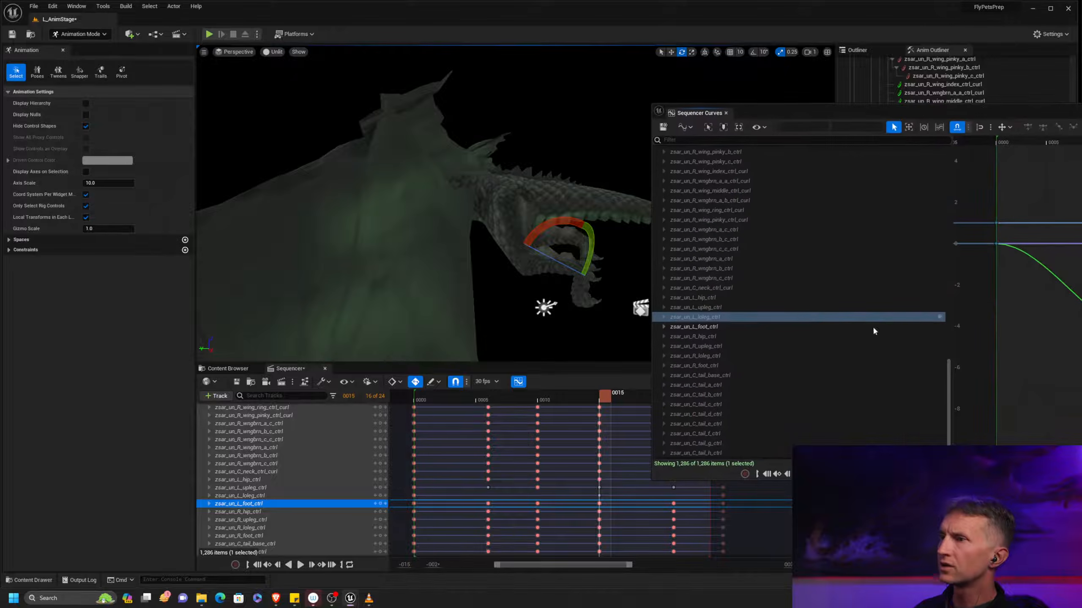
Expand the zsar_un_L_foot_ctrl channels in the curve editor and rotate that foot control at frame 15
click(663, 326)
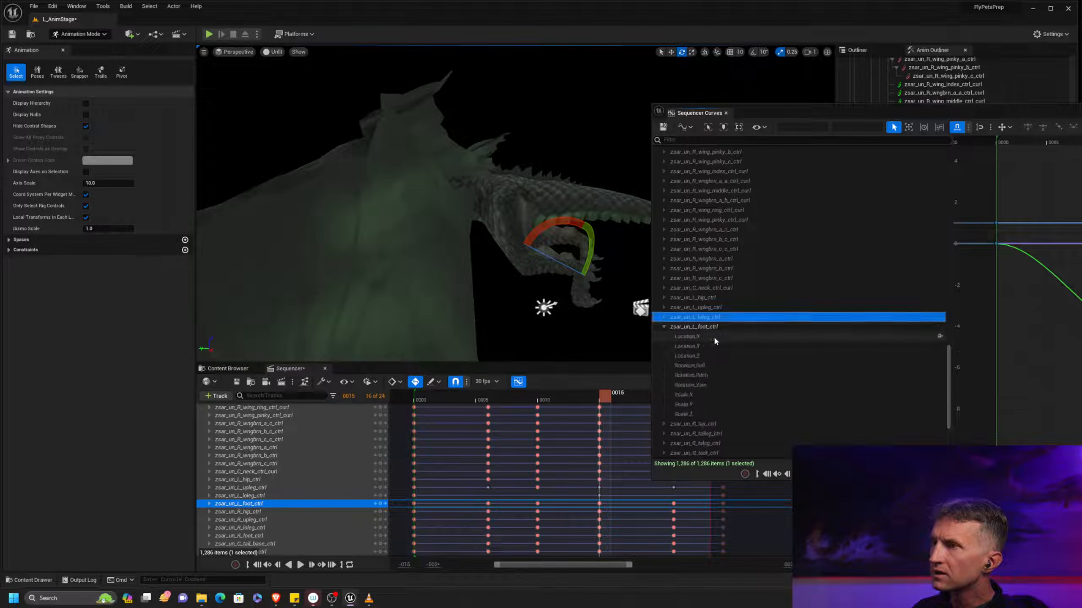
drag(947, 106, 1081, 108)
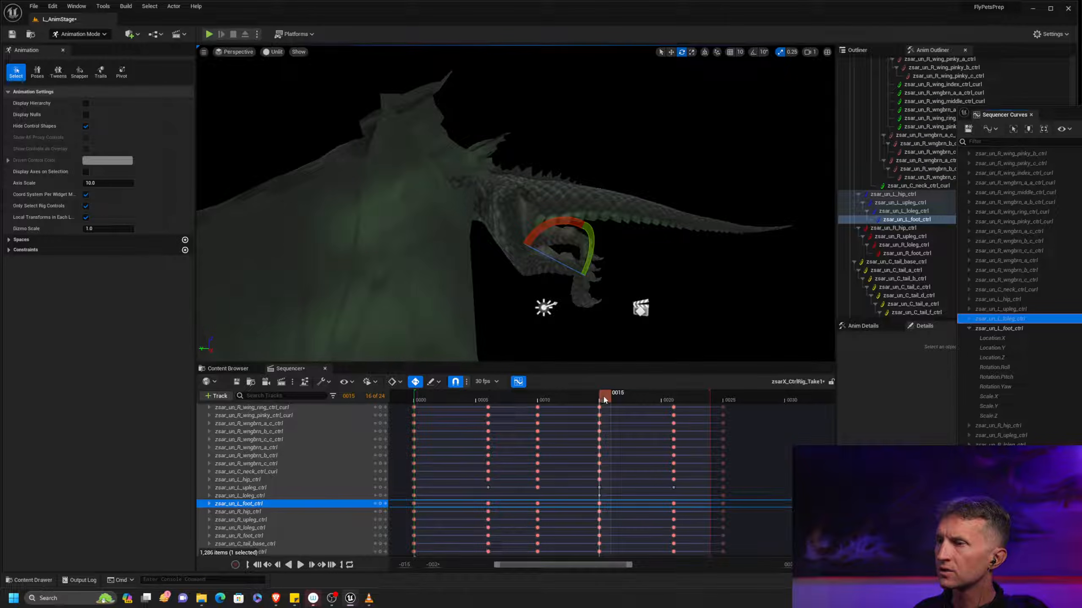
click(927, 219)
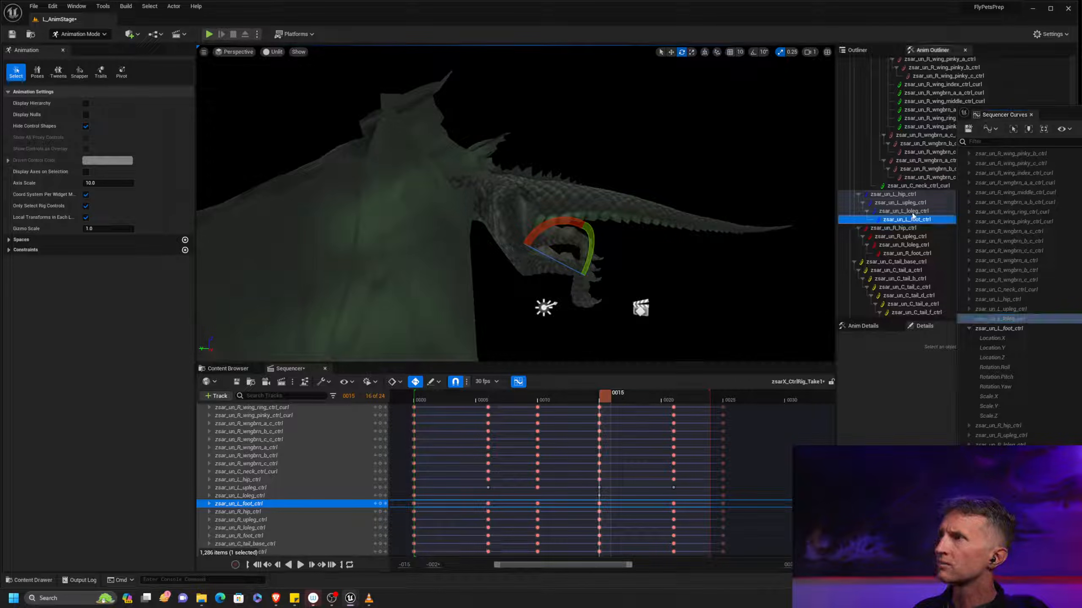
alt+drag(520, 283, 582, 303)
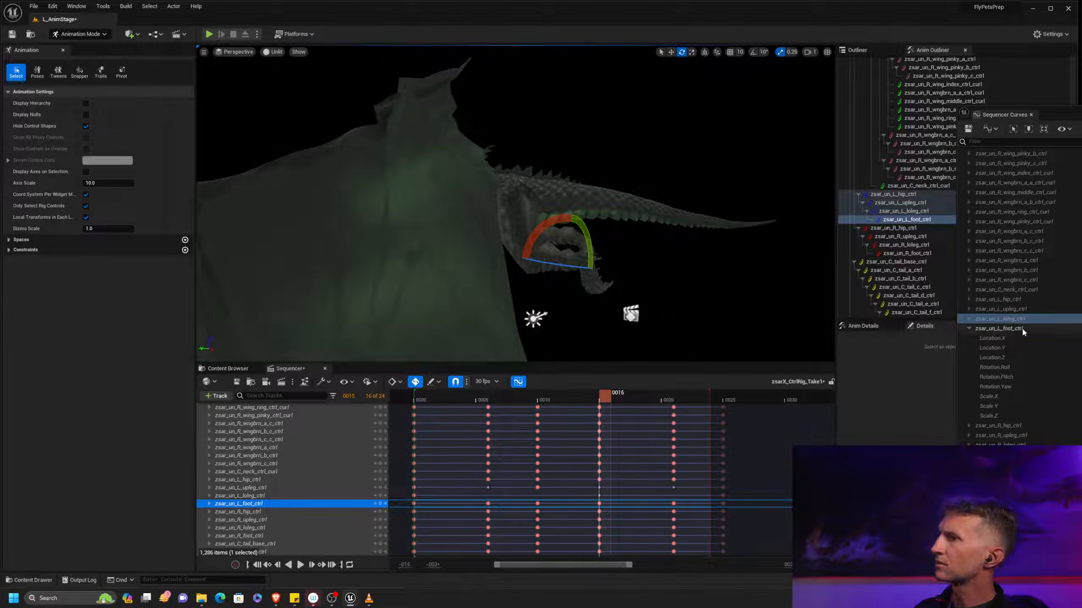
Show the zsar_un_L_foot_ctrl curves and set the Rotation.Roll key at frame 15 to -48
click(999, 328)
drag(1081, 112, 623, 54)
drag(592, 365, 732, 418)
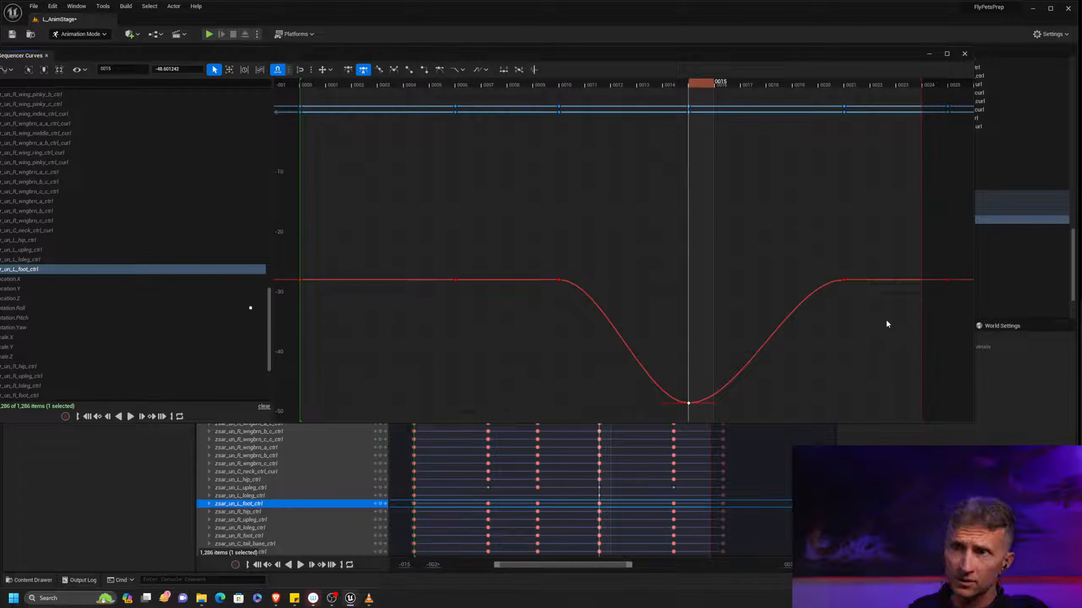
drag(219, 56, 271, 84)
click(235, 97)
text(-48)
key(Return)
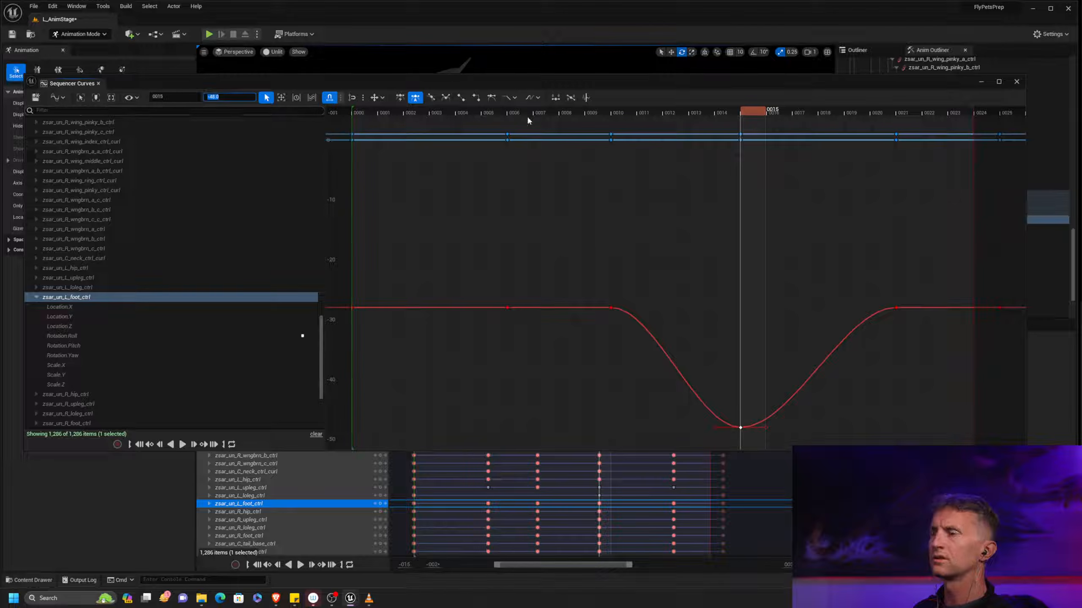
Set zsar_un_L_foot_ctrl's Rotation.Roll keys at frames 0, 6, 10, 21 and 25 to -48
alt+right_drag(701, 277, 689, 270)
drag(340, 278, 998, 346)
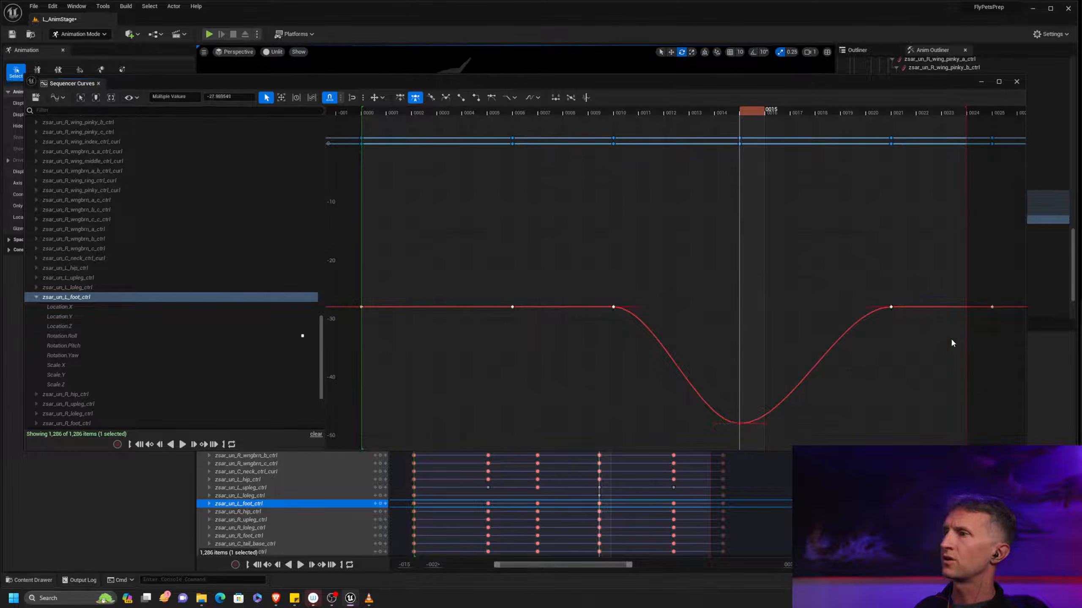
click(239, 96)
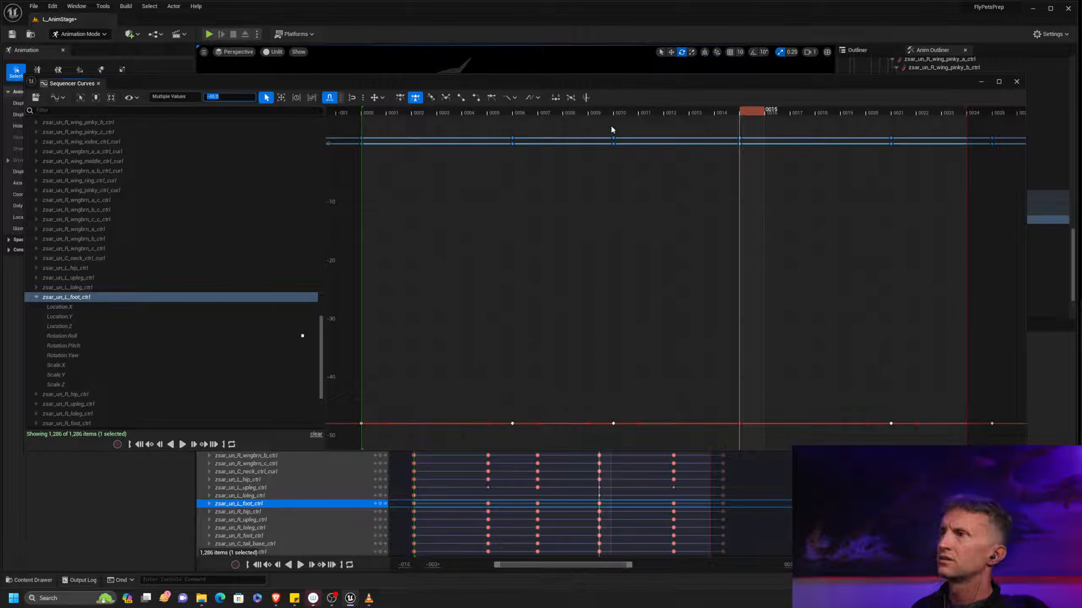
Rotate zsar_un_L_foot_ctrl further at frame 15 and delete its Rotation.Roll keys at frames 6, 10 and 21
drag(597, 81, 1081, 131)
alt+drag(693, 274, 616, 267)
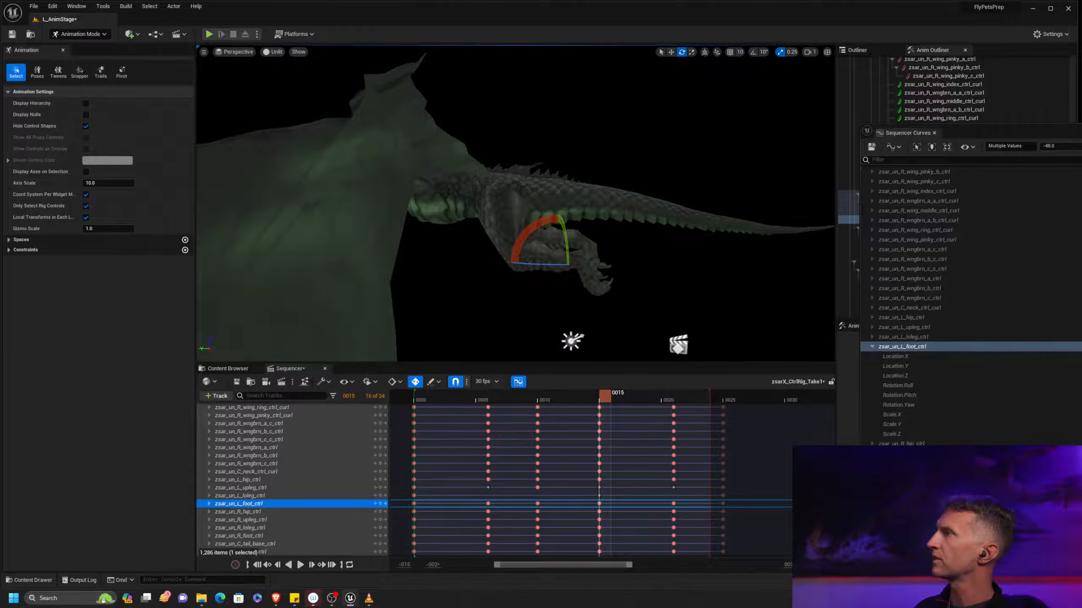
drag(1081, 135, 642, 74)
right_drag(642, 249, 538, 141)
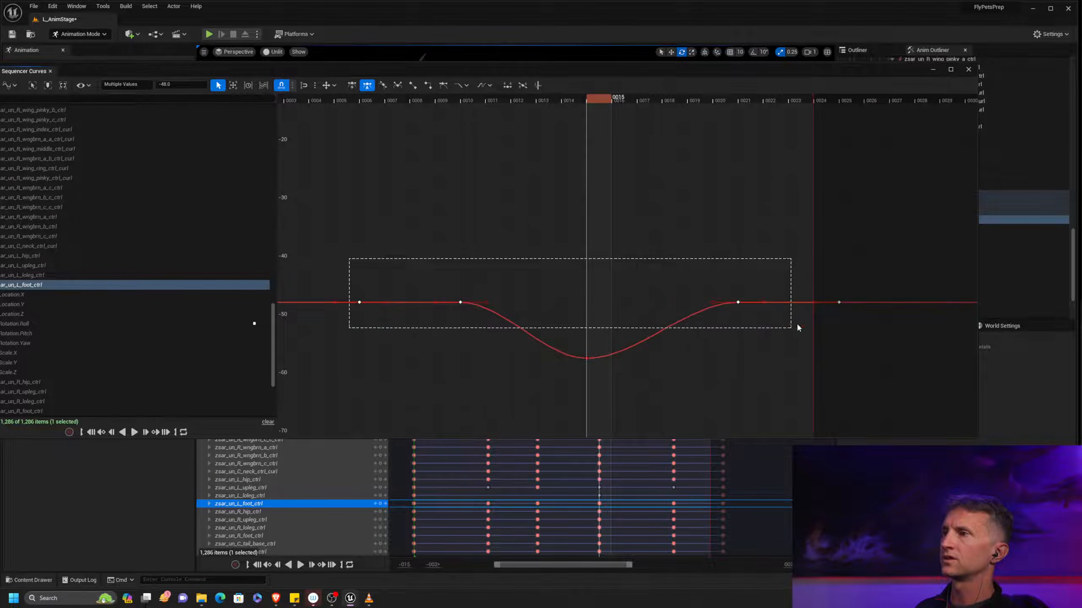
drag(523, 69, 1081, 126)
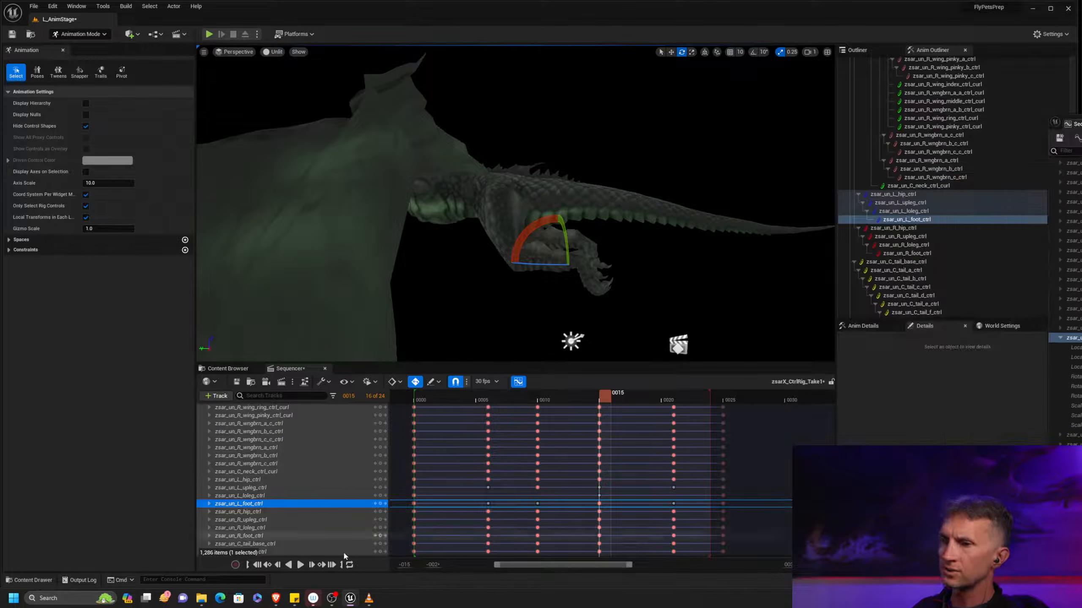
Play the hover loop to review the left leg's motion and select zsar_un_L_upleg_ctrl
click(300, 565)
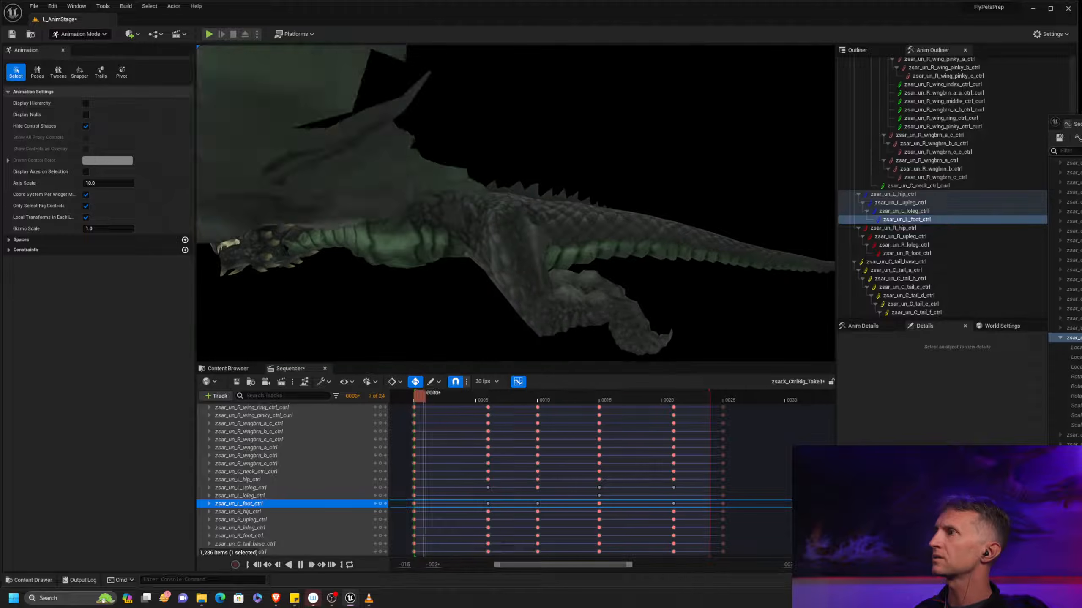
click(928, 203)
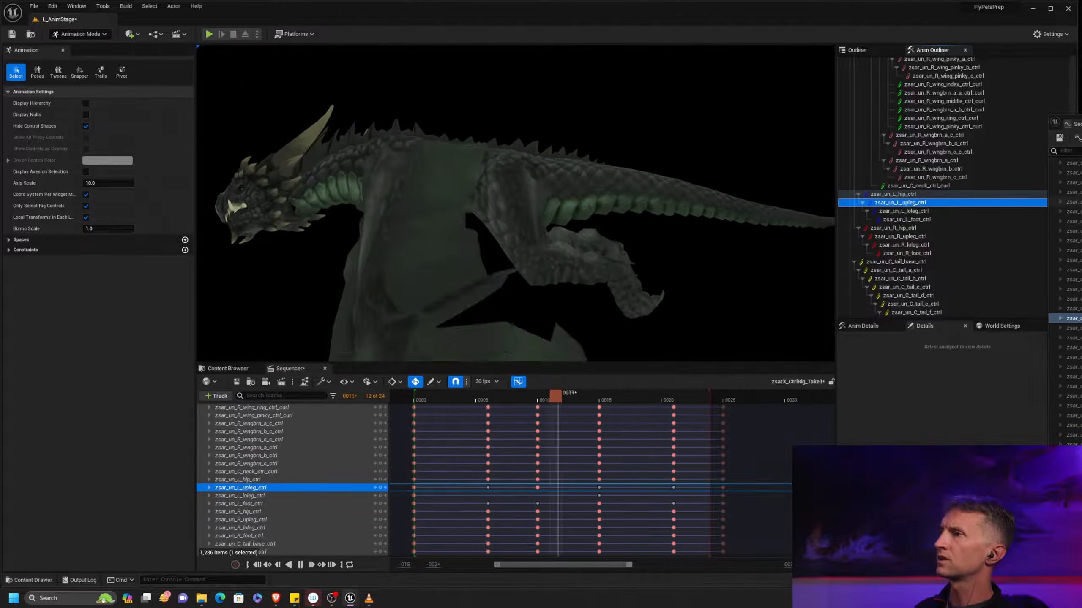
Adjust zsar_un_L_upleg_ctrl's rotation curve around its frame 10 key and review the leg in the playing loop
drag(1081, 123, 523, 207)
drag(598, 206, 598, 390)
right_drag(586, 461, 576, 512)
key(ctrl+a)
middle_drag(550, 497, 599, 493)
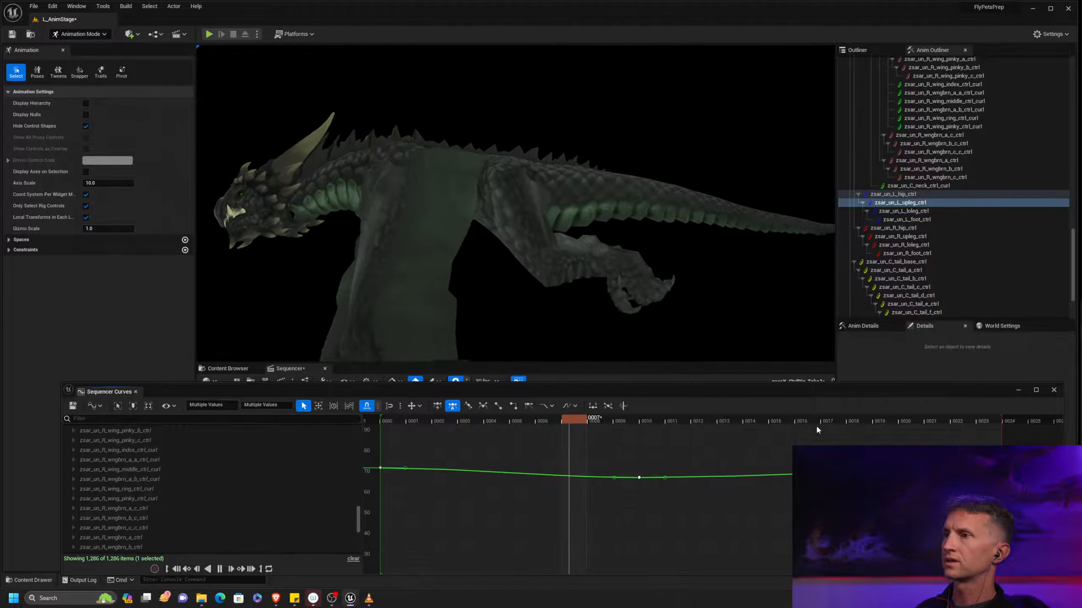
drag(764, 391, 1081, 367)
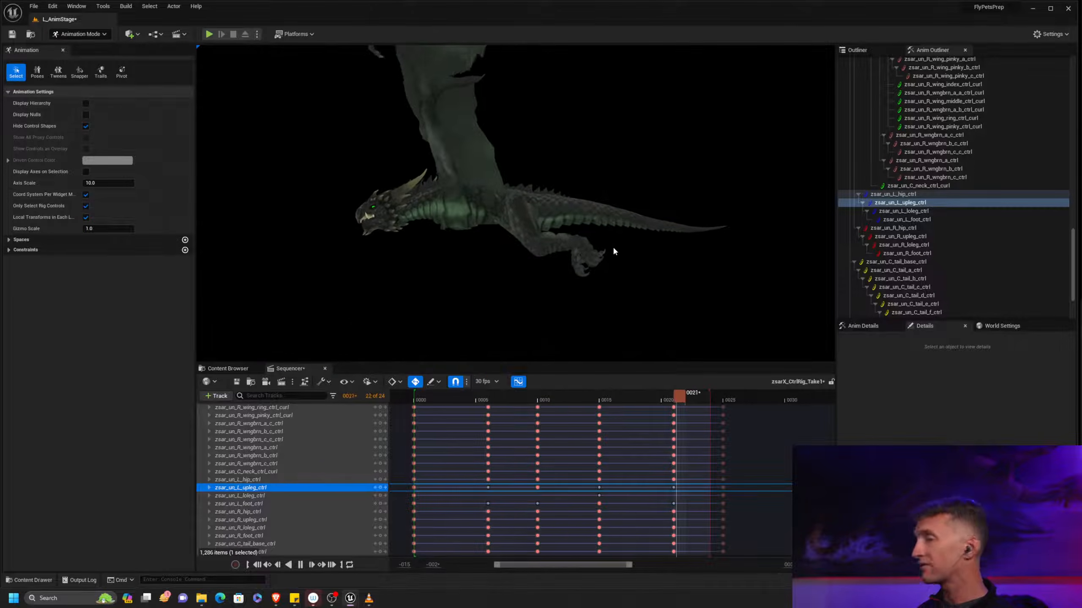
drag(1081, 305, 501, 272)
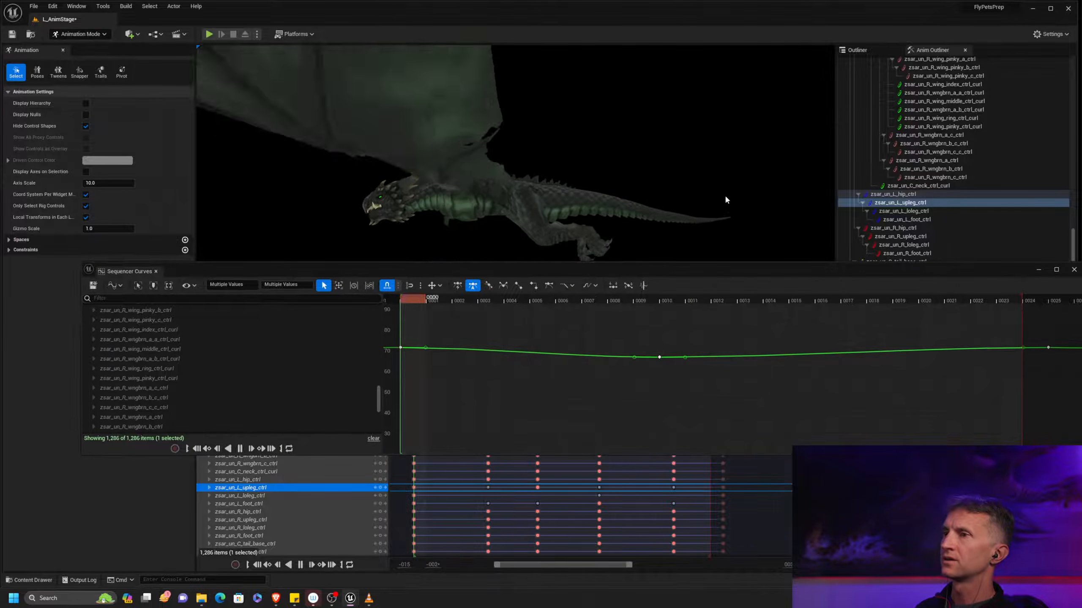
drag(677, 272, 1075, 266)
key(space)
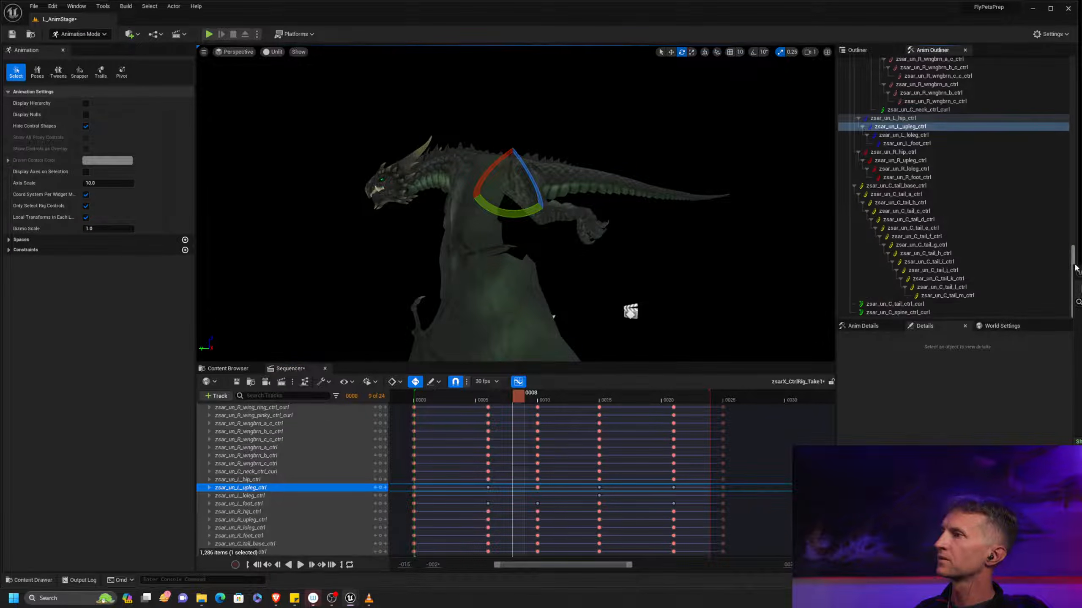
Try rotating zsar_un_C_tail_m_ctrl alone by about -14° at frame 10
click(927, 185)
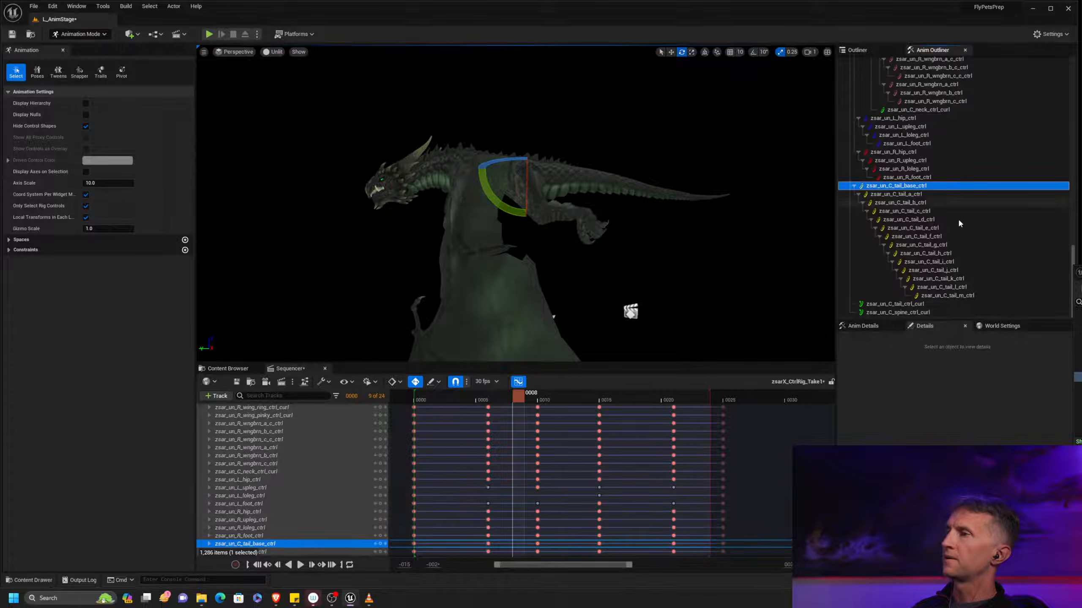
shift+click(994, 294)
drag(493, 402, 539, 400)
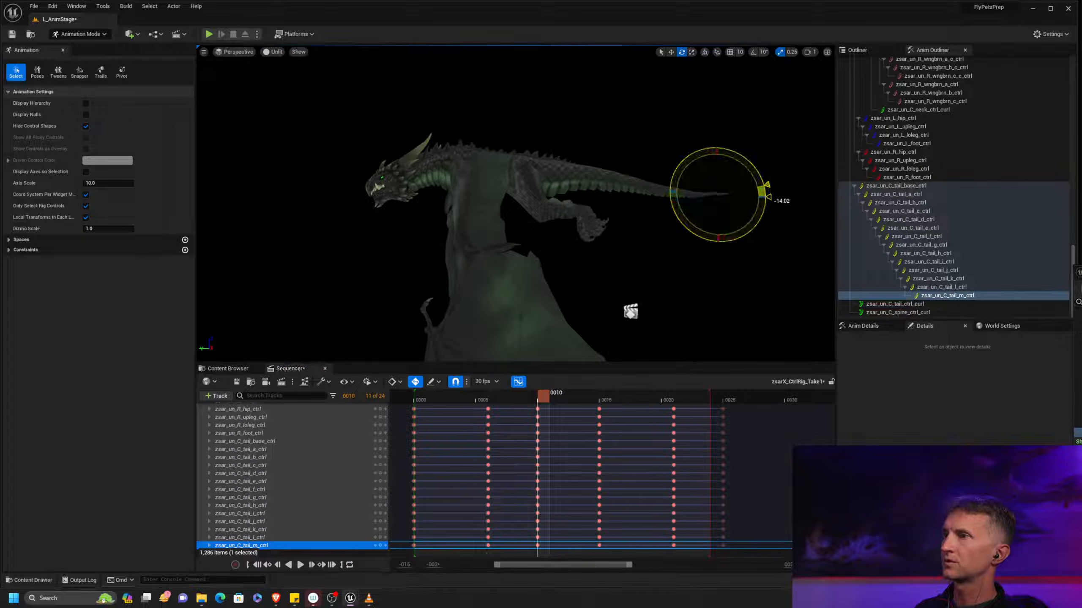
right_drag(554, 212, 515, 192)
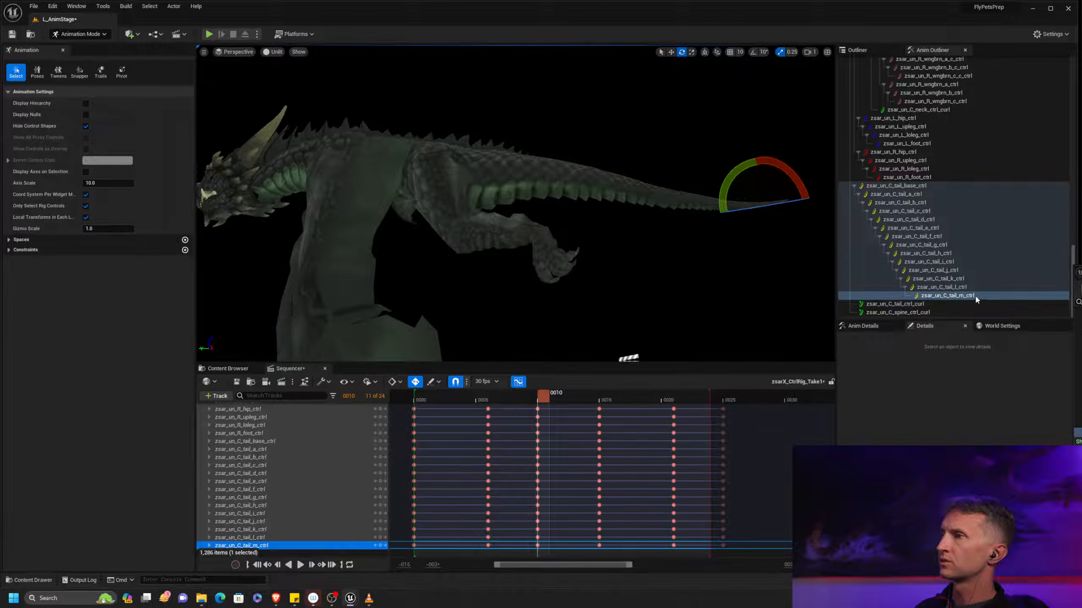
At frame 10, bend zsar_un_C_tail_a_ctrl through tail_m_ctrl slightly downward, and rotate tail_j_ctrl through tail_m_ctrl by about -3.46°
shift+click(922, 193)
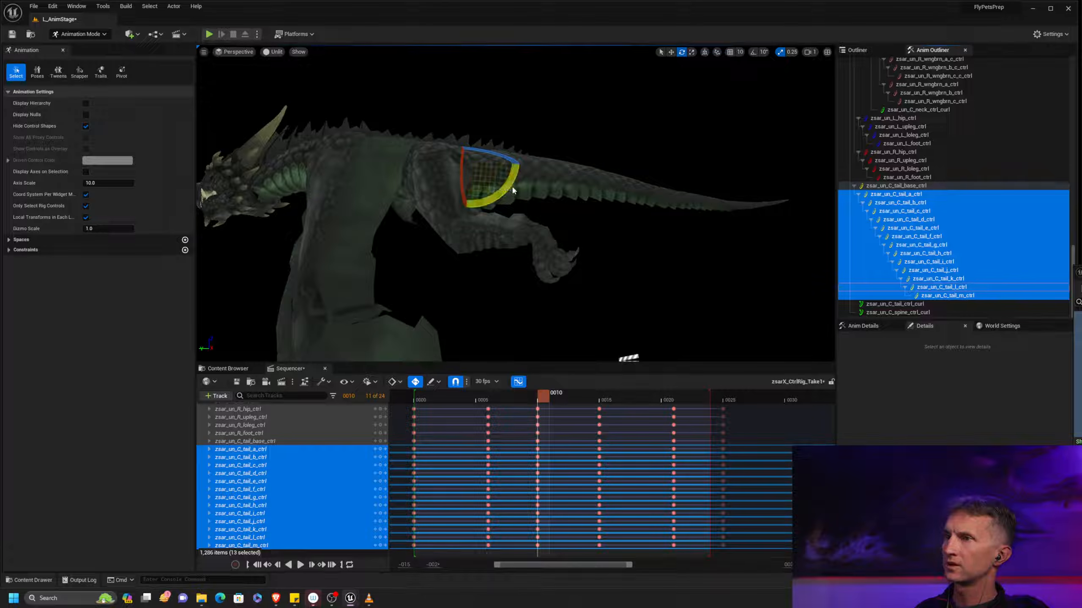
drag(512, 187, 517, 182)
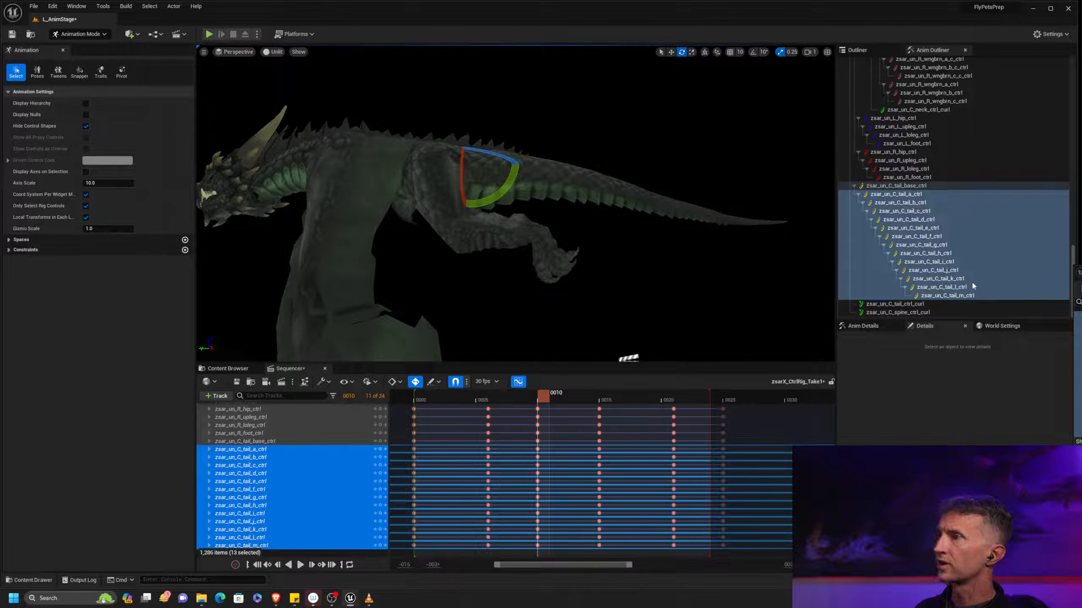
click(947, 296)
shift+click(932, 270)
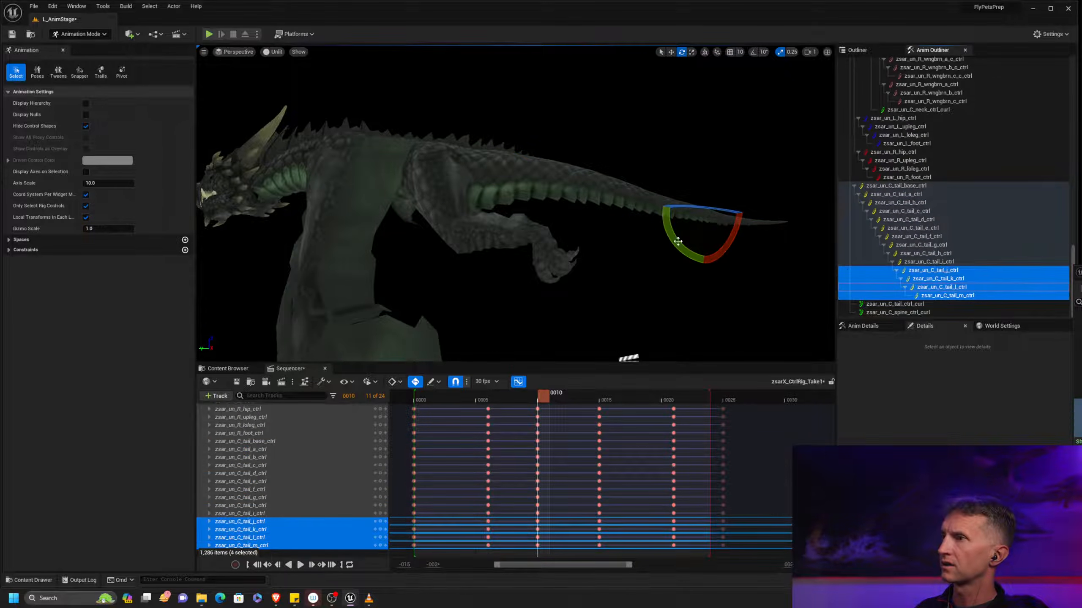
drag(676, 244, 675, 244)
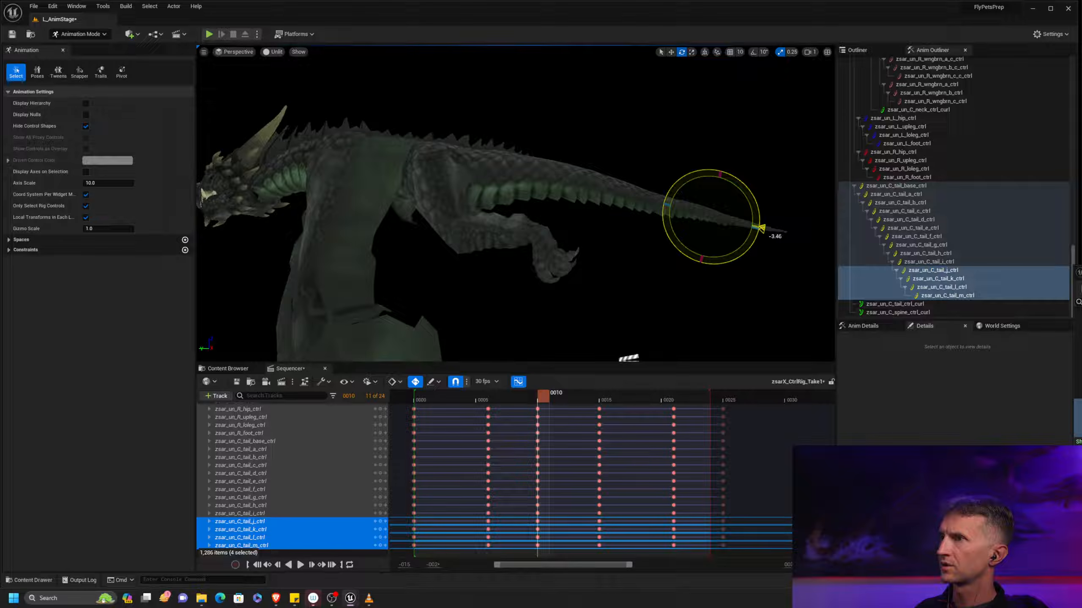
Rotate zsar_un_C_tail_k_ctrl through tail_m_ctrl together by about -2.76° more at frame 10
click(969, 294)
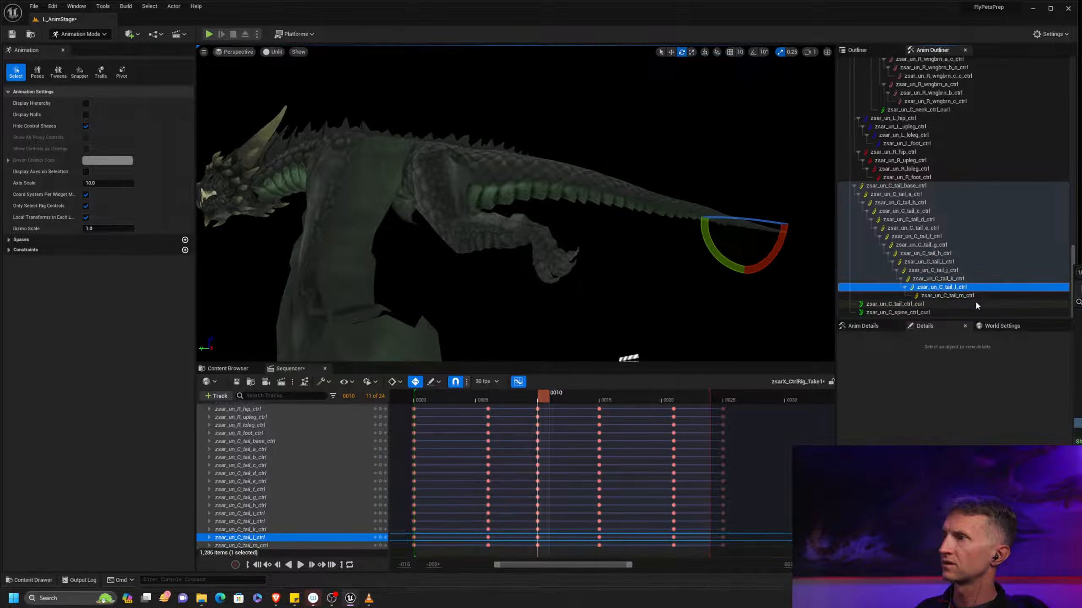
shift+click(929, 276)
drag(702, 258, 704, 262)
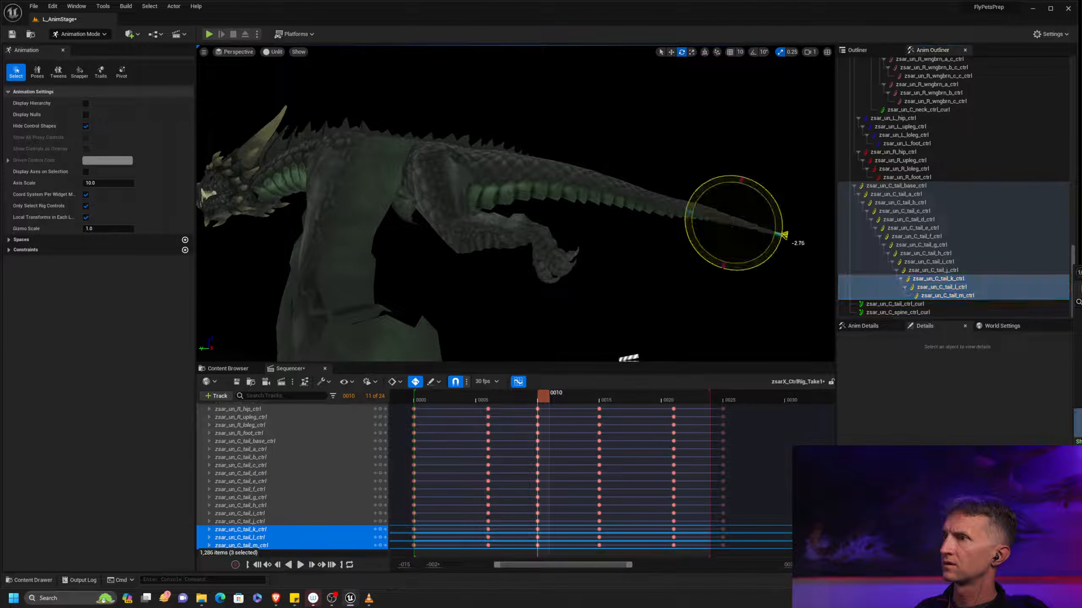
Delete all tail controls' curve keys at frames 6, 15 and 21, plus the frame 10 keys of tail_base_ctrl through tail_i_ctrl
click(907, 187)
shift+click(975, 296)
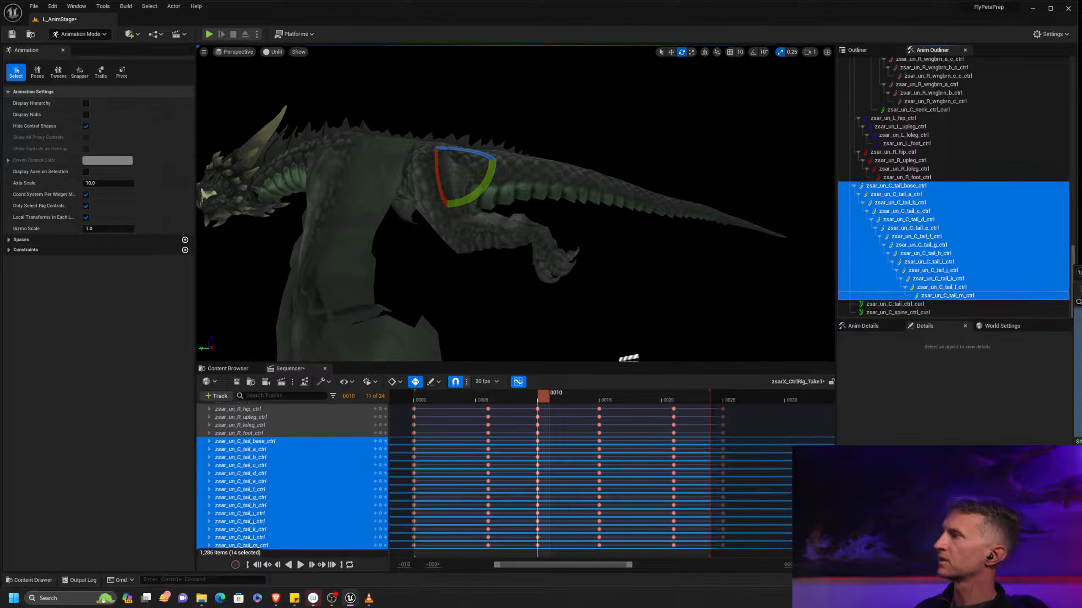
drag(1081, 274, 611, 186)
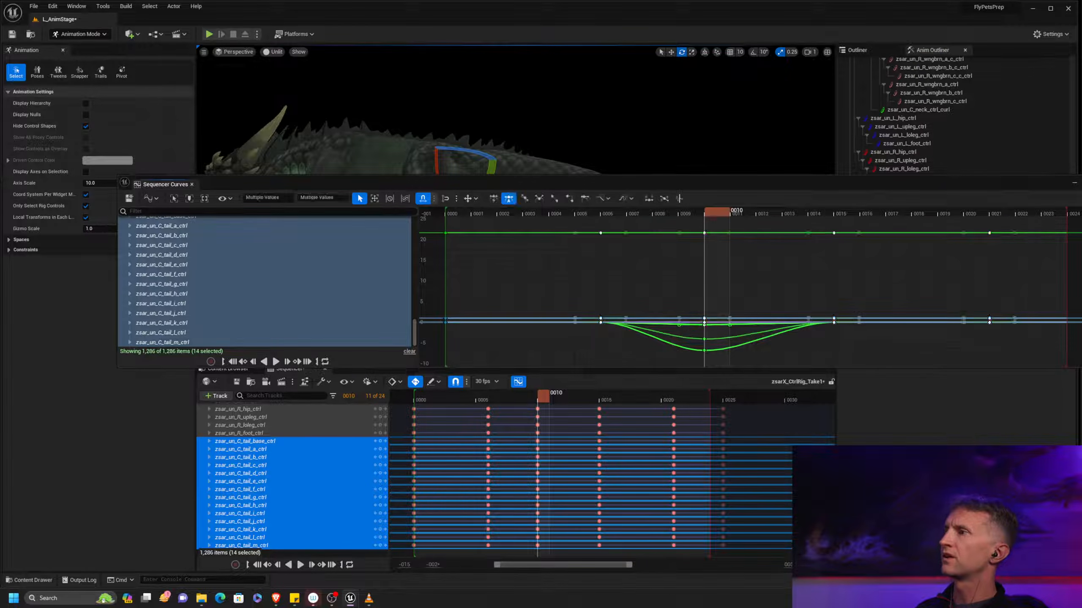
key(Delete)
drag(857, 189, 1081, 232)
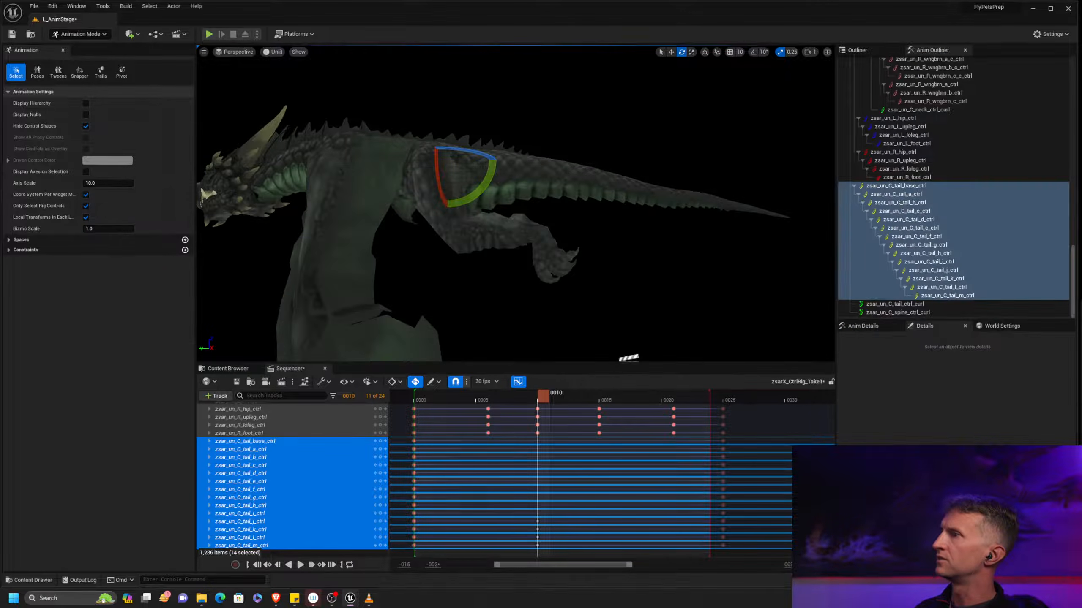
Compare the tail pose at frame 0, and rotate all controls from zsar_un_C_tail_base_ctrl to tail_m_ctrl by about -0.87° at frame 10
drag(545, 396, 415, 392)
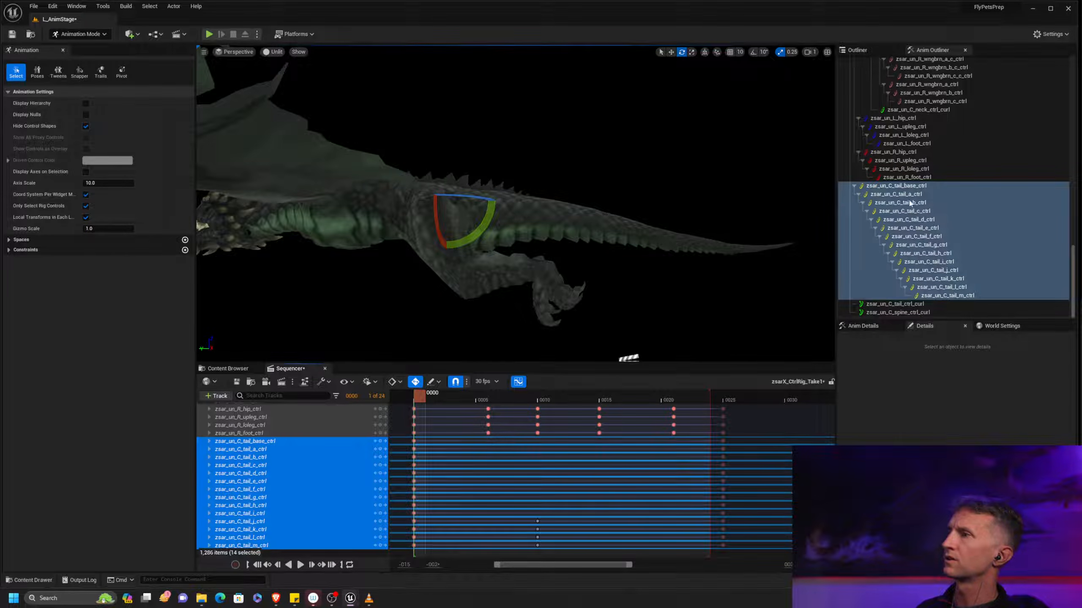
shift+click(928, 187)
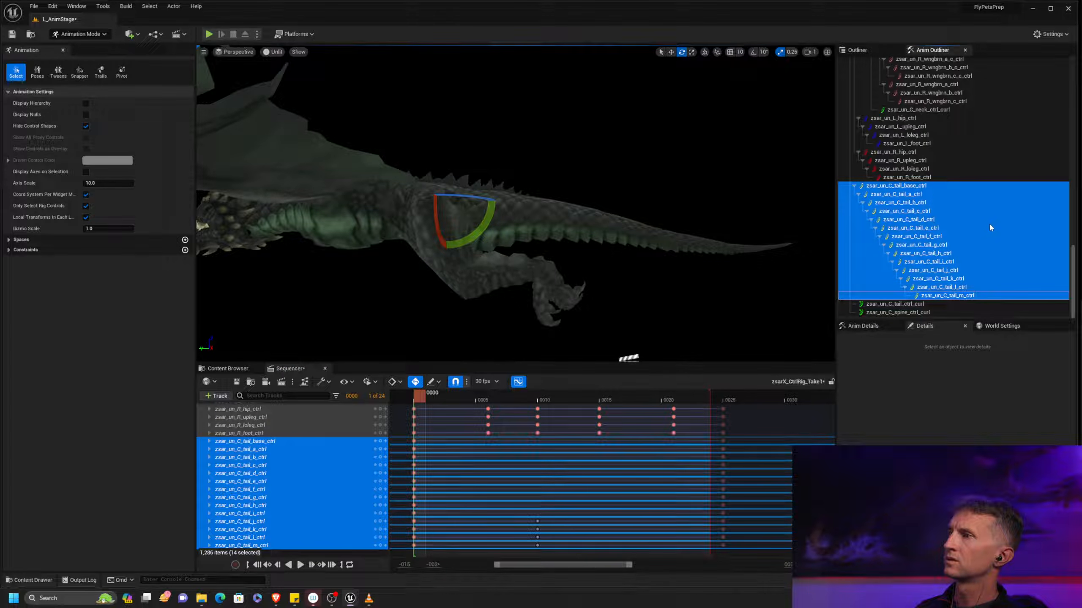
click(931, 188)
shift+click(940, 220)
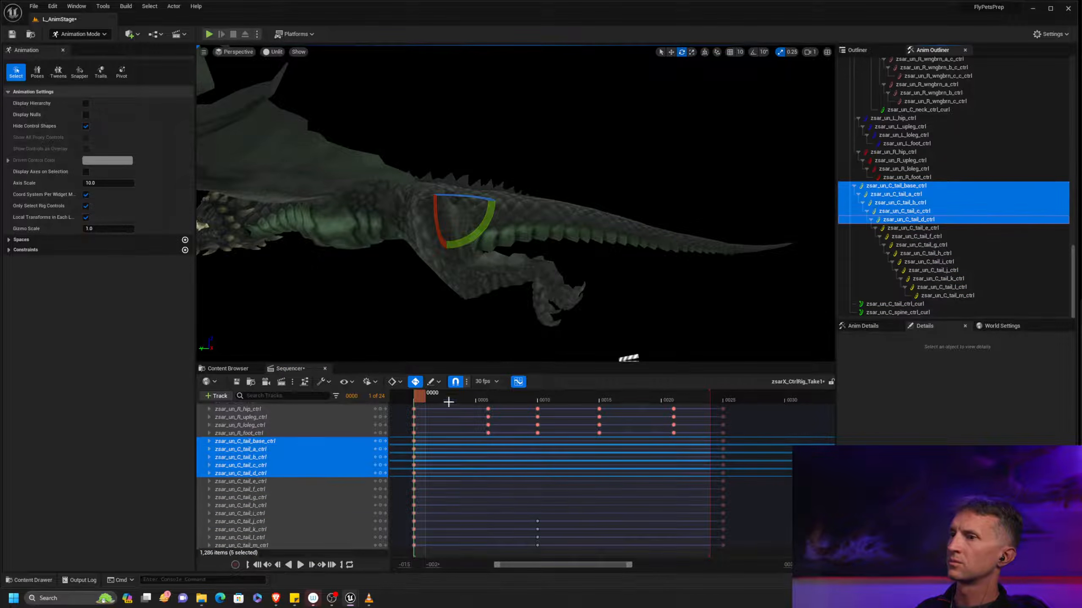
drag(418, 396, 544, 395)
shift+click(959, 296)
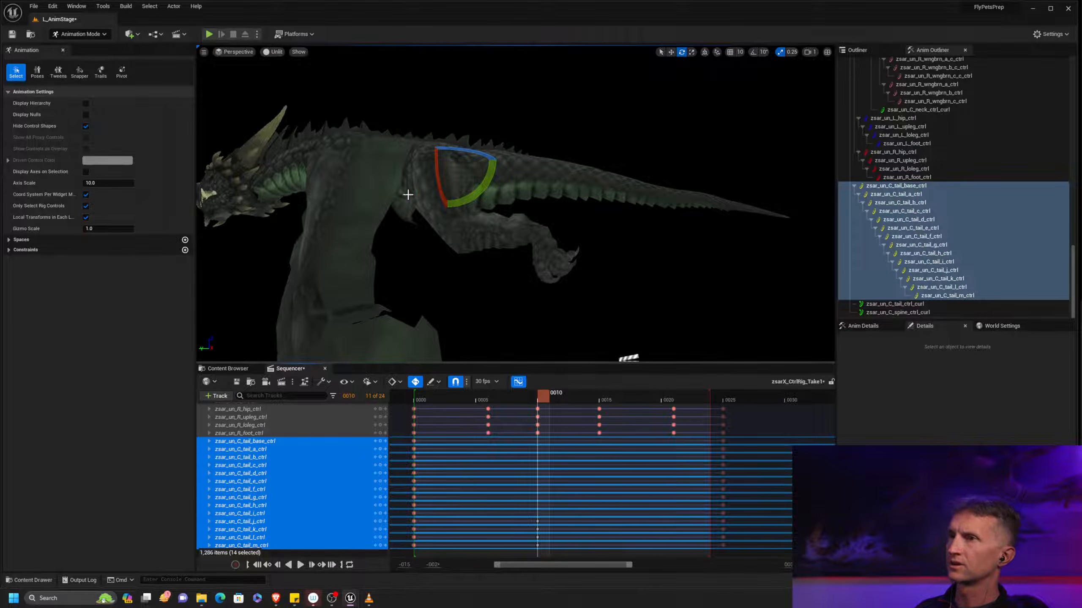
drag(480, 185, 483, 203)
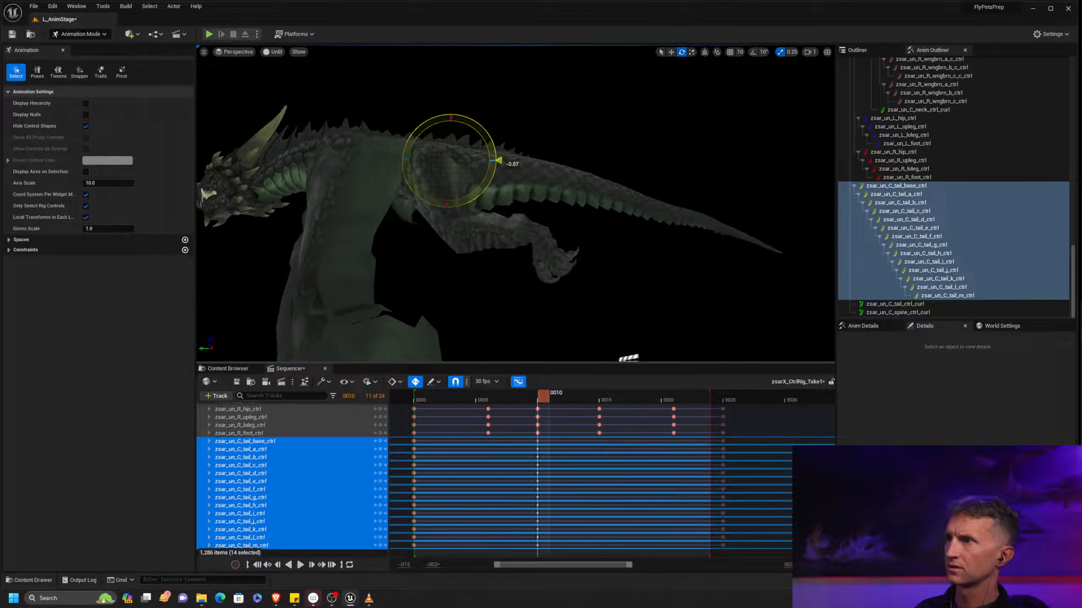
Play and scrub the hover loop to review the tail motion from several view angles
drag(544, 398, 717, 388)
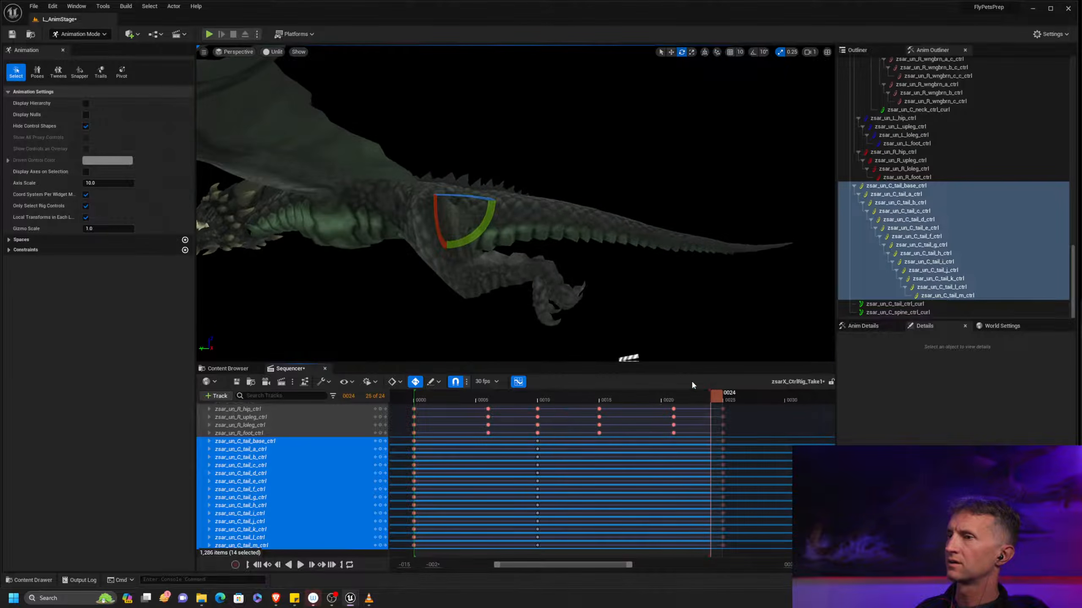
click(300, 565)
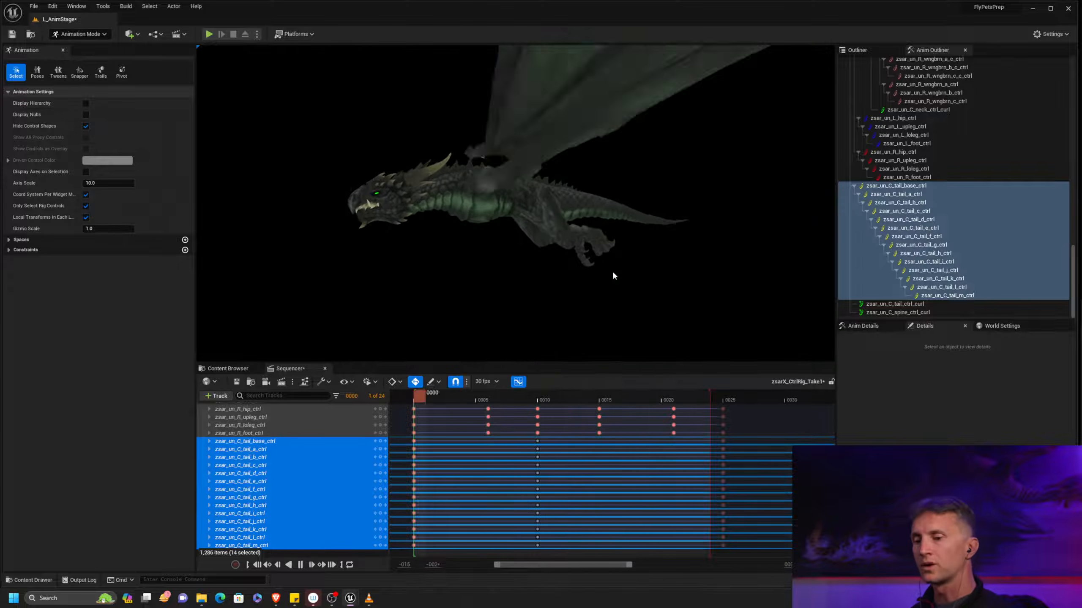
click(560, 254)
alt+drag(559, 253, 626, 253)
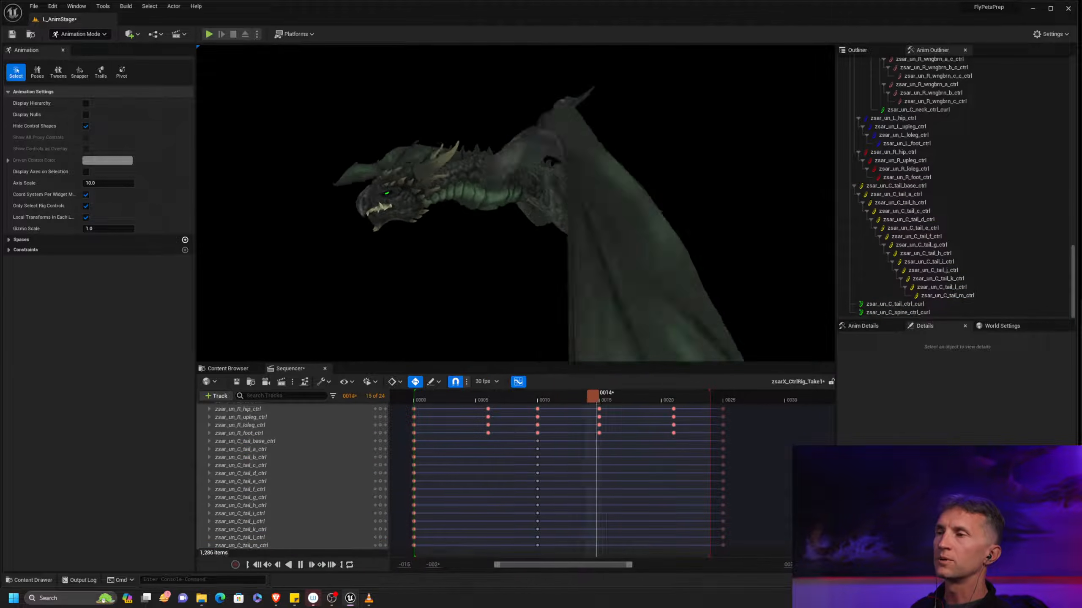
click(567, 400)
drag(566, 399, 542, 413)
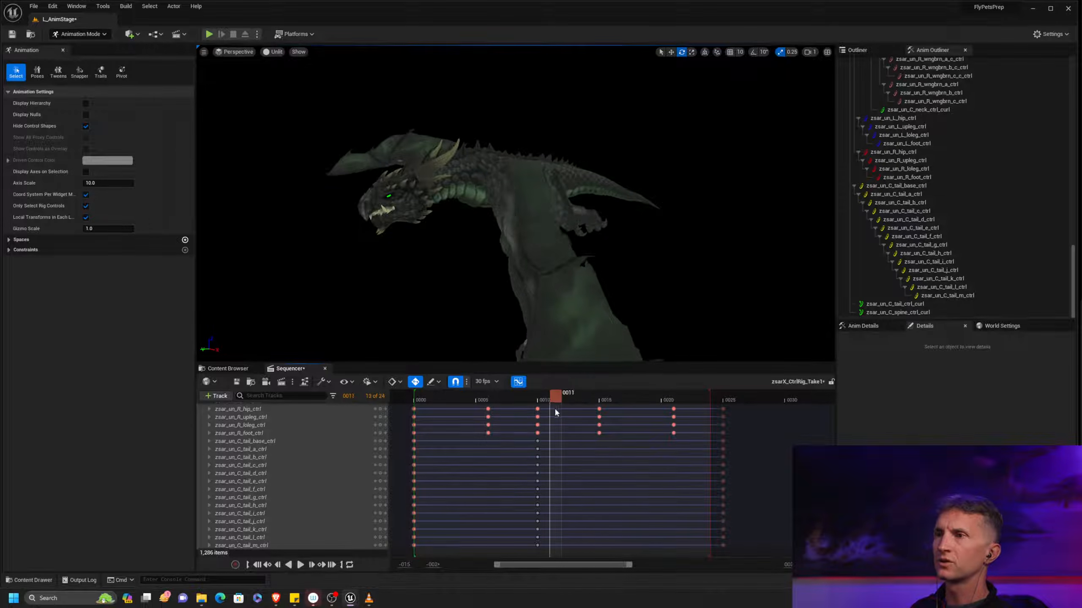
alt+middle_drag(656, 249, 657, 170)
alt+right_drag(657, 249, 605, 248)
alt+drag(657, 249, 732, 247)
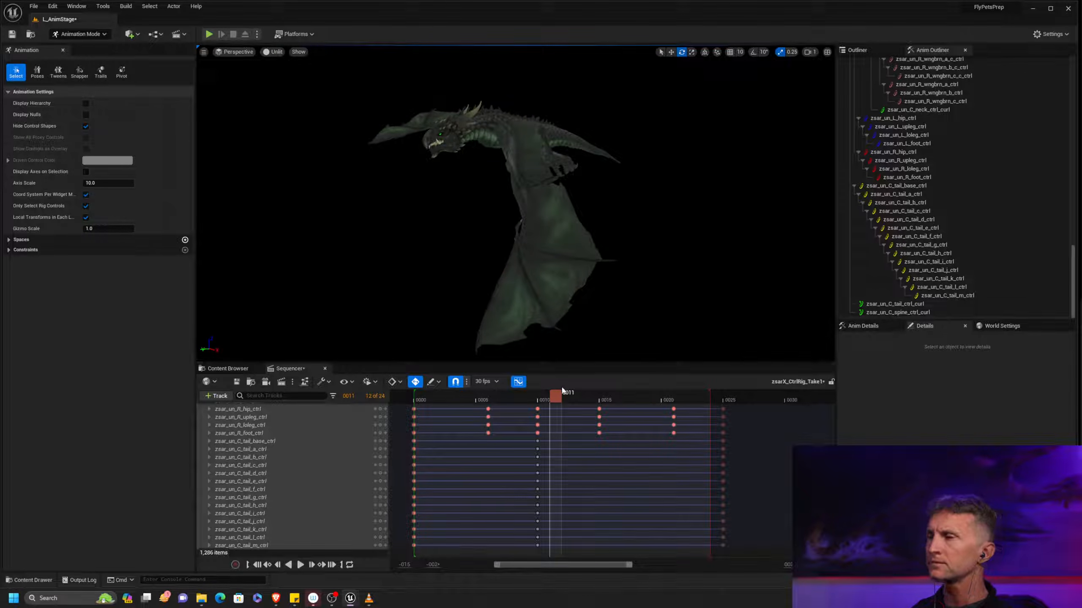
Try viewing the loop in Lit shading with the exposure EV100 set to -10, and play it
click(273, 52)
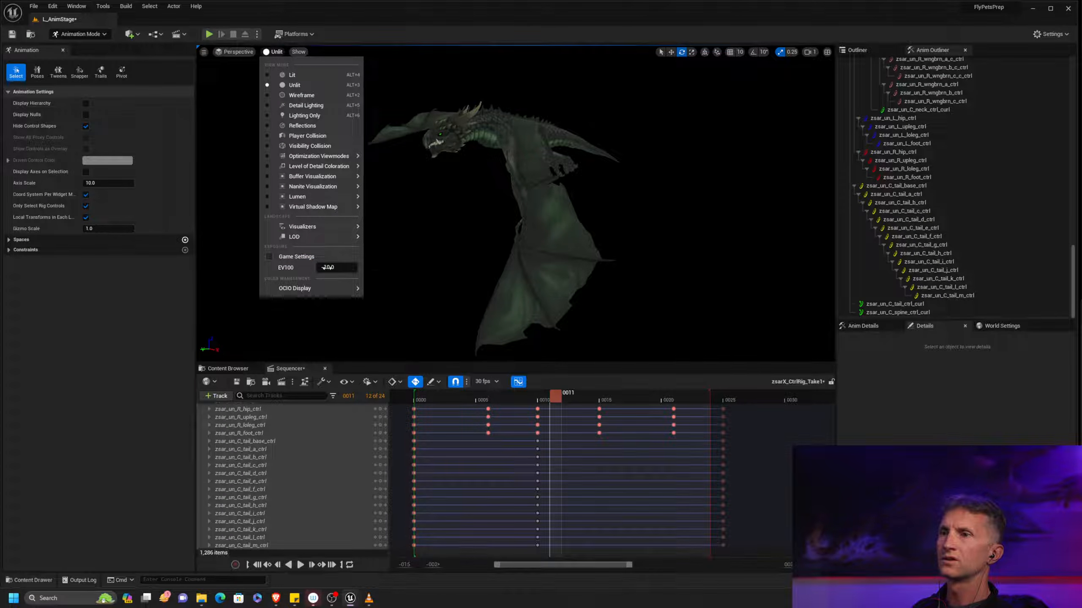
click(292, 74)
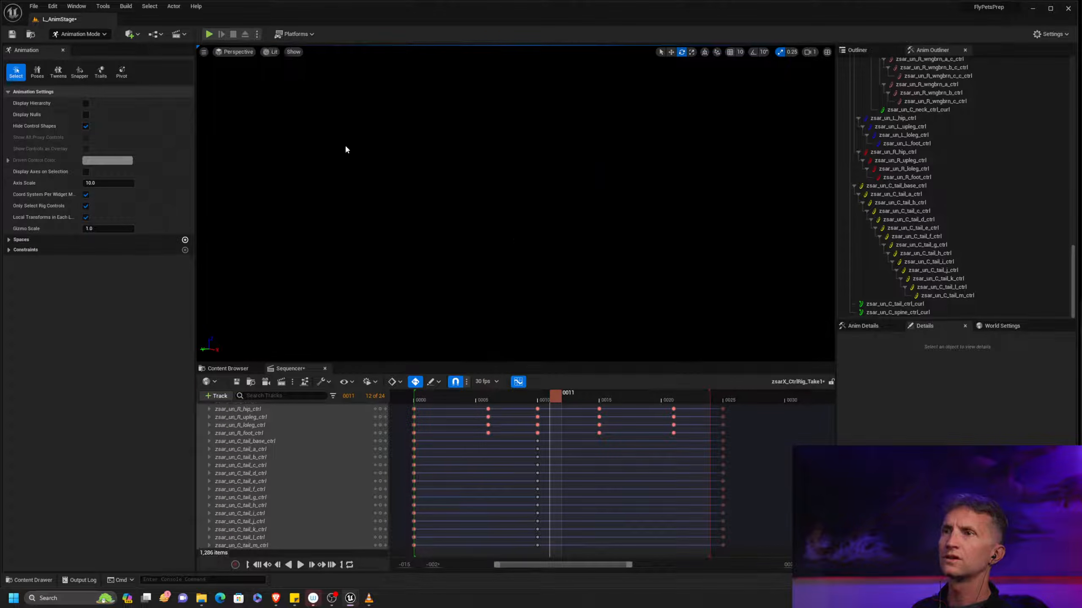
click(269, 52)
drag(345, 267, 317, 267)
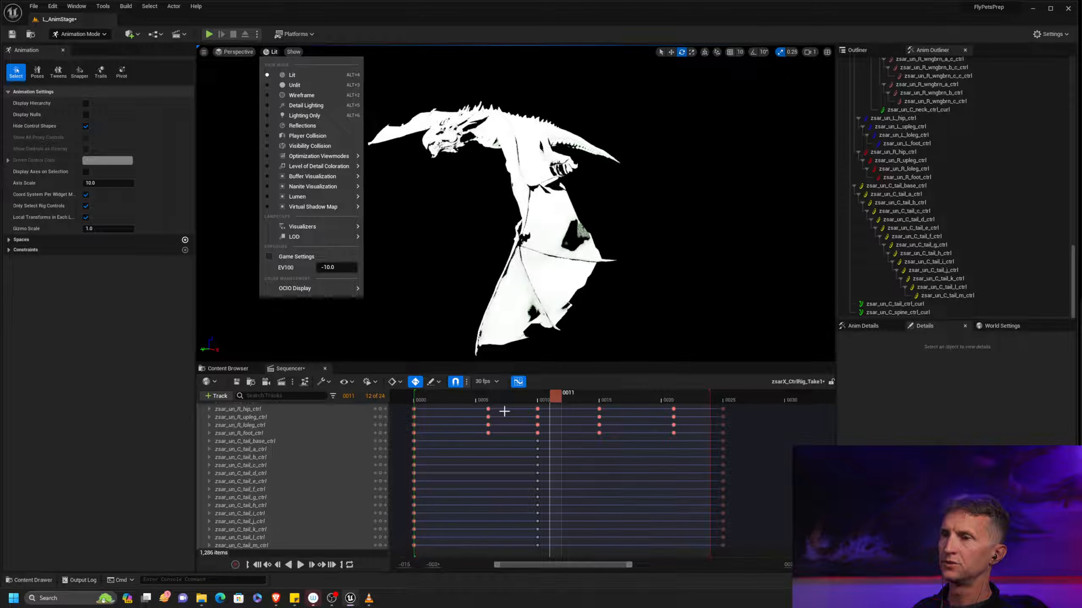
click(301, 565)
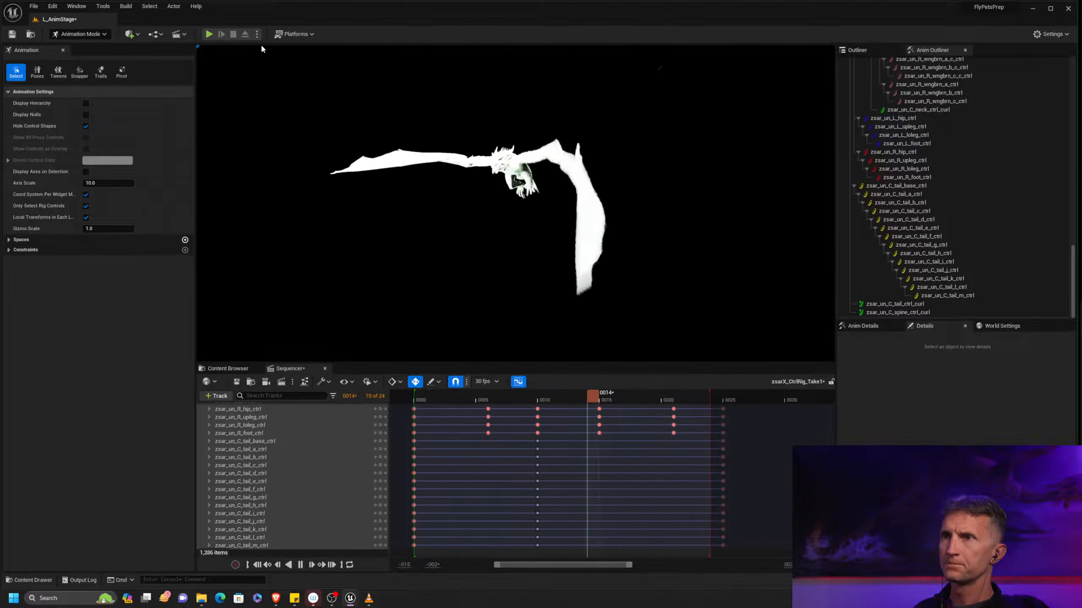
drag(494, 395, 480, 361)
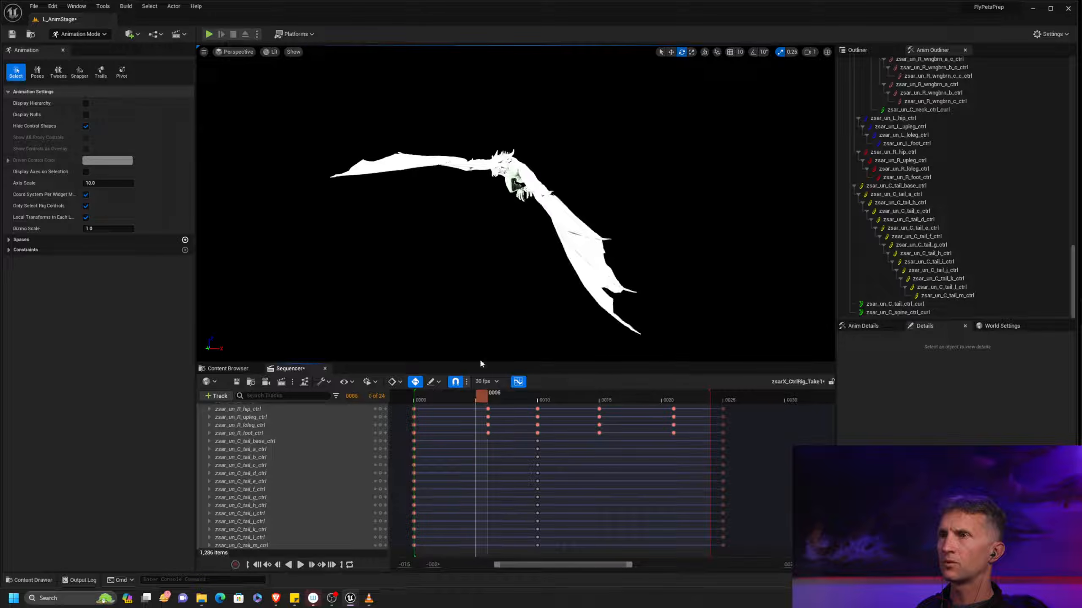
Turn on Game Settings exposure for the viewport and set its view mode to Unlit
click(277, 52)
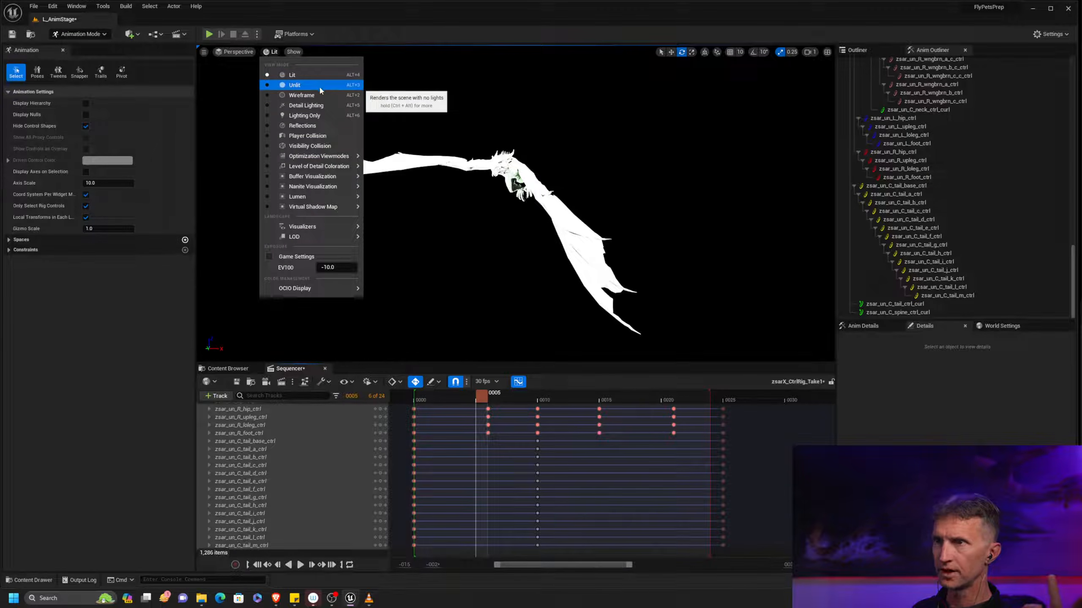
click(318, 256)
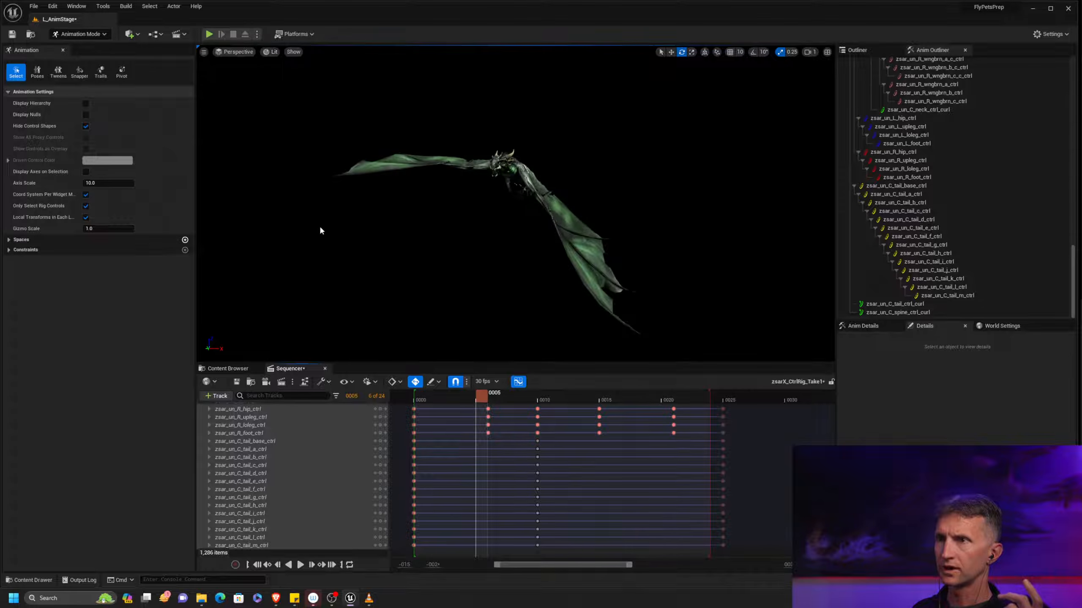
click(272, 52)
click(291, 86)
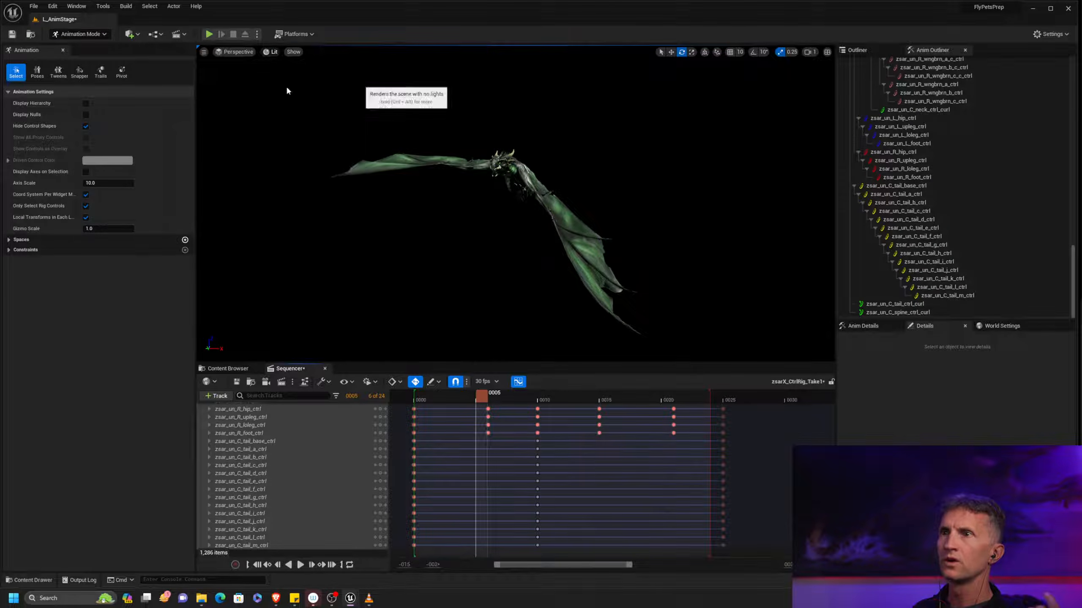
alt+right_drag(522, 225, 494, 213)
alt+drag(496, 215, 522, 232)
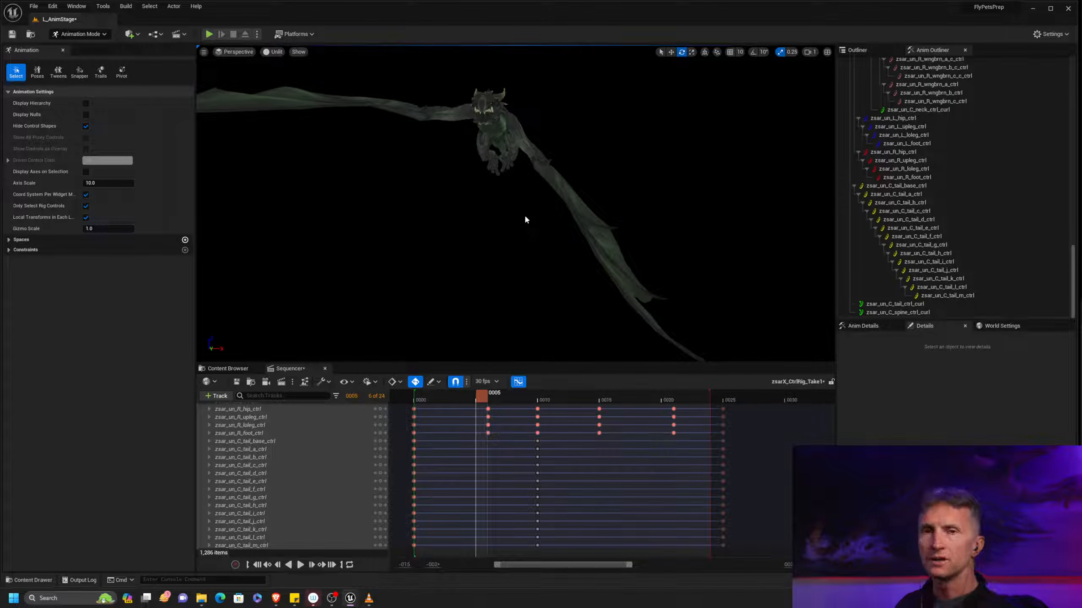
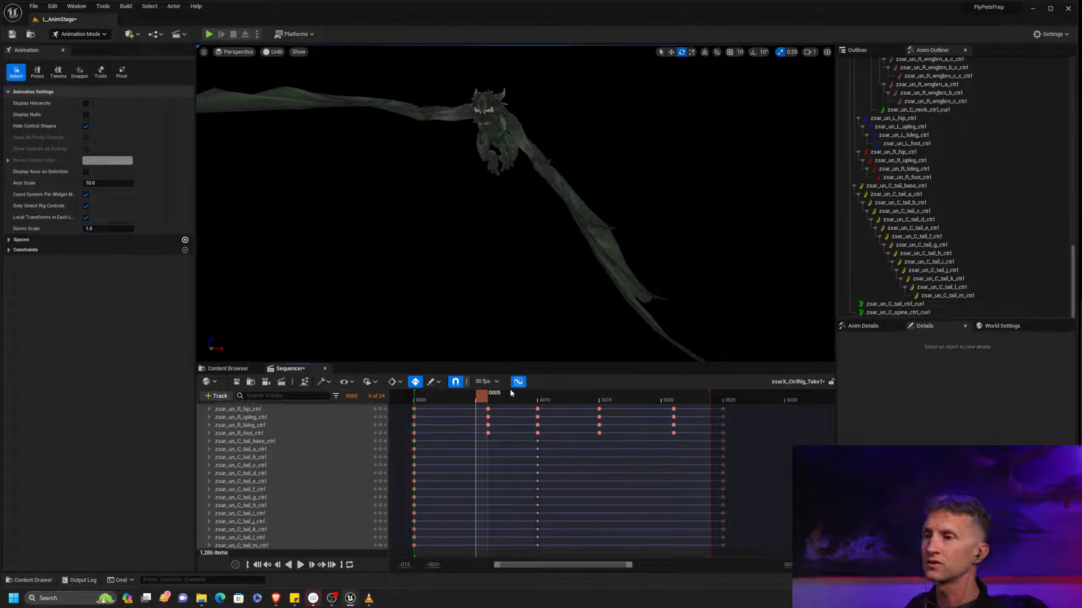
Scrub the hover loop to frame 15 and examine the folded wing from a closer side angle
drag(484, 401, 602, 417)
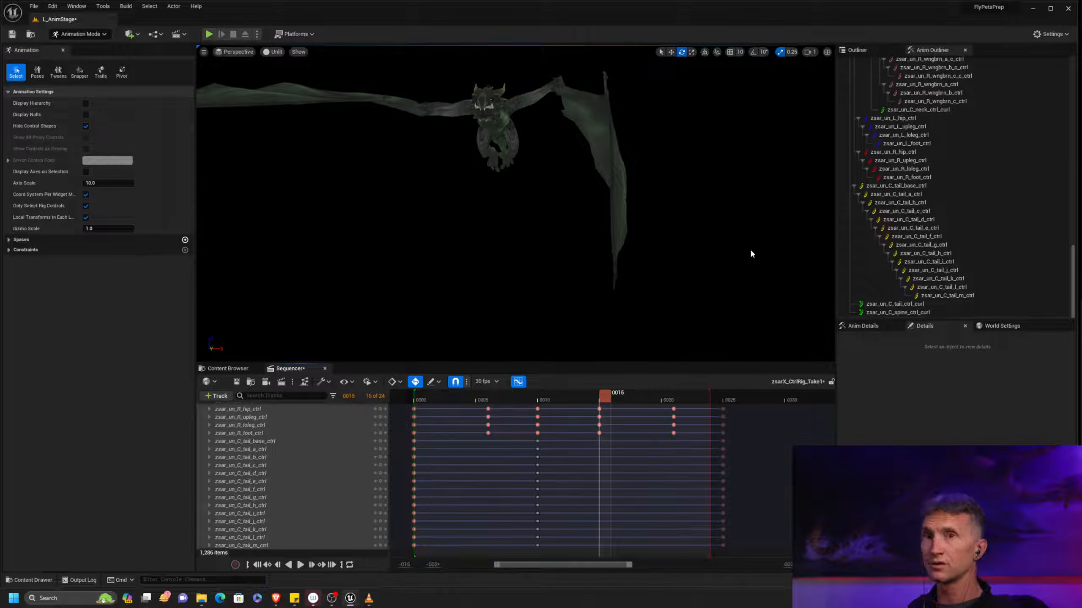
alt+drag(696, 256, 645, 277)
alt+drag(670, 196, 664, 243)
alt+right_drag(664, 242, 697, 239)
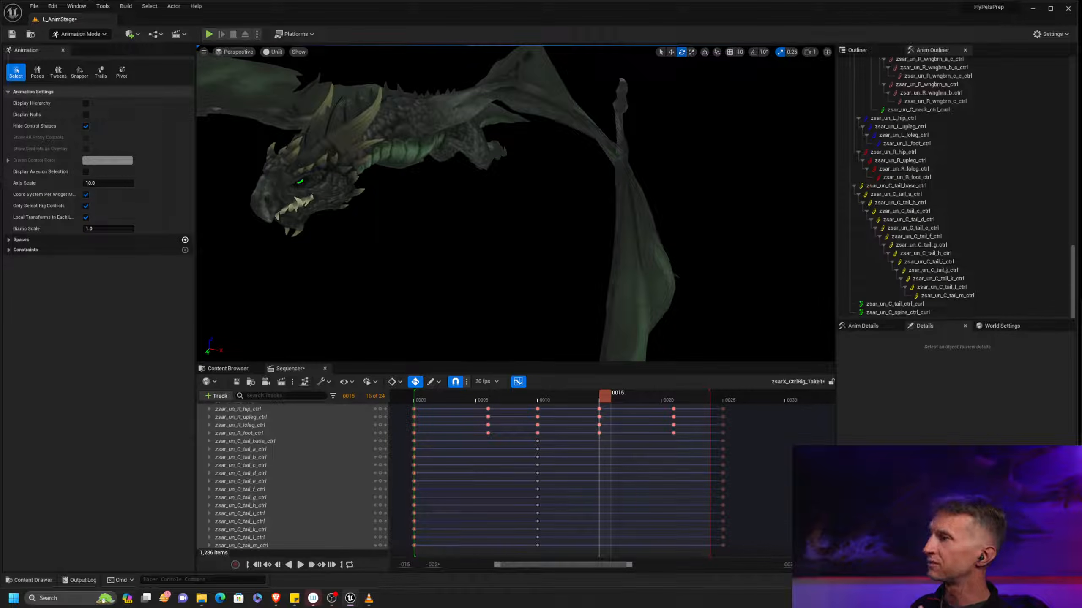
Show the zsar_un_L_upwing_ctrl curves in the curve editor window and place it so the whole loop range is visible
drag(1081, 294, 389, 275)
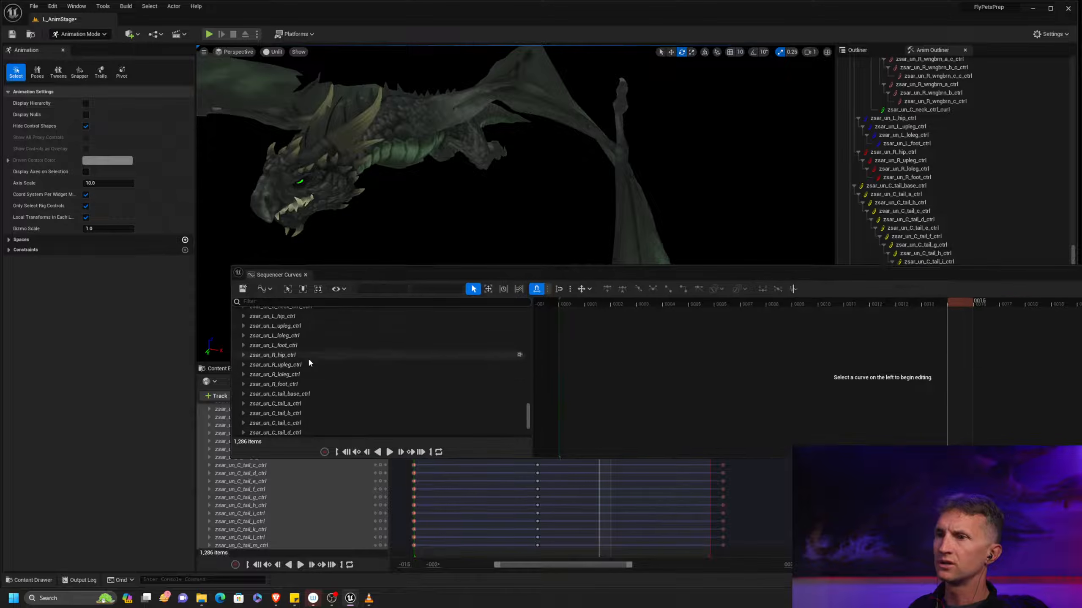
drag(527, 415, 552, 330)
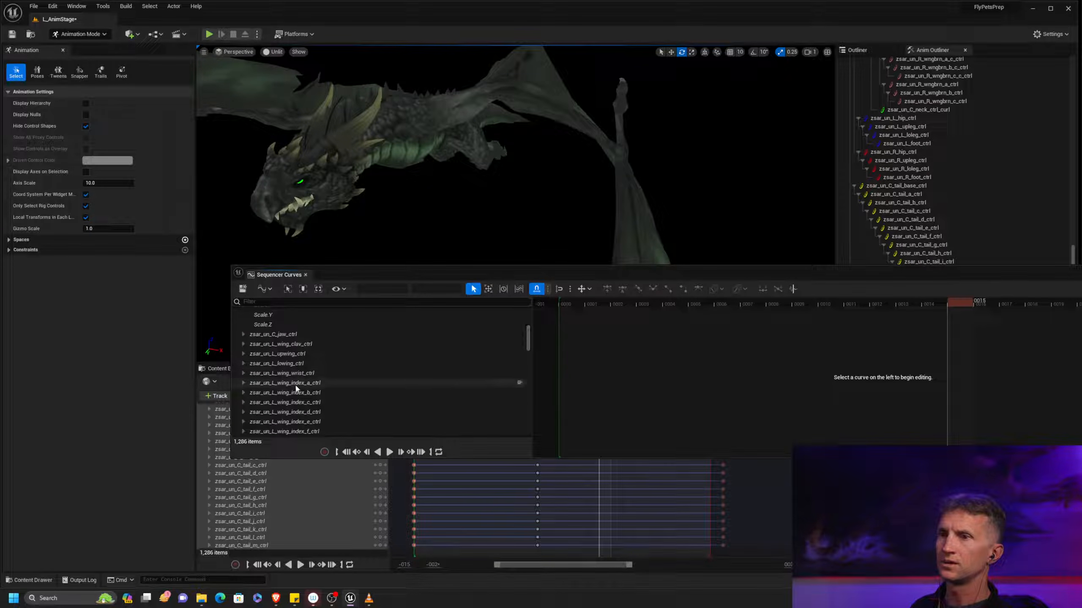
click(304, 355)
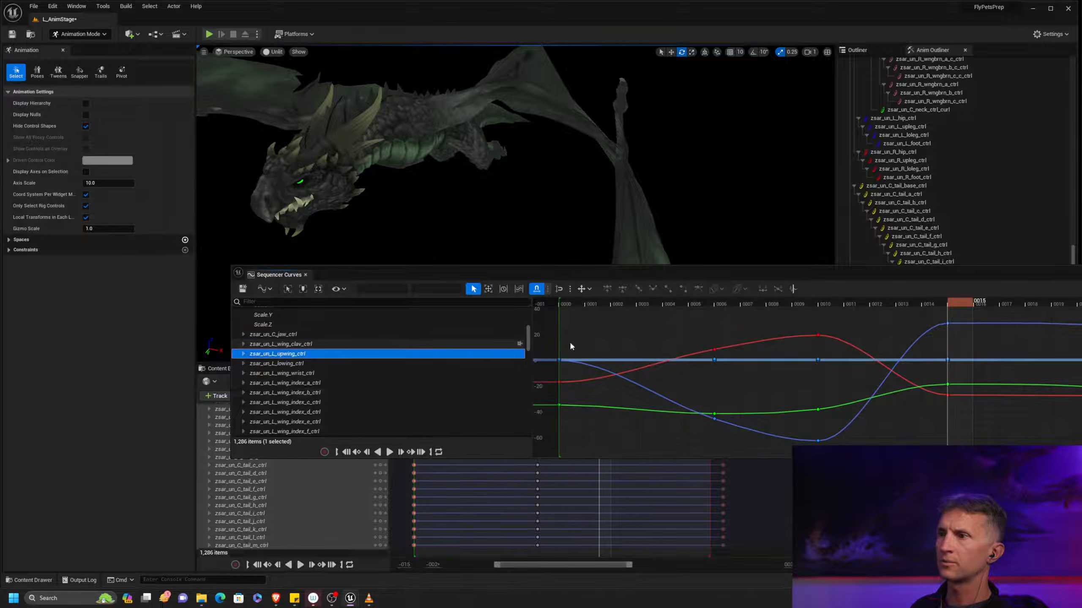
drag(897, 280, 945, 241)
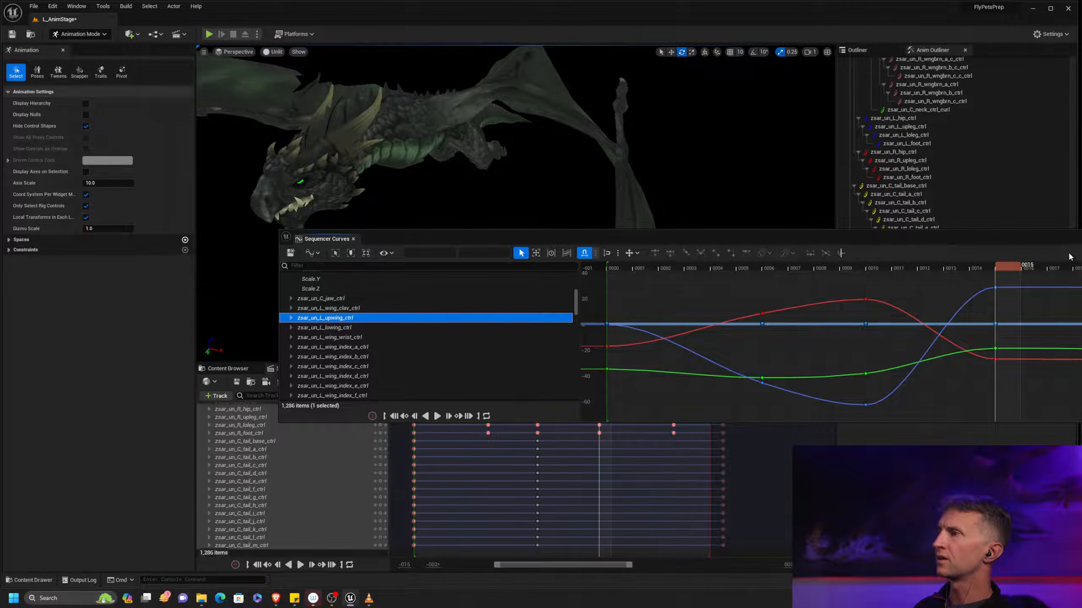
drag(1080, 244, 1078, 284)
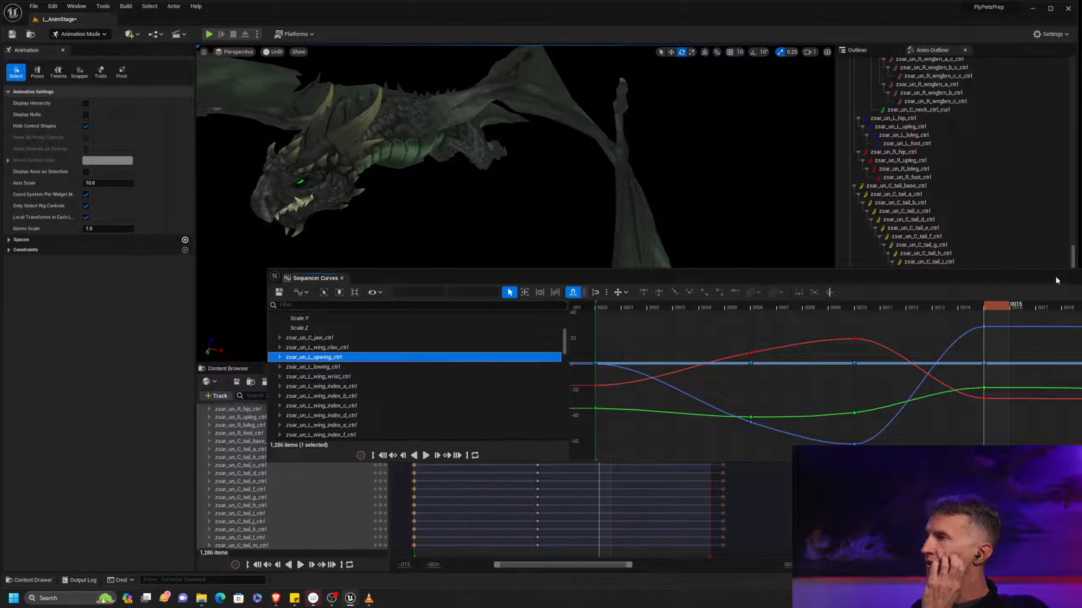
drag(1072, 282, 826, 237)
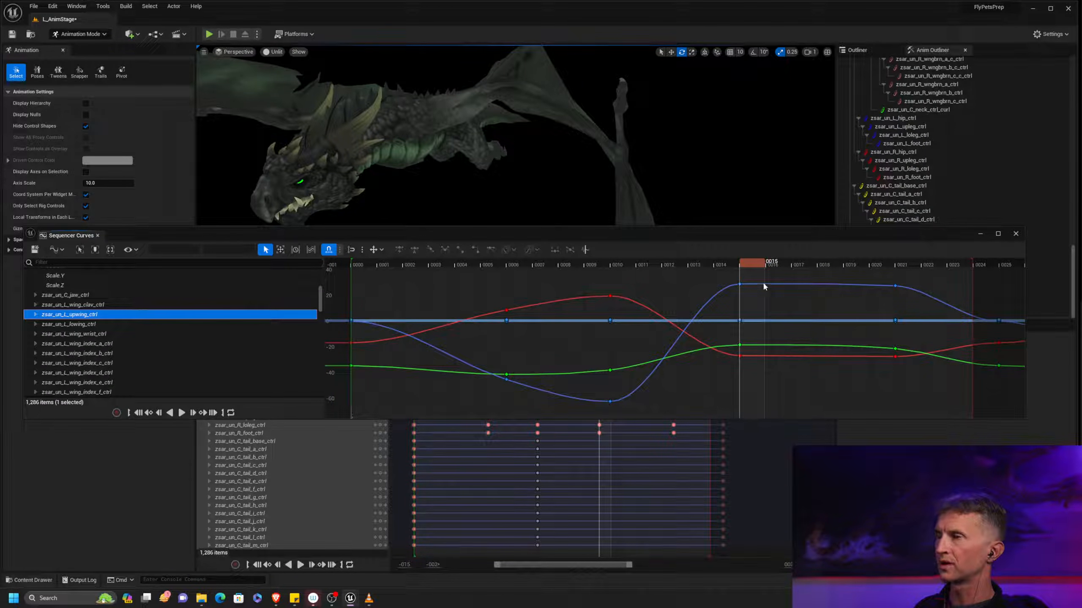
Reshape the tangents of zsar_un_L_upwing_ctrl between frames 15 and 21 so the blue rotation curve arcs upward and the red one arcs downward
drag(723, 279, 915, 306)
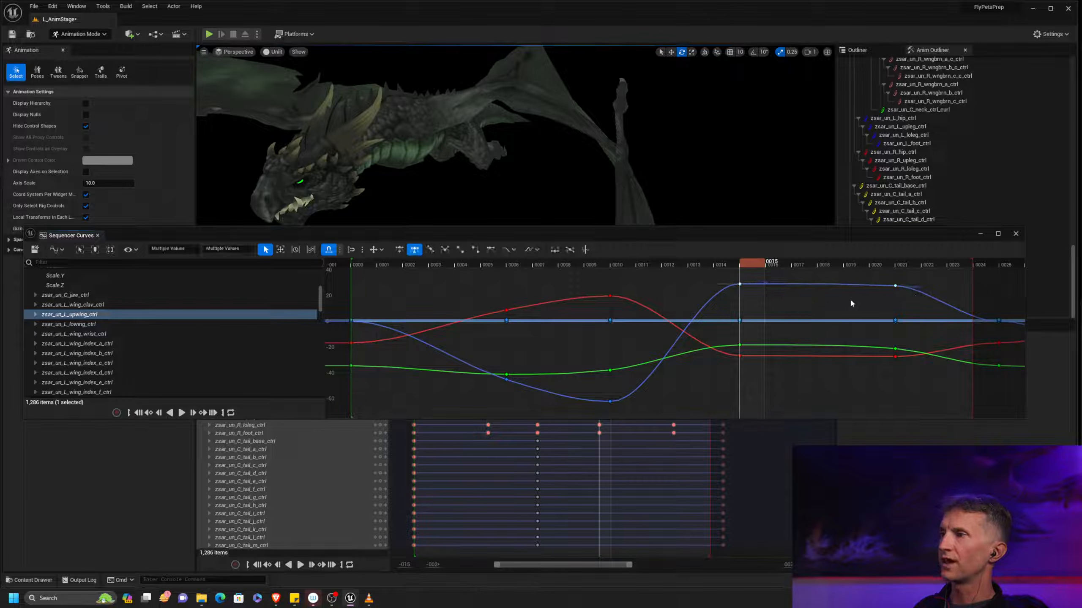
drag(757, 293, 888, 277)
middle_drag(834, 302, 837, 291)
drag(706, 375, 911, 350)
drag(750, 384, 883, 354)
middle_drag(835, 306, 836, 312)
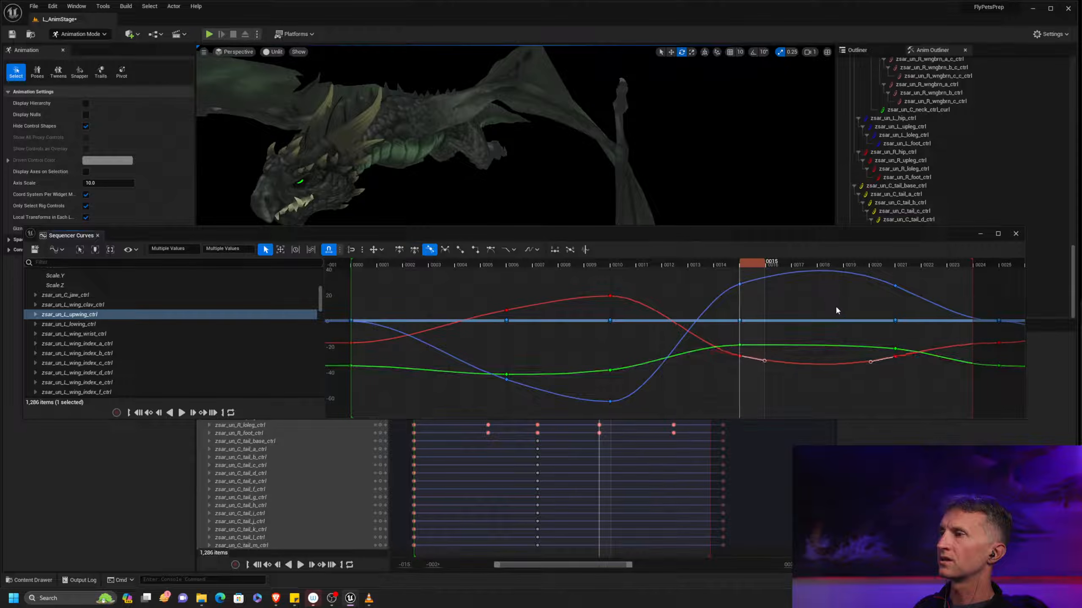
Scrub the timeline around frame 14 to check the left wing's motion with the reshaped curves
drag(623, 234, 1077, 262)
mouse_move(586, 398)
mouse_down()
mouse_move(469, 396)
mouse_move(581, 385)
mouse_move(554, 386)
mouse_move(573, 389)
mouse_move(579, 404)
mouse_move(555, 392)
mouse_move(596, 393)
mouse_move(557, 396)
mouse_move(594, 395)
mouse_up()
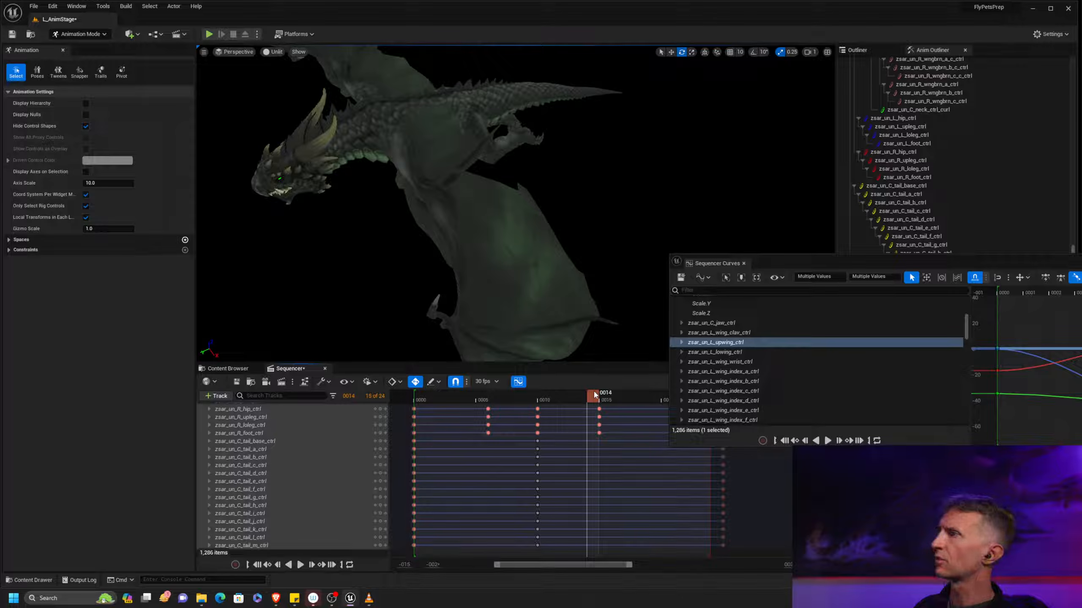
drag(1081, 262, 731, 241)
click(579, 310)
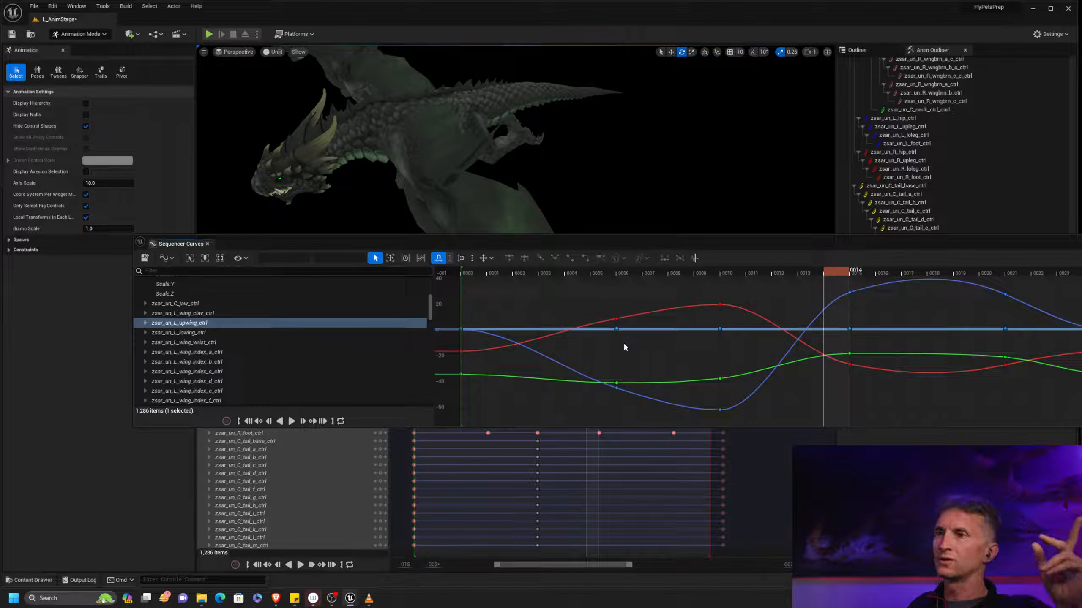
key(ctrl+a)
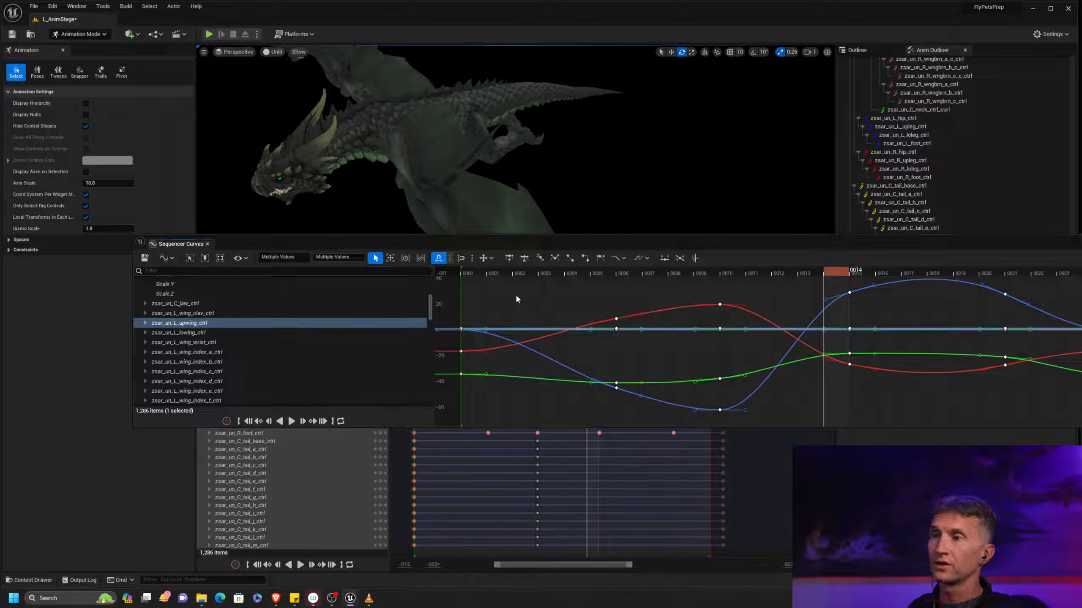
right_drag(478, 282, 479, 284)
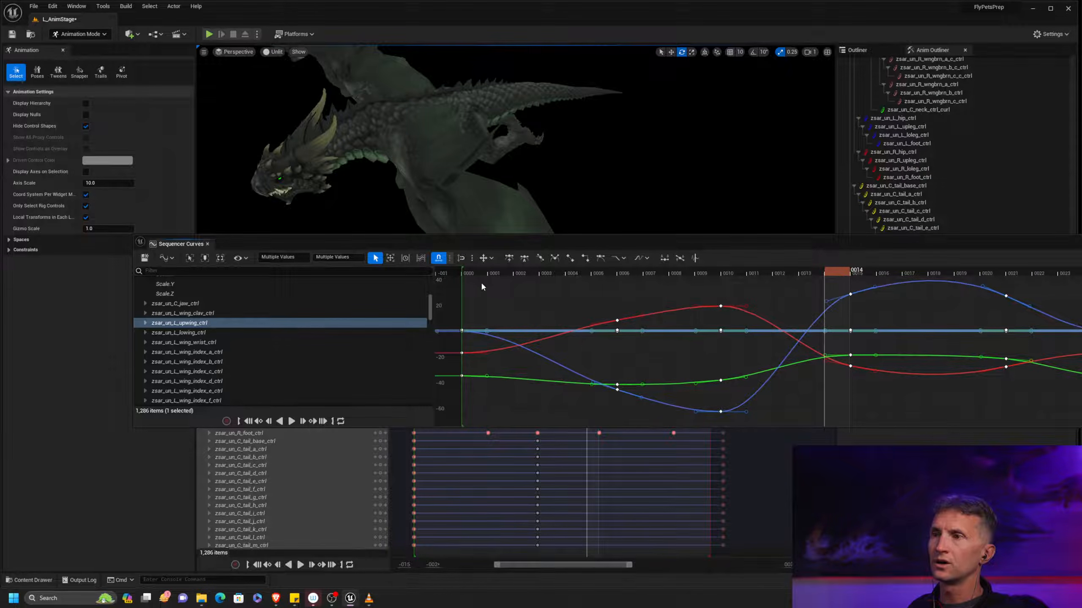
drag(547, 239, 544, 220)
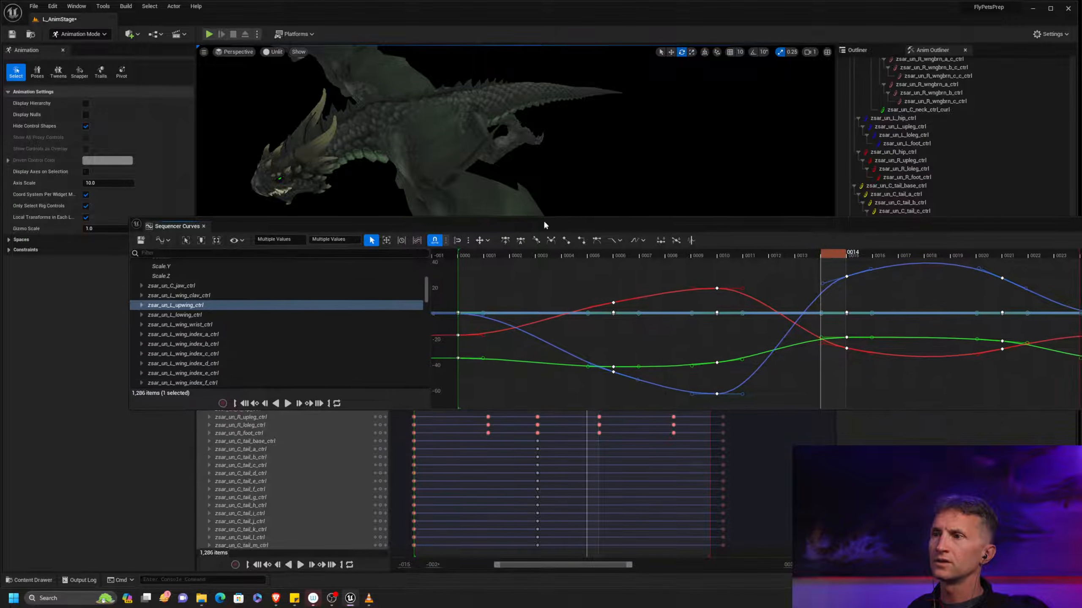
right_drag(527, 272, 524, 273)
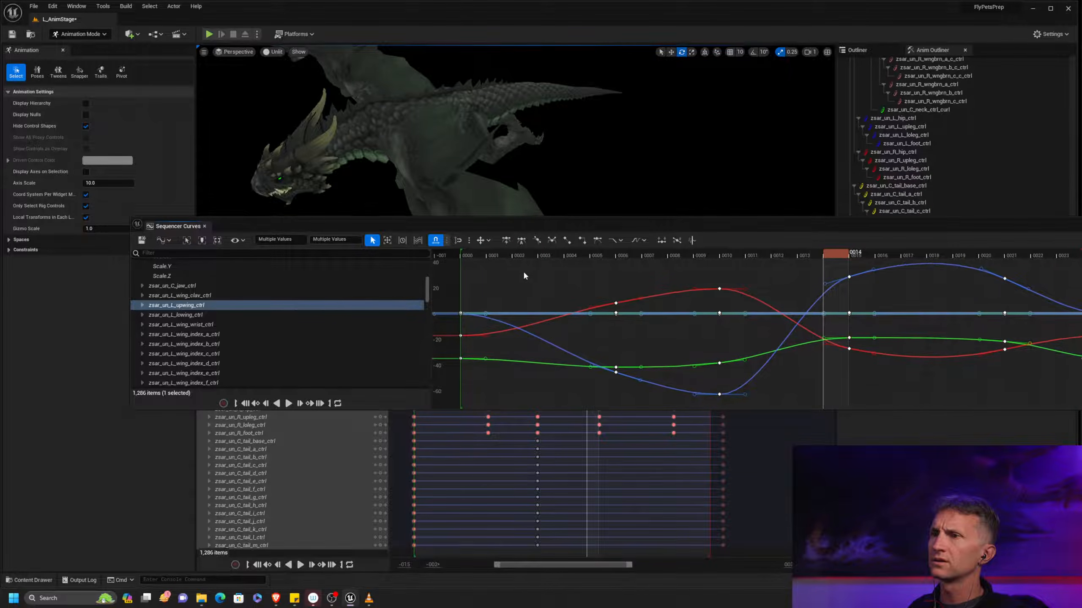
click(448, 273)
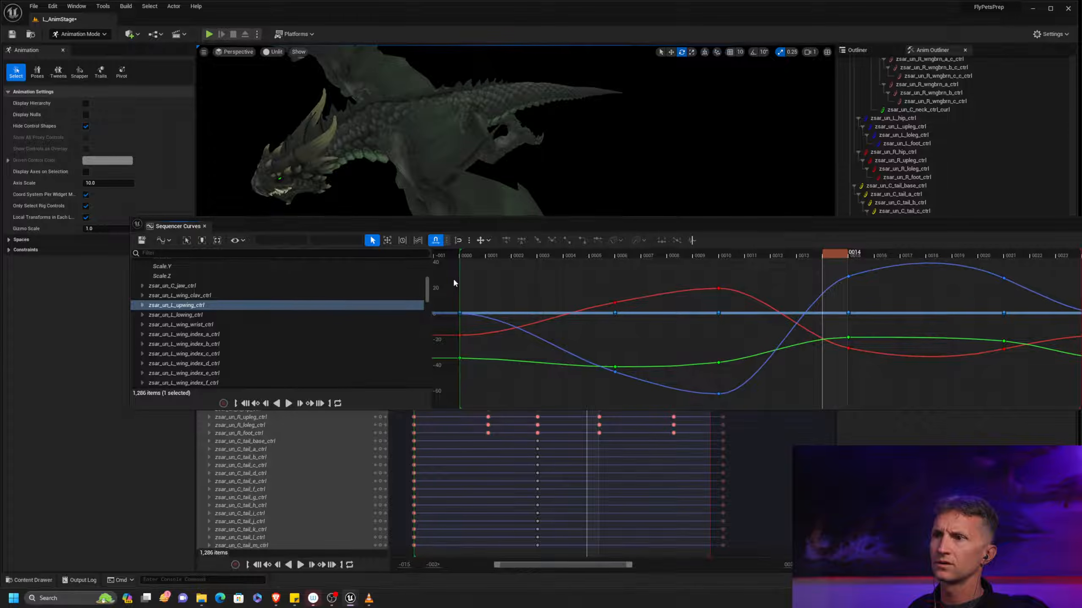
right_drag(488, 283, 482, 284)
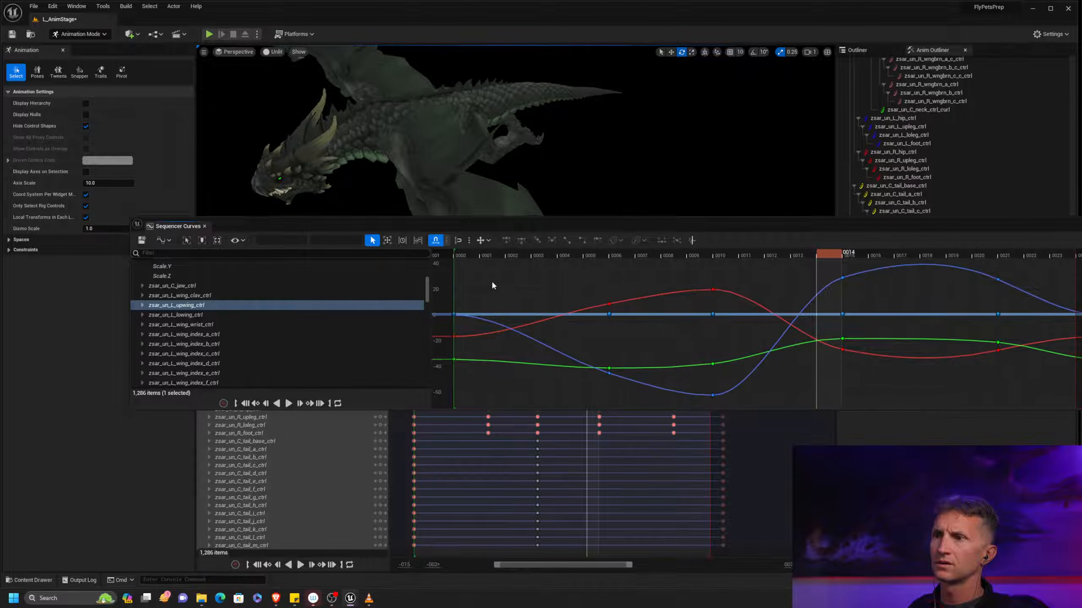
Select all keys of zsar_un_L_upwing_ctrl and apply the Euler curve filter to them
drag(539, 226, 633, 198)
key(ctrl+a)
right_drag(607, 335, 609, 337)
right_drag(804, 300, 807, 300)
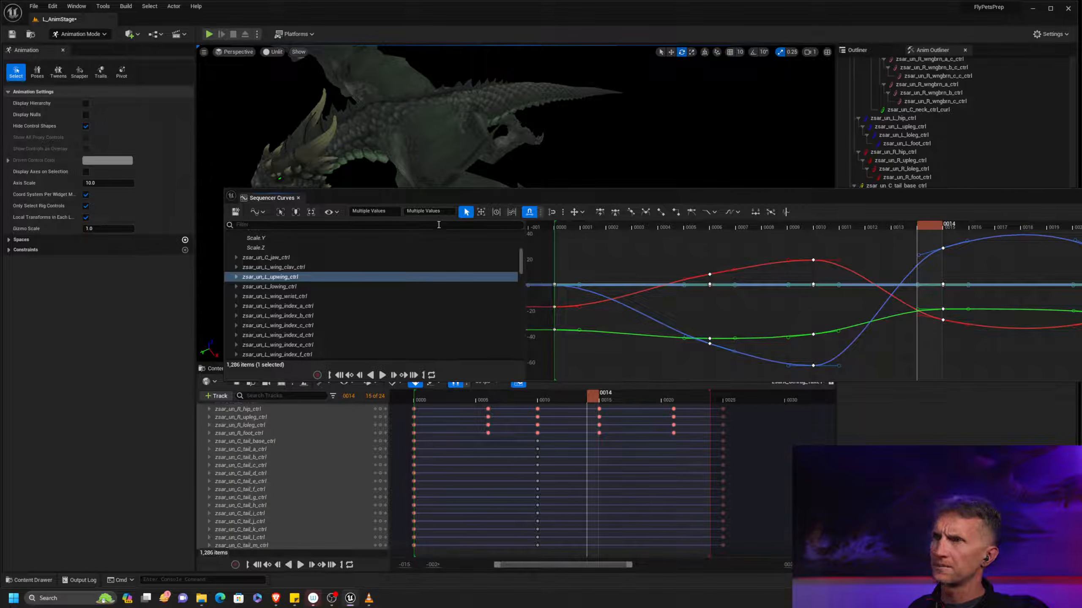
drag(779, 199, 1081, 203)
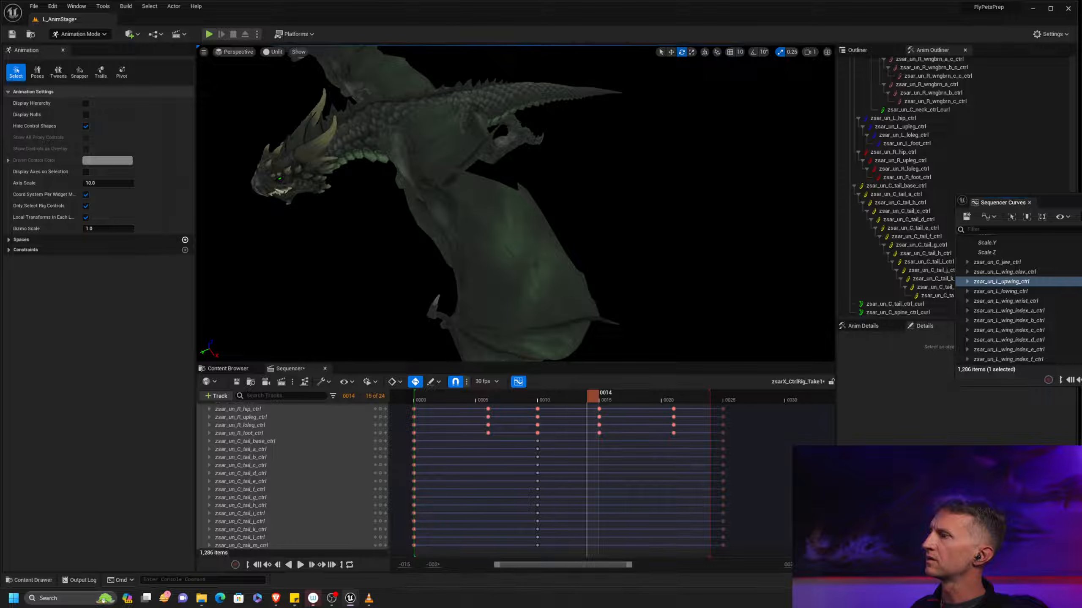
drag(1081, 204, 779, 141)
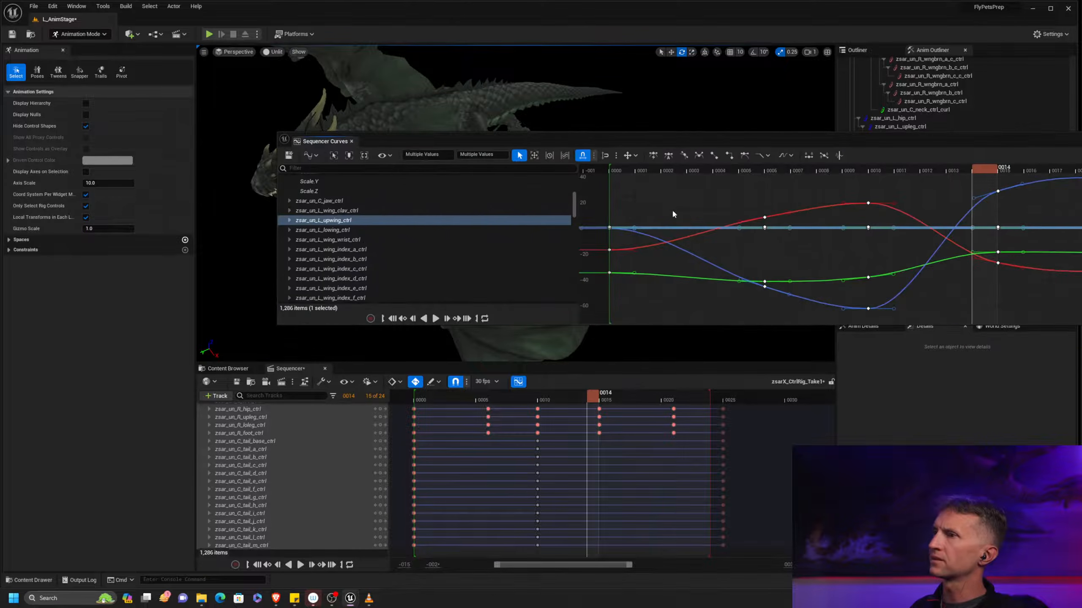
right_click(598, 282)
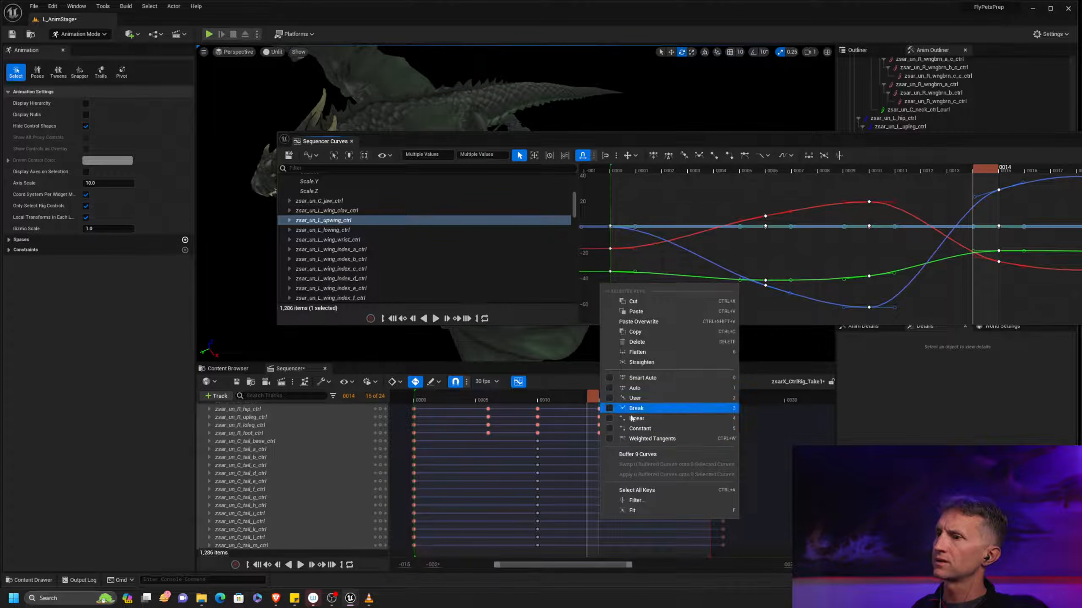
click(647, 502)
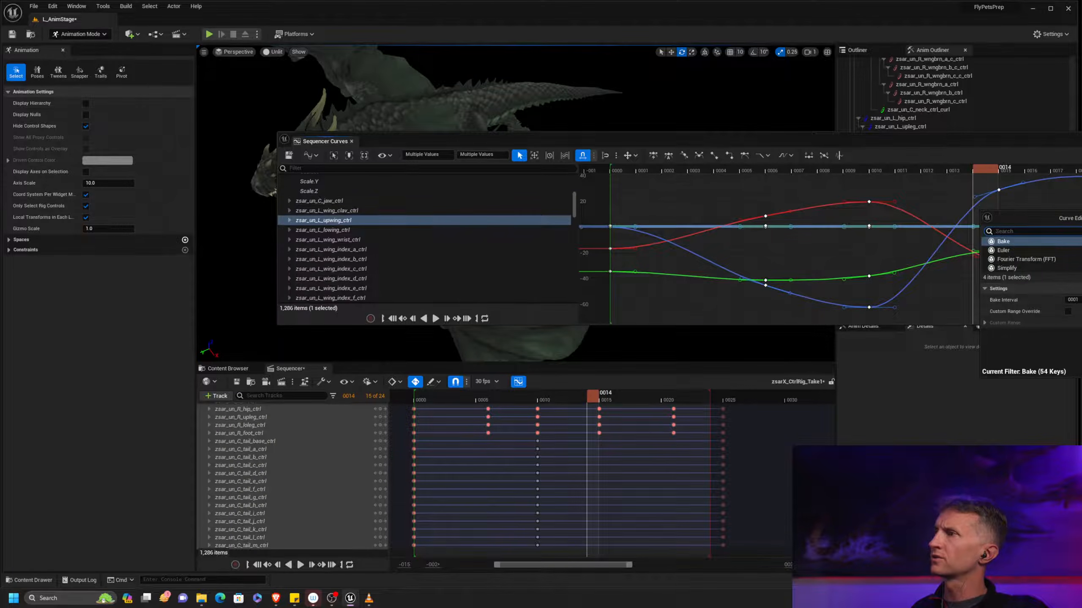
drag(1039, 218, 269, 197)
drag(552, 144, 311, 360)
drag(377, 198, 322, 145)
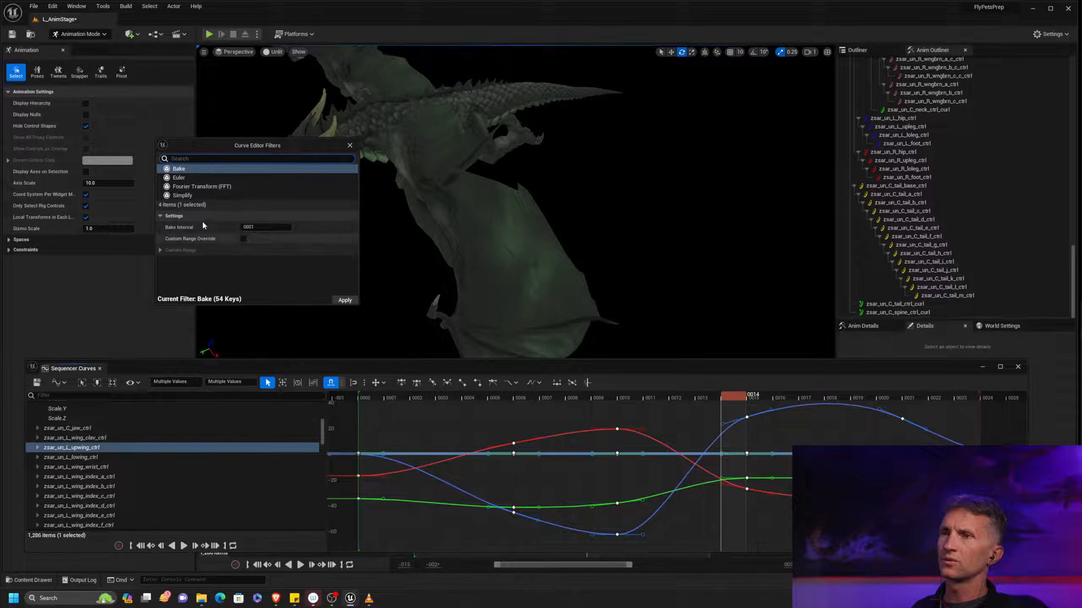
click(221, 177)
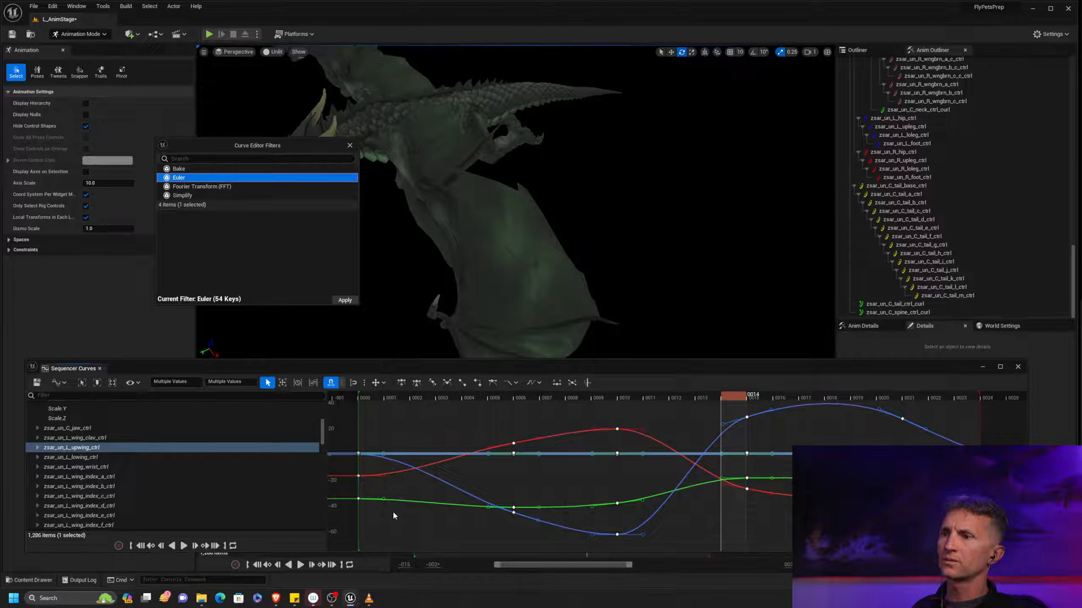
click(346, 301)
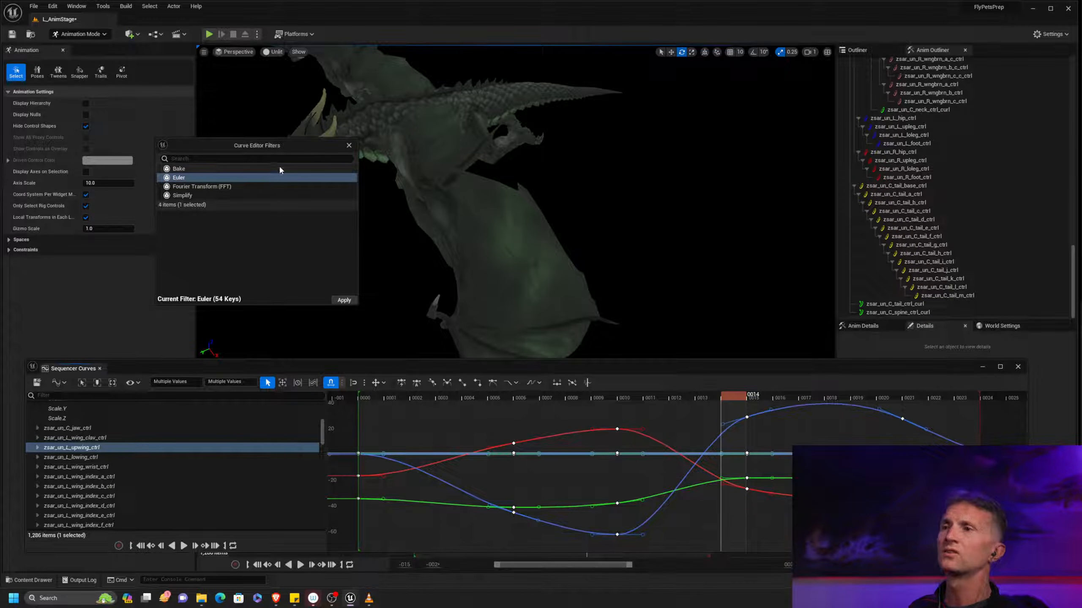
Clear the filter and curve windows from the dragon, and examine the wing around frames 14 and 15 from several angles
drag(275, 147, 968, 148)
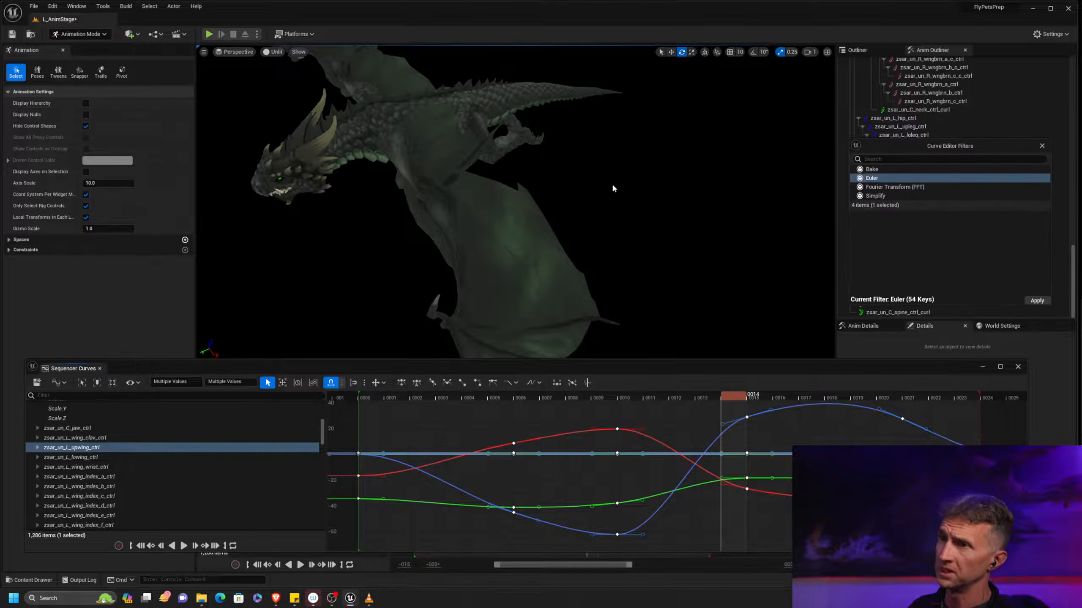
alt+drag(549, 317, 561, 317)
drag(502, 370, 570, 52)
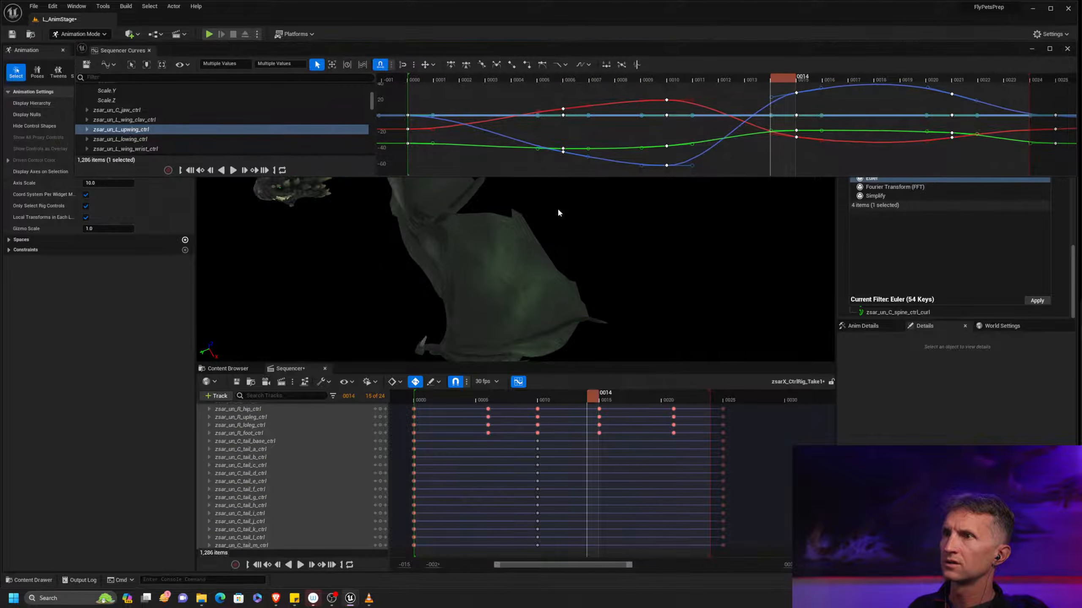
drag(583, 404, 607, 403)
alt+drag(596, 343, 652, 300)
alt+right_drag(652, 300, 553, 264)
alt+drag(665, 283, 585, 259)
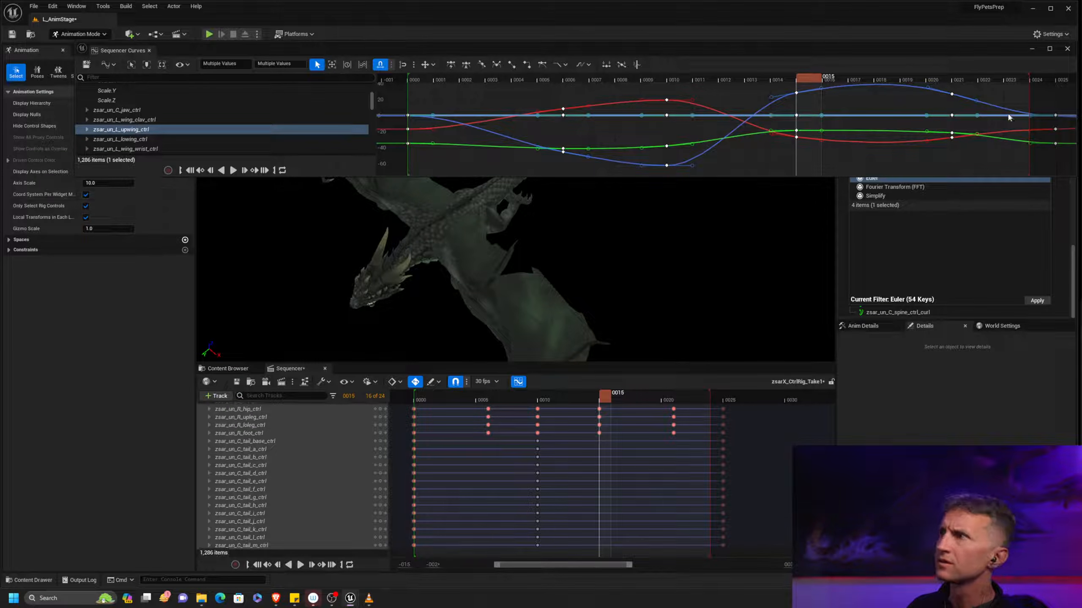
Select the zsar_un_L_upwing_ctrl control in the rig hierarchy, keeping the curve editor clear of the timeline
drag(857, 47, 842, 170)
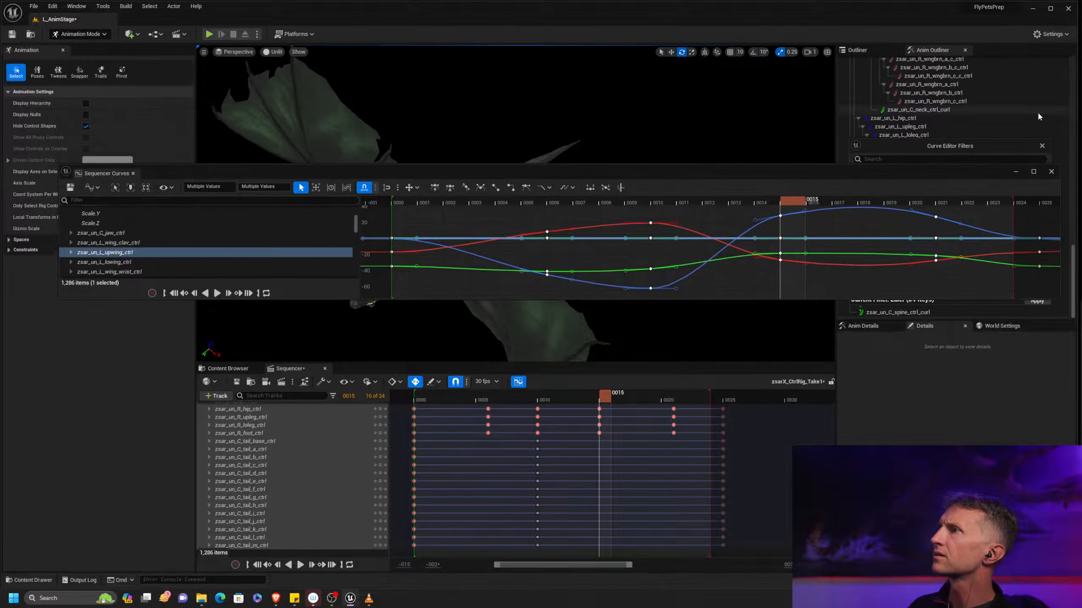
scroll(1073, 114, up, 10)
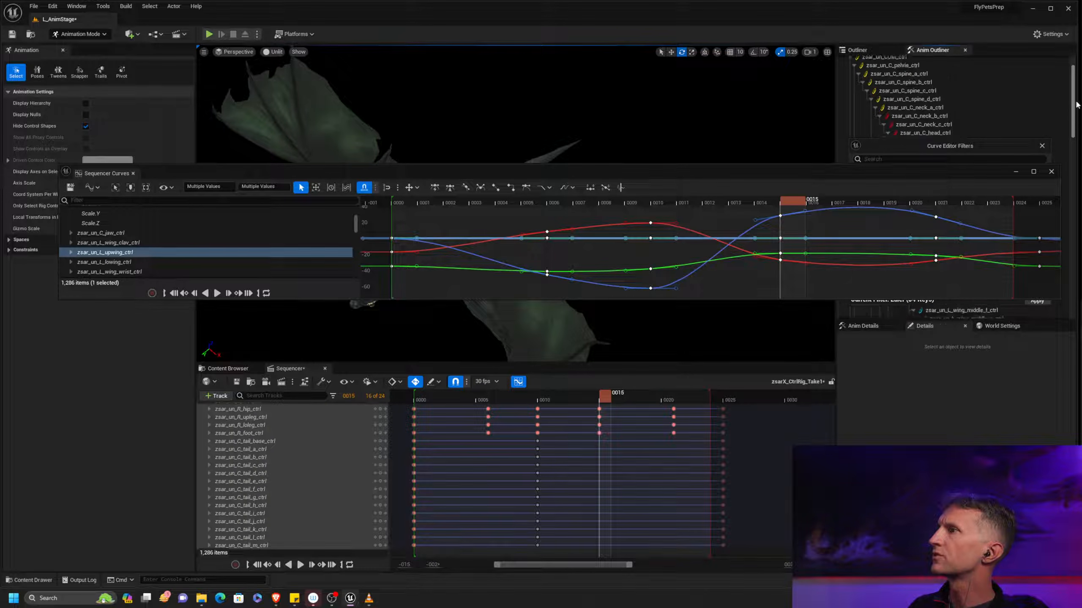
drag(836, 177, 833, 252)
drag(951, 149, 1081, 170)
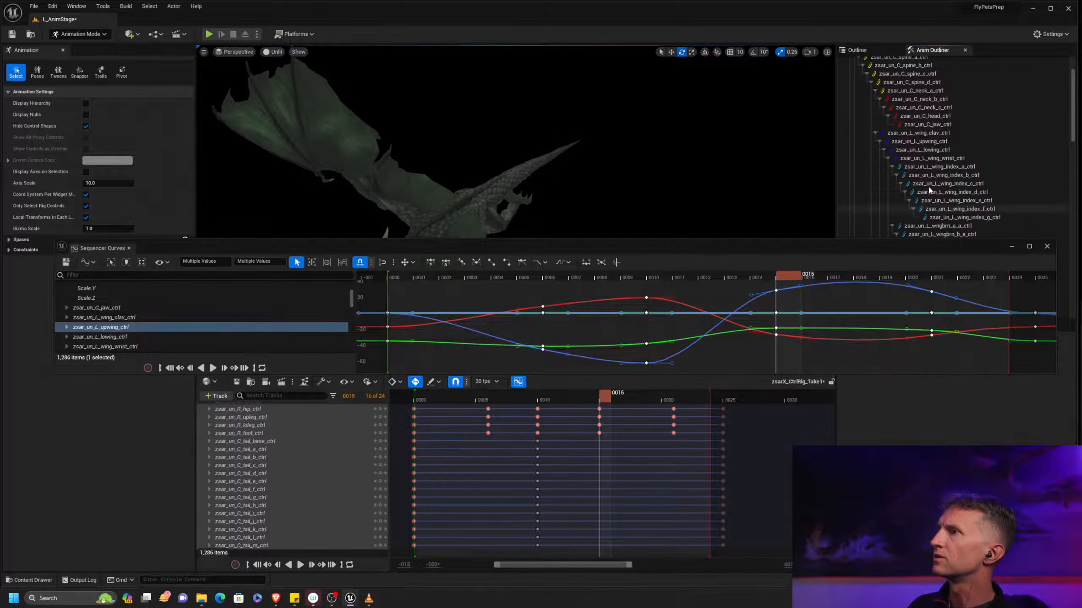
click(942, 139)
drag(725, 246, 726, 58)
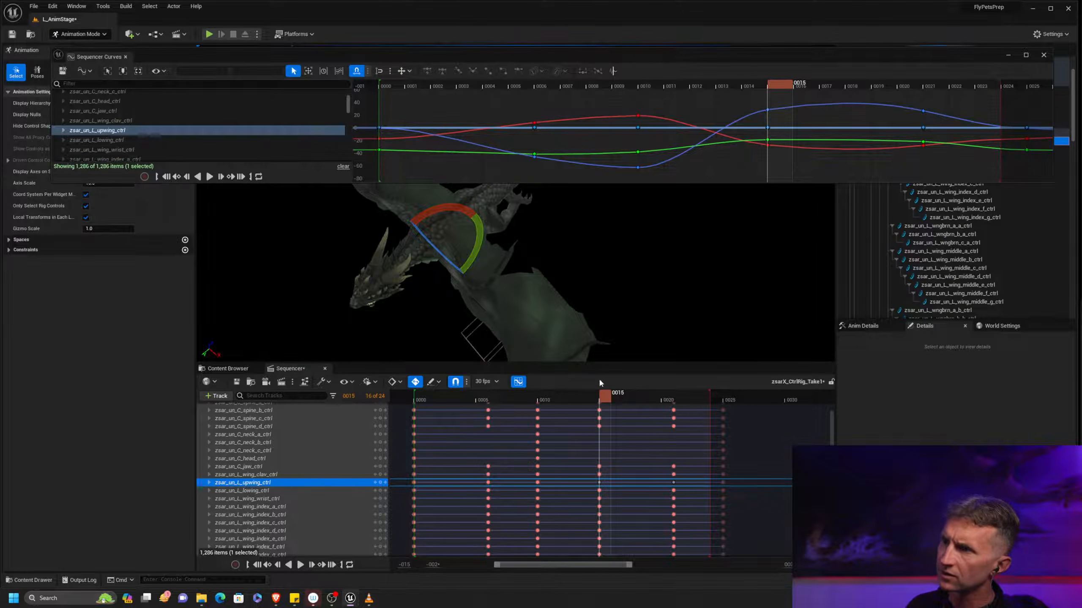
Review the upper left wing's rotation around frame 15 from the front, and make the curve editor window taller
drag(597, 404, 630, 404)
alt+drag(578, 295, 607, 264)
key(comma)
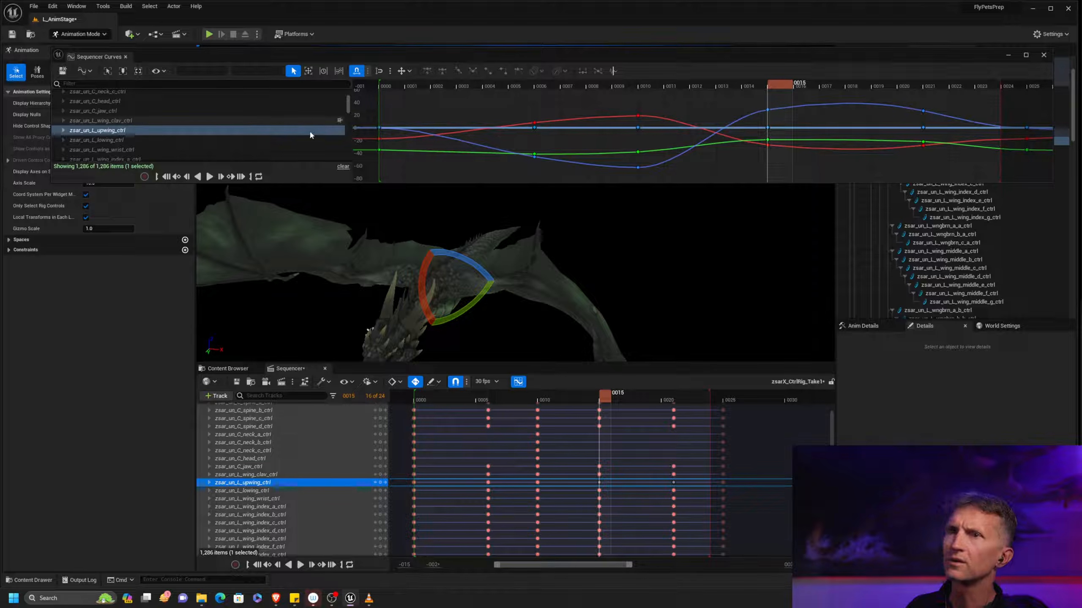
drag(376, 183, 376, 297)
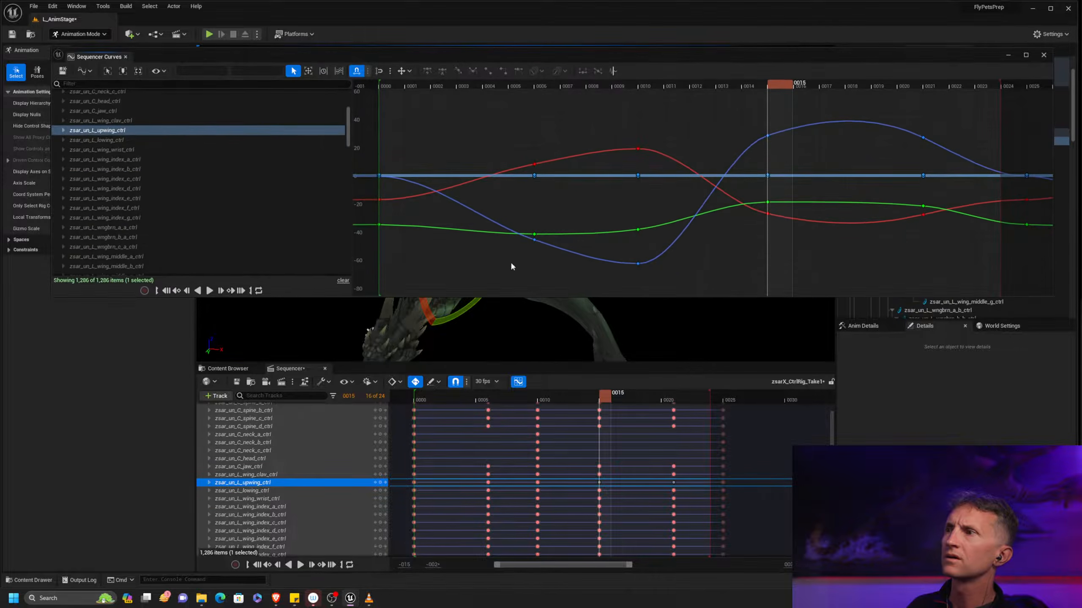
Try raising the red and green rotation keys of zsar_un_L_upwing_ctrl at frames 15 and 21, and check the wing's pose
drag(739, 251, 923, 224)
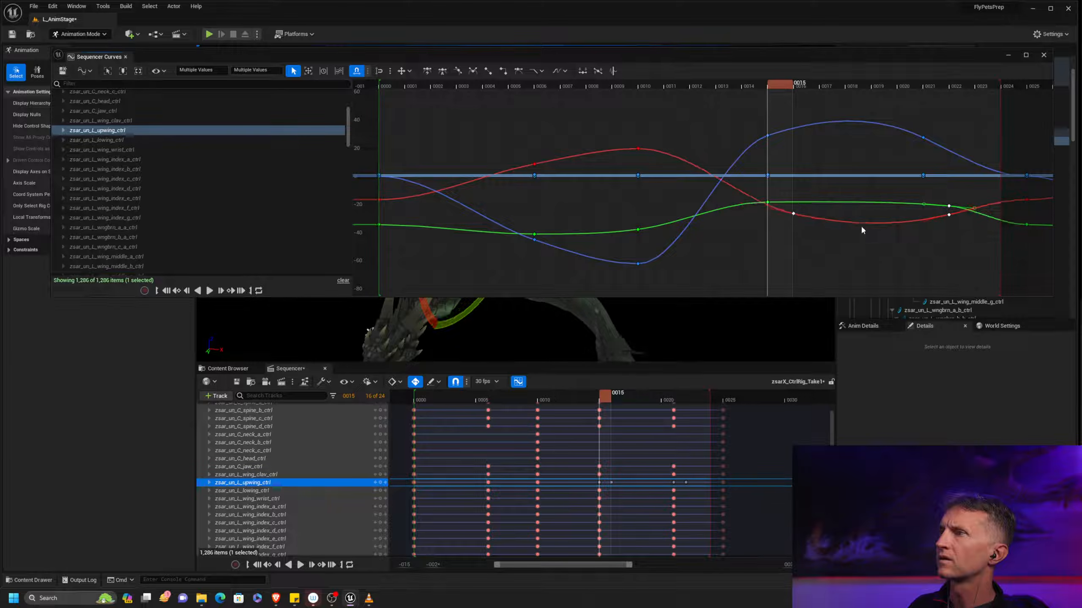
middle_drag(870, 245, 844, 237)
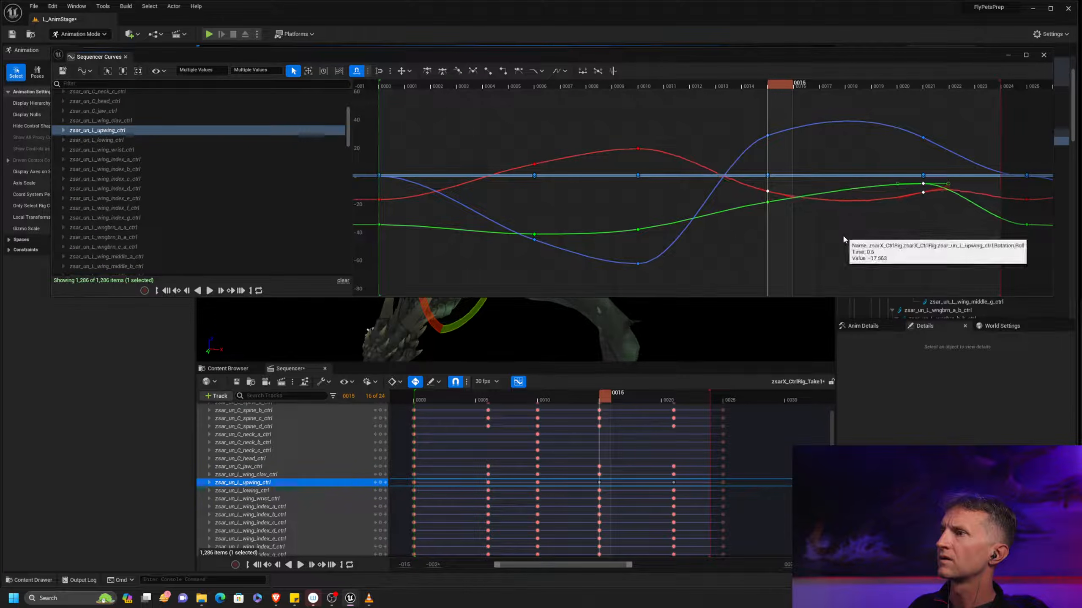
drag(686, 64, 724, 348)
alt+drag(655, 205, 580, 248)
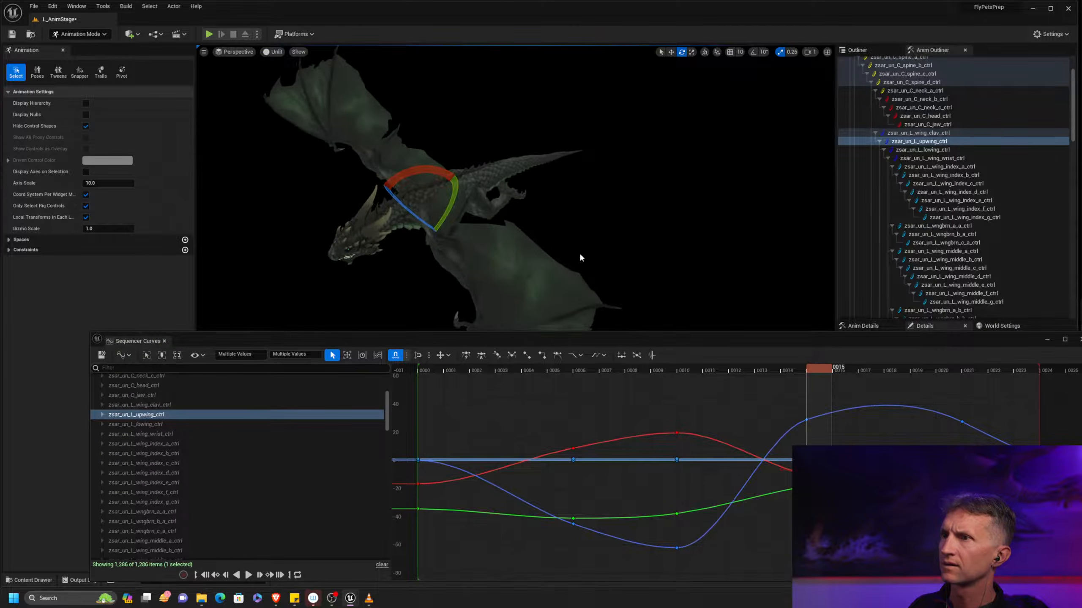
alt+middle_drag(581, 248, 626, 184)
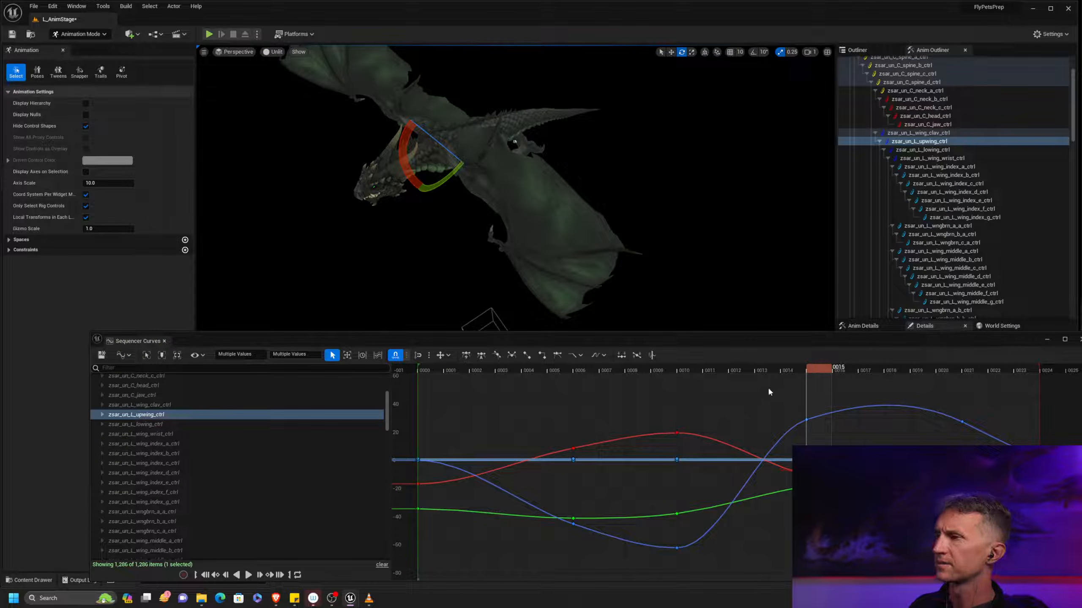
middle_drag(744, 418, 727, 450)
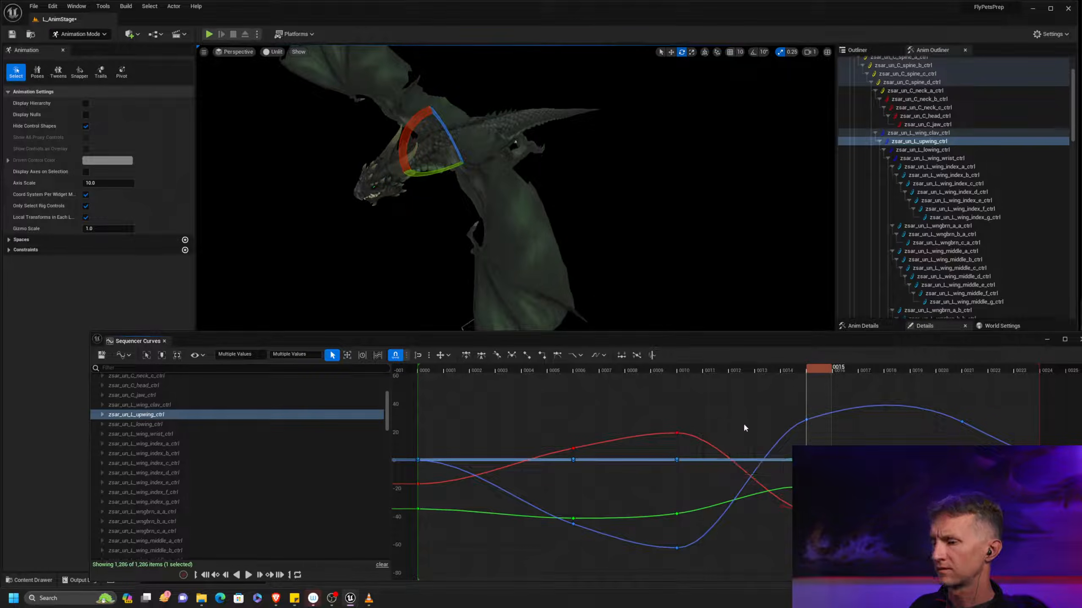
Go back to frame 10 and lower the red rotation curve's key there to about 6.6
key(comma)
drag(717, 419, 641, 450)
middle_drag(713, 400, 714, 422)
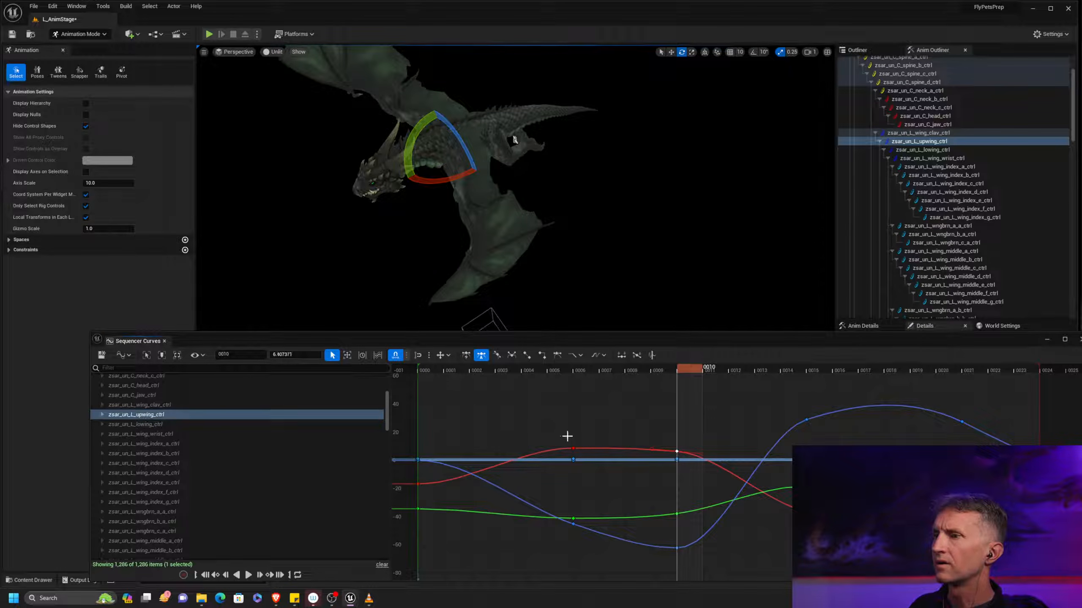
Smooth the red rotation curve of zsar_un_L_upwing_ctrl into a continuous arc between frames 6 and 10
drag(690, 458, 663, 453)
middle_drag(652, 450, 666, 432)
key(Delete)
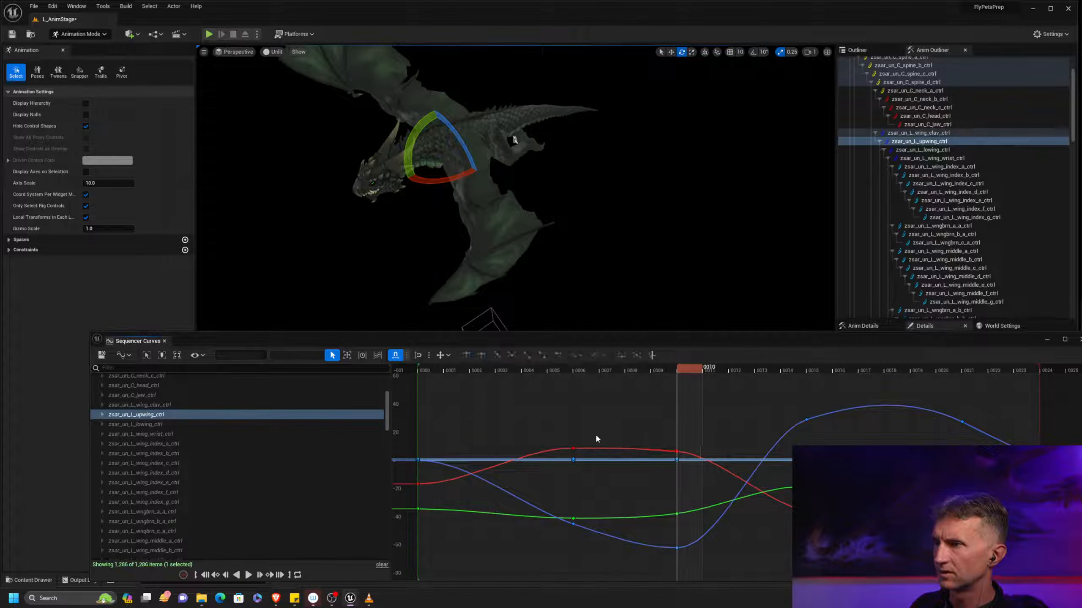
drag(694, 457, 792, 476)
drag(691, 454, 654, 446)
key(ctrl+z)
click(587, 436)
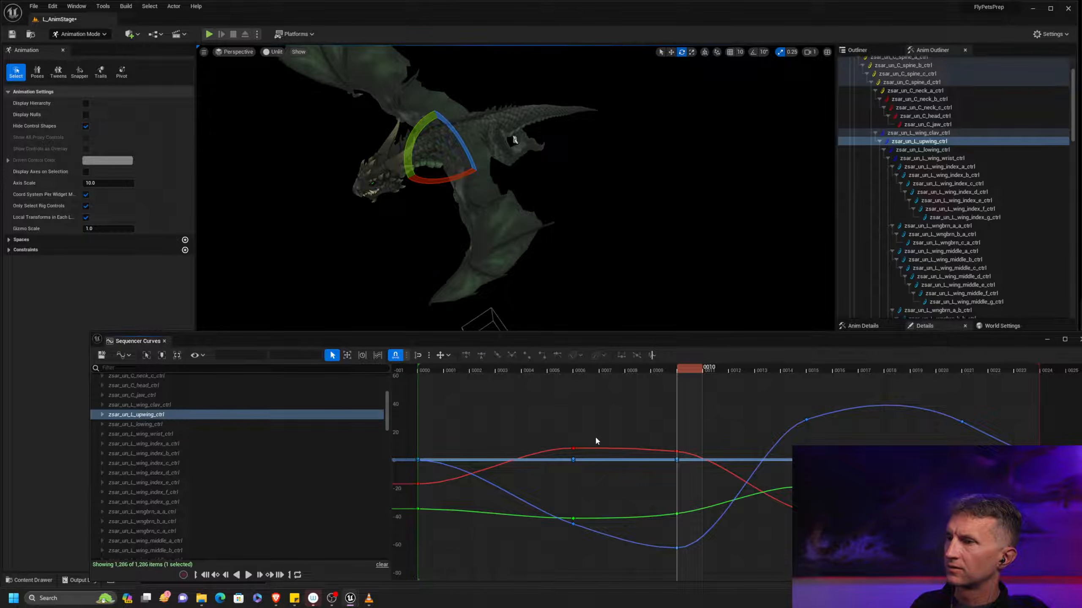
mouse_move(673, 452)
mouse_down()
mouse_move(681, 455)
mouse_move(653, 446)
mouse_up()
click(654, 424)
Try rotating zsar_un_L_upwing_ctrl at frame 18 so the left wing sits more upright in the side view
drag(684, 369, 898, 379)
alt+drag(646, 272, 727, 288)
alt+right_drag(654, 268, 605, 252)
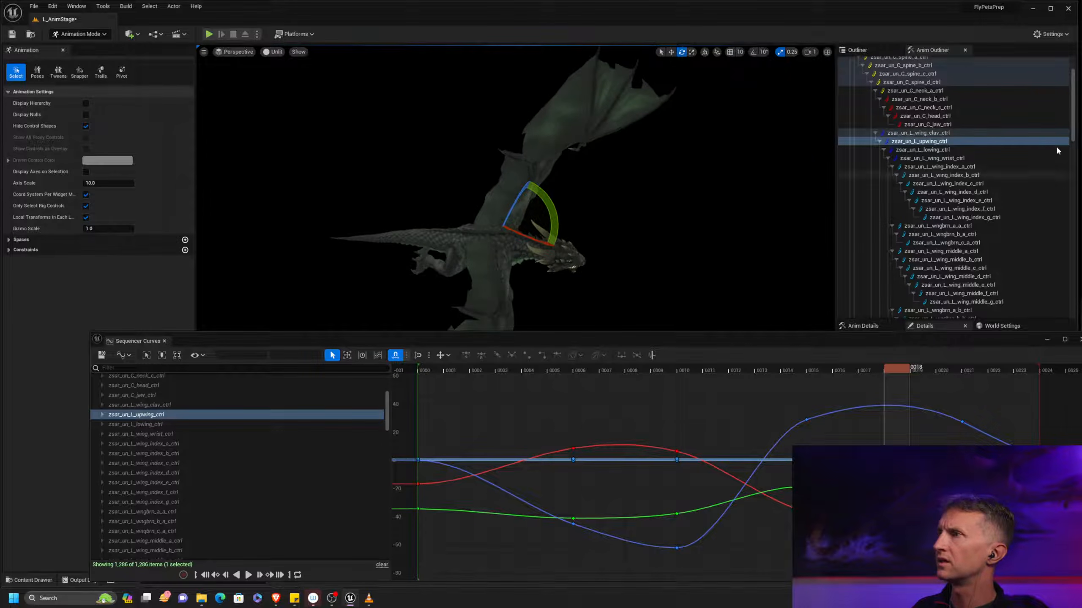
click(943, 142)
drag(553, 219, 506, 173)
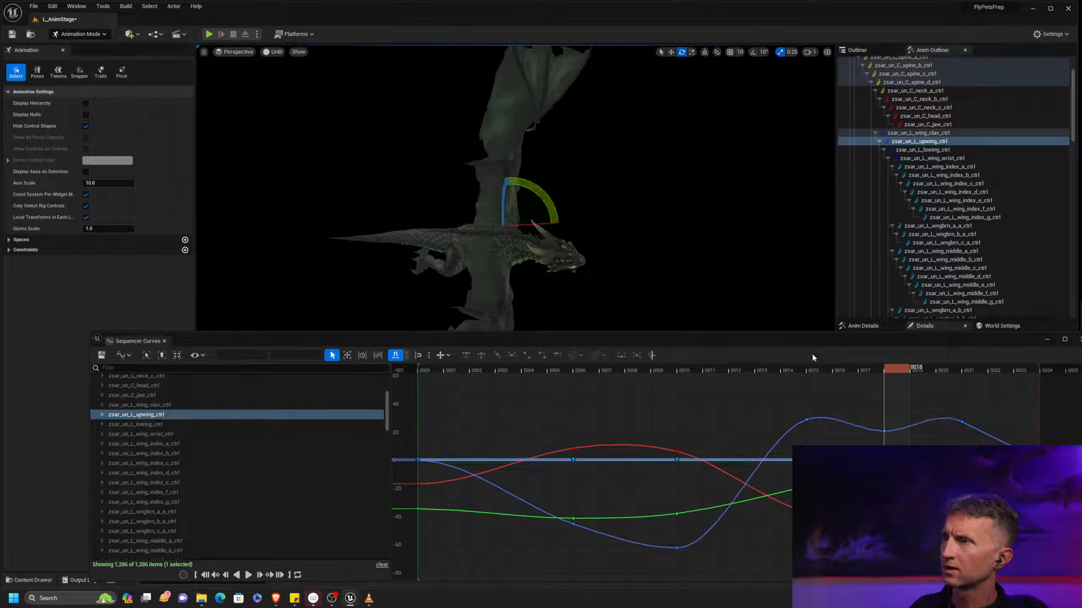
Lower the blue rotation key at frame 21 and delete the blue curve's key at frame 18
drag(890, 366, 971, 430)
middle_drag(992, 406, 992, 434)
click(884, 463)
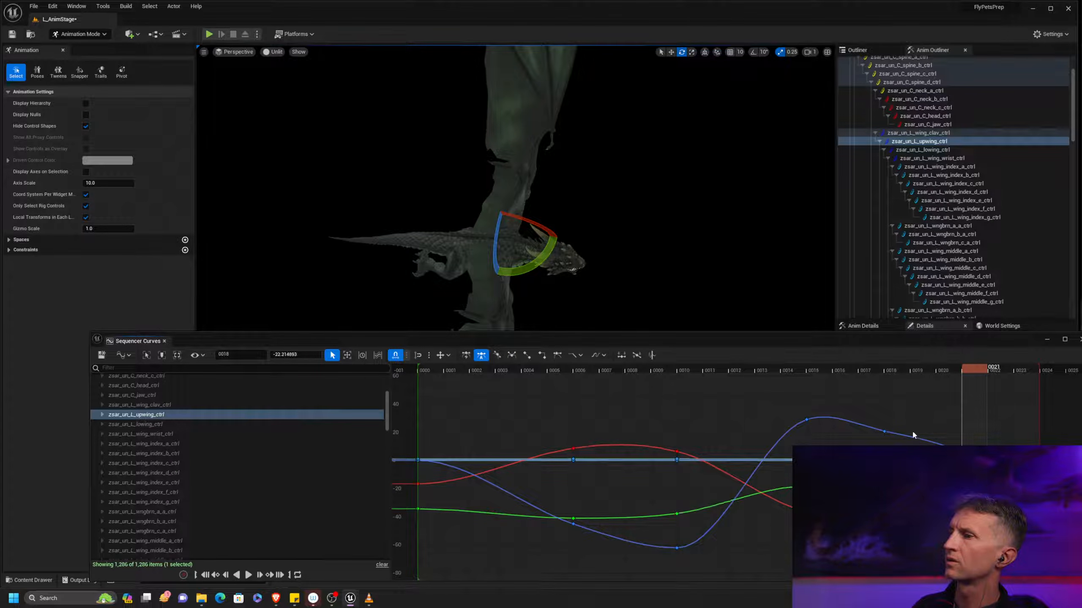
mouse_move(967, 371)
mouse_down()
mouse_move(852, 367)
mouse_move(991, 370)
mouse_move(973, 372)
mouse_up()
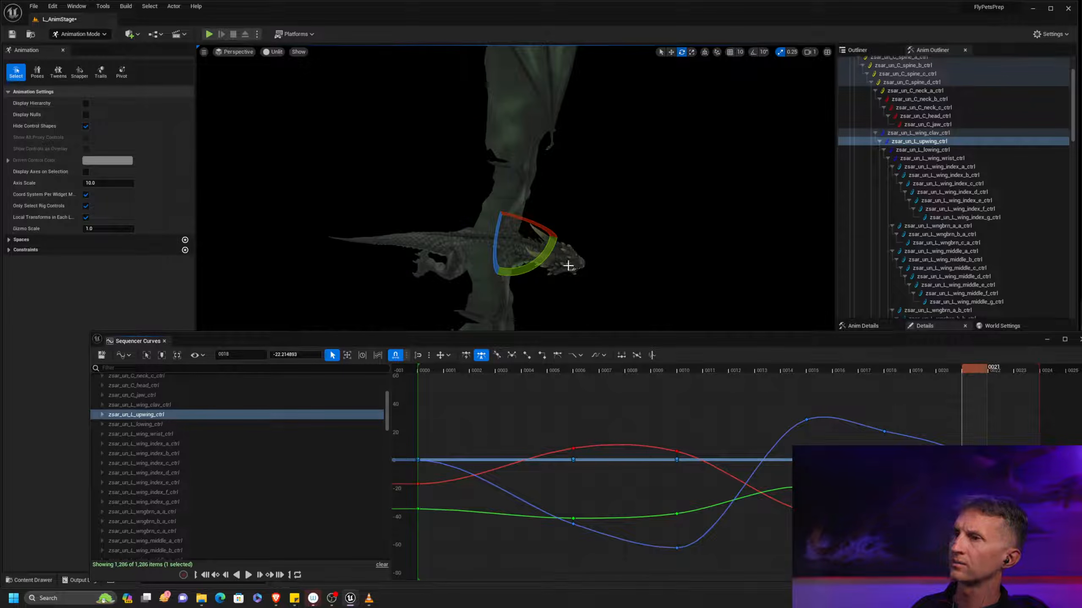
drag(536, 263, 469, 216)
mouse_move(741, 251)
alt+mouse_down()
mouse_move(809, 239)
mouse_move(770, 273)
mouse_move(749, 256)
alt+mouse_up()
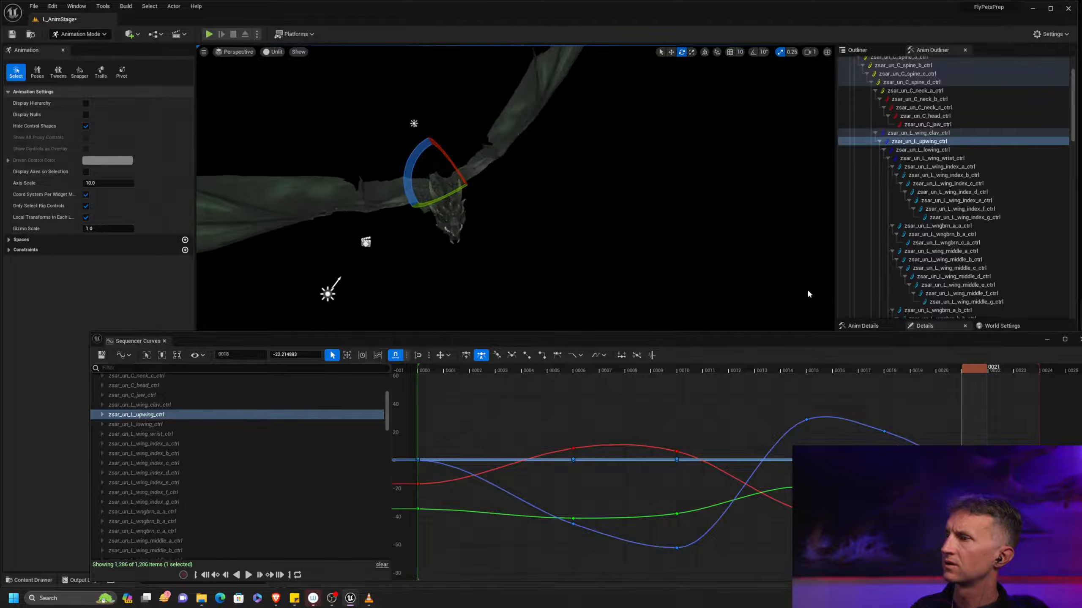
key(Delete)
Review the left wing's motion across the whole loop from the front and the side
drag(961, 372, 433, 363)
alt+drag(510, 281, 447, 262)
alt+drag(650, 275, 575, 277)
key(space)
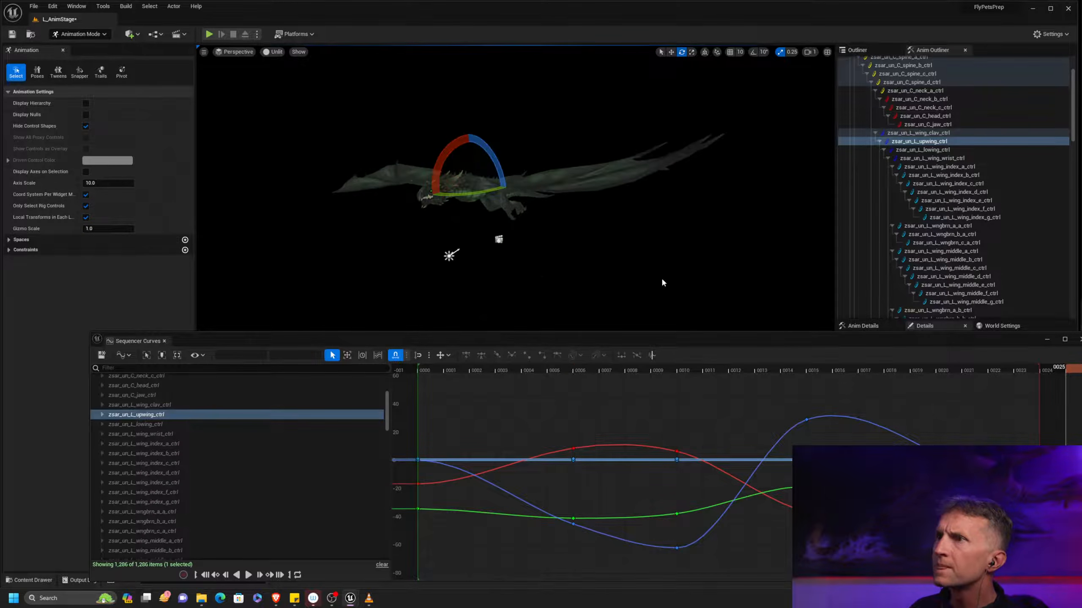
alt+drag(617, 231, 552, 280)
drag(515, 245, 532, 182)
drag(651, 367, 1001, 368)
mouse_move(532, 213)
alt+mouse_down()
mouse_move(583, 217)
mouse_move(535, 215)
alt+mouse_up()
Clear the curve editor away from the timeline and play the hover loop with no control selected
drag(532, 341, 1079, 340)
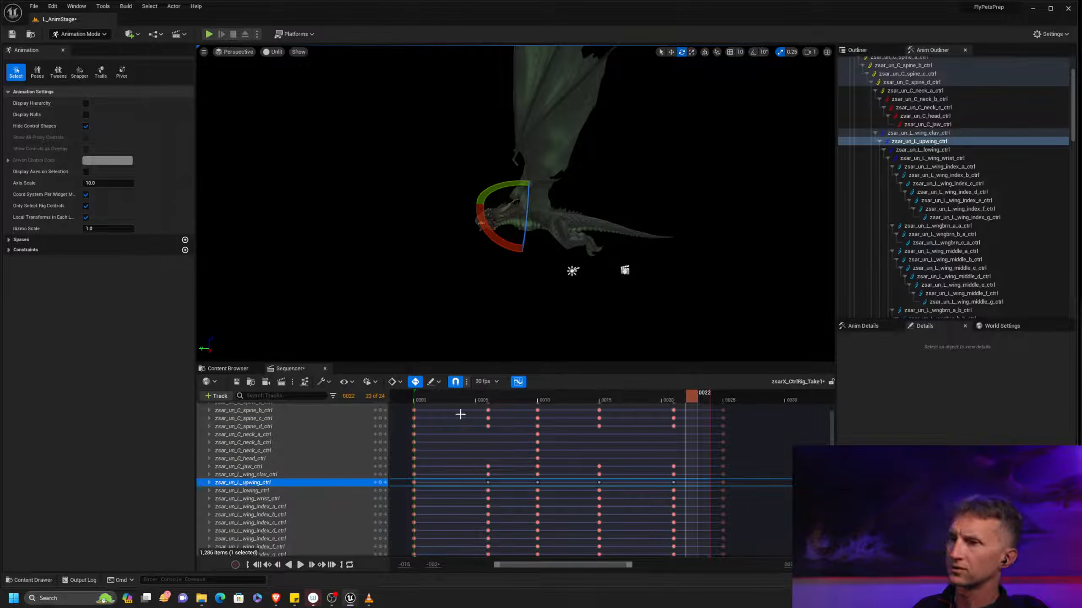
click(301, 565)
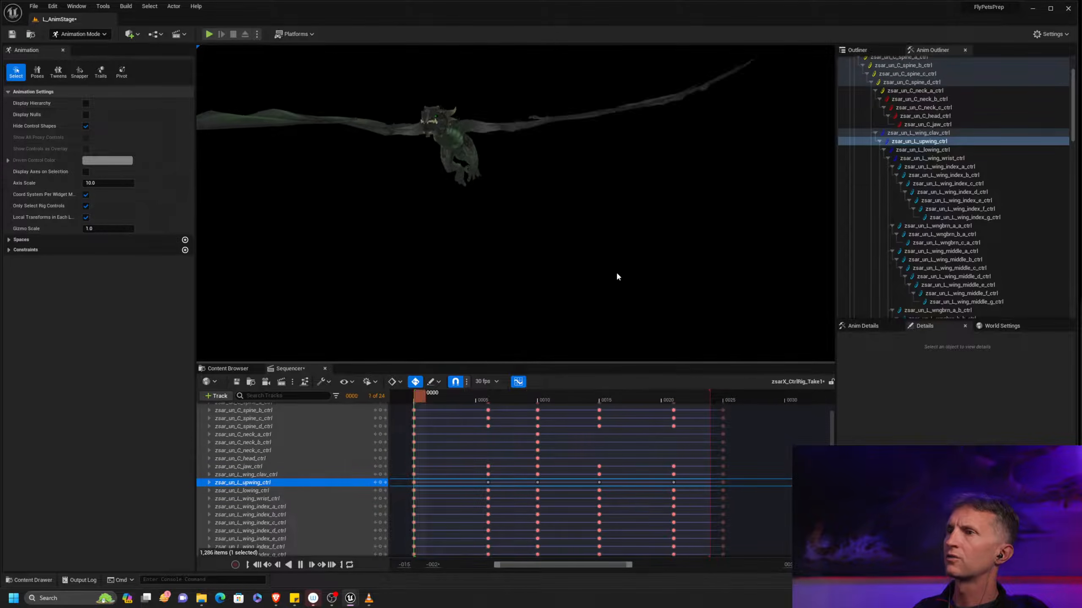
click(630, 340)
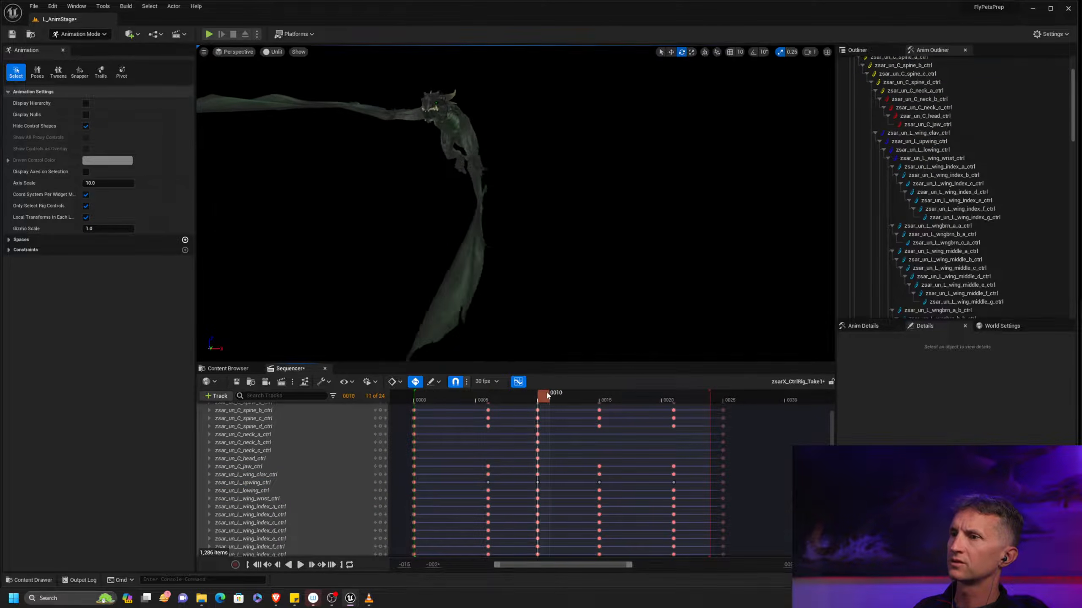
Rotate the controls zsar_un_L_wing_index_b_ctrl to index_f_ctrl together at frame 15 to bend the left wing tip slightly inward
click(606, 396)
mouse_move(606, 396)
mouse_down()
mouse_move(589, 398)
mouse_move(601, 398)
mouse_up()
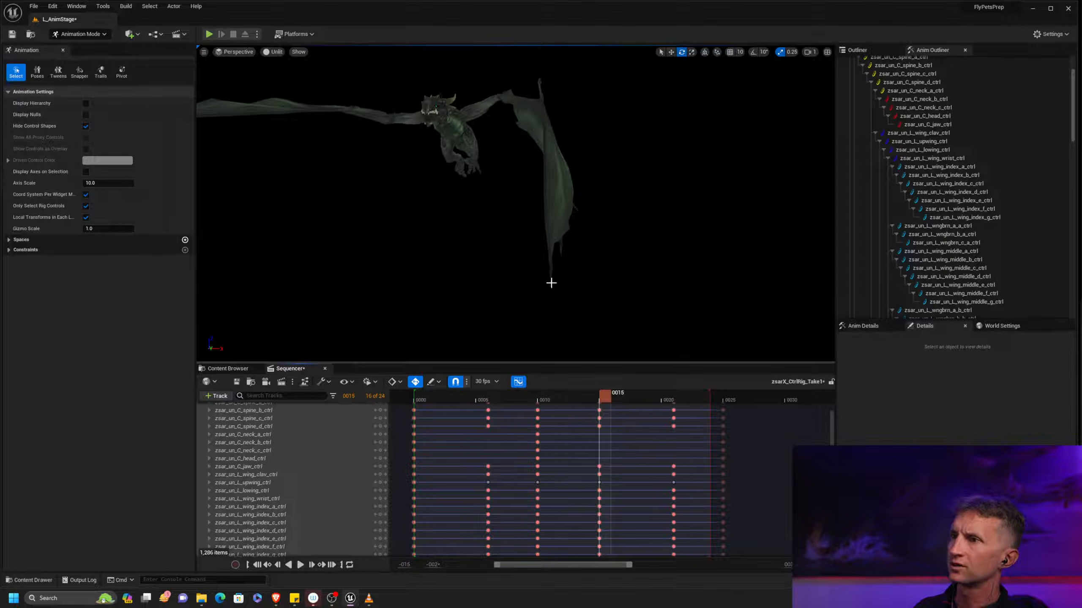
shift+click(1009, 209)
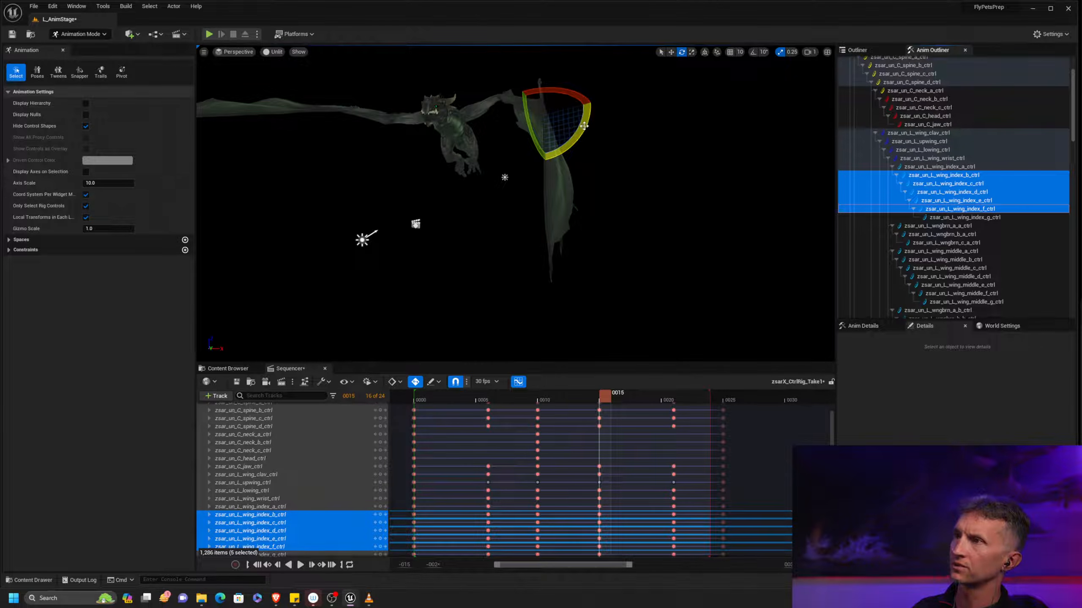
drag(584, 125, 585, 133)
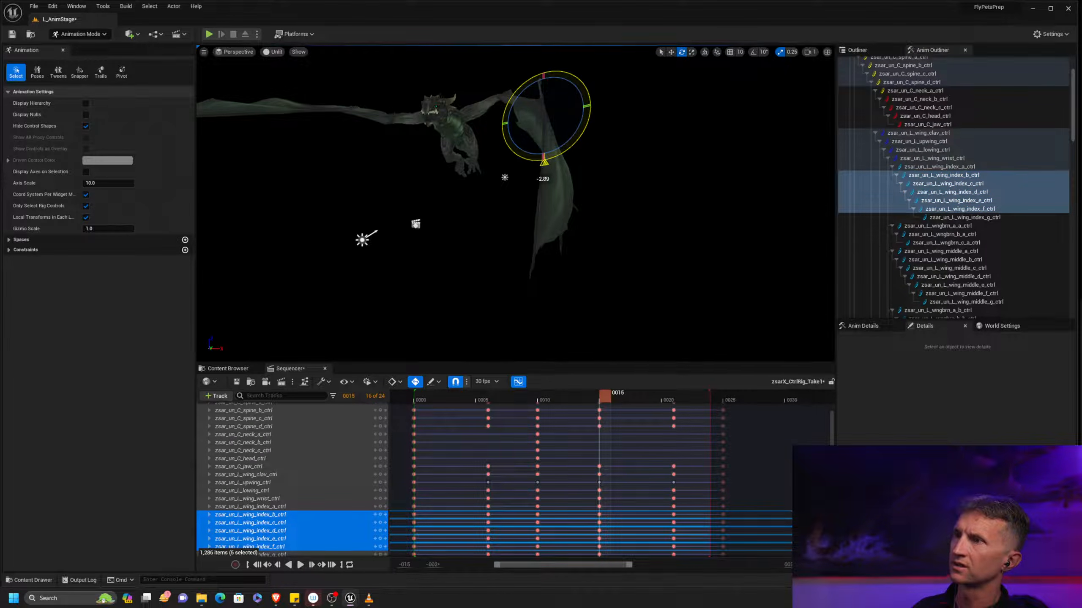
Rotate the outer index controls zsar_un_L_wing_index_d_ctrl to index_g_ctrl together at frame 15
click(965, 217)
shift+click(952, 192)
drag(581, 198, 604, 193)
Select the controls zsar_un_L_wing_middle_d_ctrl to middle_g_ctrl, and review the wing motion back to frame 0
click(998, 301)
shift+click(954, 276)
drag(613, 397, 581, 390)
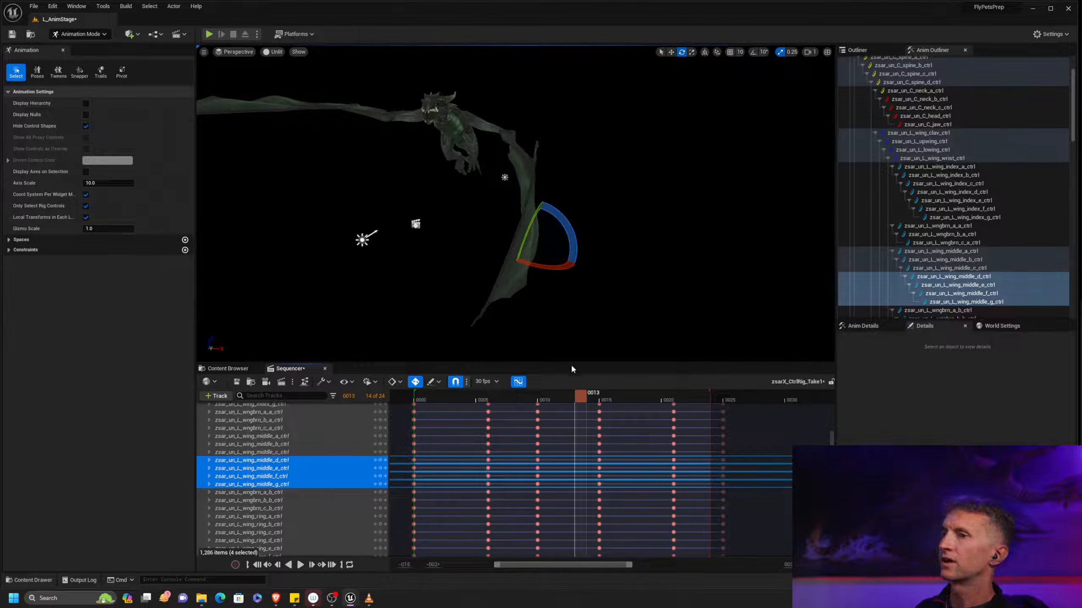
drag(466, 402, 420, 400)
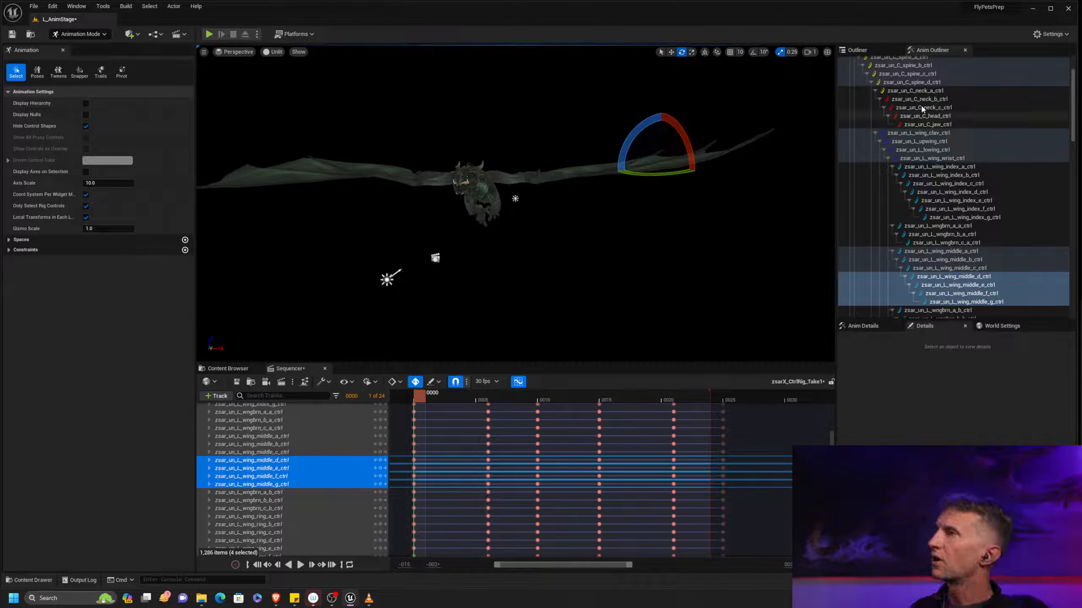
Try filtering the rig controls by "L_" and selecting the left-side controls starting with zsar_un_L_wing_clav_ctrl
click(1067, 91)
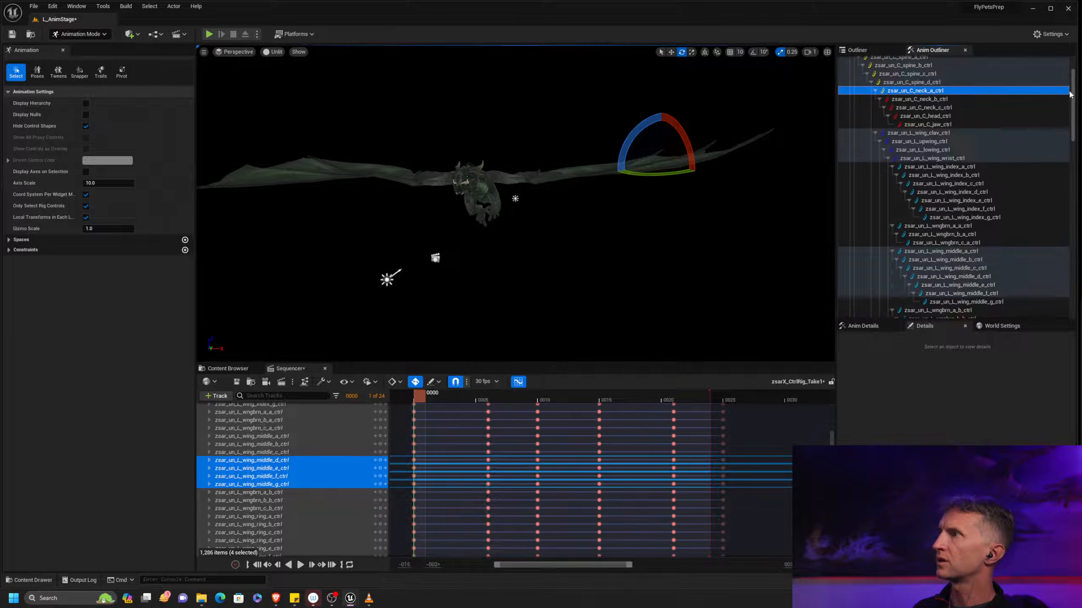
scroll(1071, 96, up, 3)
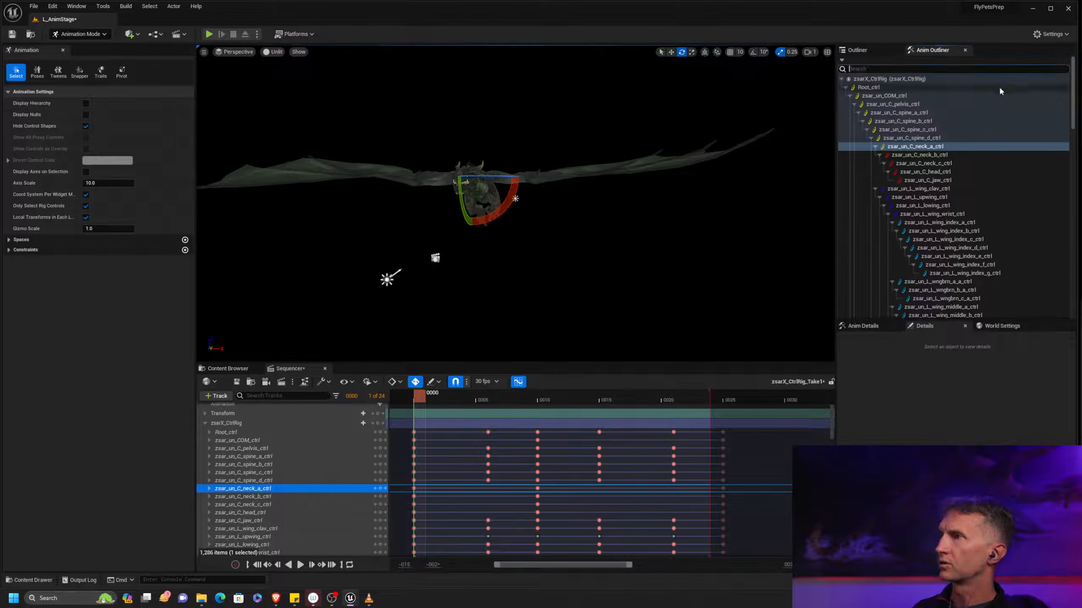
text(L)
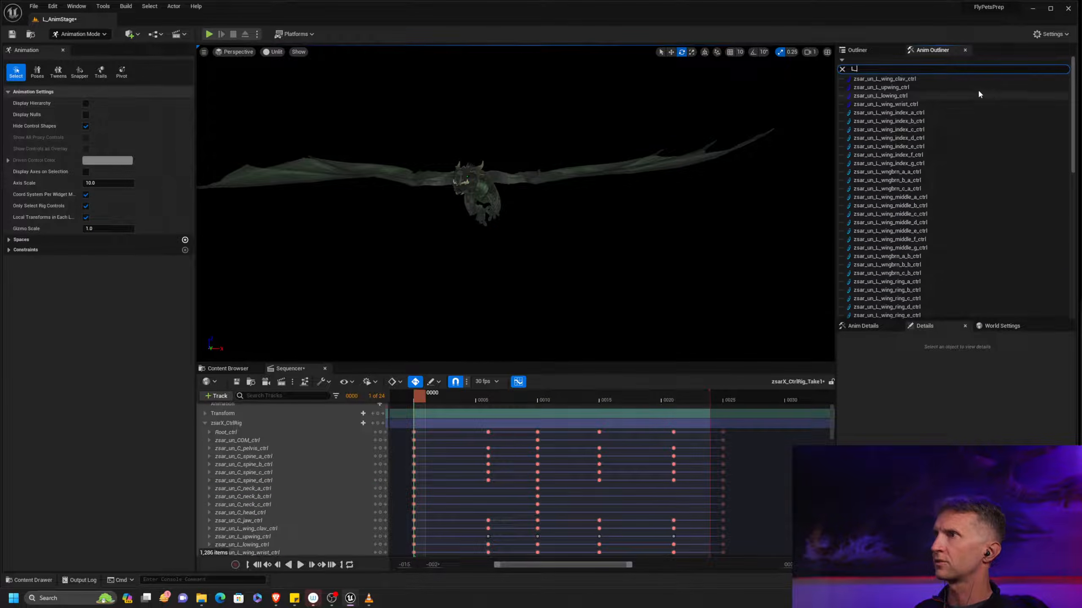
click(961, 81)
scroll(1065, 256, down, 10)
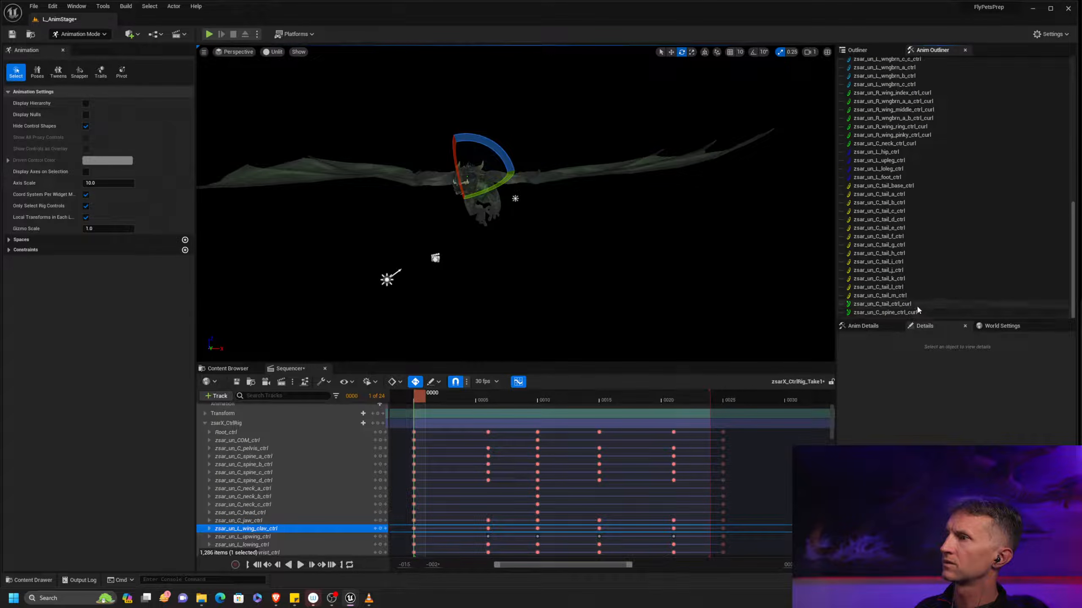
click(1071, 123)
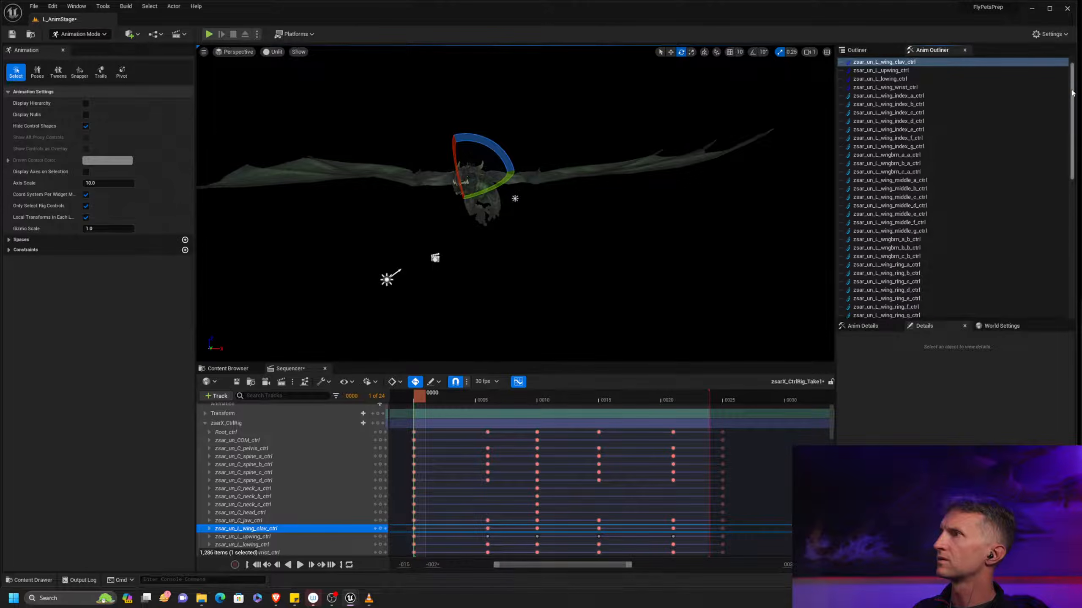
Filter the rig controls by "_L_" and select everything from zsar_un_L_wing_clav_ctrl to zsar_un_L_foot_ctrl
drag(1071, 90, 1072, 79)
text(_L_)
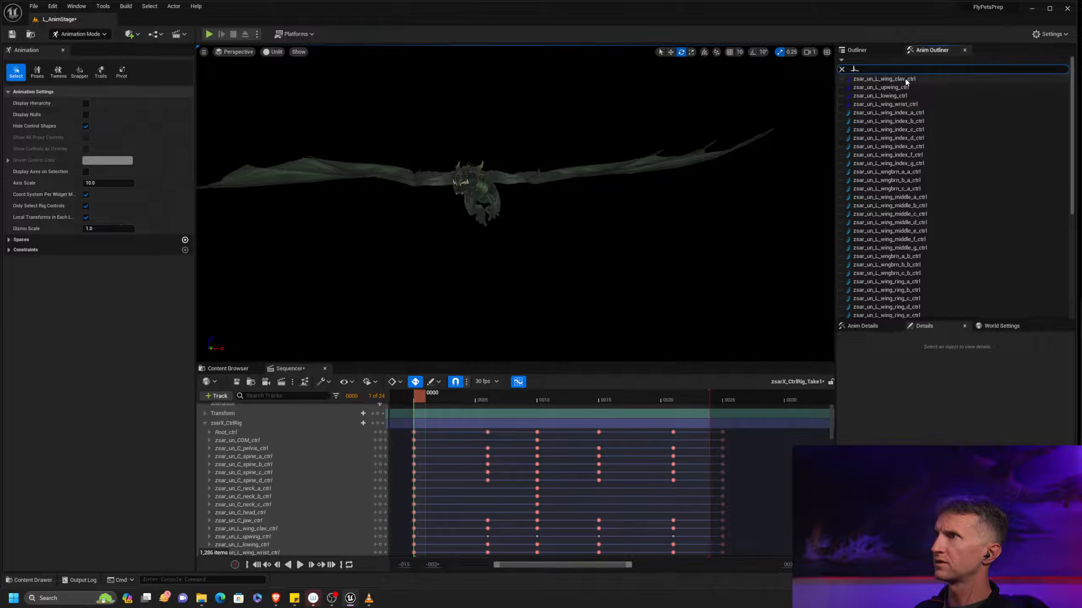
click(906, 82)
drag(1075, 83, 1074, 207)
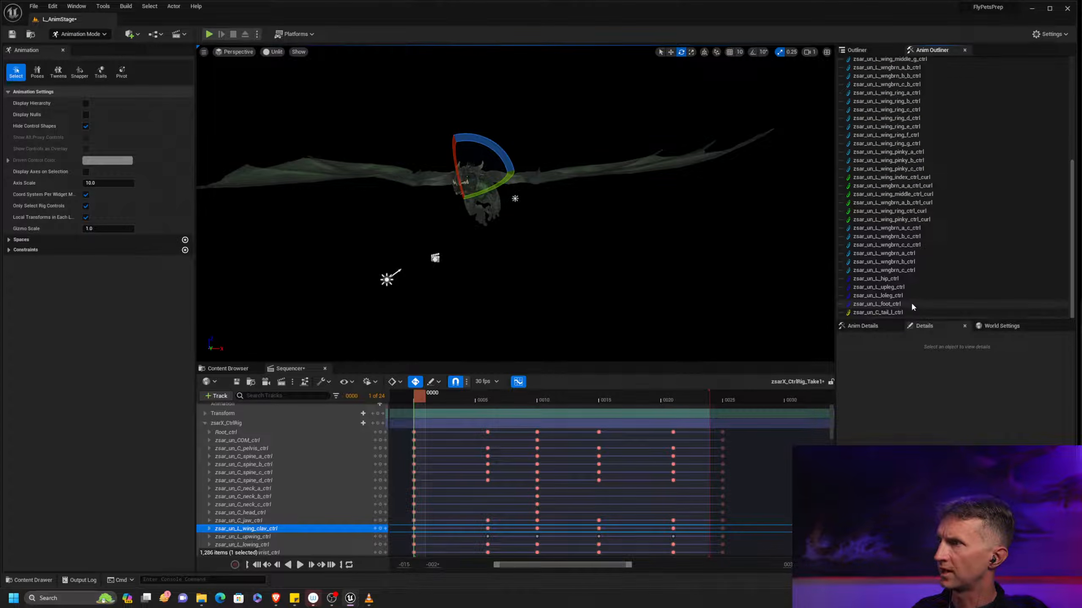
shift+click(938, 303)
Remove the left wing's index, middle, ring, pinky and wngbrn curl controls from the selection
ctrl+click(905, 221)
ctrl+click(921, 212)
ctrl+click(936, 203)
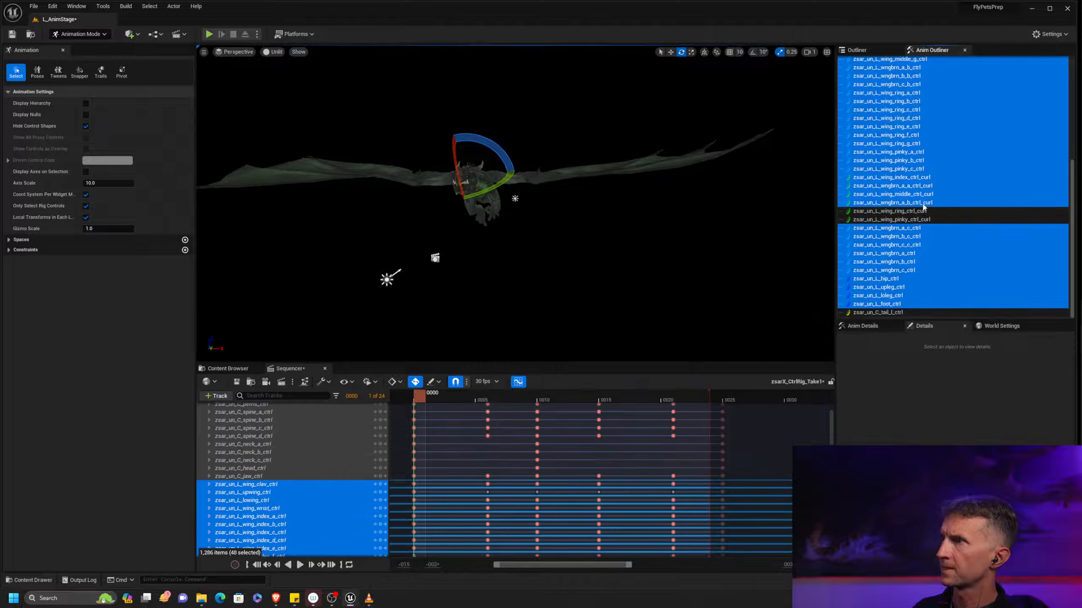
ctrl+click(940, 194)
ctrl+click(939, 186)
ctrl+click(933, 178)
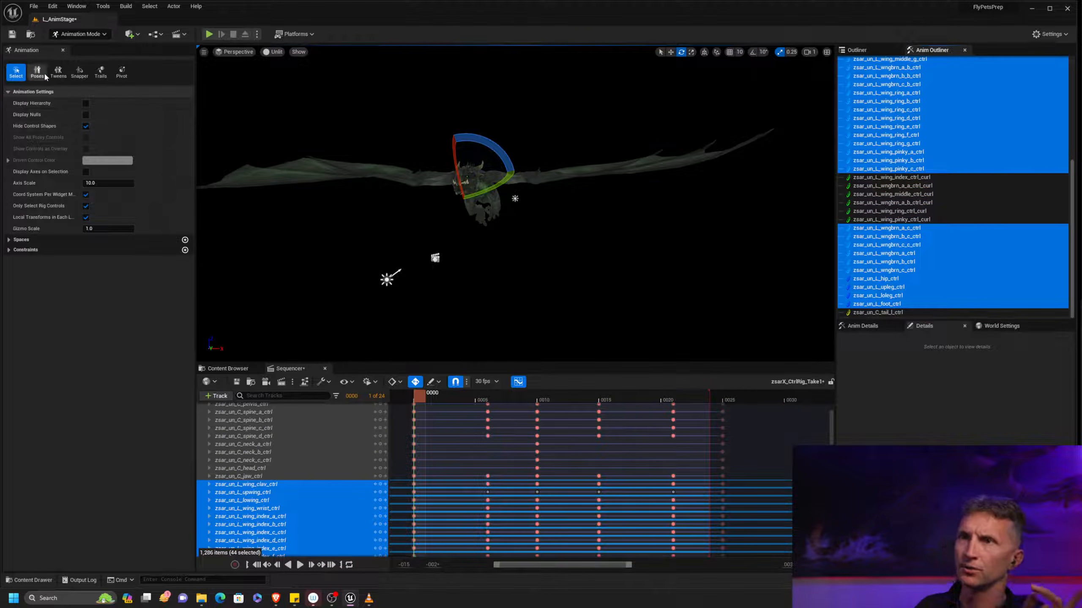
Open the Control Rig Pose library and choose the Content/Tutorial/Map/ControlRig/Pose folder
drag(1081, 51, 655, 121)
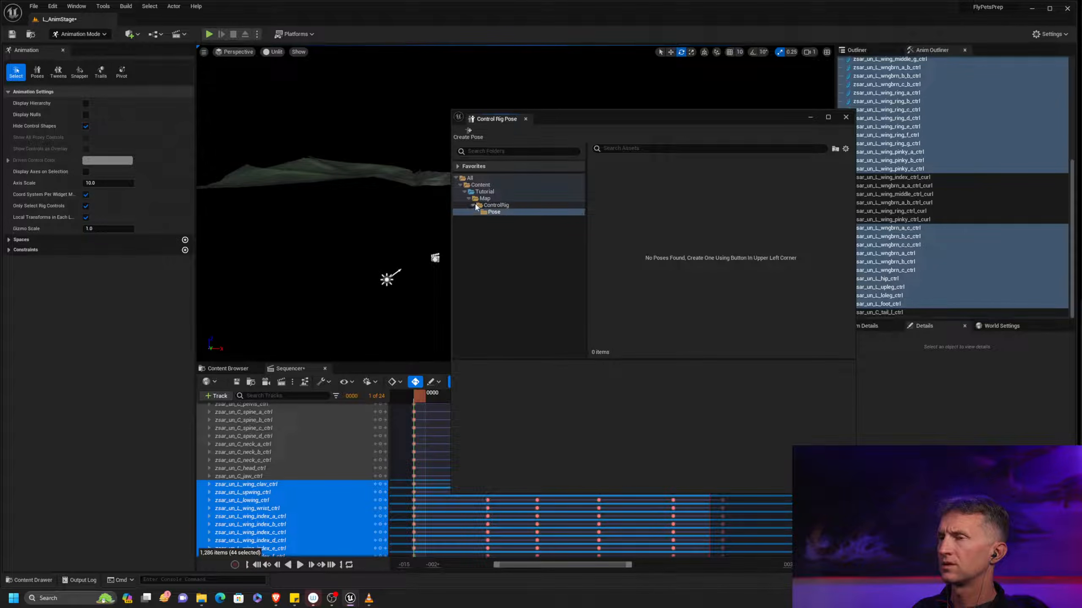
click(473, 205)
click(468, 199)
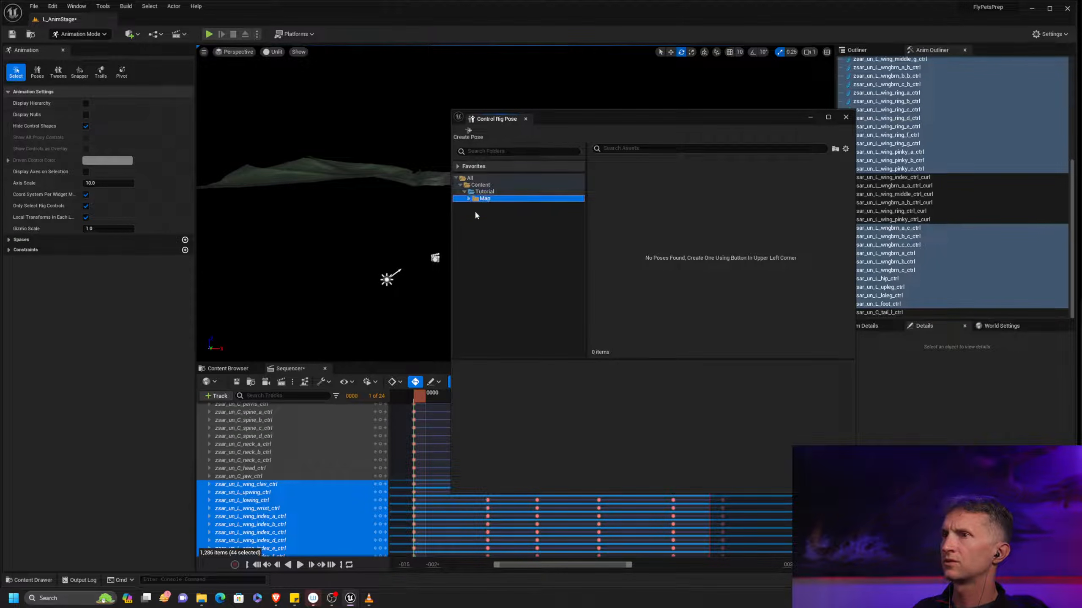
click(468, 199)
click(473, 206)
click(494, 212)
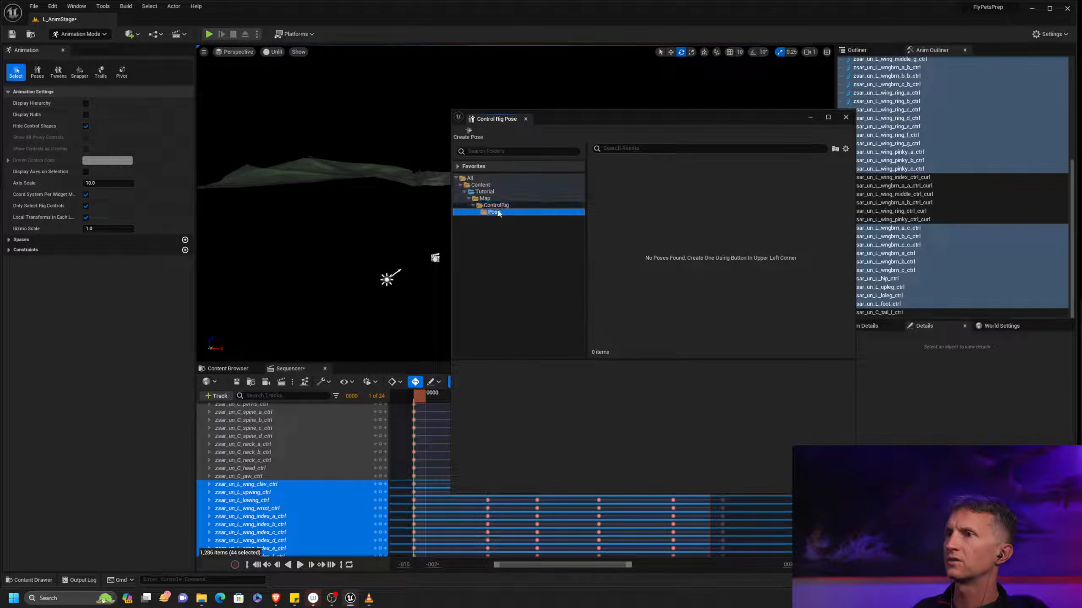
Create a pose asset named LMir_00 from the selected left-side controls at frame 0
drag(584, 115, 615, 128)
click(523, 141)
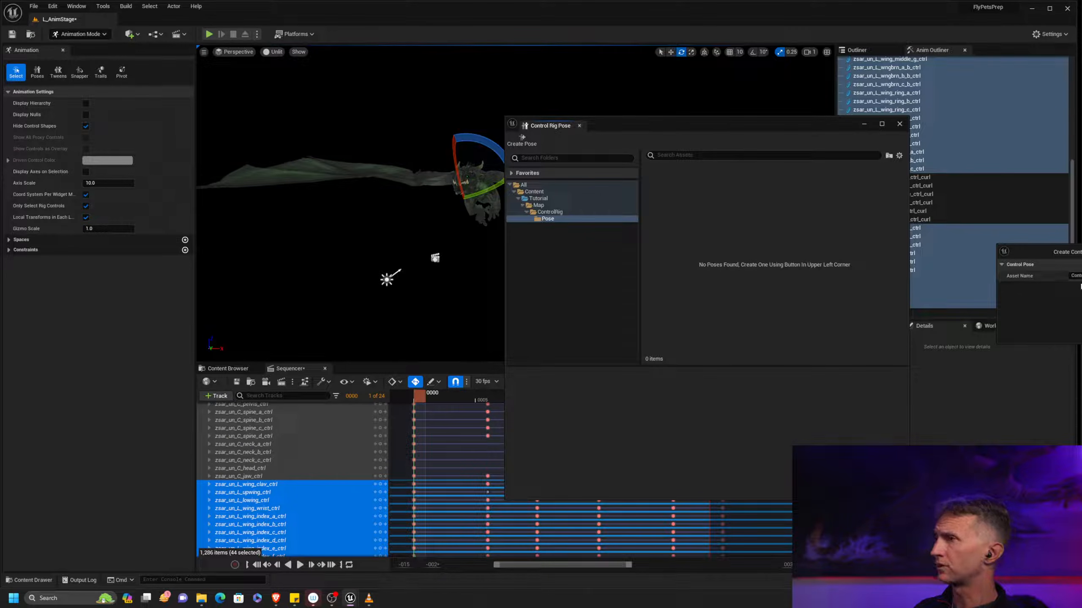
drag(1073, 252, 677, 262)
click(715, 286)
text(LMlr_00)
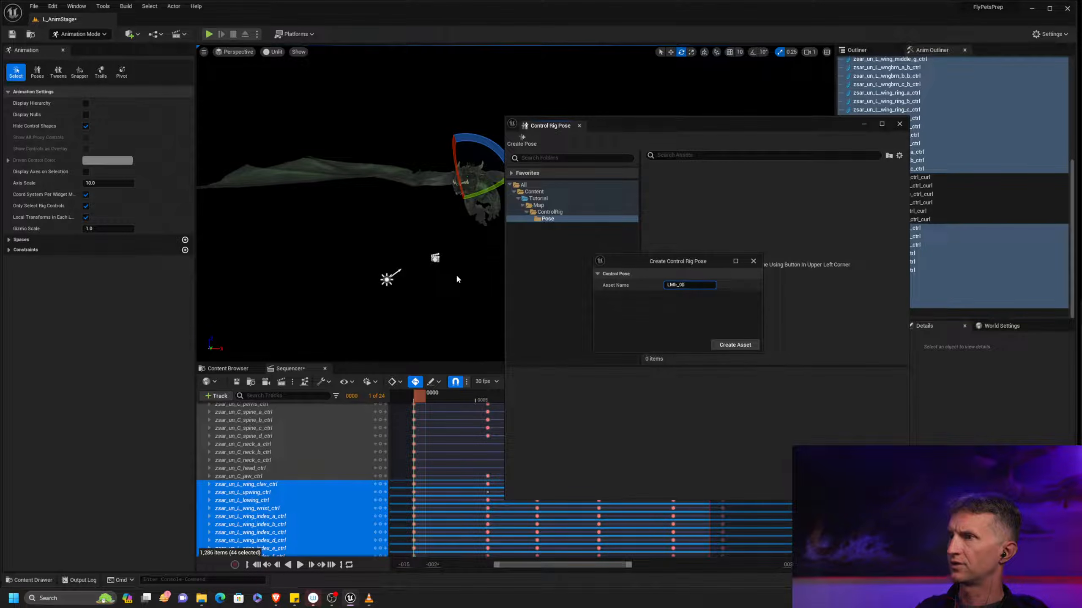
click(742, 347)
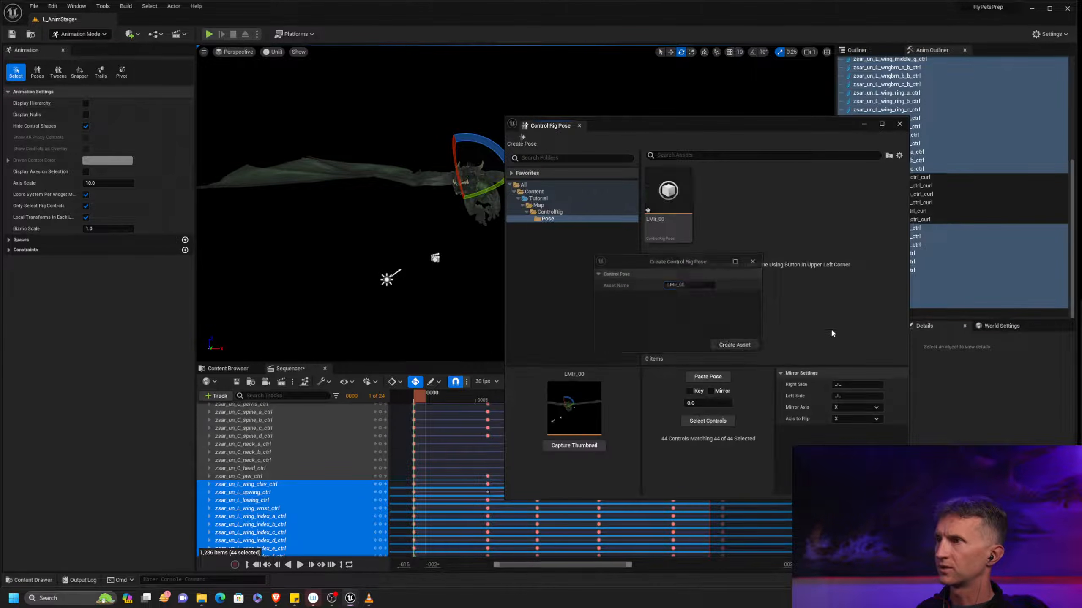
Set the pose's mirror naming to _R_ for the right side and _L_ for the left side
drag(740, 127, 846, 75)
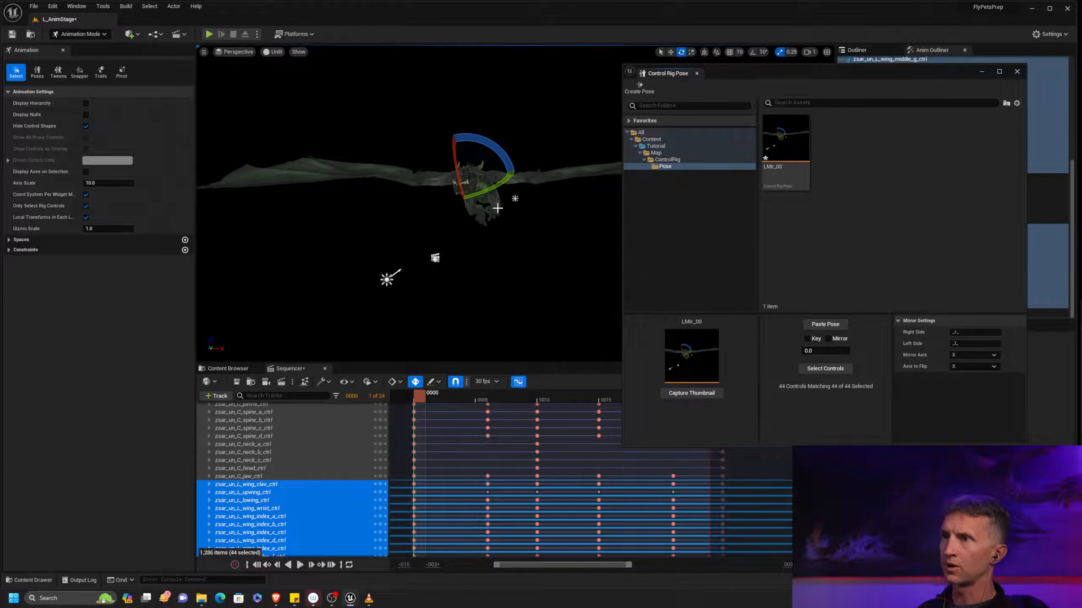
middle_drag(547, 261, 459, 267)
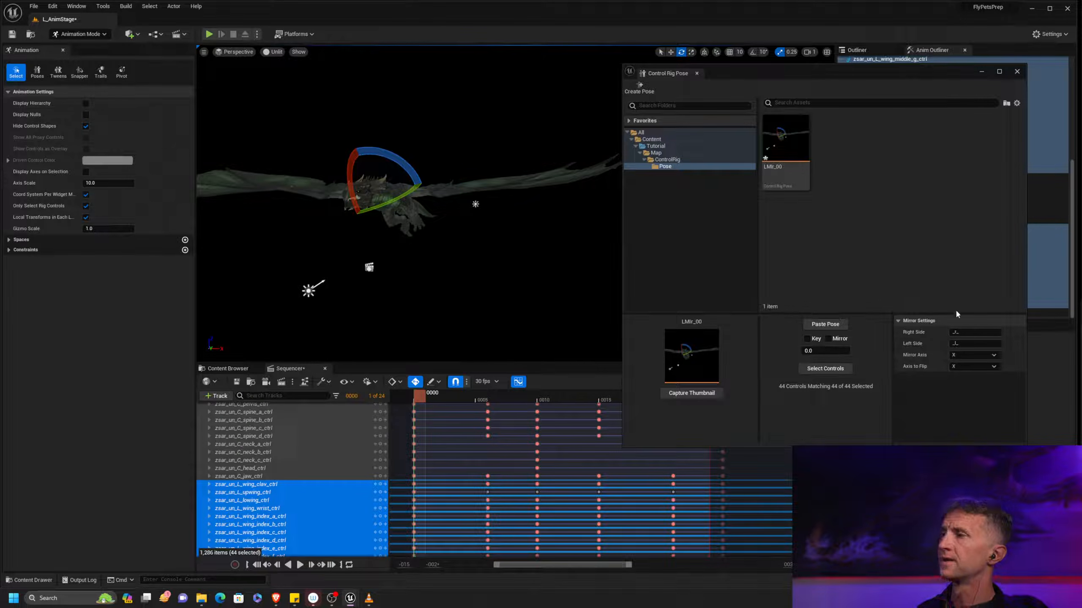
click(969, 332)
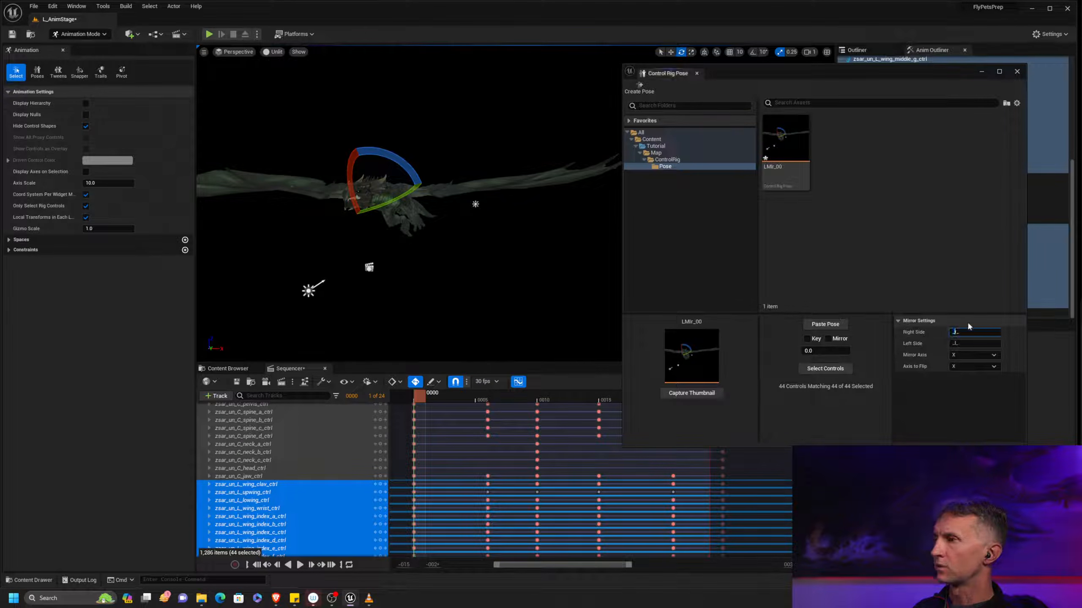
text(R)
click(975, 344)
key(BackSpace)
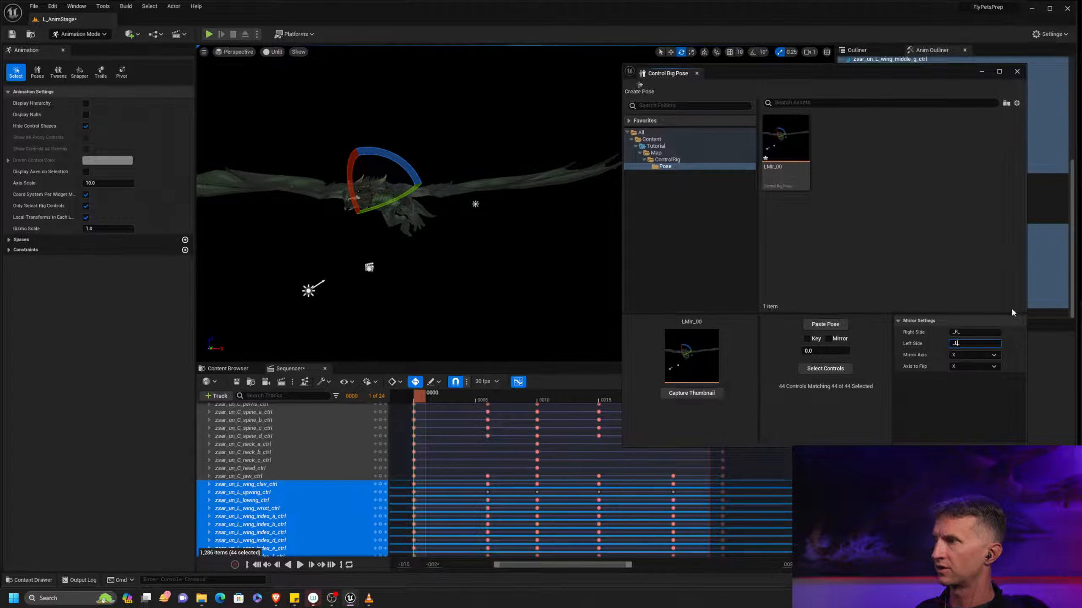
Show the control shapes and paste the mirrored LMir_00 pose onto the matching right-side controls at frame 0
click(828, 339)
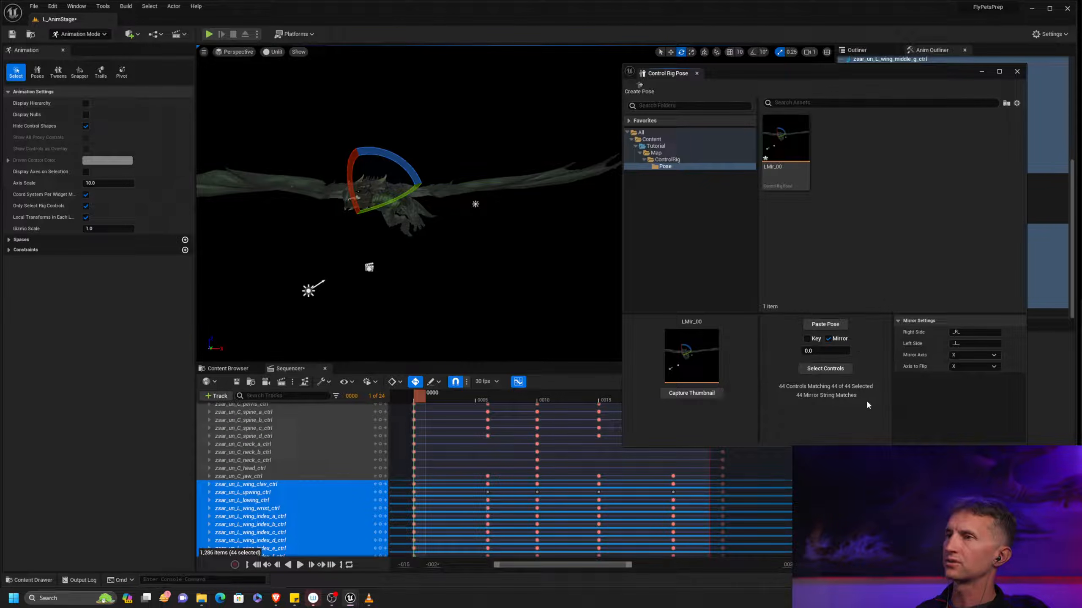
click(86, 126)
alt+drag(517, 264, 482, 280)
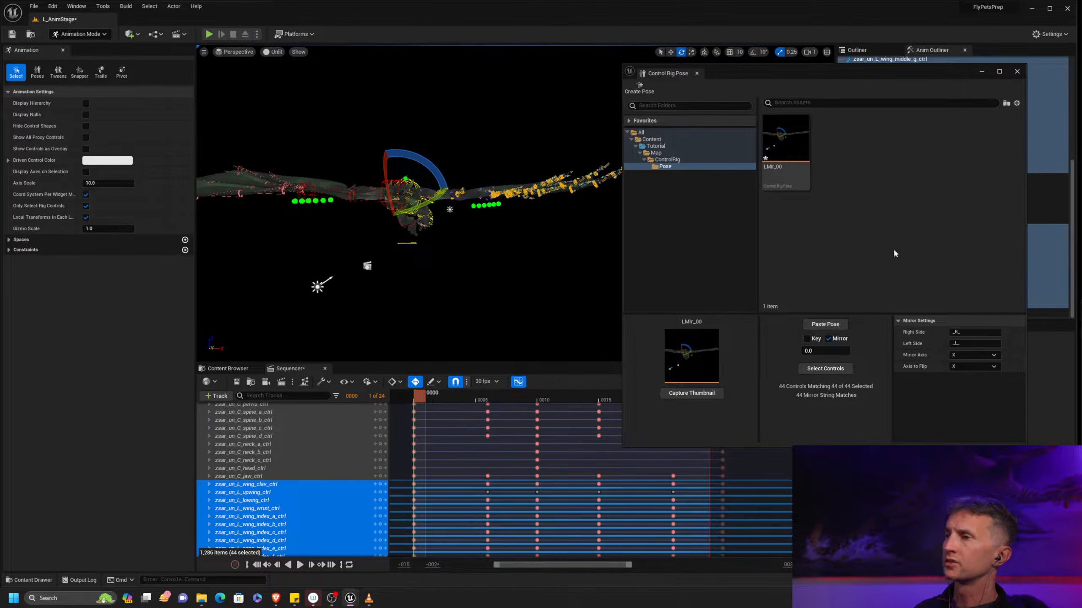
click(826, 369)
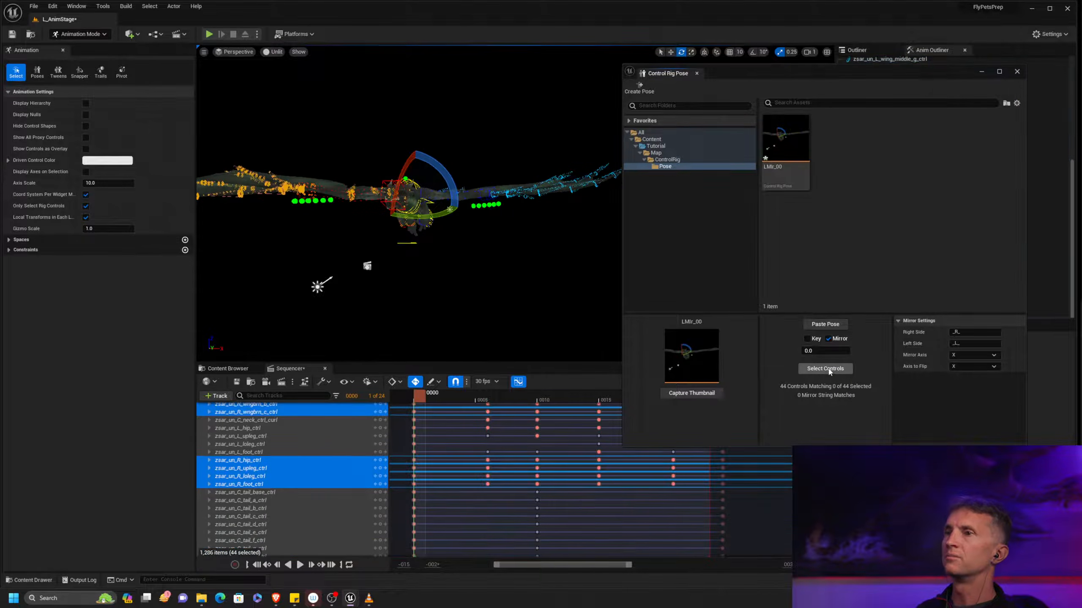
click(825, 325)
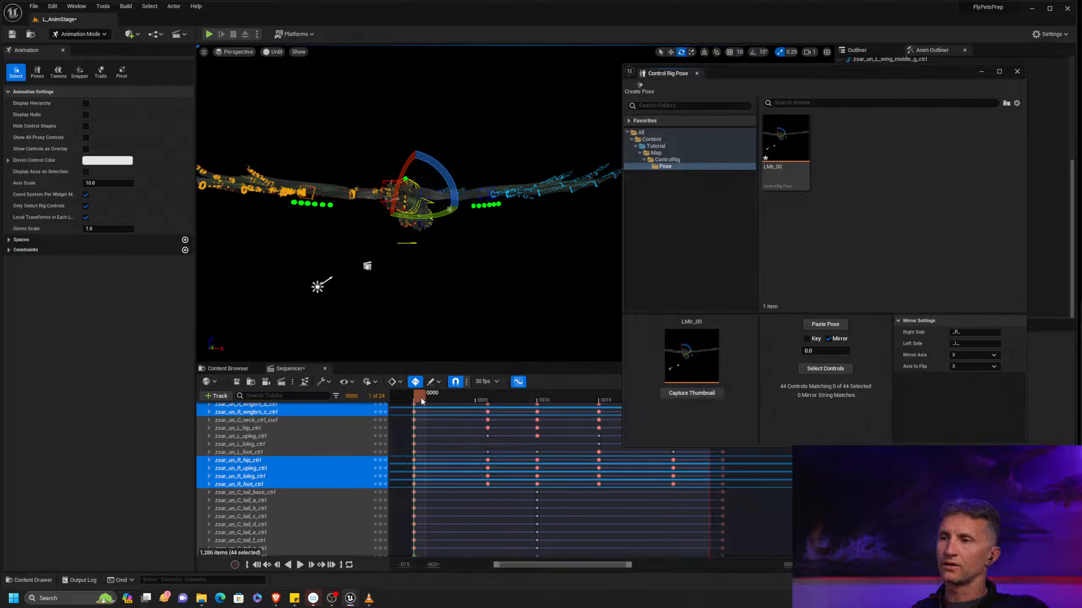
Go to frame 6 and reselect the left-side controls stored in LMir_00 with mirroring turned off
drag(423, 400, 494, 406)
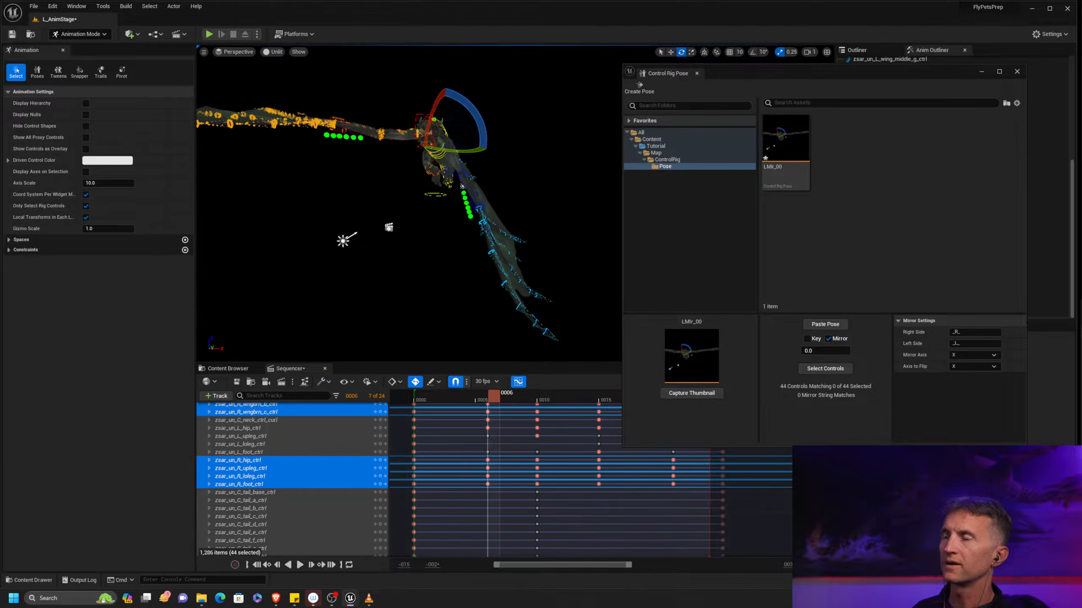
alt+right_drag(575, 280, 599, 280)
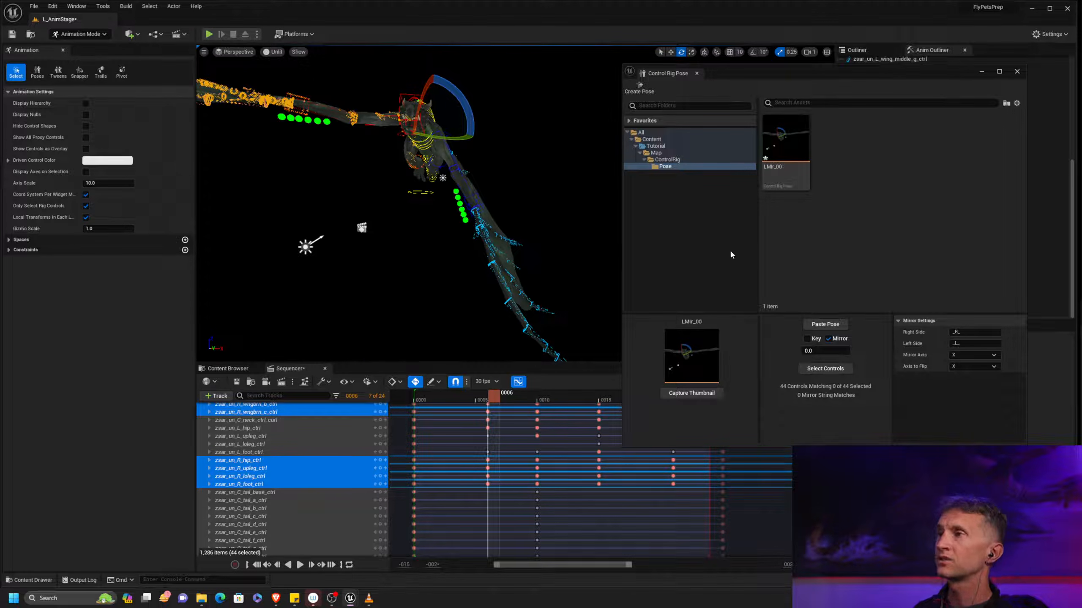
drag(938, 69, 924, 96)
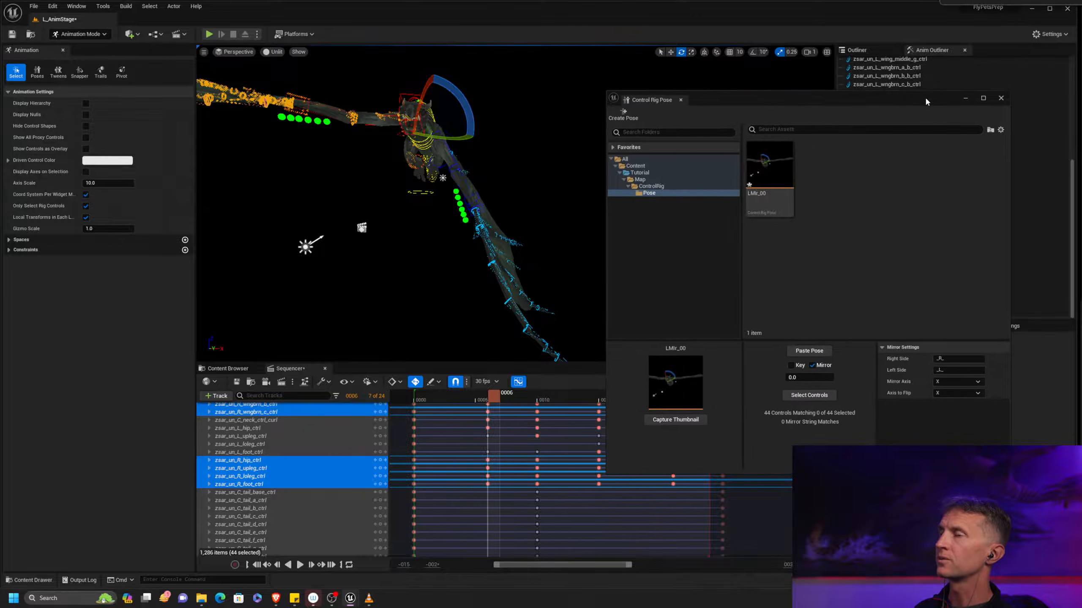
click(812, 363)
click(809, 393)
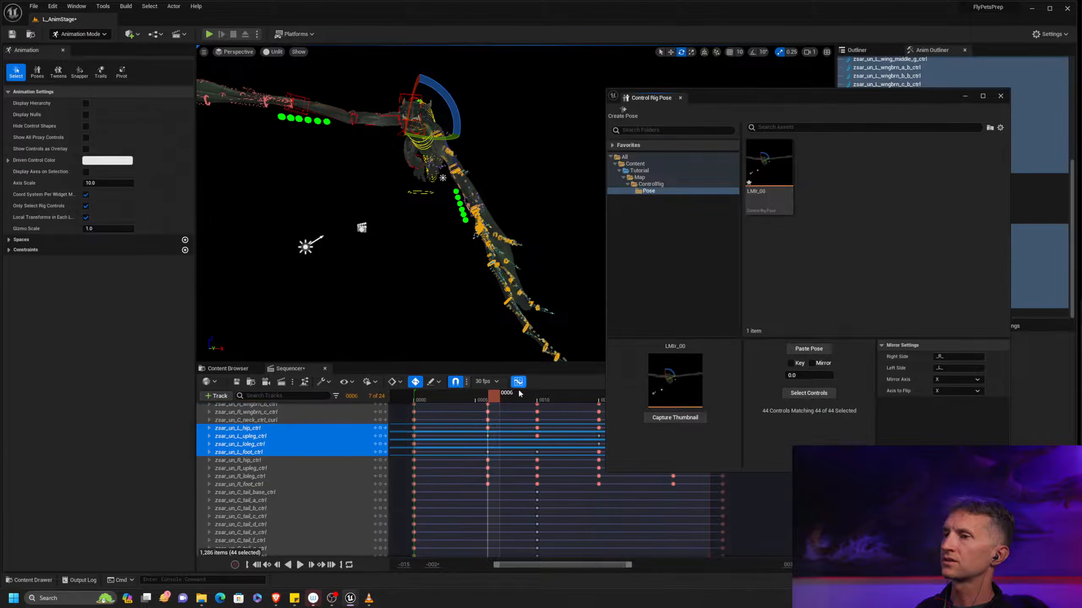
mouse_move(479, 399)
mouse_down()
mouse_move(469, 396)
mouse_move(492, 395)
mouse_up()
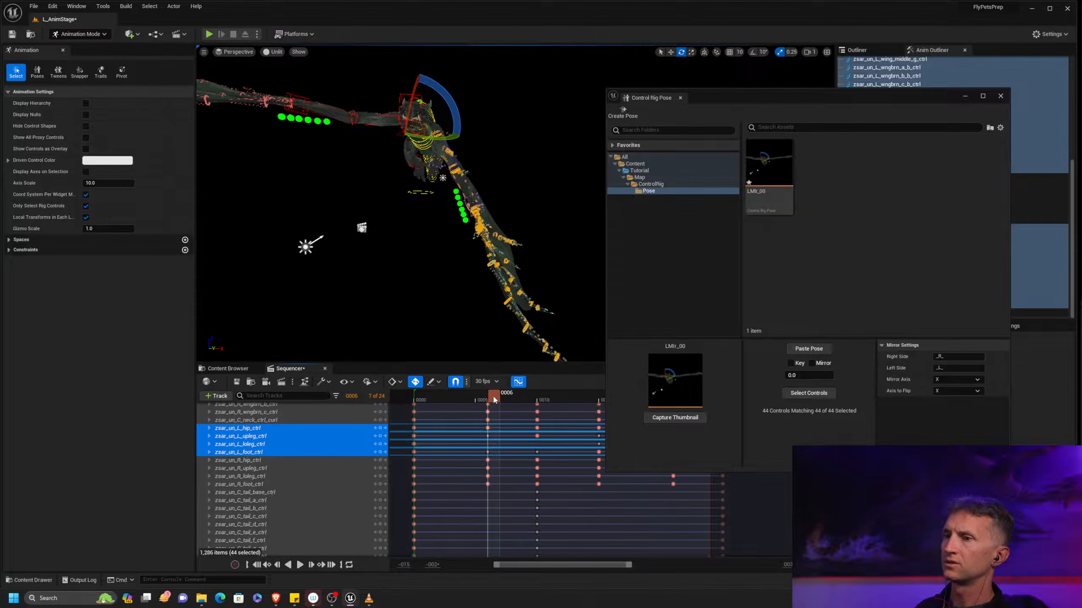
Create a pose asset named LMir_06 from the selected left-side controls
click(629, 116)
drag(1077, 252, 810, 253)
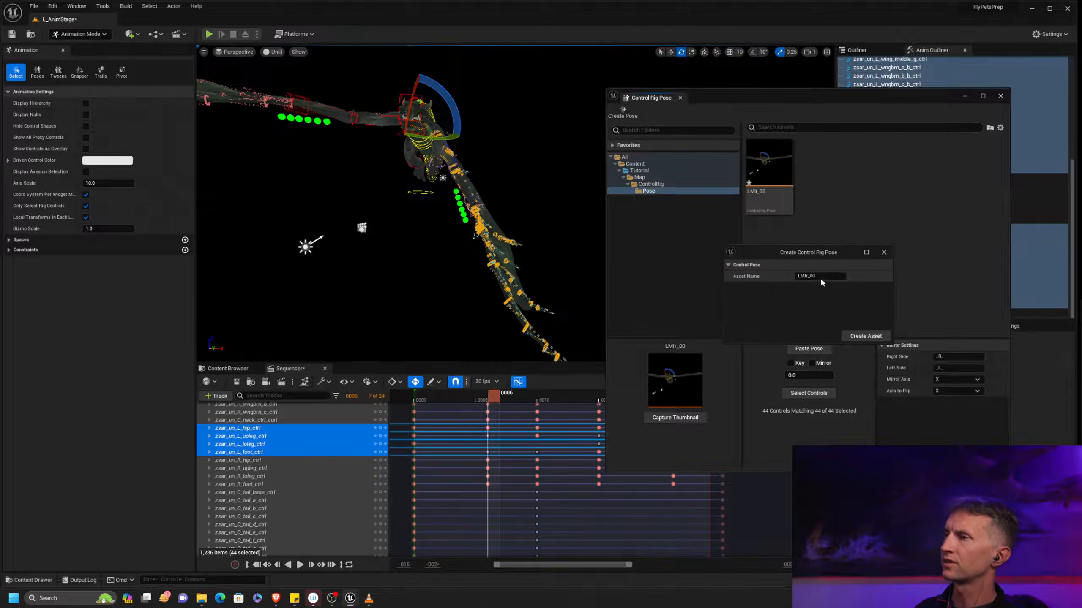
text(LMlr_06)
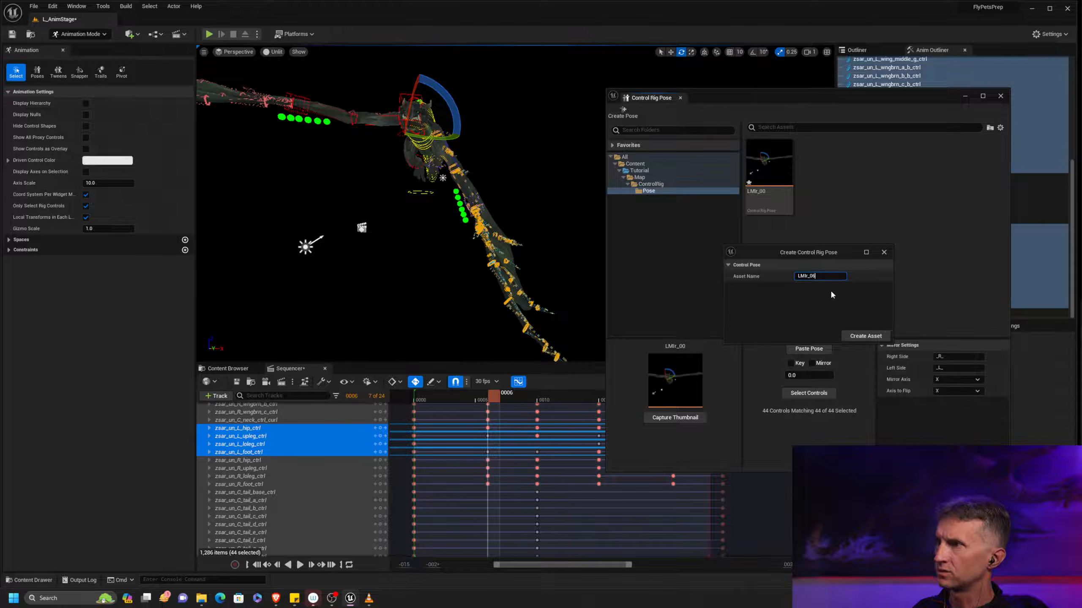
click(870, 337)
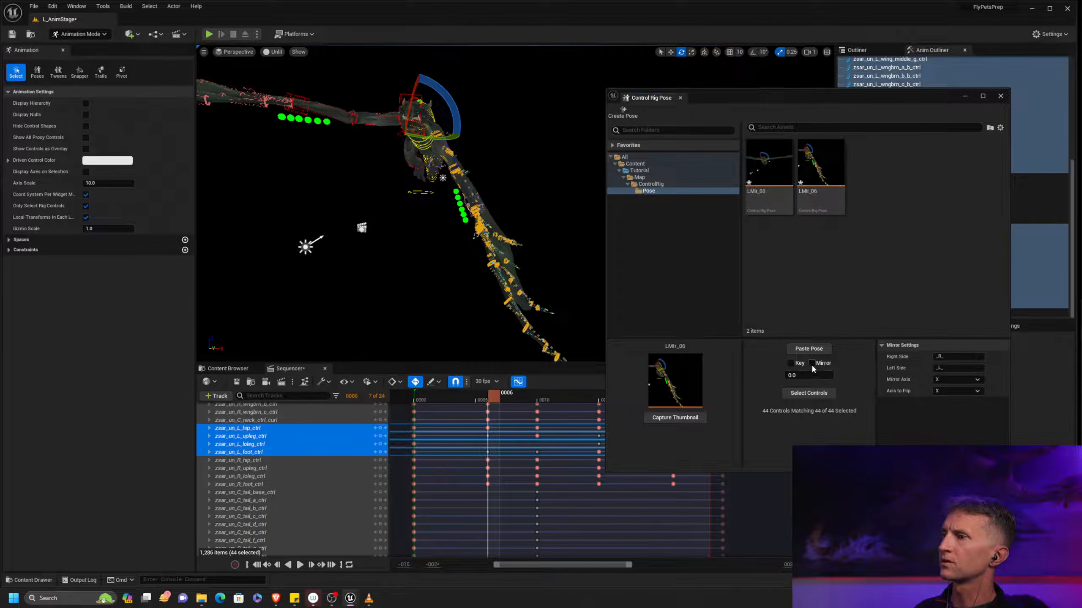
Select the right-side counterparts of LMir_06 with mirroring enabled and paste the mirrored pose at frame 6
click(830, 191)
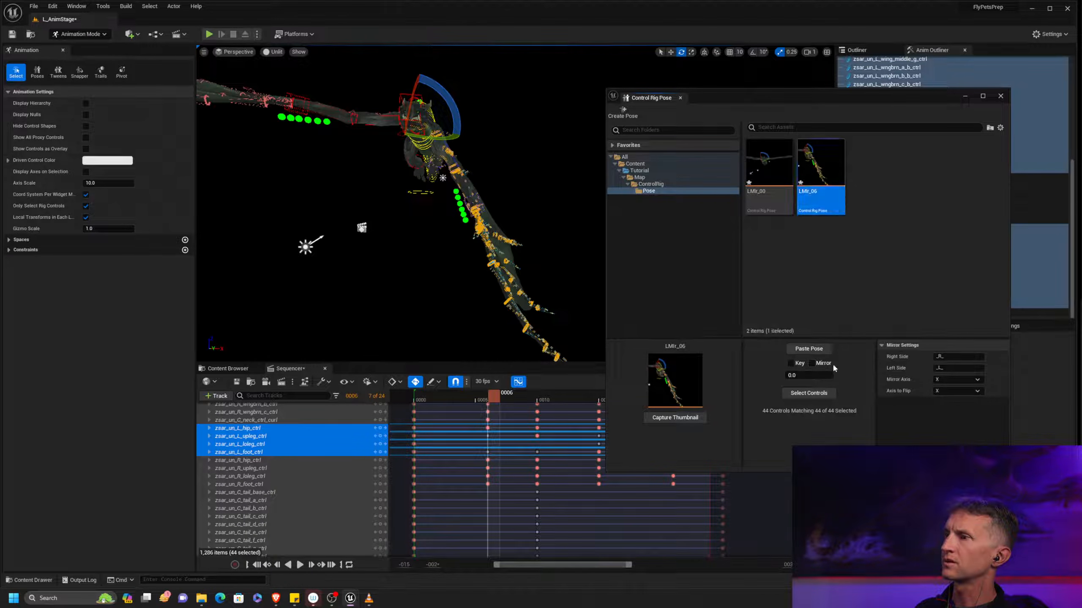
click(821, 364)
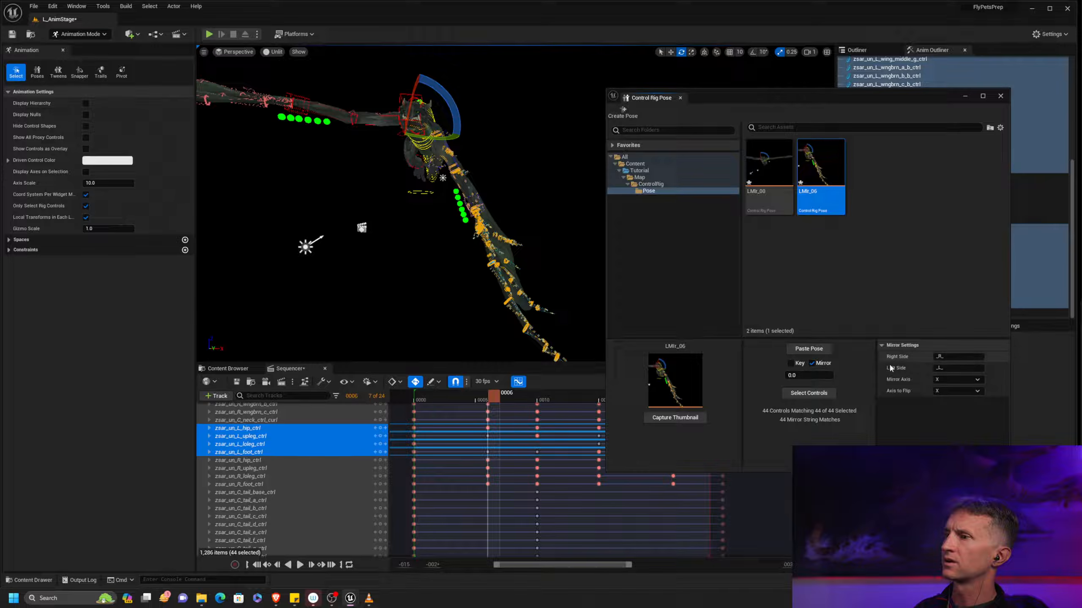
click(819, 393)
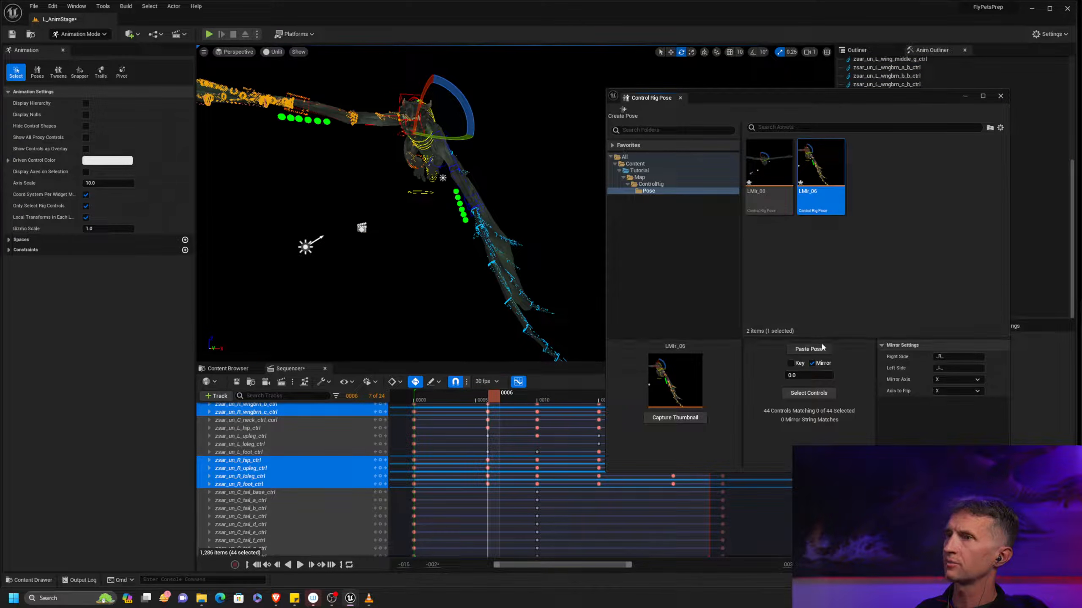
click(809, 348)
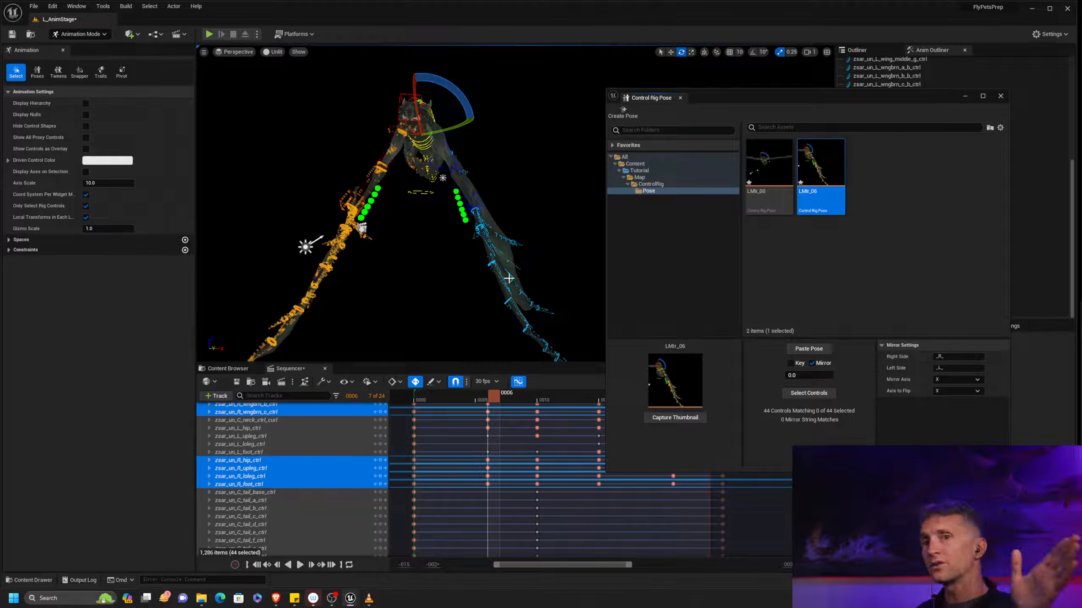
Go to frame 10, select the left-side controls stored in LMir_06, and turn mirroring off
drag(504, 398, 540, 403)
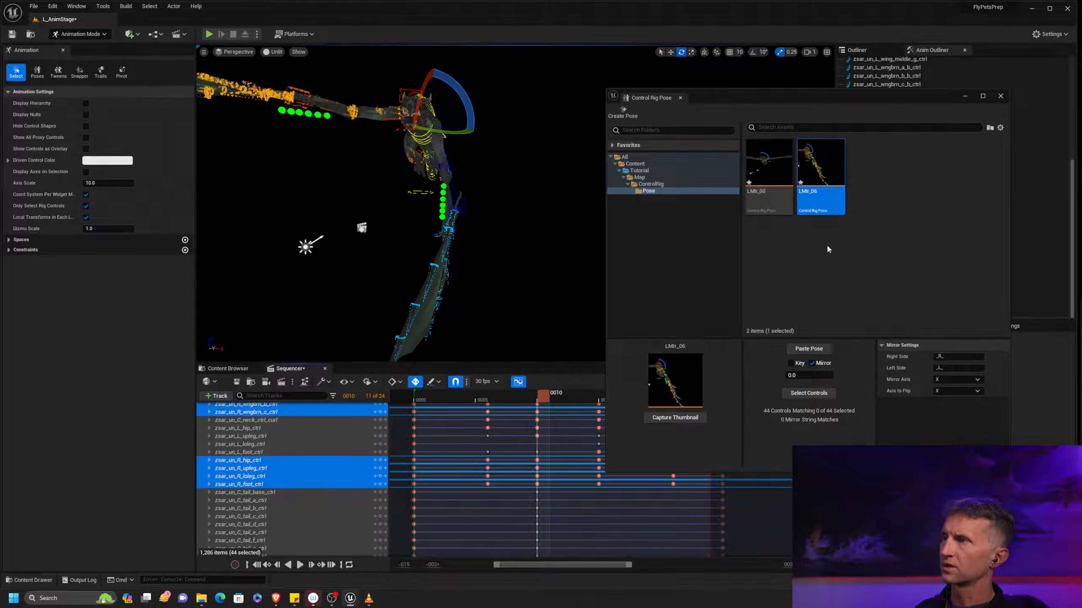
right_click(827, 170)
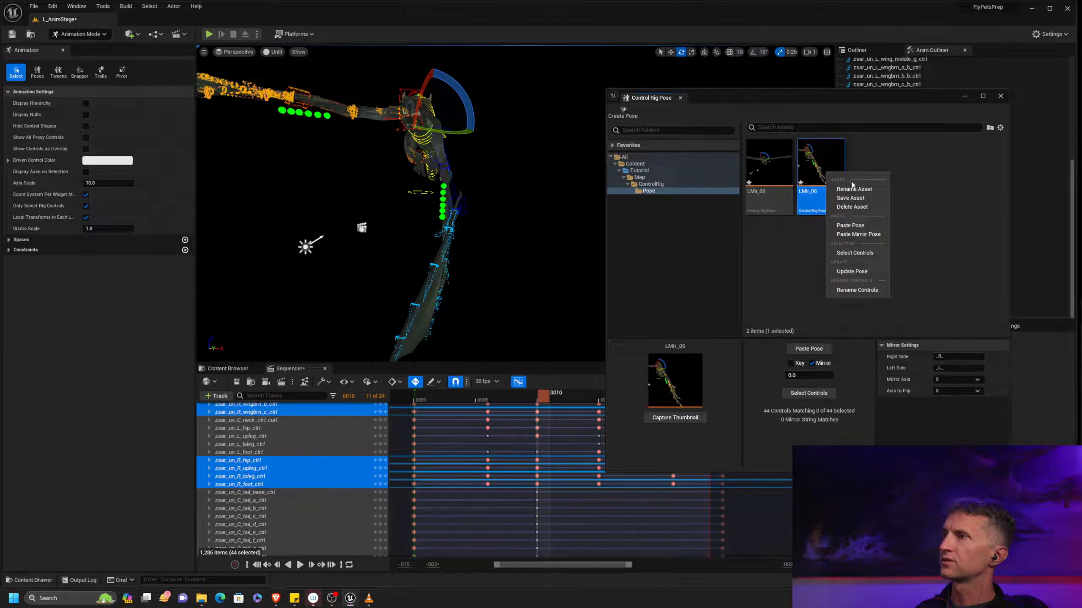
click(871, 254)
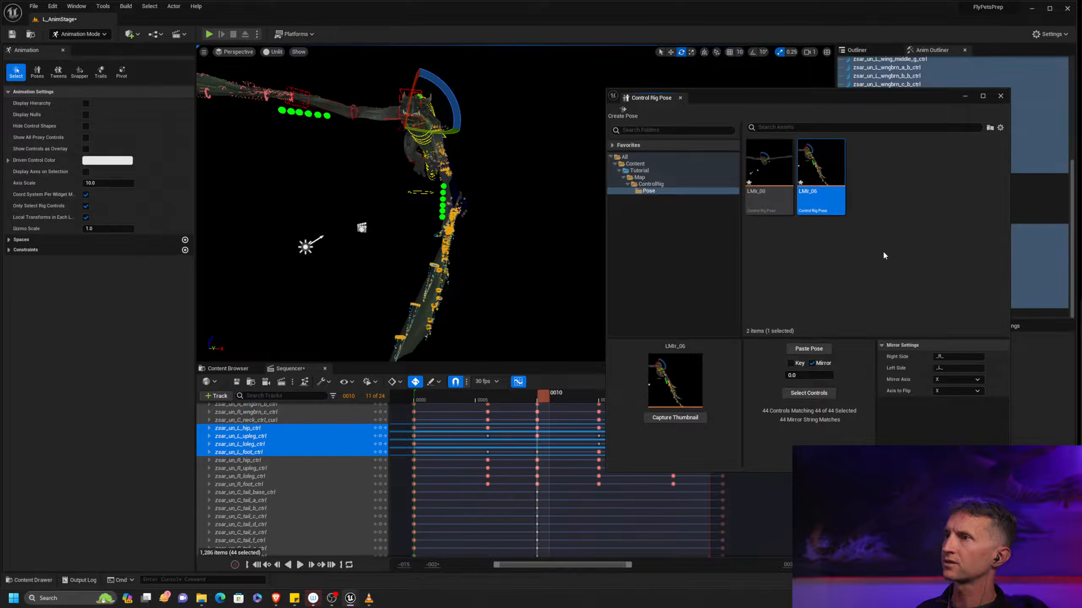
click(812, 363)
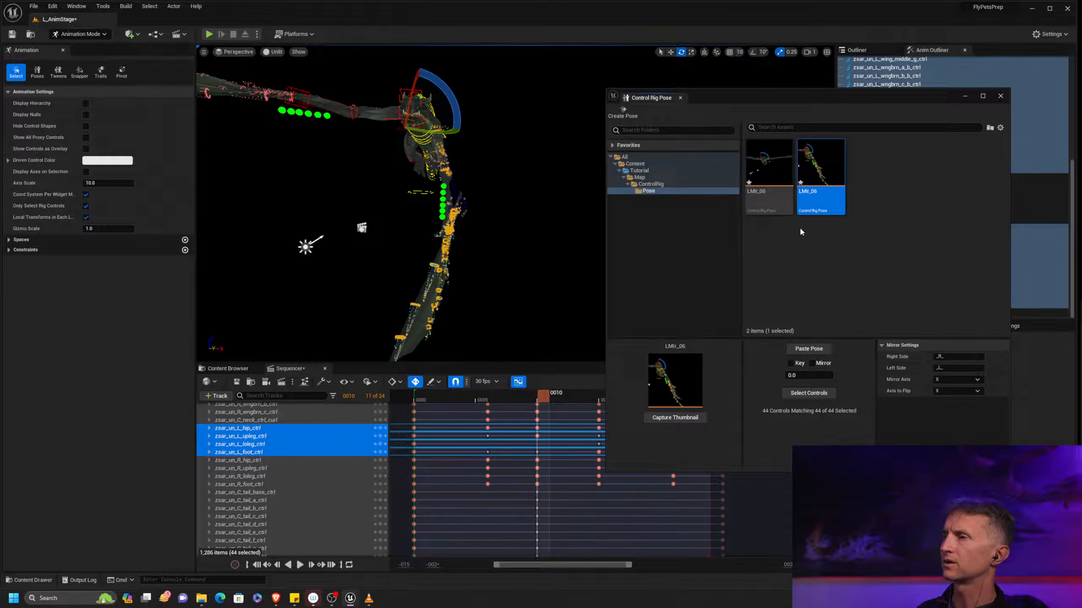
Create a pose asset named LMir_10 from the selected left-side controls
click(625, 114)
drag(1080, 259, 727, 276)
click(769, 293)
key(BackSpace)
text(10)
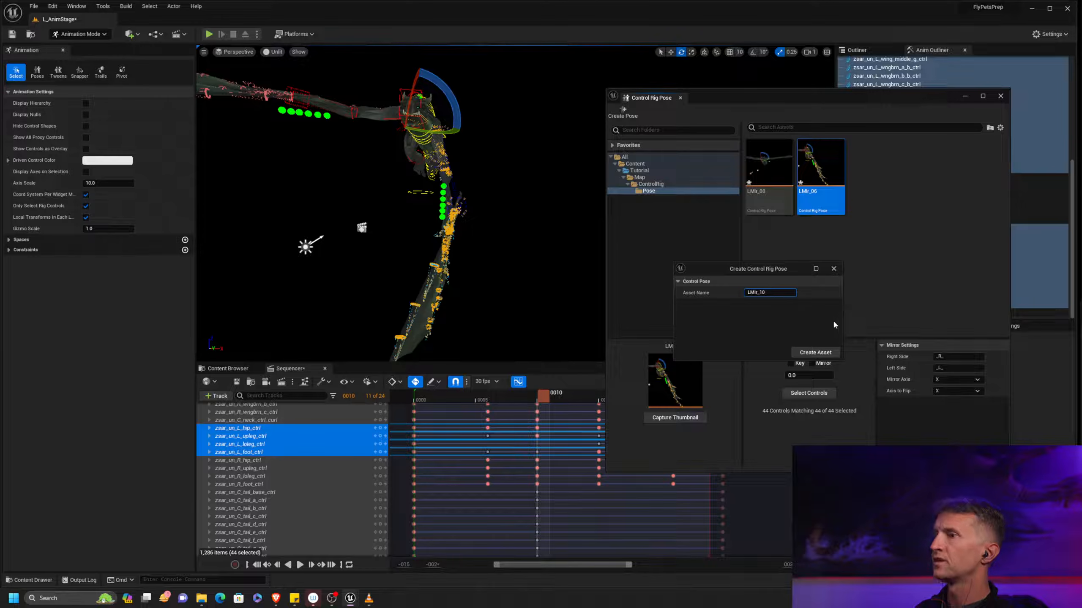
click(822, 354)
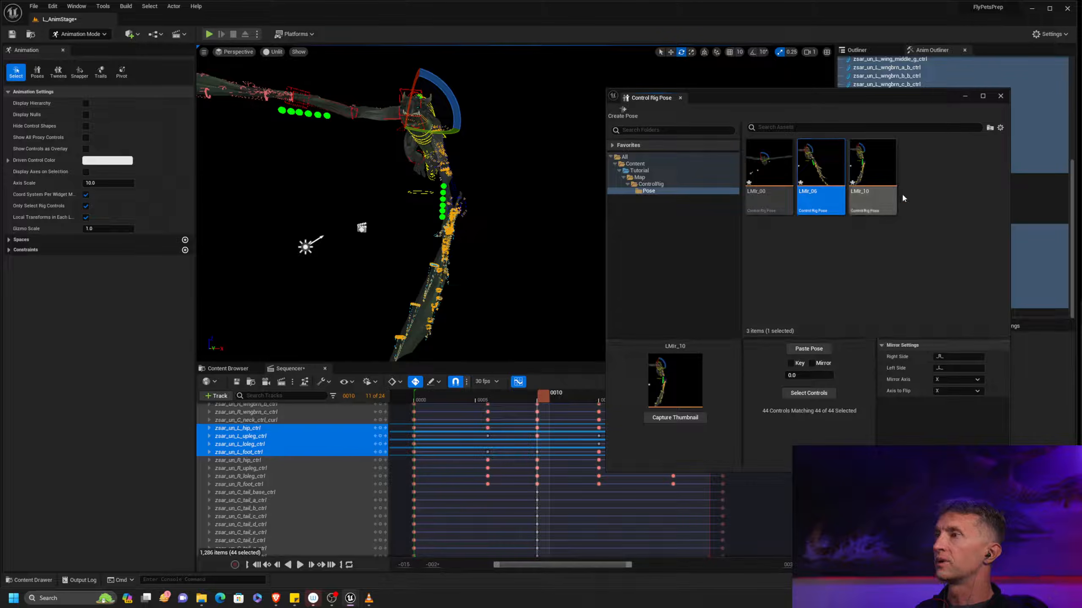
Select the right-side counterparts of LMir_10 with mirroring enabled and paste the mirrored pose at frame 10
click(887, 176)
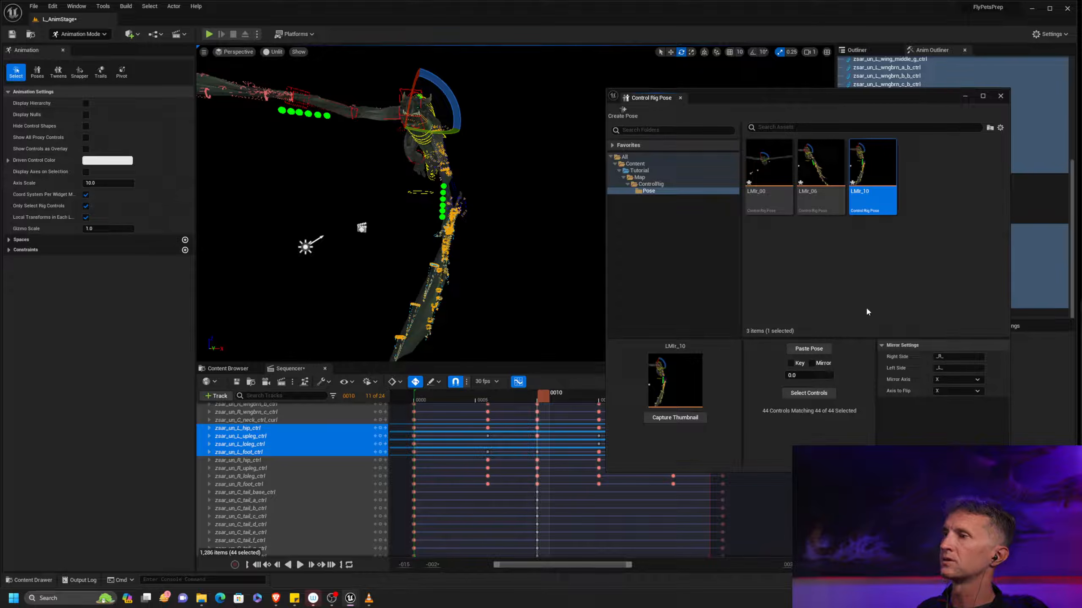
click(827, 392)
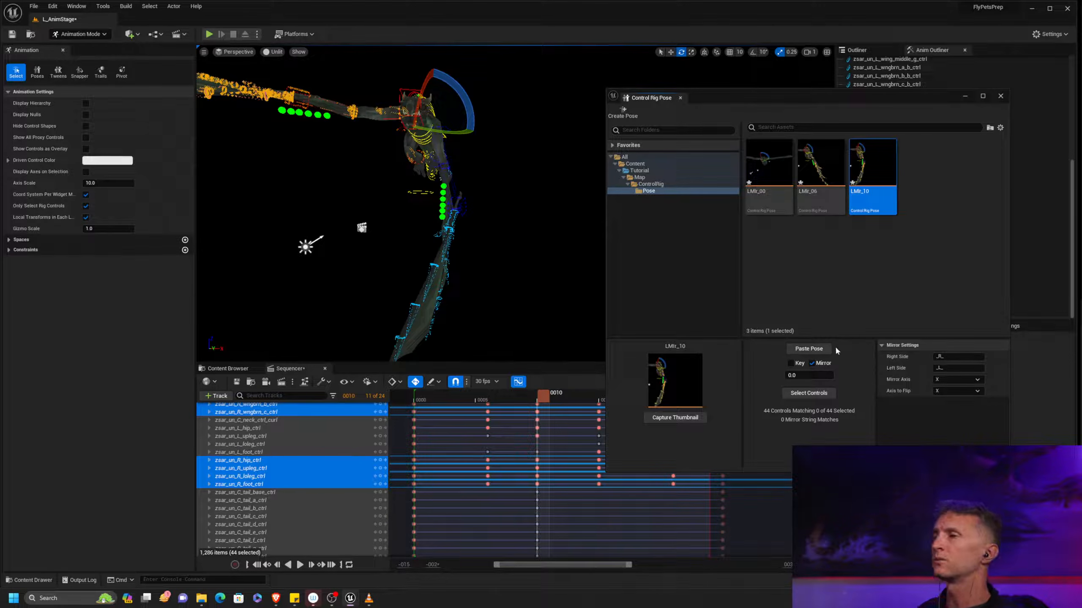
click(809, 349)
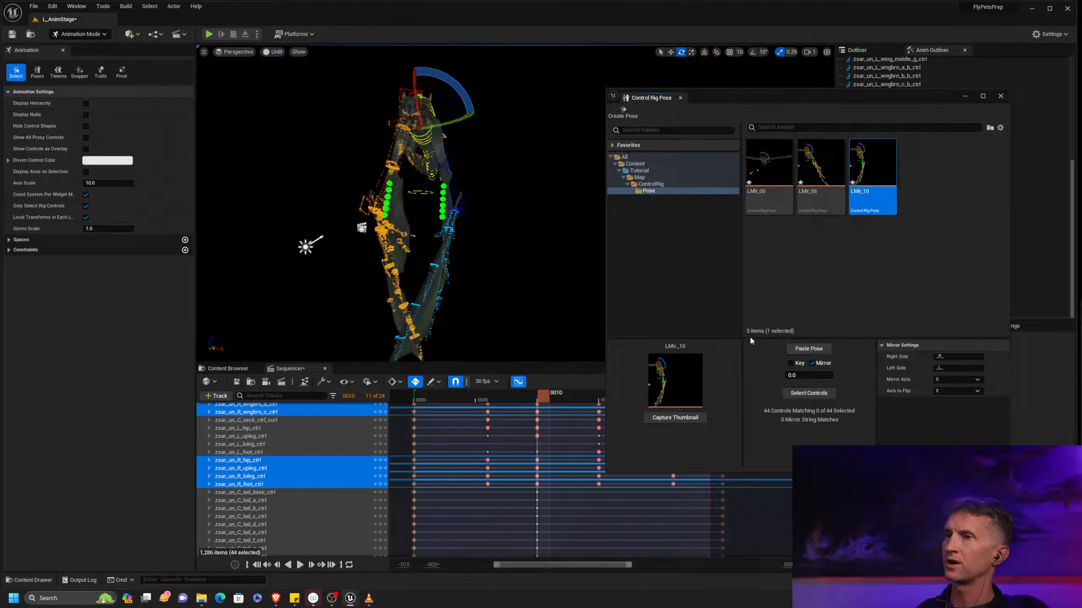
At frame 15, select the left-side controls stored in LMir_10 and create a pose asset named LMir_15 from them
drag(765, 103, 876, 86)
click(600, 400)
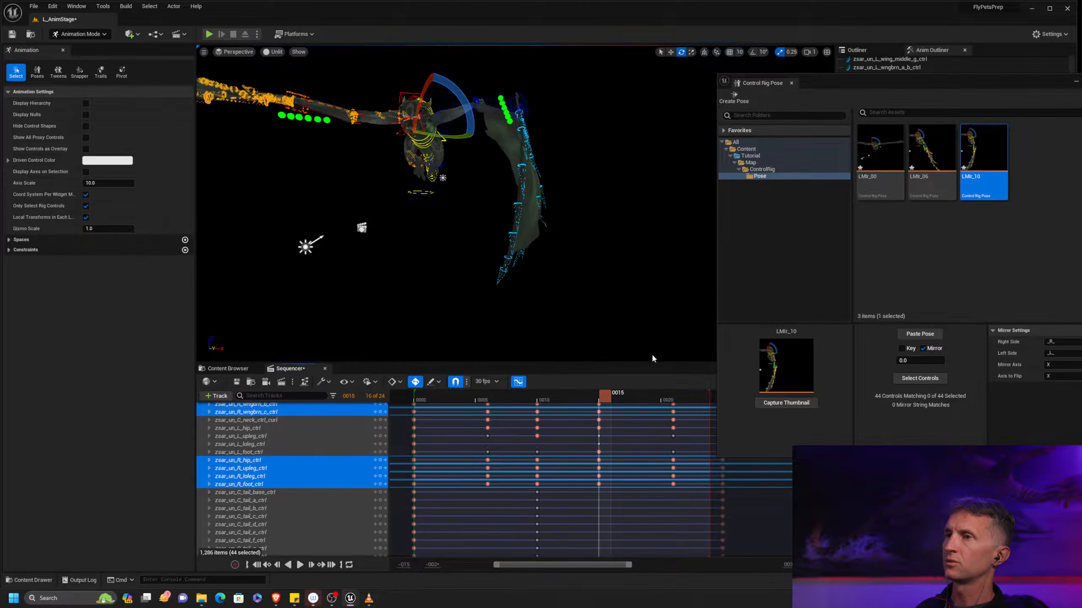
drag(994, 85, 851, 60)
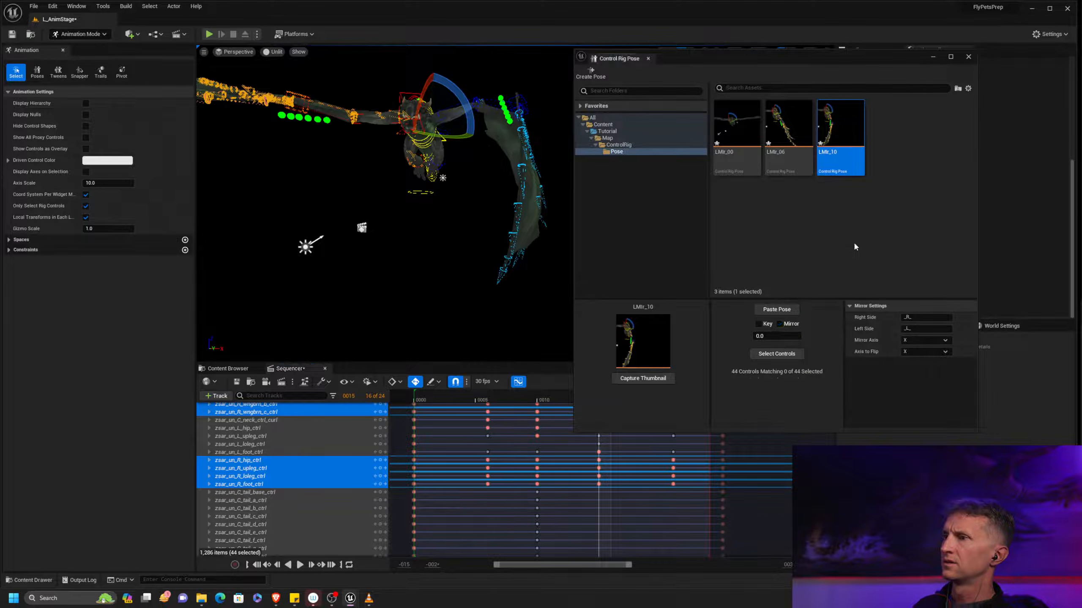
right_click(851, 129)
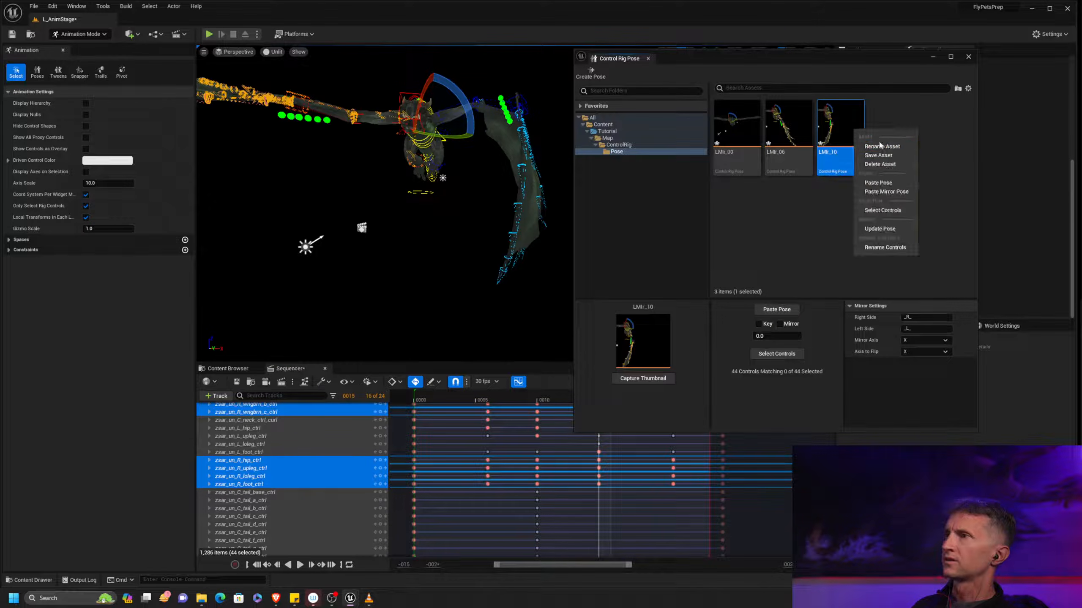
click(890, 210)
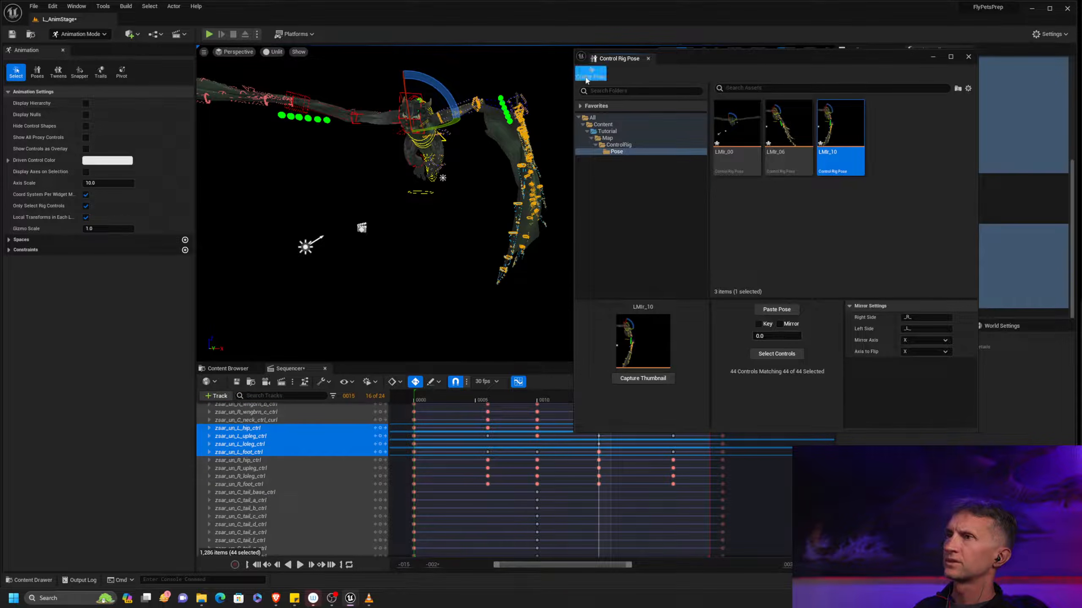
click(611, 79)
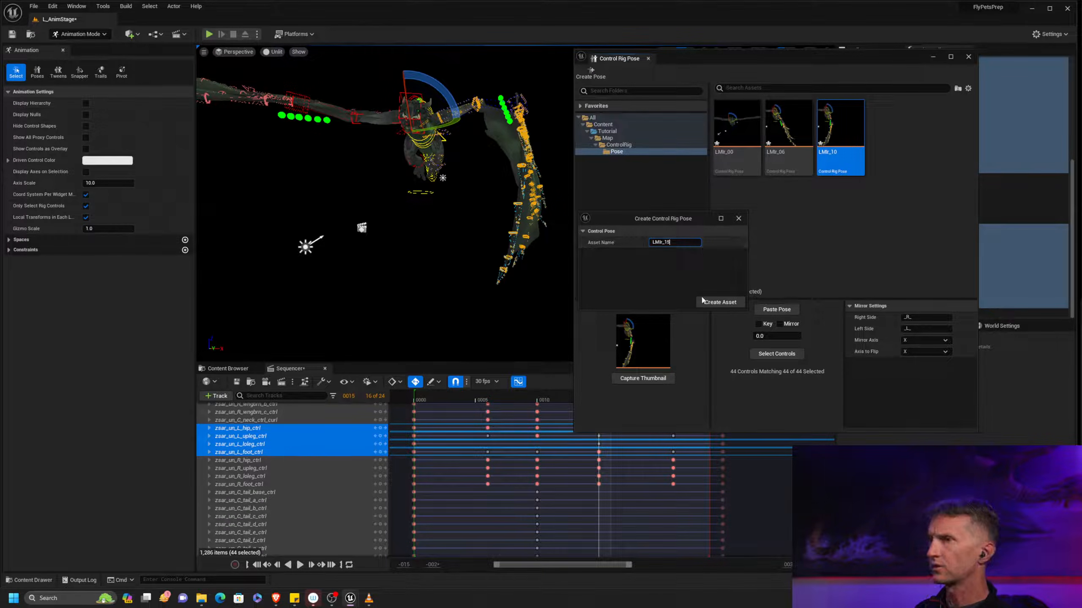
click(718, 303)
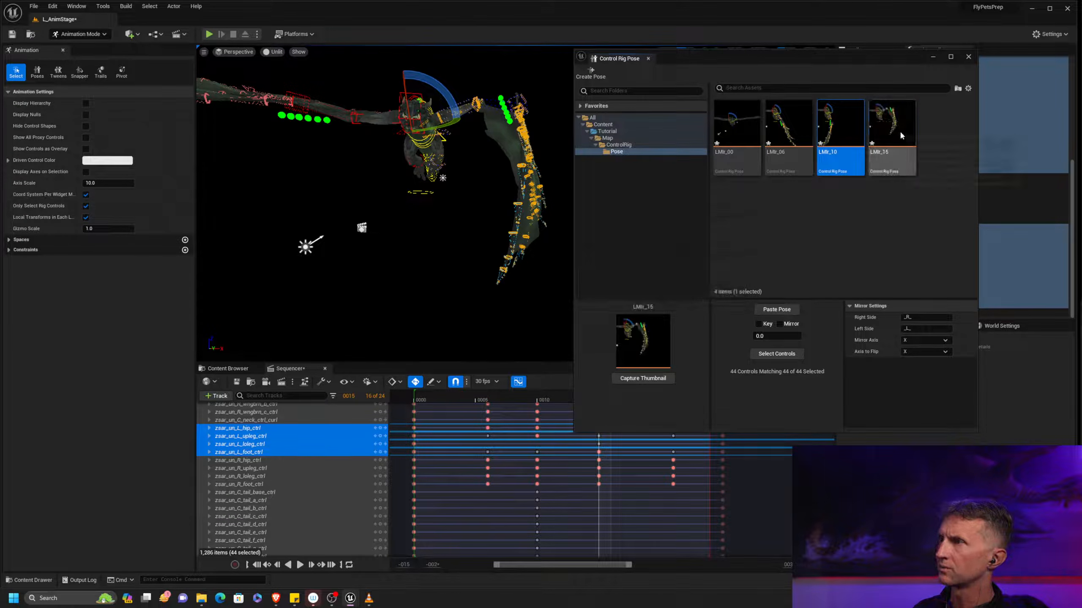
Select the right-side counterparts of LMir_15 with mirroring enabled and paste the mirrored pose at frame 15
click(900, 129)
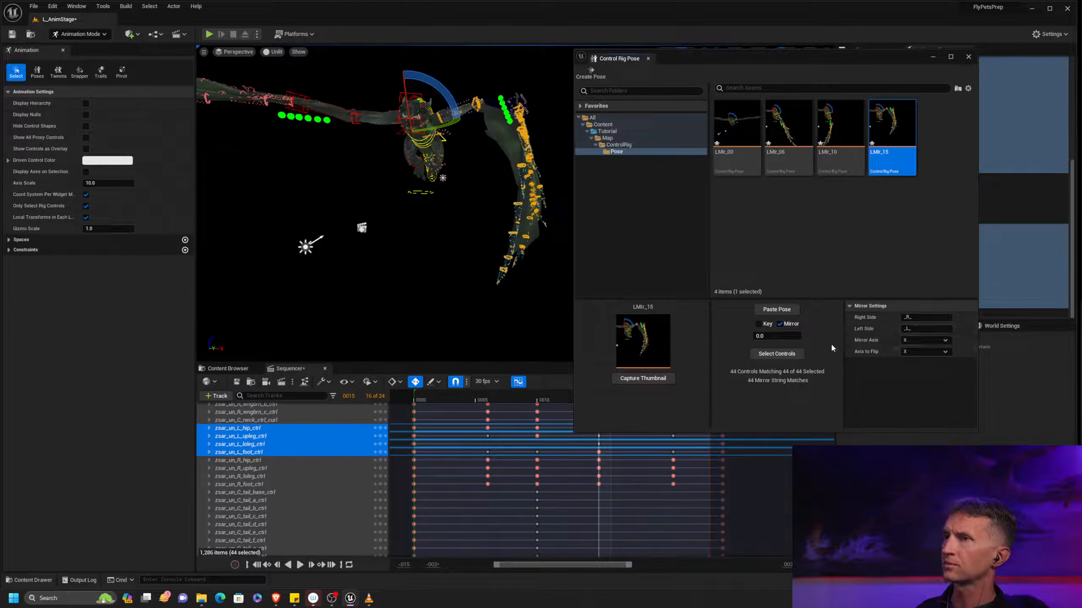
click(787, 354)
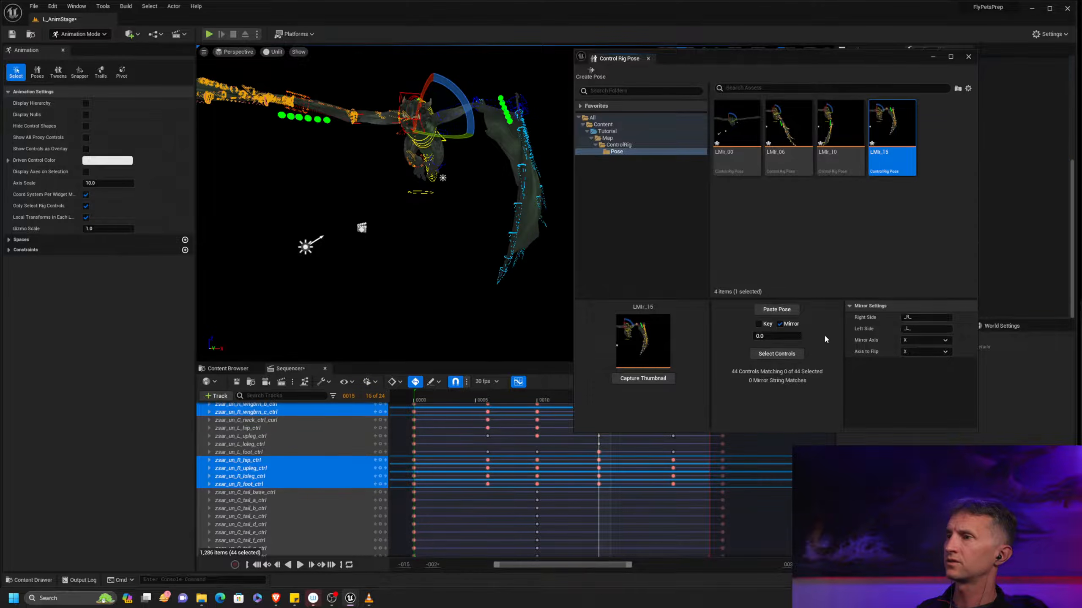
click(777, 315)
drag(806, 55, 960, 67)
At frame 21, select the left-side controls stored in LMir_15 and create a pose asset named LMir_21 from them
click(674, 400)
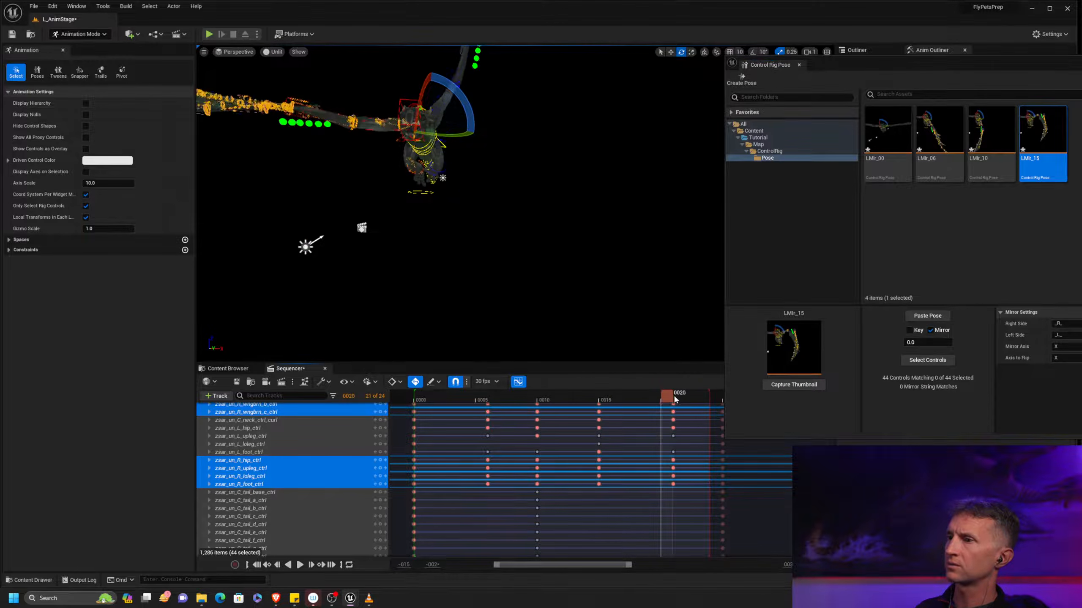
drag(1026, 78, 895, 70)
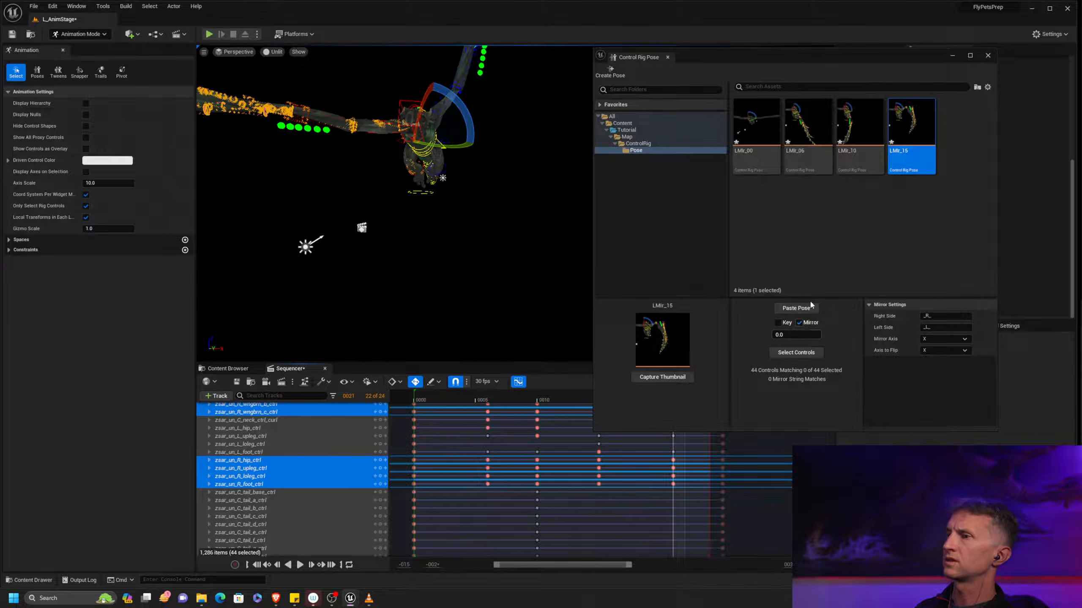
right_click(918, 139)
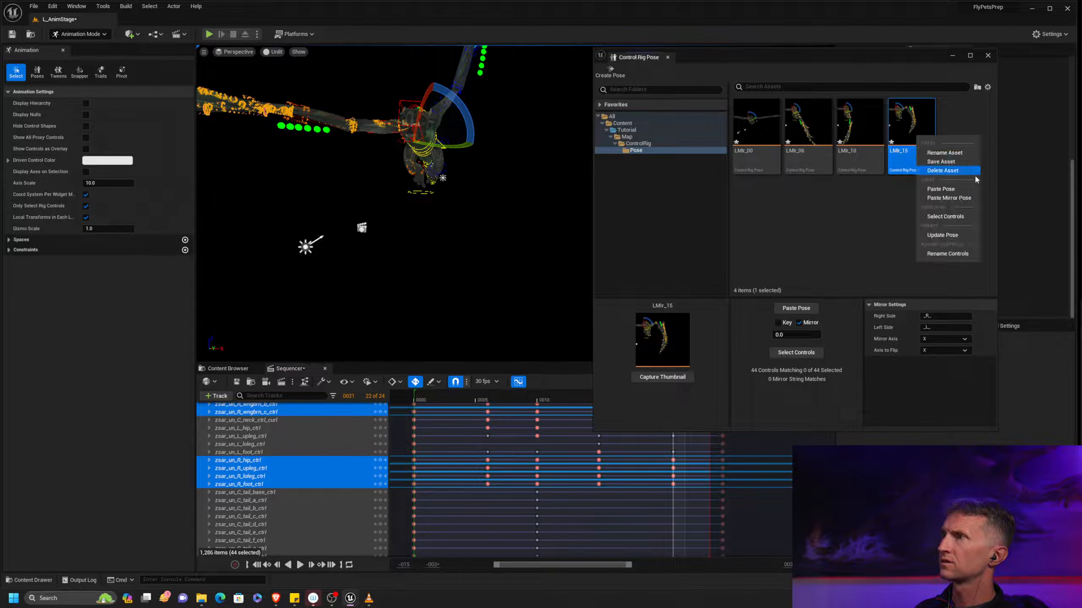
click(944, 216)
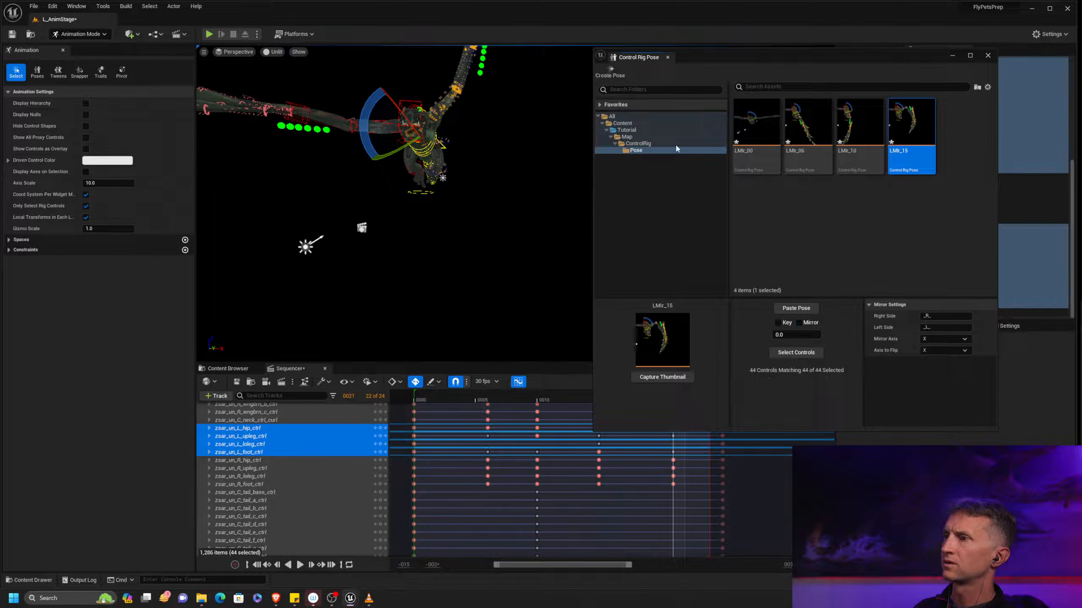
click(621, 77)
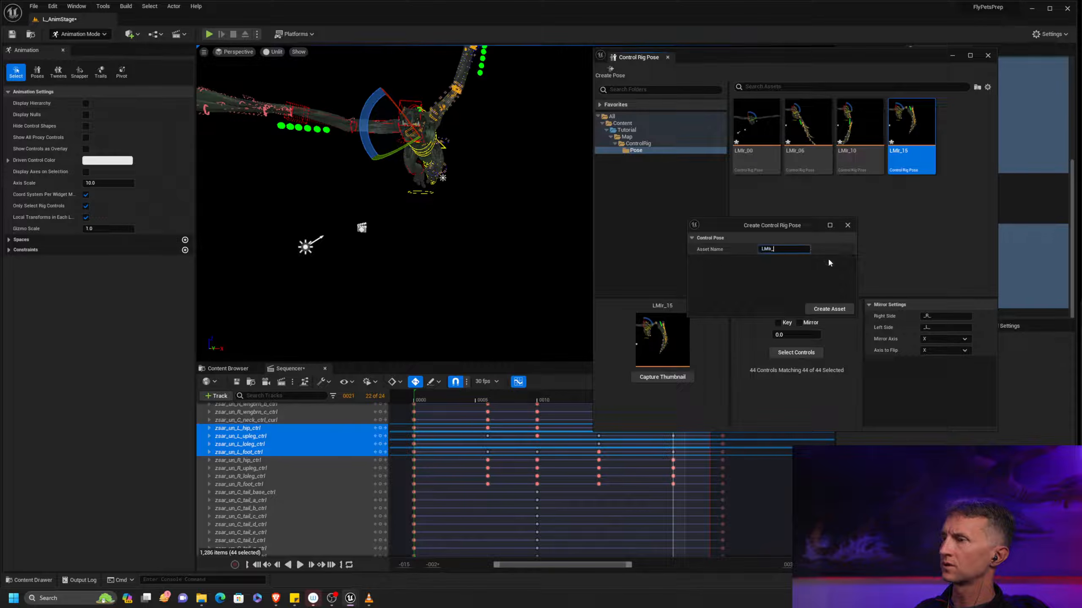
text(21)
click(827, 310)
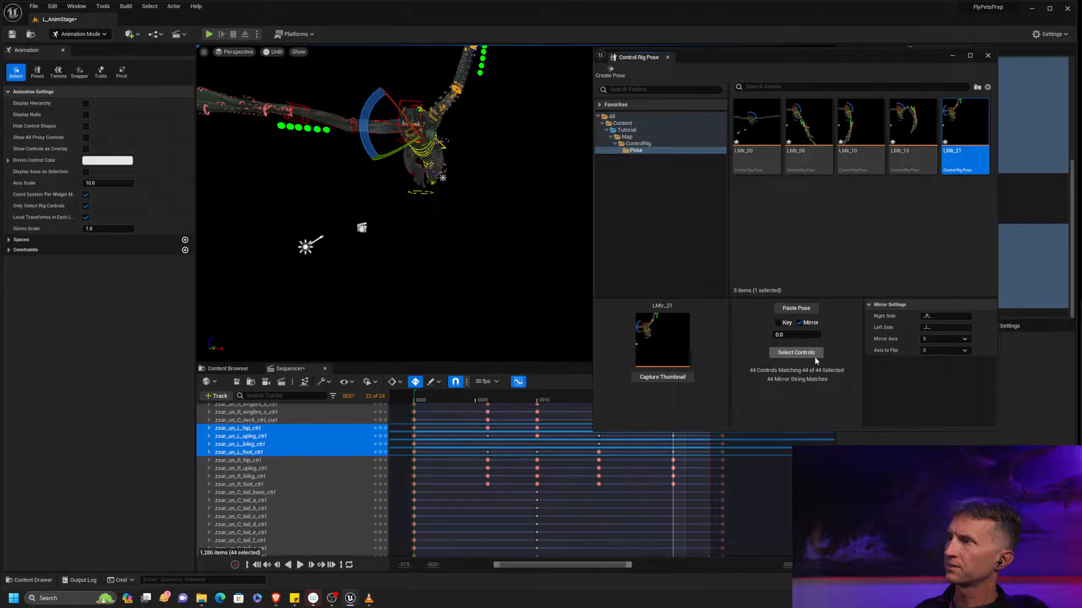
Select the right-side counterparts of LMir_21 with mirroring enabled and paste the mirrored pose at frame 21
click(795, 355)
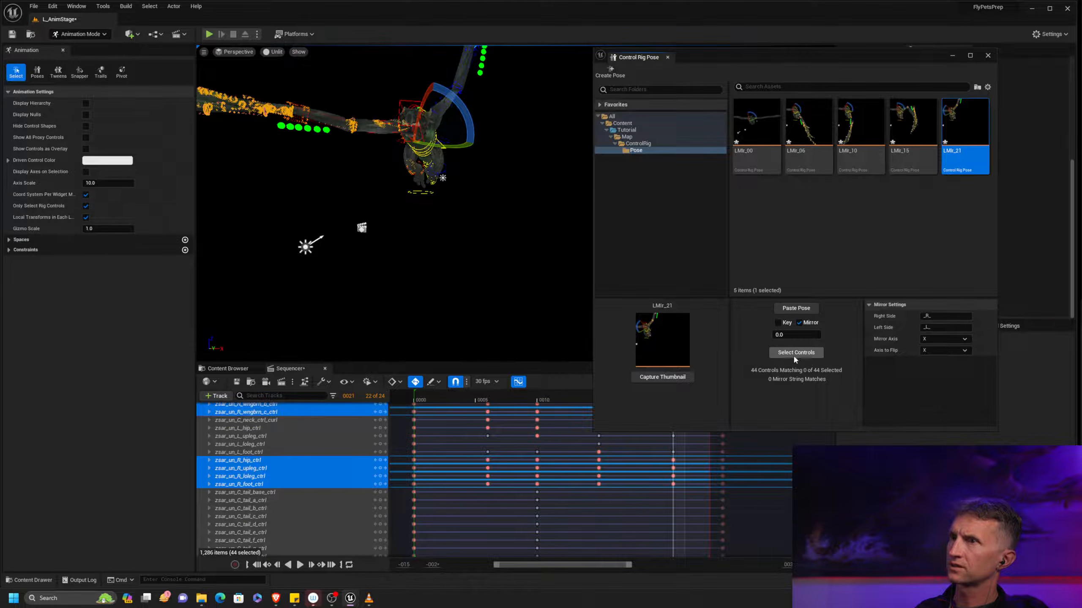
click(809, 311)
drag(869, 54, 954, 81)
drag(857, 86, 1024, 106)
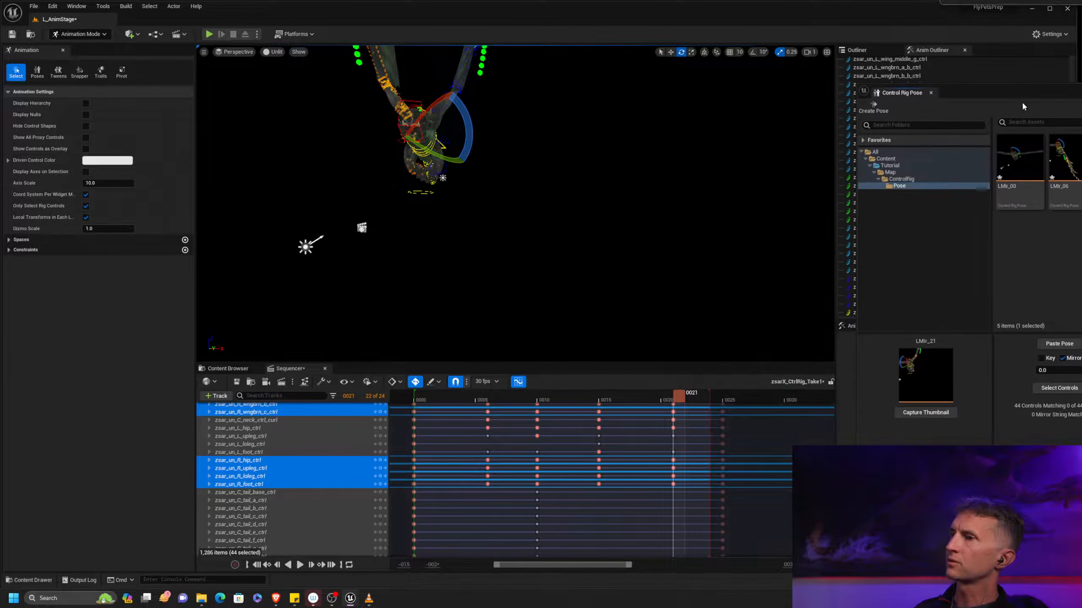
Go to frame 25 and select the right-side counterparts of the controls stored in LMir_00 with mirroring enabled
click(723, 398)
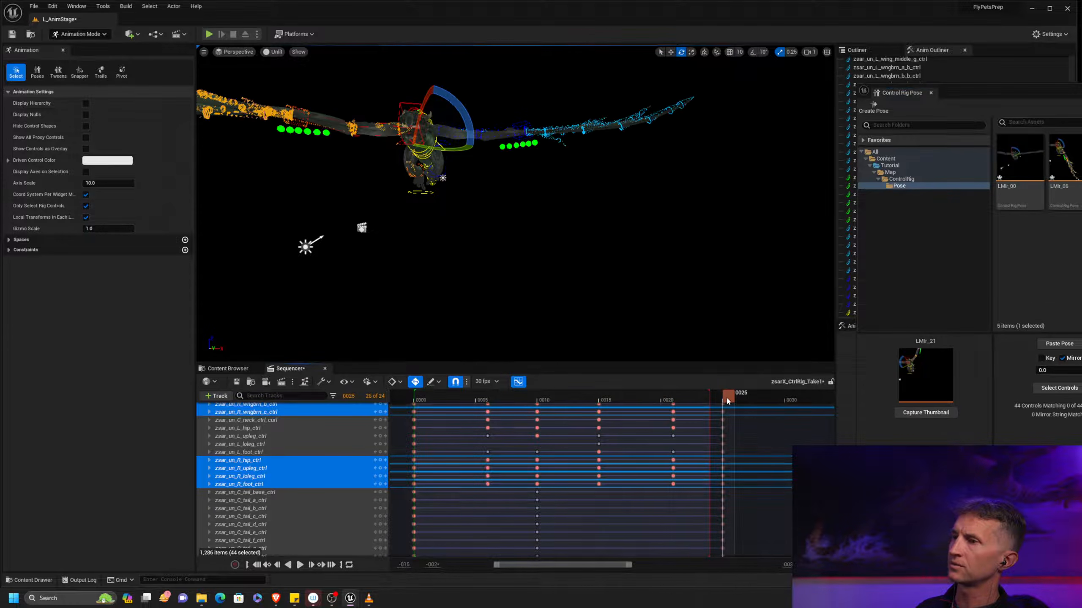
right_click(1026, 161)
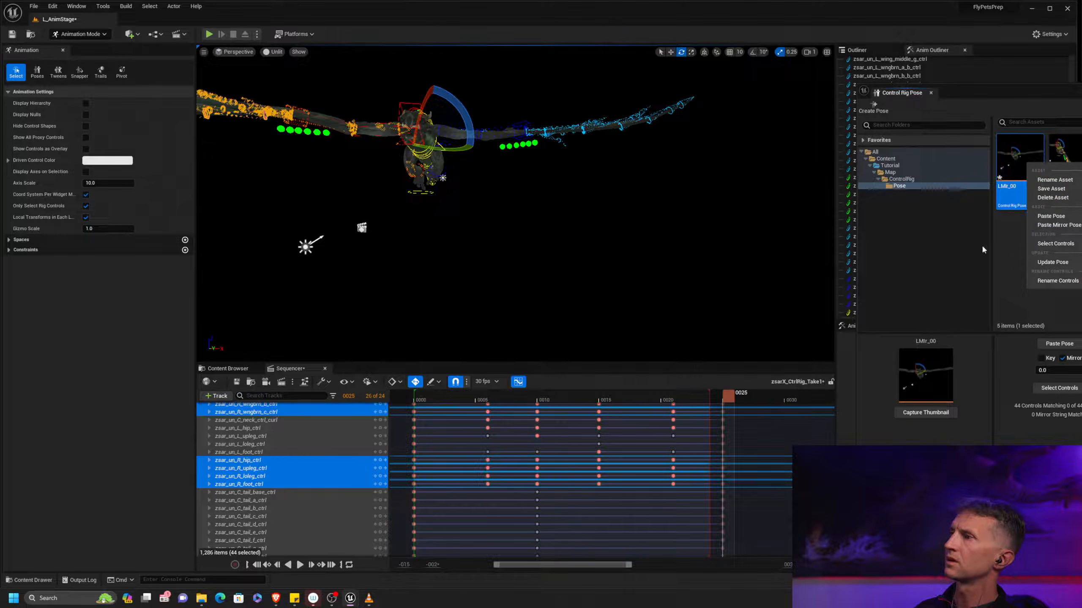
click(981, 251)
click(1028, 179)
right_click(1027, 160)
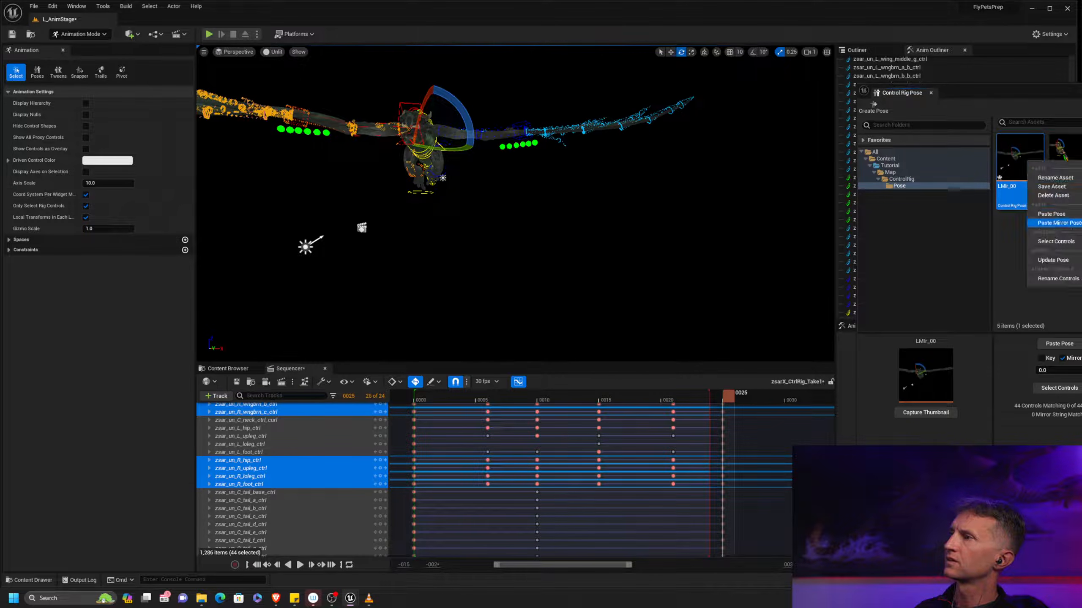
click(1080, 242)
drag(1079, 96, 827, 52)
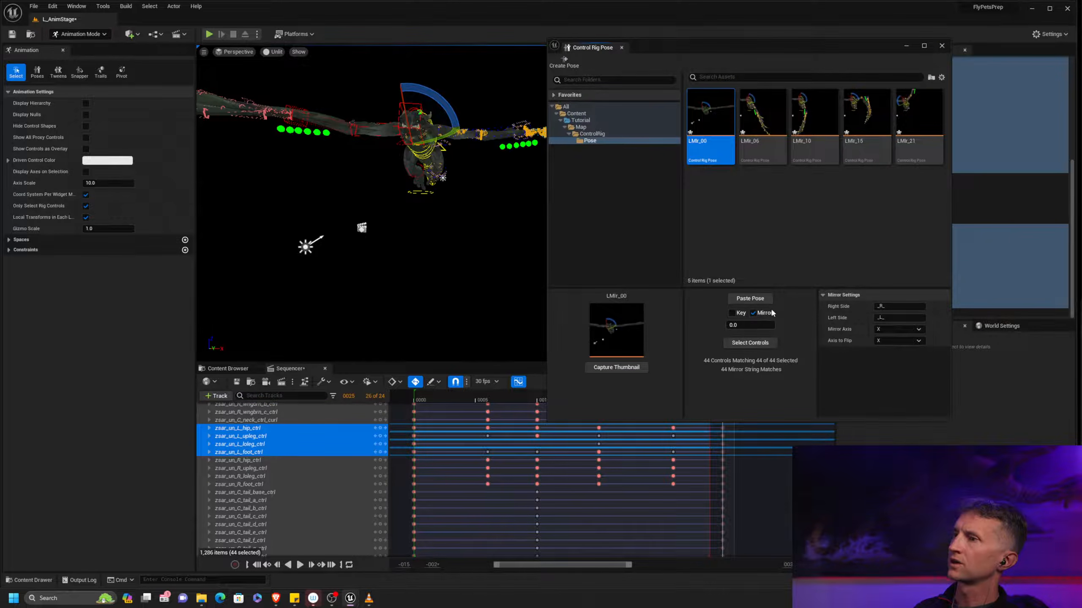
click(778, 343)
drag(826, 51, 1081, 86)
Play back the mirrored wing cycle, closing the Control Rig Pose window meanwhile, and stop at frame 4
alt+drag(545, 308, 608, 301)
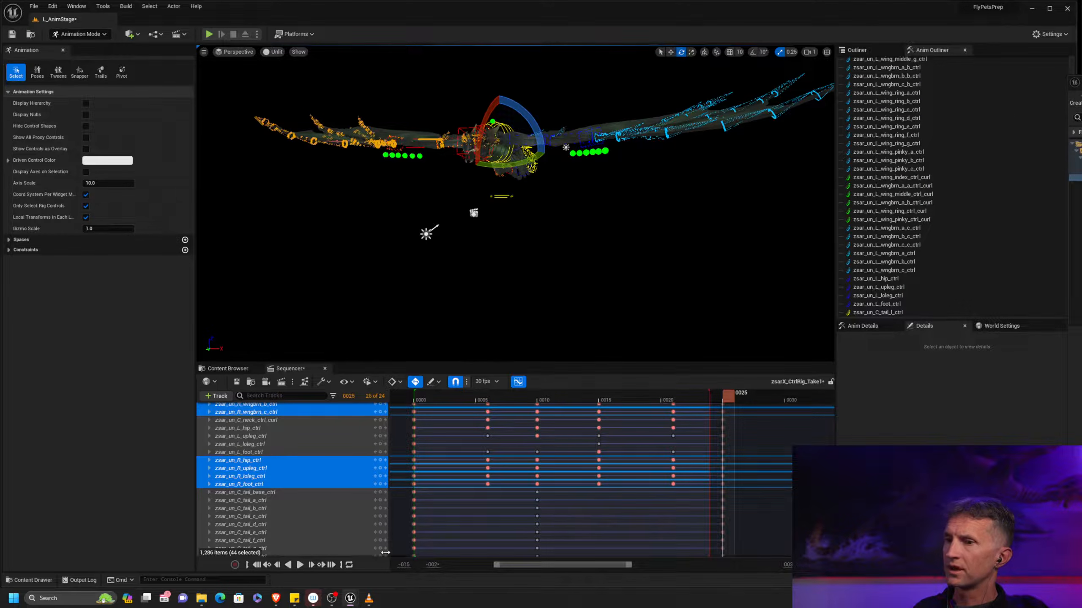
click(311, 561)
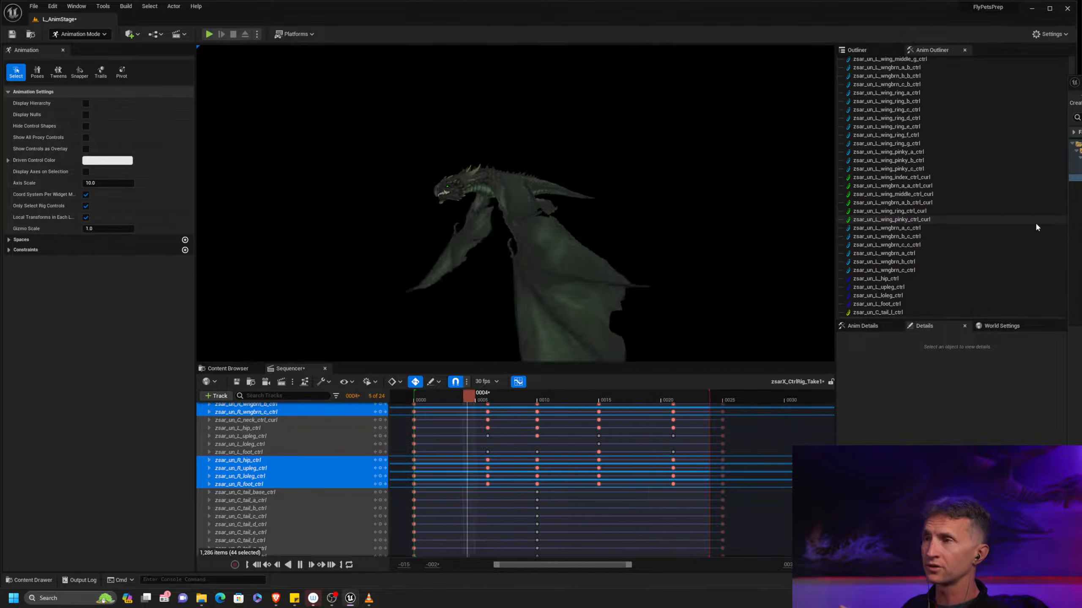
drag(1081, 87, 780, 116)
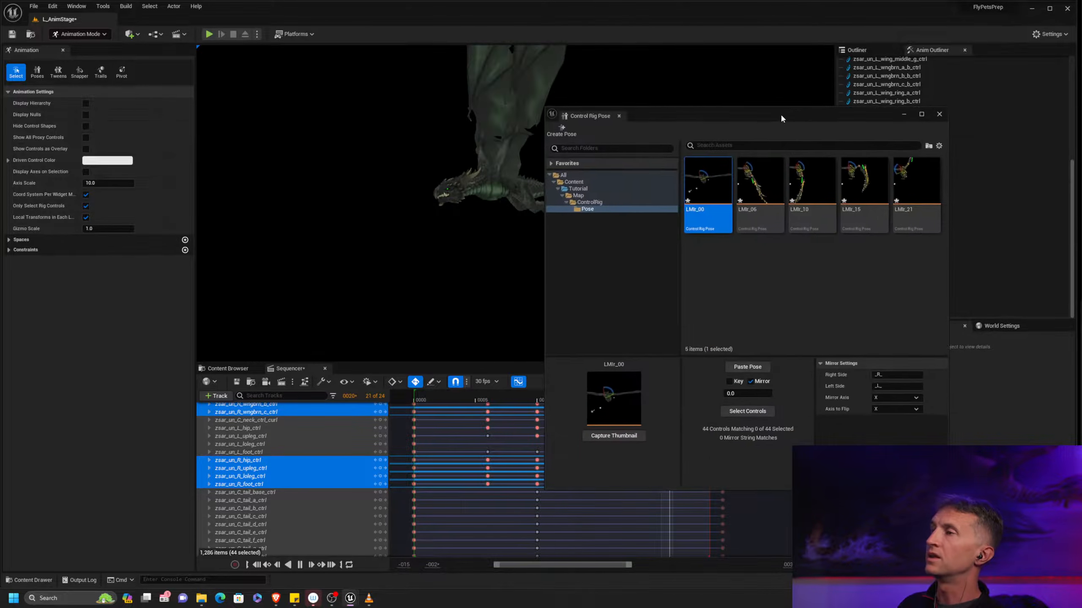
click(937, 113)
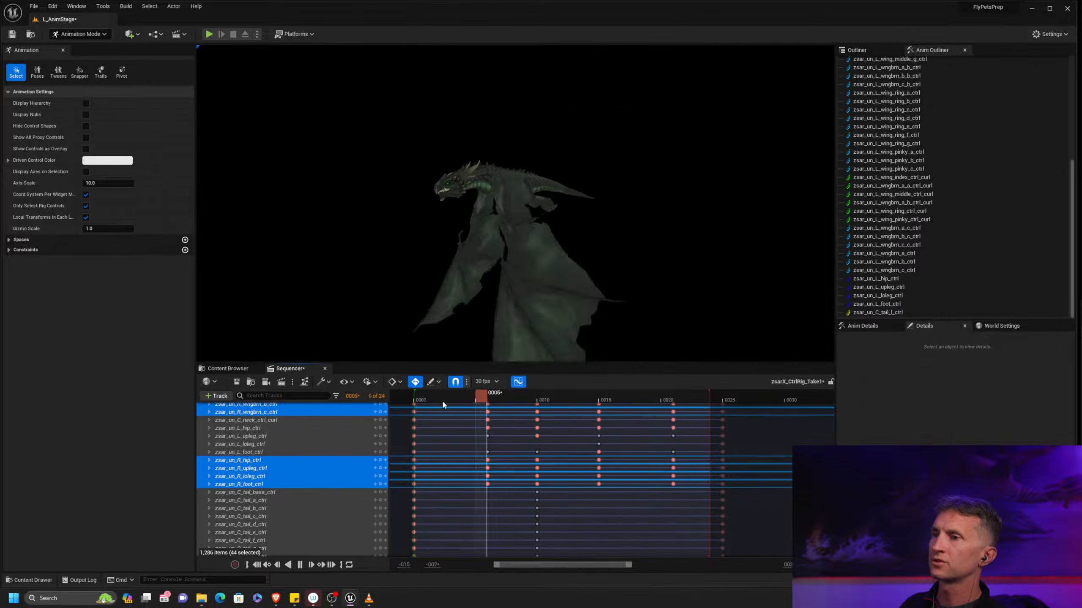
click(468, 399)
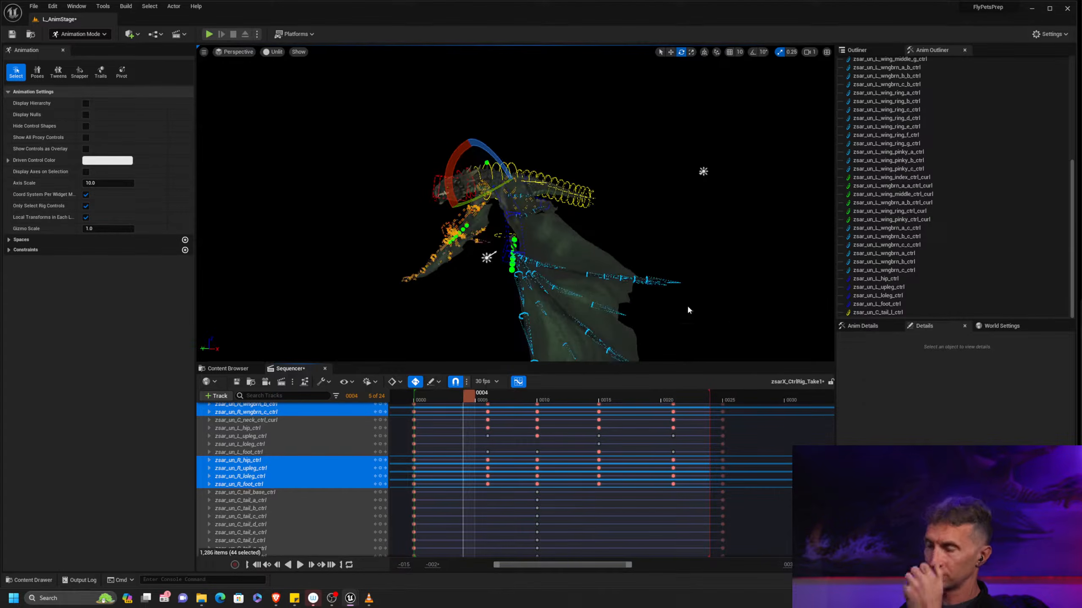
Switch to the browser to check the wingbeat illustrations on the Flight Videos Deconstructed page, and return to Unreal Editor
key(alt+Tab)
key(Tab)
key(Tab)
key(Tab)
key(Tab)
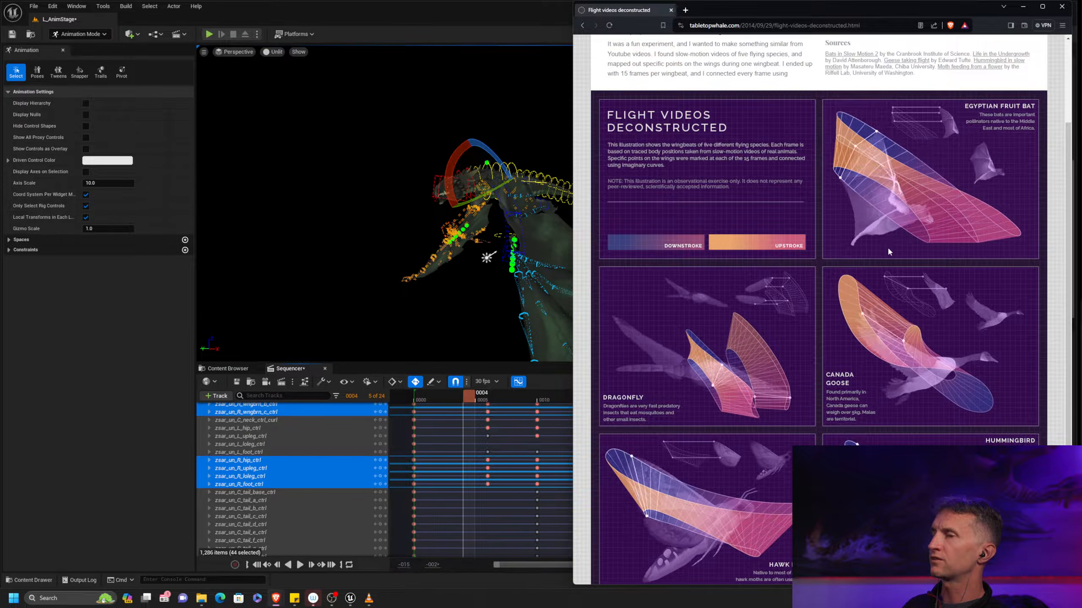
key(alt+Tab)
Clear the _L_ filter from the control list and select the left wingtip control zsar_un_L_wing_index_g_ctrl
middle_drag(713, 271, 691, 188)
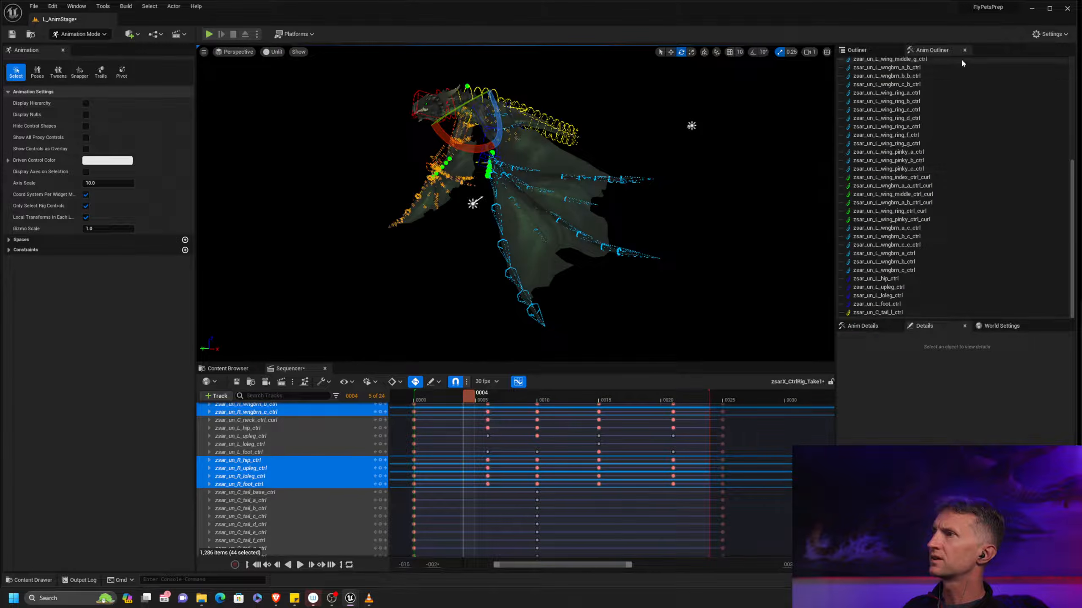
scroll(1072, 88, up, 5)
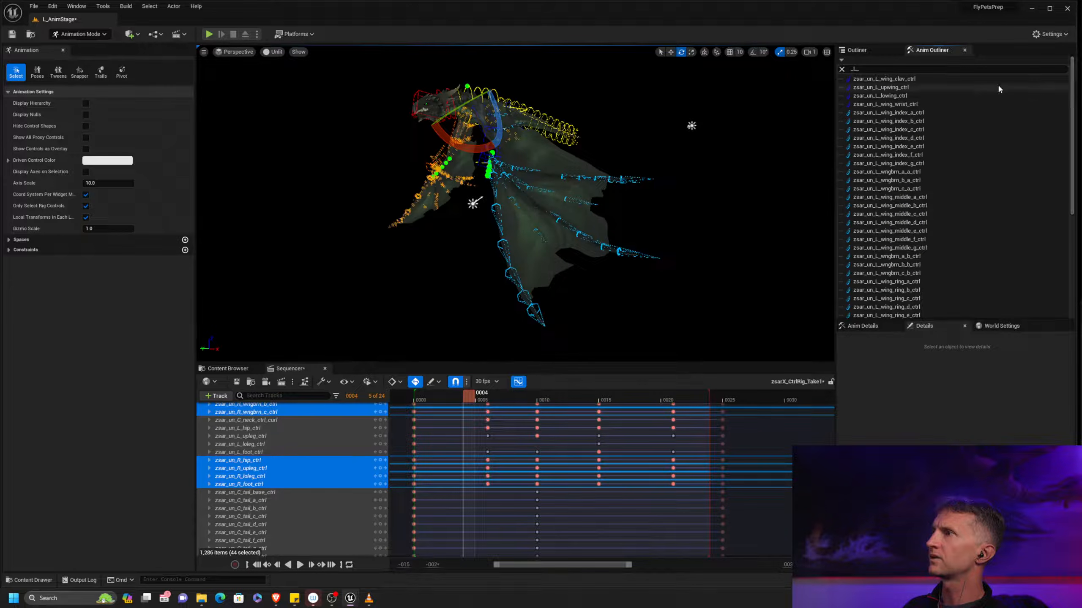
click(842, 69)
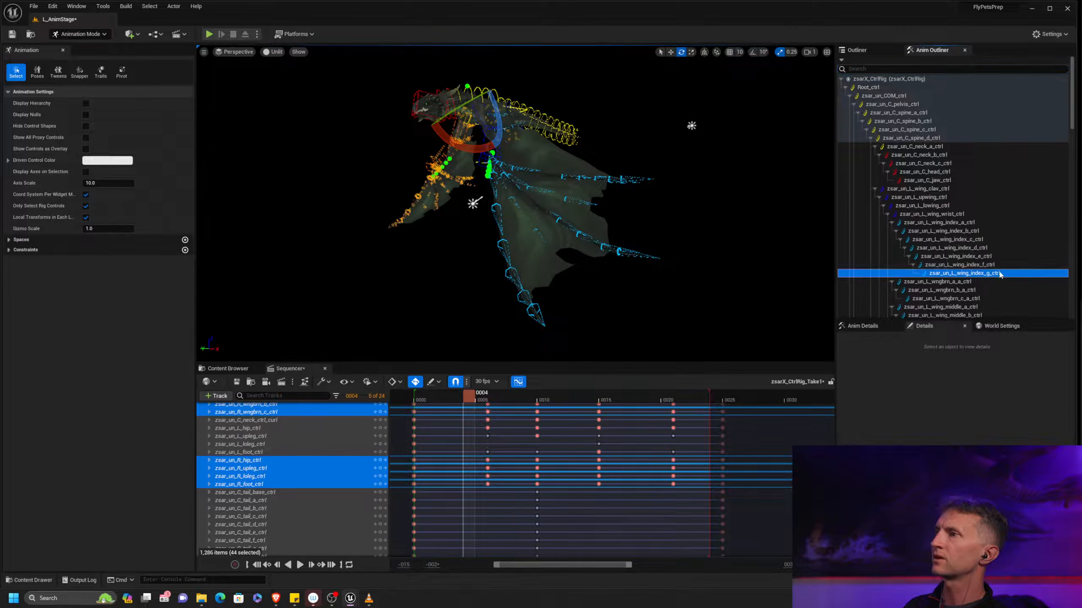
click(1002, 273)
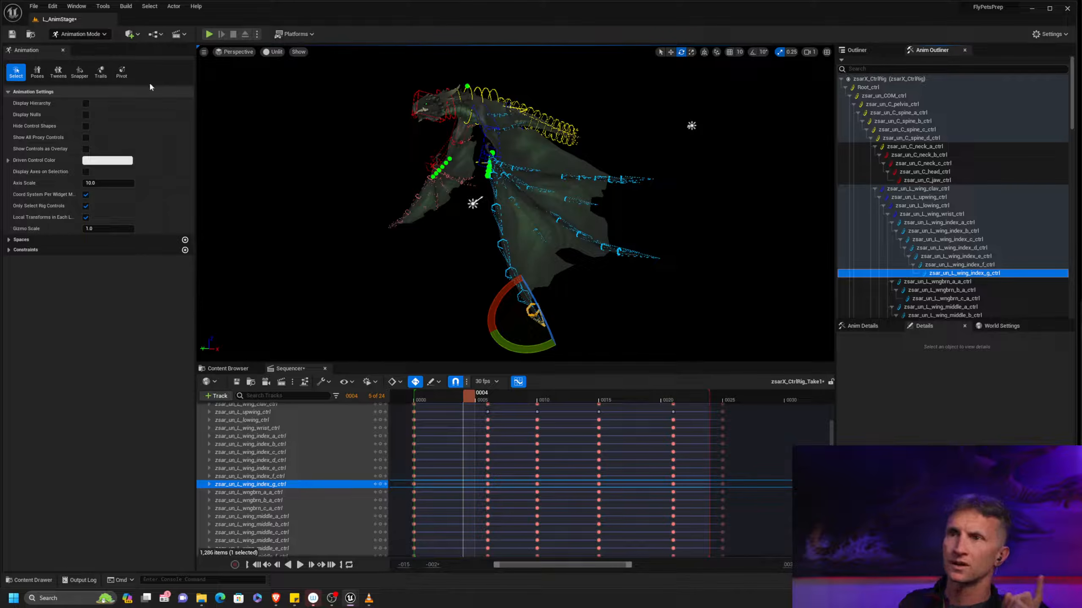
Show the motion trail for the left wingtip control and set its trail thickness to about 6.77
click(100, 76)
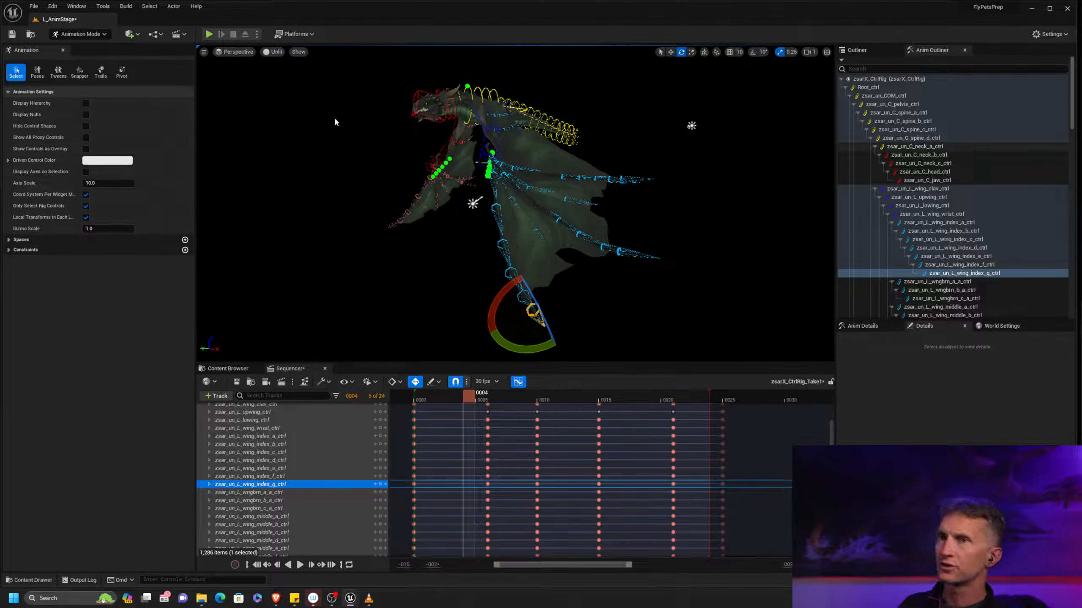
drag(796, 131, 895, 141)
click(872, 168)
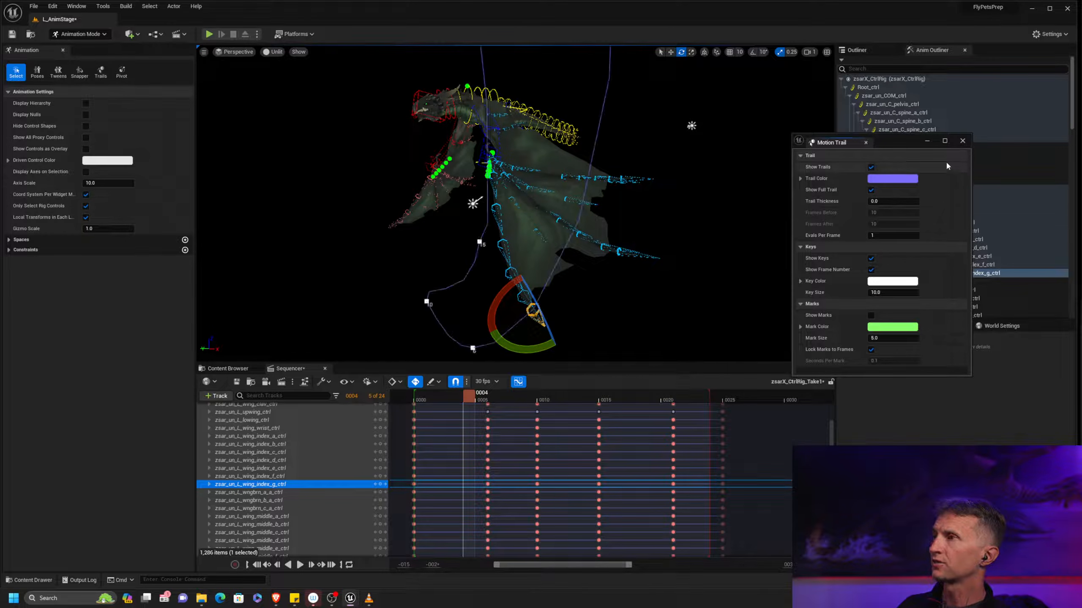
drag(907, 204, 966, 205)
alt+middle_drag(666, 202, 666, 237)
scroll(666, 201, down, 2)
alt+right_drag(715, 347, 677, 348)
mouse_move(714, 347)
alt+mouse_down()
mouse_move(766, 324)
mouse_move(714, 347)
alt+mouse_up()
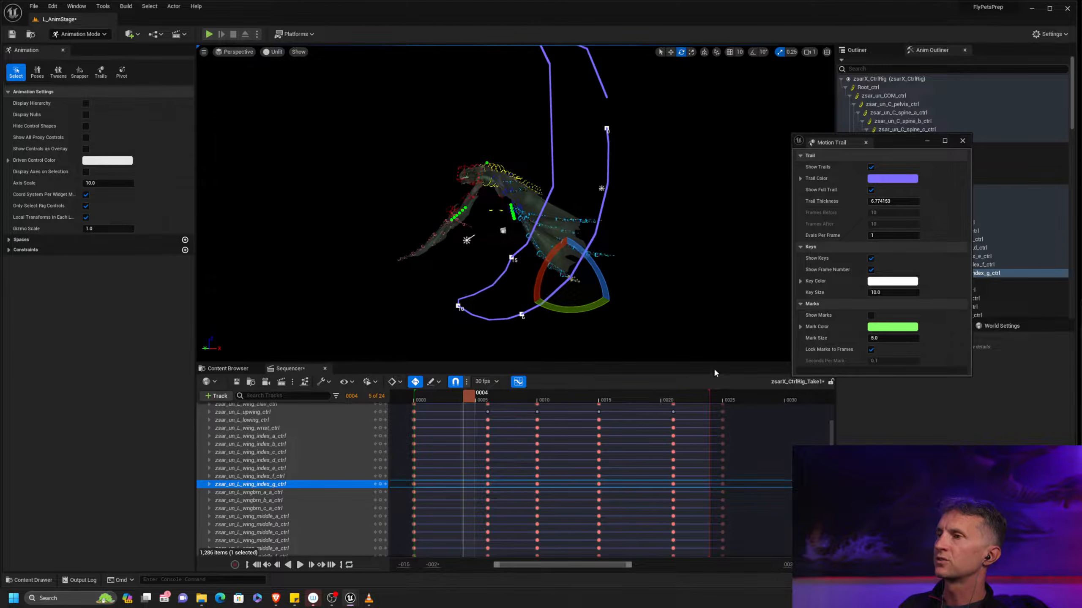
Extend the end of the sequence's playback range to frame 25
drag(721, 395, 725, 394)
key(ctrl+z)
alt+middle_drag(691, 255, 690, 281)
scroll(690, 281, down, 2)
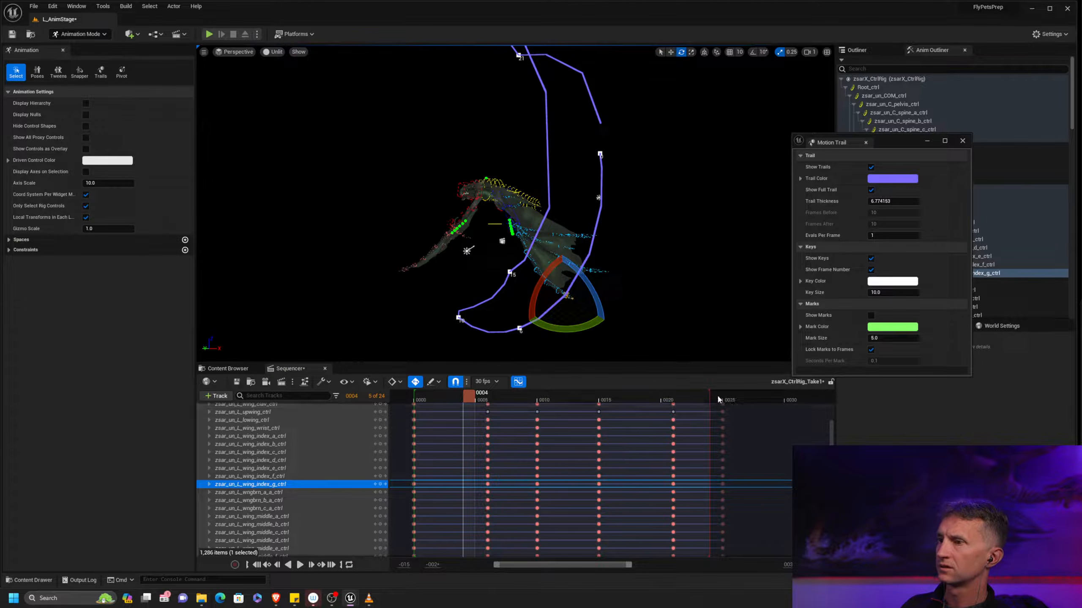
drag(711, 393, 722, 393)
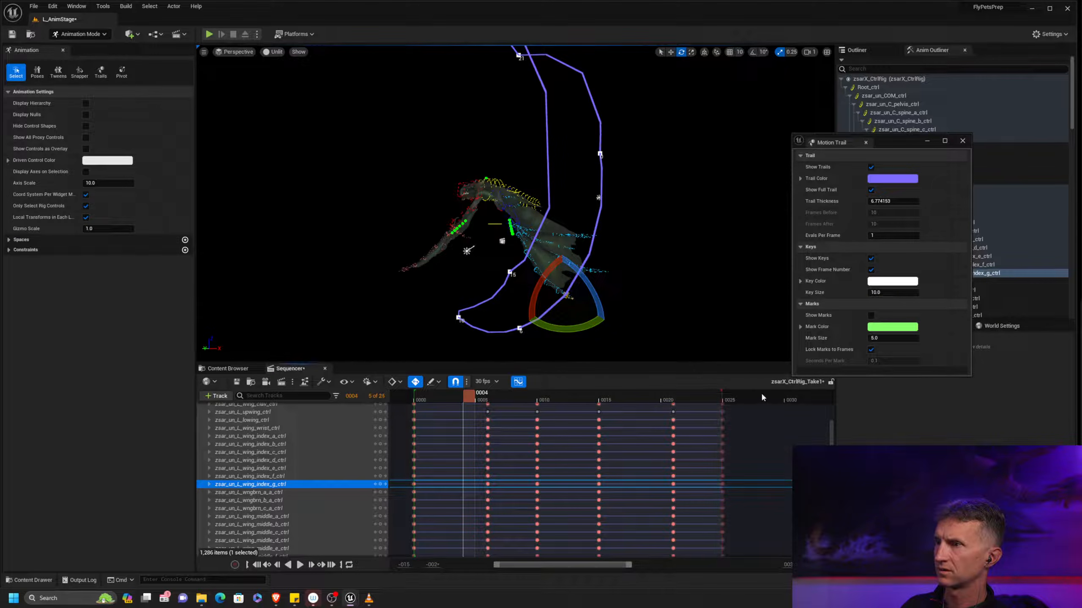
Examine the shape of the left wingtip's motion trail from front and side viewing angles
alt+middle_drag(687, 225, 687, 262)
scroll(656, 287, down, 2)
mouse_move(657, 287)
alt+mouse_down()
mouse_move(584, 288)
mouse_move(696, 290)
mouse_move(663, 290)
alt+mouse_up()
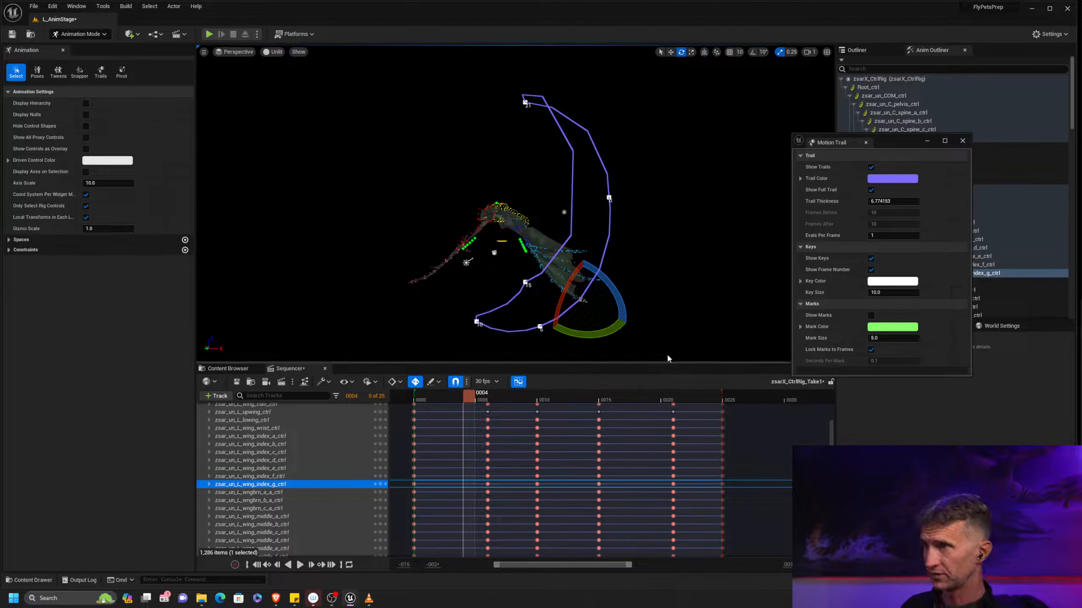
alt+drag(699, 281, 634, 280)
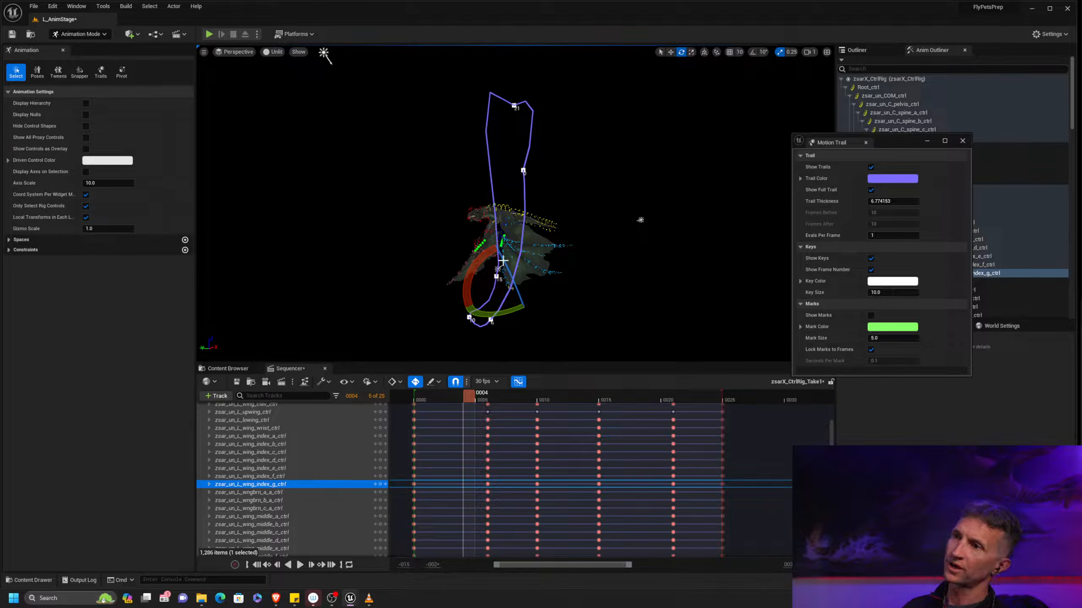
alt+drag(570, 202, 553, 202)
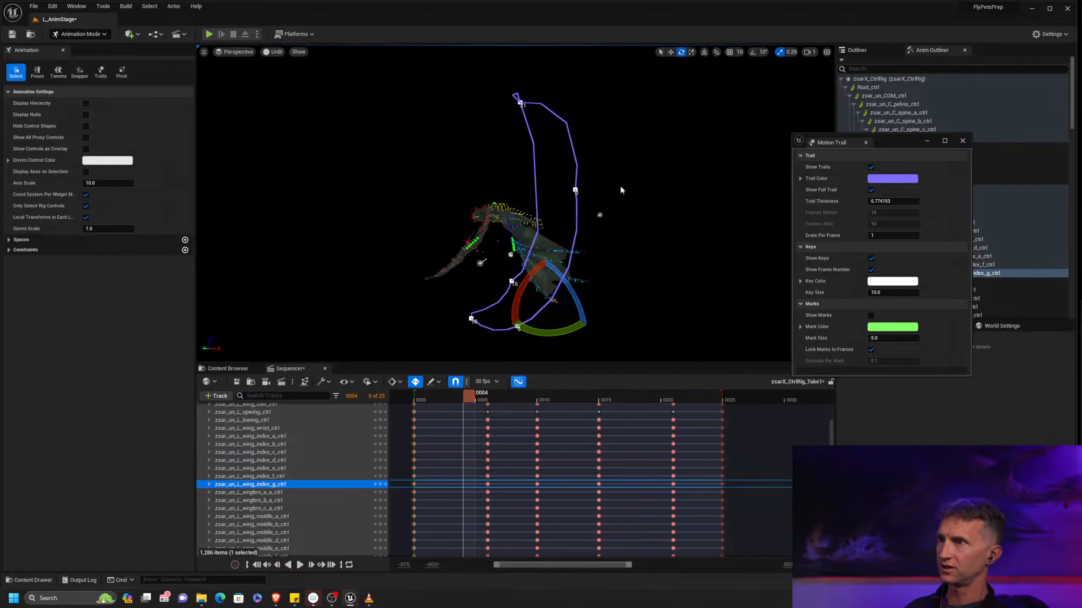
mouse_move(668, 223)
alt+mouse_down()
mouse_move(709, 223)
mouse_move(687, 222)
alt+mouse_up()
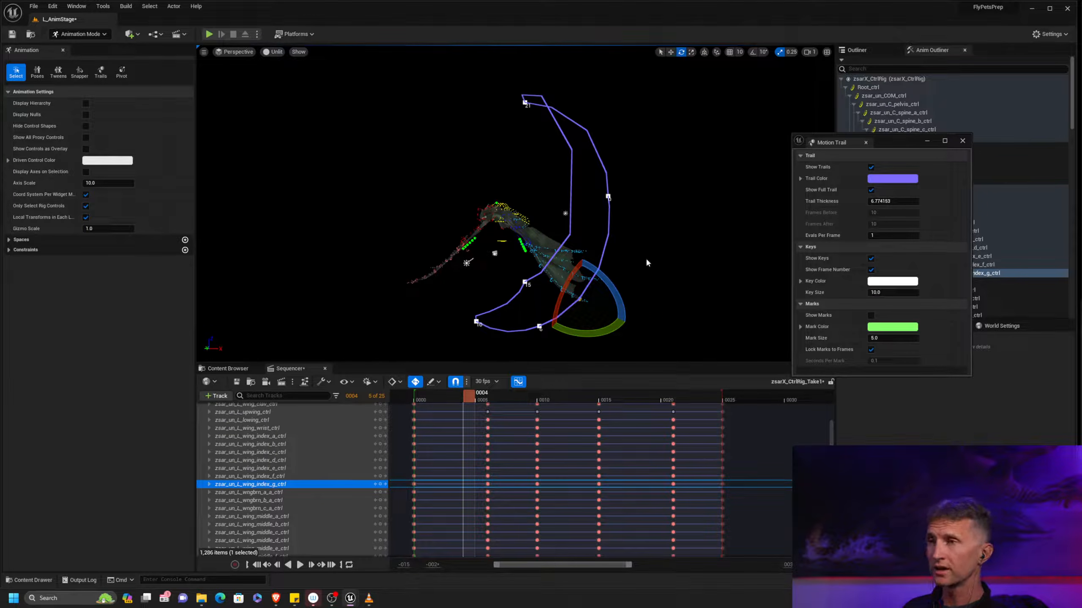
alt+drag(646, 263, 651, 256)
Select the left wrist control zsar_un_L_wing_wrist_ctrl and examine its motion trail from the front
drag(897, 142, 962, 275)
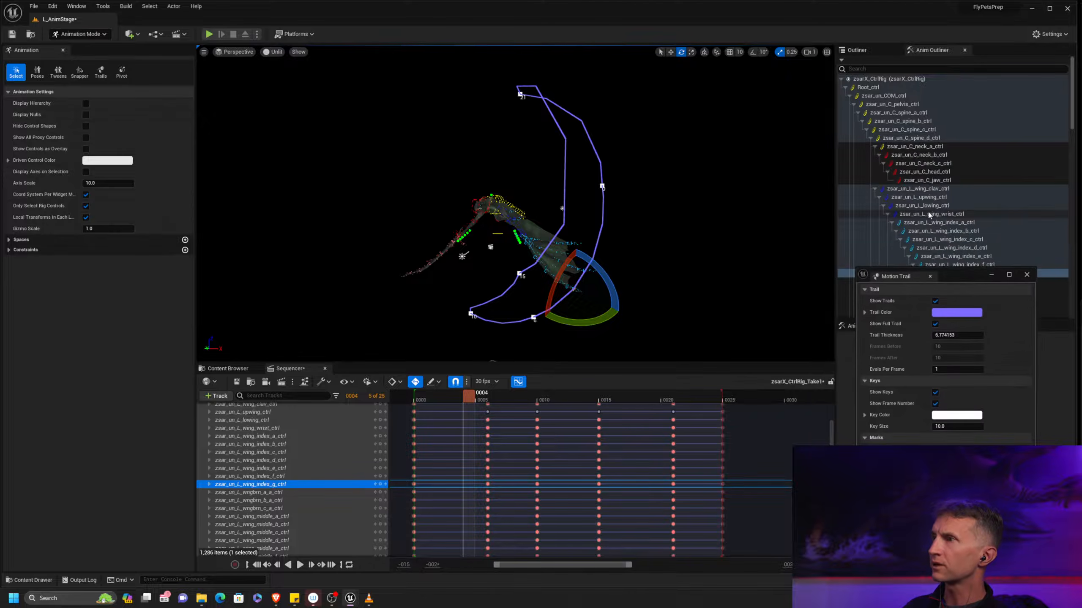
click(958, 214)
alt+drag(717, 253, 792, 274)
alt+right_drag(729, 274, 771, 274)
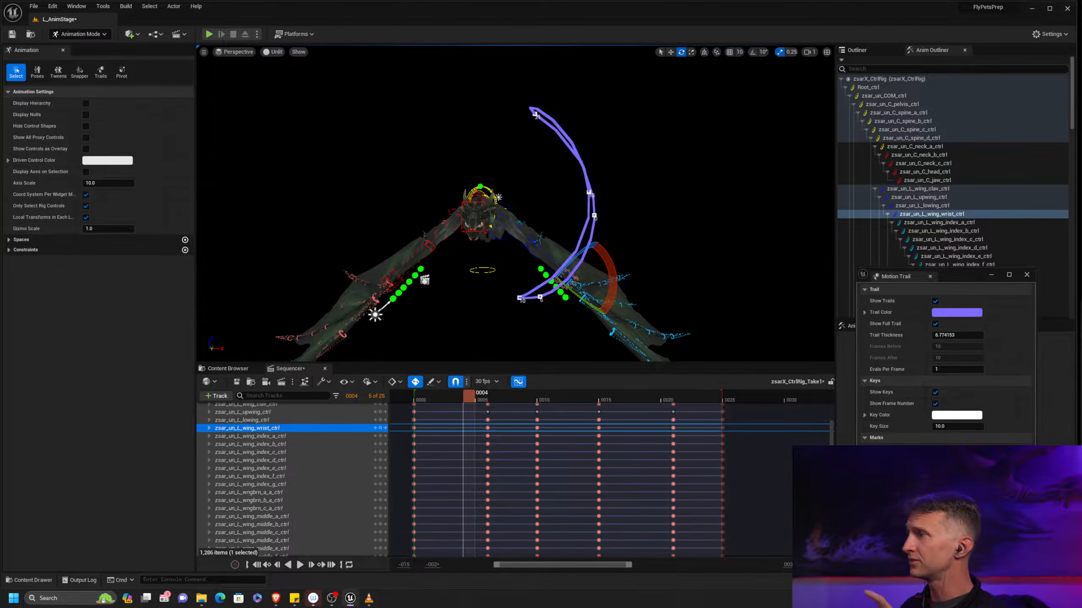
Open the left wrist control's animation curves for review, then dismiss the Motion Trail settings
click(518, 382)
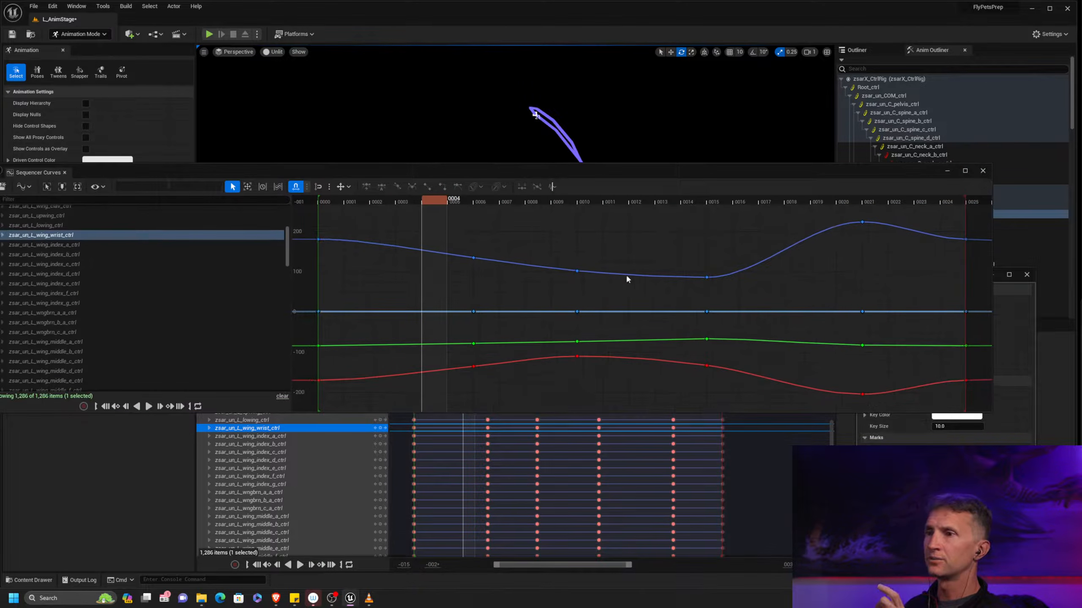
drag(636, 173, 1081, 194)
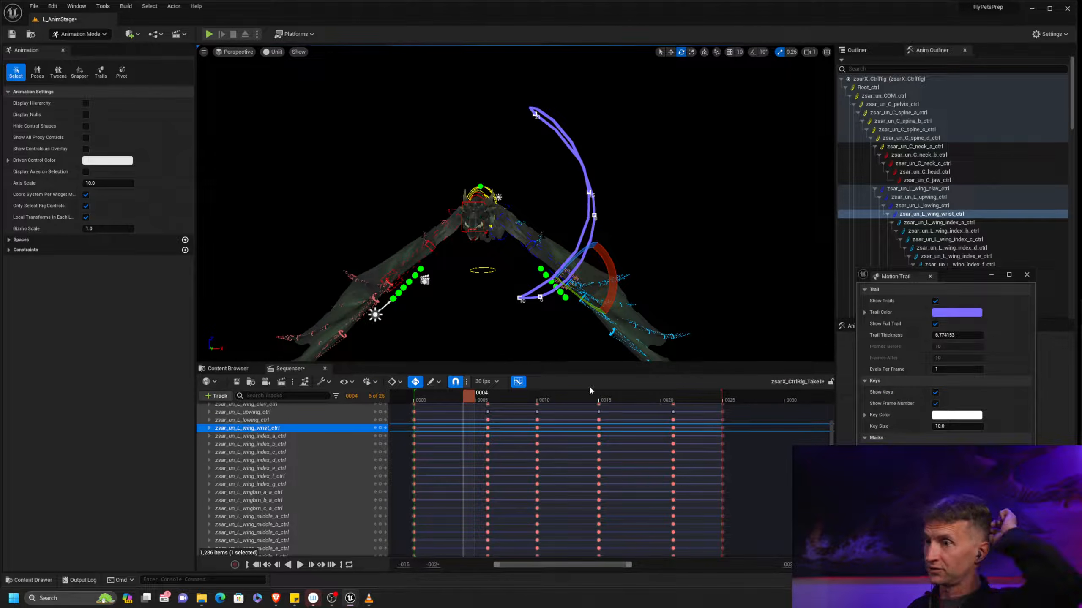
drag(566, 399, 604, 399)
click(1026, 274)
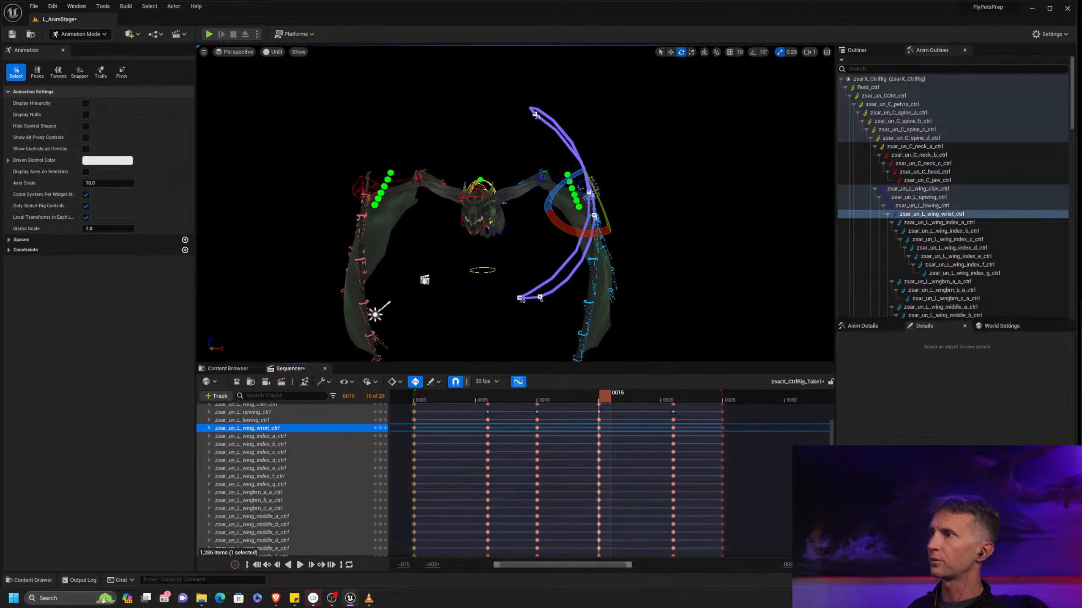
Select zsar_un_L_wing_index_g_ctrl and check its motion trail while scrubbing between frames 10 and 17
click(1012, 273)
drag(583, 398, 629, 397)
middle_drag(690, 252, 690, 176)
alt+right_drag(690, 176, 641, 276)
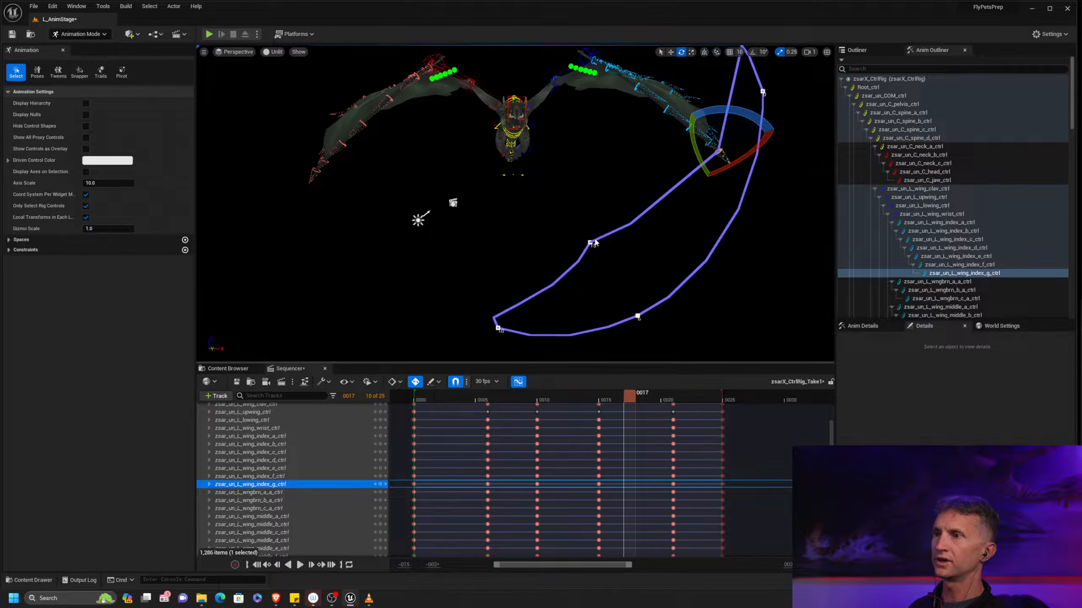
drag(557, 396, 594, 426)
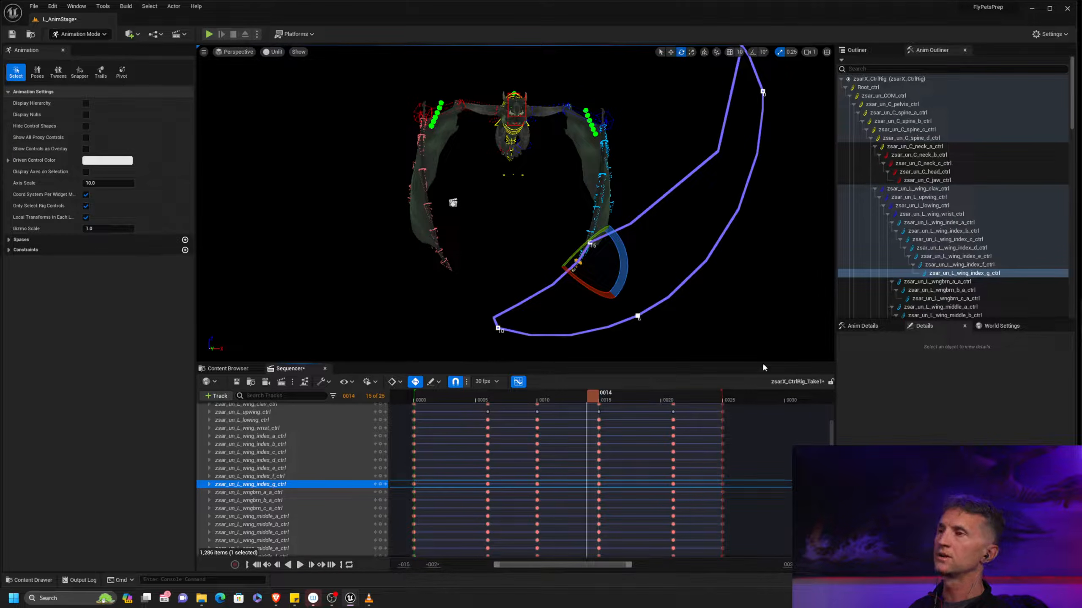
Try rotating the left index controls from index_b to index_g together at frame 14, and undo the rotation
shift+click(975, 232)
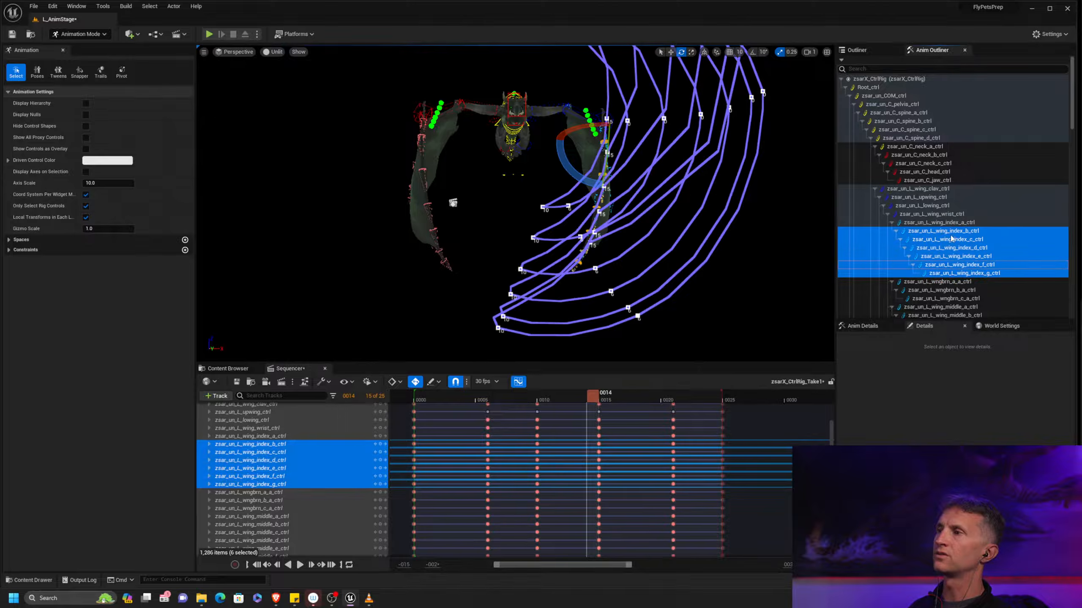
drag(561, 168, 567, 180)
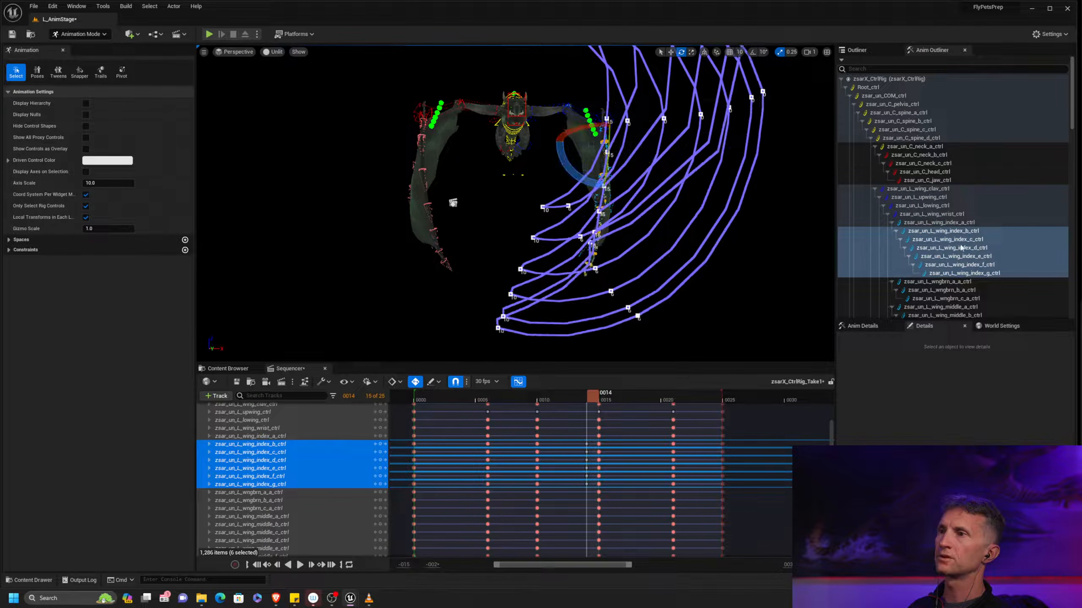
click(1018, 273)
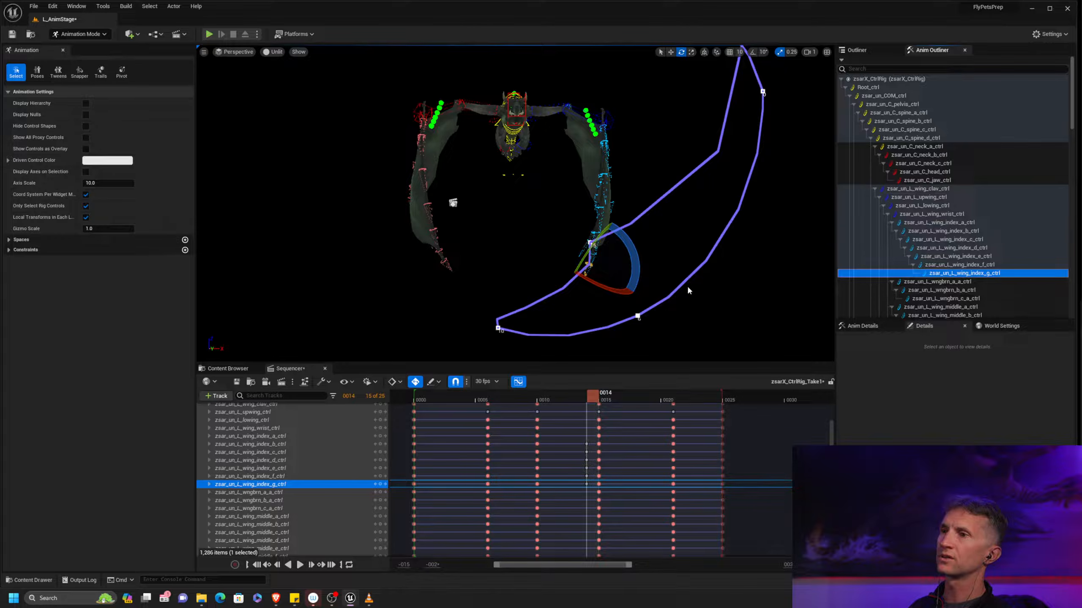
key(ctrl+z)
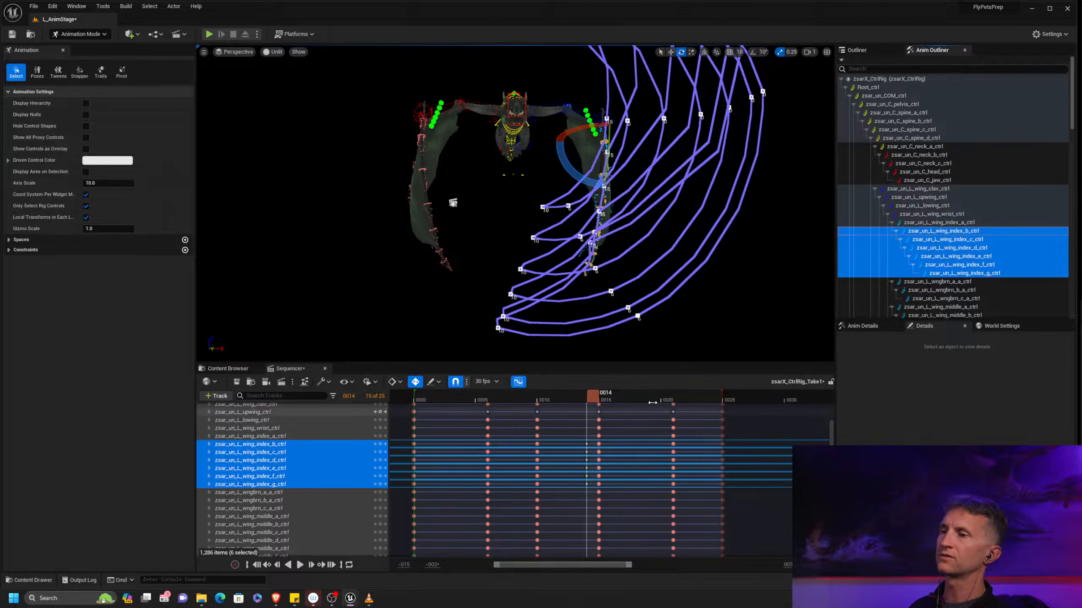
key(ctrl+z)
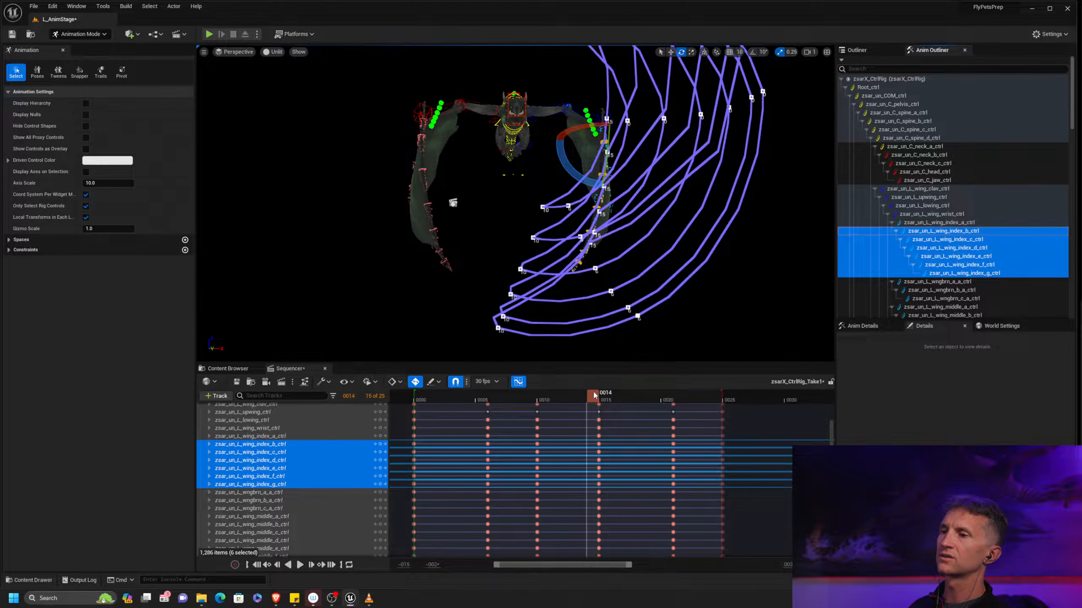
Try rotating the left index_b to index_g controls at frames 15 and 13, and undo the changes
drag(595, 396, 606, 397)
drag(651, 154, 710, 163)
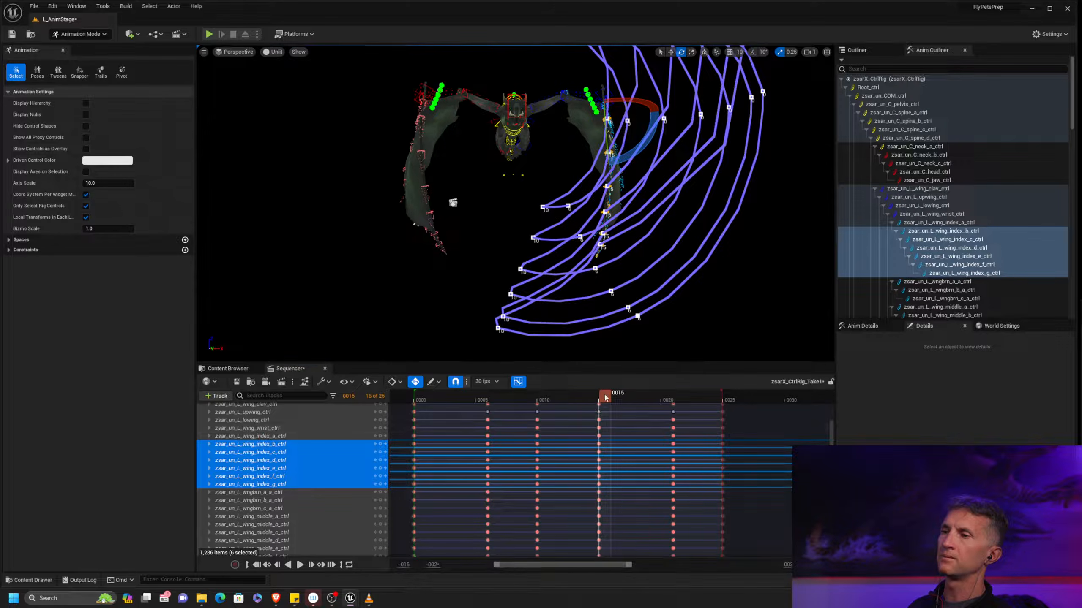
drag(606, 397, 582, 402)
drag(560, 204, 553, 197)
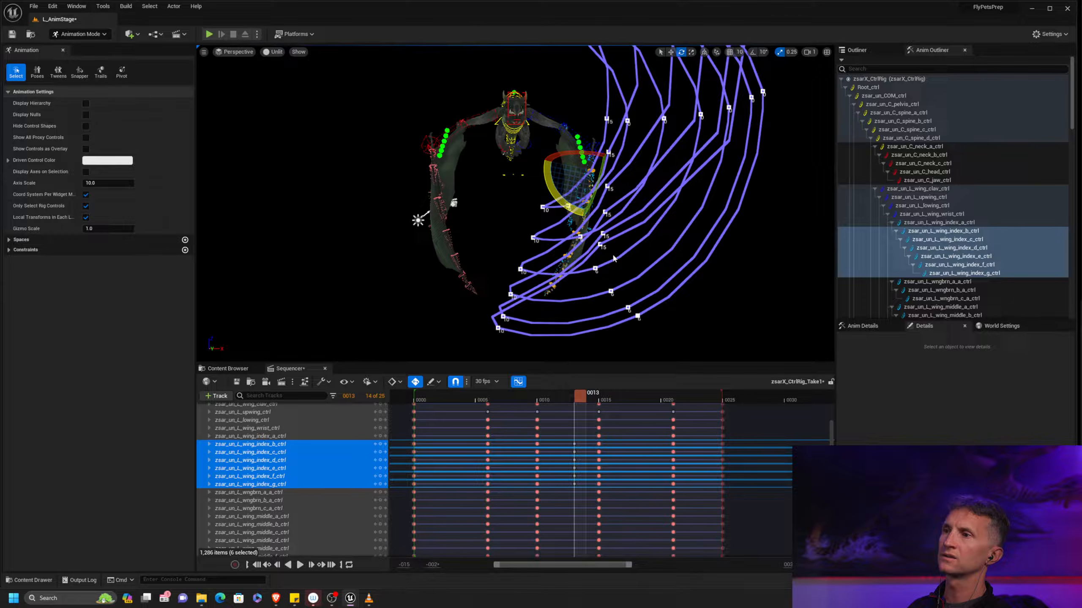
click(646, 399)
alt+middle_drag(695, 230, 701, 273)
key(ctrl+z)
key(ctrl+z)
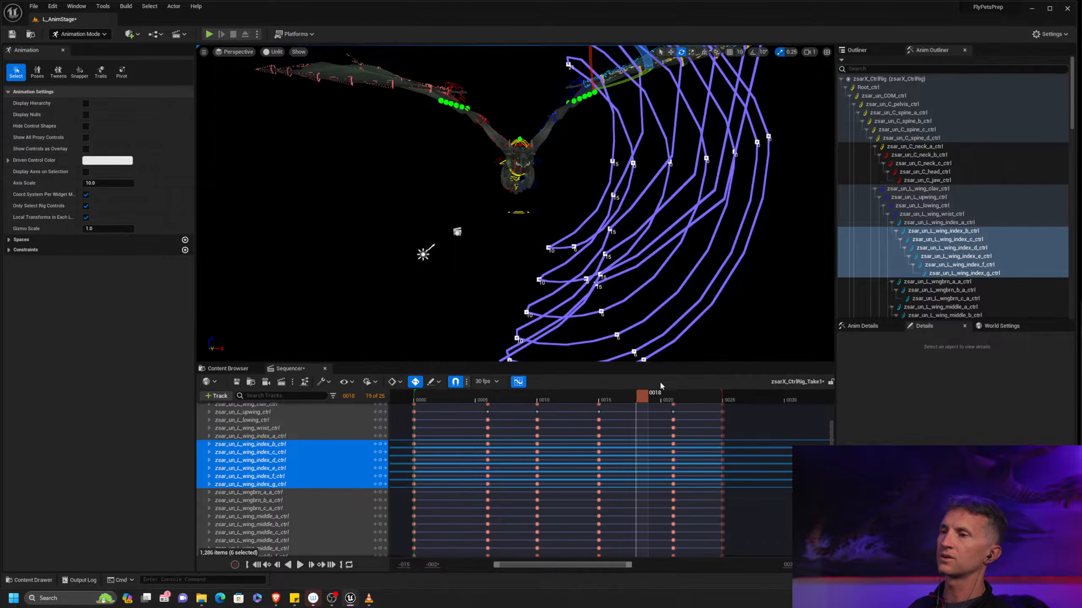
Select only the wingtip control zsar_un_L_wing_index_g_ctrl and examine its full motion trail at frame 18
click(958, 273)
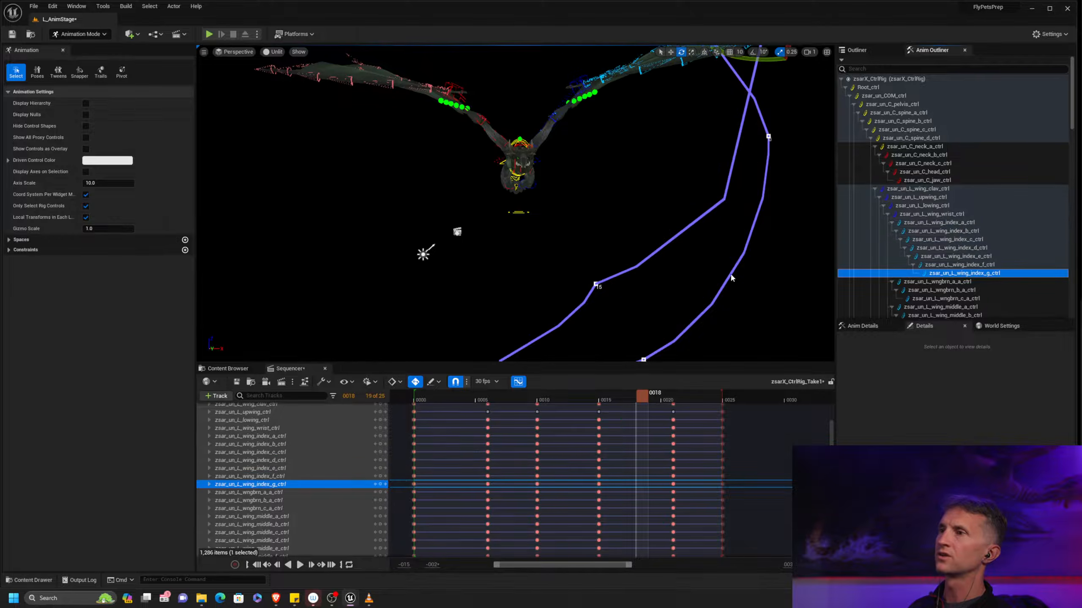
alt+right_drag(626, 239, 590, 235)
alt+drag(589, 235, 481, 306)
alt+drag(490, 247, 609, 249)
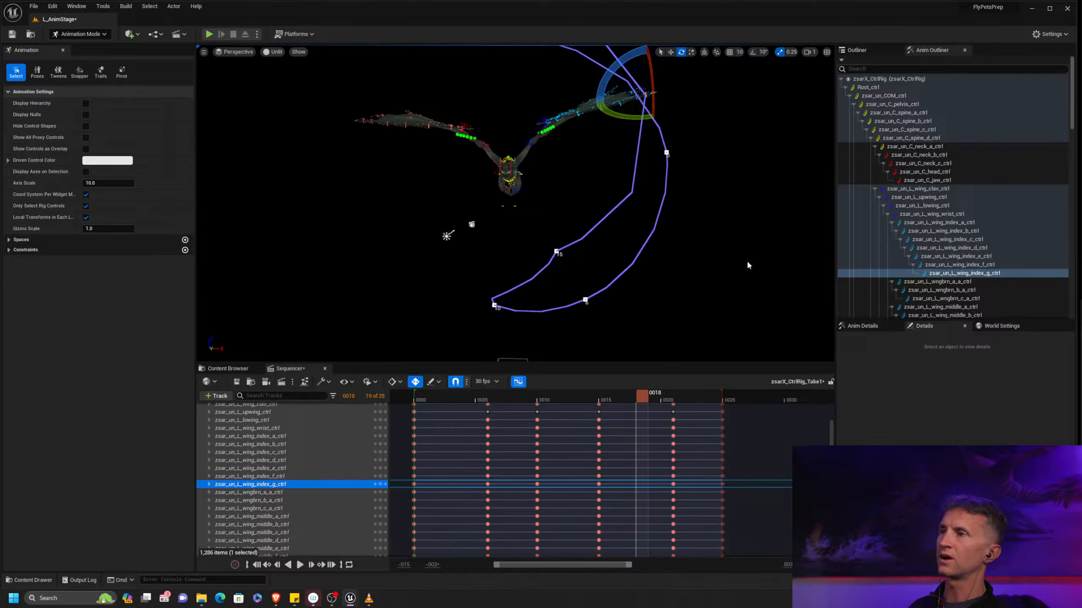
Select zsar_un_L_wing_clav_ctrl and examine the shoulder motion around frames 12 and 13 from several angles
click(948, 189)
drag(643, 397, 577, 401)
alt+right_drag(591, 336, 867, 348)
alt+right_drag(707, 215, 558, 213)
alt+drag(558, 213, 590, 214)
alt+middle_drag(589, 214, 528, 281)
alt+right_drag(528, 281, 514, 317)
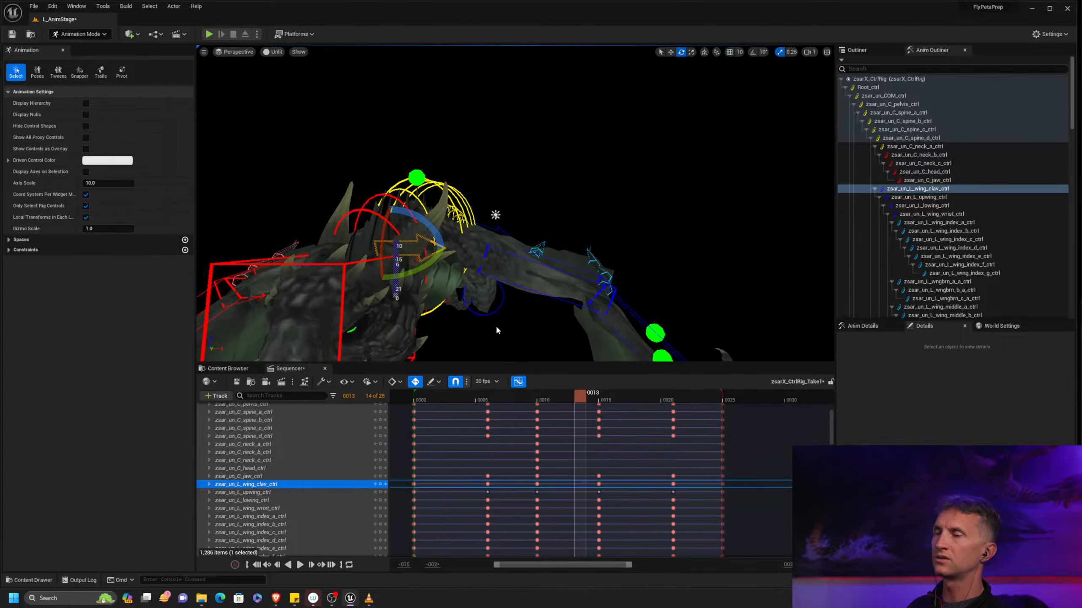
drag(434, 393, 566, 397)
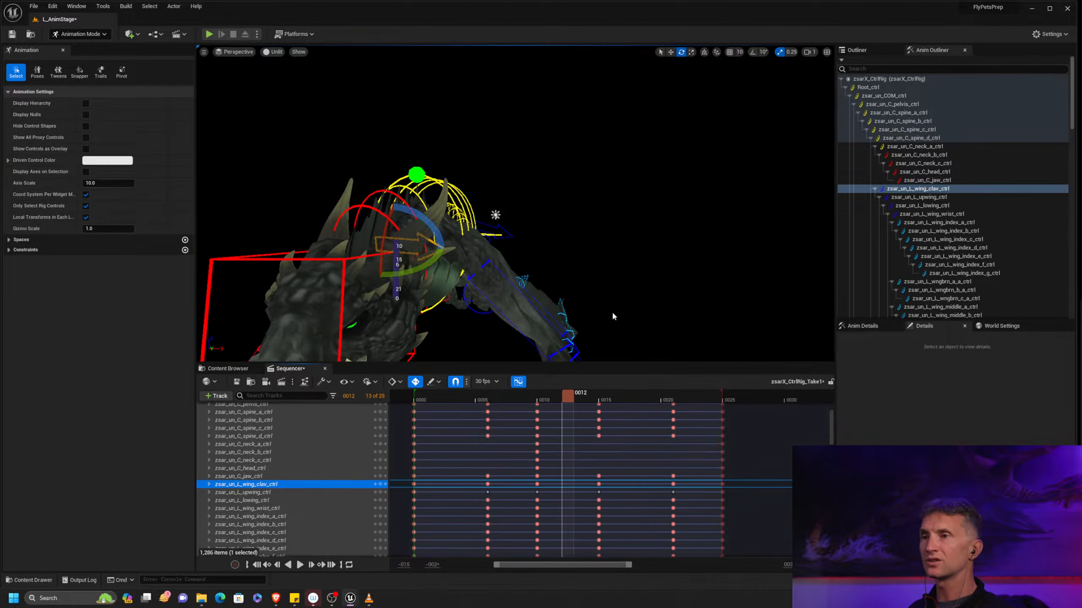
alt+right_drag(653, 278, 536, 222)
alt+drag(613, 275, 560, 284)
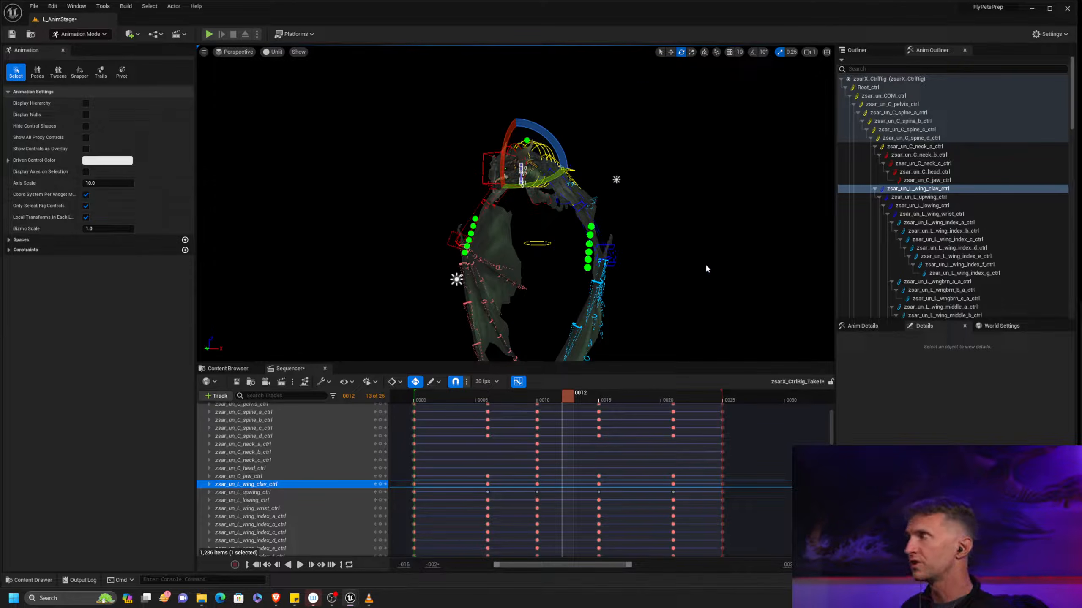
alt+drag(714, 247, 675, 284)
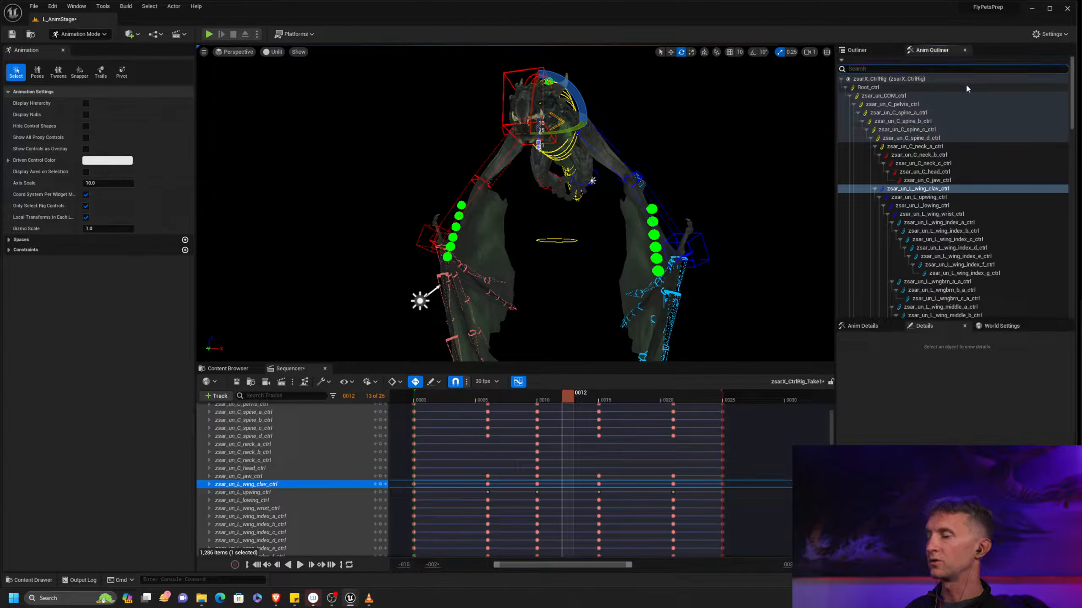
Filter the control list by _L_ and select all left-side controls through zsar_un_L_foot_ctrl
text(_L_)
click(929, 79)
click(1072, 111)
drag(1072, 206, 1071, 313)
shift+click(903, 304)
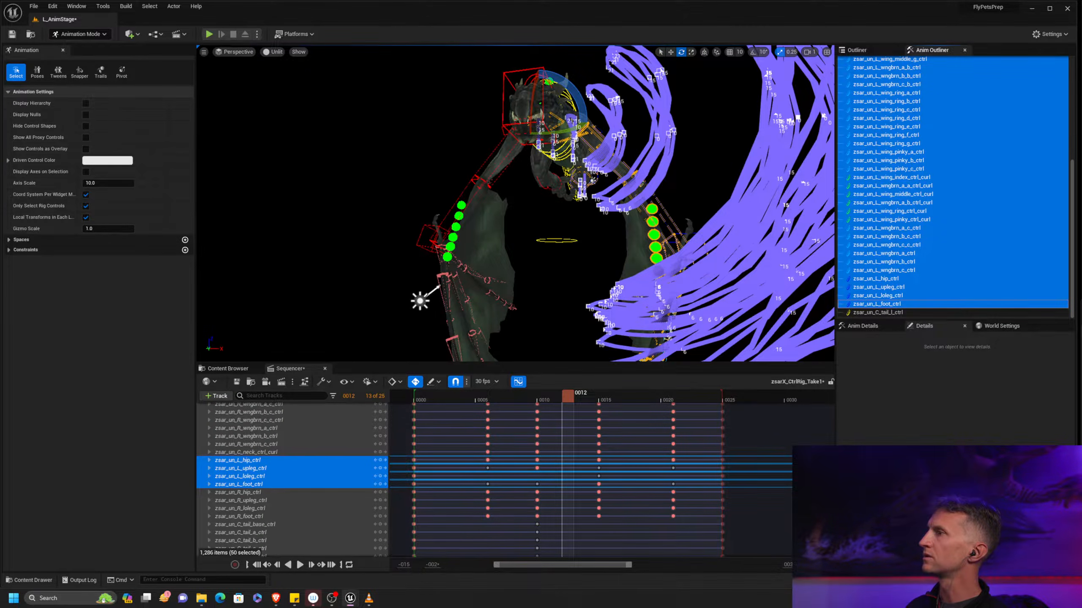
Open the curves of the selected left-side controls and select all their keys at frame 6
click(518, 381)
drag(654, 161, 590, 275)
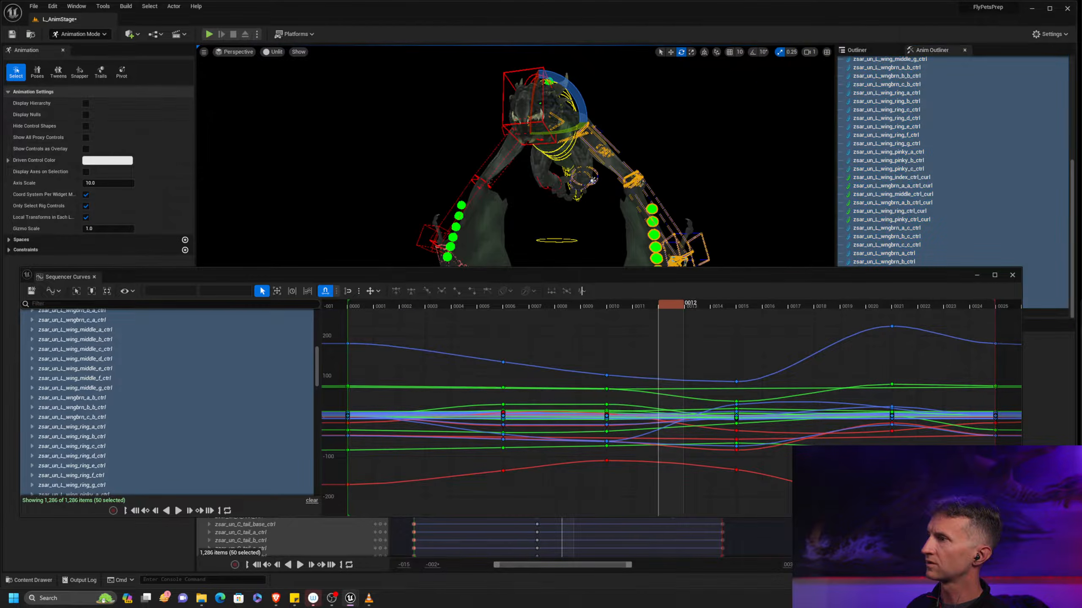
drag(835, 285, 1040, 262)
drag(571, 400, 499, 401)
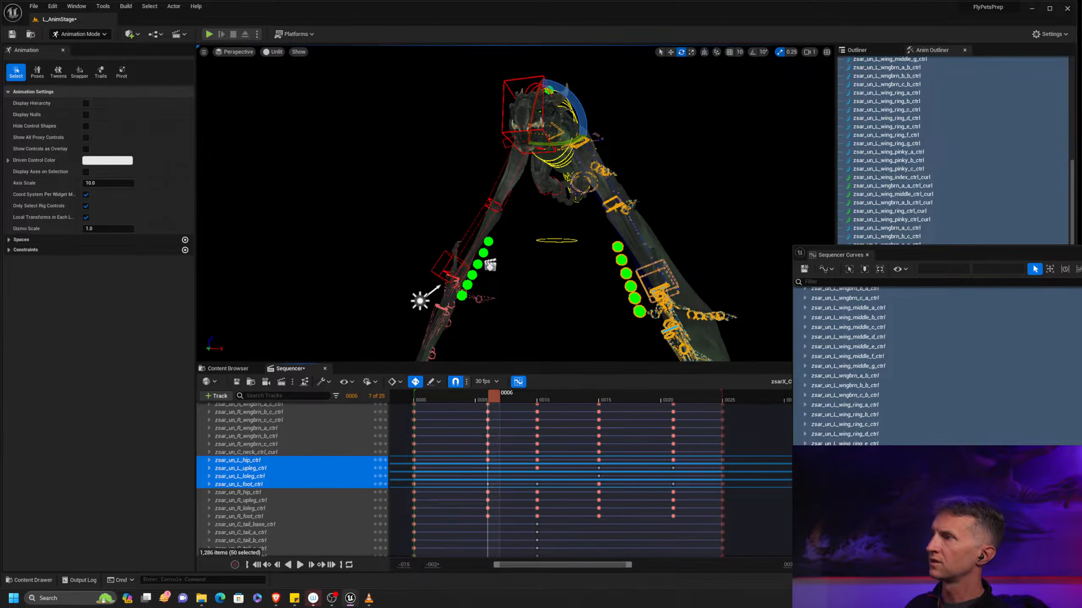
drag(1080, 252, 594, 143)
drag(586, 207, 660, 368)
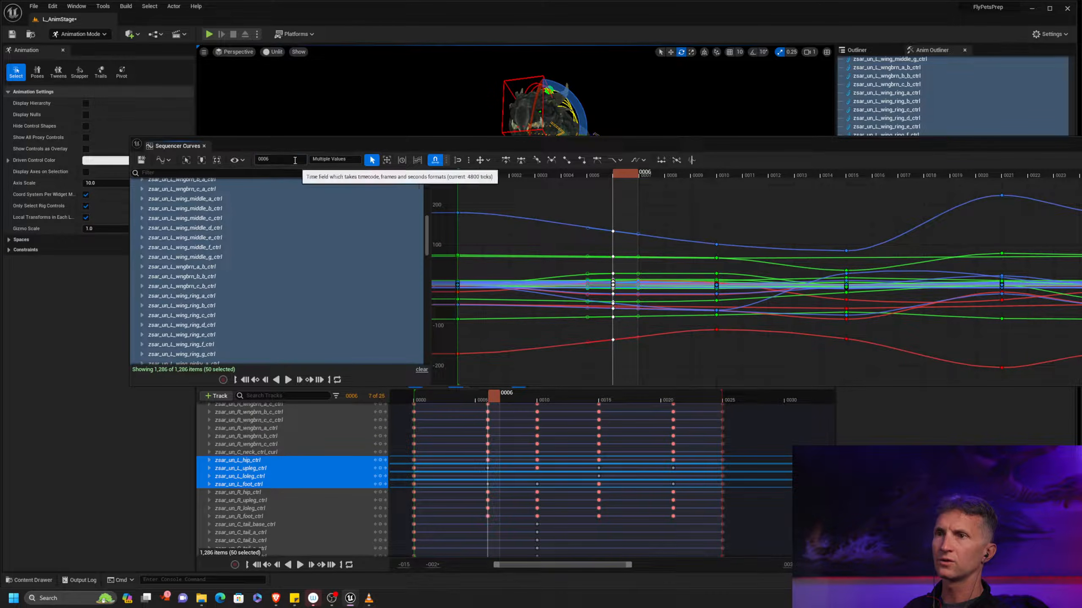
Offset the selected left-side keys by one frame with +=1 and check the pose at frame 7
click(271, 159)
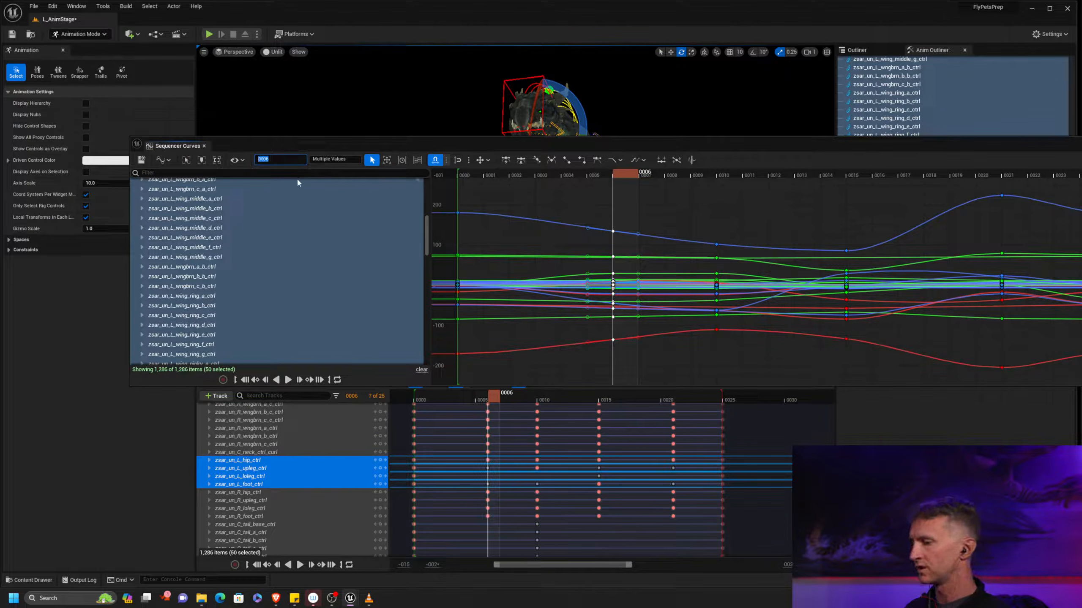
text(+=1)
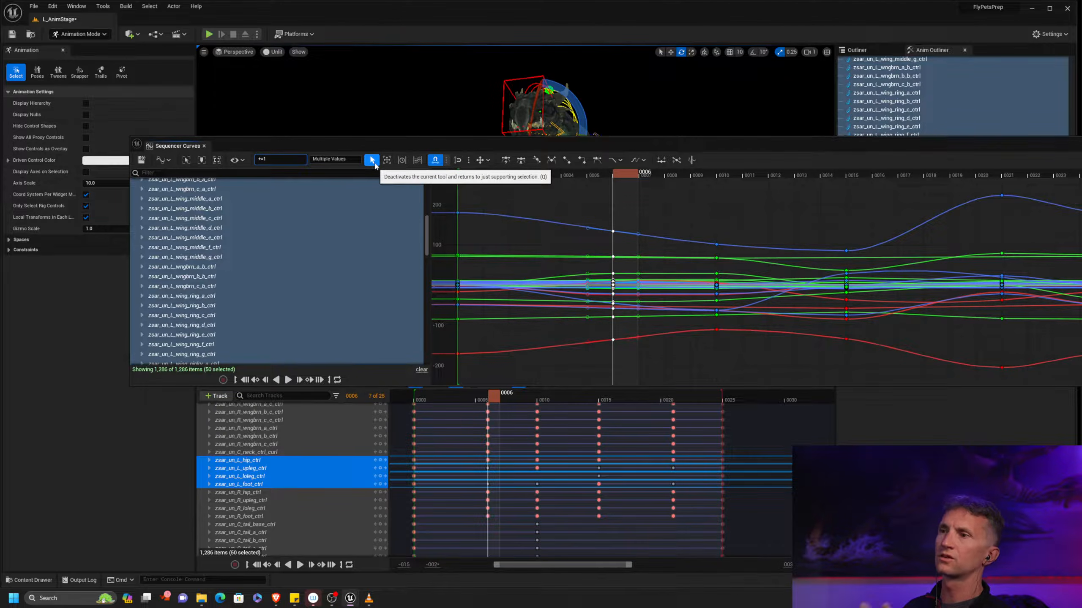
key(Return)
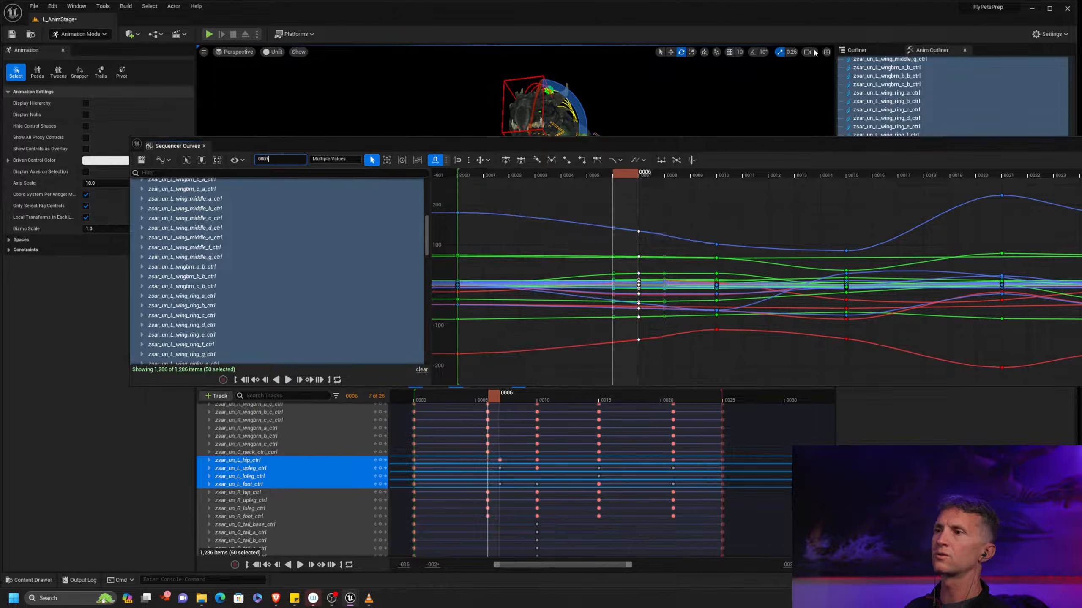
drag(662, 146, 1081, 129)
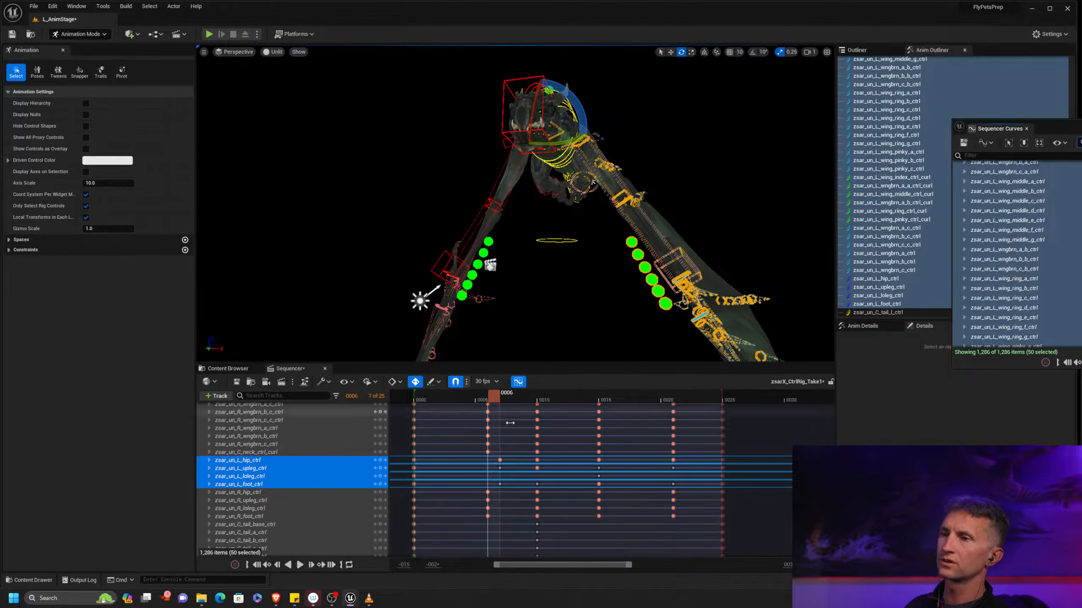
drag(432, 403, 503, 400)
scroll(616, 271, down, 4)
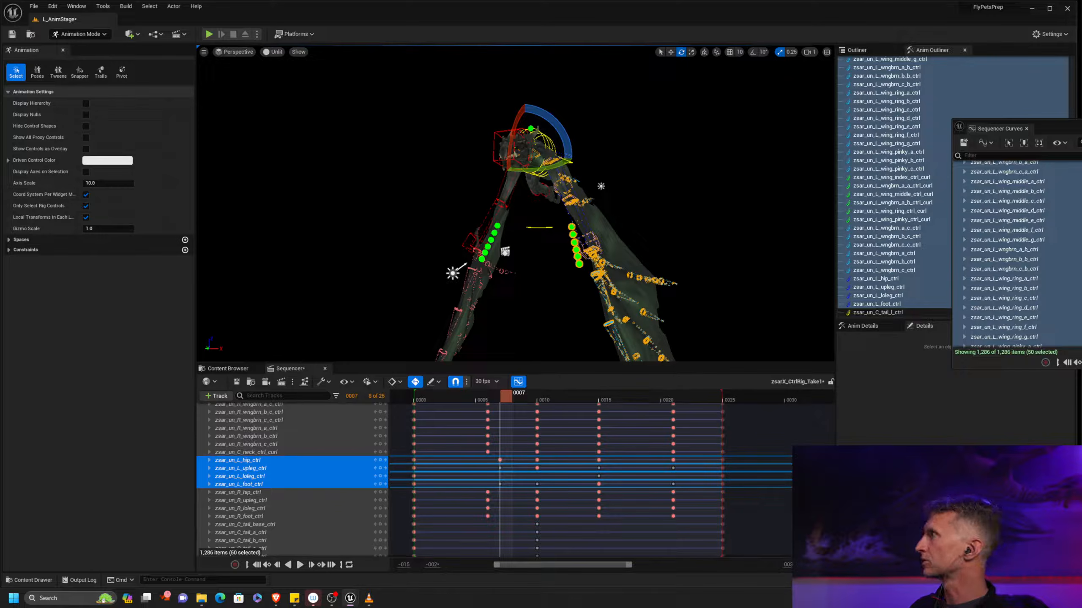
Close the curve editor and return to the first tracks of zsarX_CtrlRig in the sequence
click(518, 382)
scroll(348, 447, up, 10)
scroll(369, 447, up, 5)
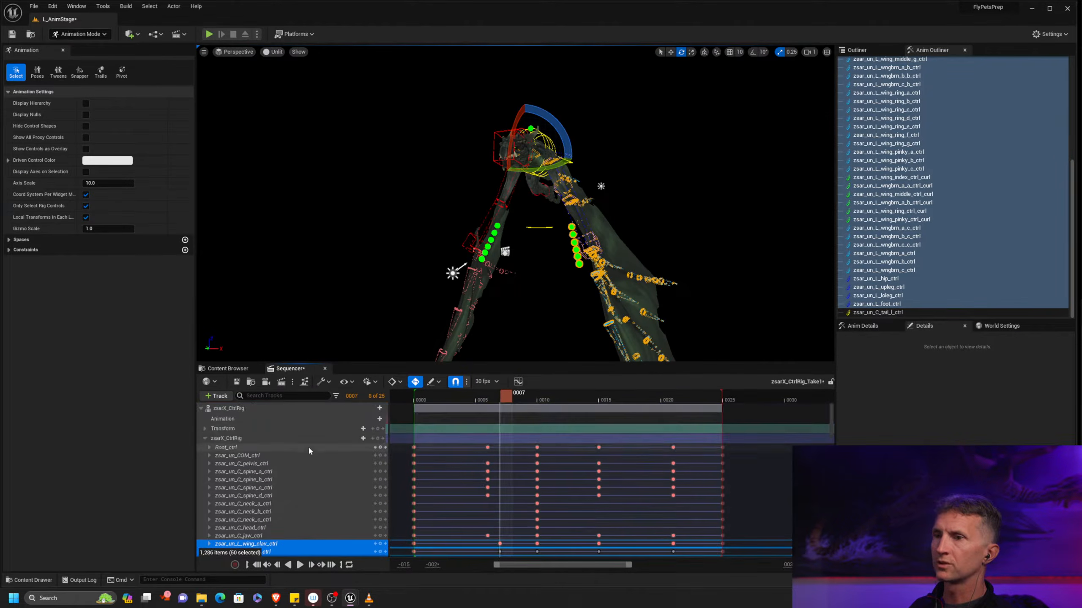
Start baking an animation sequence from the zsarX_CtrlRig actor and choose the Zsar Anim folder as its destination
click(204, 438)
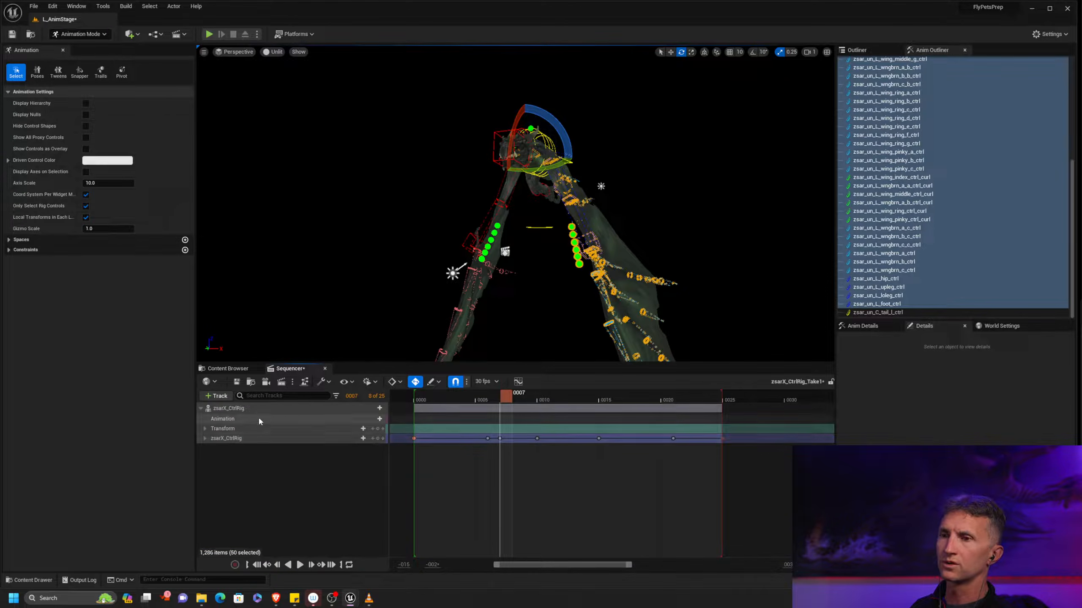
click(263, 439)
right_click(285, 442)
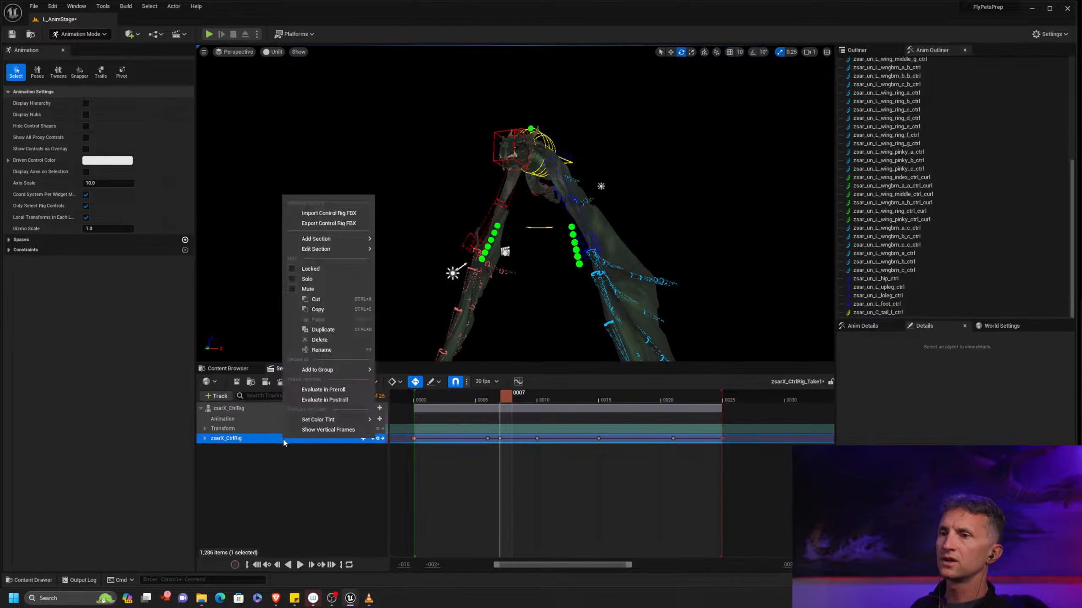
right_click(236, 409)
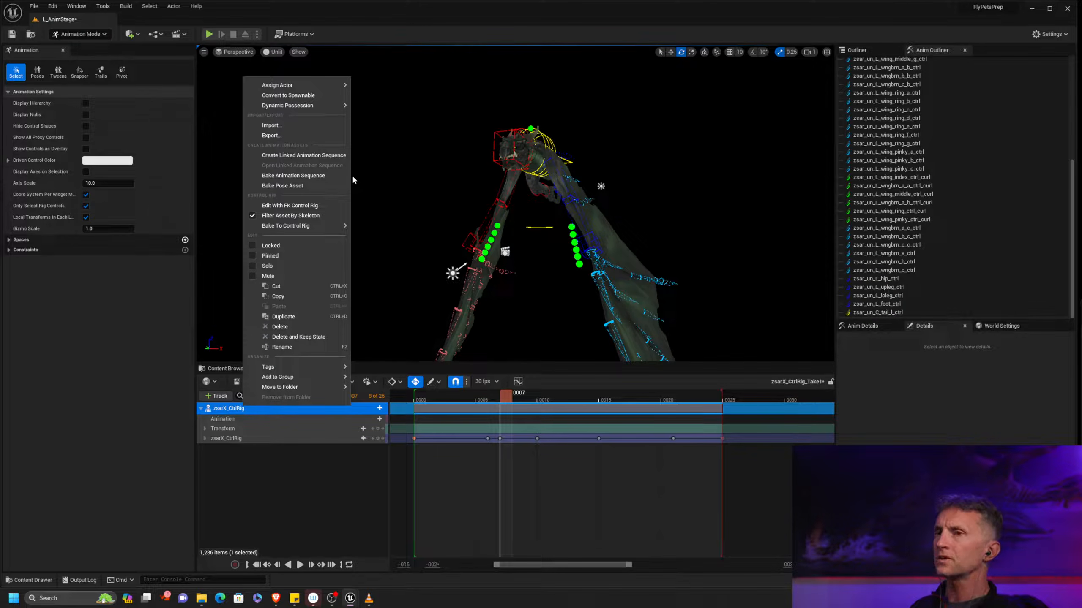
click(314, 176)
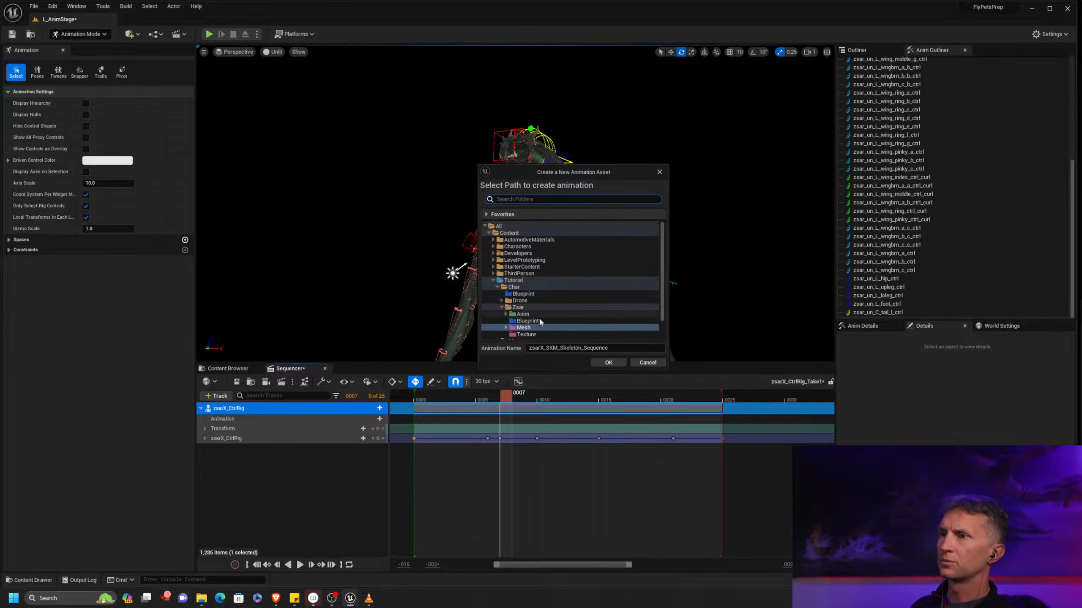
drag(524, 320, 535, 314)
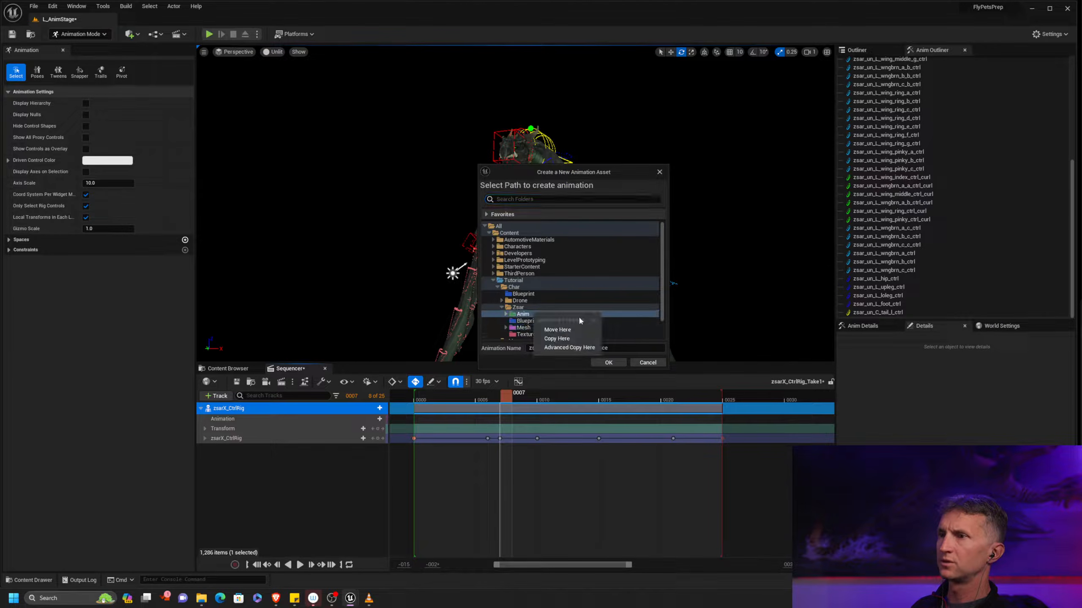
click(520, 316)
click(592, 349)
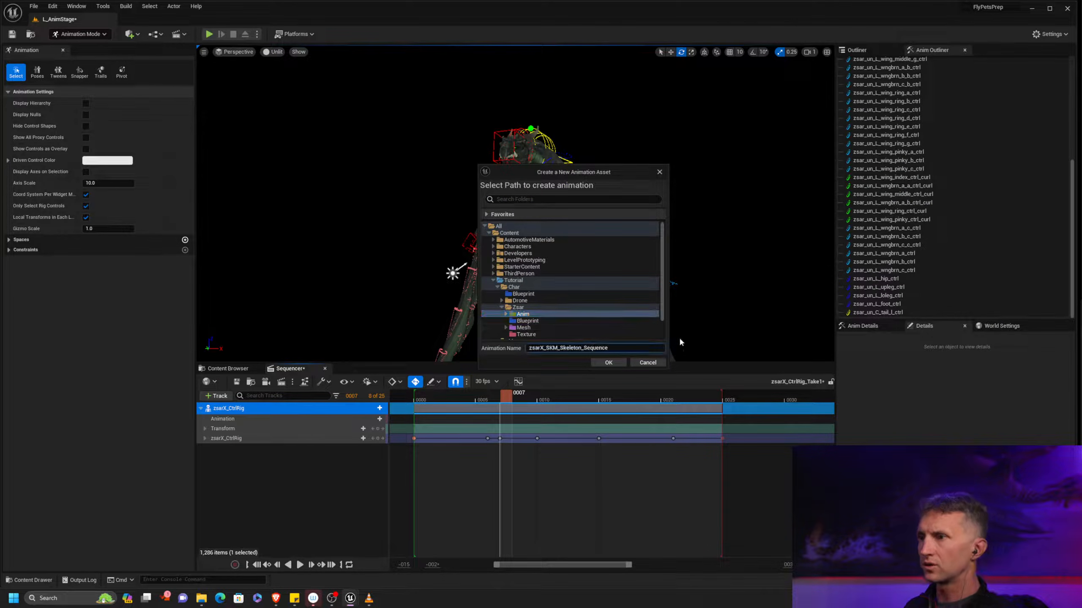
Name the baked animation AS_Zsar_HoverIdle and export it with the default animation sequence options
key(ctrl+a)
text(A)
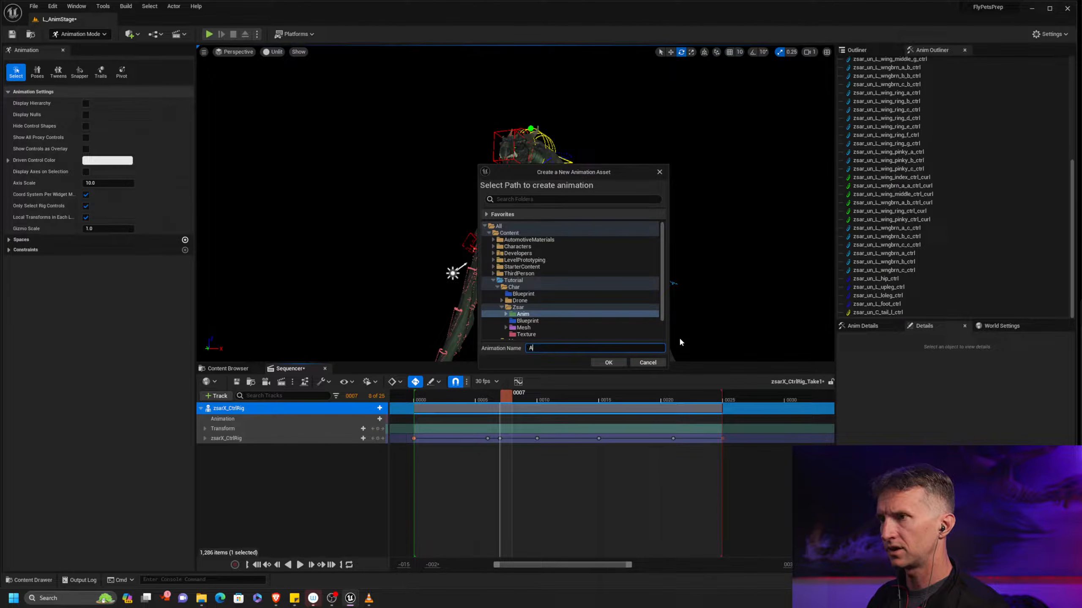
text(SS_)
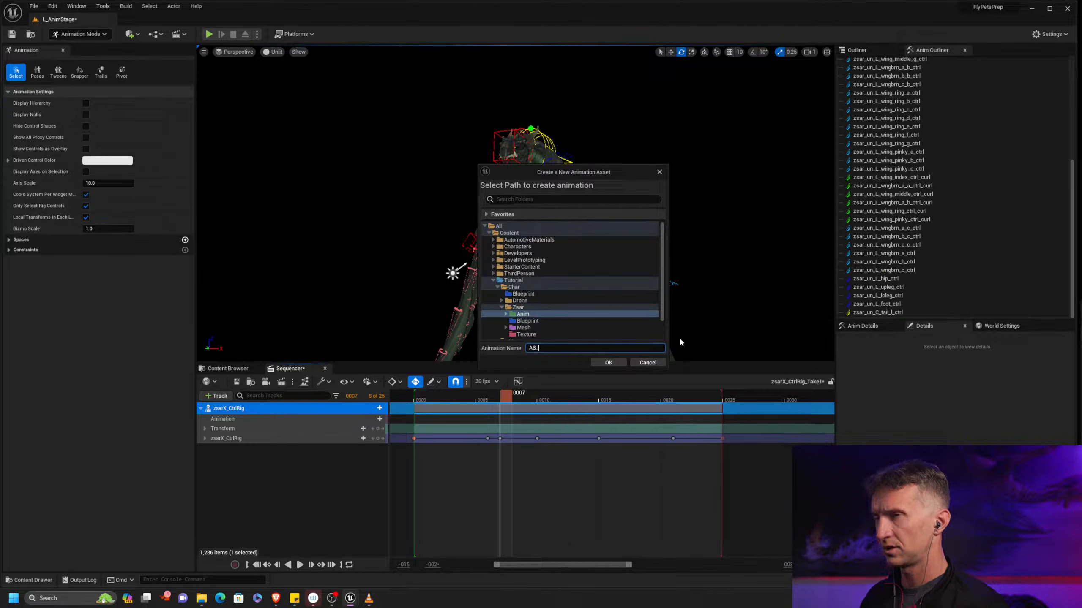
text(Z)
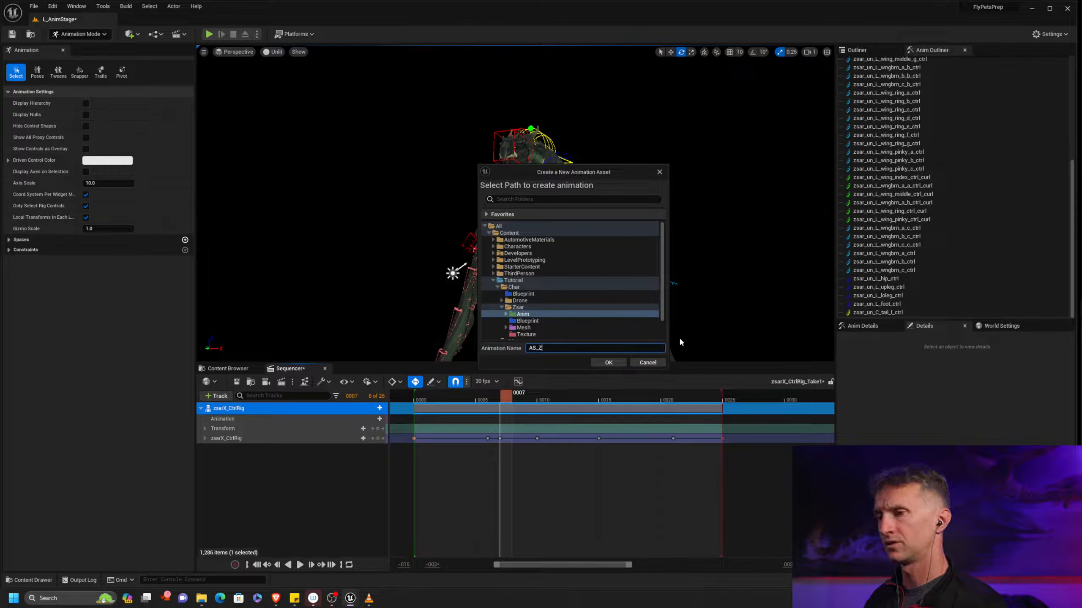
text(sar_HoverIdle)
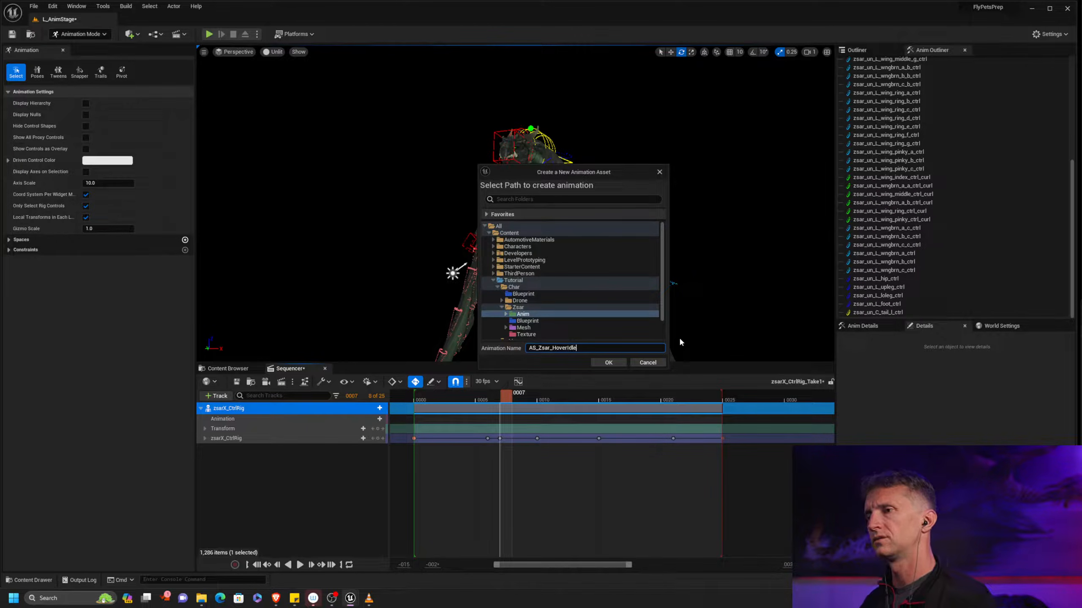
click(616, 362)
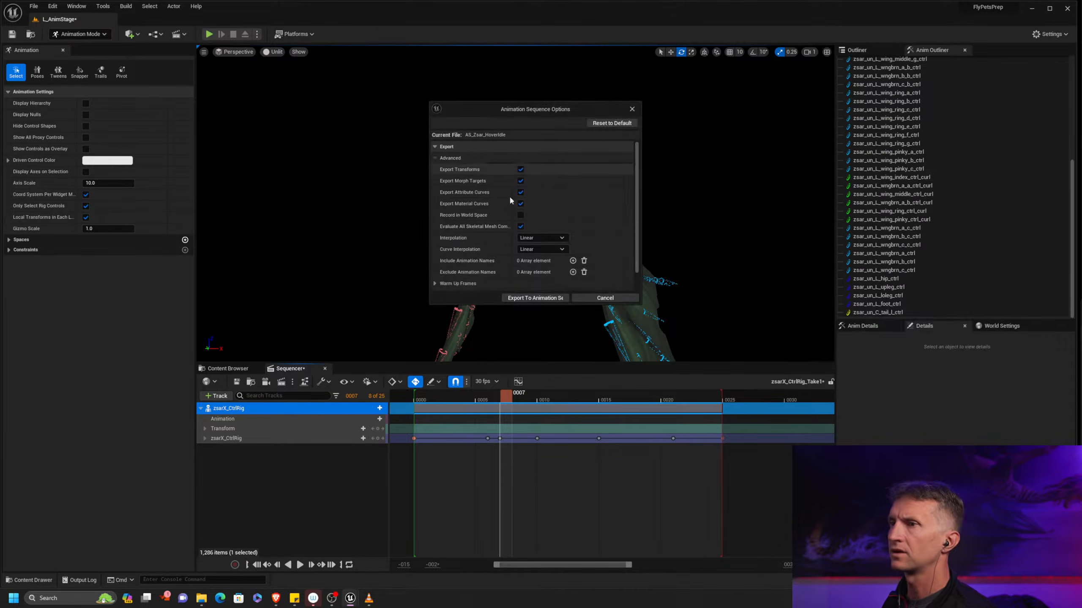
click(545, 299)
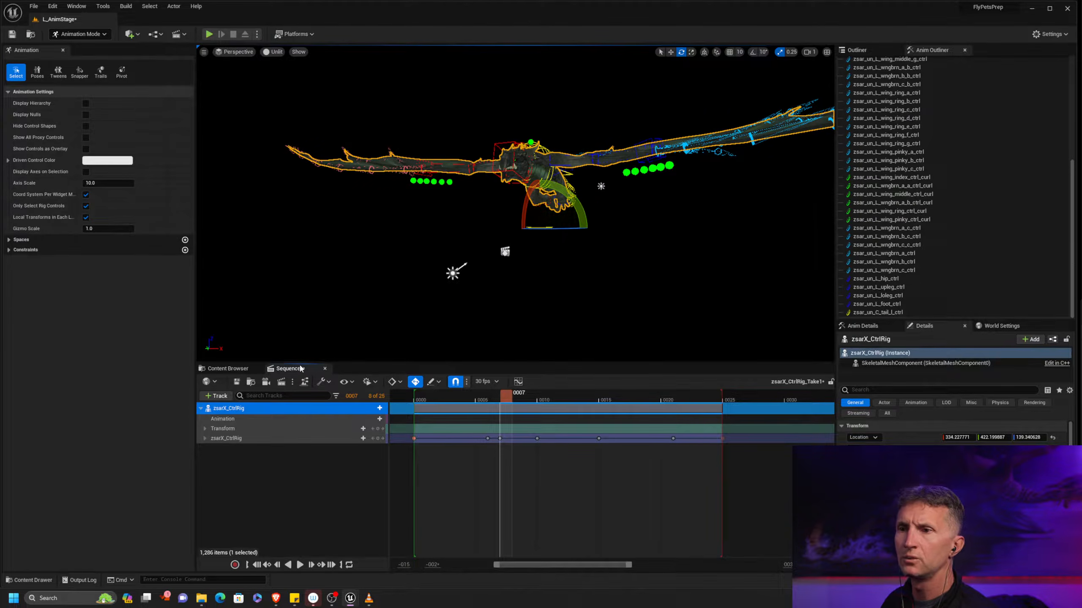
Save and close the level sequence and open AS_Zsar_HoverIdle from the Zsar Anim folder
click(236, 382)
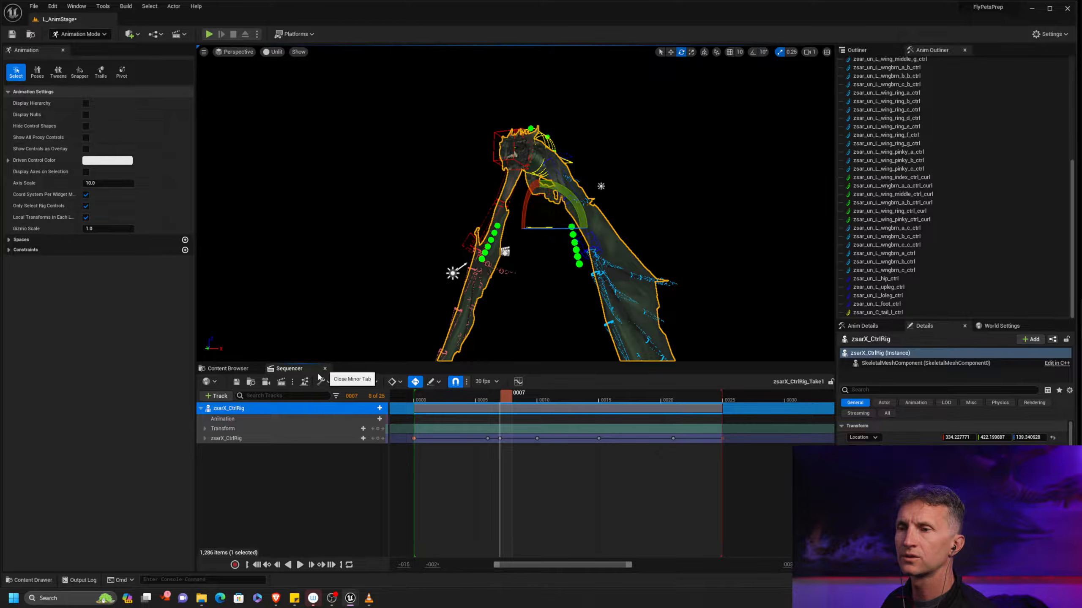
click(324, 368)
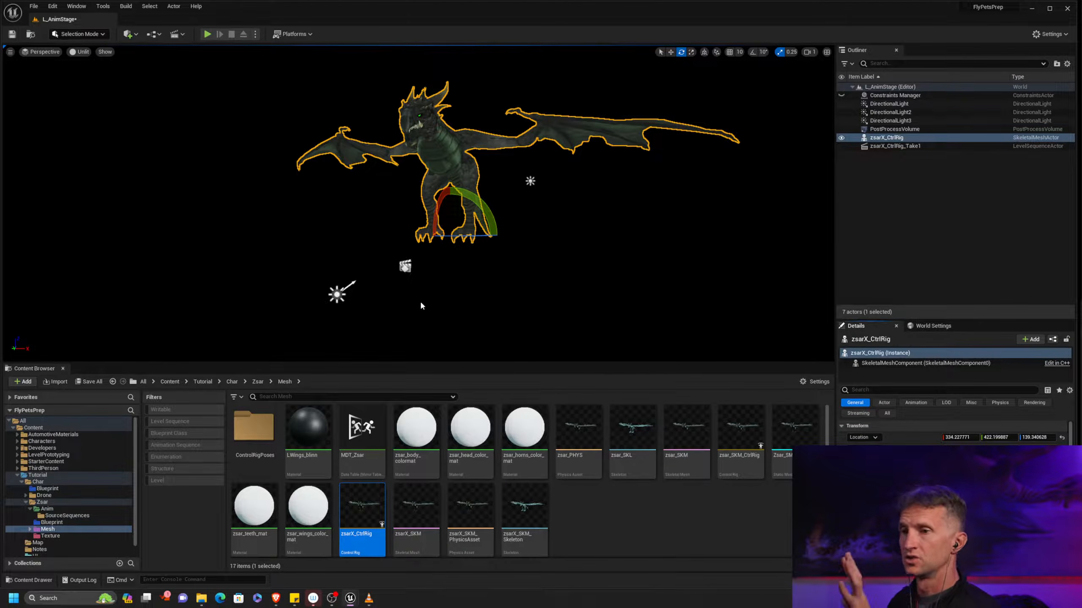
click(77, 511)
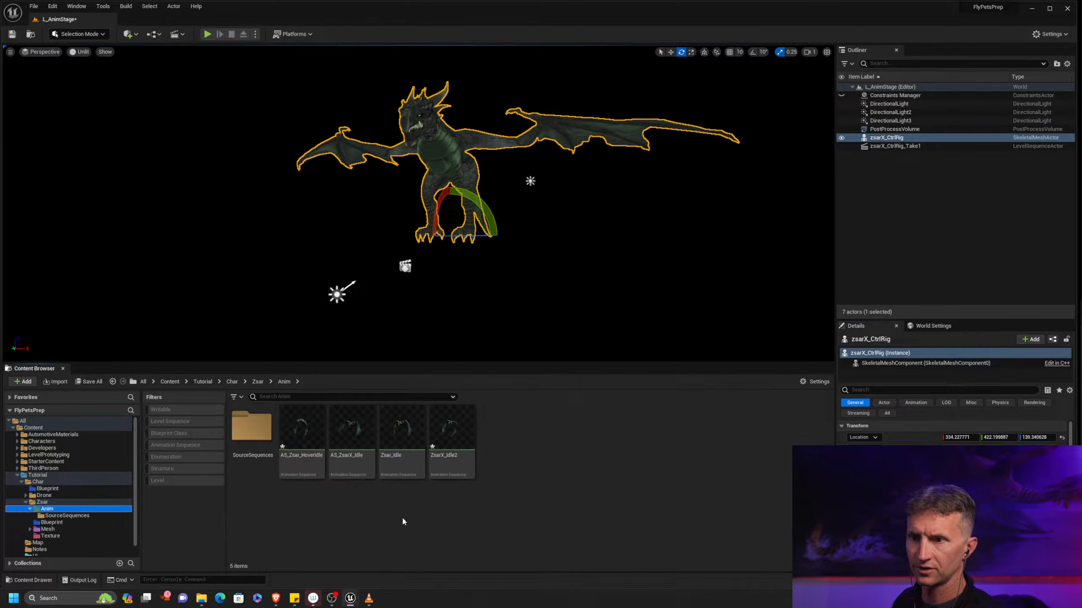
click(294, 429)
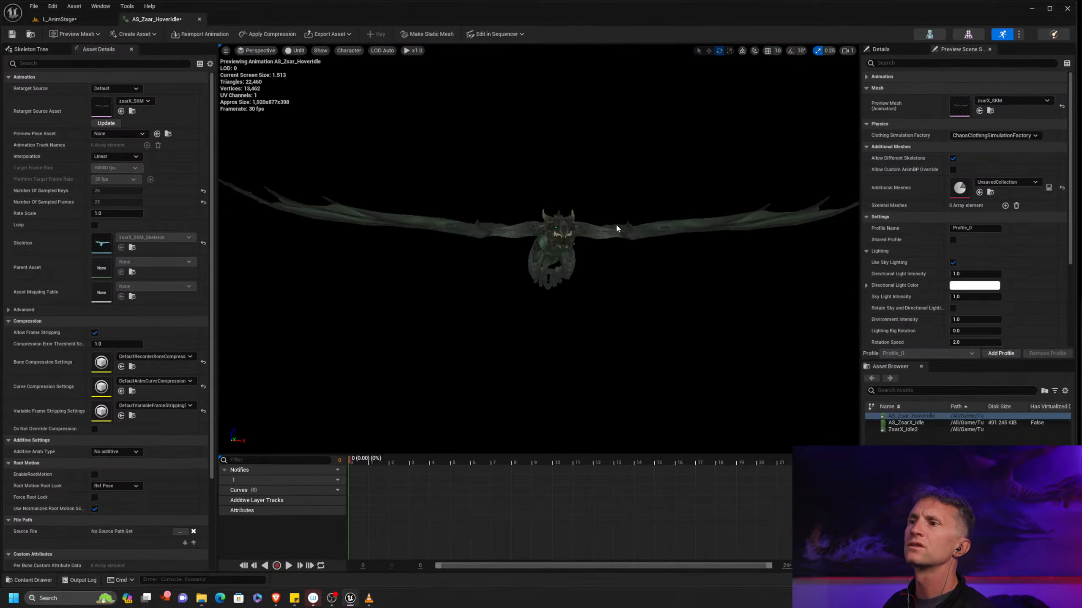
Preview the AS_Zsar_HoverIdle playback from a side angle and stop it
alt+drag(537, 392, 453, 391)
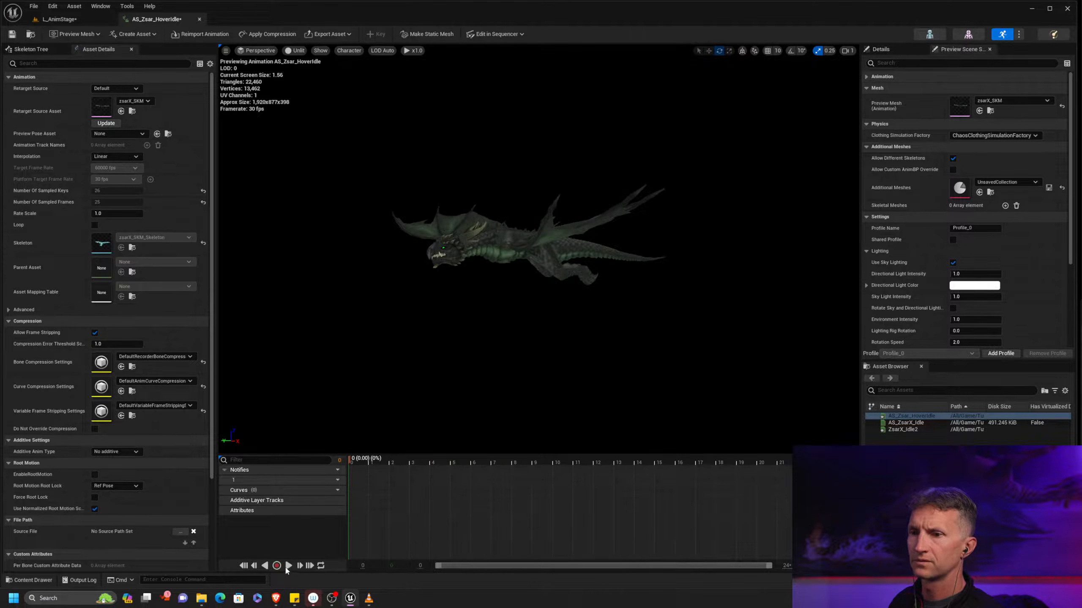
click(287, 566)
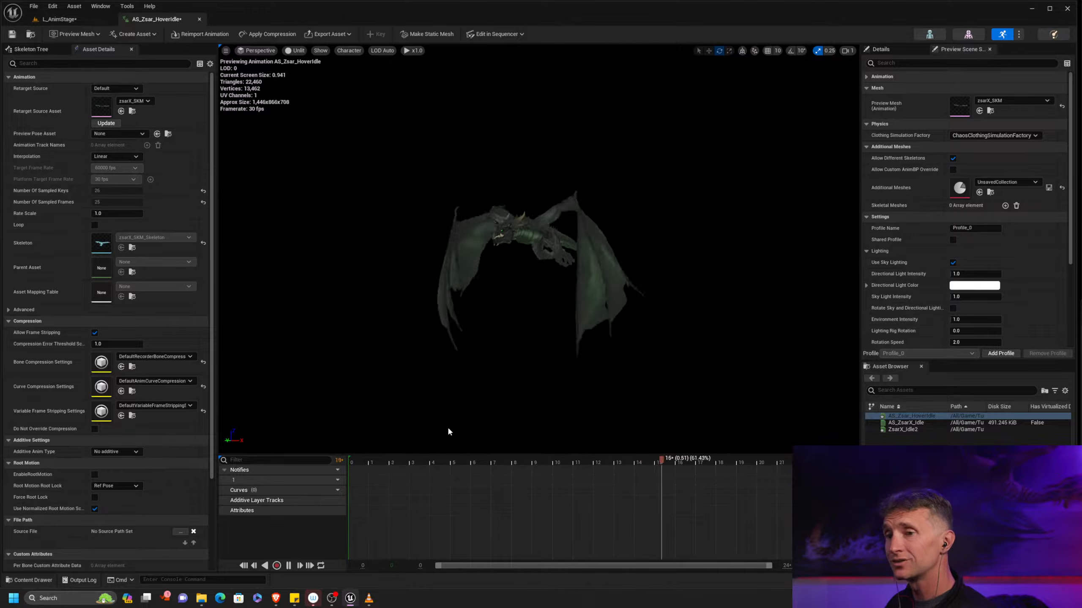
click(288, 566)
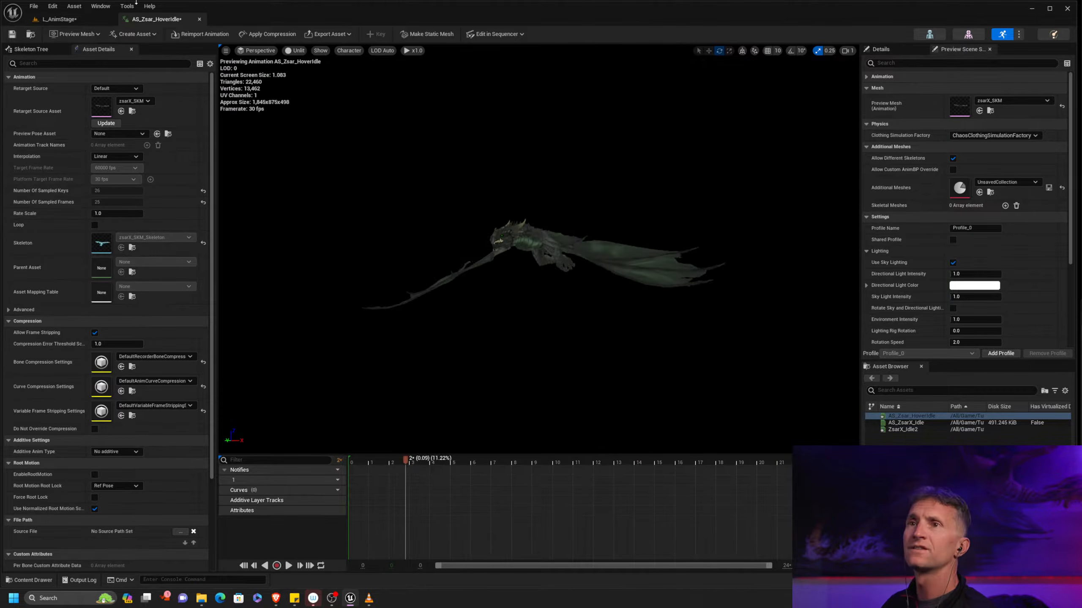
Open the ZsarX_Idle2 animation from the Anim folder and play it for comparison
click(89, 19)
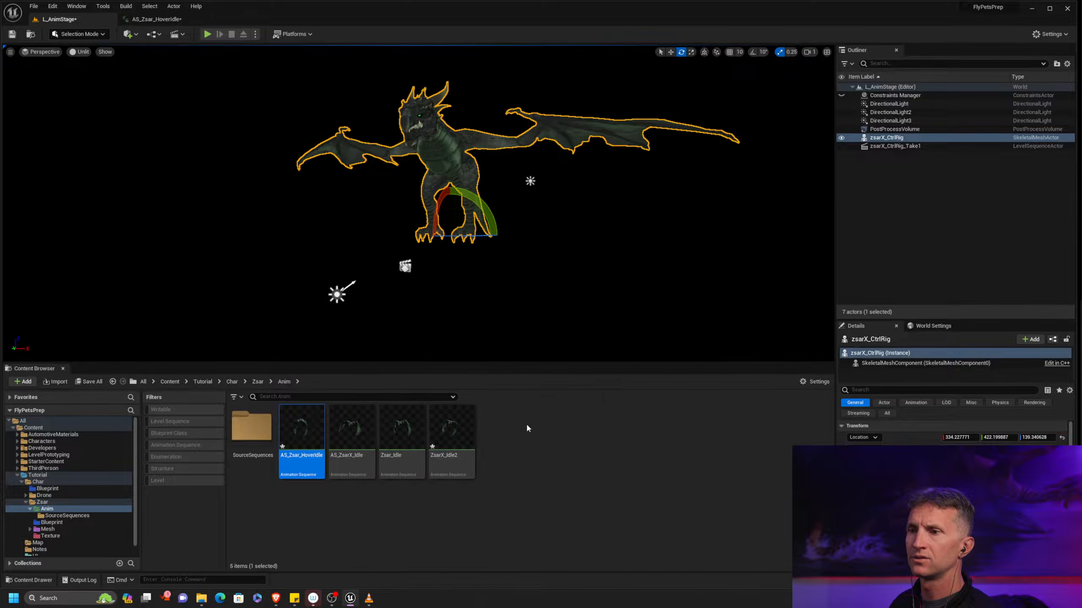
double_click(469, 429)
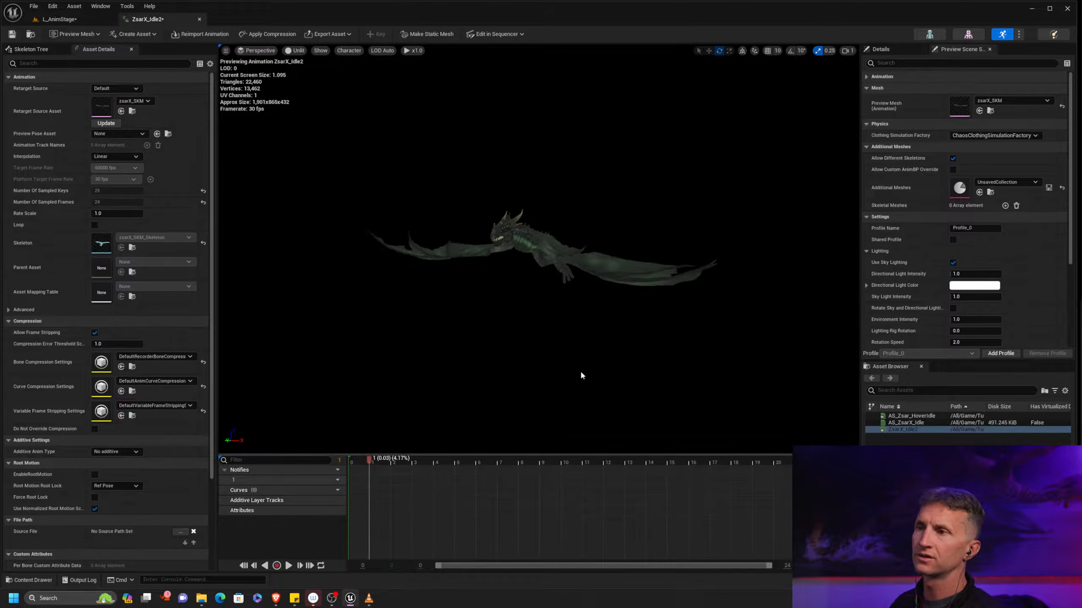
click(288, 566)
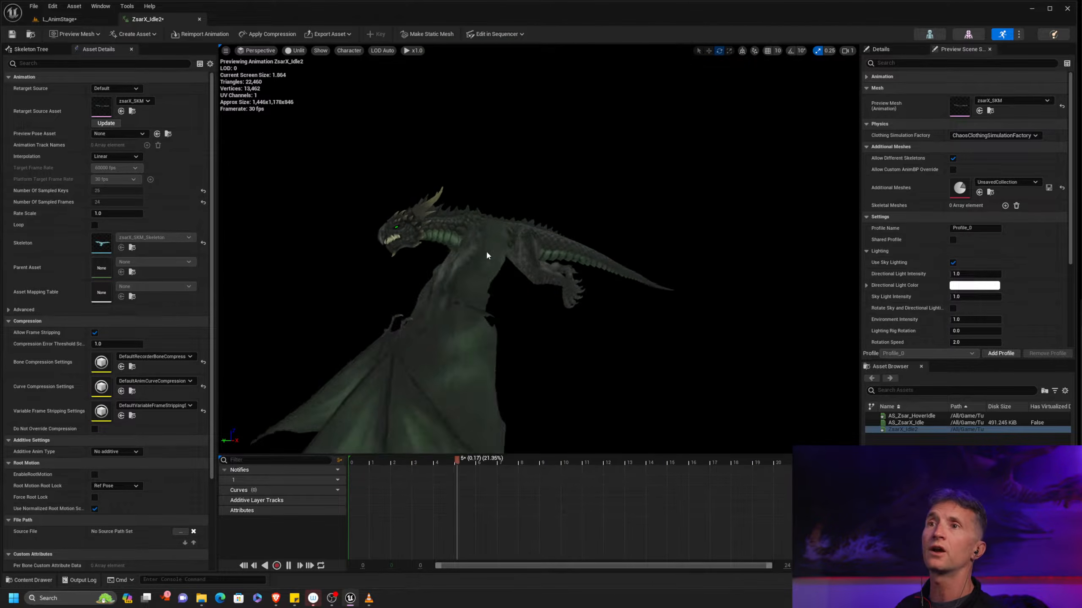
Return to the level editor and open the ThirdPersonMap level from the ThirdPerson Maps folder
click(63, 18)
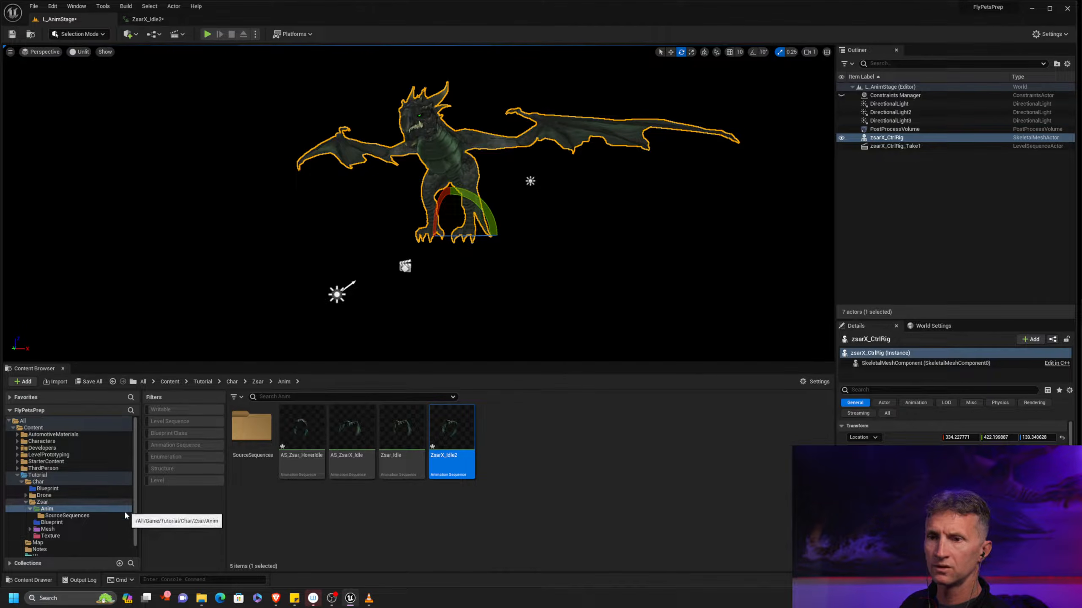
click(38, 542)
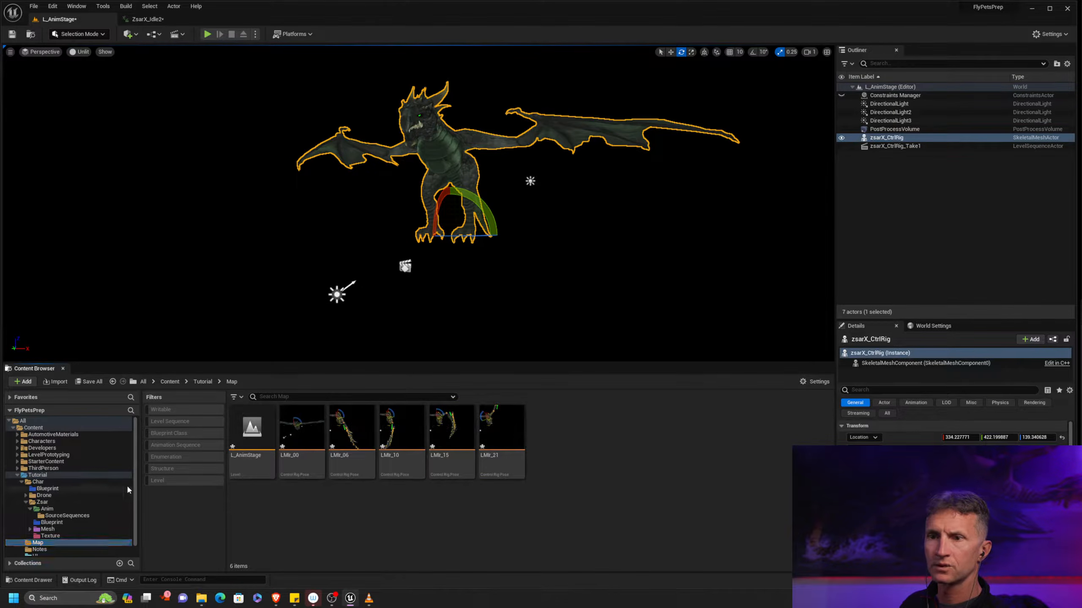
click(17, 468)
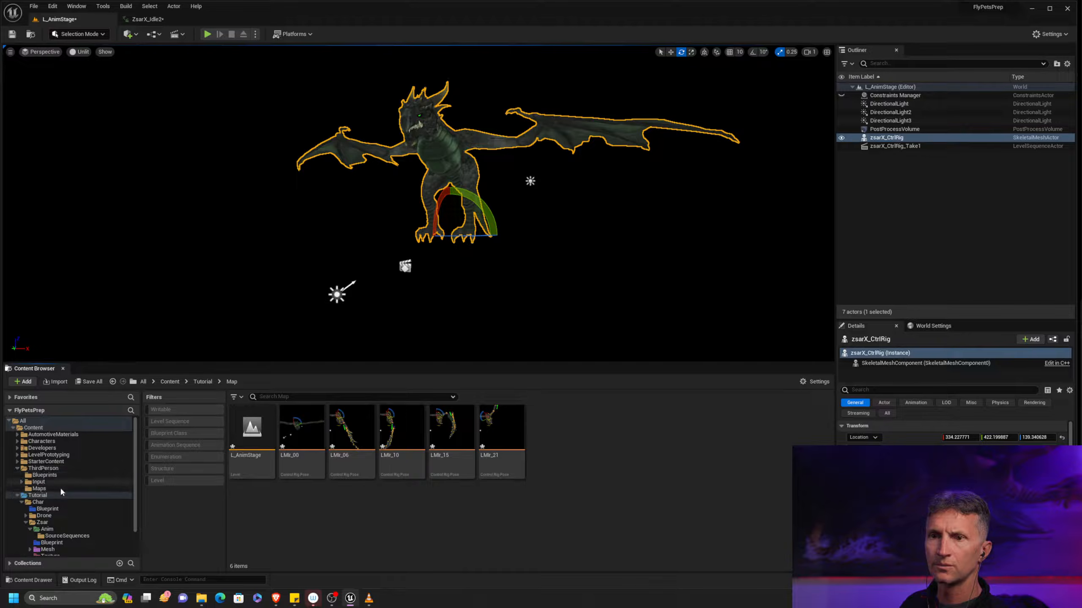
click(40, 489)
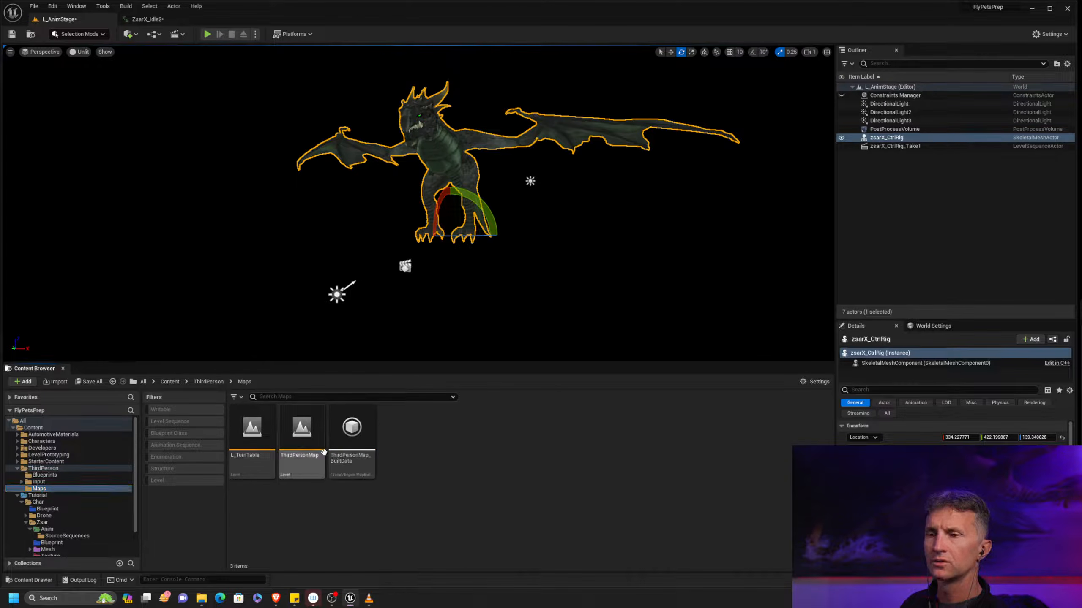
double_click(302, 439)
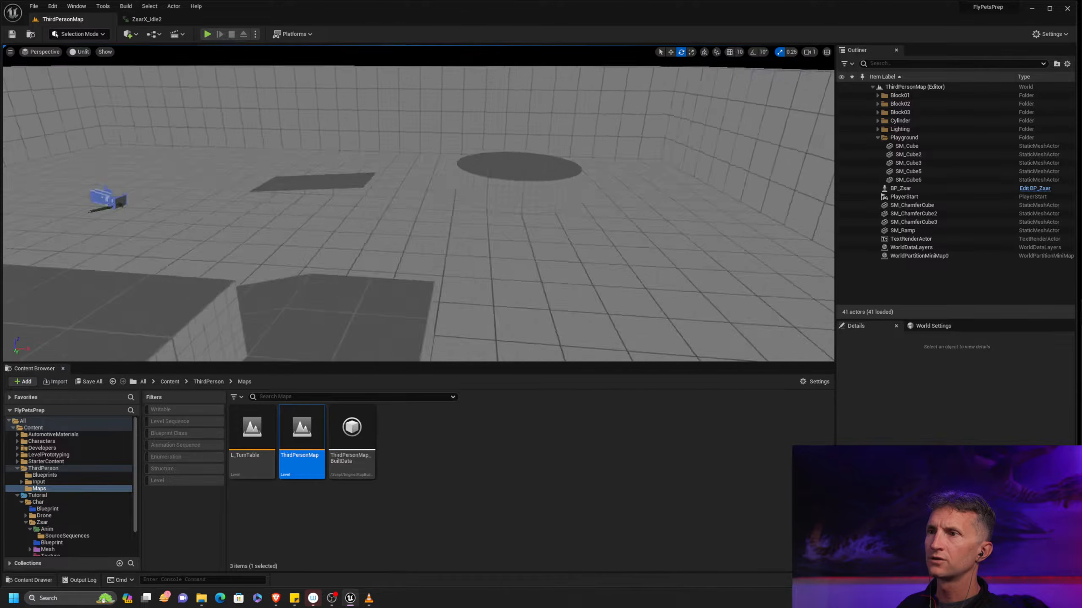
Select BP_Zsar in the level and raise it about 53 units above the floor
right_drag(200, 197, 189, 195)
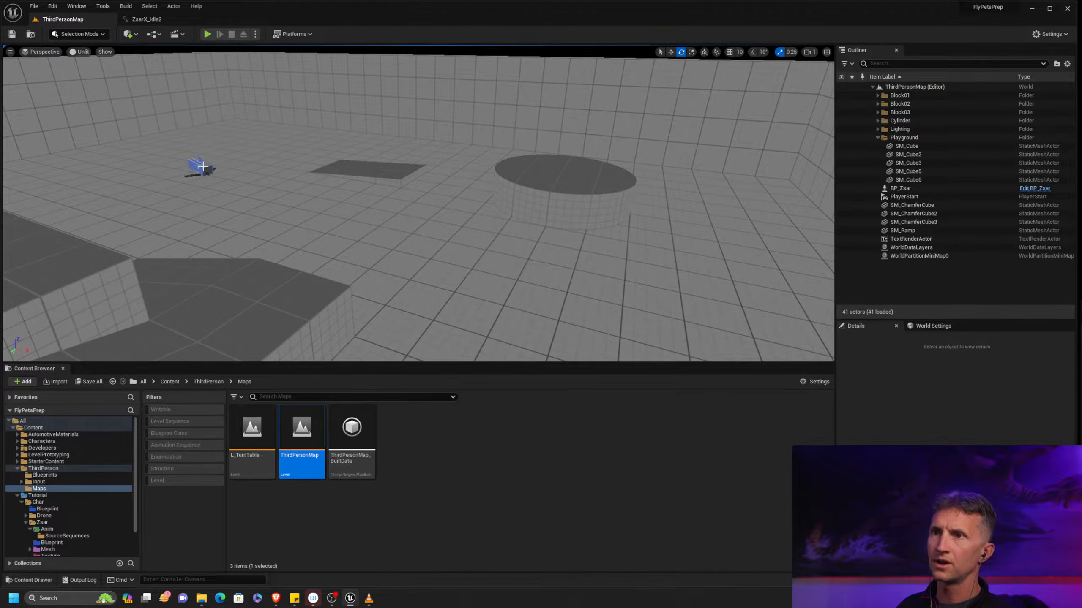
click(203, 166)
key(f)
scroll(467, 215, up, 5)
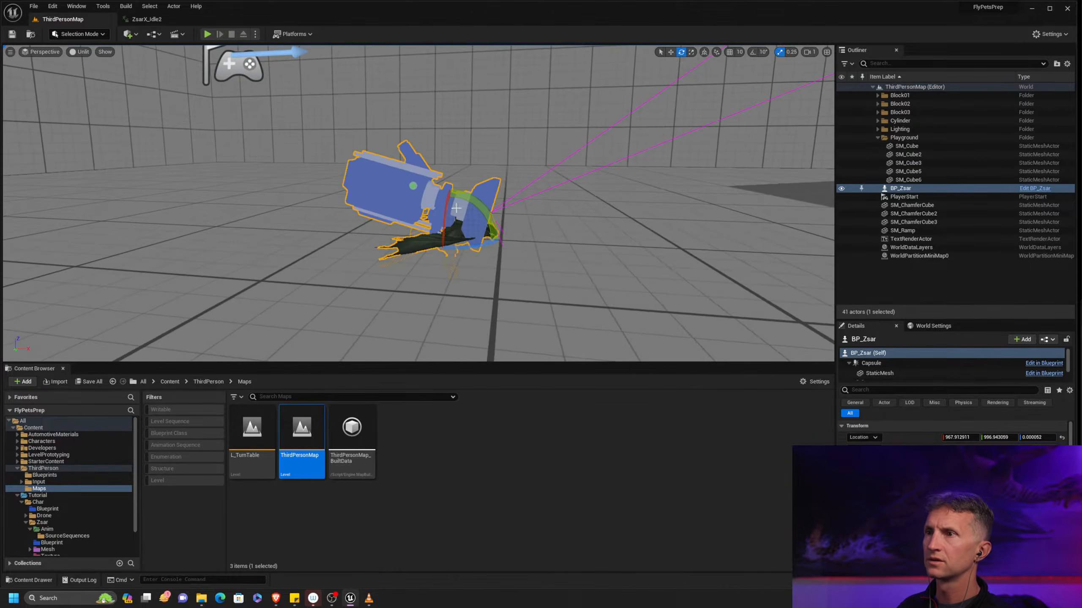
drag(451, 209, 465, 121)
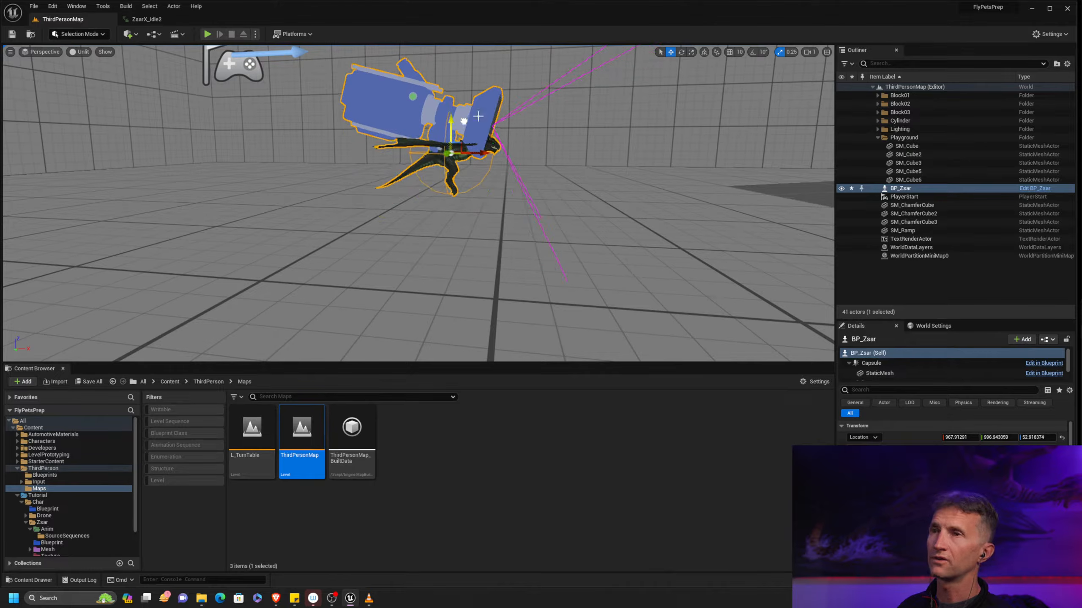
Play-test the level by showing the inset camera view and flying the dragon up and down, and end the session
click(207, 34)
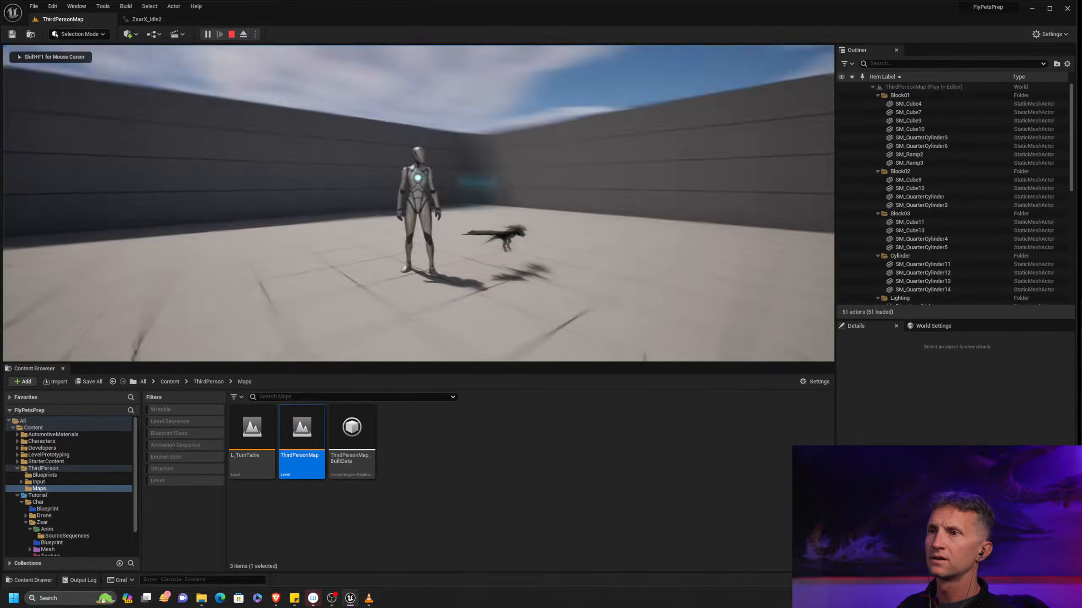
key(c)
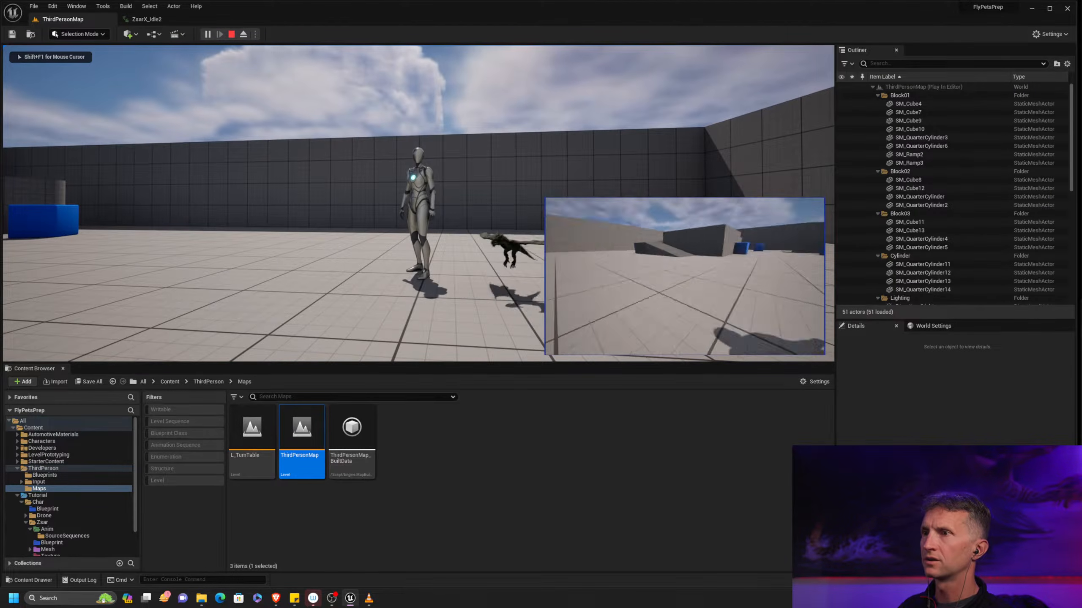
key(e)
key(q)
key(e)
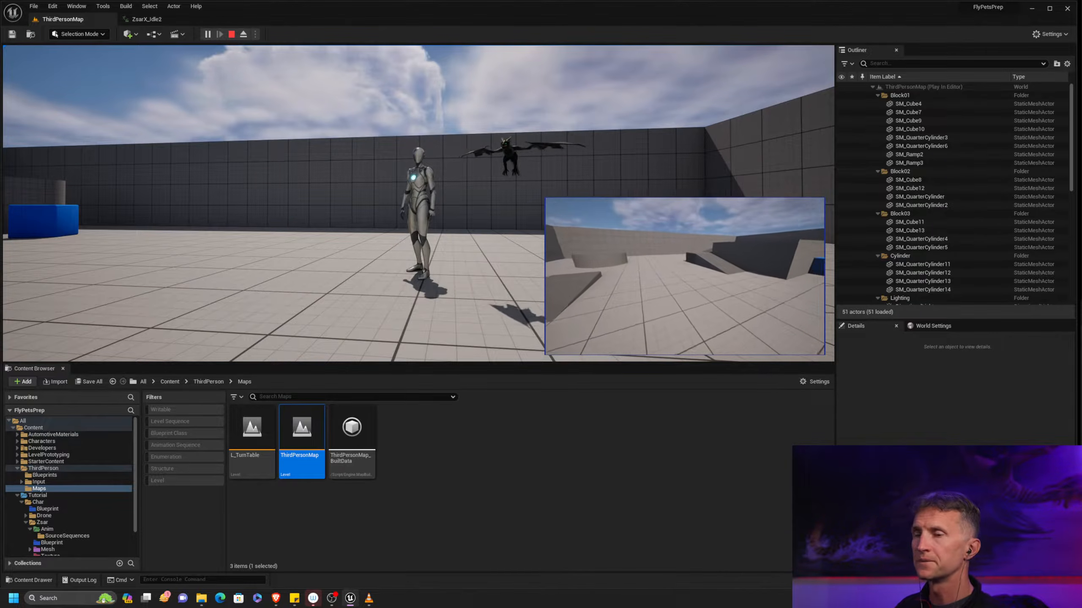
key(Escape)
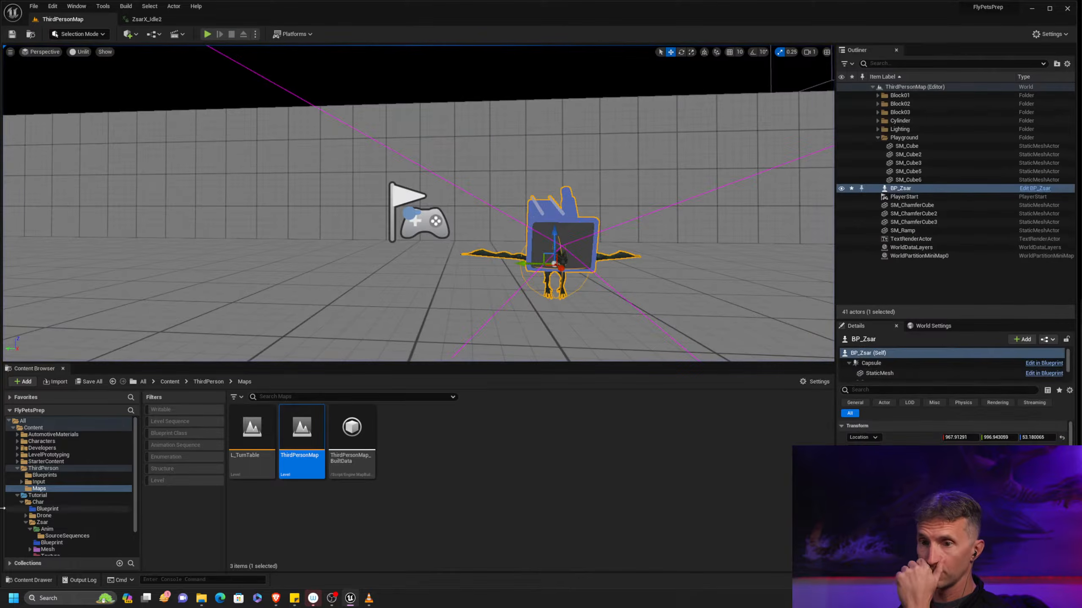
Open BP_Zsar from the Zsar Blueprint folder in the full Blueprint editor
click(60, 542)
click(260, 435)
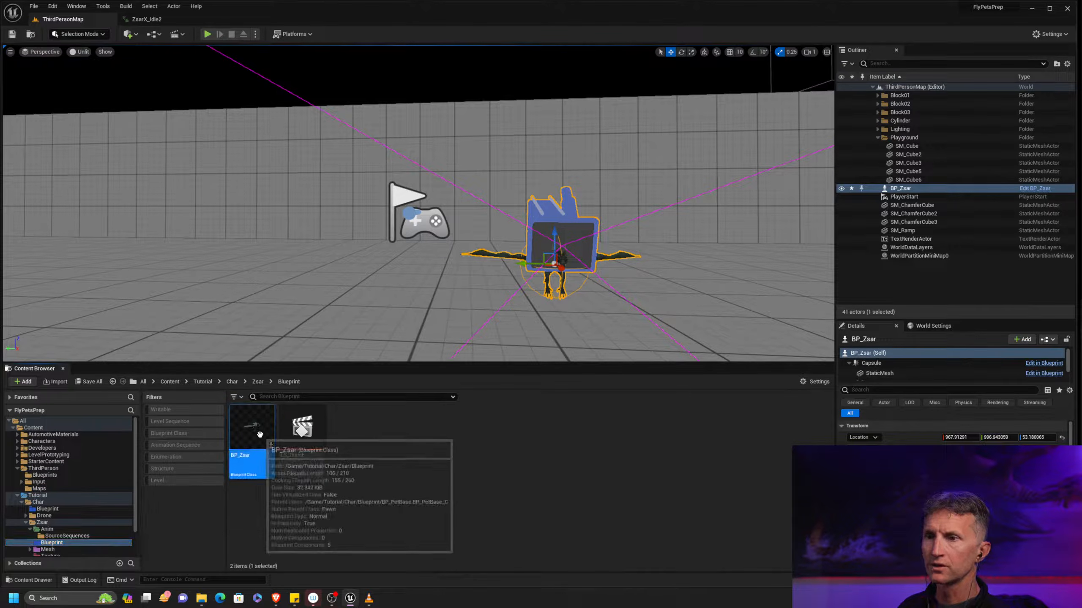
double_click(271, 438)
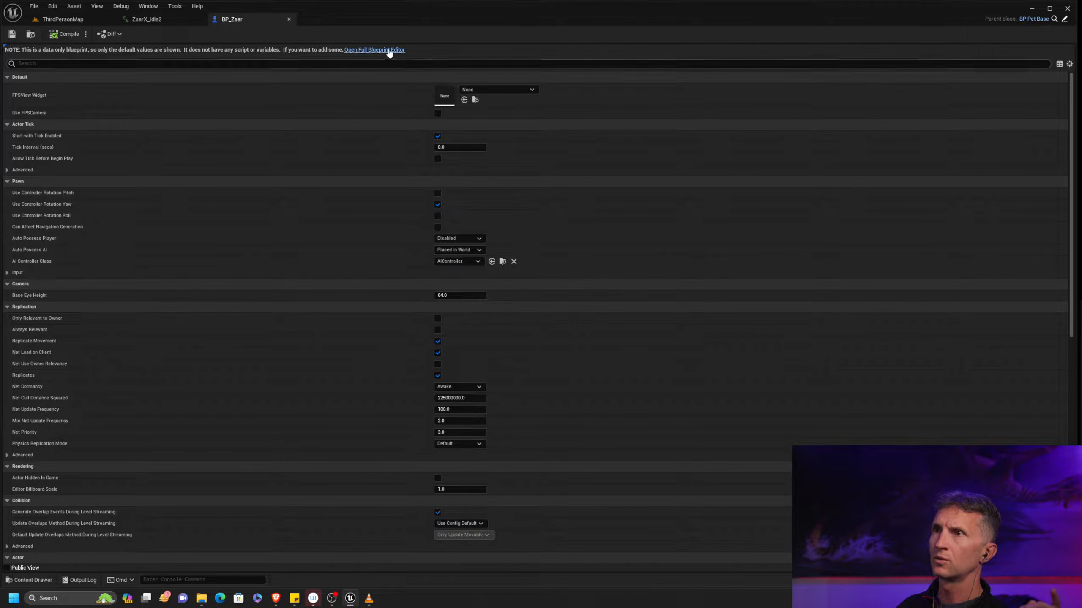
click(402, 51)
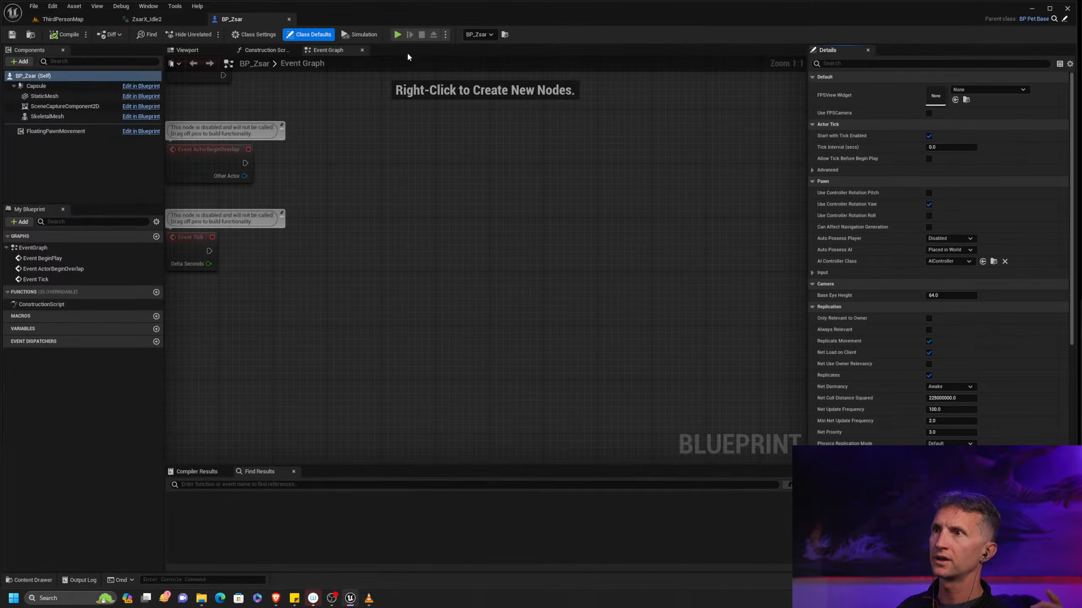
Clear the mesh assigned to BP_Zsar's StaticMesh component so it is set to None
click(44, 96)
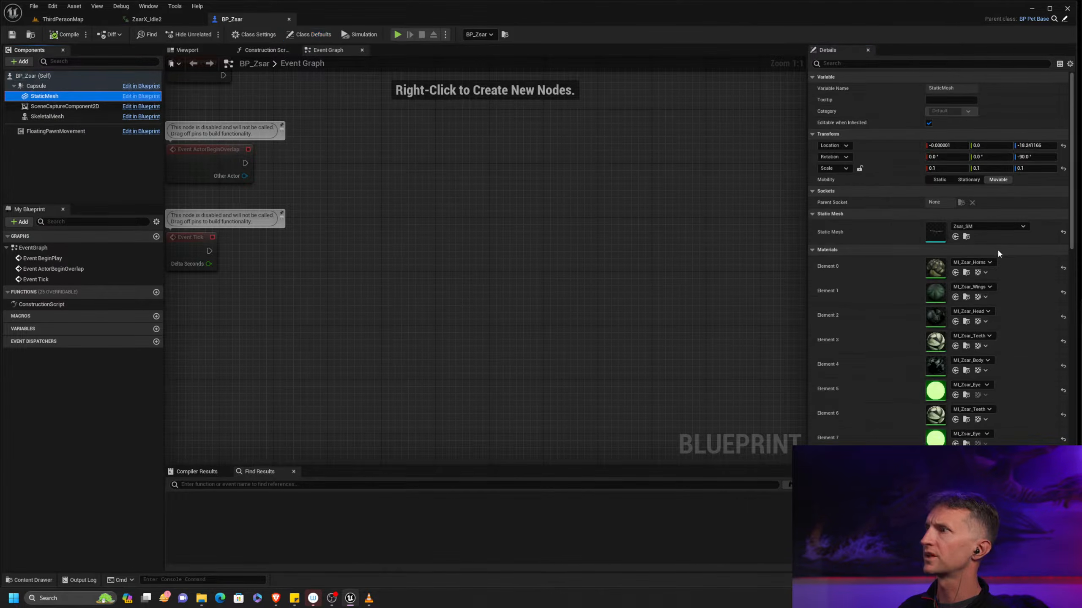
click(1063, 232)
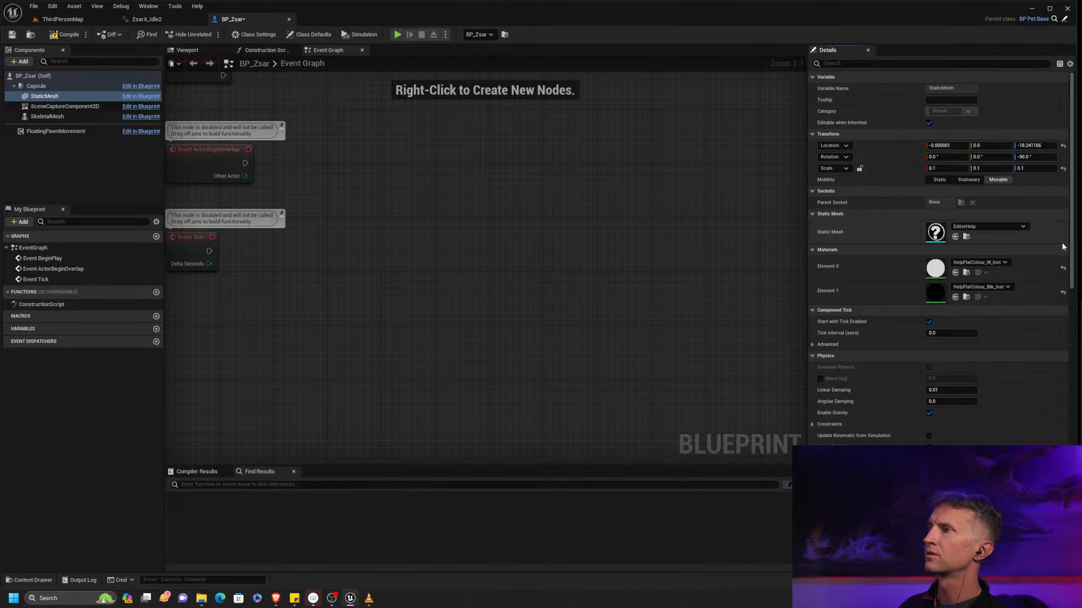
click(992, 227)
click(987, 275)
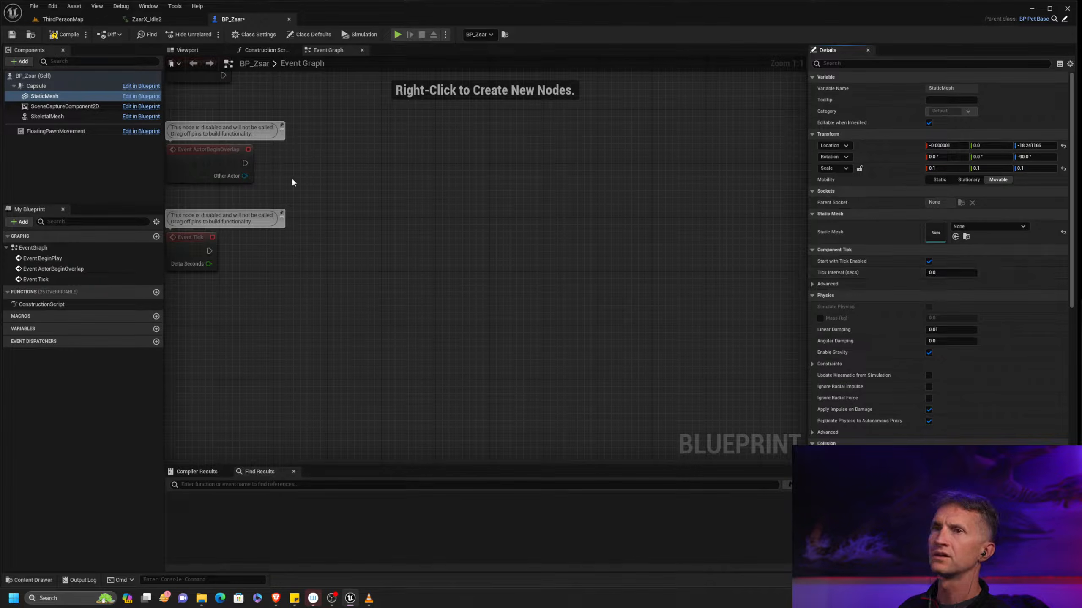
Assign zsarX_SKM as the skeletal mesh asset of BP_Zsar's SkeletalMesh component
click(47, 116)
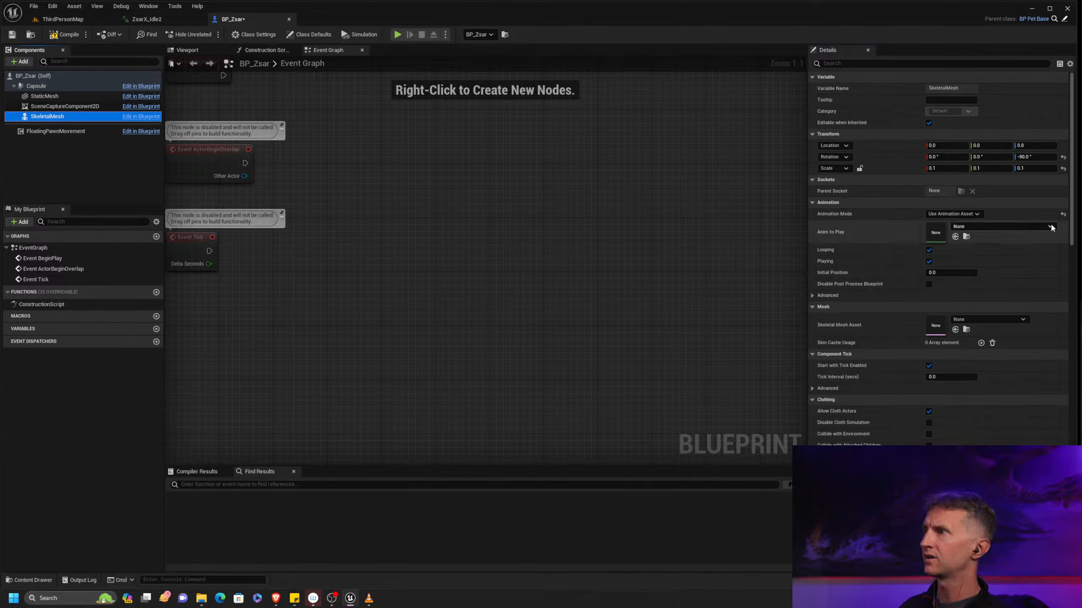
click(1044, 228)
click(937, 326)
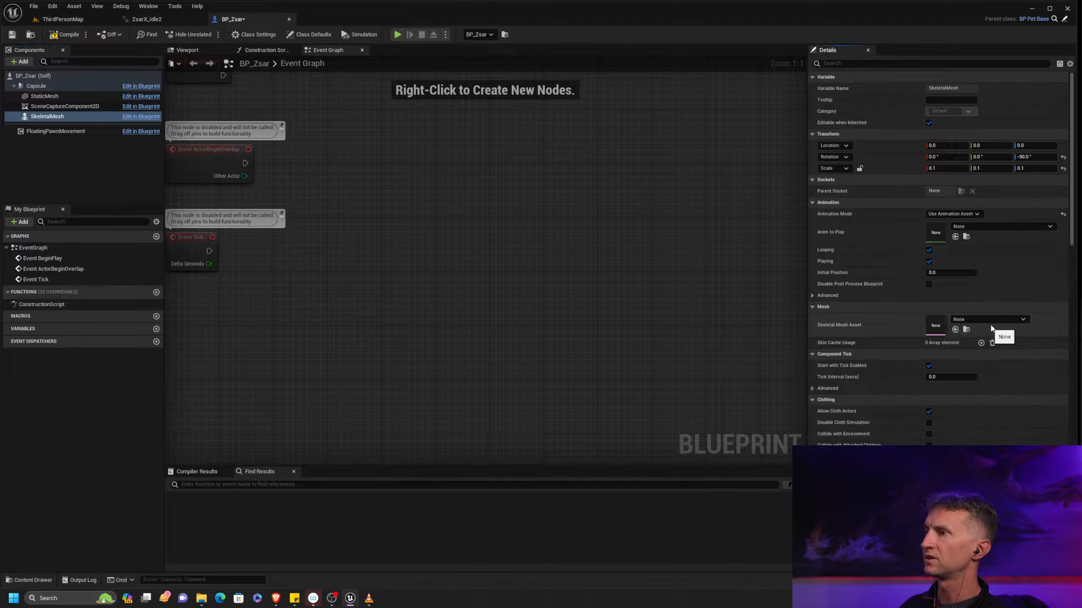
click(1021, 320)
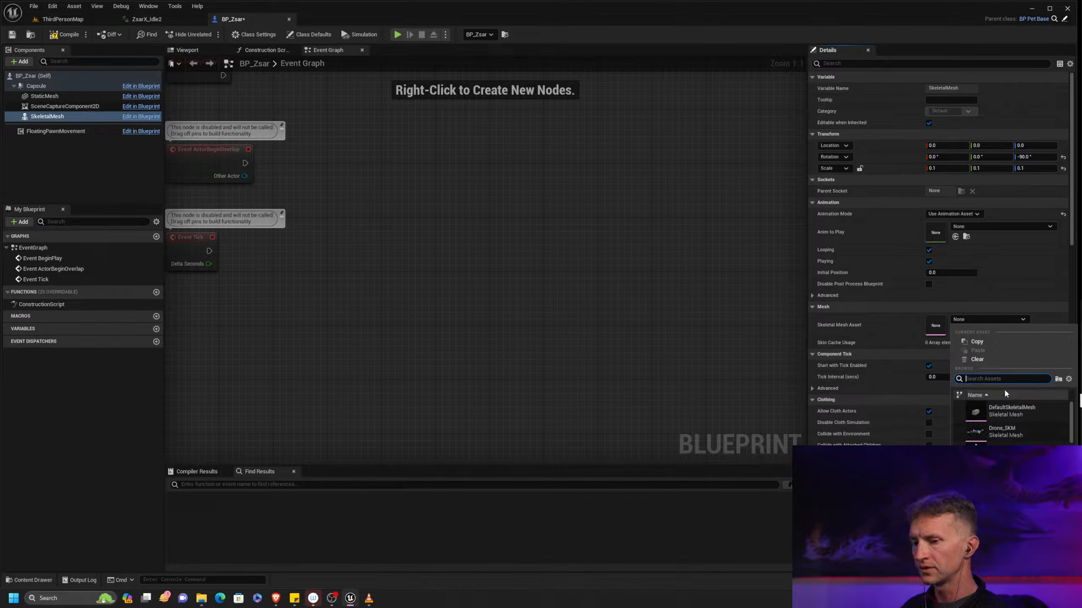
text(zsa)
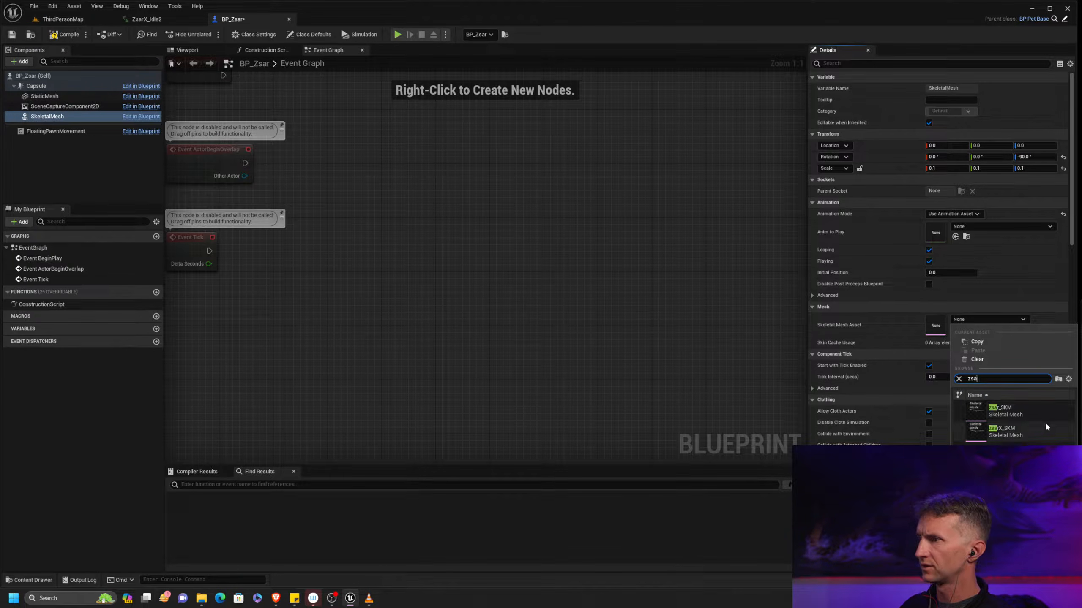
click(1027, 429)
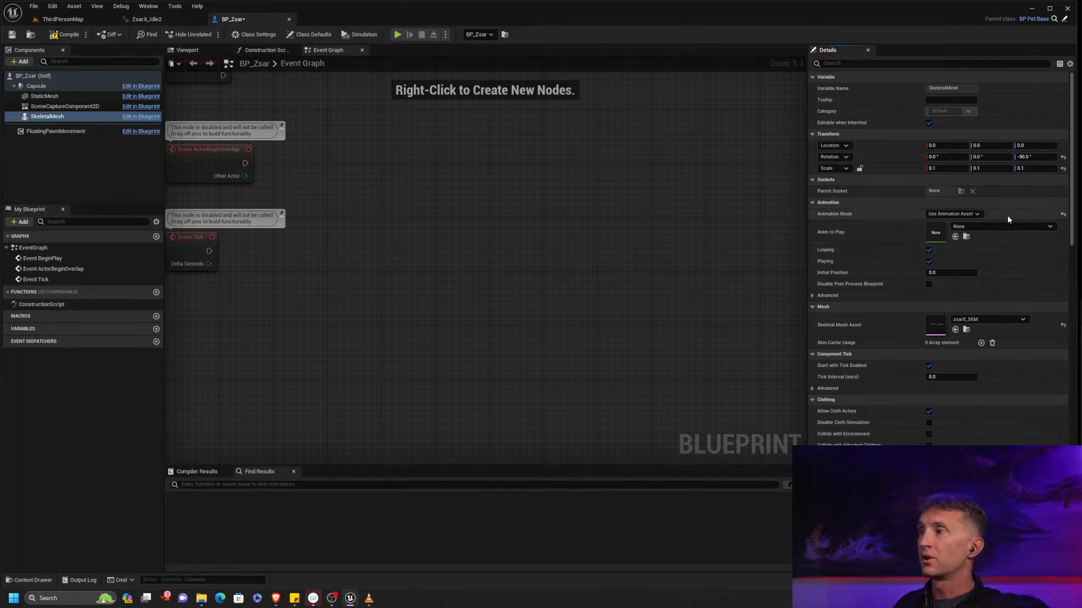
Set the SkeletalMesh component's Anim to Play to ZsarX_Idle2 and compile the blueprint
click(997, 229)
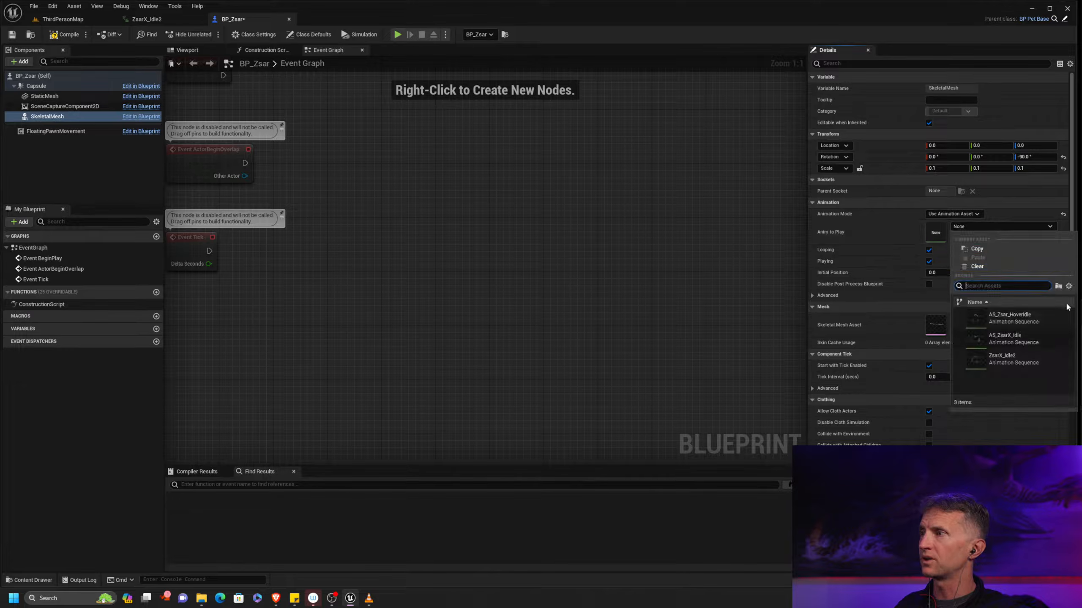
click(1020, 362)
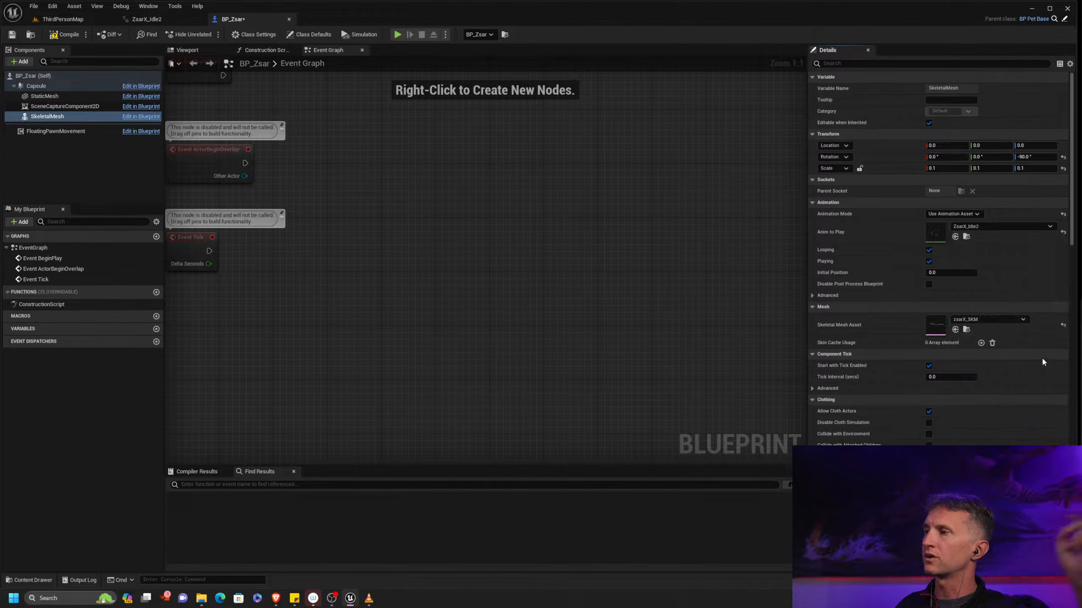
click(79, 38)
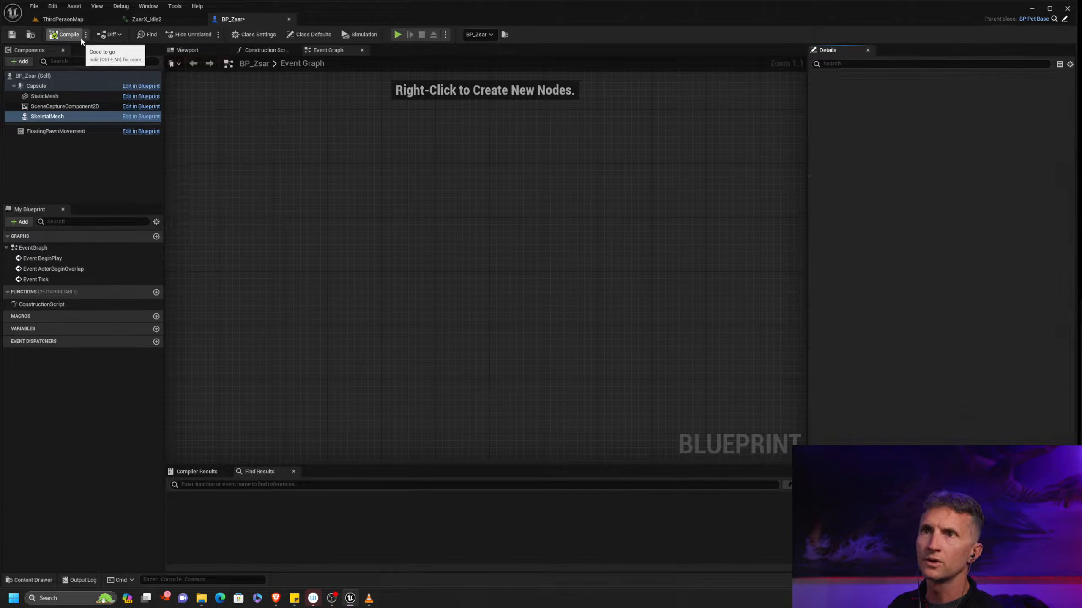
Play-test ThirdPersonMap to check the animated dragon, then restart the session and show the inset camera view
click(62, 19)
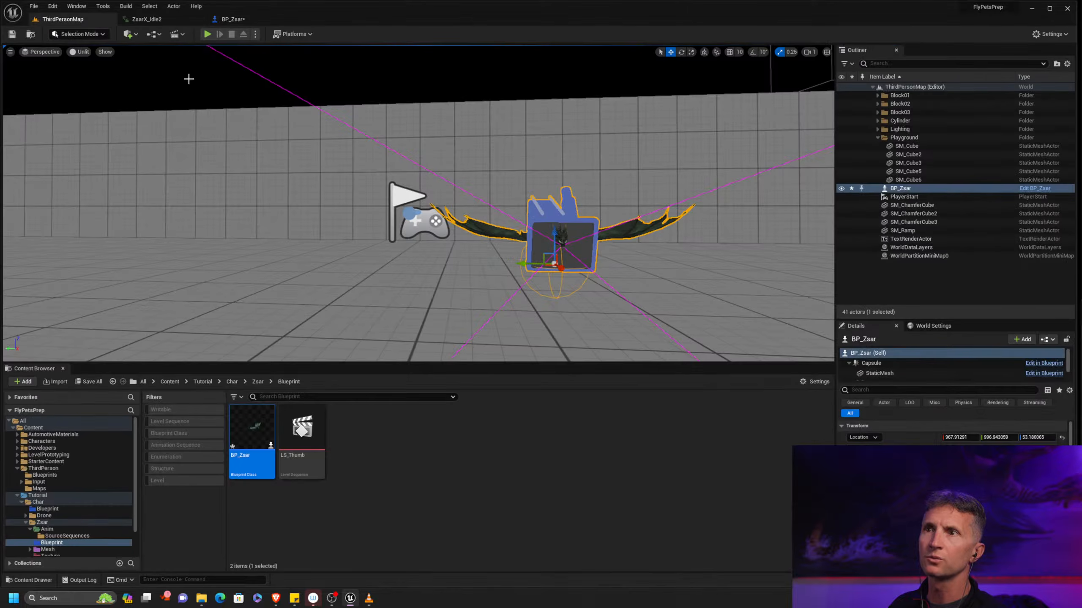
click(208, 34)
click(573, 181)
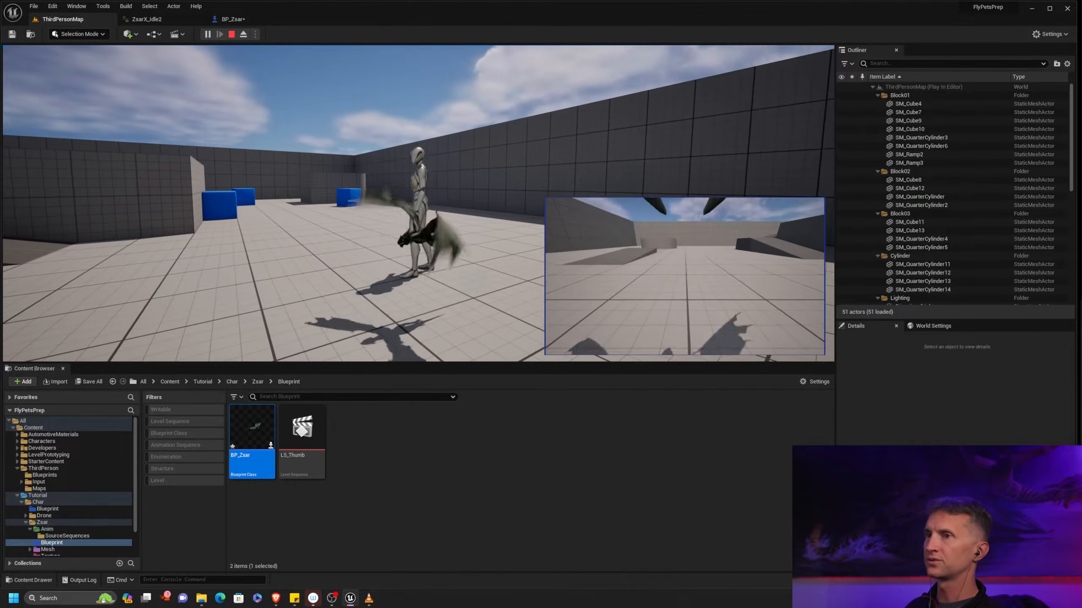
key(Escape)
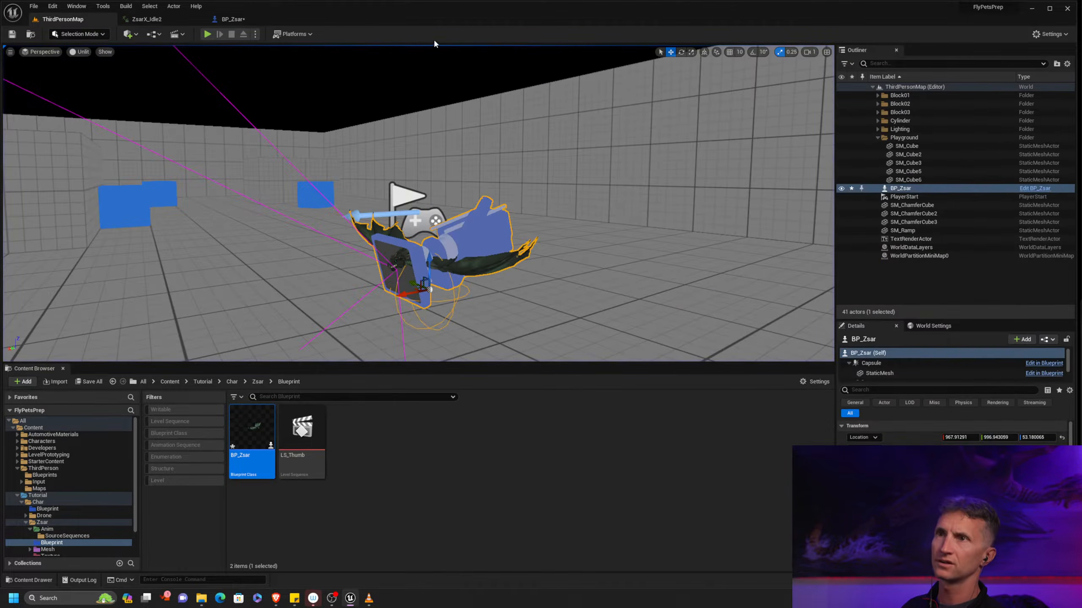
click(207, 34)
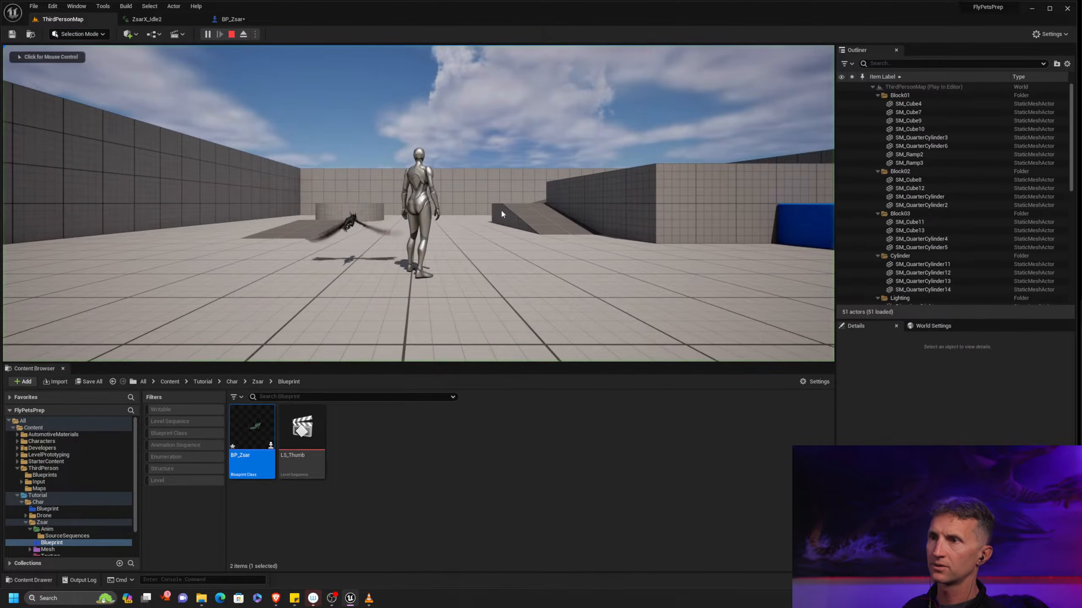
key(c)
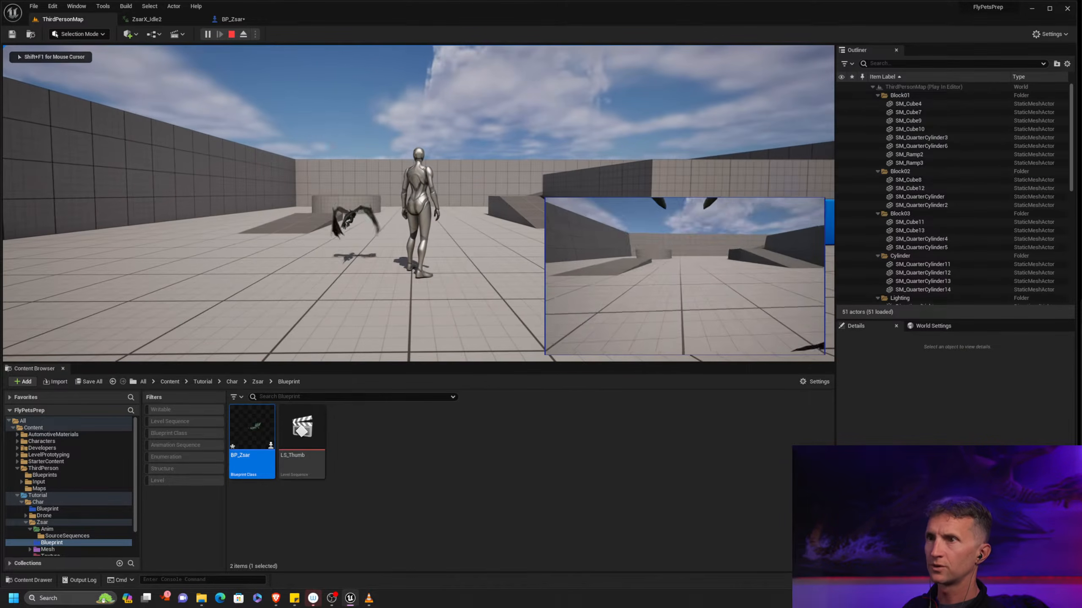